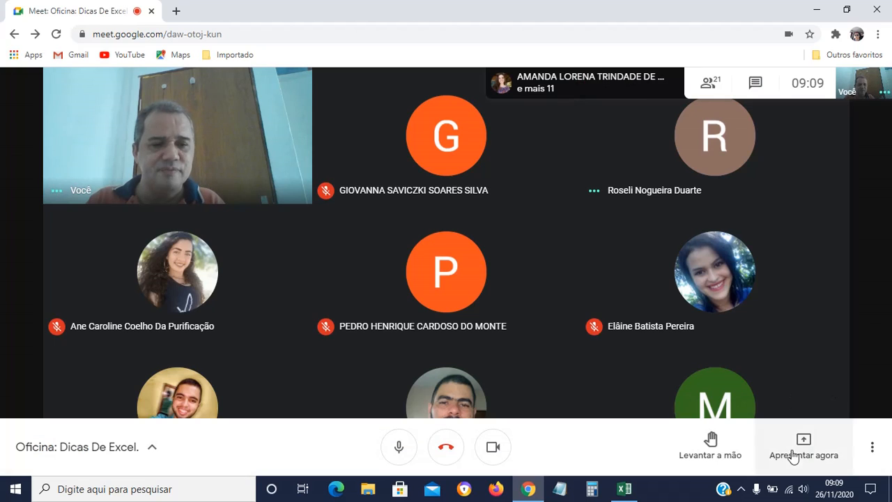
Present the Pasta1 - Excel window to the meeting participants.
left_click(799, 451)
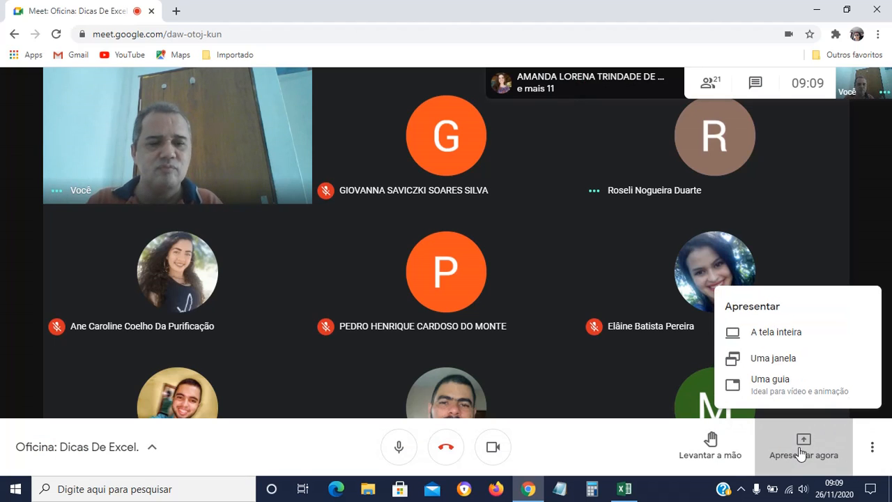
left_click(796, 357)
left_click(460, 197)
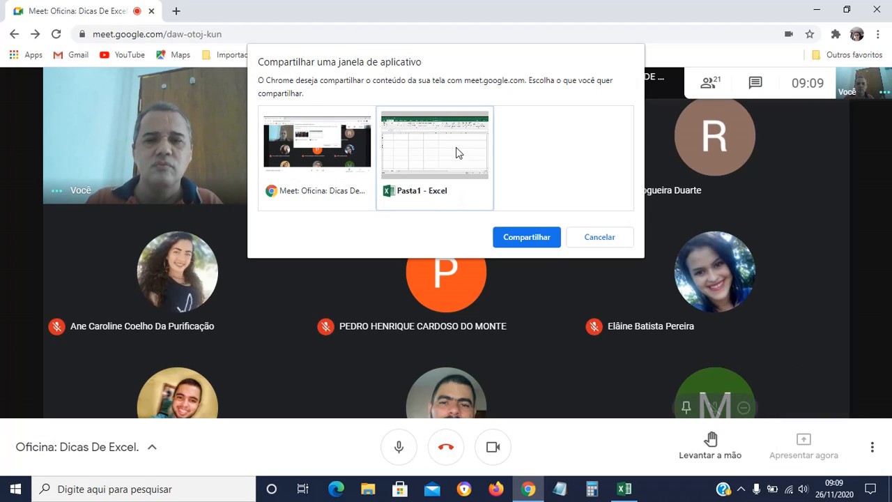
left_click(511, 237)
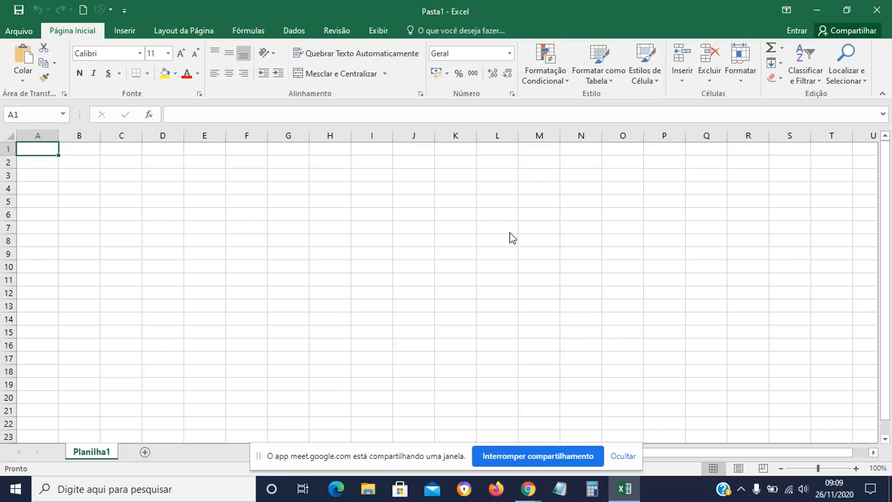
Open the workbook Dicas - Parte 1 from the desktop's Live UPE folder and move the screen-sharing notice clear of the sheet tabs.
left_click(16, 33)
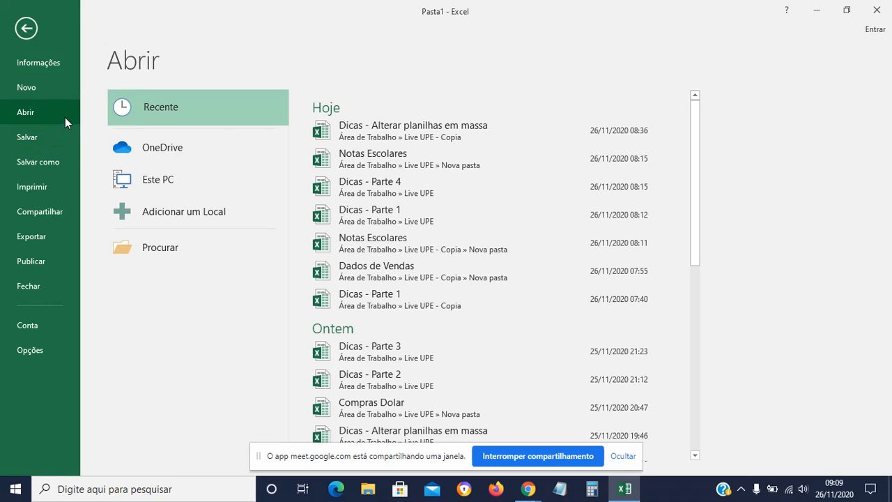
left_click(221, 243)
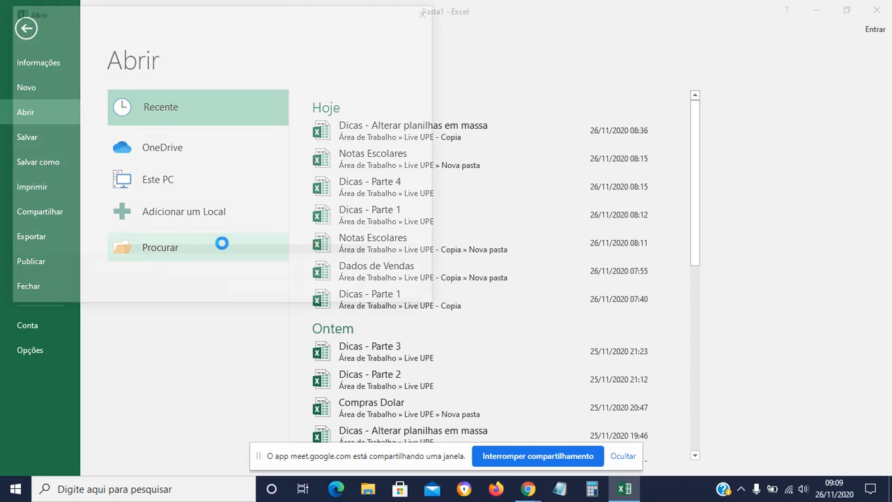
left_click(82, 99)
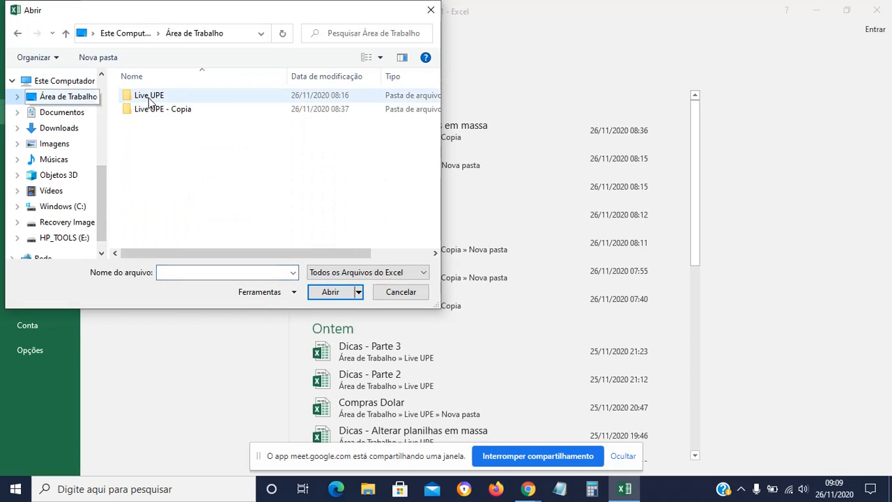
double_click(156, 96)
left_click(171, 123)
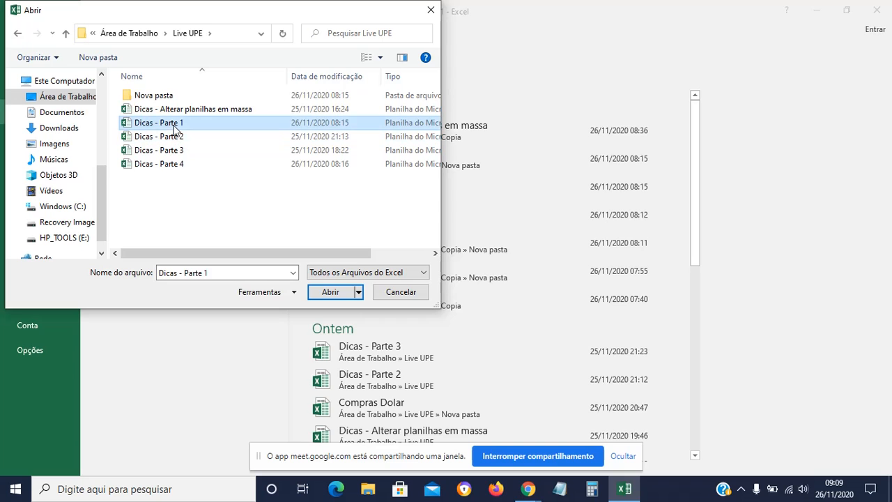
left_click(322, 291)
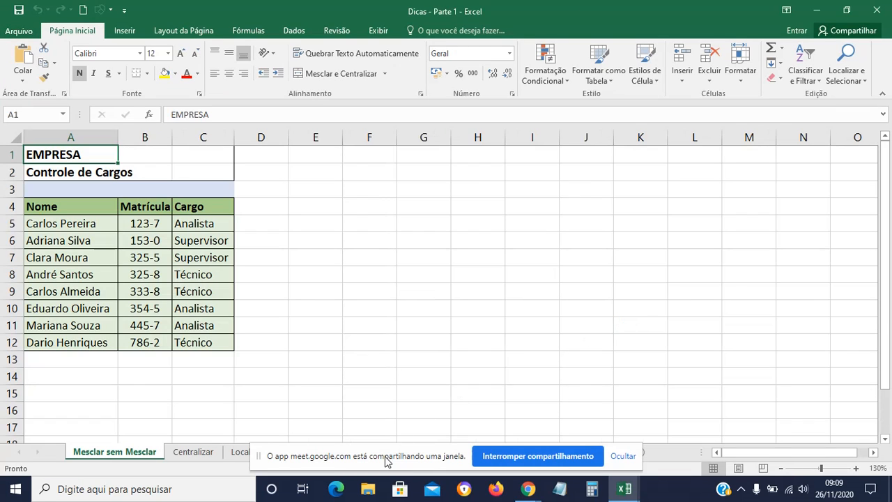
left_click_drag(388, 457, 516, 13)
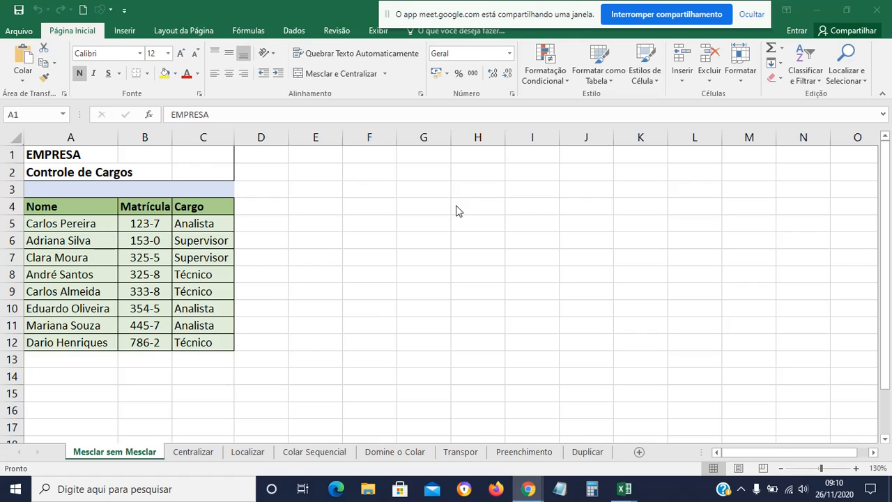
key("alt+Tab")
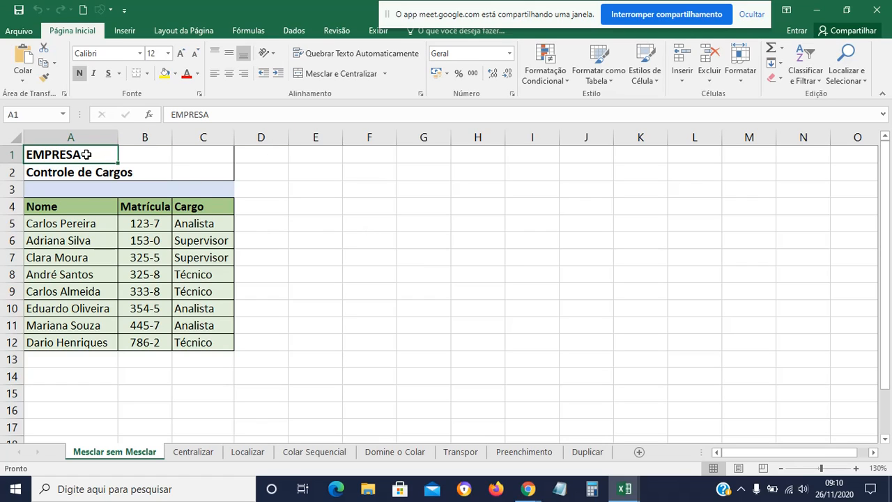
Examine the cells of the title rows and the Nome, Matrícula and Cargo columns by selecting them separately.
left_click_drag(85, 154, 80, 339)
left_click(156, 158)
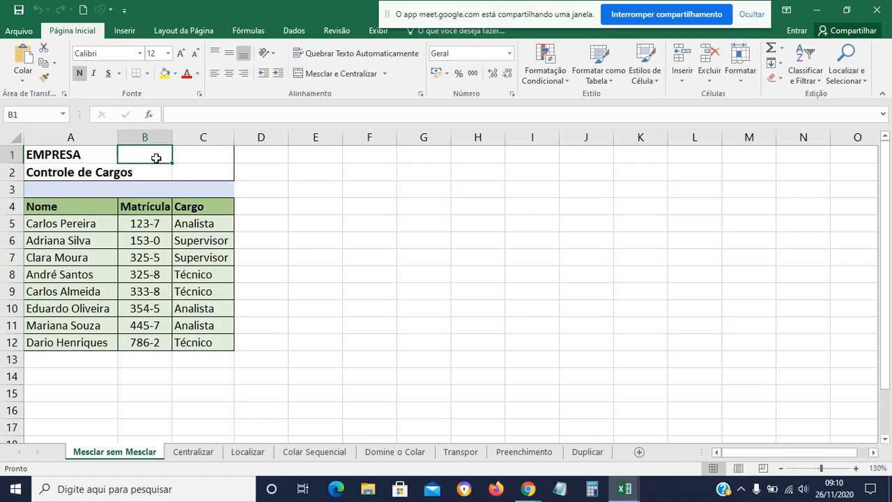
left_click(98, 152)
left_click(93, 169)
left_click(81, 185)
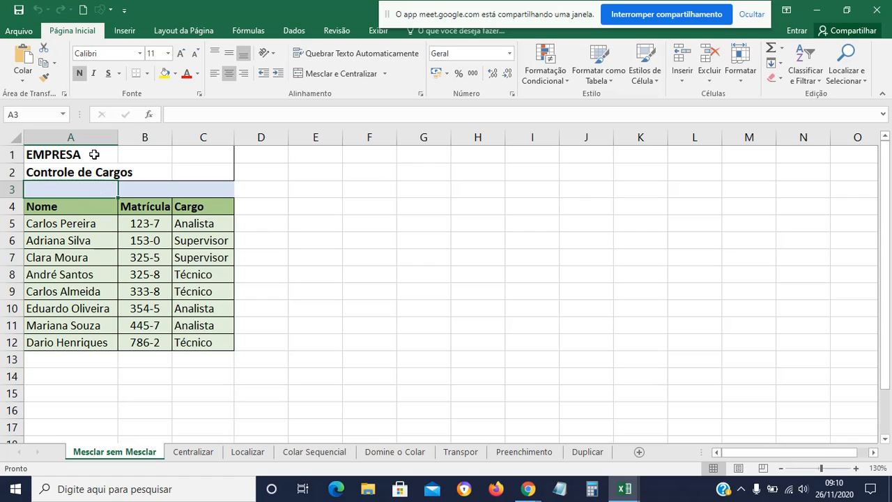
left_click_drag(93, 154, 74, 341)
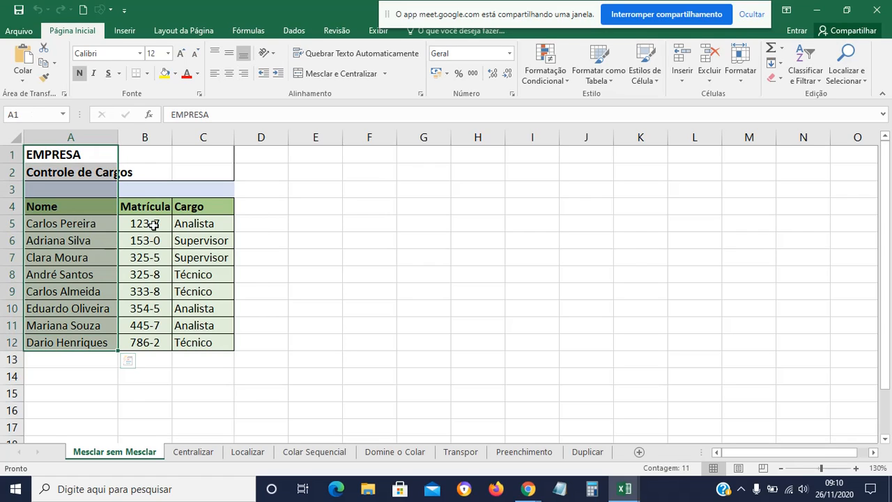
left_click_drag(156, 155, 149, 342)
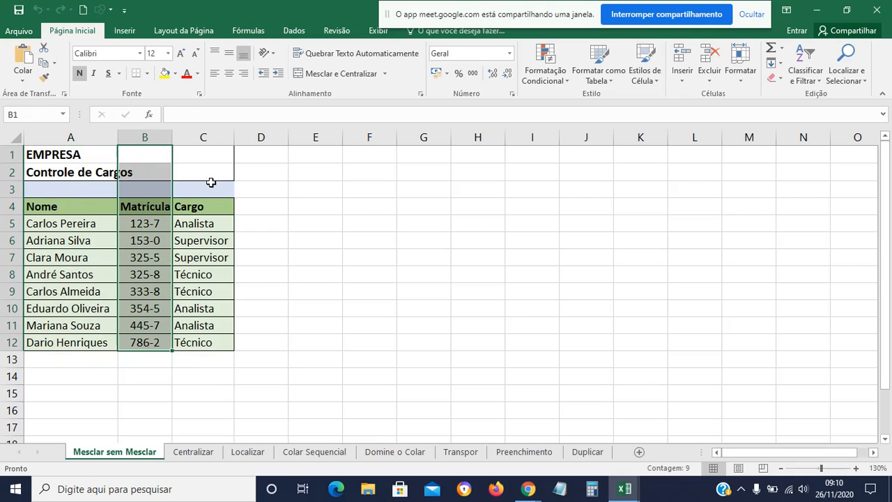
left_click(212, 138)
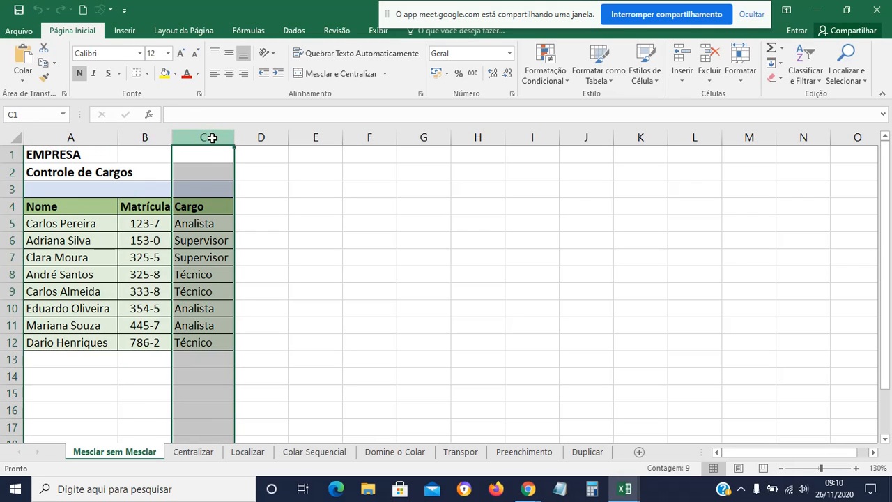
left_click(280, 266)
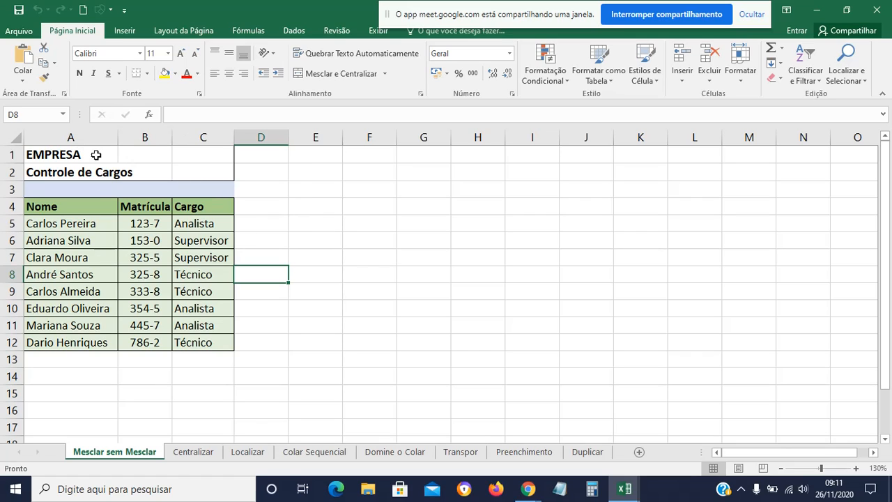
Merge and center the EMPRESA title across A1:C1 and fill it with light blue.
left_click_drag(88, 155, 180, 155)
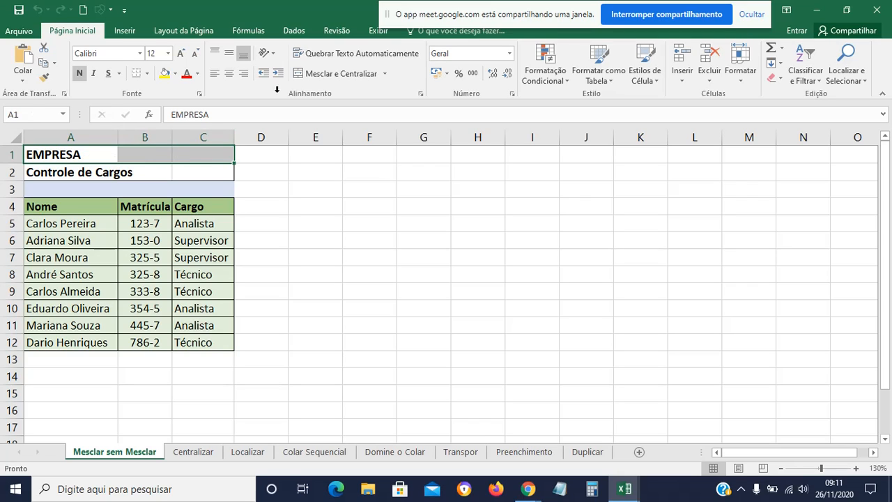
left_click(332, 73)
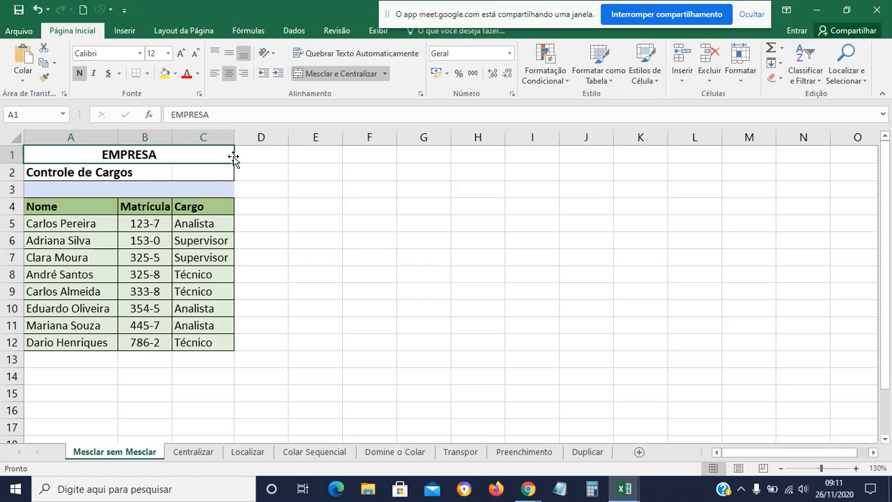
left_click(174, 77)
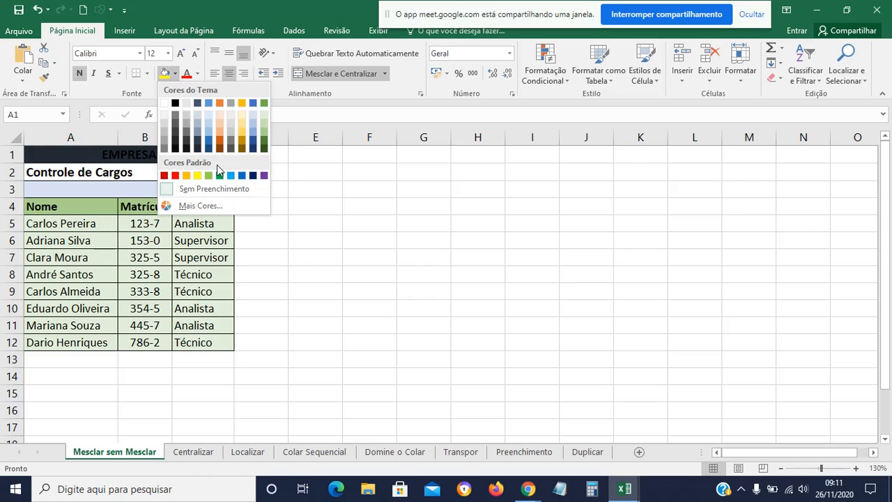
left_click(209, 124)
left_click(338, 271)
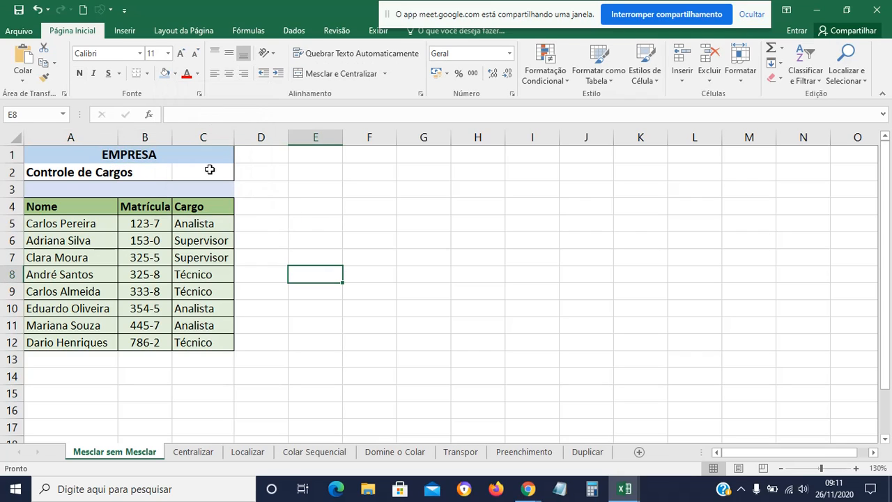
Merge and center the Controle de Cargos subtitle across A2:C2.
left_click_drag(96, 172, 177, 171)
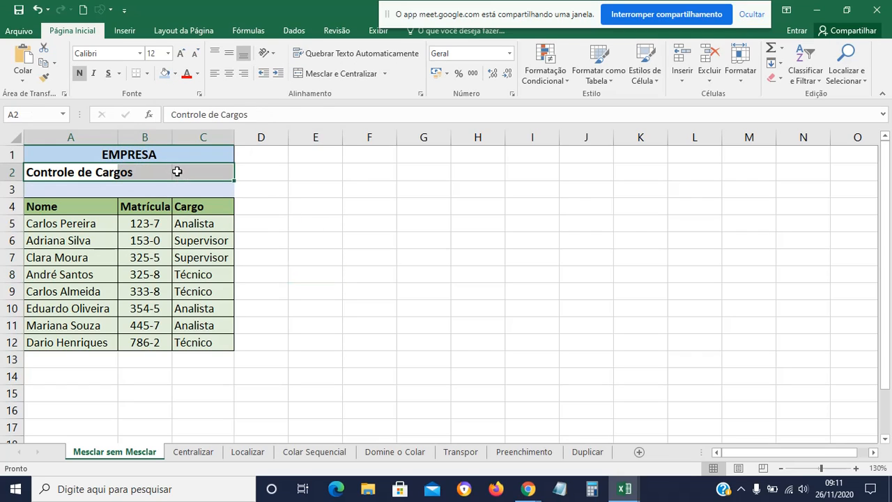
left_click(339, 74)
left_click(334, 204)
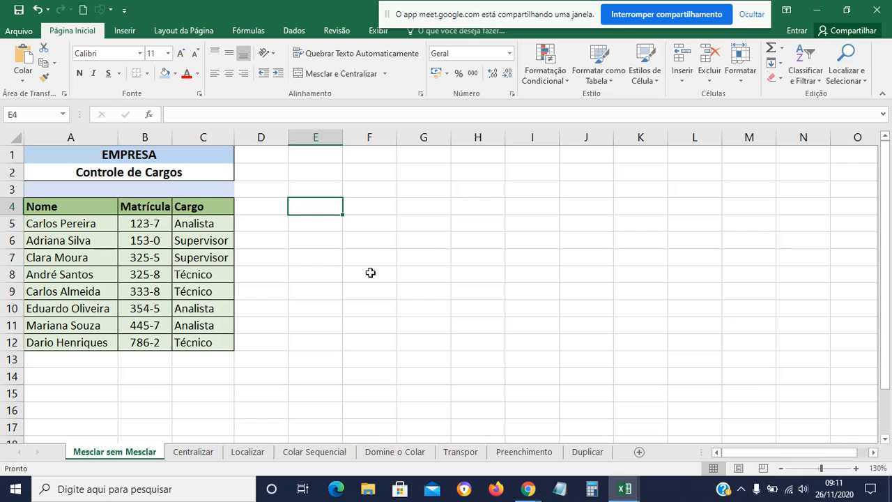
Examine how the merged title rows behave when selecting them and the cells of column A.
left_click(71, 152)
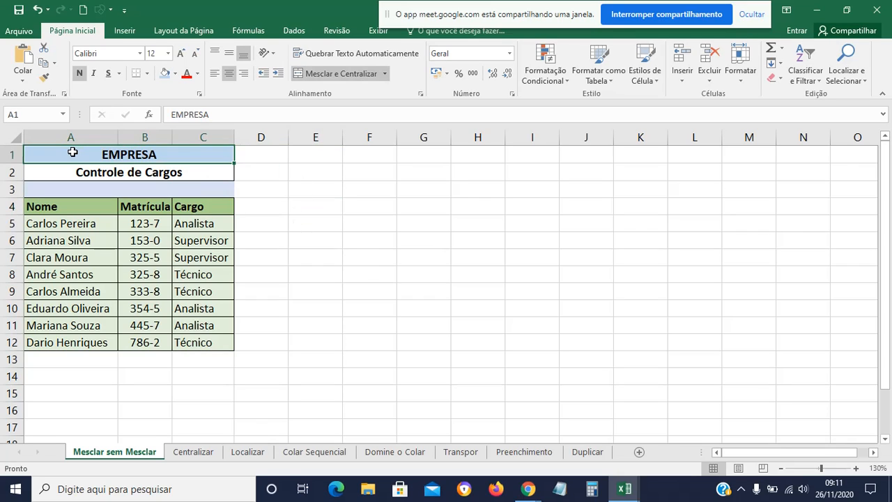
left_click(82, 174)
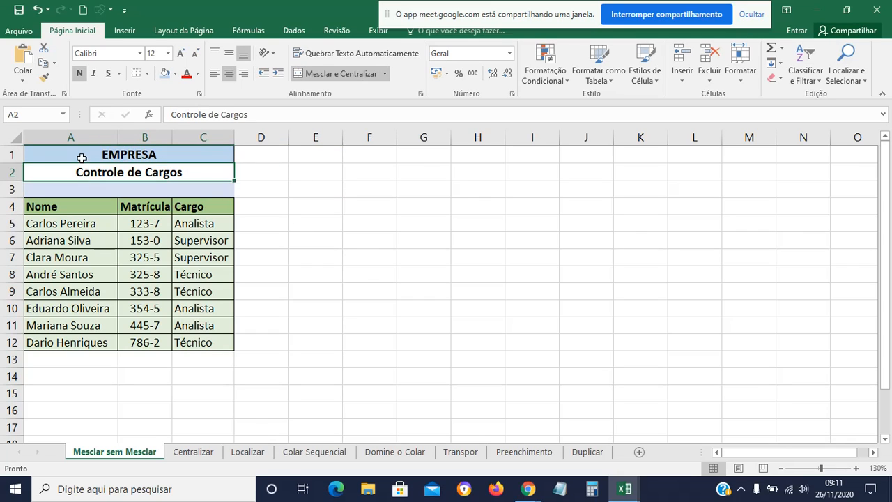
left_click(82, 157)
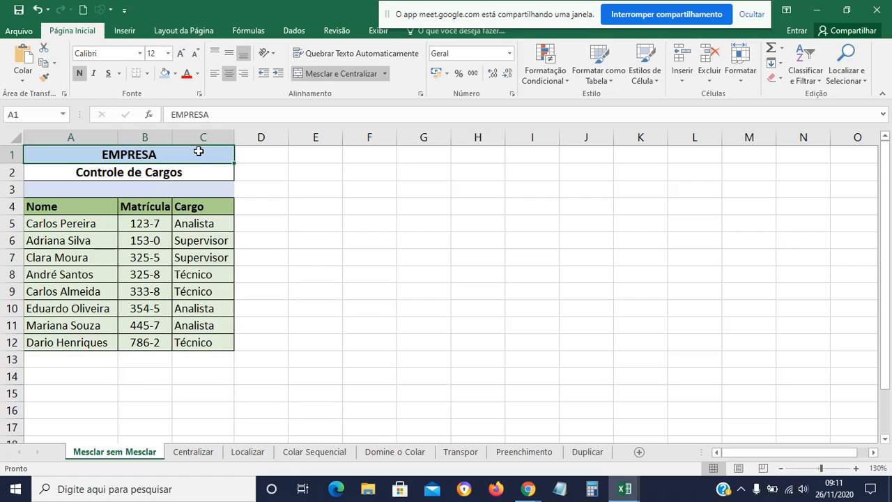
left_click(80, 137)
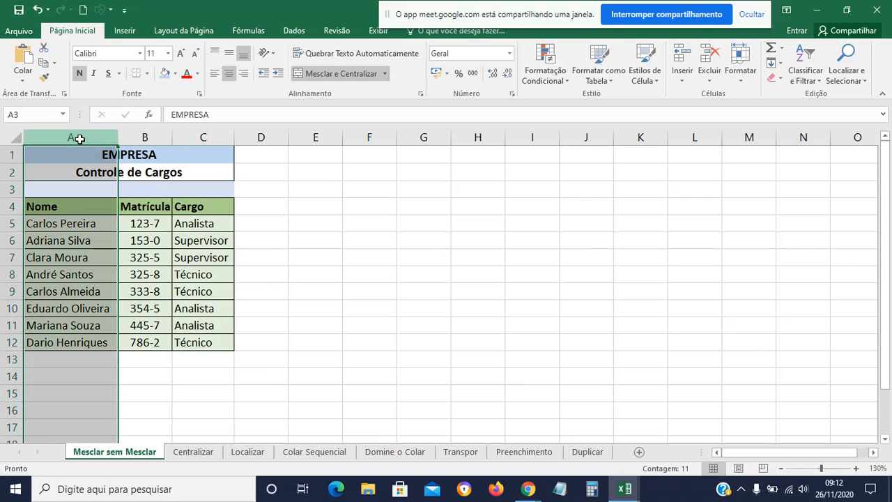
left_click_drag(79, 149, 55, 293)
left_click_drag(53, 346, 76, 154)
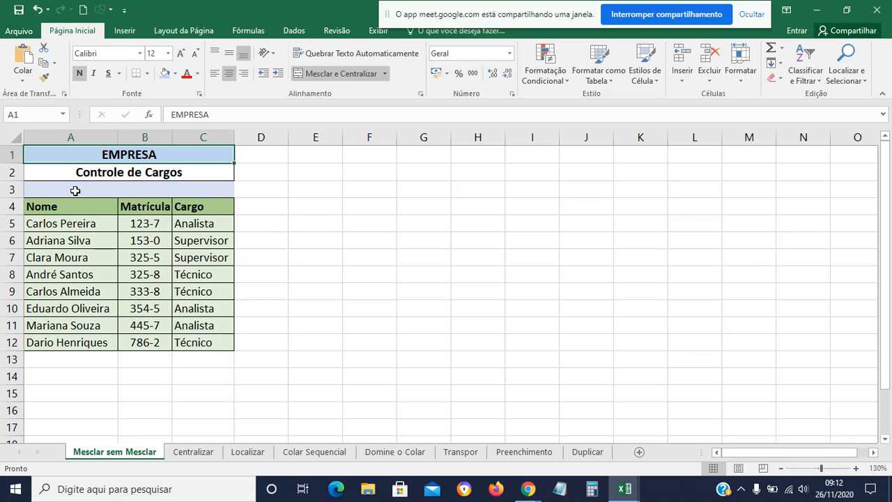
left_click_drag(73, 205, 72, 340)
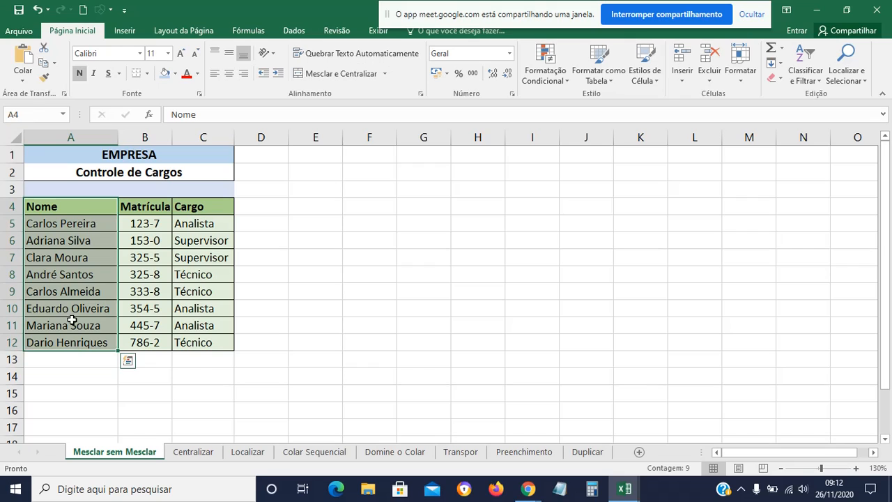
left_click_drag(76, 152, 94, 167)
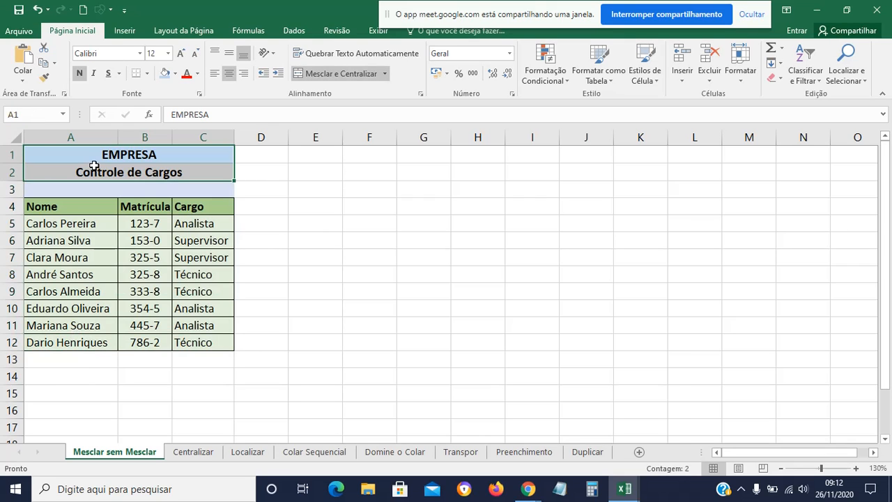
left_click(386, 234)
Insert an empty row above the EMPRESA title row.
left_click(10, 154)
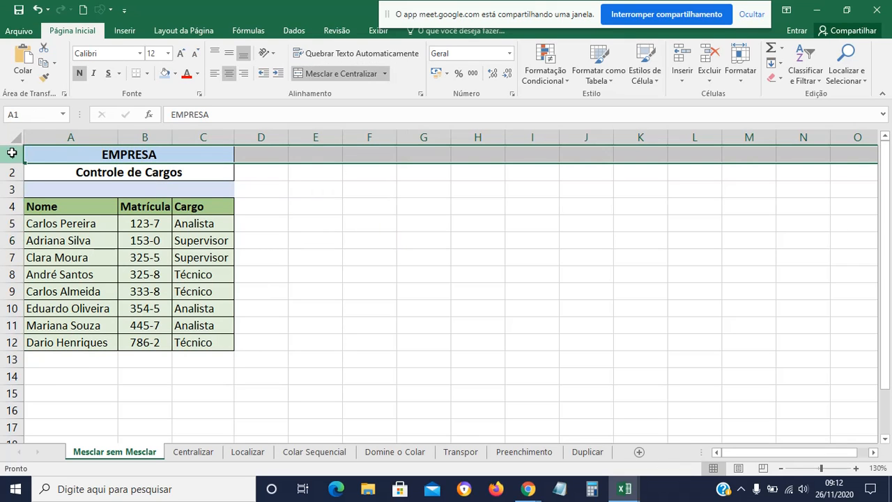
right_click(11, 155)
left_click(45, 243)
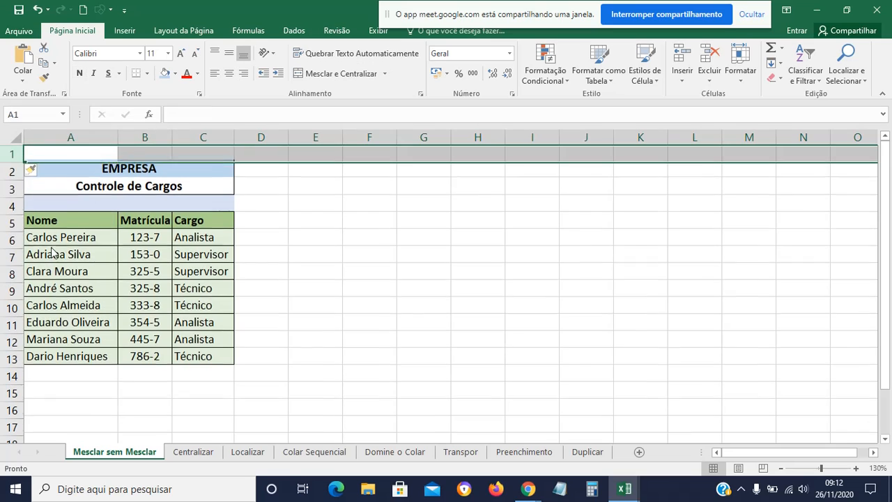
left_click(445, 311)
Enter the label "data" in cell A1 and the date 26/11 in cell B1.
left_click(88, 155)
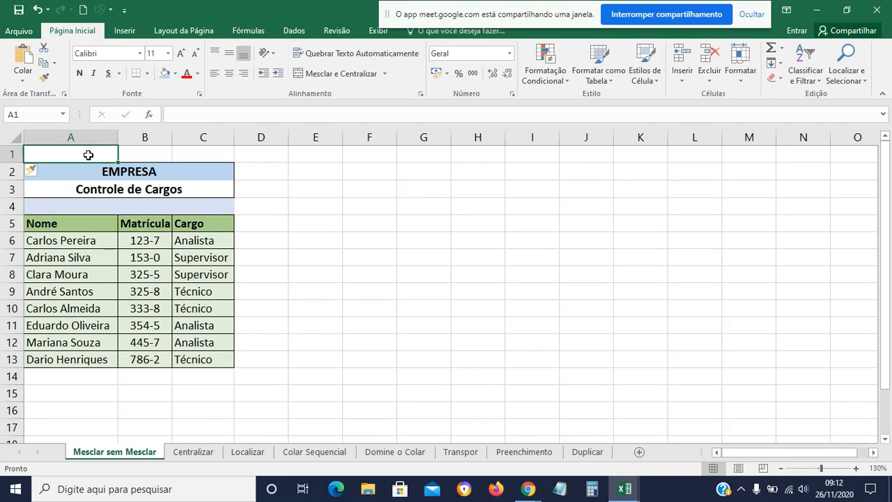
type("data")
key("Tab")
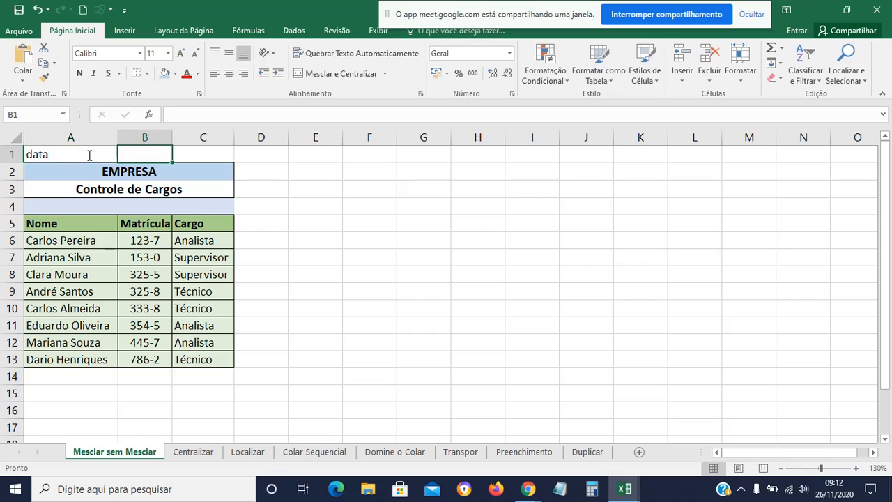
type("26/11")
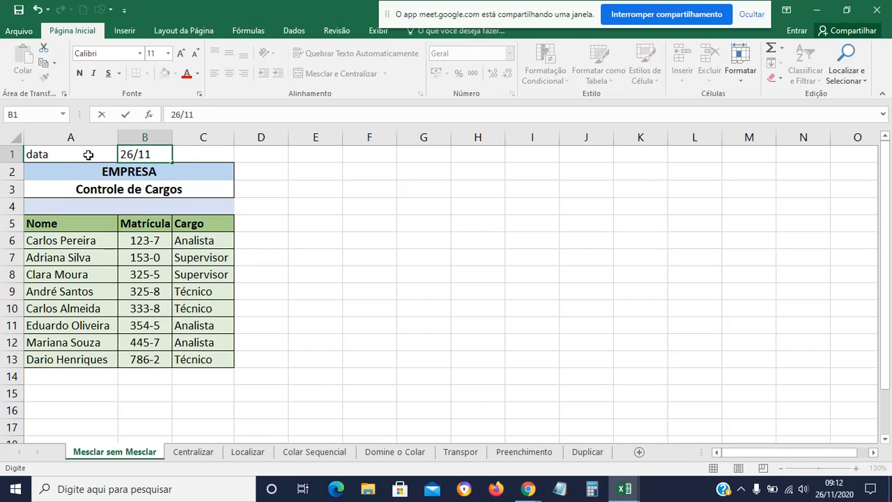
key("Return")
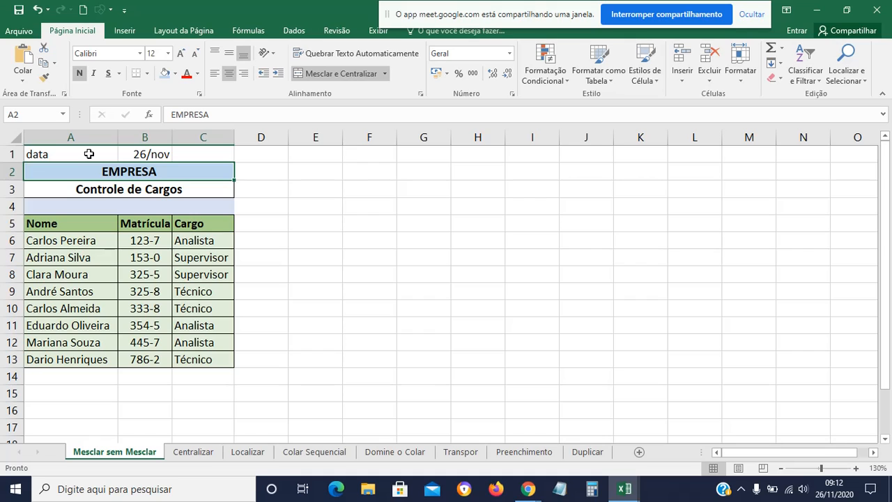
Unmerge the EMPRESA title in row 2 and the Controle de Cargos subtitle in row 3.
left_click(89, 153)
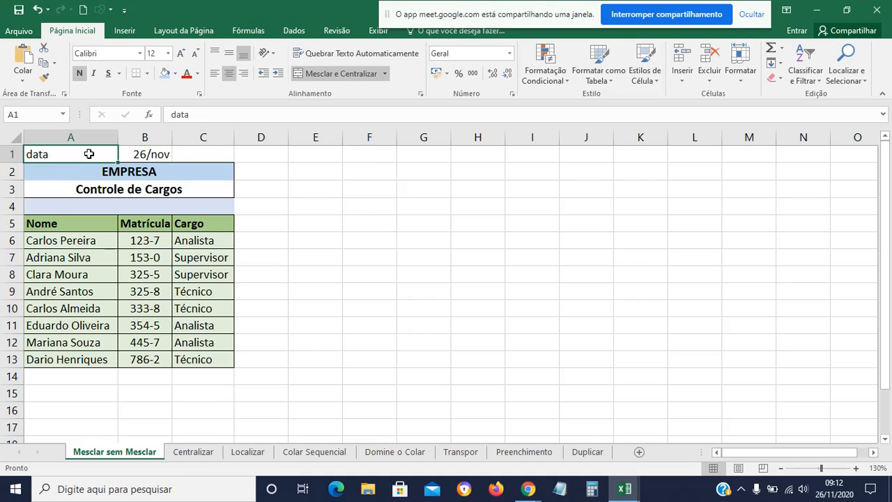
left_click_drag(89, 154, 63, 157)
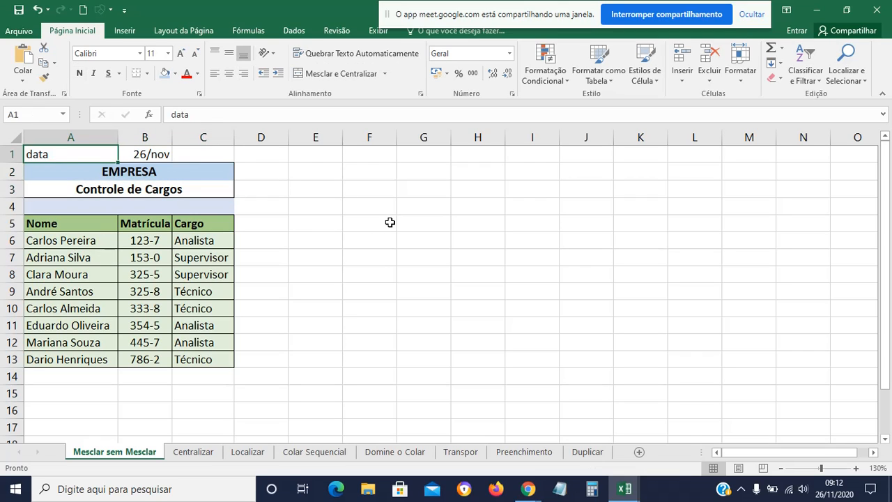
left_click(174, 165)
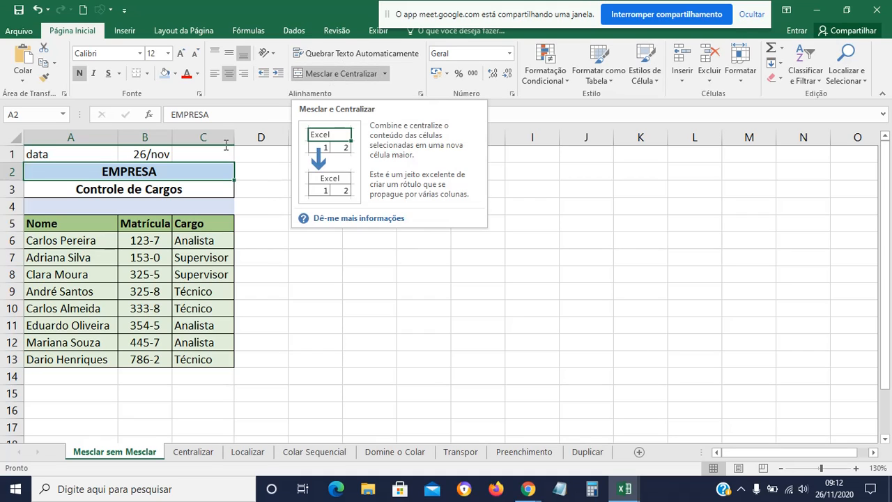
left_click(342, 74)
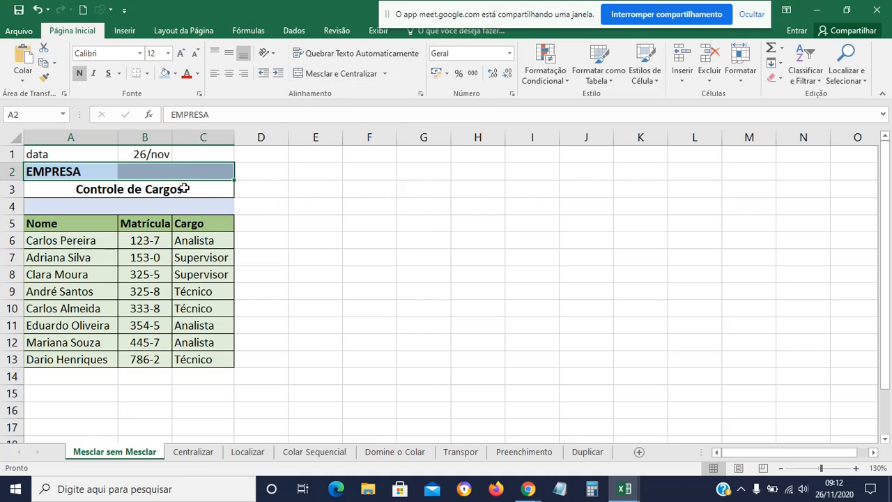
left_click(184, 189)
left_click(341, 74)
left_click(333, 232)
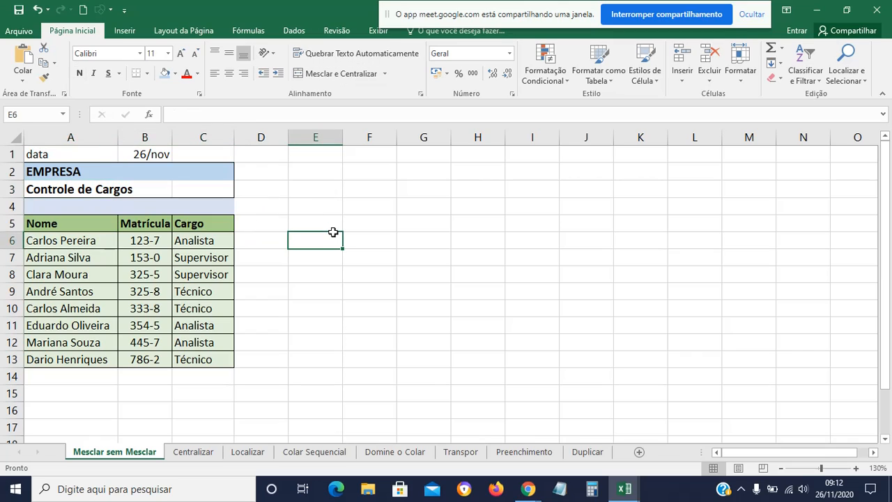
Open the Formatar Células alignment settings for the title range A2:C2.
left_click(83, 171)
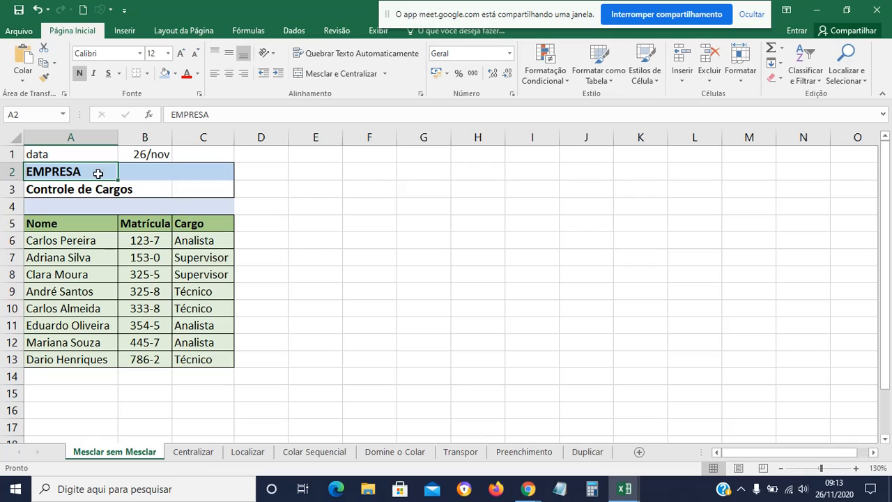
left_click_drag(93, 172, 186, 176)
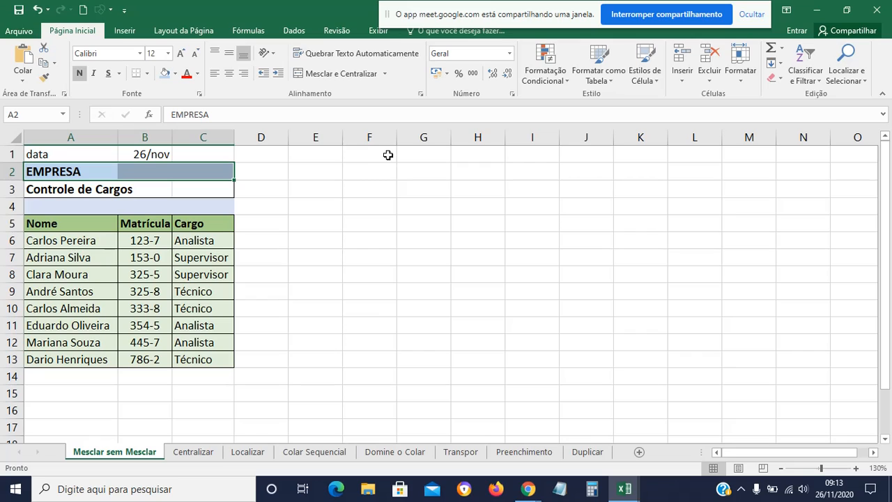
left_click(421, 95)
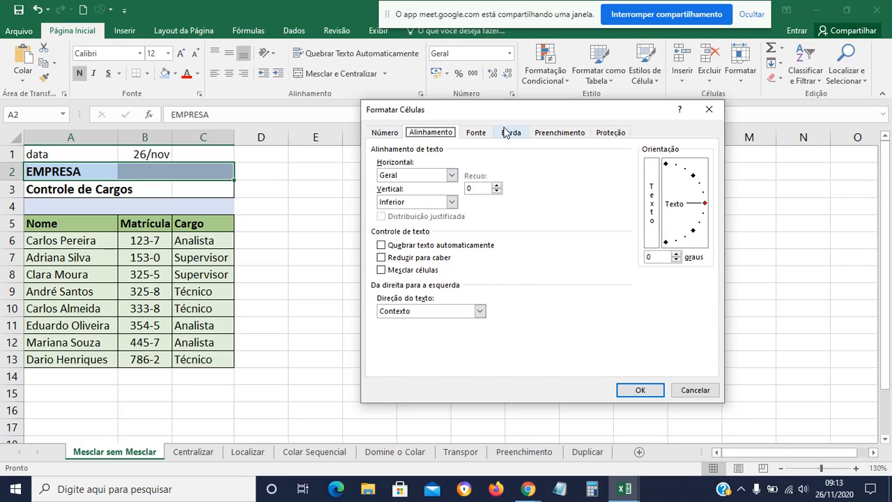
left_click(695, 389)
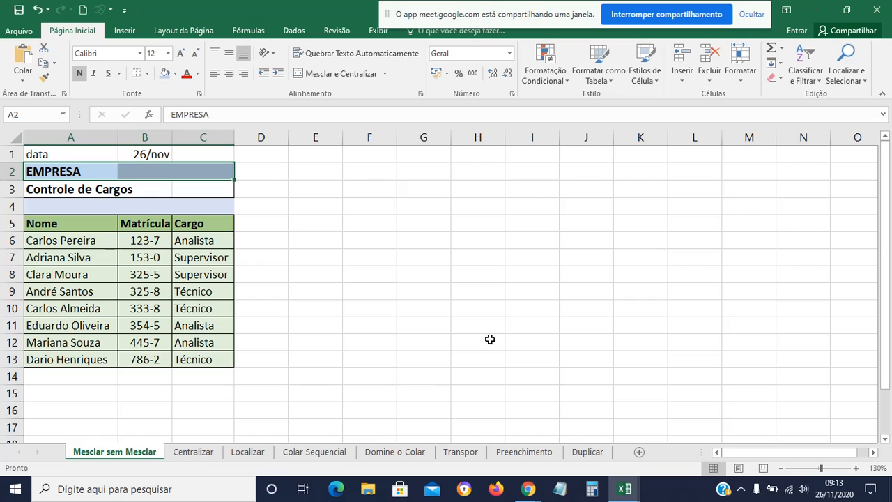
key("ctrl+1")
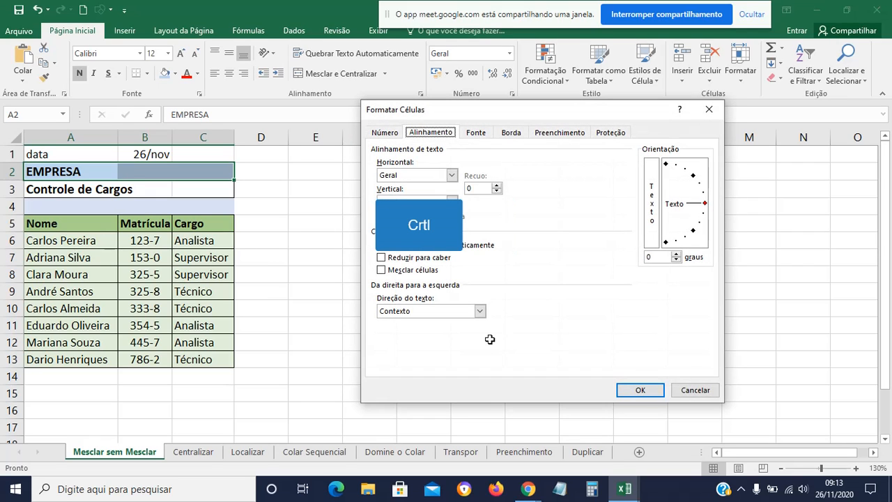
key("ctrl+shift+Tab")
left_click(443, 133)
left_click_drag(507, 113, 482, 133)
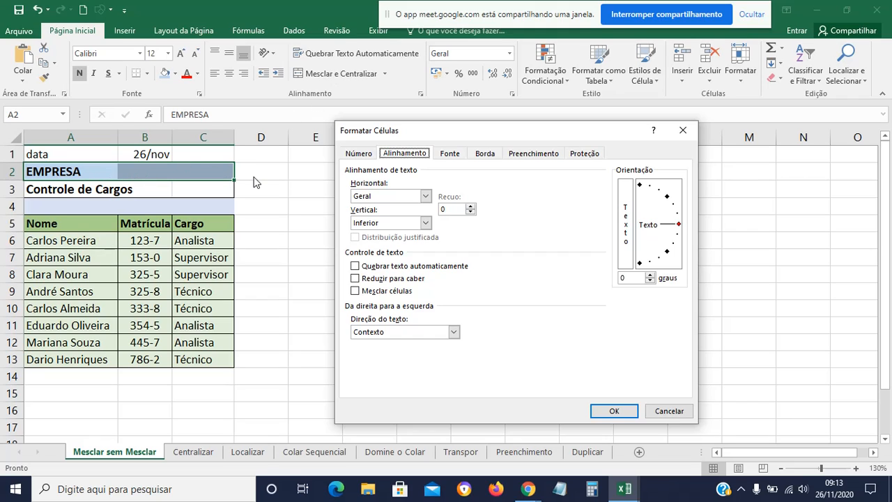
Center the EMPRESA title across A2:C2 without merging by setting its horizontal alignment to Centralizar seleção.
left_click(426, 197)
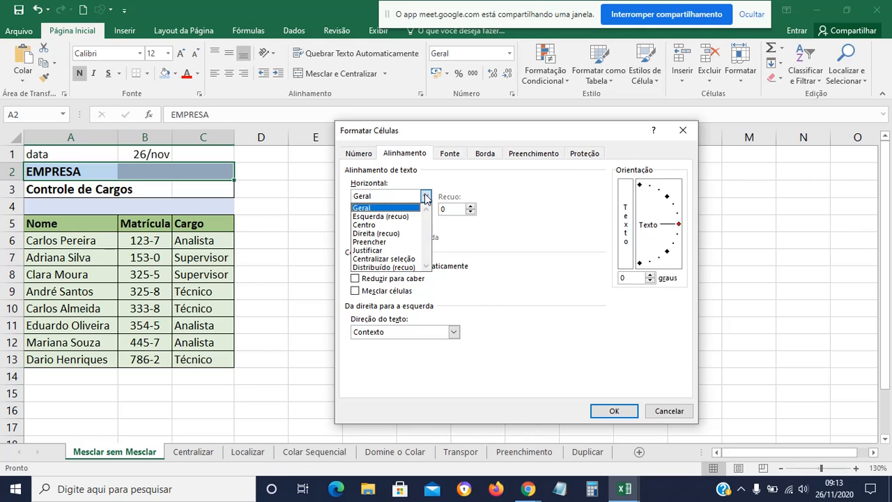
left_click(427, 197)
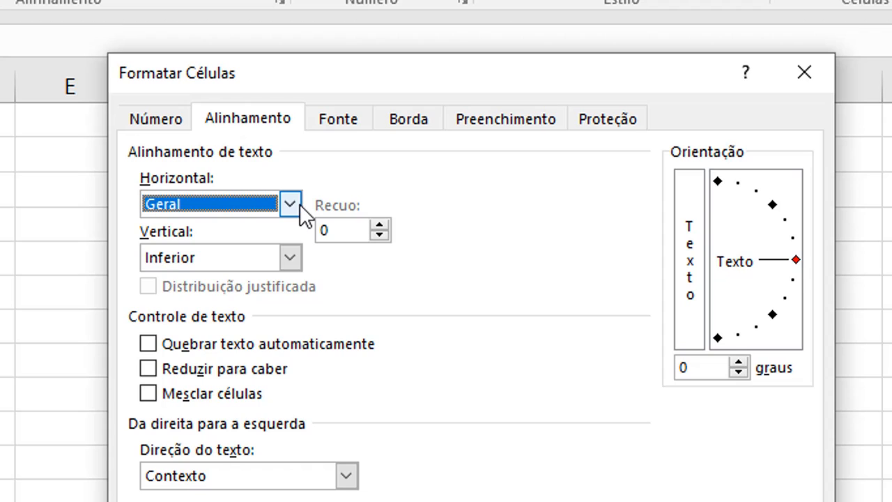
left_click(291, 203)
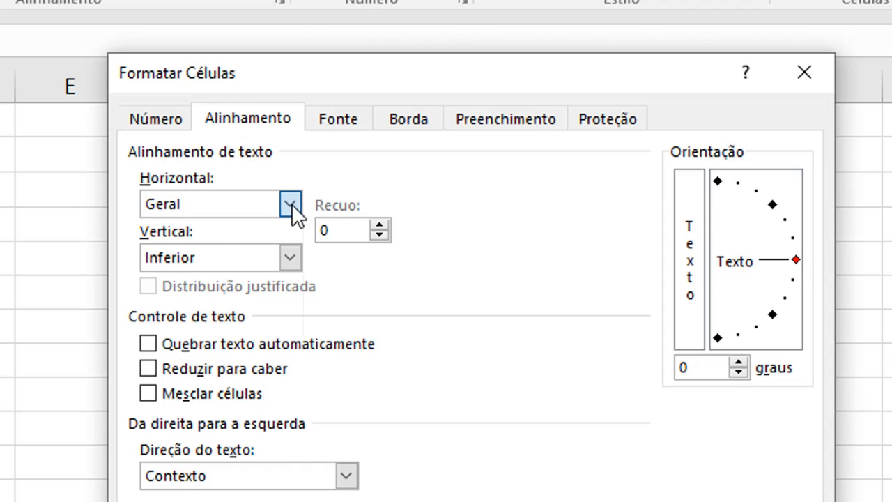
left_click(291, 203)
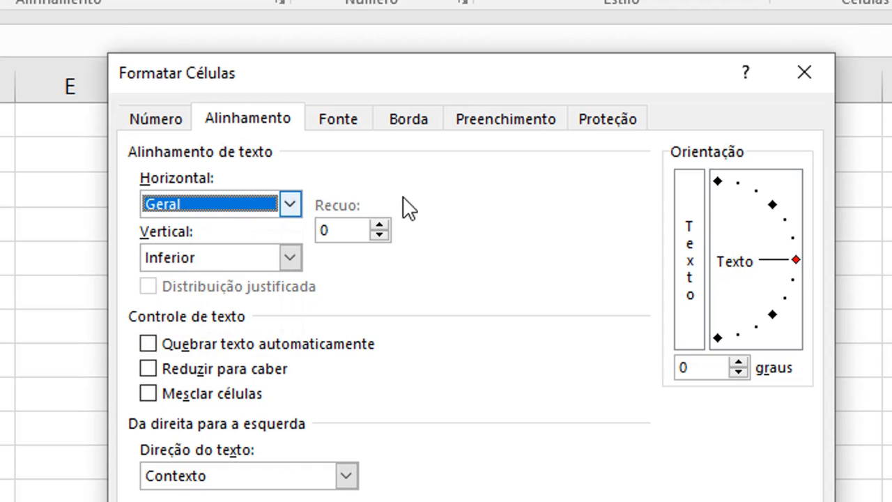
left_click(153, 397)
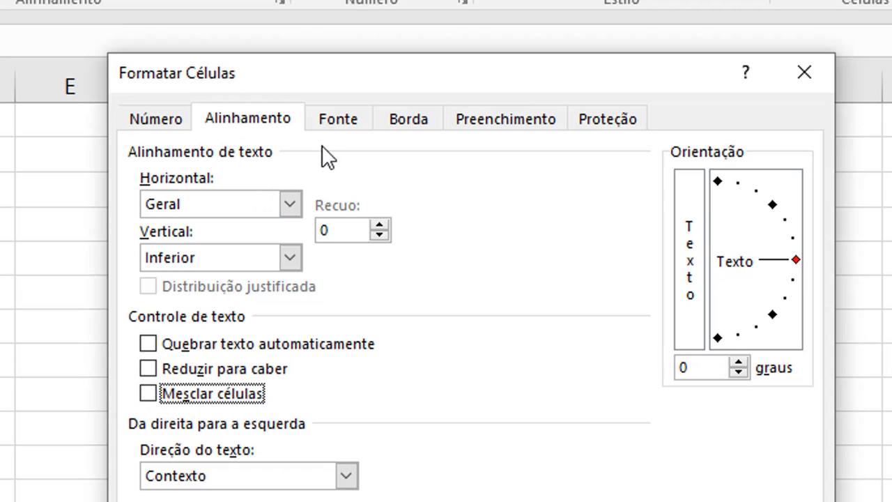
left_click(291, 201)
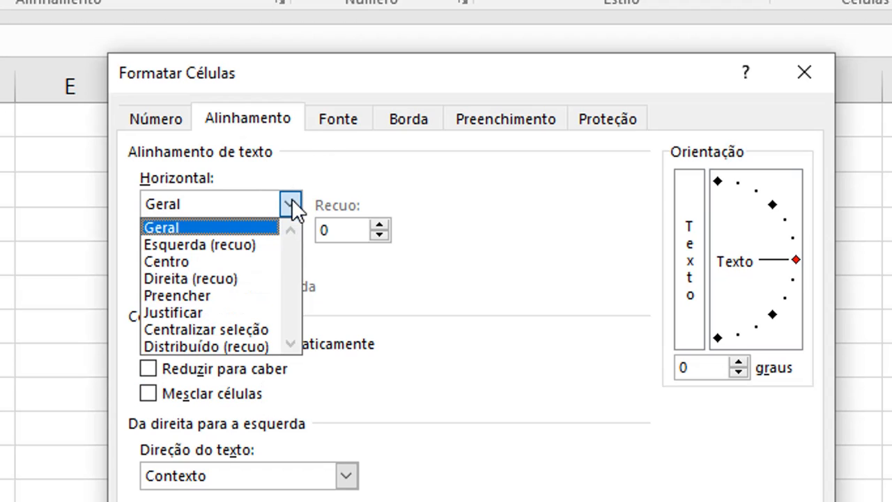
left_click(228, 328)
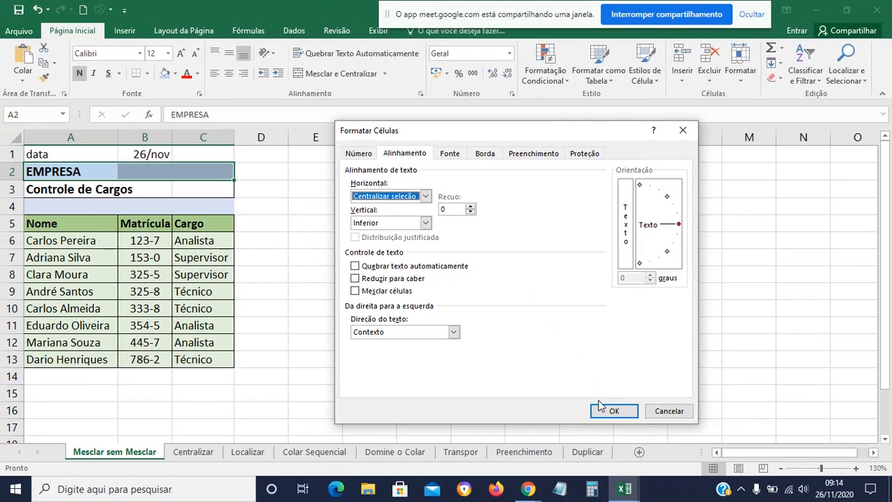
left_click(599, 410)
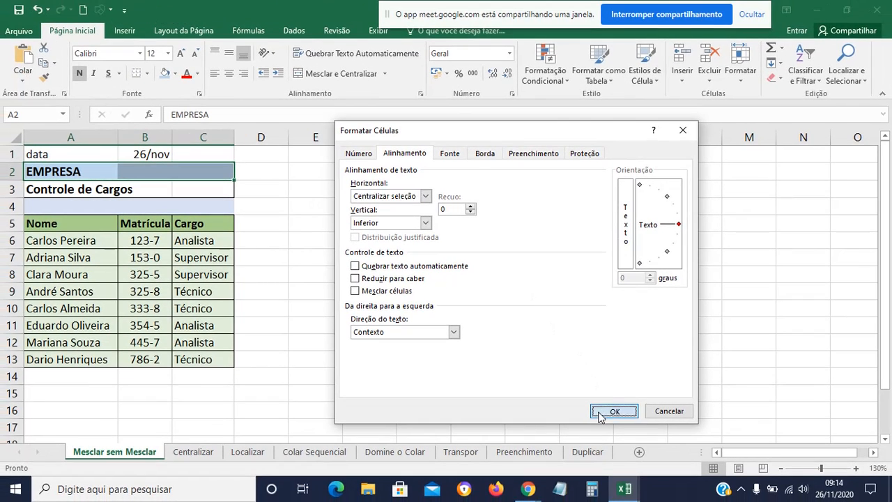
left_click(472, 335)
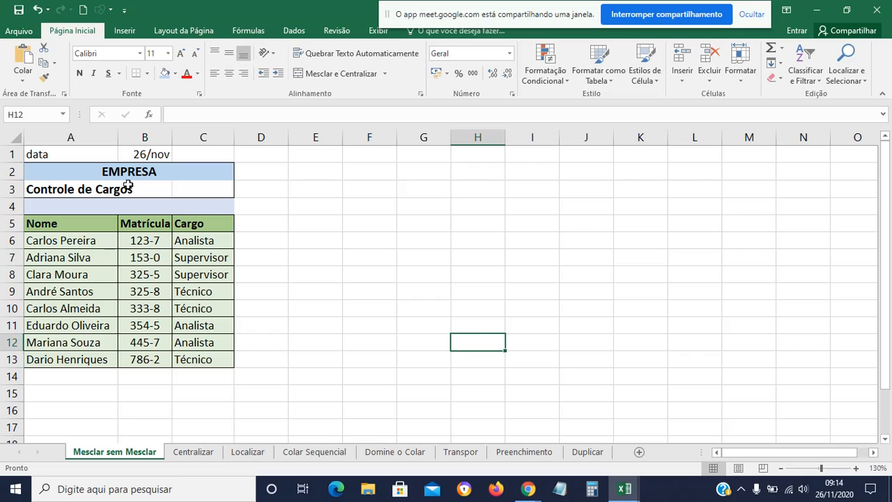
Examine how the individual cells of the EMPRESA row and ranges in columns A, B and C can be selected.
left_click(85, 170)
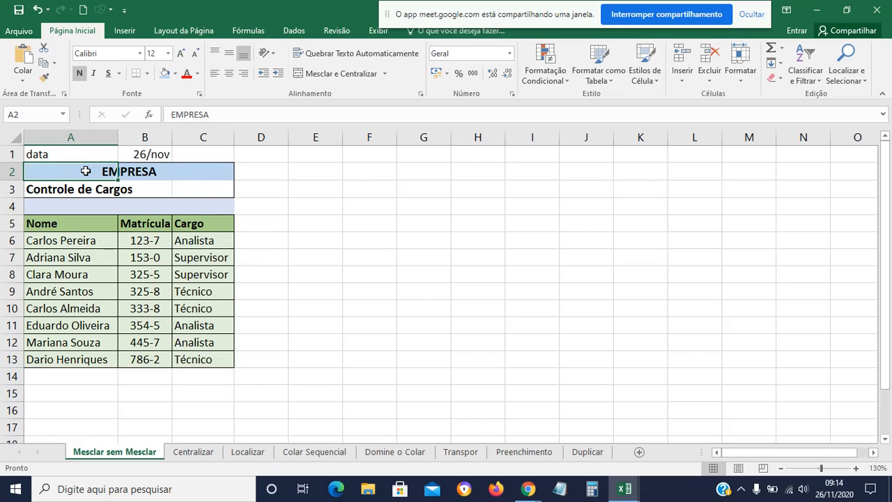
left_click(152, 173)
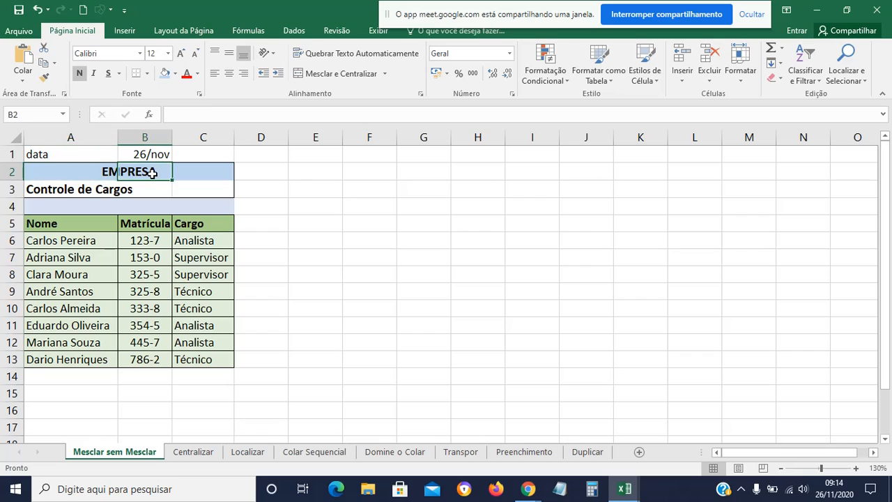
left_click(213, 171)
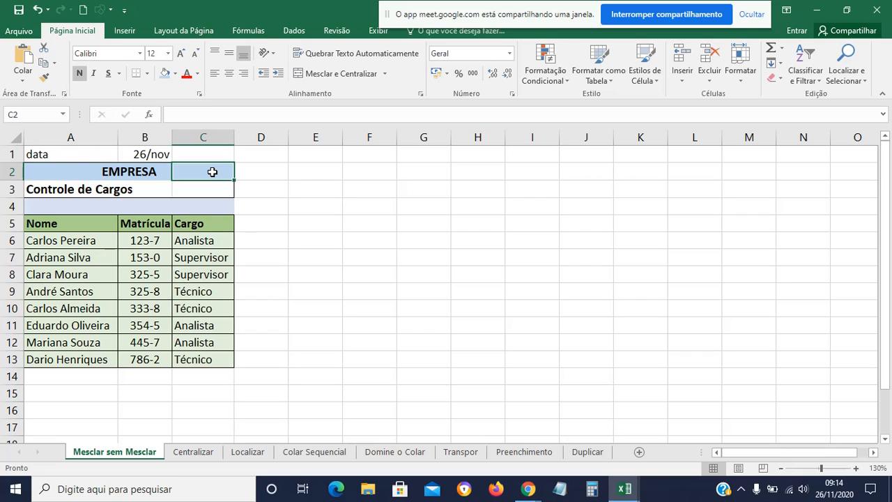
left_click(75, 152)
left_click_drag(76, 153, 74, 342)
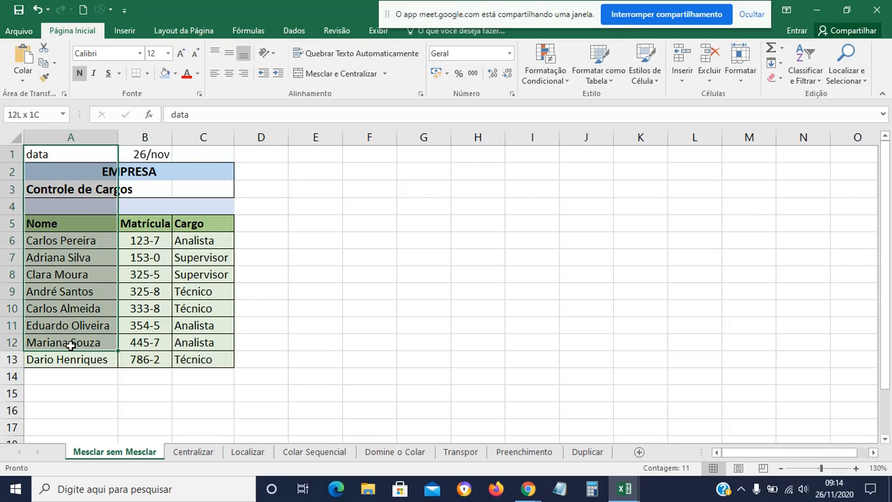
left_click_drag(151, 149, 153, 310)
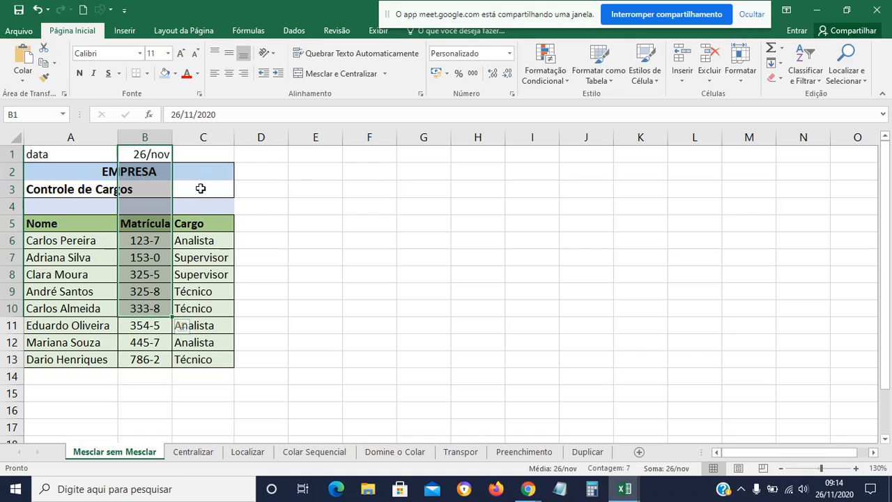
left_click_drag(203, 175, 205, 303)
left_click(356, 355)
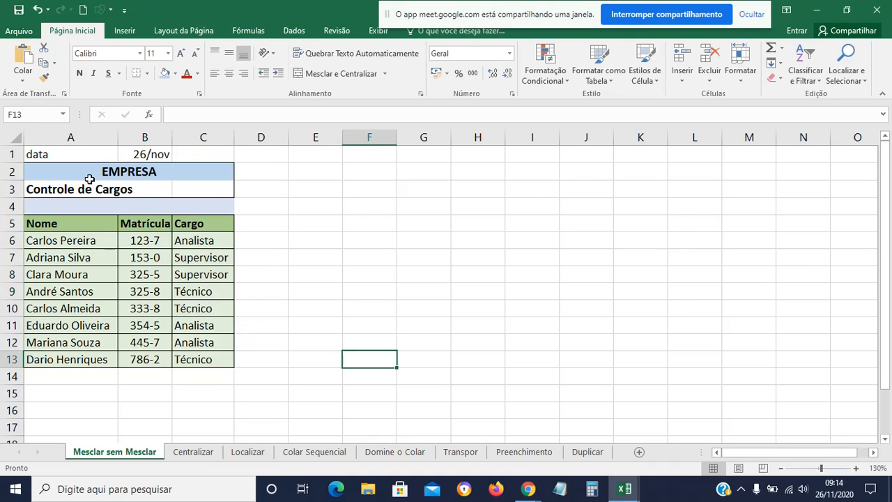
left_click_drag(65, 175, 186, 173)
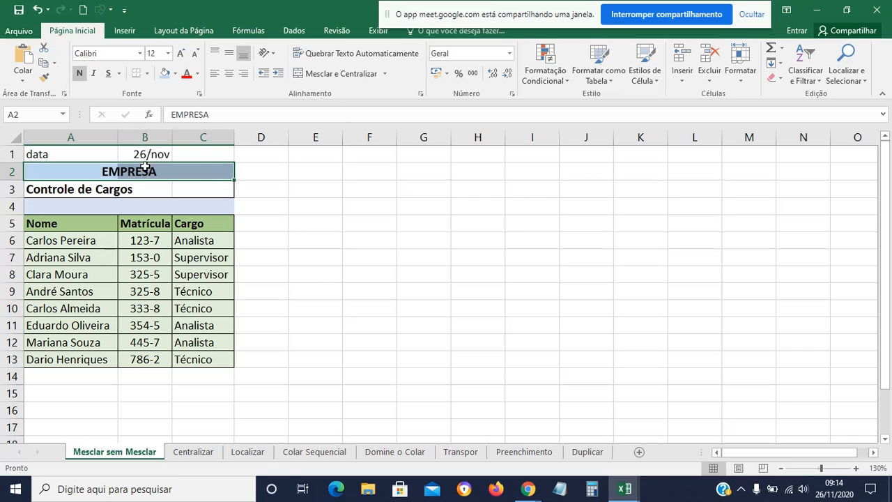
left_click(335, 217)
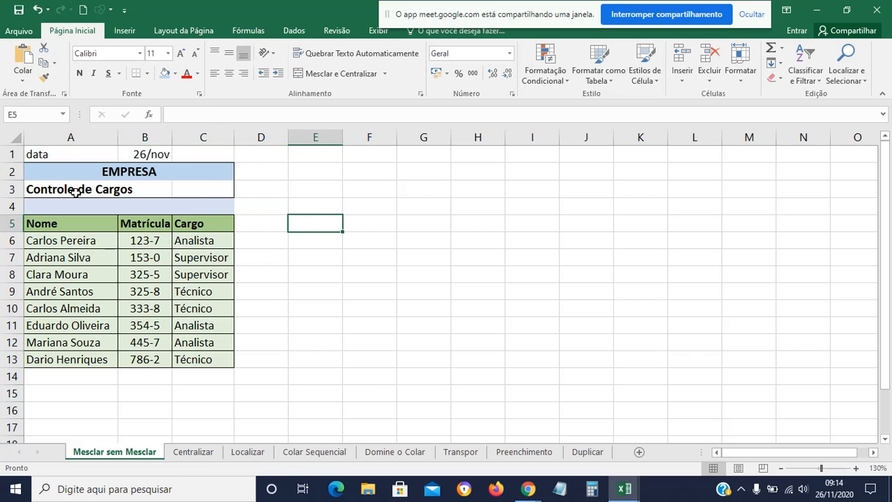
Center the Controle de Cargos subtitle across A3:C3 by applying the Centralizar seleção horizontal alignment.
left_click_drag(68, 189, 183, 191)
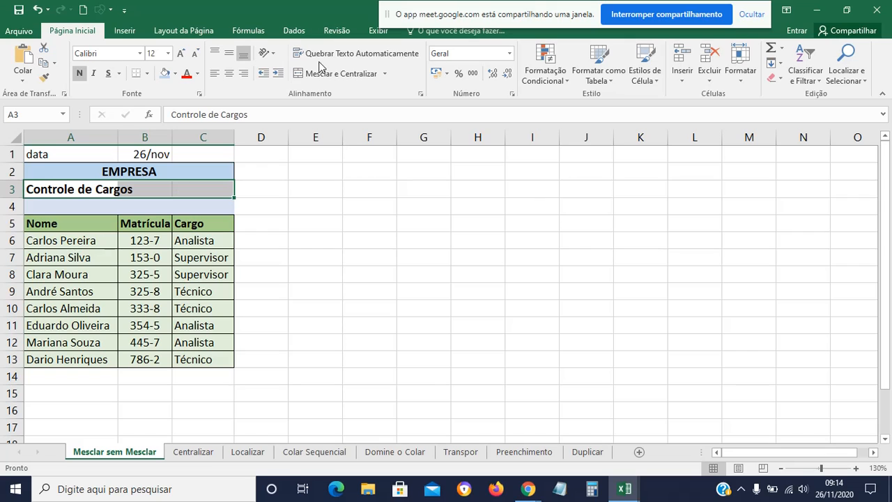
left_click(384, 74)
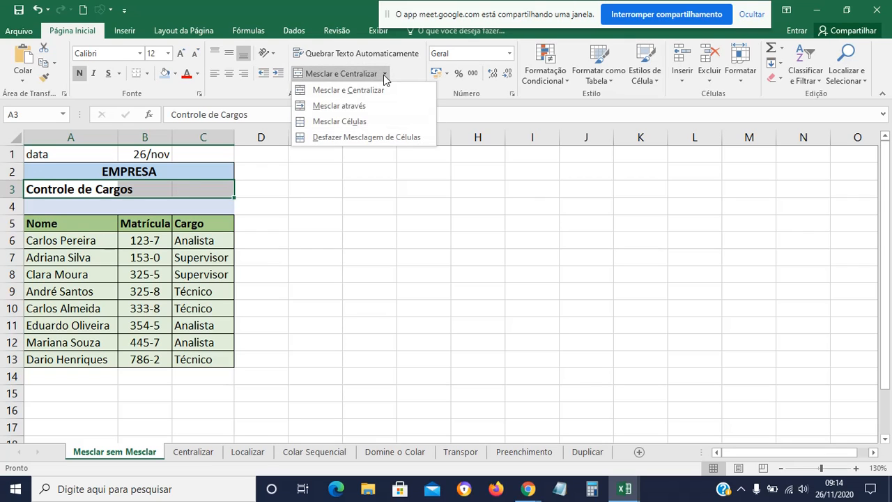
left_click(384, 74)
left_click(420, 95)
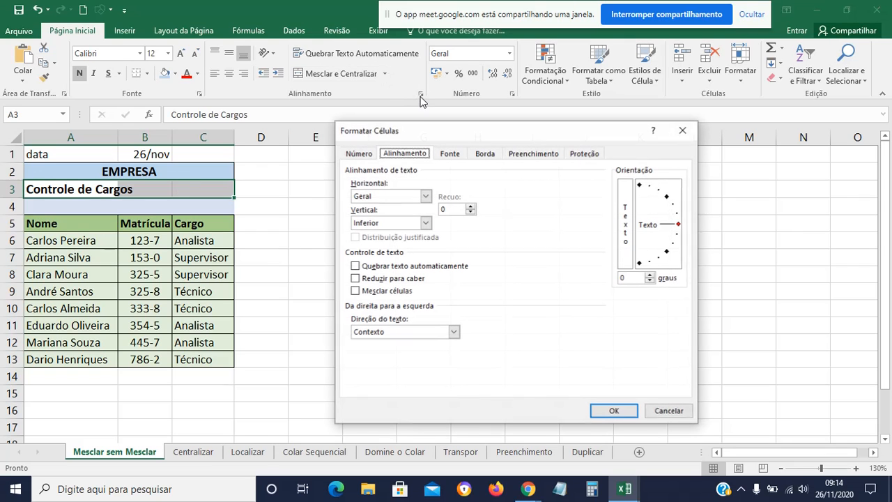
left_click(426, 197)
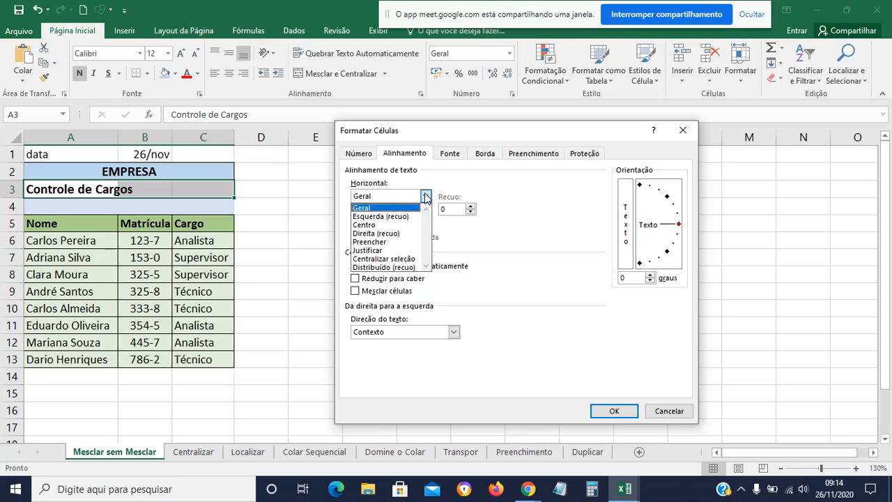
left_click(398, 261)
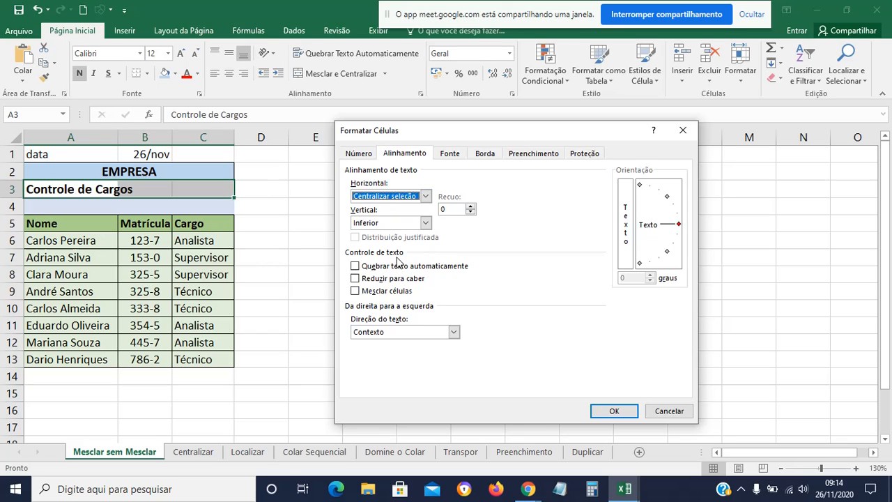
left_click(613, 411)
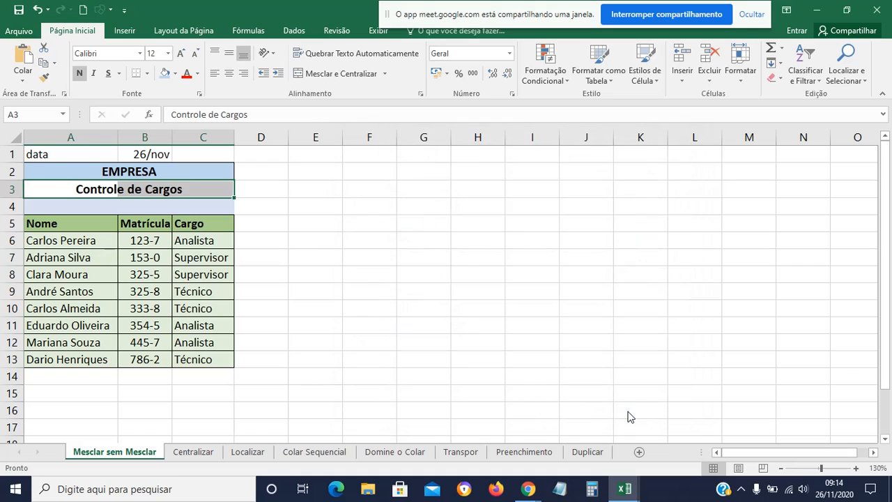
Check how the subtitle row's cells and the column C range C1:C11 can be selected through the centered titles.
left_click(429, 303)
left_click_drag(184, 191, 187, 200)
left_click_drag(196, 153, 201, 325)
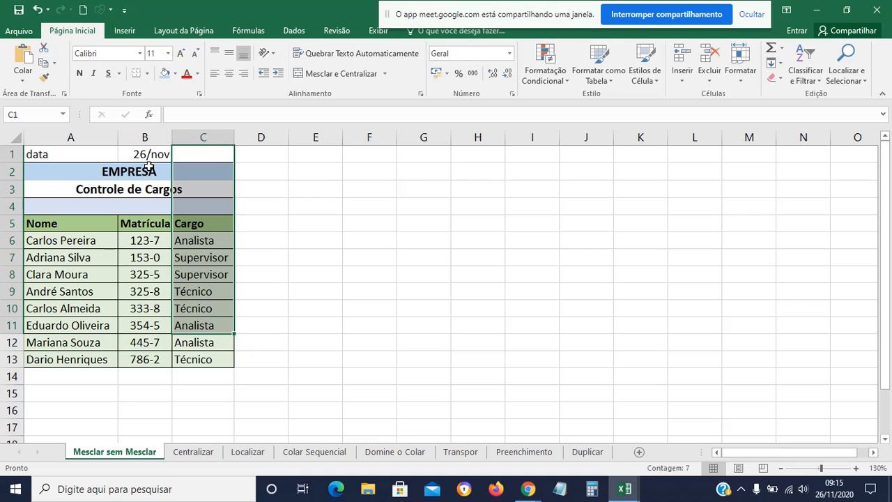
Check how ranges in columns B and A can be selected from row 1 through the centered title rows.
left_click_drag(144, 158, 139, 259)
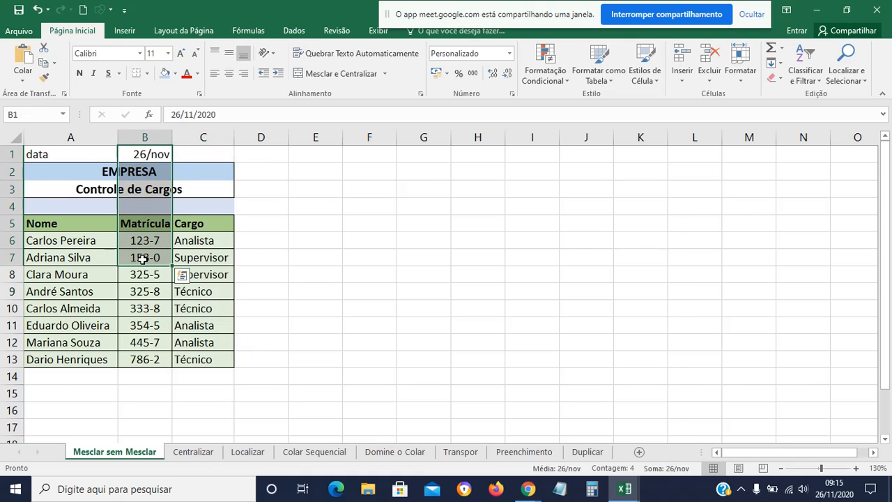
left_click_drag(85, 160, 86, 291)
left_click(332, 278)
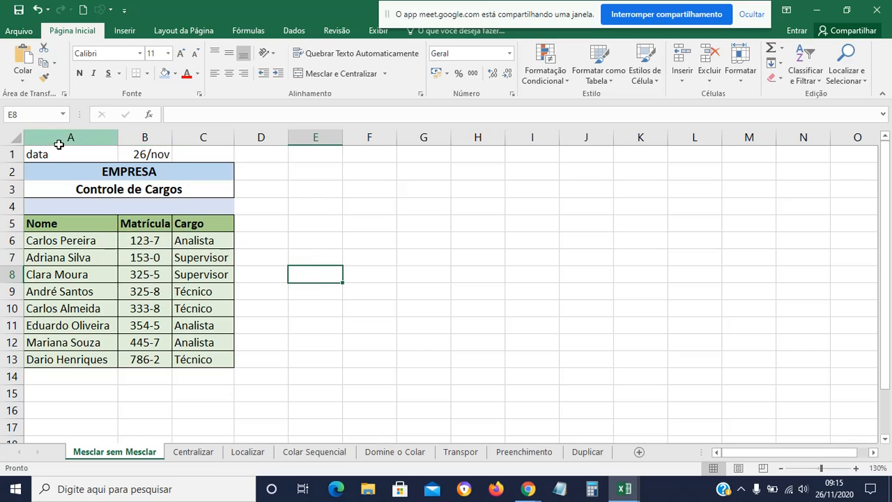
Clear the data label and its date from A1:B1.
left_click_drag(55, 155, 158, 154)
key("Delete")
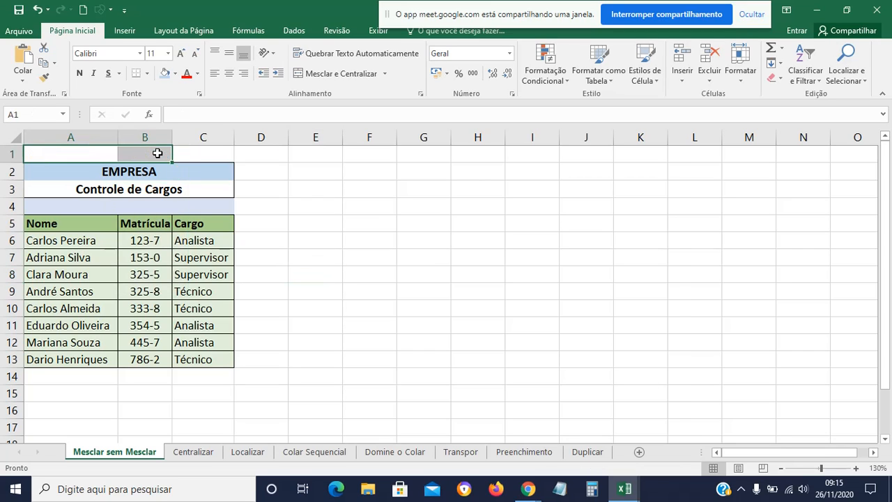
left_click(273, 245)
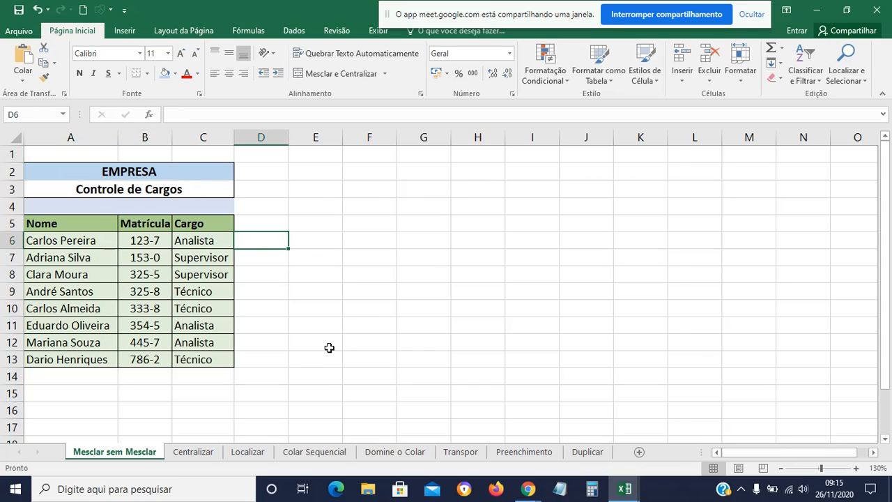
On the Centralizar sheet, examine the merged header cells Disciplina, Média final and Total de faltas.
left_click(194, 453)
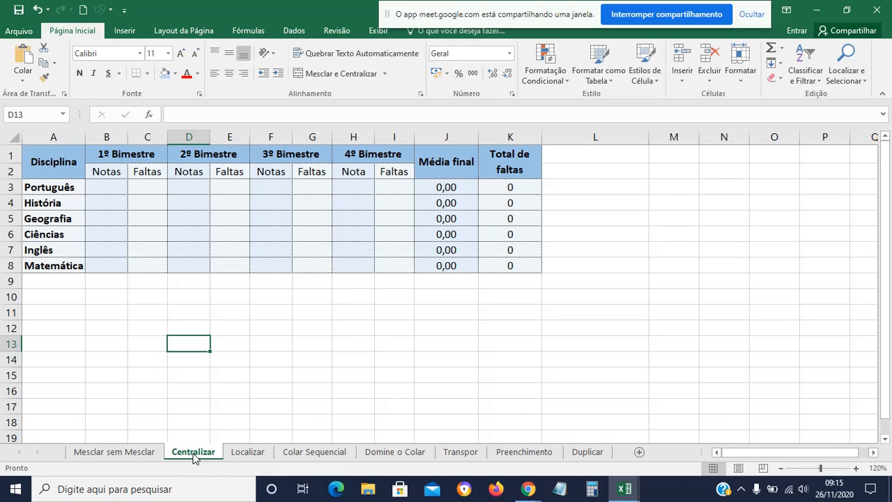
left_click(55, 166)
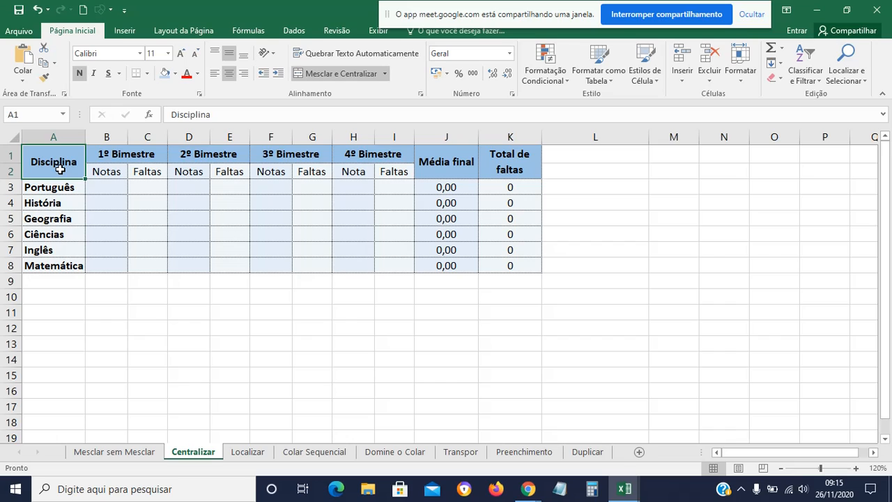
left_click(438, 164)
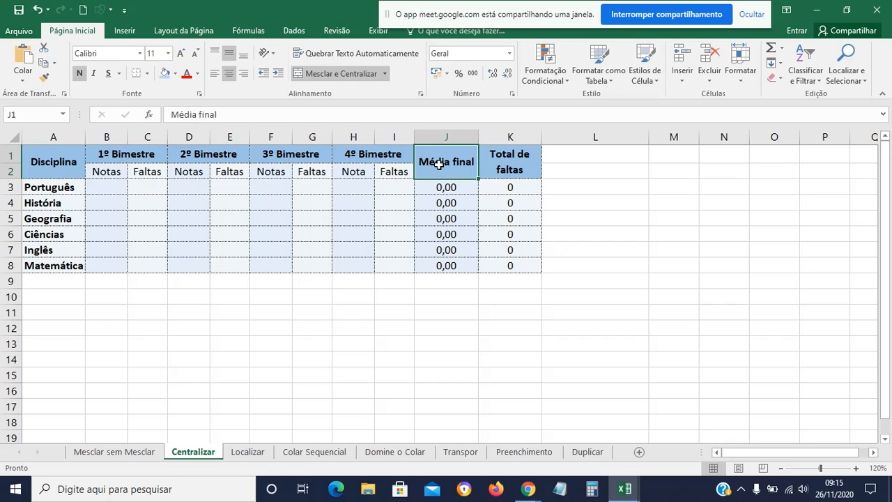
left_click(517, 168)
left_click(462, 164)
Unmerge the Disciplina header cell and check that A1 and A2 can be selected separately.
left_click(69, 168)
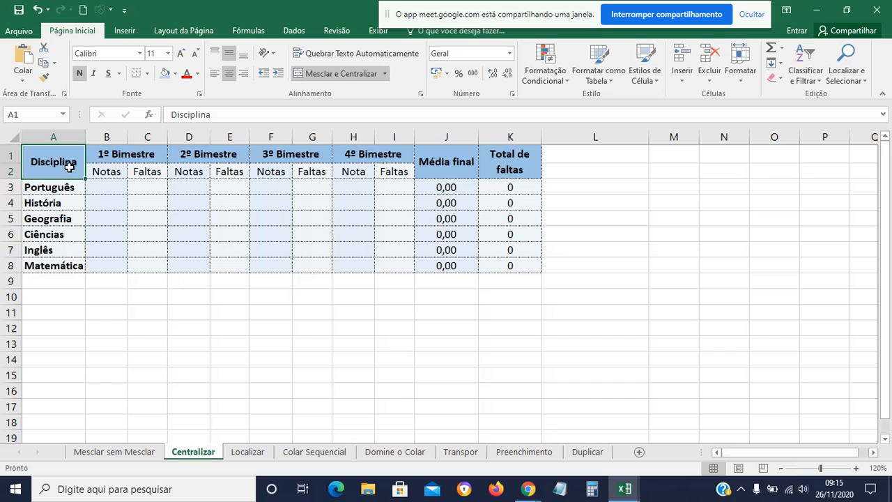
left_click(334, 73)
left_click(159, 353)
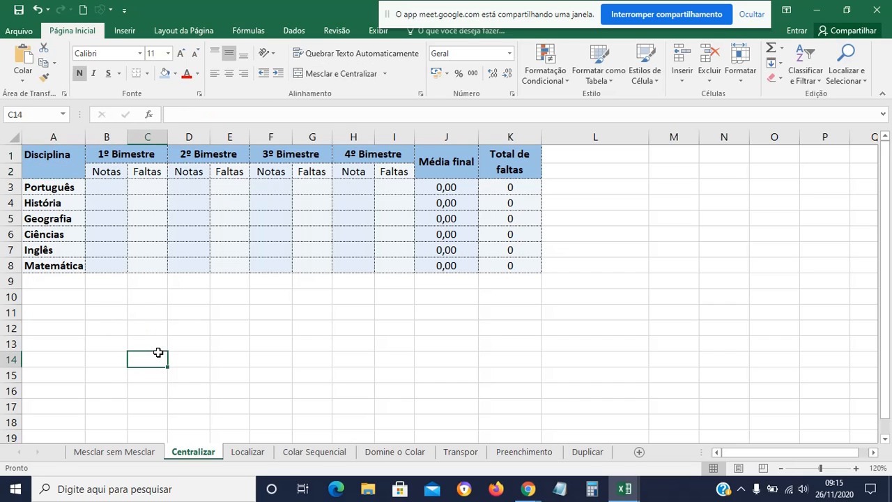
left_click(46, 156)
left_click(46, 169)
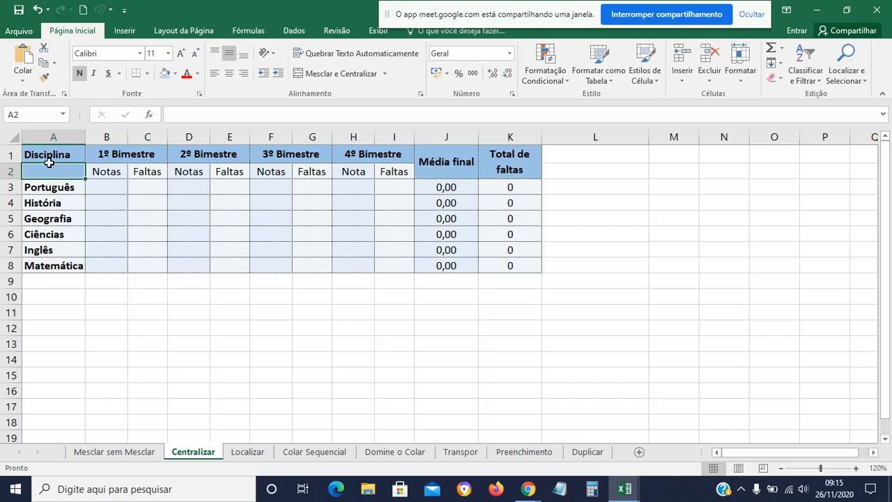
left_click(53, 155)
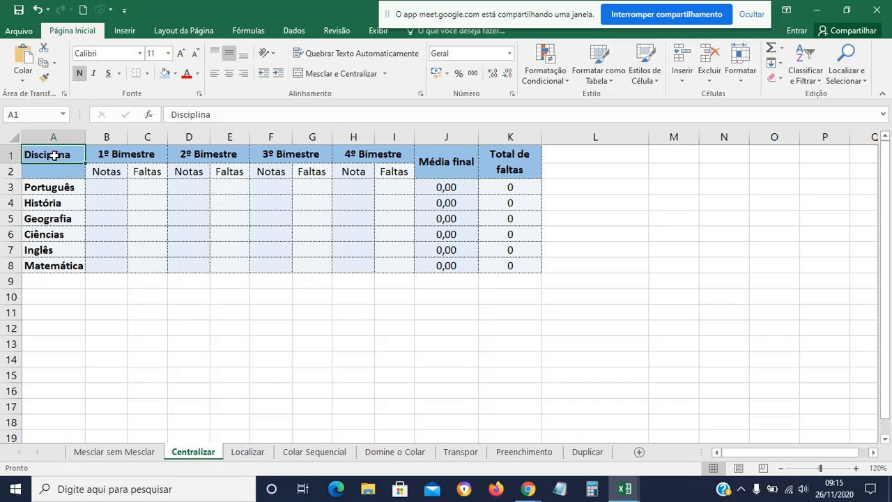
Examine the horizontal and vertical text alignment options in the Formatar Células settings for A1:A2.
left_click_drag(53, 157, 54, 168)
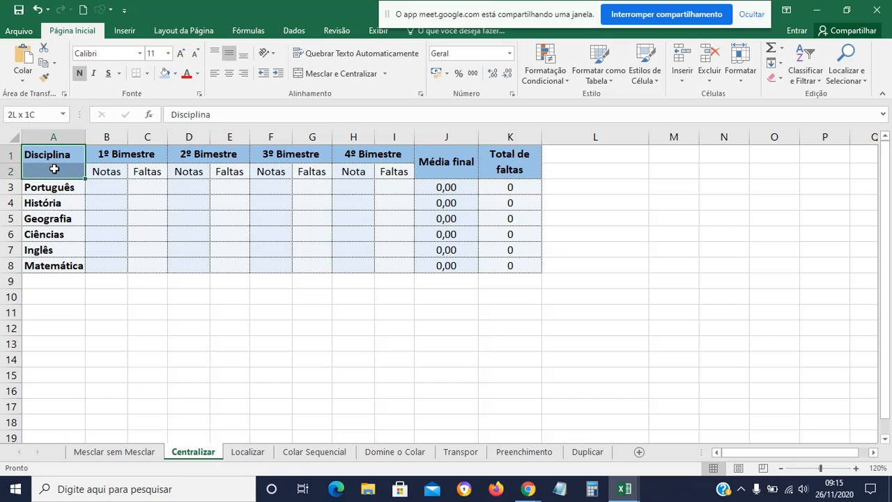
left_click(56, 153)
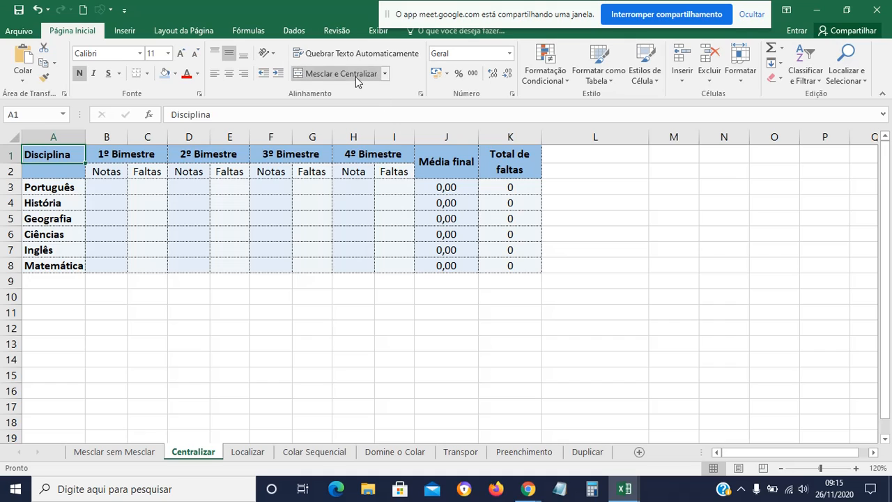
left_click_drag(55, 161, 54, 167)
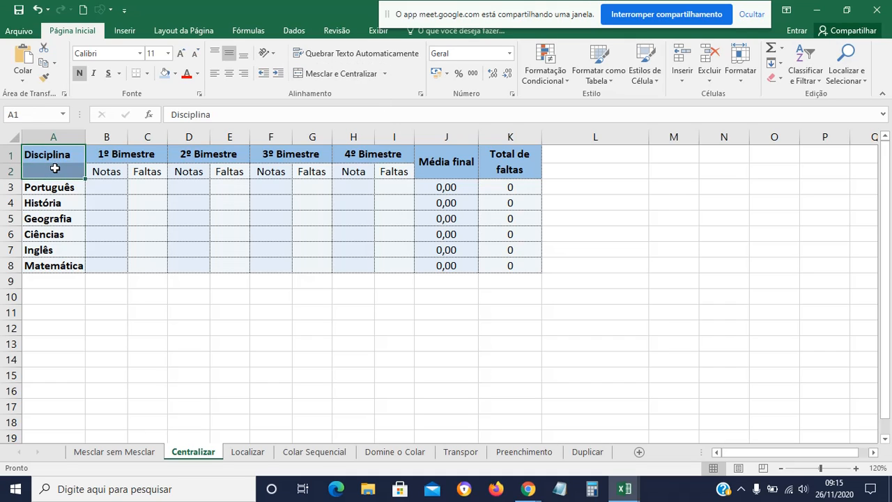
left_click(420, 95)
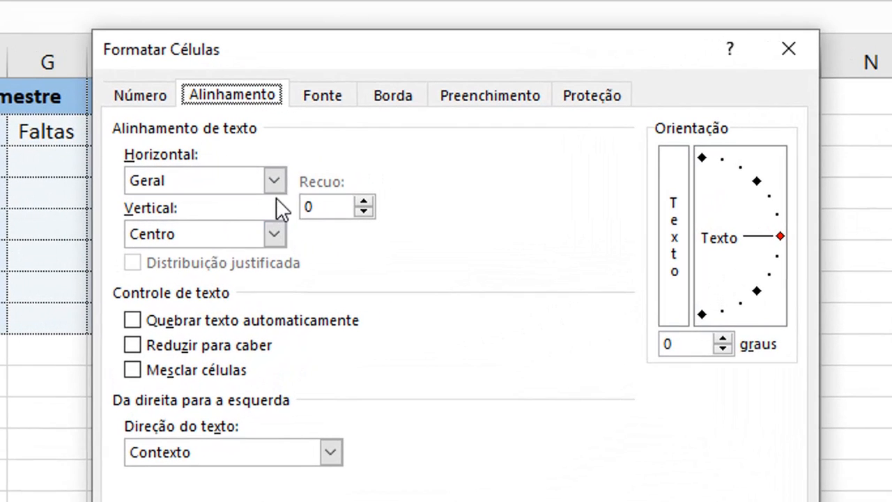
left_click(425, 196)
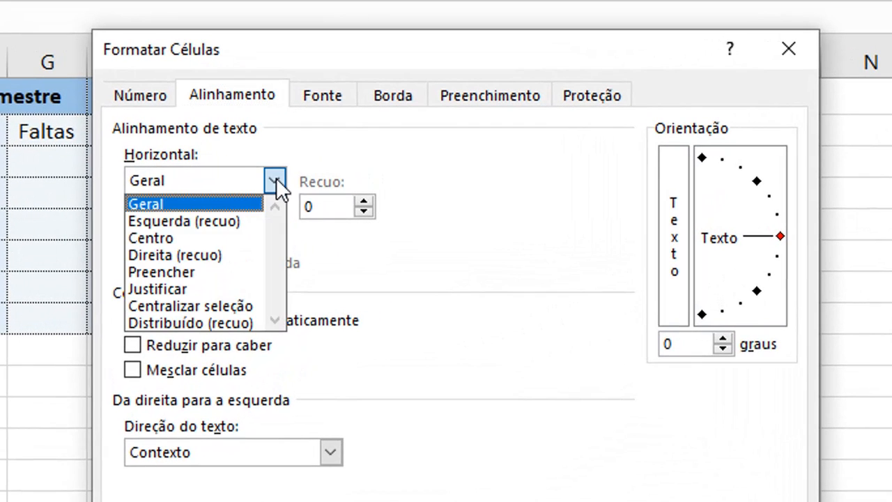
left_click(349, 264)
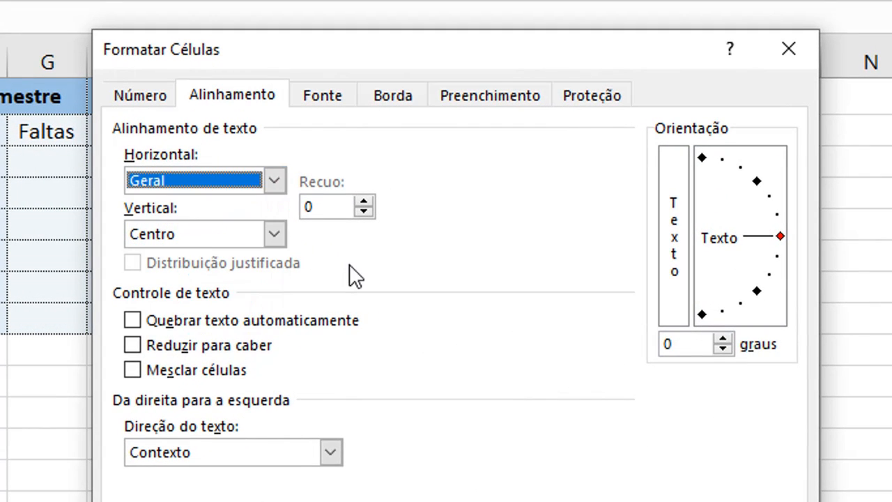
left_click(275, 234)
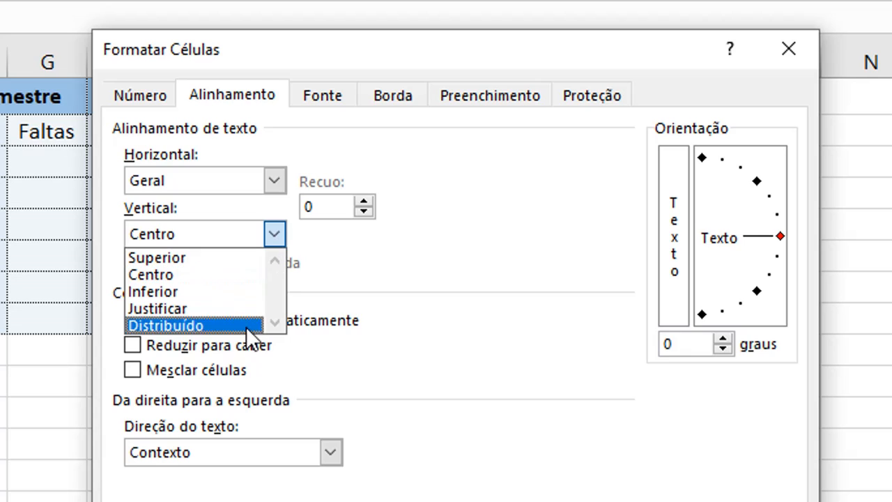
left_click(333, 234)
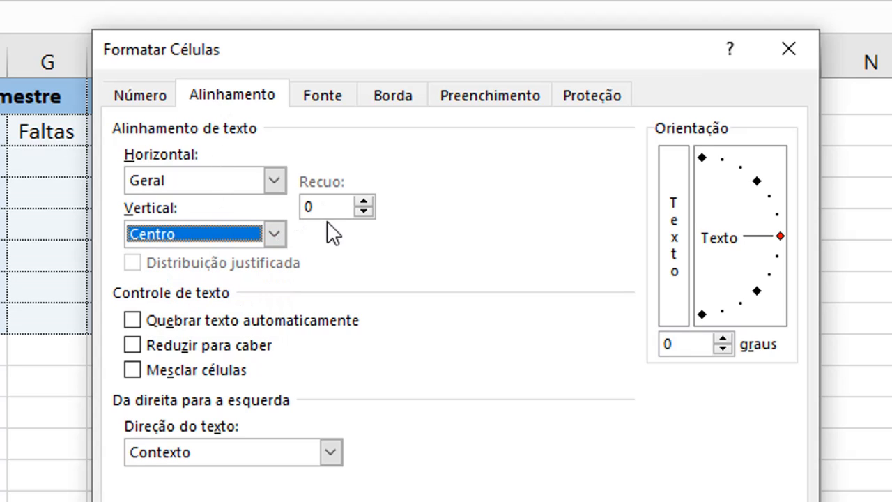
Set A1:A2 to Centralizar seleção horizontally and Centro vertically, and check both cells individually.
left_click(273, 181)
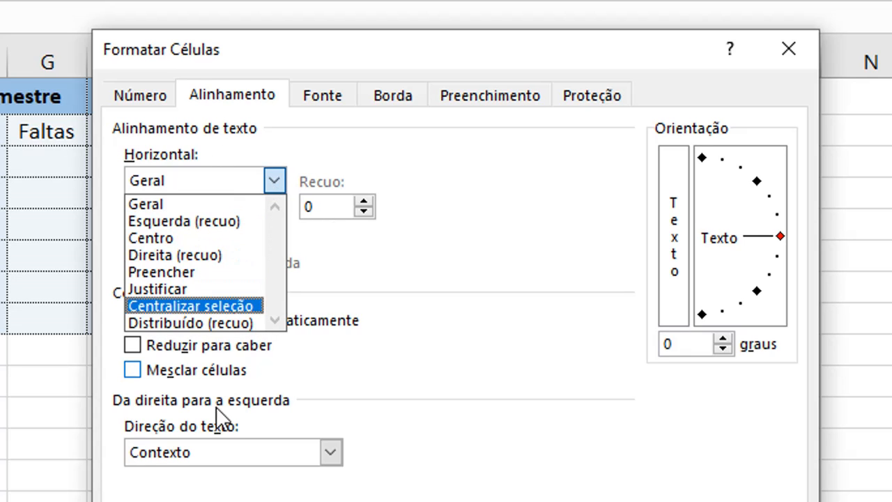
left_click(217, 305)
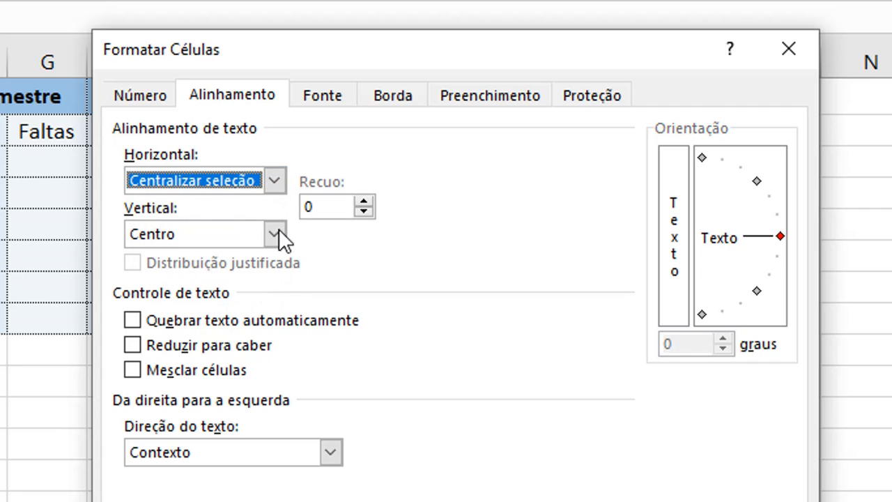
left_click(278, 233)
left_click(214, 273)
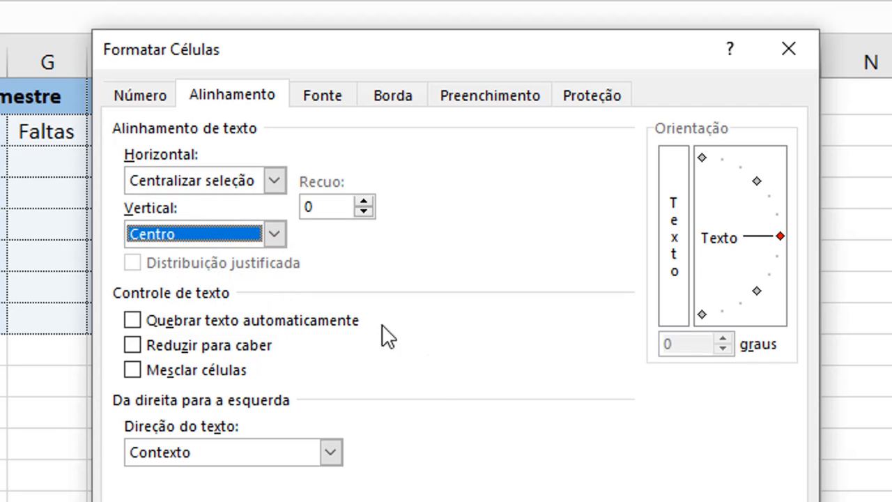
left_click(618, 450)
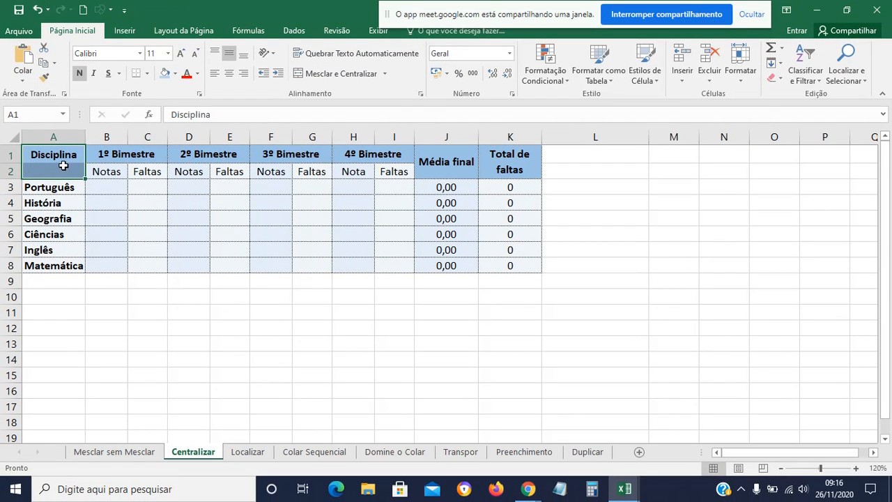
left_click(61, 172)
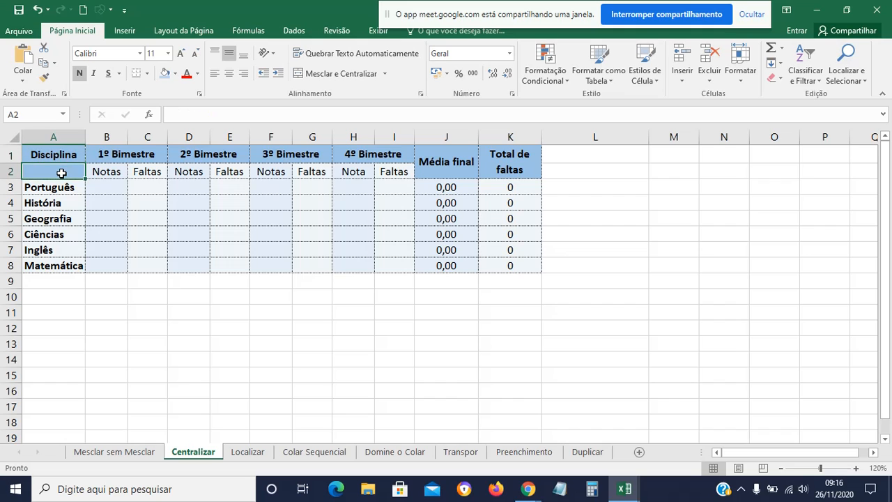
left_click(57, 156)
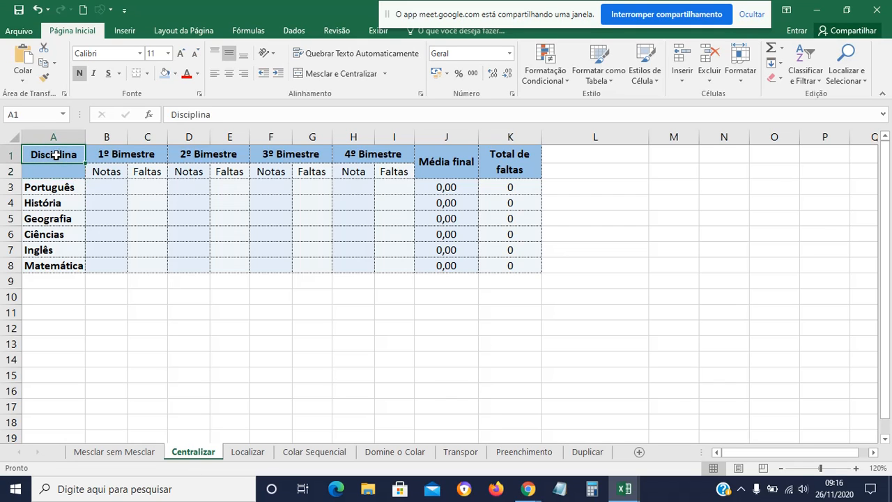
Switch to the Google Meet call and stop presenting the window.
left_click(529, 494)
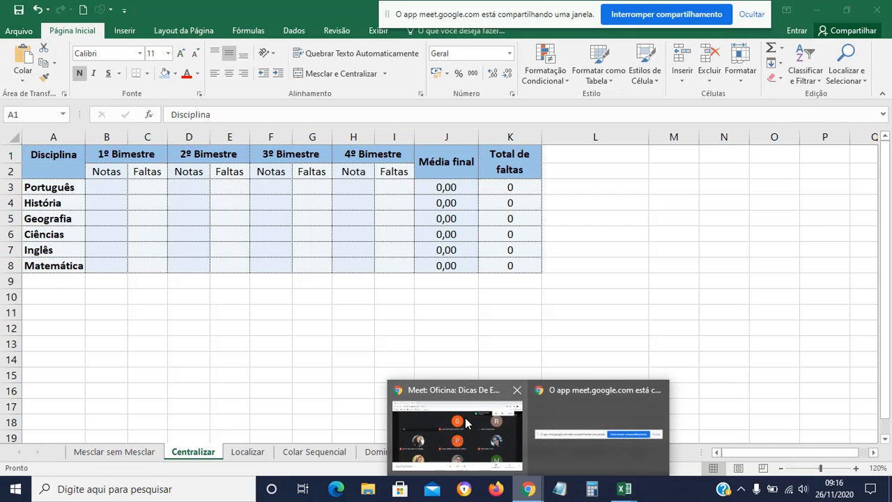
left_click(464, 417)
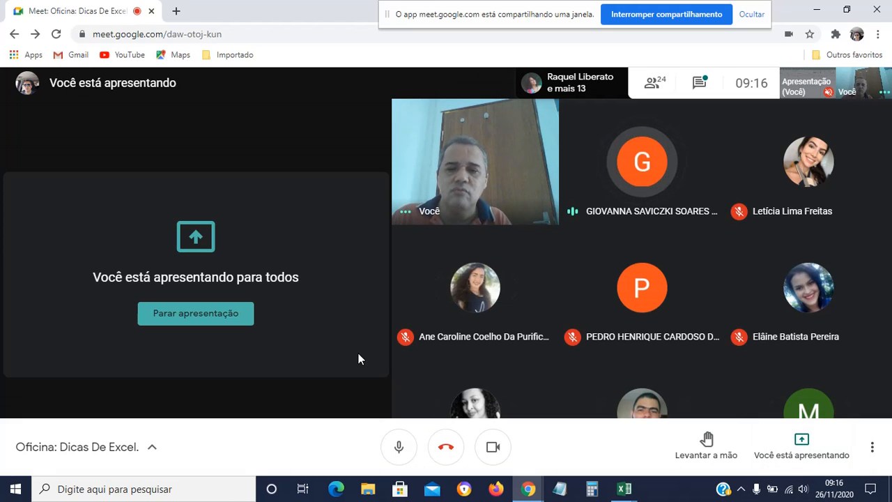
left_click(227, 313)
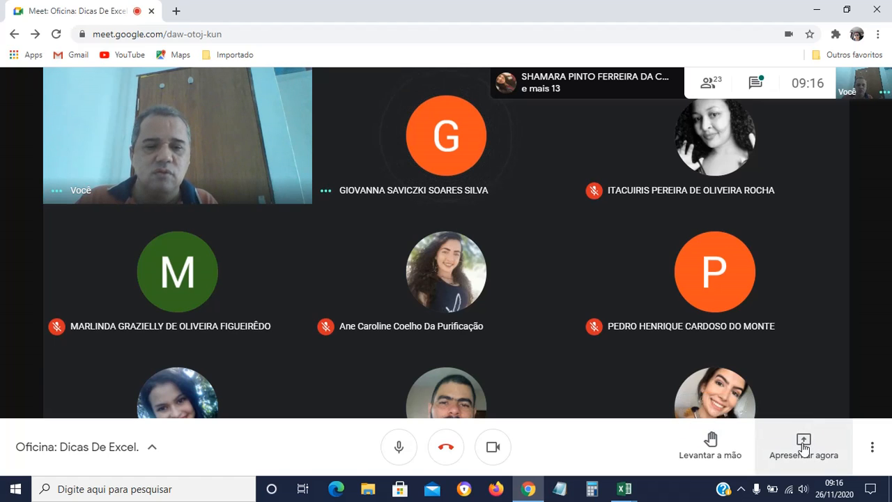
Switch to the blank Pasta1 workbook in Excel and close it.
mouse_move(623, 488)
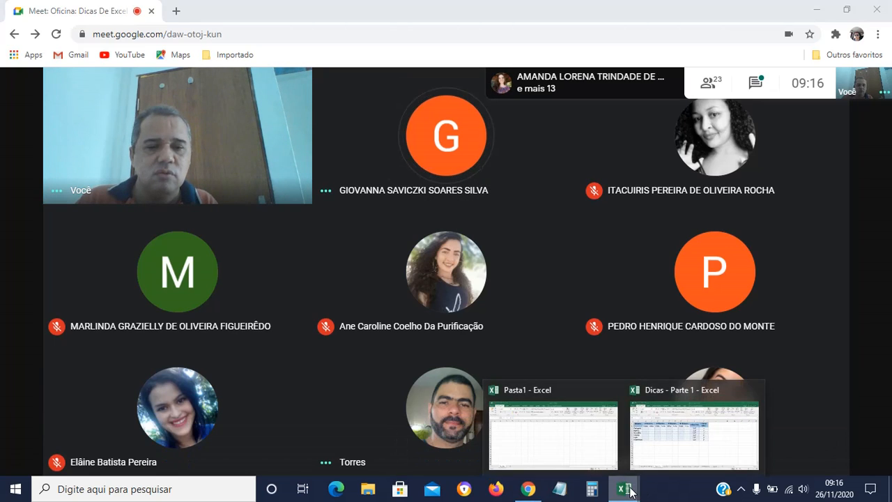
left_click(591, 408)
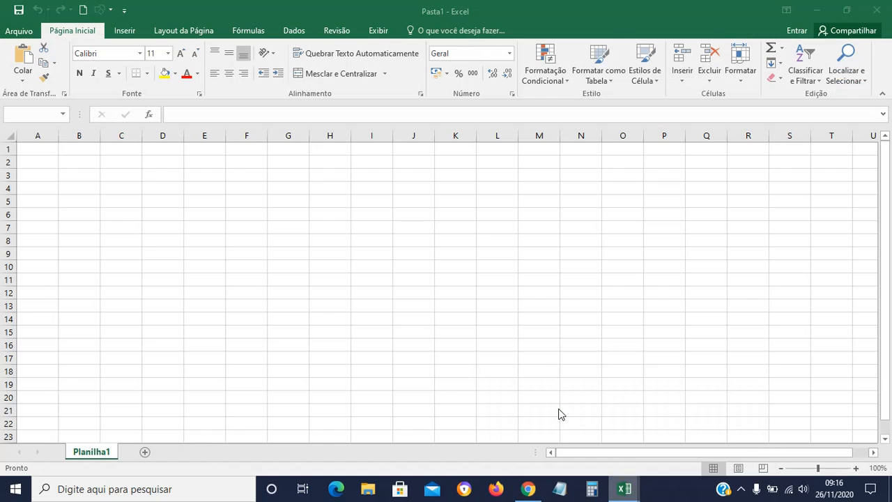
left_click(881, 11)
Present the entire screen in the Google Meet call and return to the Dicas - Parte 1 workbook in Excel.
left_click(528, 488)
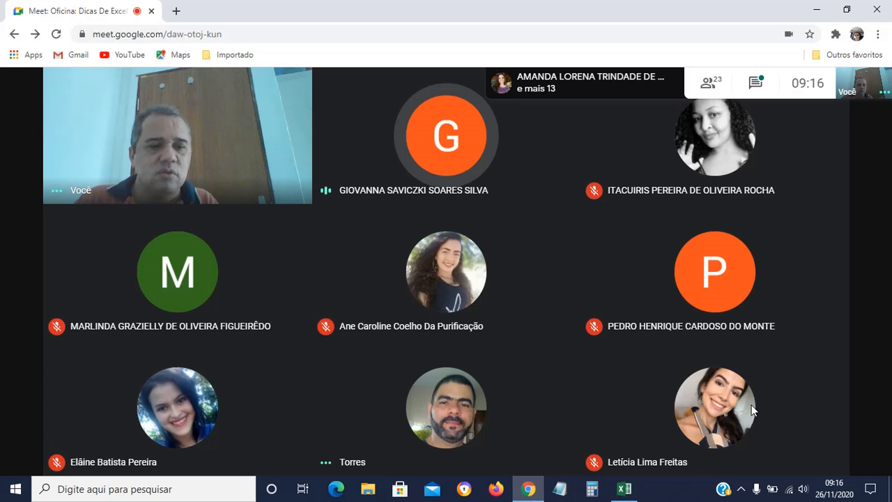
left_click(802, 444)
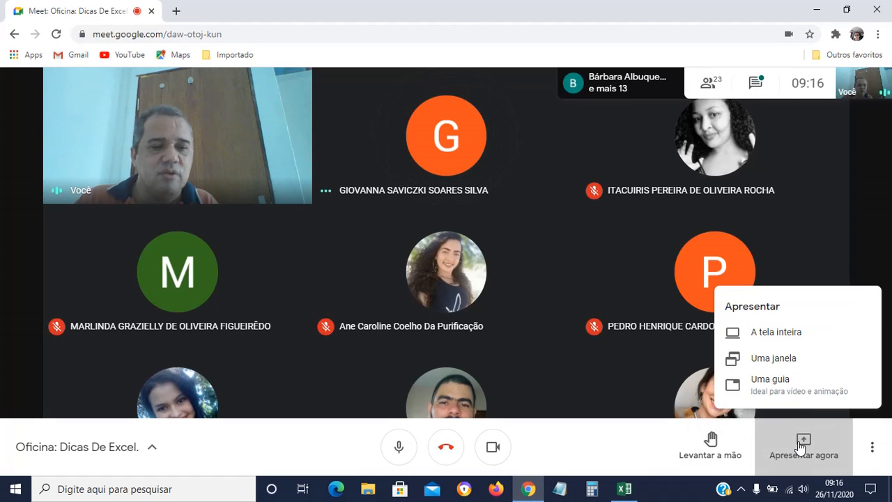
left_click(799, 332)
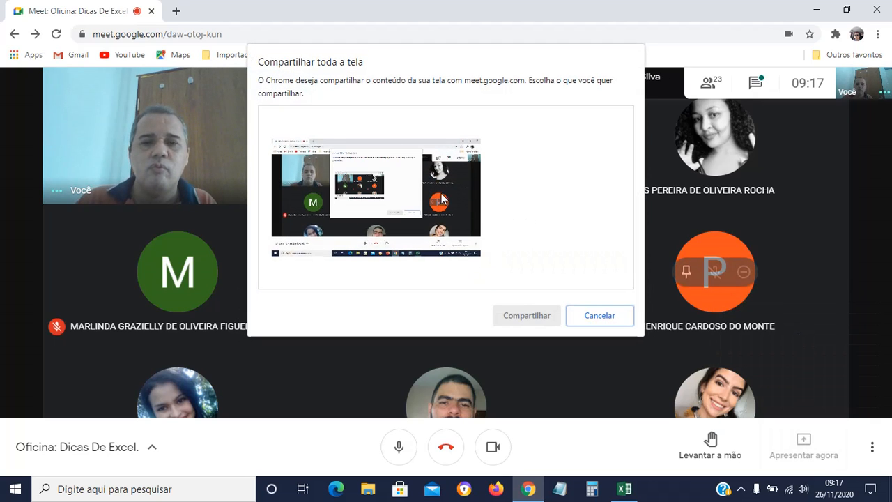
left_click(507, 316)
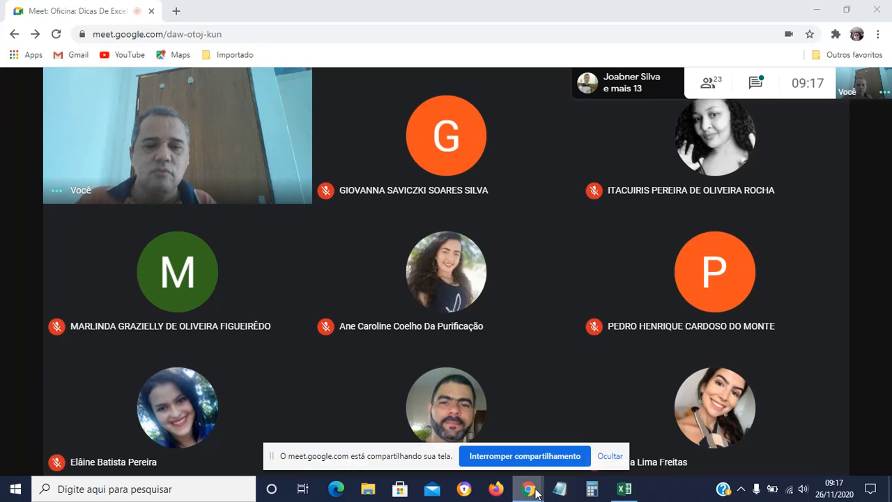
left_click(623, 491)
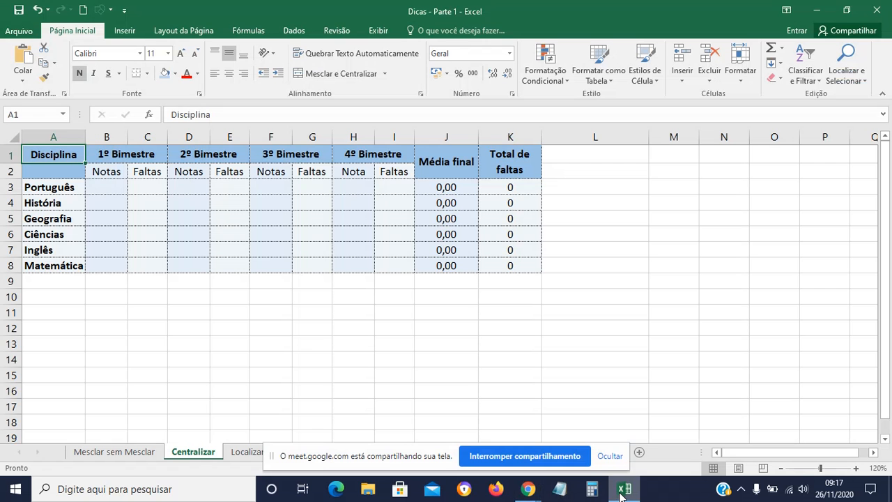
Move the Google Meet screen-sharing notice off the sheet tabs and open the Mesclar sem Mesclar sheet.
left_click(421, 458)
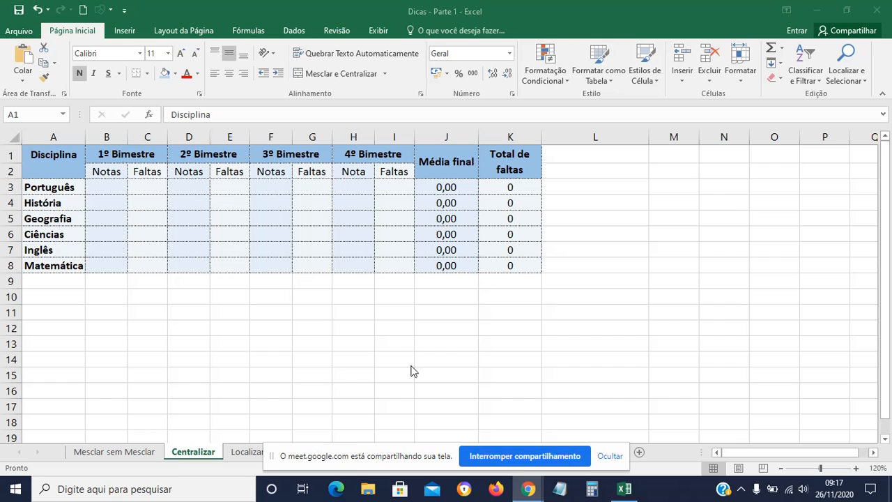
left_click_drag(326, 461, 469, 26)
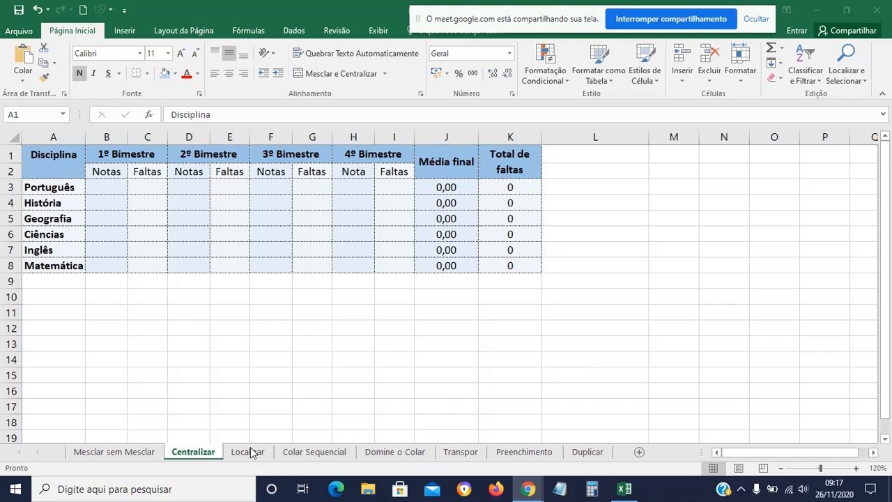
left_click(140, 452)
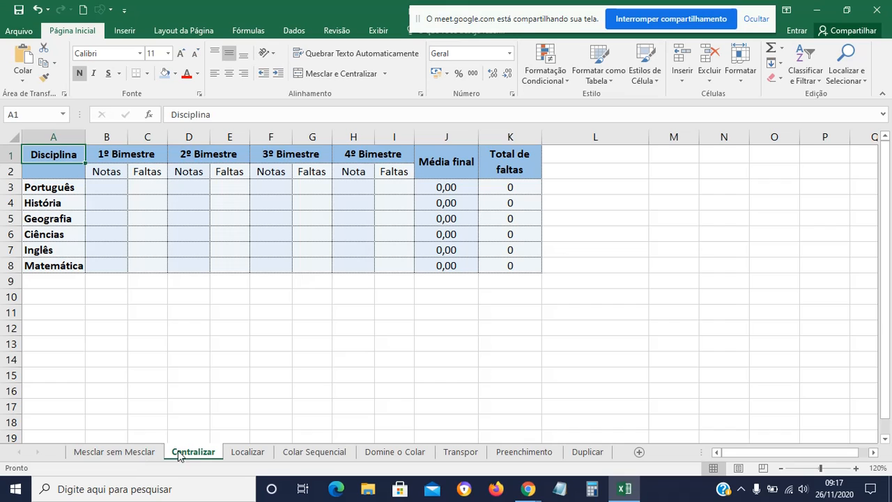
left_click(158, 453)
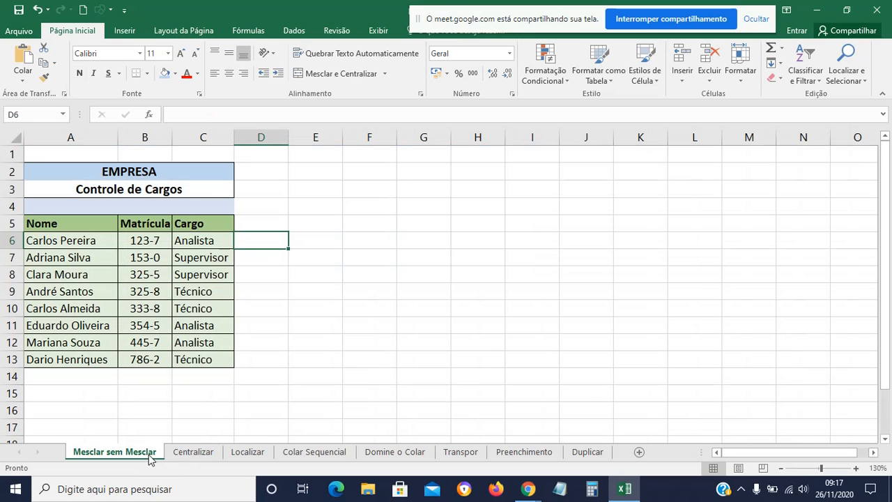
Look through the Localizar, Colar Sequencial and Centralizar sheets.
left_click(234, 453)
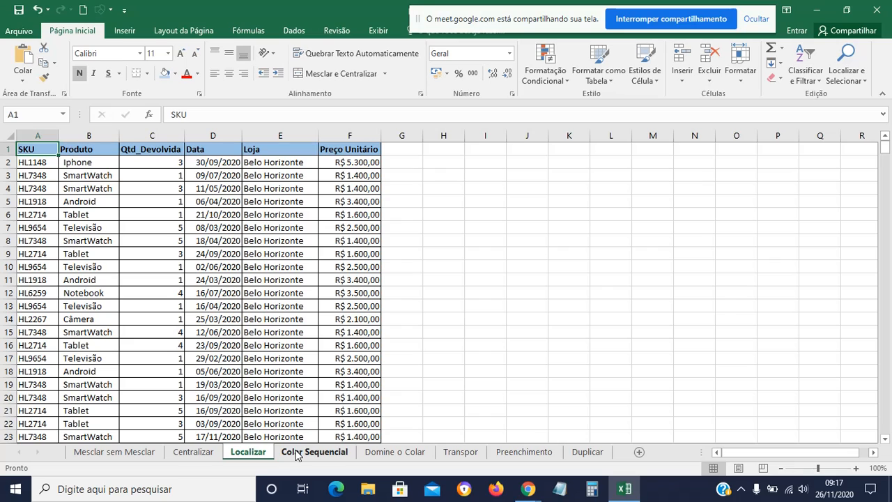
left_click(325, 453)
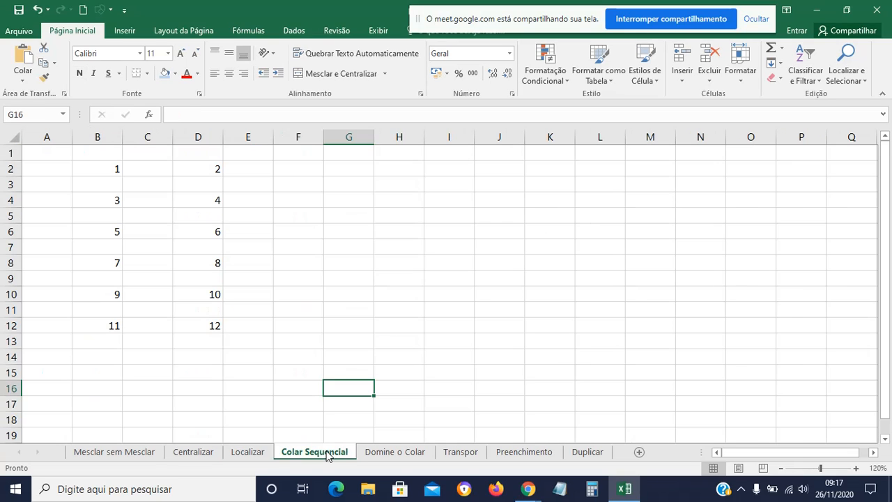
left_click(209, 451)
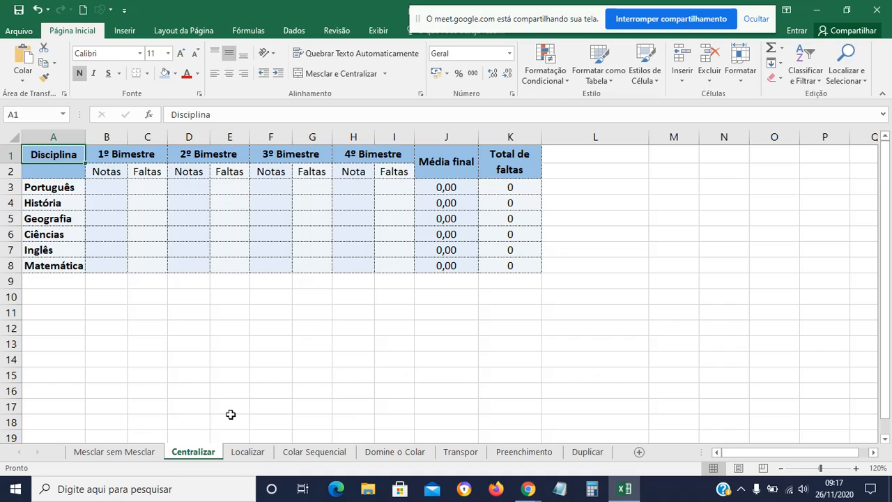
Return to the Mesclar sem Mesclar sheet and examine the title ranges A2:C2 and A3:C3.
left_click(141, 458)
left_click(292, 392)
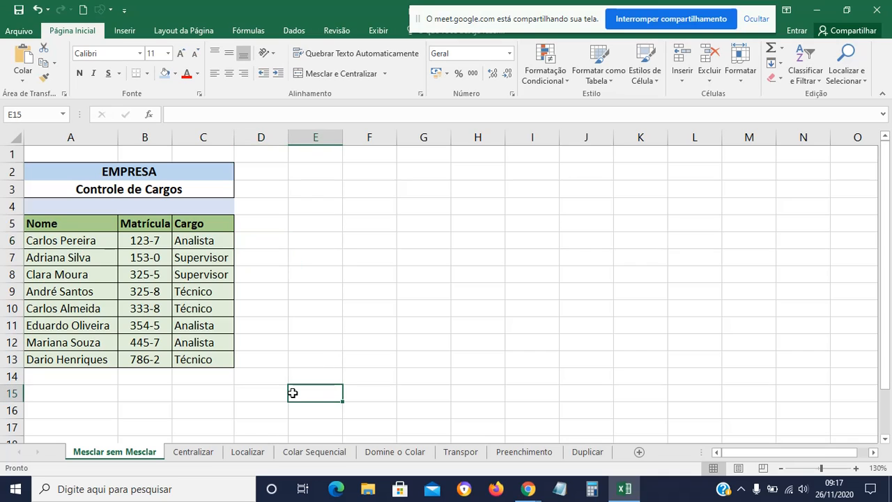
left_click(200, 174)
left_click(76, 172)
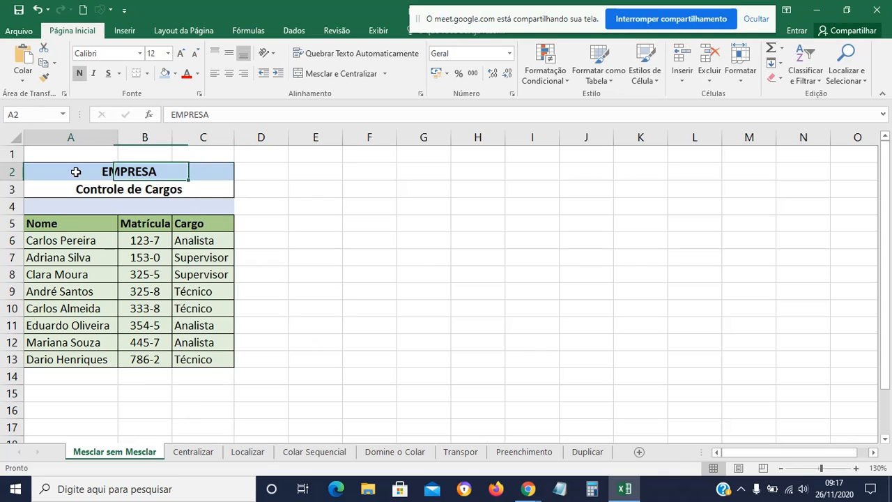
left_click_drag(76, 171, 188, 179)
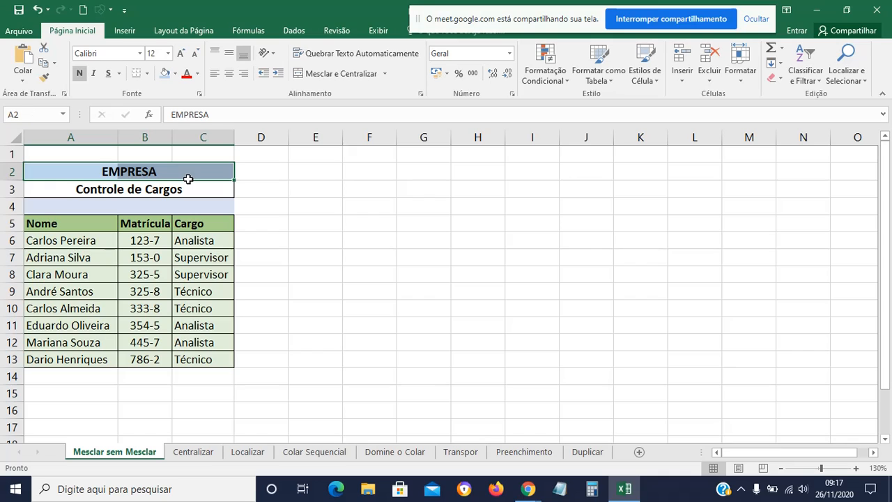
left_click(302, 242)
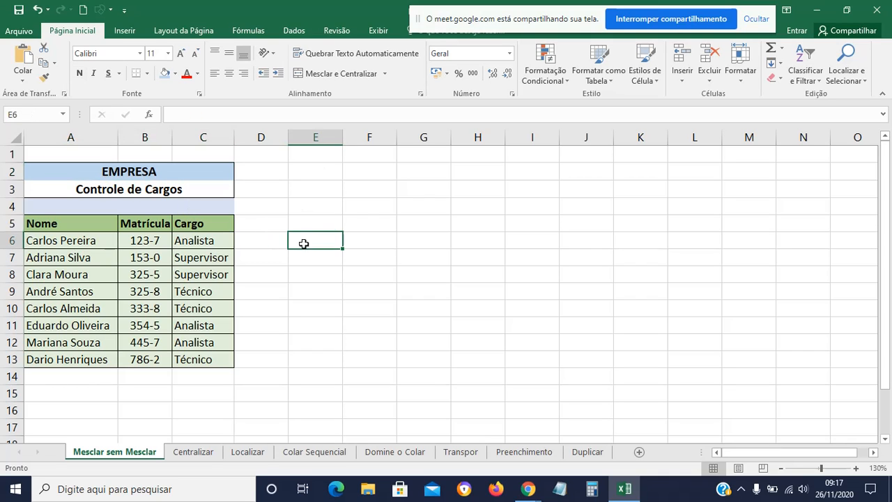
left_click_drag(71, 188, 193, 192)
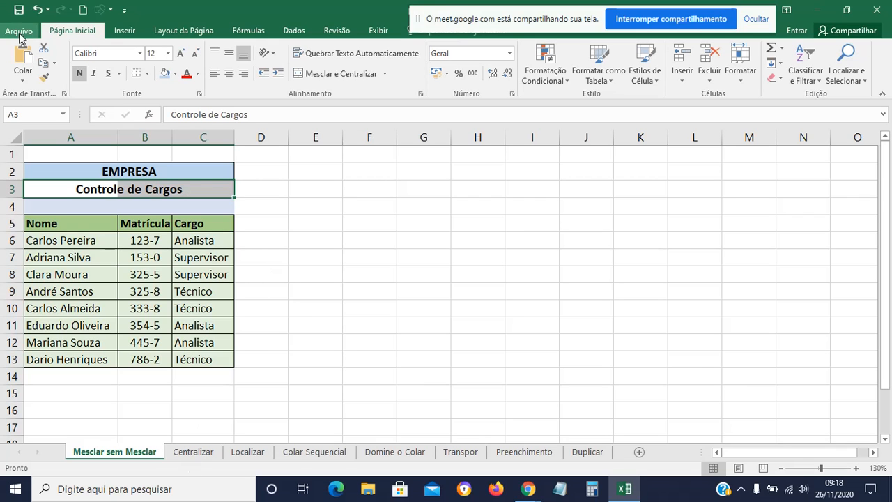
Undo the recent edits back to before the EMPRESA and Controle de Cargos titles were centered.
left_click(38, 10)
left_click(38, 10)
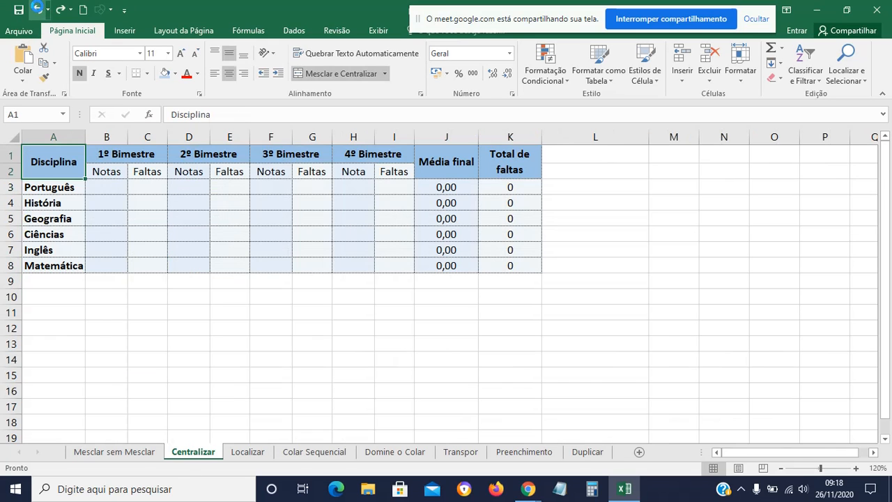
left_click(38, 10)
left_click(38, 9)
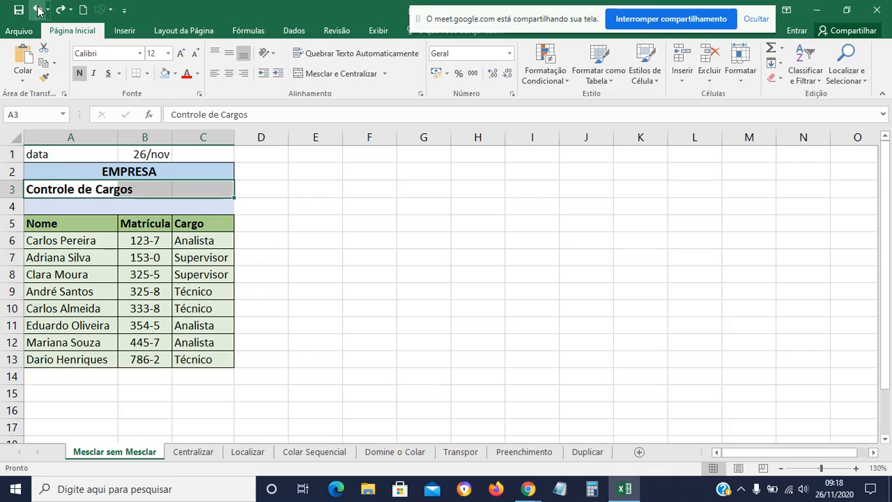
left_click(38, 10)
left_click(385, 287)
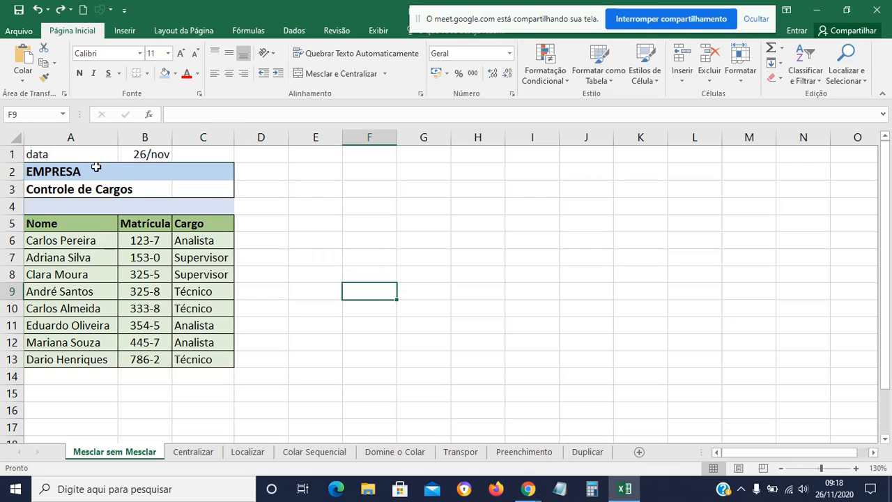
Merge and center EMPRESA across A2:C2, and try selecting cells down columns B and C from row 1.
left_click_drag(83, 173, 183, 172)
left_click(352, 74)
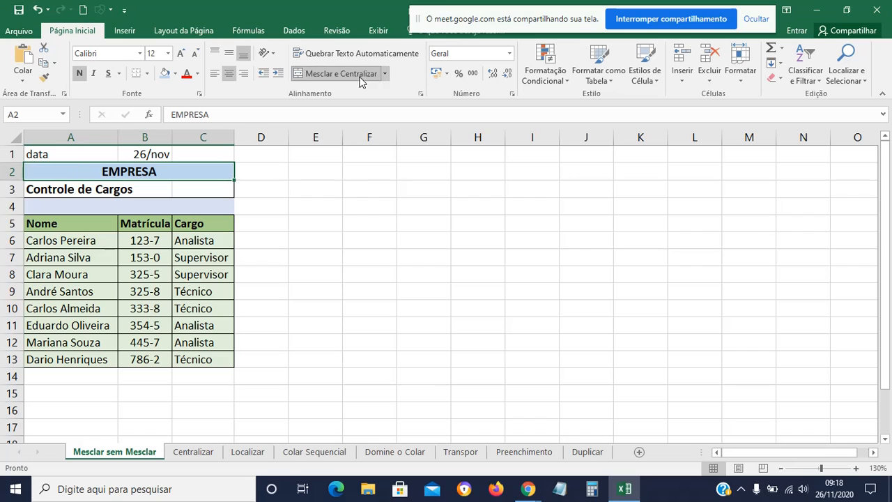
left_click(130, 155)
left_click_drag(130, 155, 131, 288)
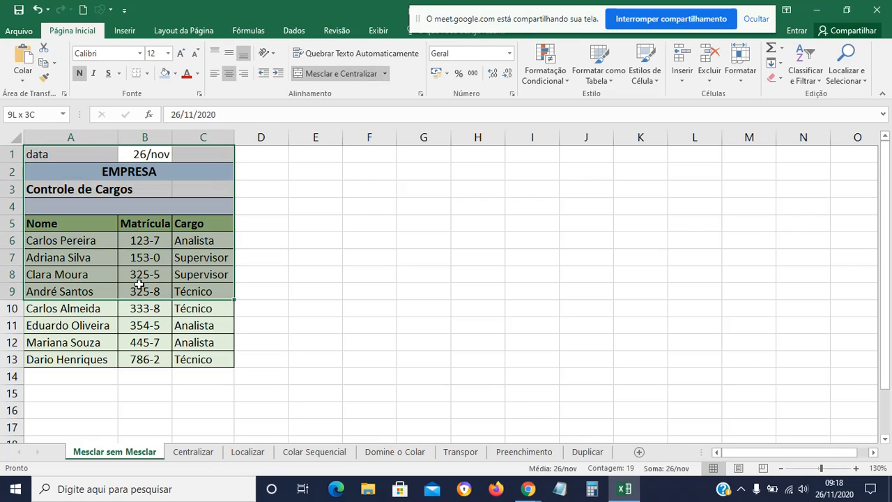
left_click(369, 257)
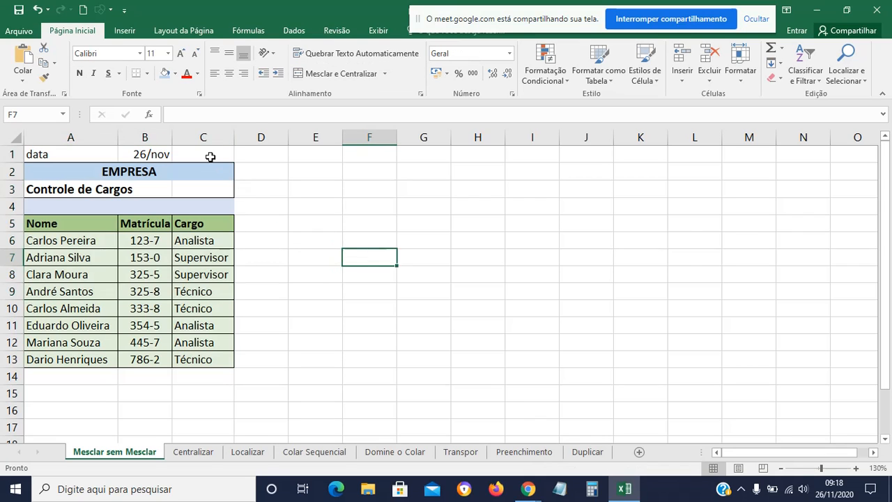
left_click_drag(209, 154, 202, 274)
left_click(271, 255)
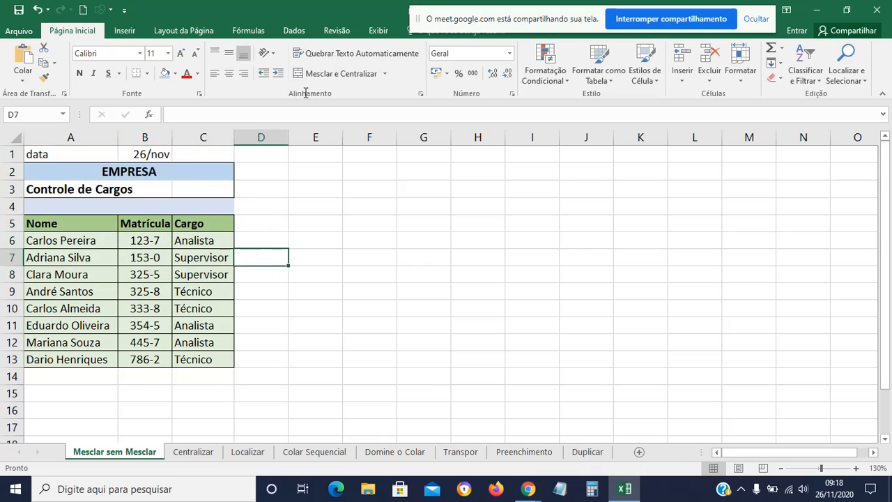
Unmerge the EMPRESA title in A2:C2.
left_click(194, 174)
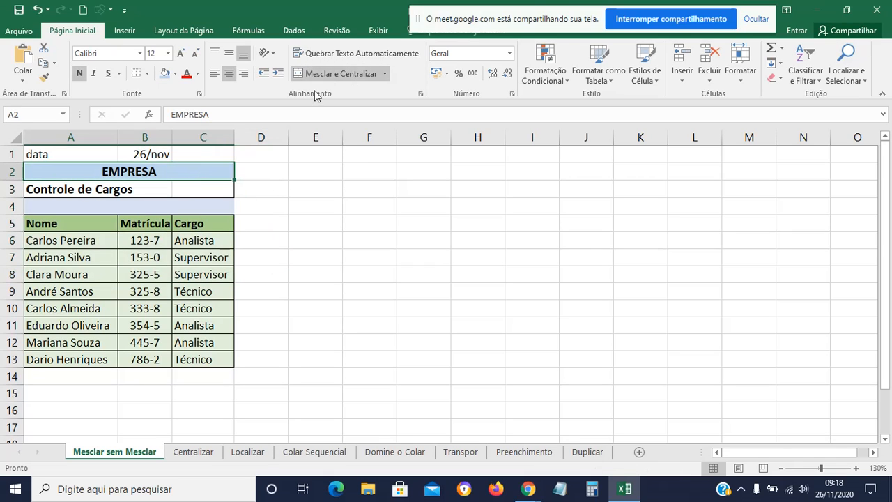
left_click(345, 73)
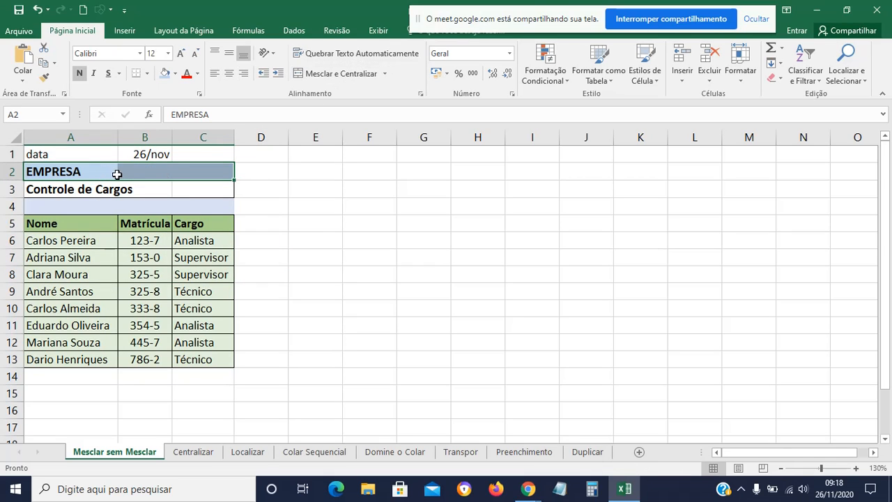
Center EMPRESA across A2:C2 without merging, using the horizontal alignment Centralizar seleção.
left_click_drag(108, 174, 189, 171)
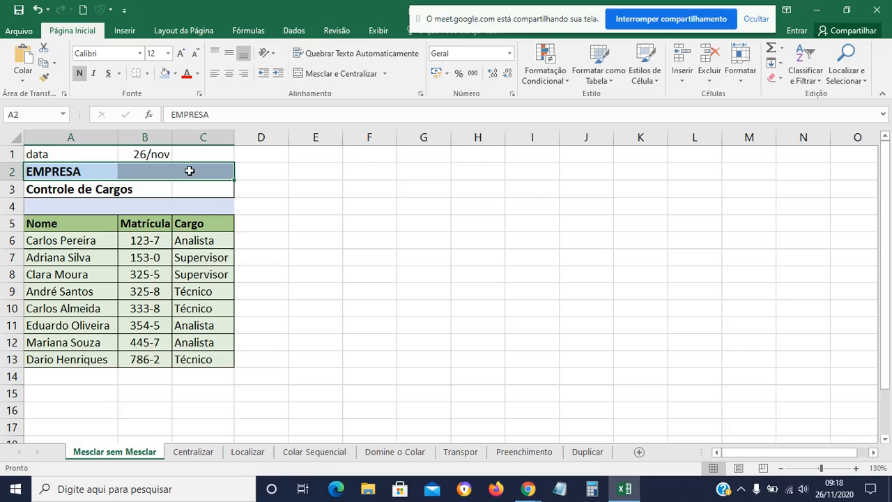
left_click(420, 95)
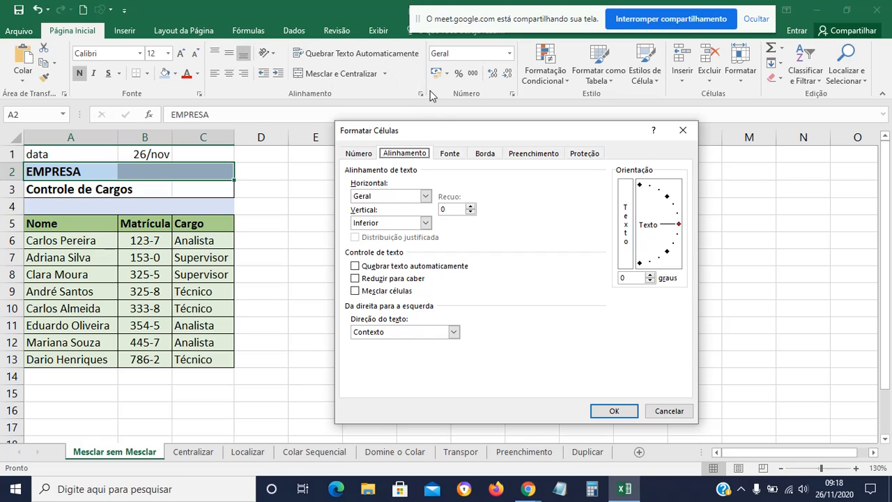
left_click(426, 196)
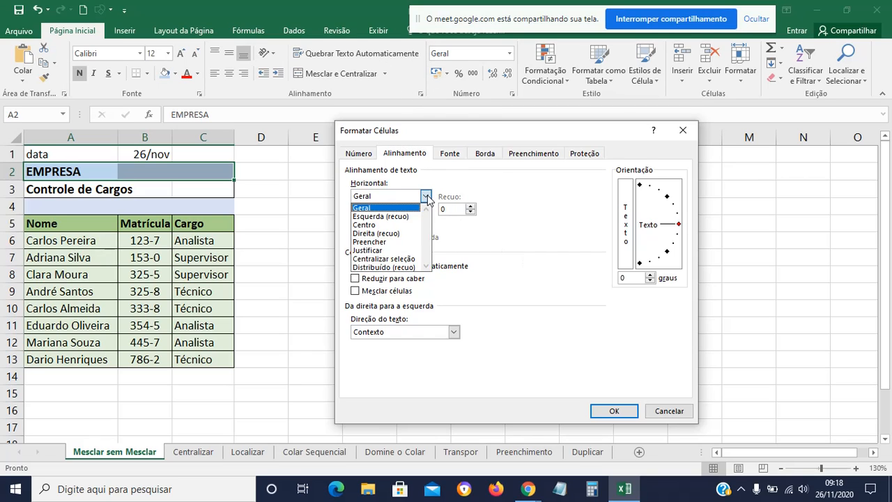
left_click(410, 258)
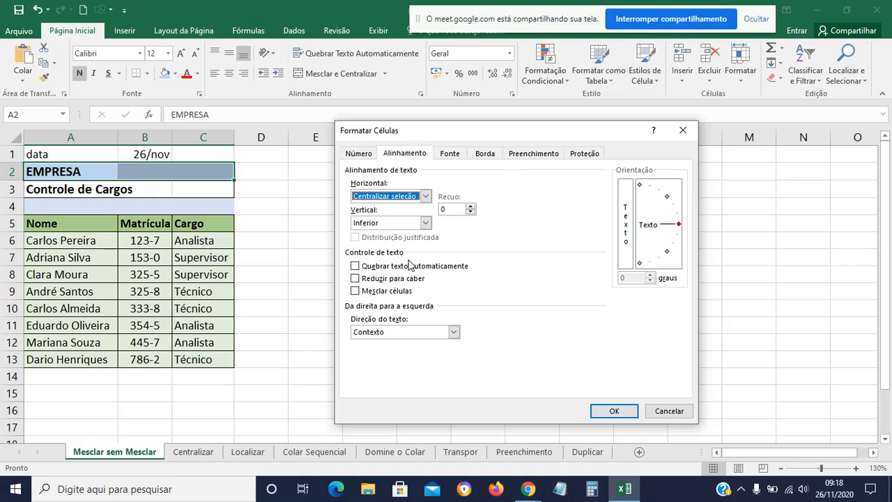
left_click(614, 411)
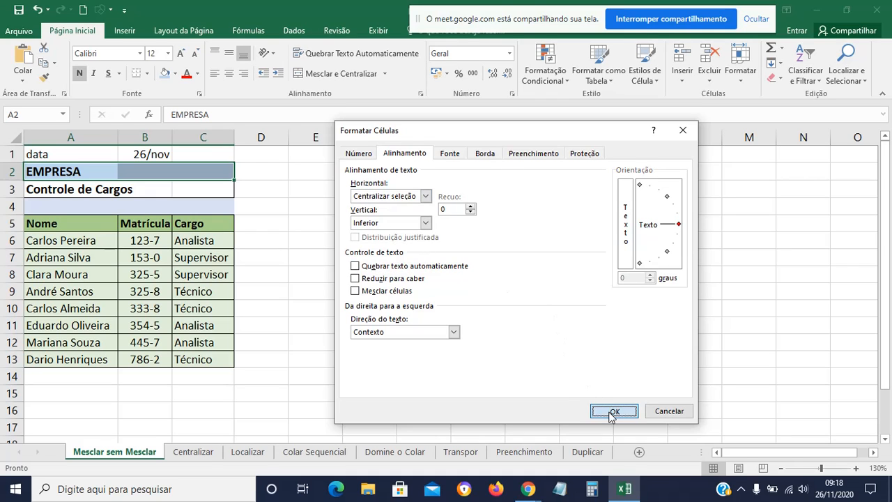
left_click(452, 341)
Test selecting A3:C3 and the cells down columns B and C through the centered EMPRESA title row.
left_click_drag(102, 183, 193, 181)
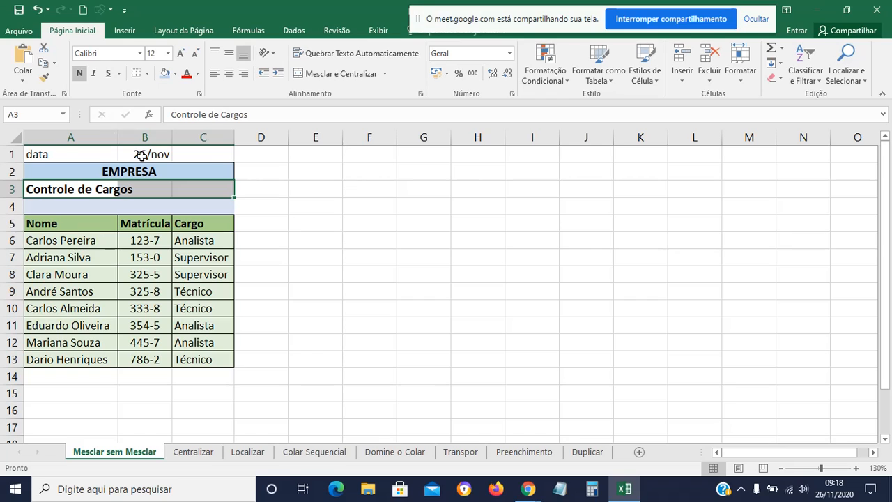
left_click_drag(139, 154, 139, 300)
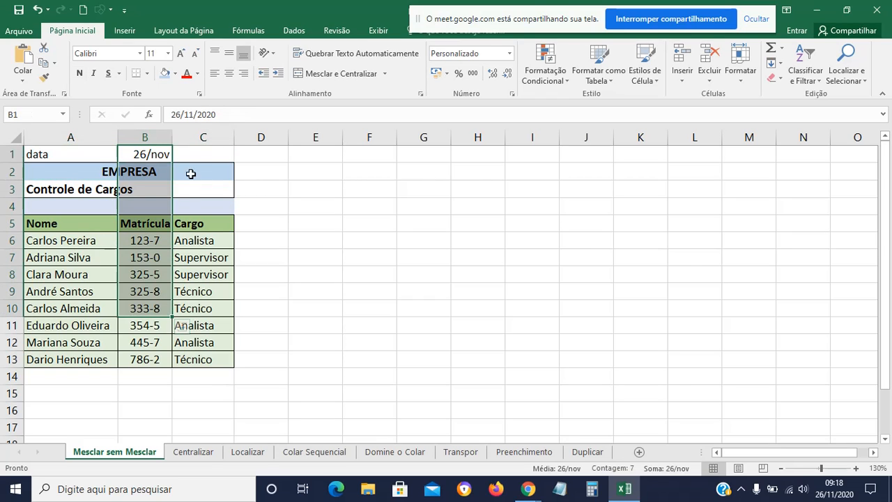
left_click_drag(193, 154, 194, 305)
left_click(331, 302)
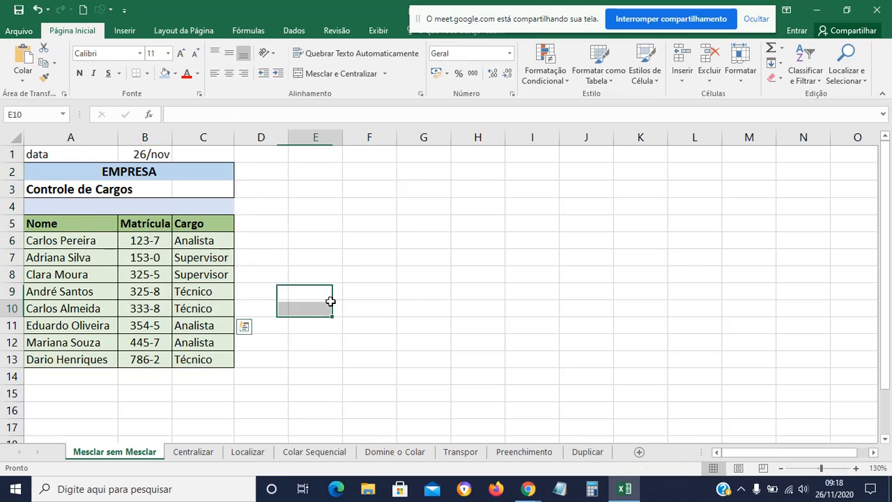
Select A2:C2 and its individual cells to demonstrate how the EMPRESA title spans separate, unmerged cells.
left_click(80, 172)
left_click_drag(188, 174, 189, 174)
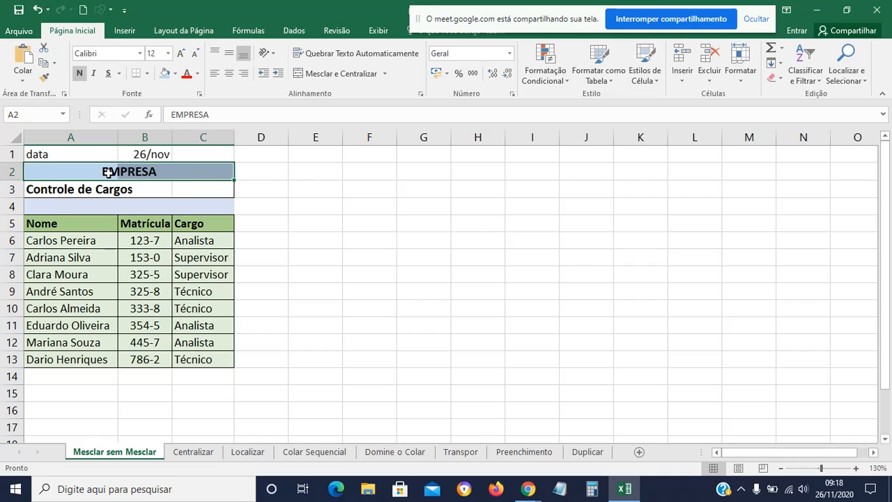
left_click(322, 258)
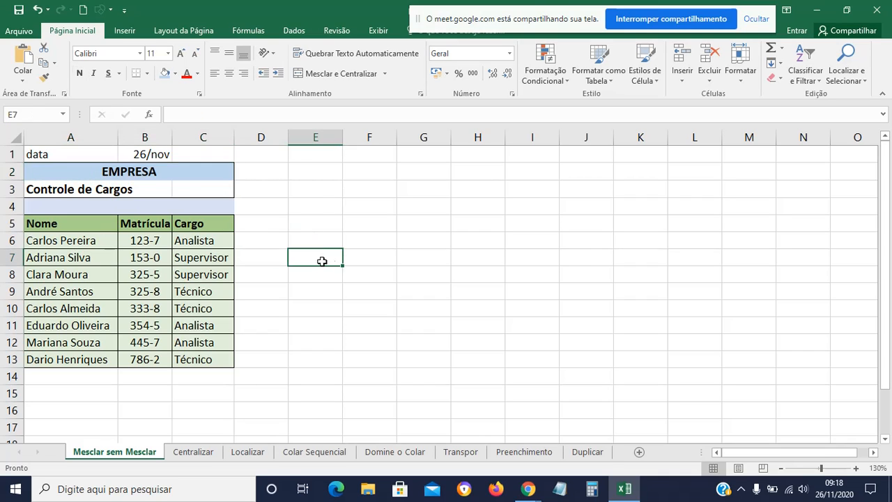
left_click_drag(89, 171, 182, 174)
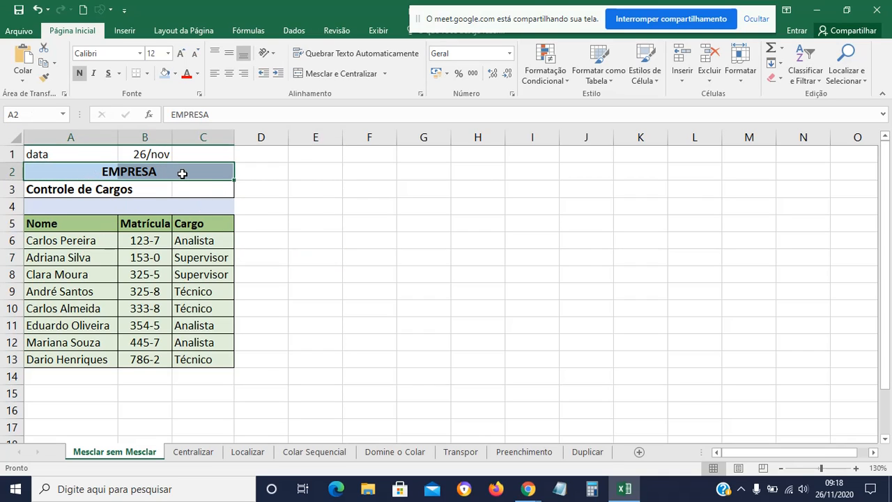
left_click(275, 233)
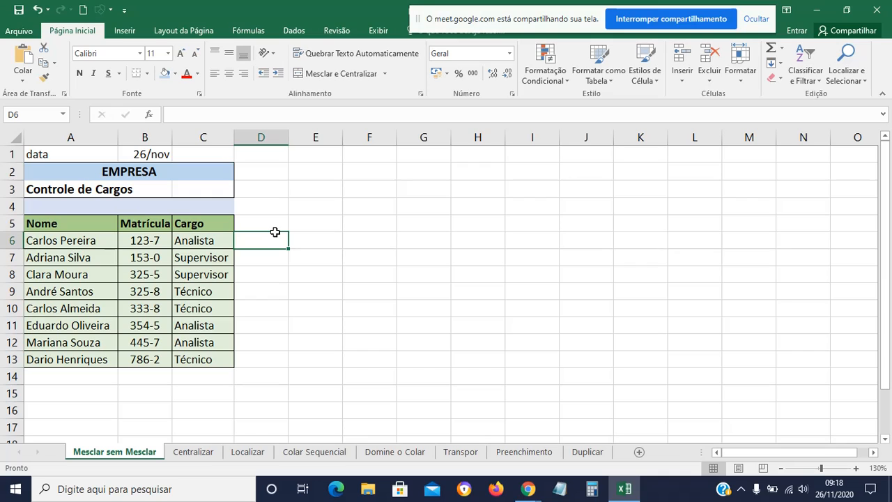
left_click_drag(89, 170, 182, 173)
left_click(297, 230)
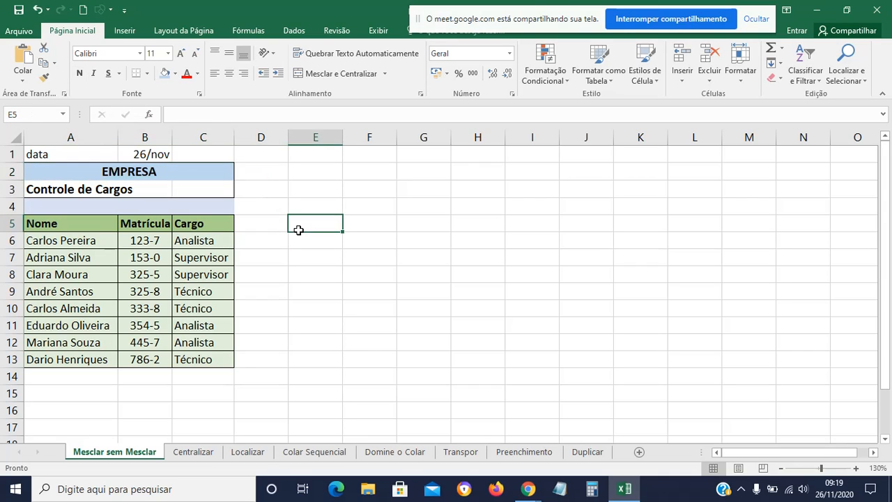
left_click(221, 174)
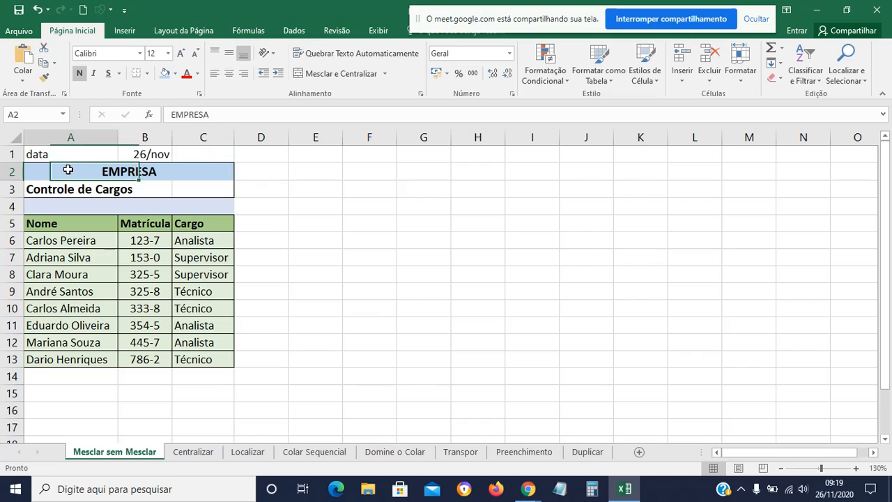
Select the EMPRESA title range A2:C2 and cell C2 again to show the title cells can be selected separately.
left_click_drag(68, 167, 225, 171)
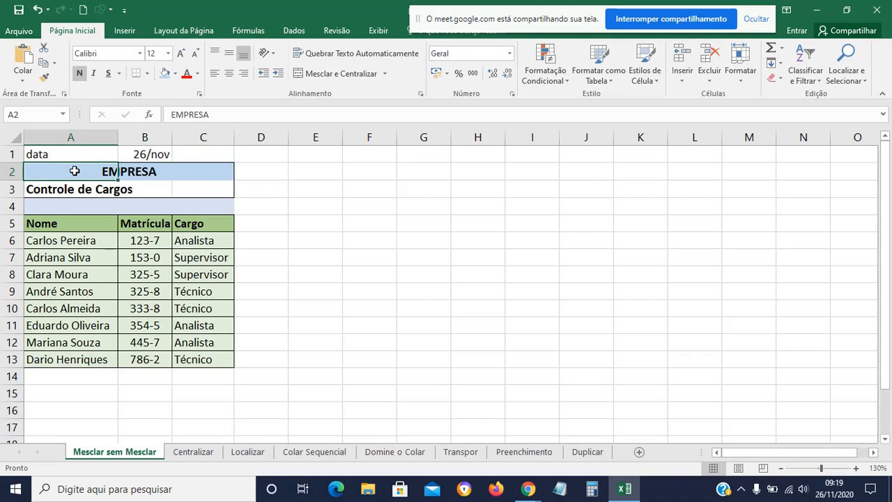
left_click(197, 174)
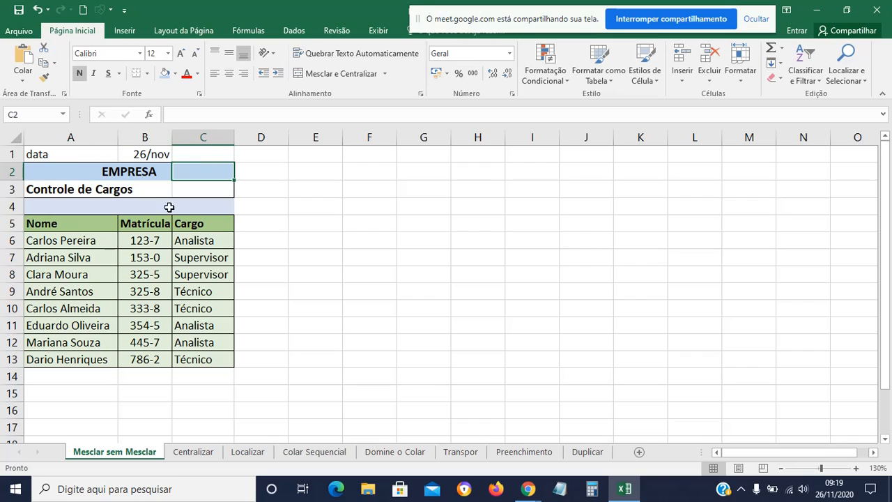
left_click(367, 270)
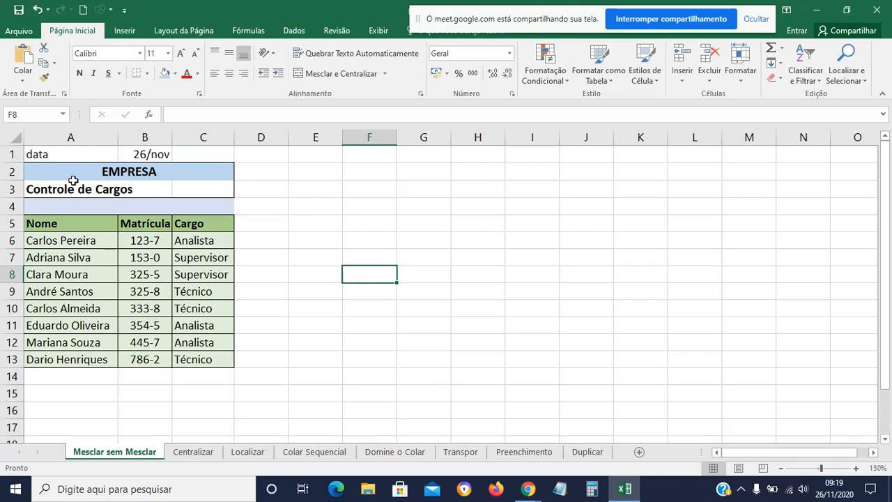
left_click_drag(73, 177, 214, 170)
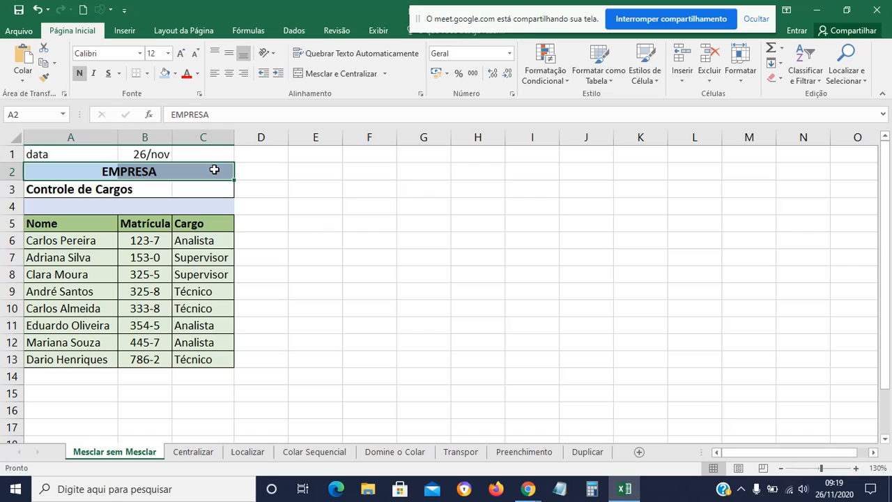
left_click(305, 235)
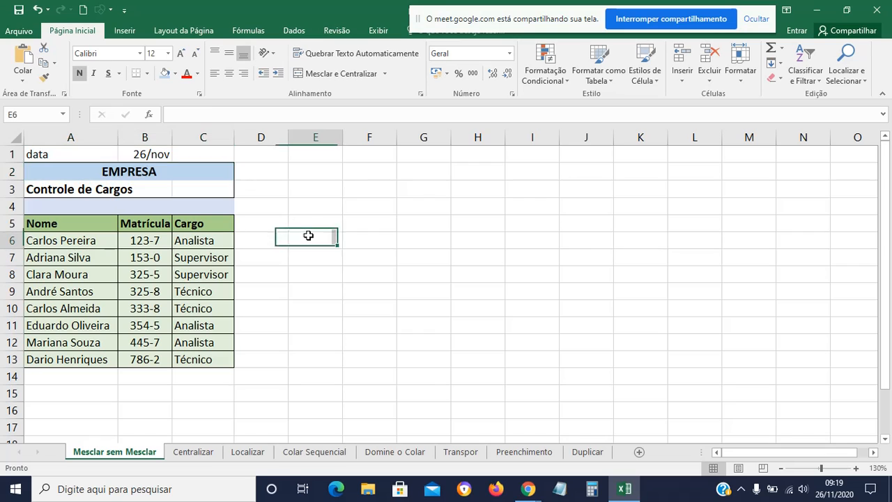
On the Centralizar sheet, unmerge the Disciplina header in A1:A2.
left_click(193, 452)
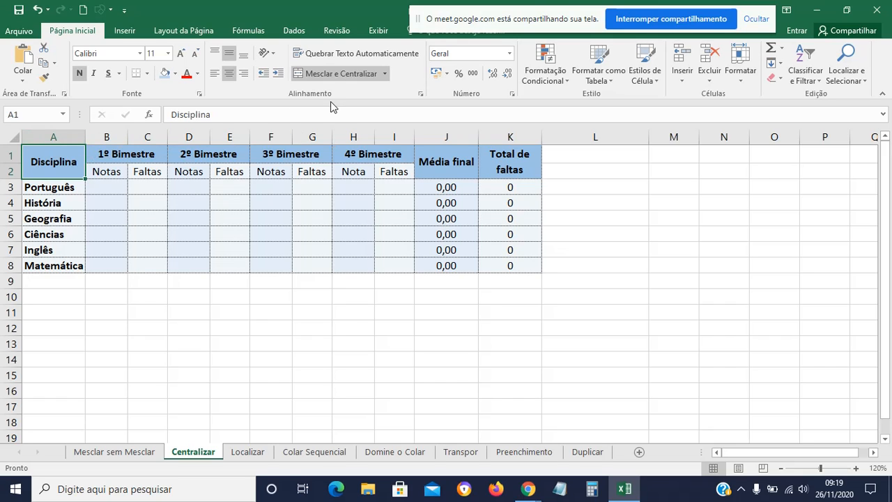
left_click(328, 75)
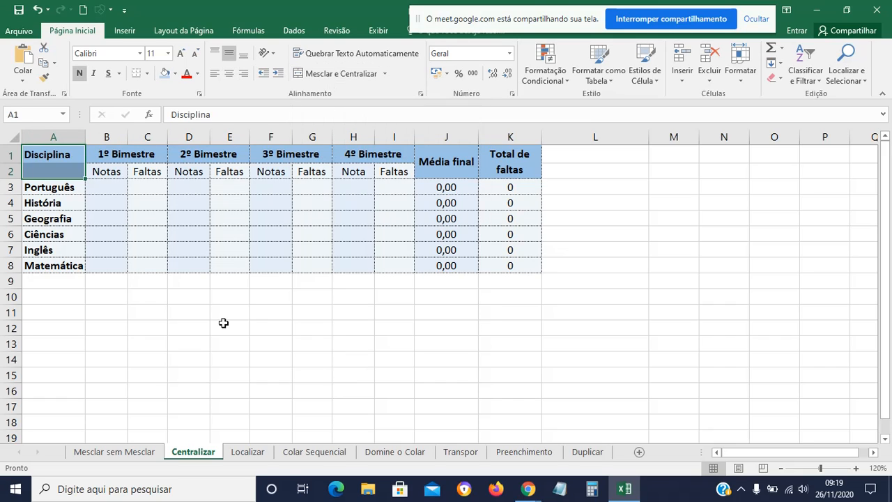
left_click(223, 322)
Try to center Disciplina over A1:A2 without merging, using horizontal Centralizar seleção and vertical Centro, and undo that alignment.
left_click_drag(59, 152, 59, 170)
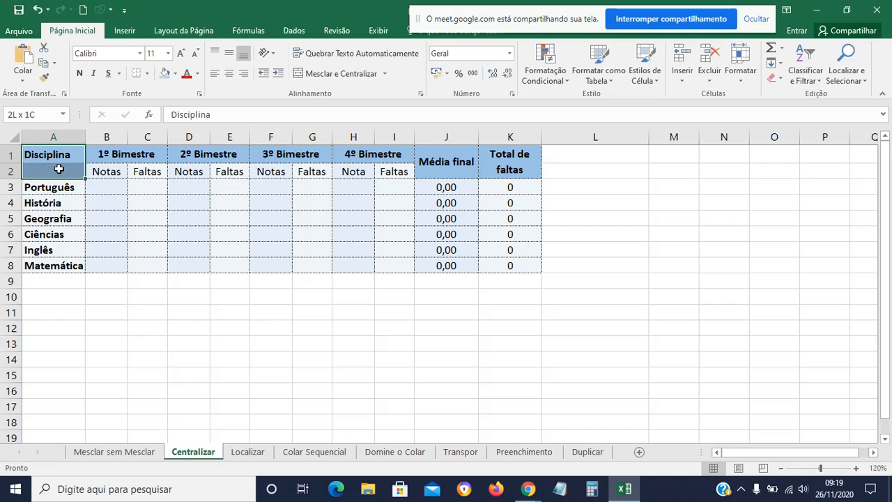
left_click(346, 75)
left_click(346, 76)
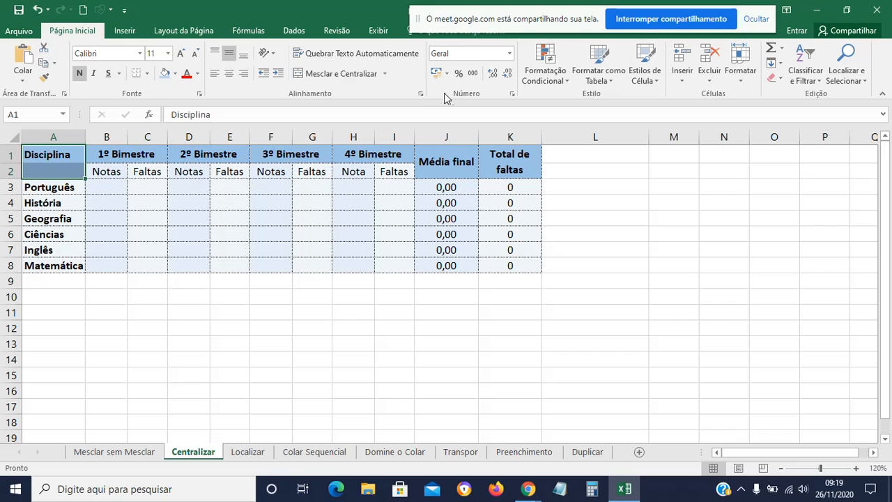
left_click(420, 95)
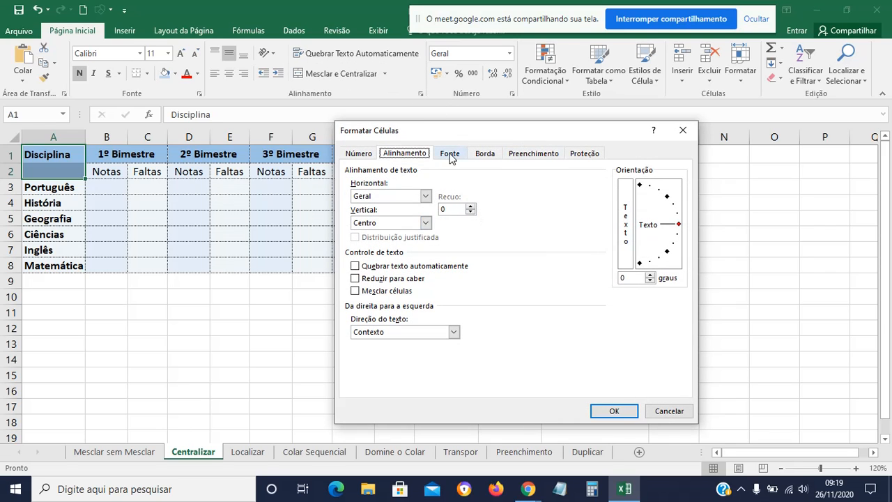
left_click(425, 197)
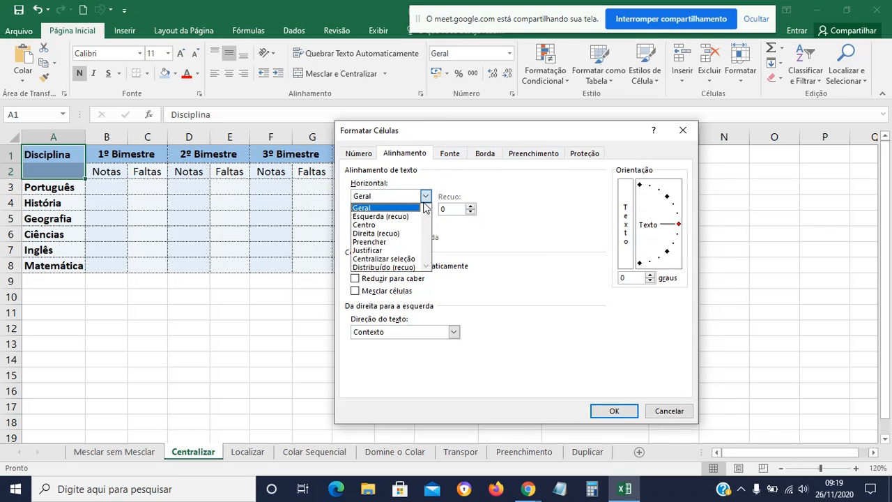
left_click(387, 259)
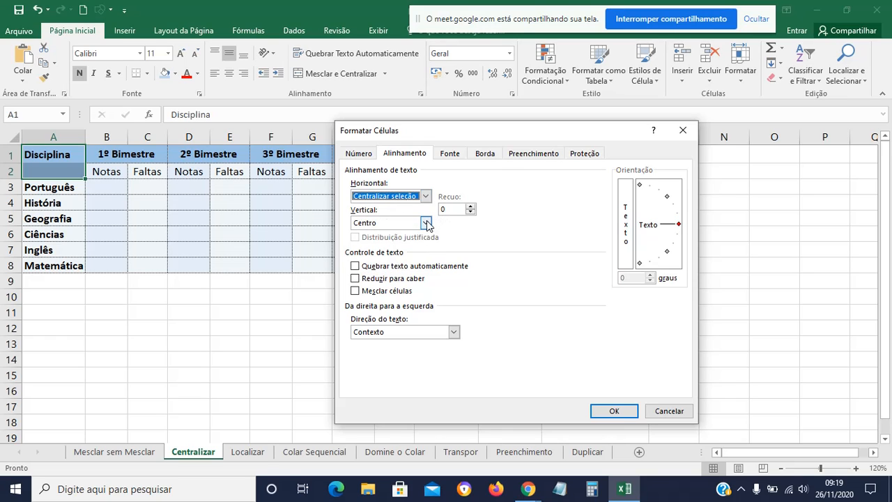
left_click(426, 223)
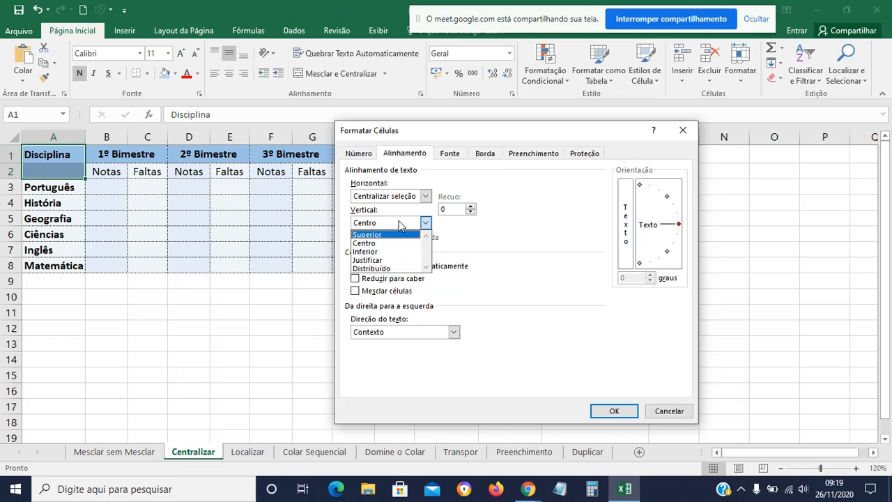
left_click(388, 244)
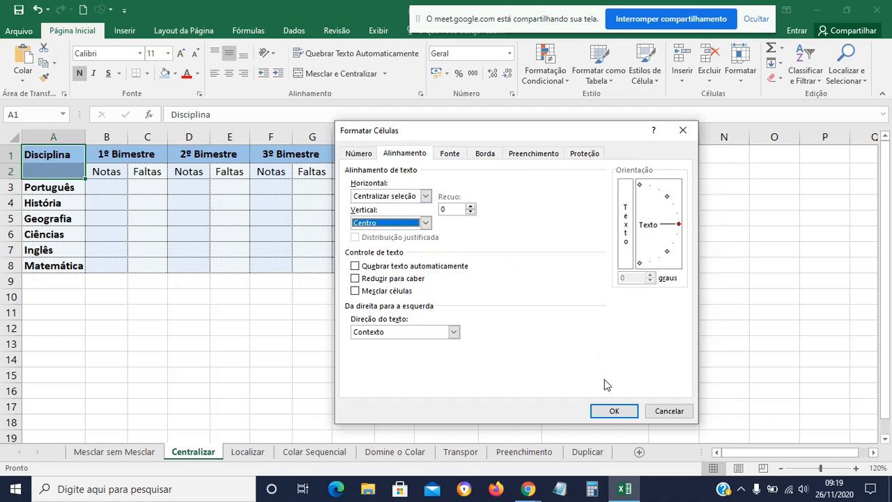
left_click(622, 414)
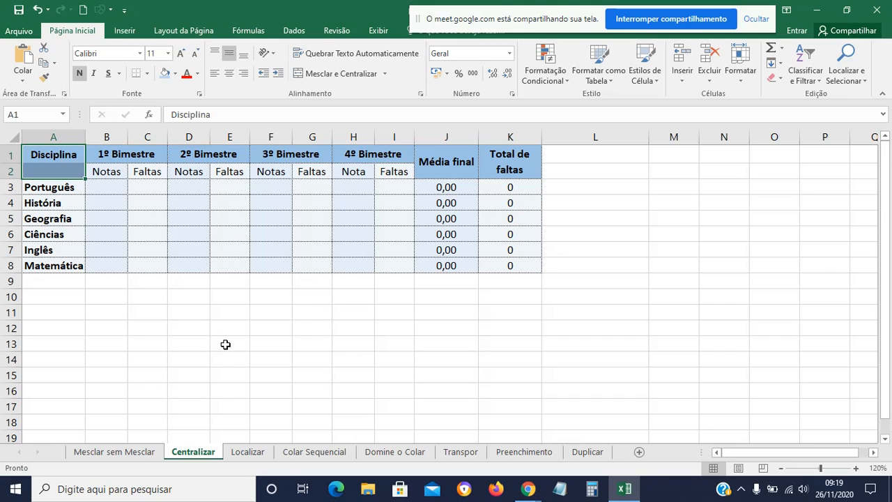
key("ctrl+z")
left_click(225, 344)
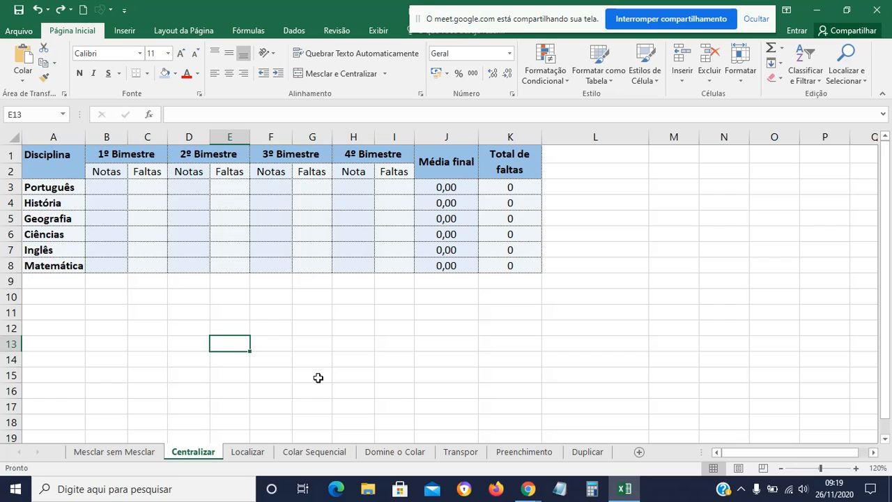
On the Localizar sheet, jump to the last filled row of the Loja column and back to its header.
left_click(248, 451)
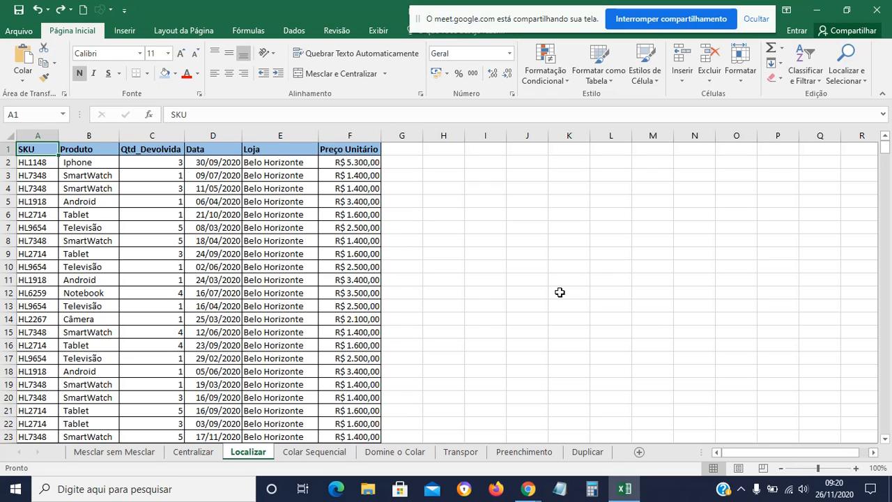
left_click(298, 326)
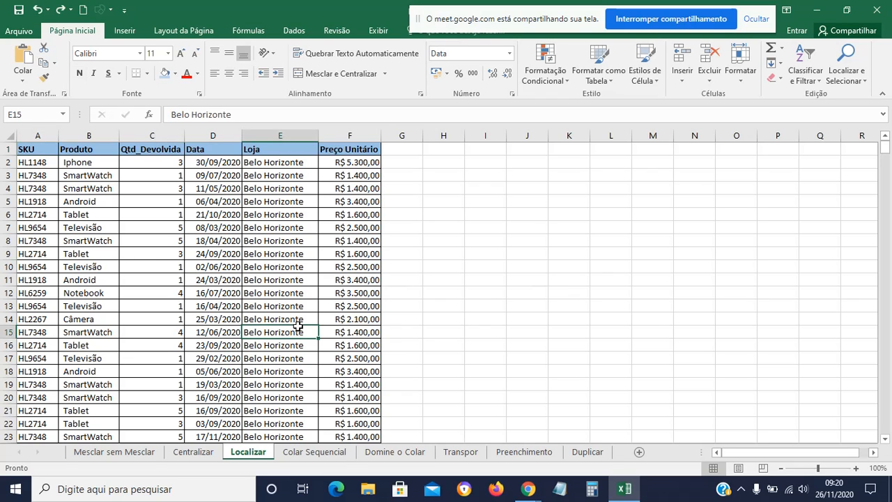
key("ctrl+Down")
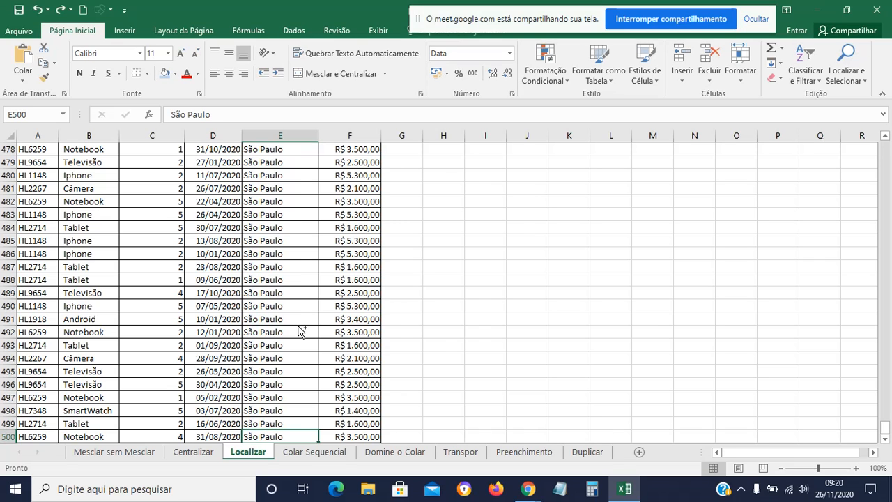
key("ctrl+Up")
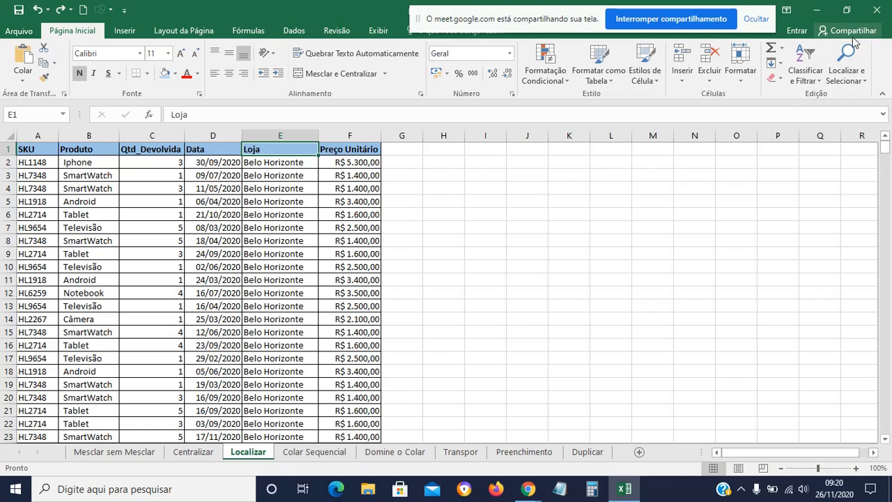
Search the Localizar sheet for "Recife" and advance through the matches to E232.
left_click(846, 73)
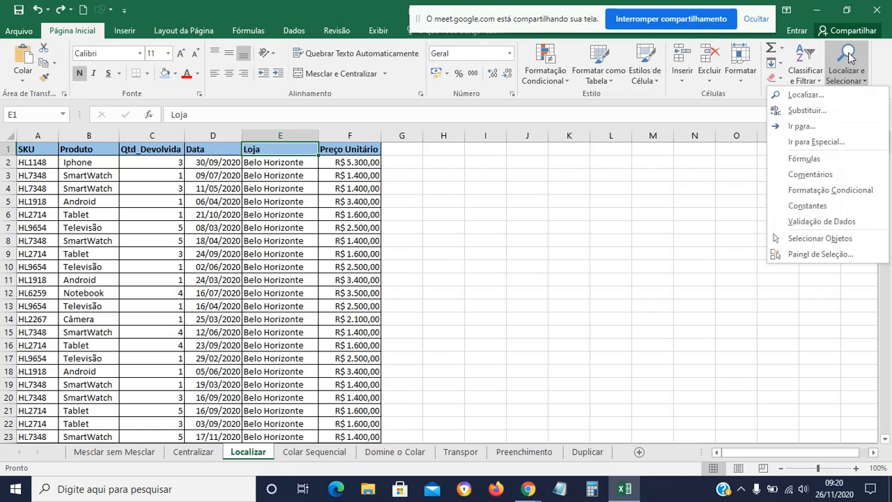
left_click(826, 95)
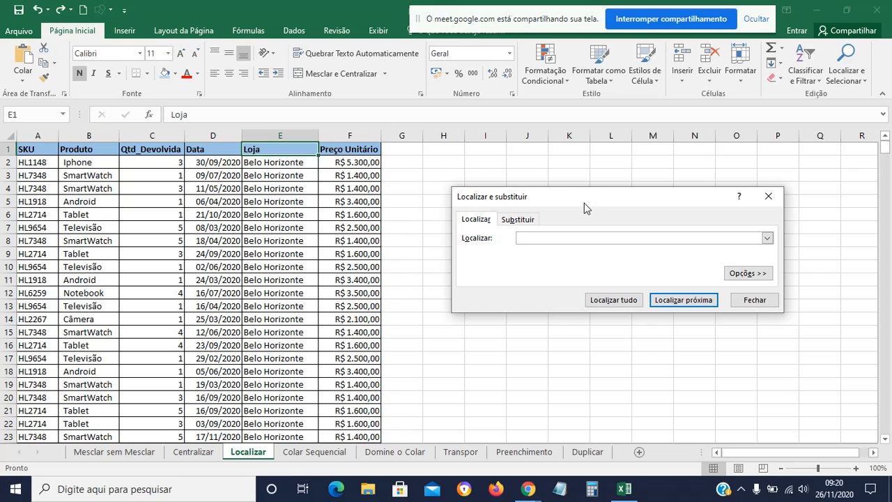
type("Recife")
key("Return")
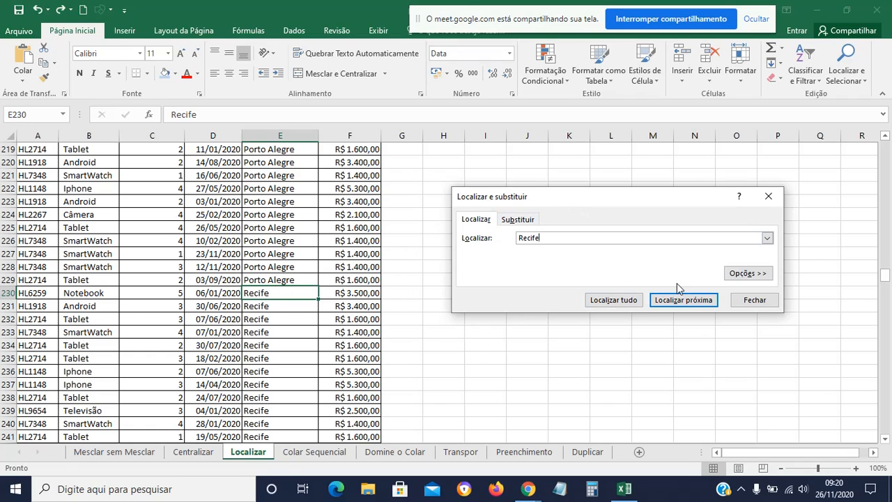
left_click(675, 301)
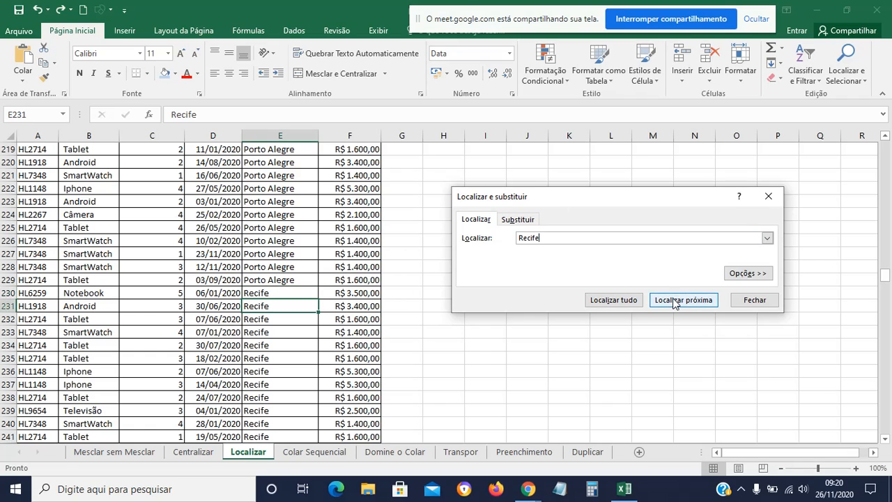
left_click(674, 301)
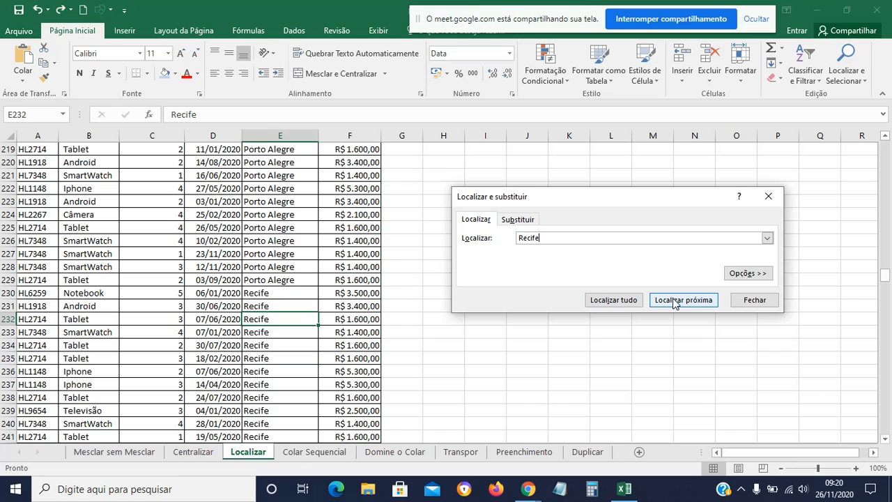
Step backward through the "Recife" matches from E232, wrapping past the first match and continuing back to E253.
key("shift")
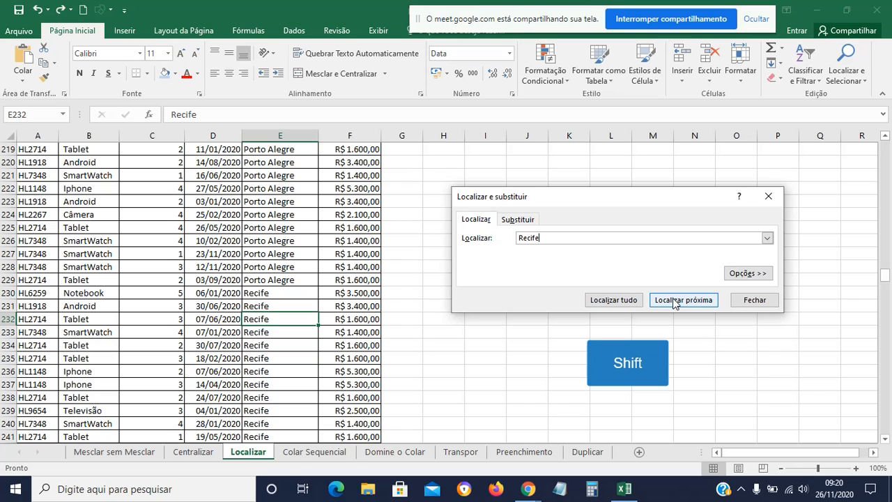
left_click(674, 300, "shift")
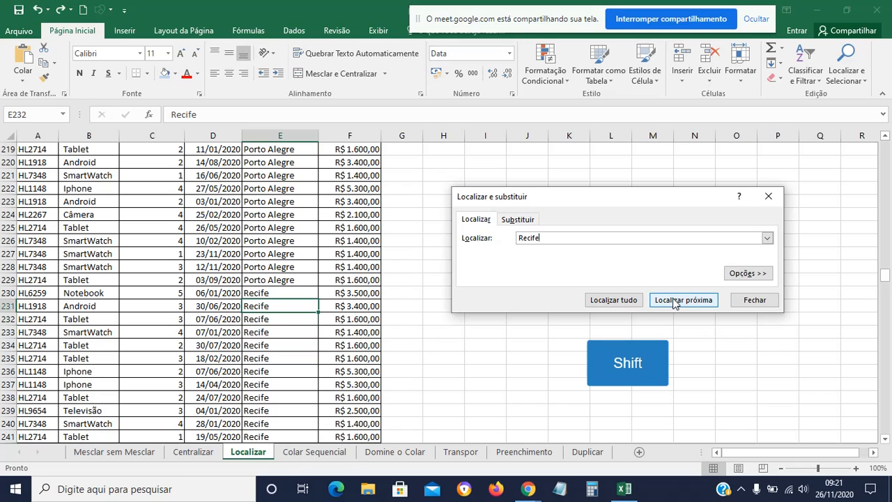
left_click(674, 299, "shift")
left_click(674, 299, "shift")
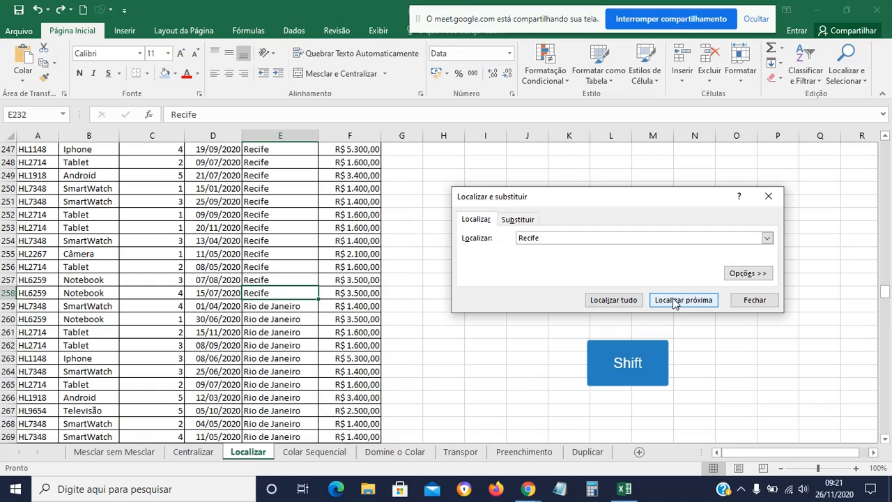
left_click(574, 235)
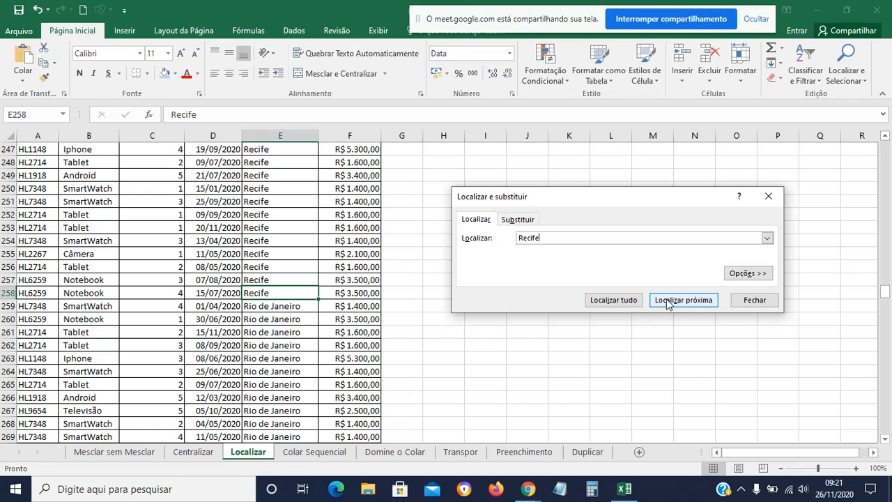
left_click(667, 301)
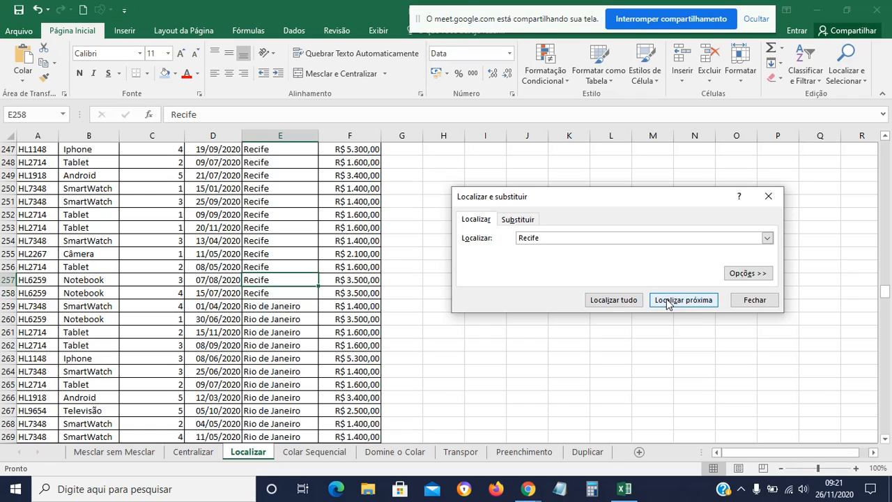
left_click(666, 301)
left_click(667, 302)
left_click(667, 303)
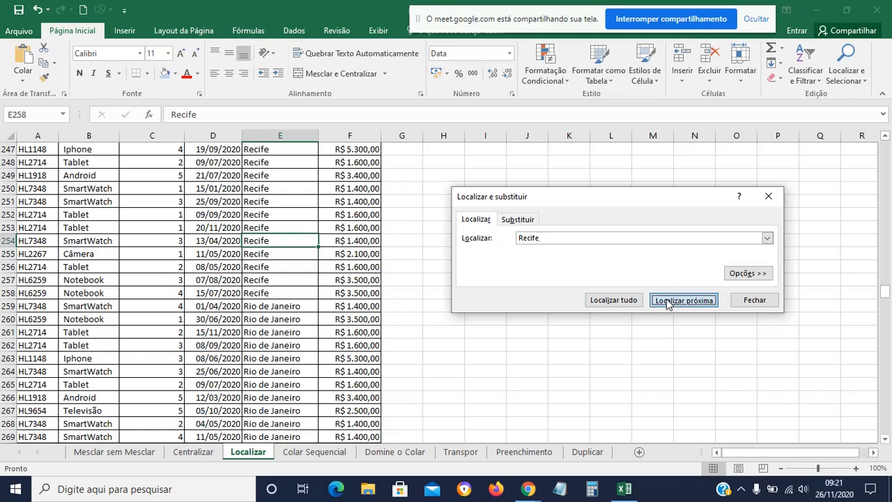
left_click(666, 302)
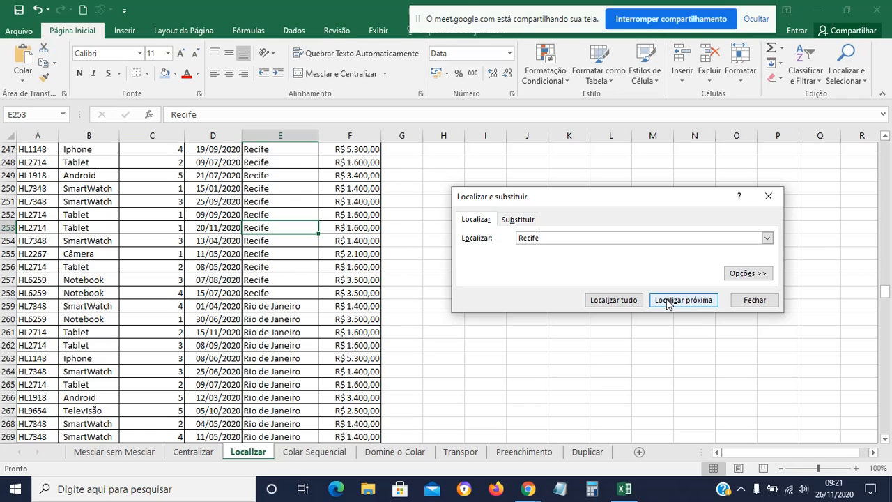
Step forward through the "Recife" matches from E253, past the last one and around to E230.
left_click(667, 301)
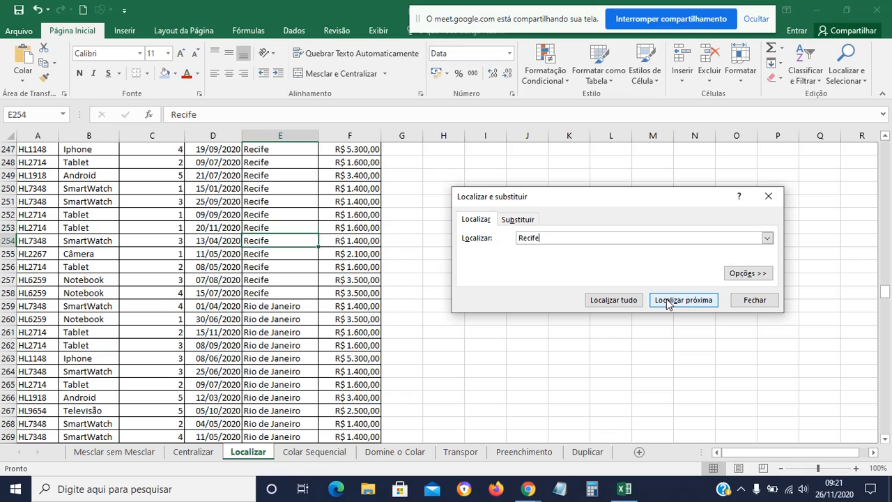
left_click(666, 301)
left_click(667, 301)
left_click(667, 301)
left_click(667, 301)
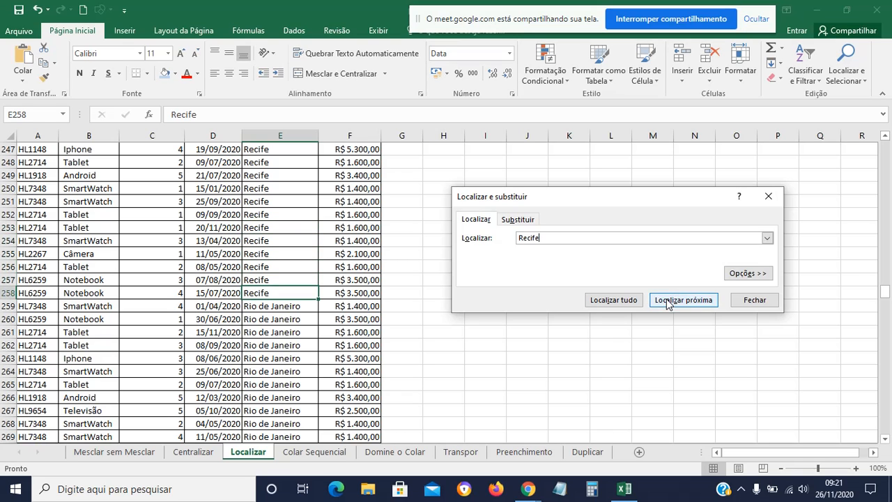
left_click(667, 301)
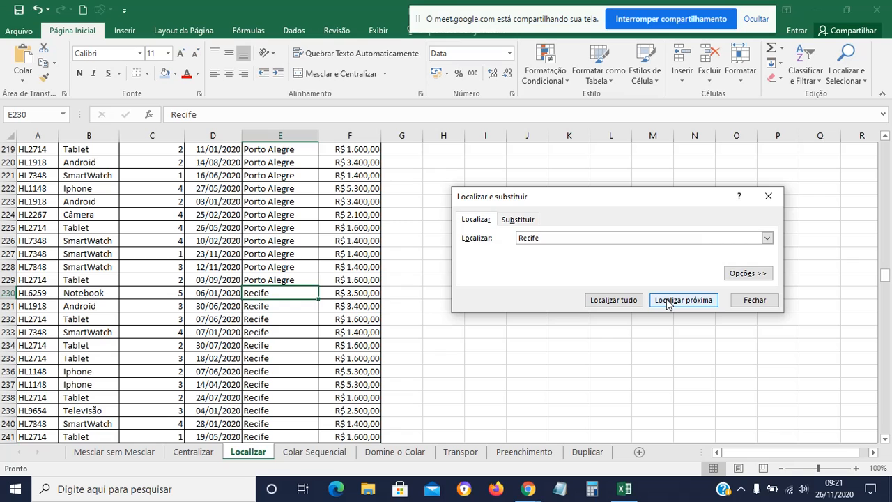
Advance the search to the last "Recife" match at E258, close it, and open the Colar Sequencial sheet.
left_click(666, 301)
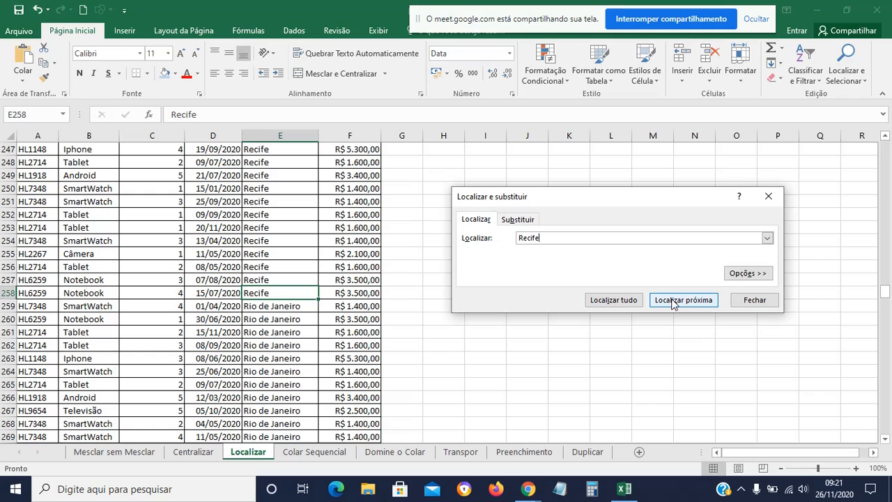
left_click(754, 301)
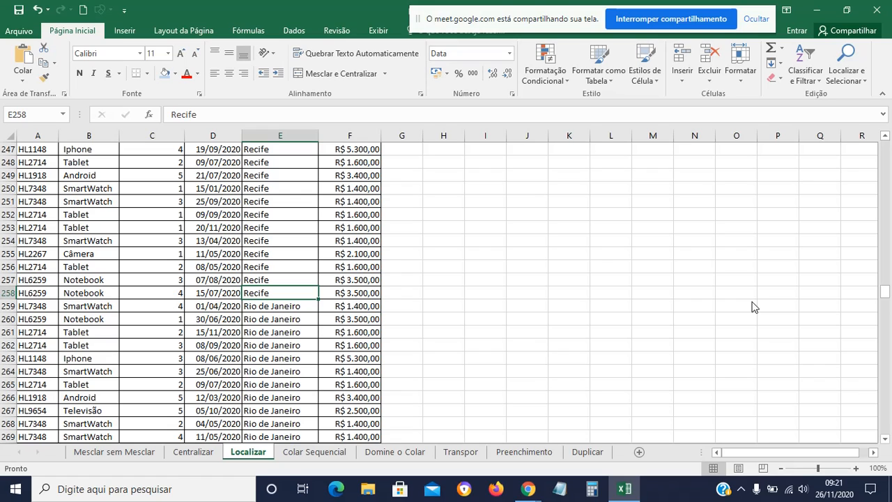
left_click(311, 453)
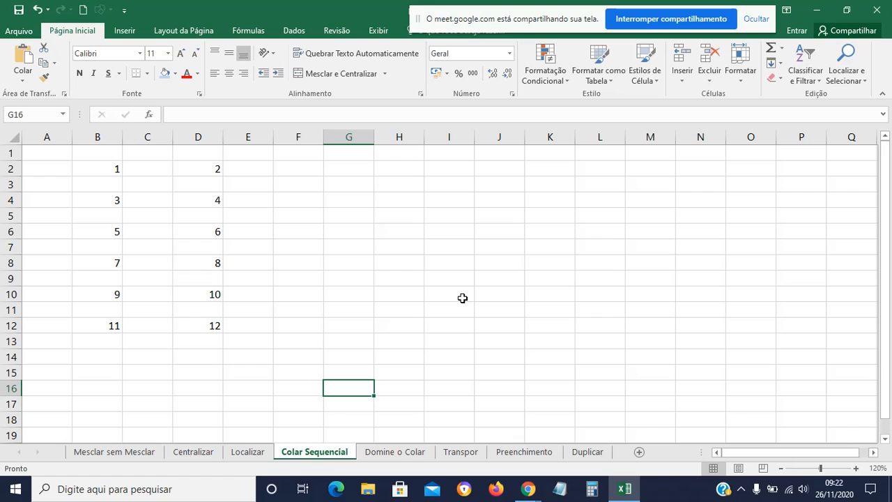
Enter 1 in G2 and 2 in G3, extend the series down to G12, and clear it again.
left_click(355, 167)
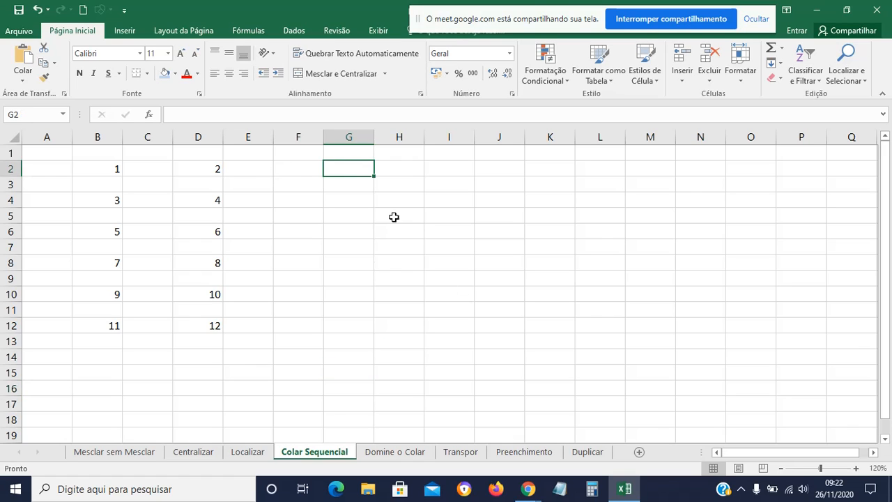
type("1")
key("Return")
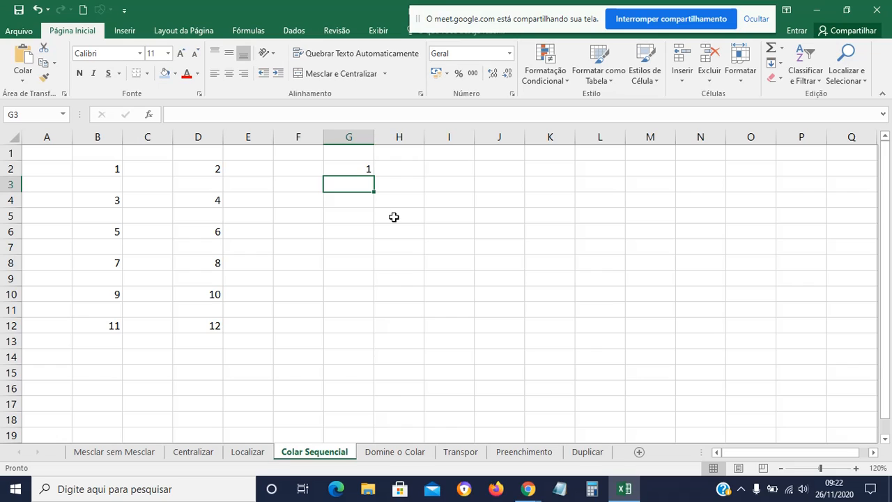
type("2")
key("Return")
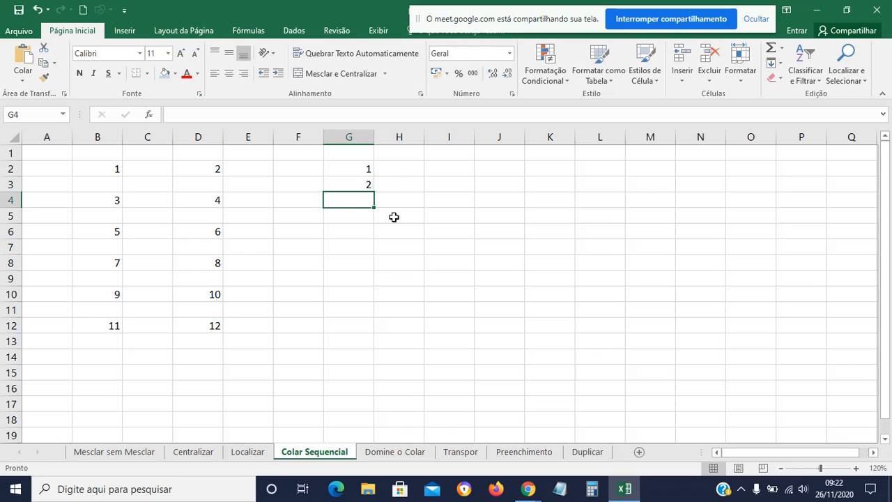
left_click_drag(356, 174, 369, 333)
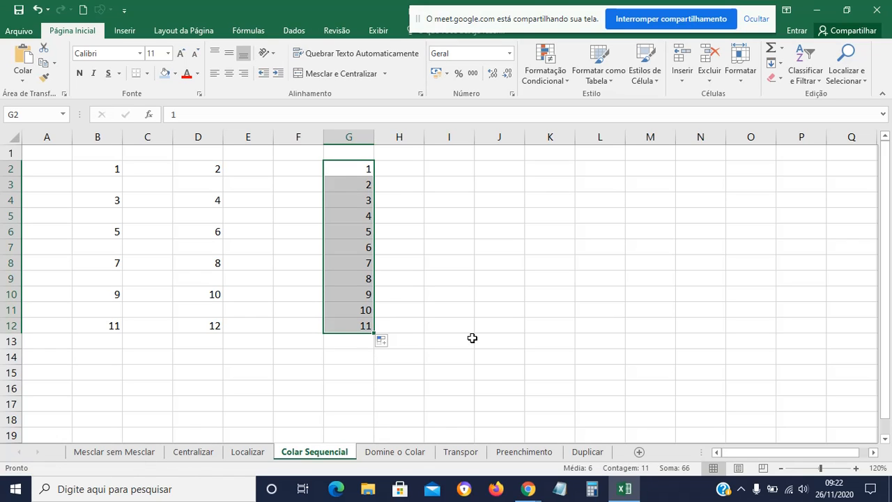
left_click(472, 338)
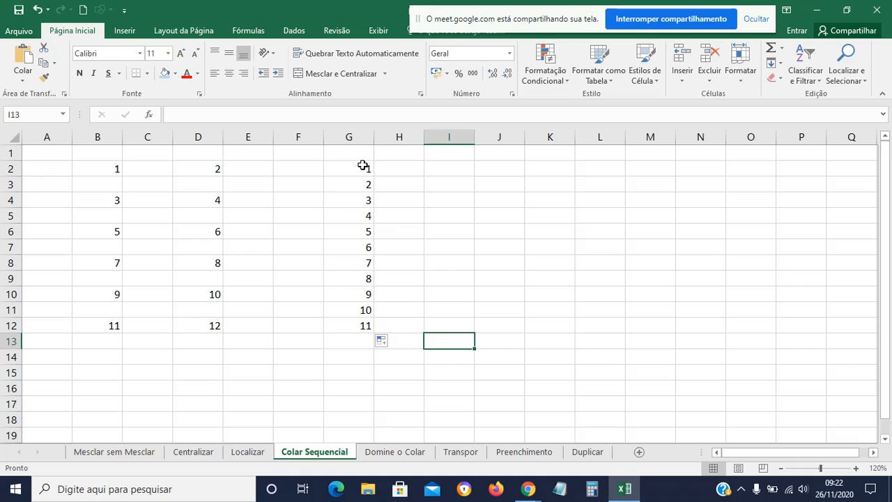
left_click_drag(363, 168, 361, 329)
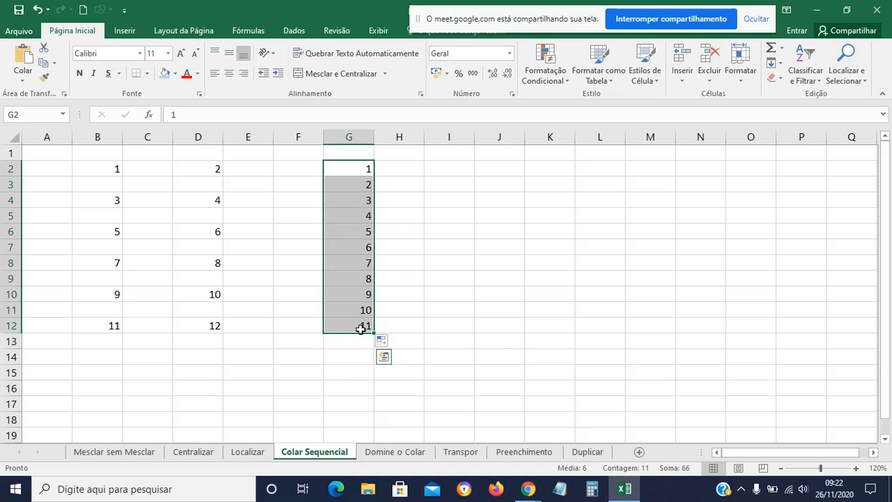
key("Delete")
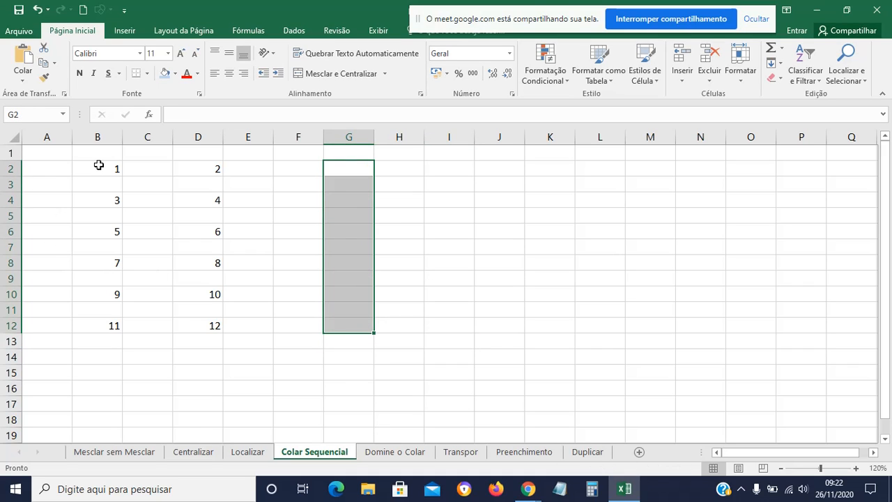
Highlight the odd numbers in column B, and copy the even numbers in D2:D12.
left_click_drag(99, 165, 102, 306)
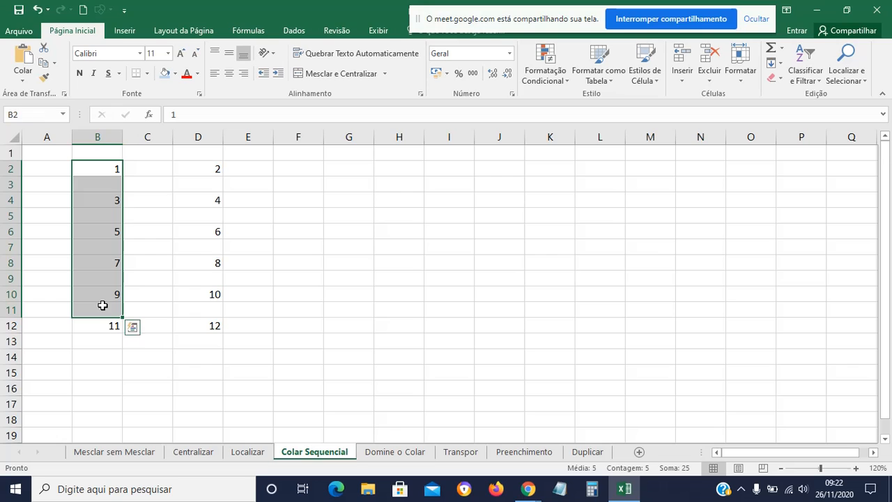
left_click(369, 277)
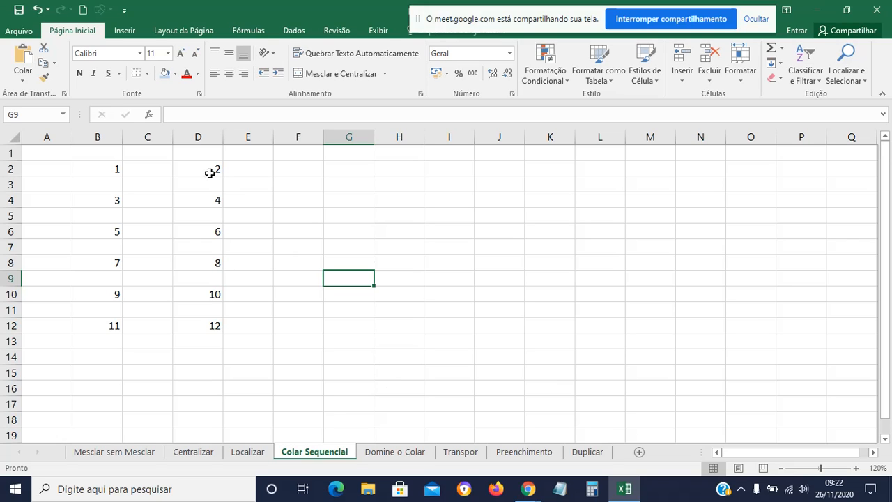
left_click_drag(209, 172, 211, 328)
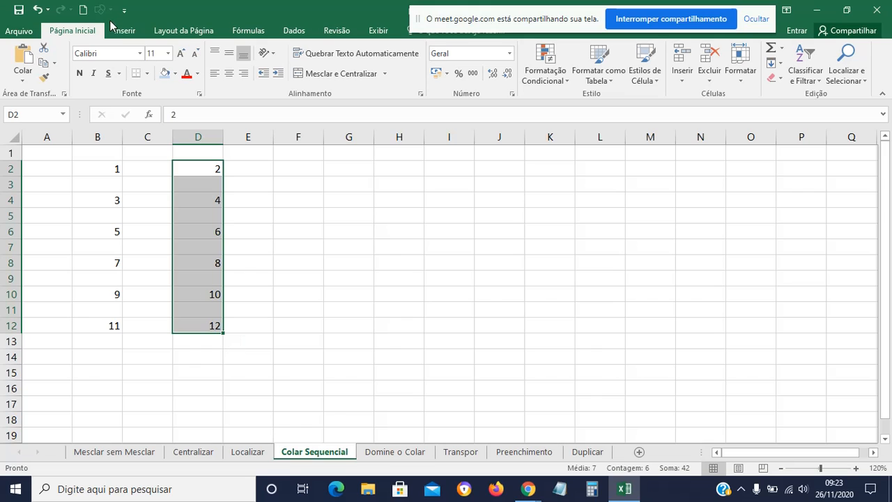
left_click(39, 61)
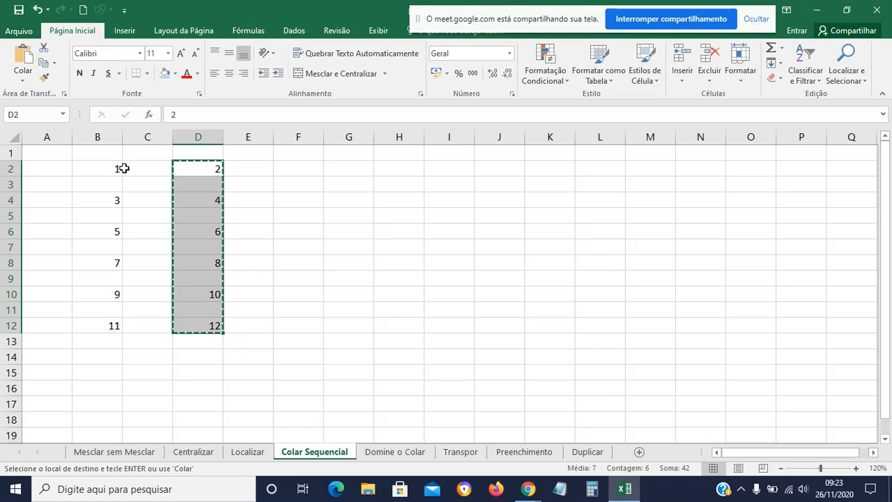
Try a normal paste of the copied even numbers starting at B3, and undo it.
left_click(106, 183)
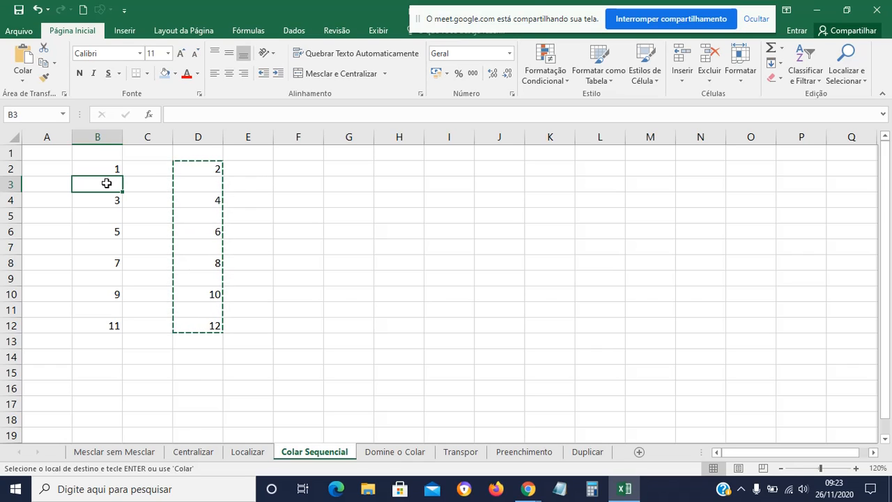
key("Return")
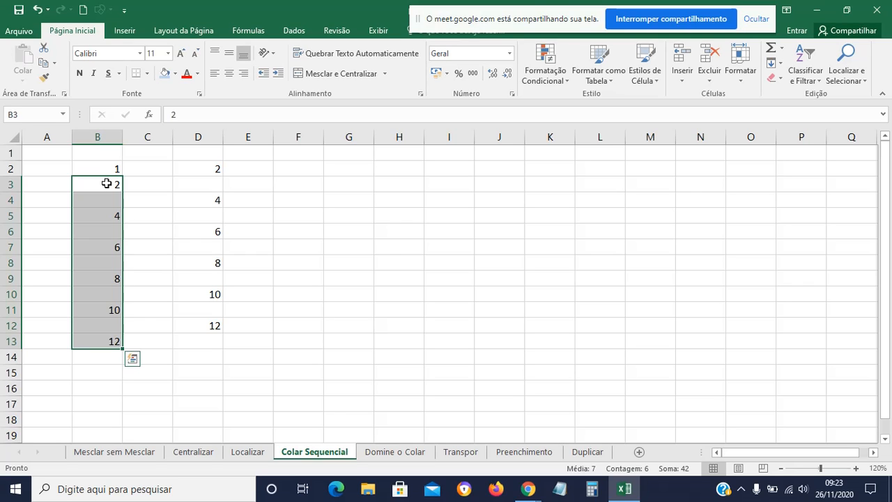
key("ctrl+z")
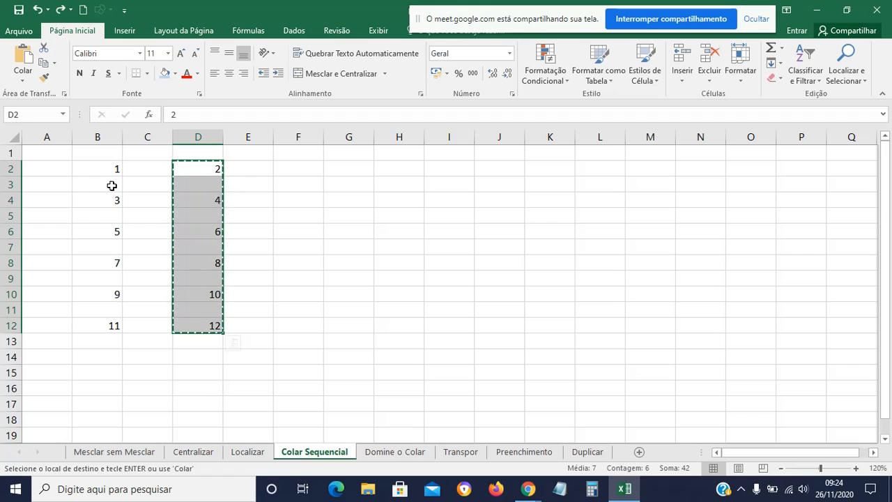
Paste the copied even numbers starting at B3 using Colar Especial with Ignorar em branco enabled, and end copy mode.
left_click(111, 185)
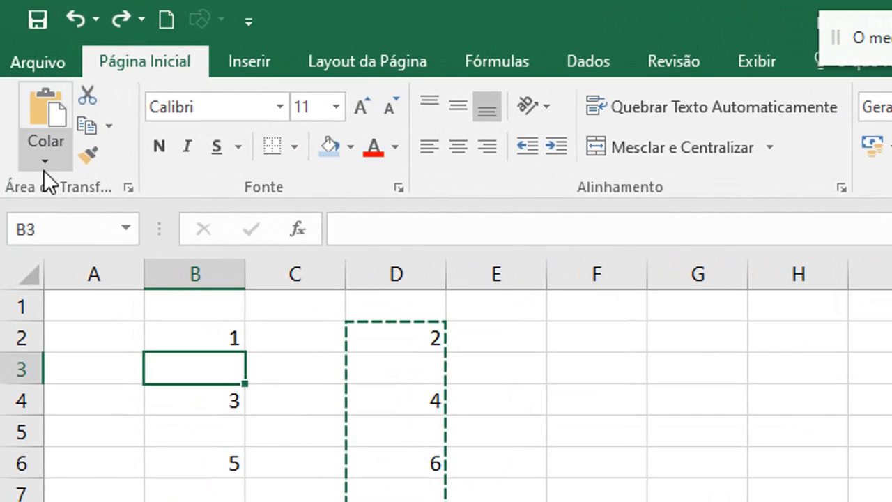
left_click(50, 161)
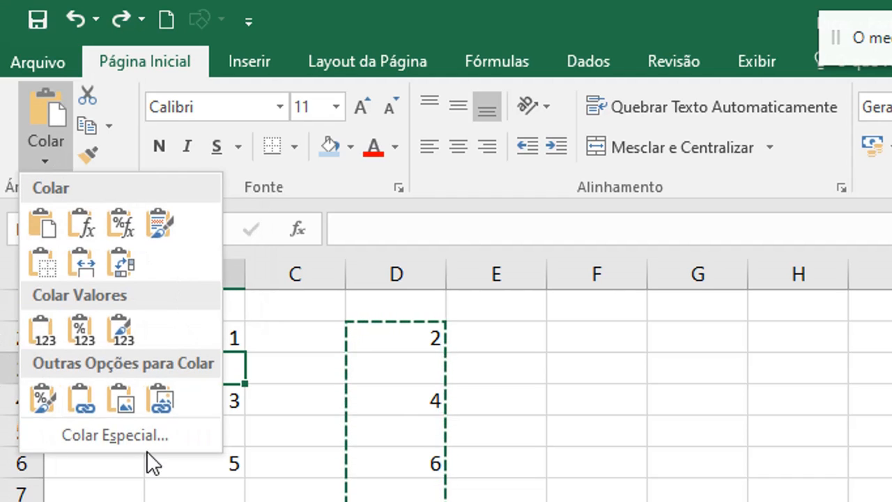
left_click(83, 436)
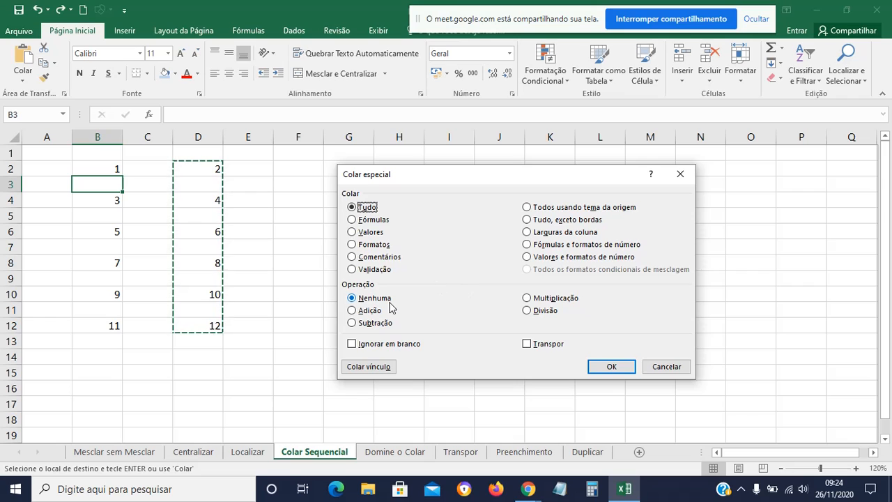
left_click(353, 343)
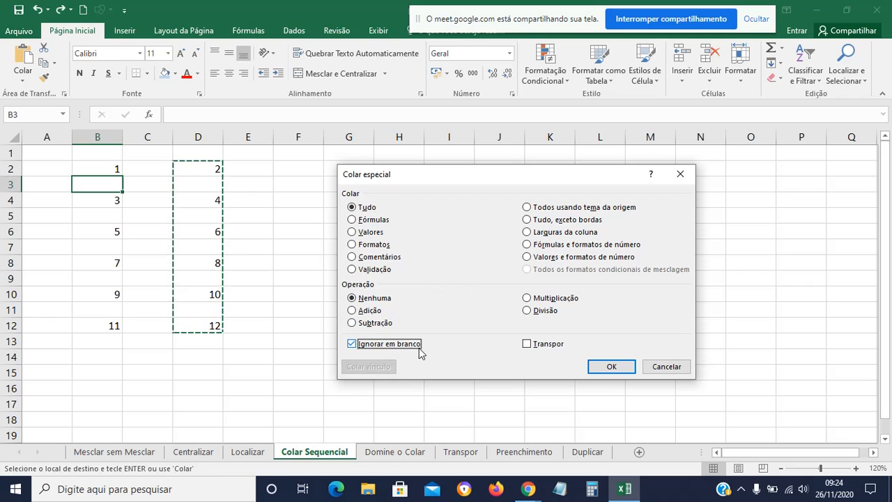
left_click(617, 366)
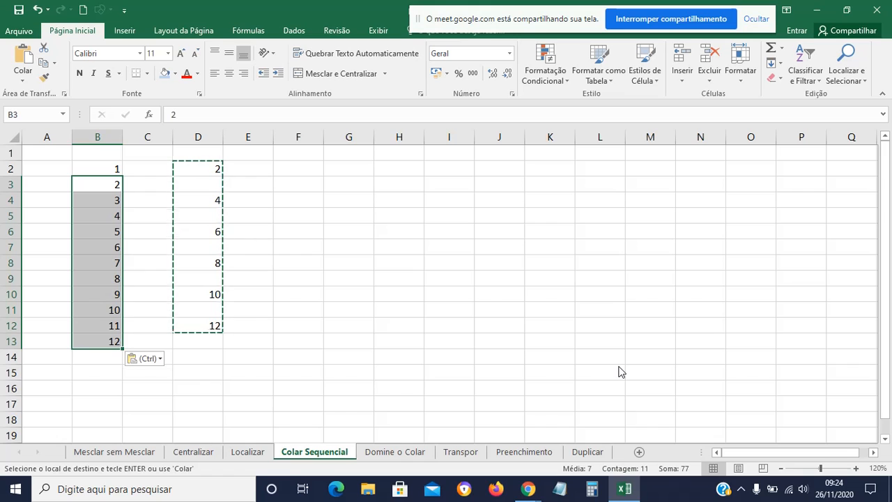
left_click(391, 332)
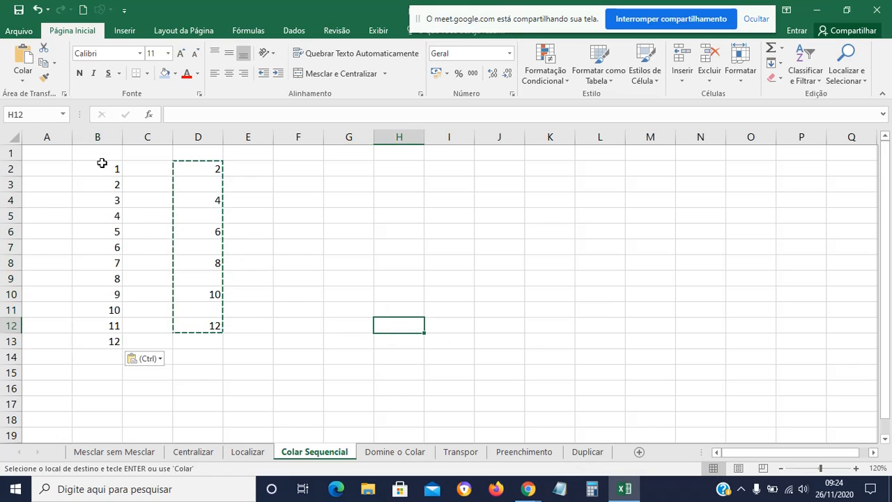
left_click_drag(102, 163, 111, 342)
left_click(330, 330)
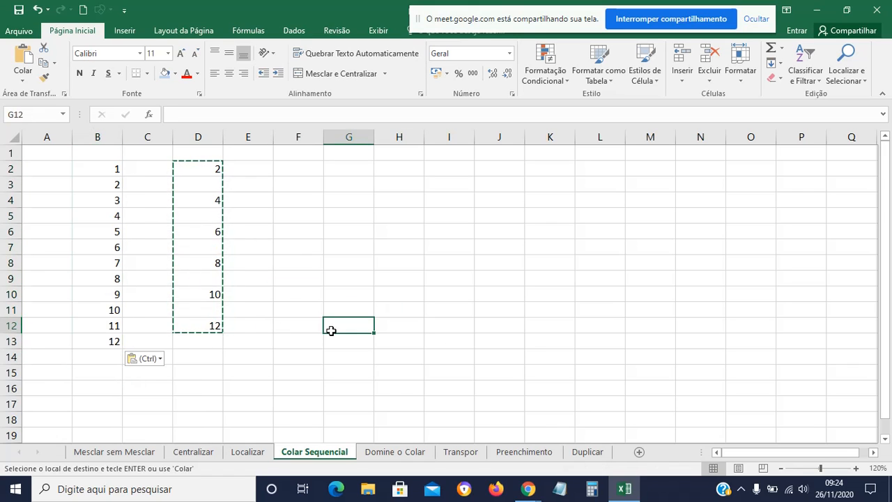
key("Escape")
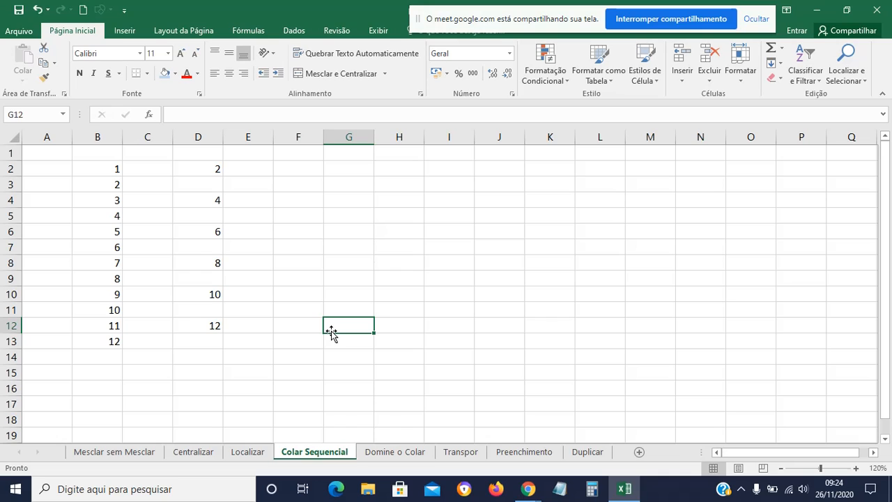
Open the Domine o Colar sheet and examine the values and formatting of cells B2 to B8.
left_click(395, 452)
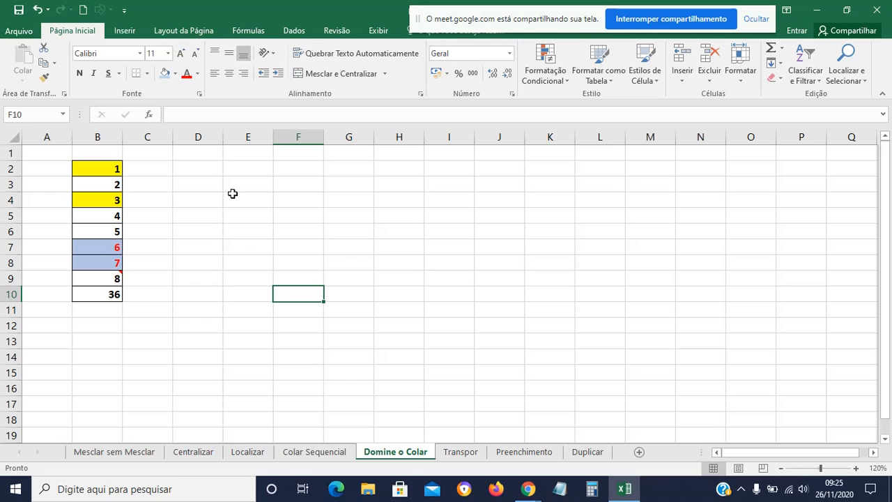
left_click(105, 168)
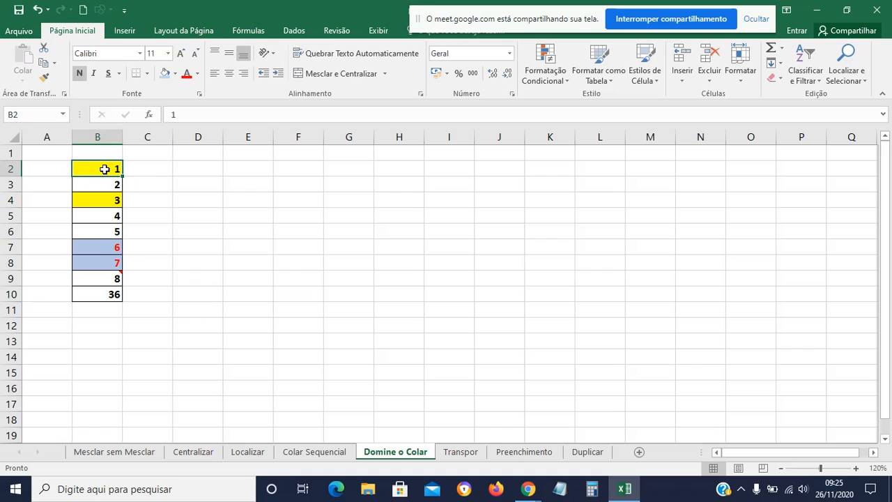
left_click(102, 186)
left_click(100, 196)
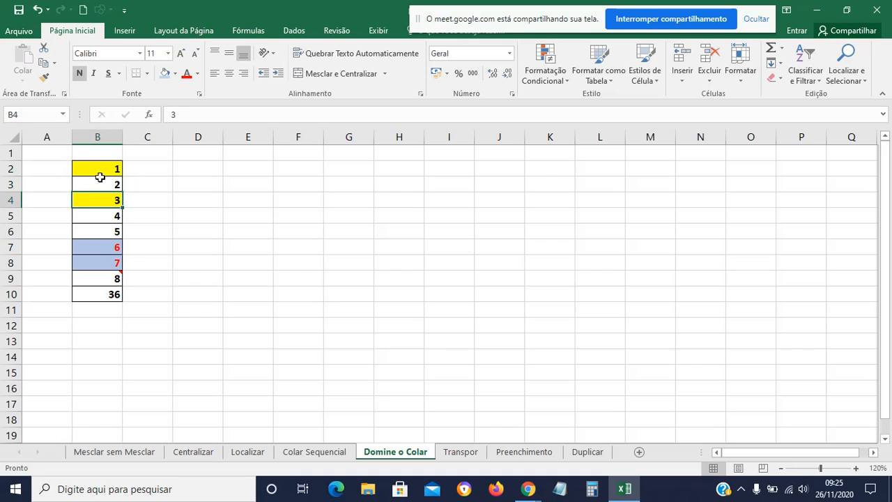
left_click(100, 168)
left_click(100, 183)
left_click(99, 232)
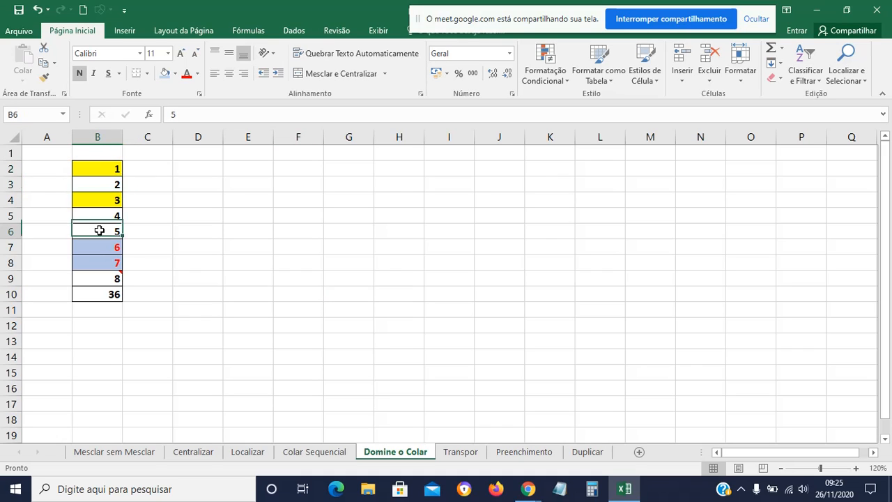
left_click(99, 249)
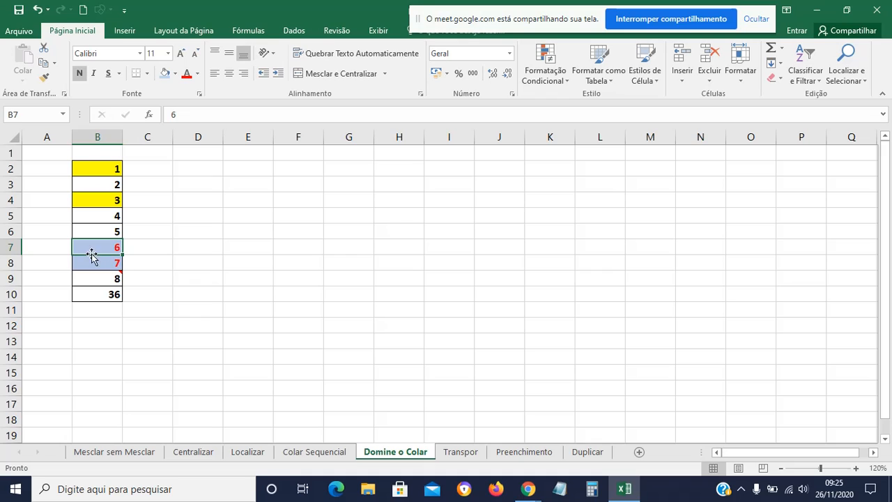
left_click(100, 261)
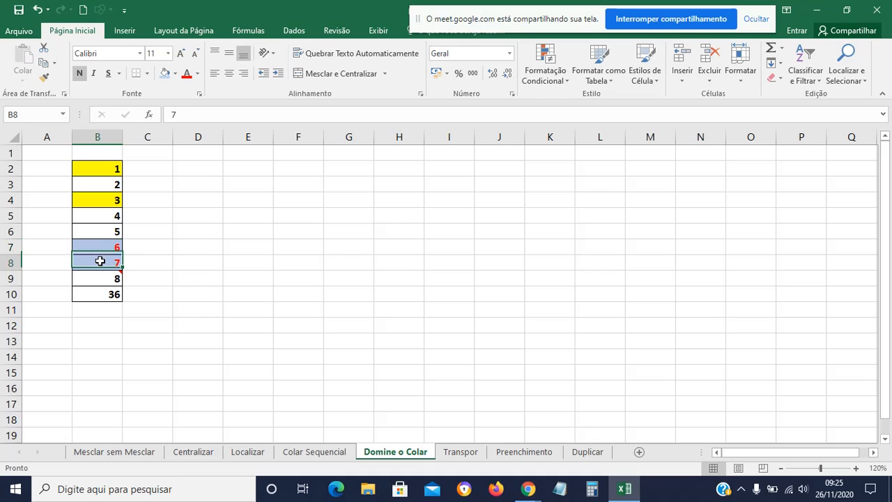
Examine the formula in B10 without changing it, and view the comment attached to B9.
left_click(98, 276)
left_click(98, 293)
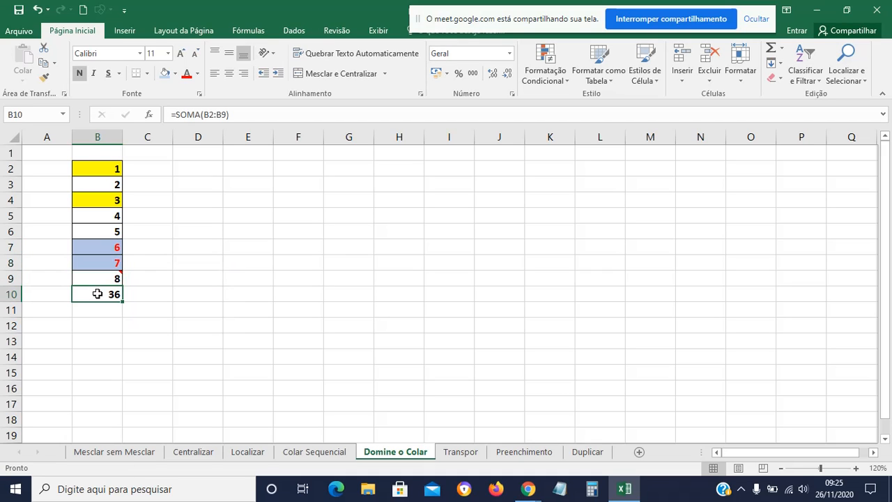
double_click(98, 294)
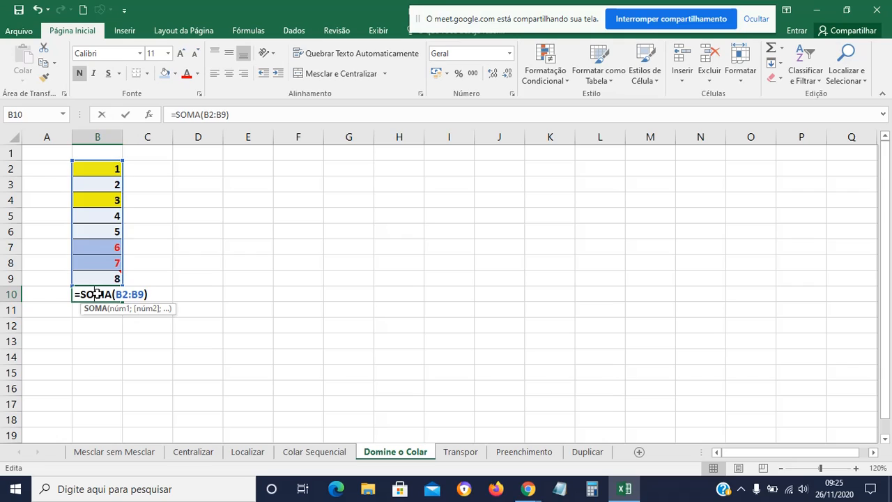
key("Escape")
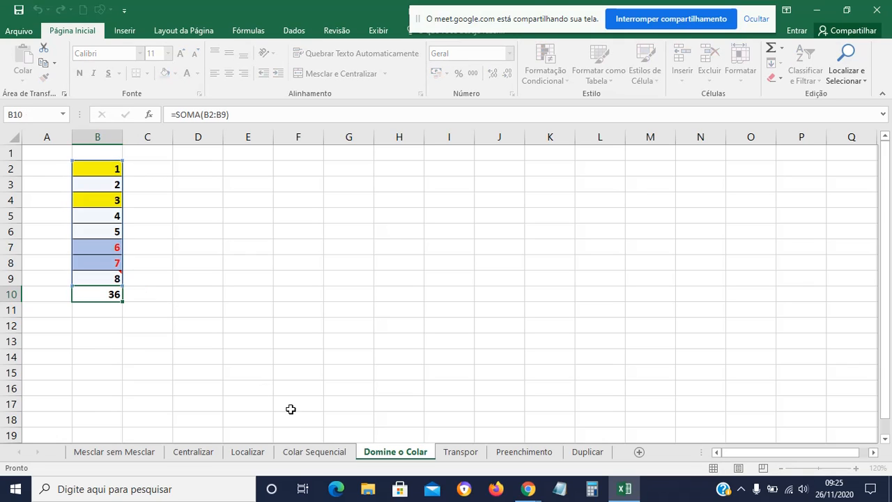
mouse_move(85, 275)
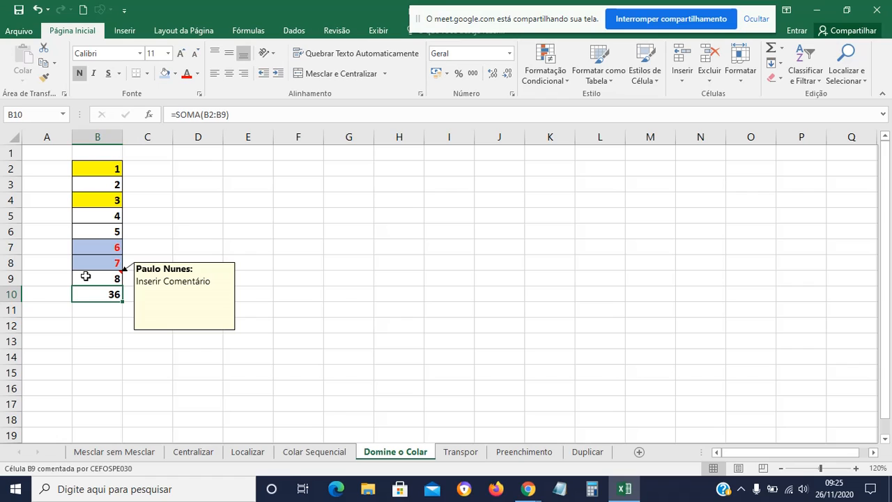
Copy cells B2 to B10 and paste them normally starting at D2.
left_click(332, 244)
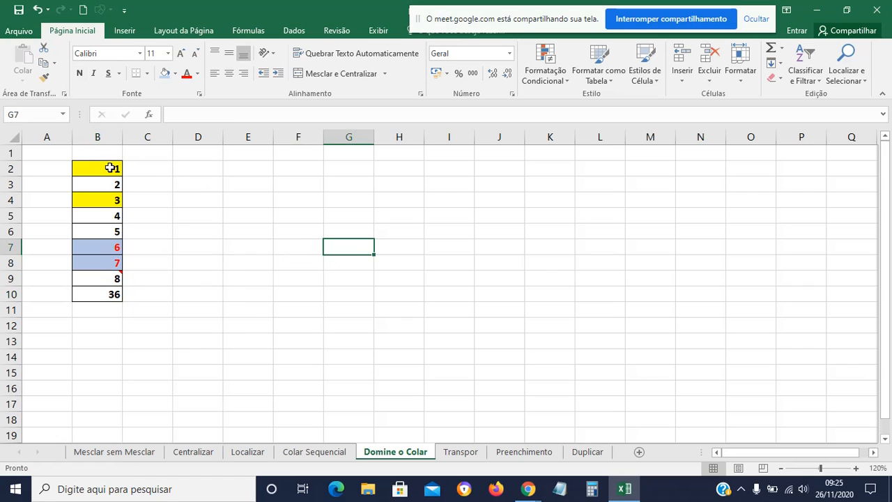
left_click_drag(111, 167, 96, 293)
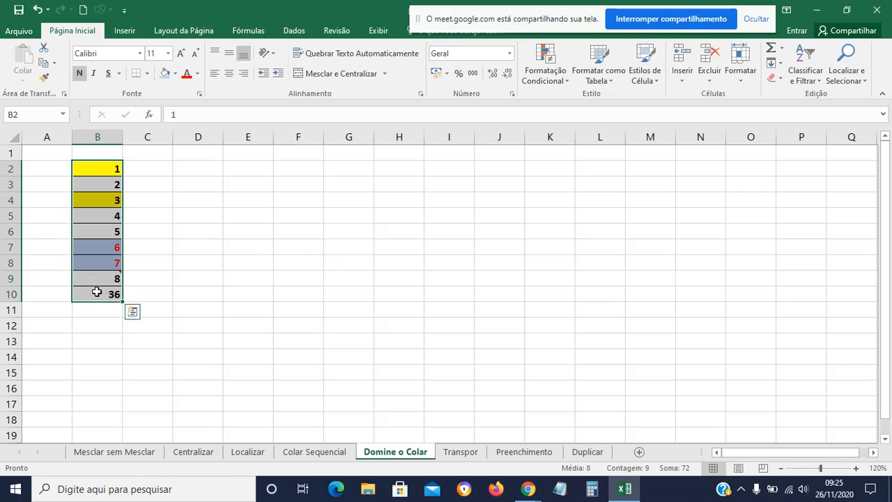
key("ctrl+c")
left_click(197, 173)
key("Return")
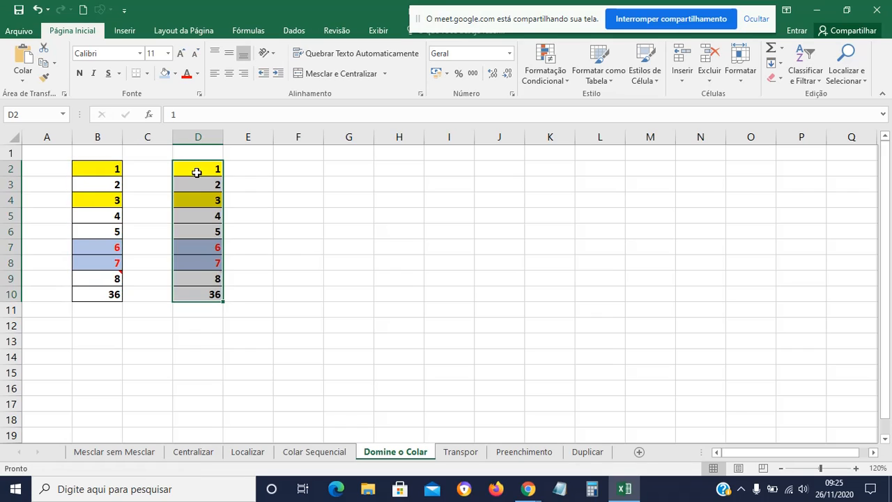
key("Escape")
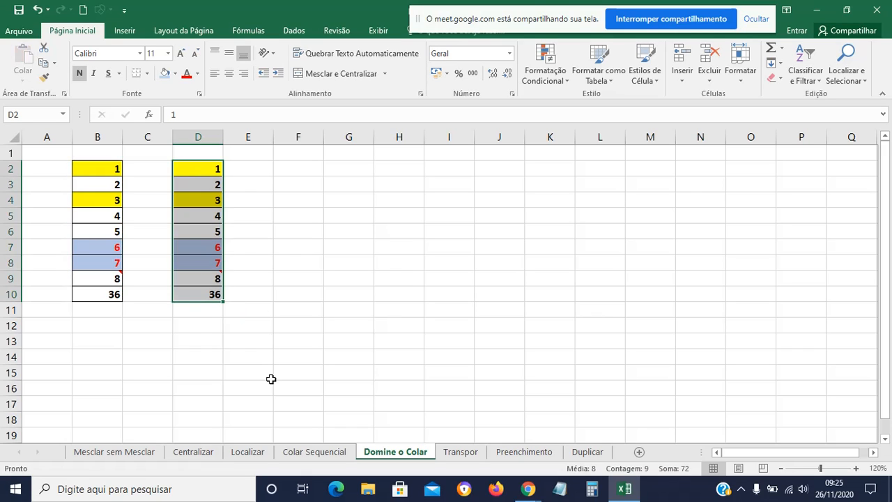
left_click(271, 379)
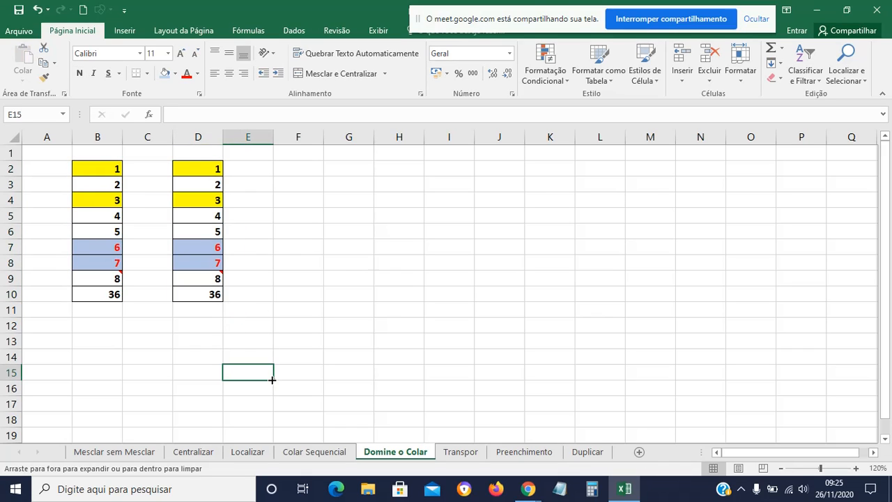
Examine the formula in D10 without changing it, and undo the normal paste in column D.
left_click(202, 293)
double_click(204, 294)
key("Escape")
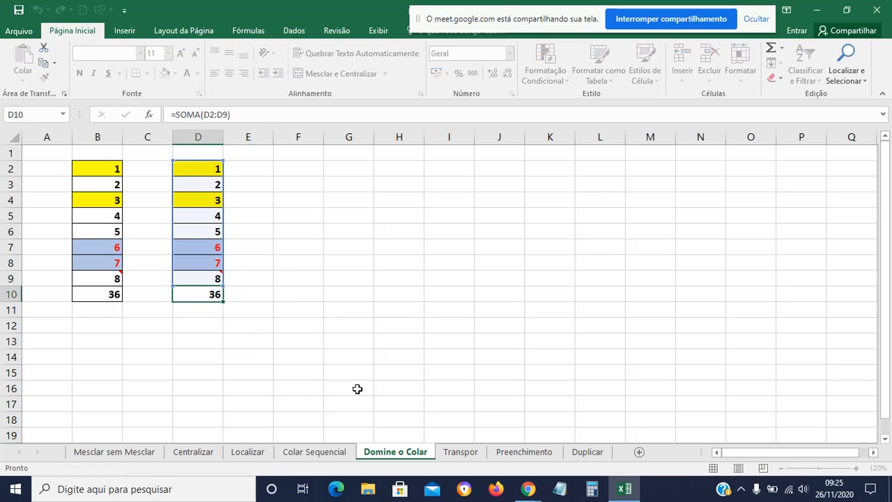
key("ctrl+z")
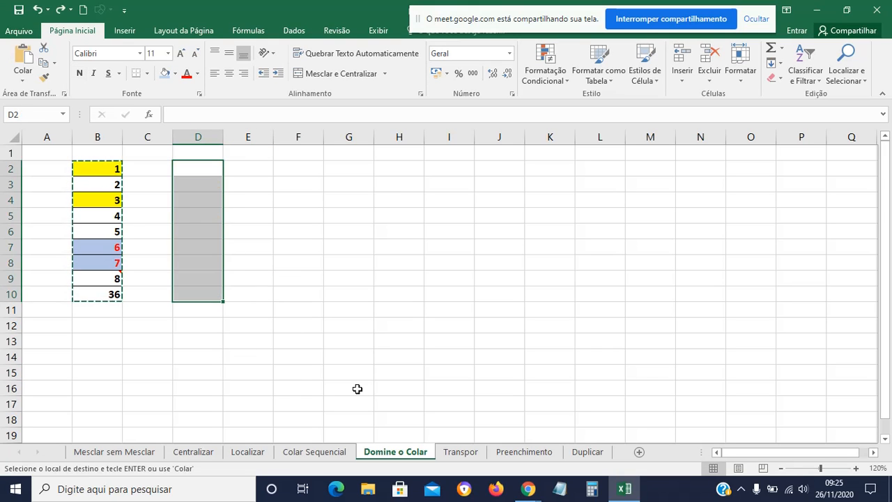
left_click(357, 388)
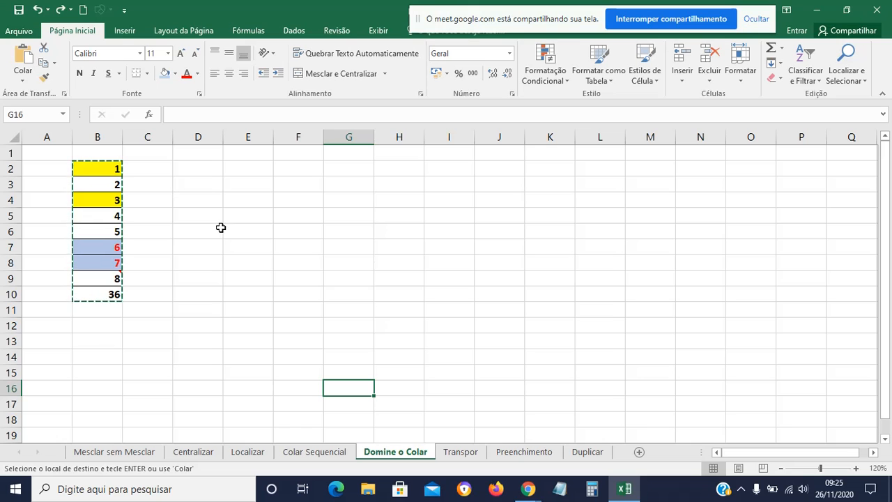
Paste the formulas of the copied cells starting at D2, without their fills, borders or font styles.
key("ctrl+c")
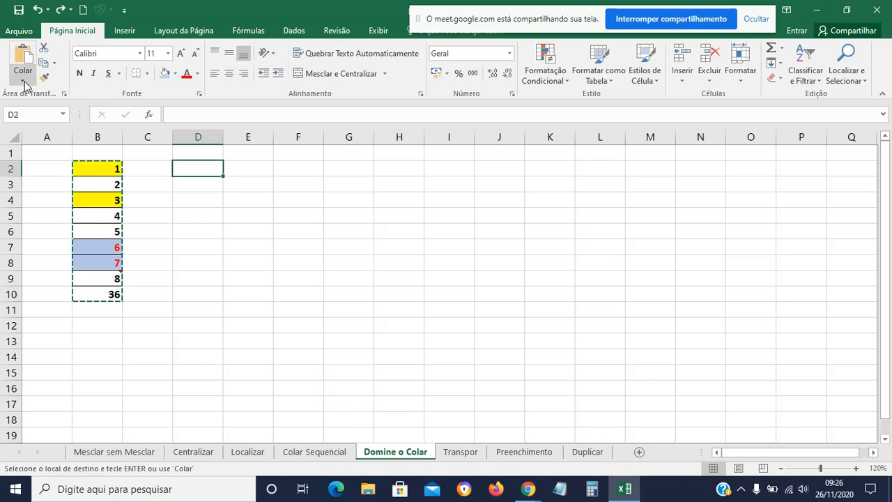
left_click(21, 79)
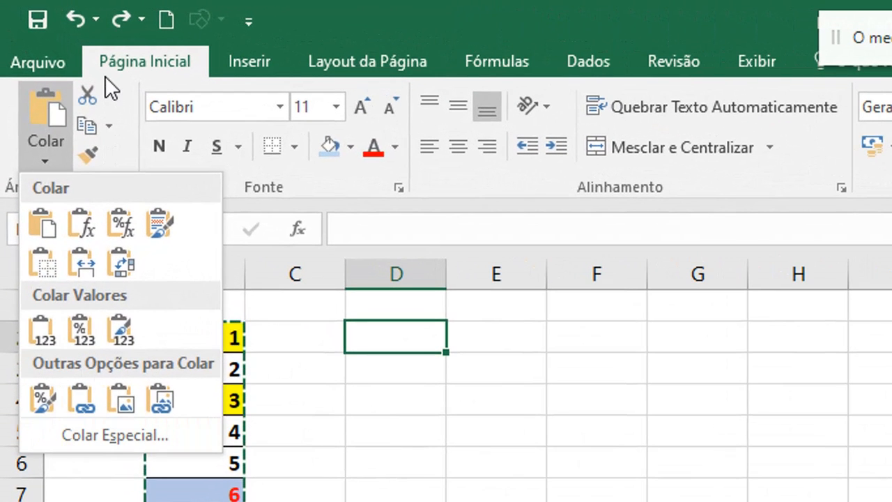
left_click(119, 224)
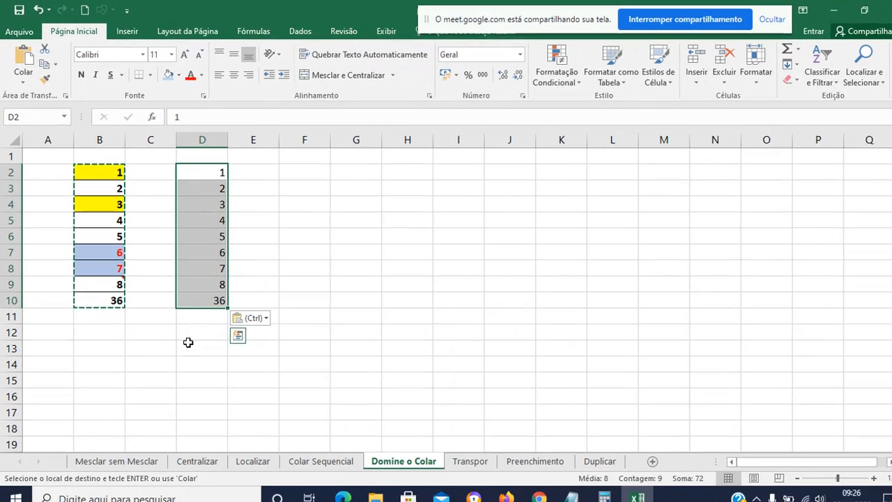
Check the formula in D10 and the content of D8, and undo the formula paste.
left_click(188, 349)
left_click(196, 294)
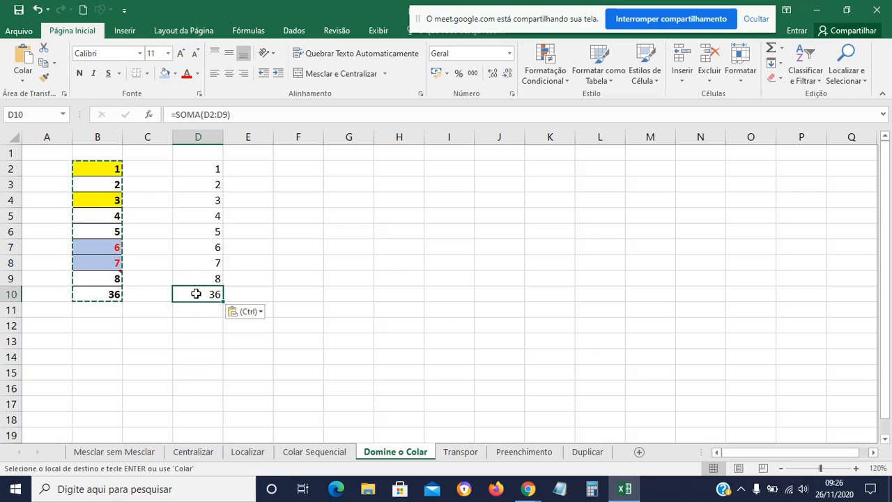
double_click(195, 293)
key("Escape")
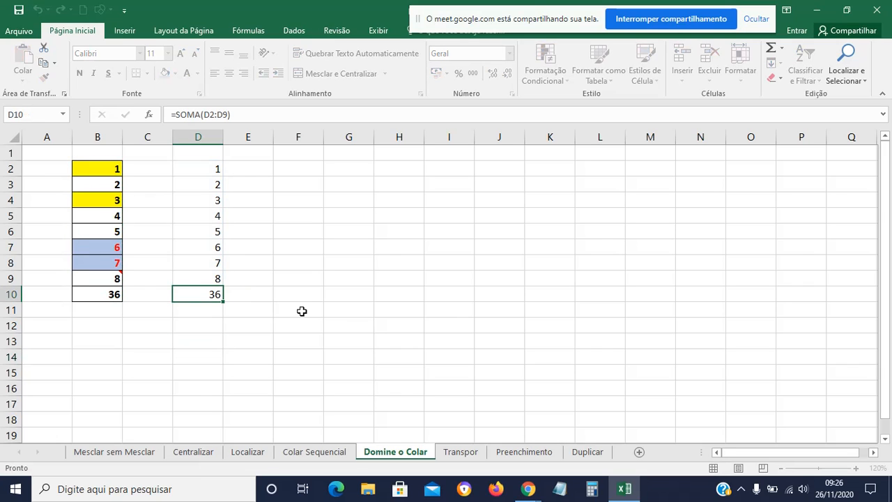
left_click(196, 263)
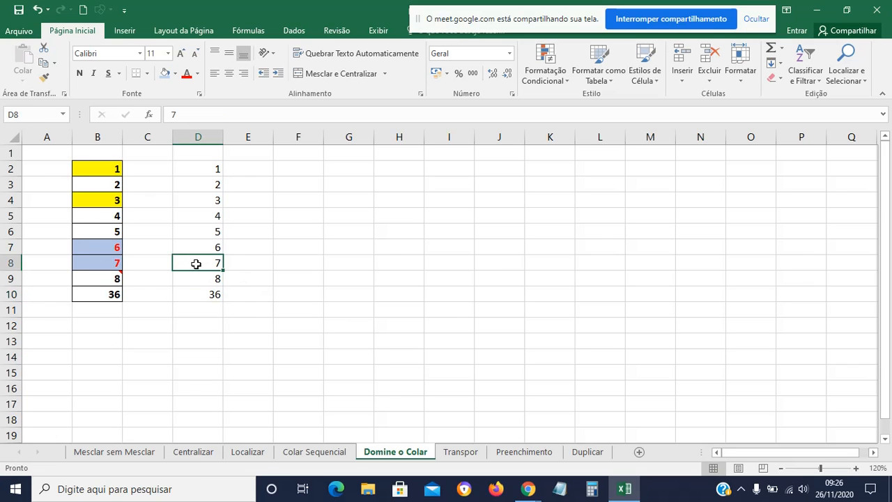
key("ctrl+z")
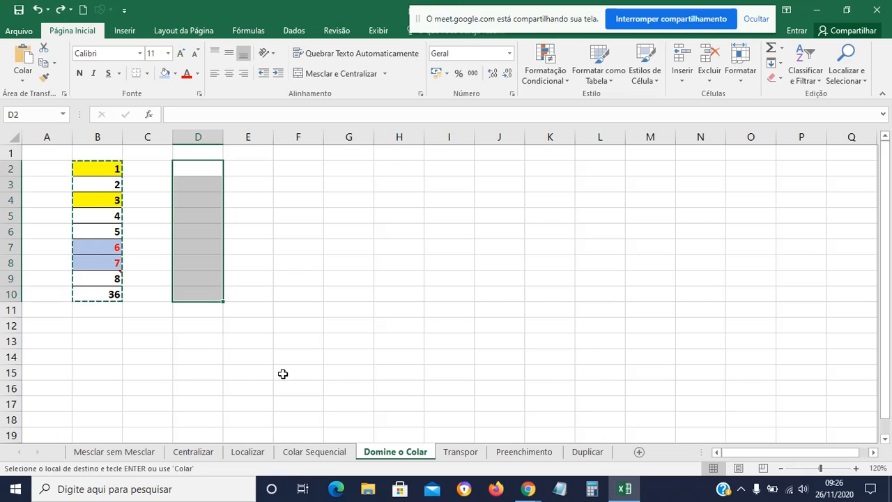
Paste only the values of the copied cells starting at D2.
left_click(23, 74)
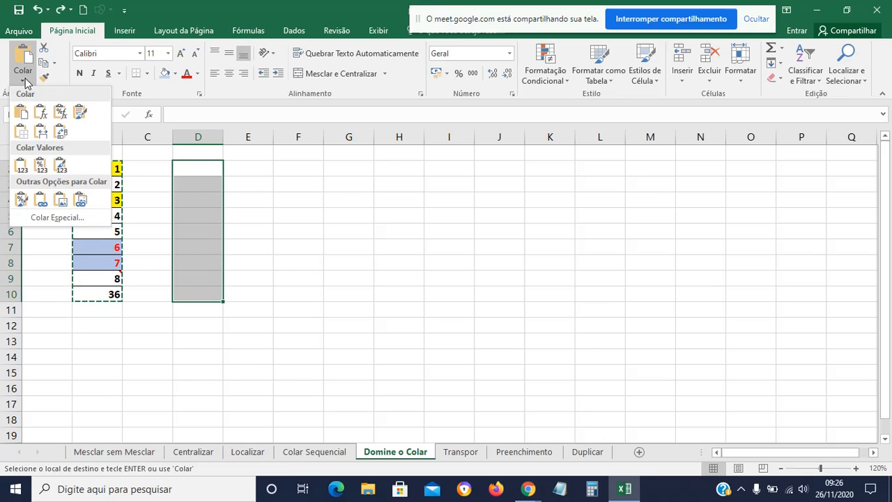
left_click(23, 171)
left_click(261, 258)
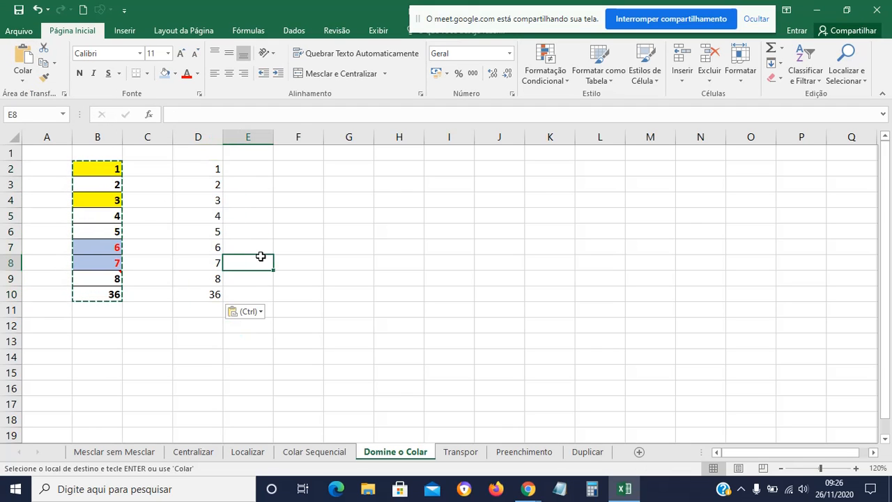
Examine the pasted contents of D2, D3 and D10, and clear cells D2 to D10.
left_click(215, 170)
left_click(214, 183)
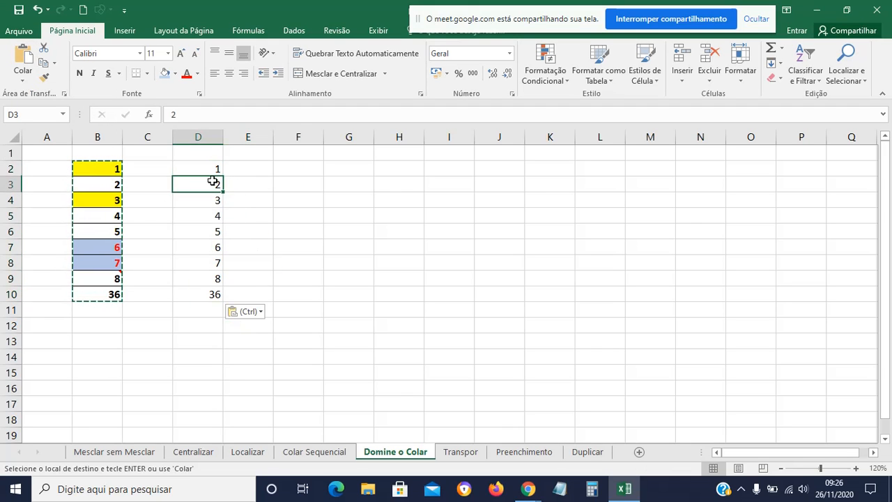
left_click(202, 296)
double_click(202, 296)
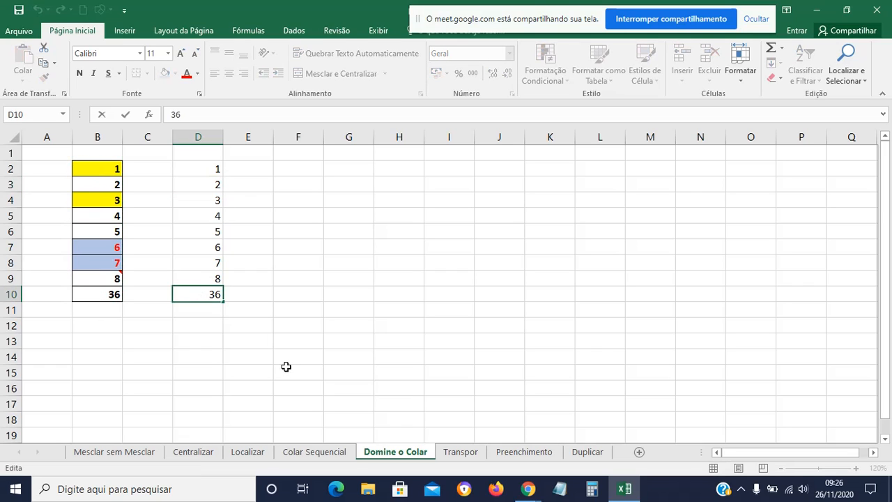
key("Escape")
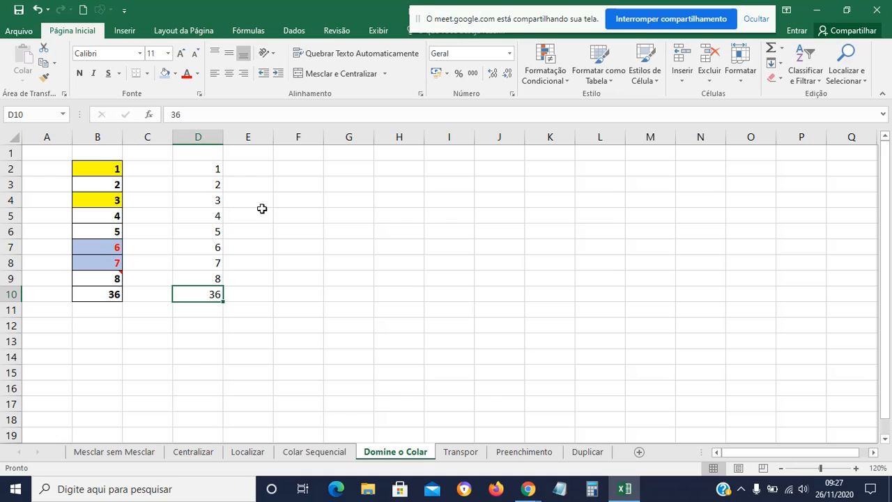
left_click_drag(209, 171, 209, 291)
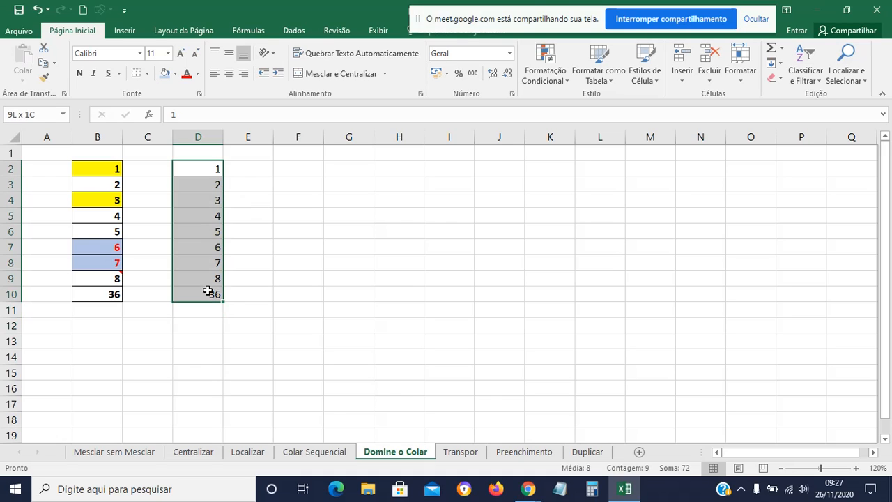
key("Delete")
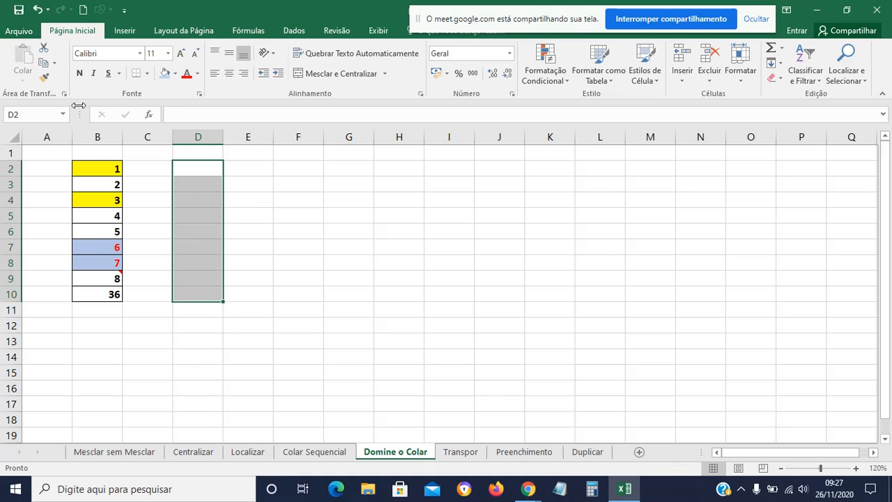
Copy cells B2 to B10 and paste only their formatting (Formatação) starting at D2.
left_click_drag(102, 170, 100, 290)
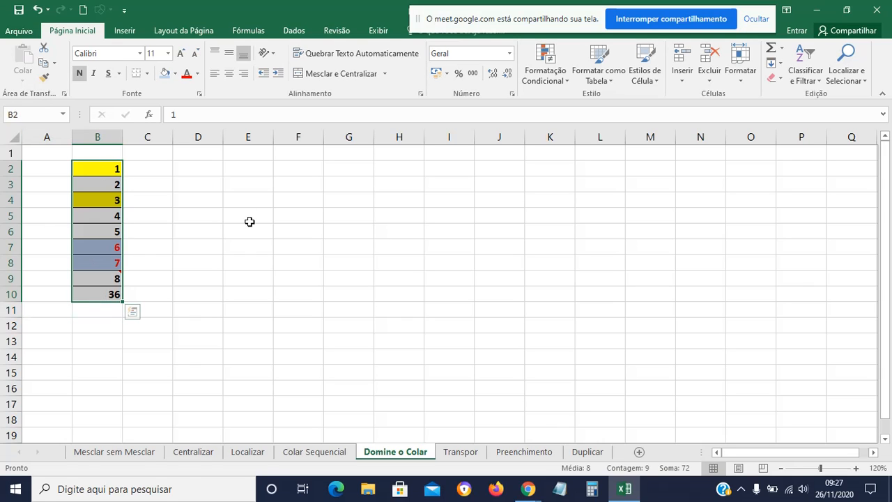
key("ctrl+c")
left_click(25, 83)
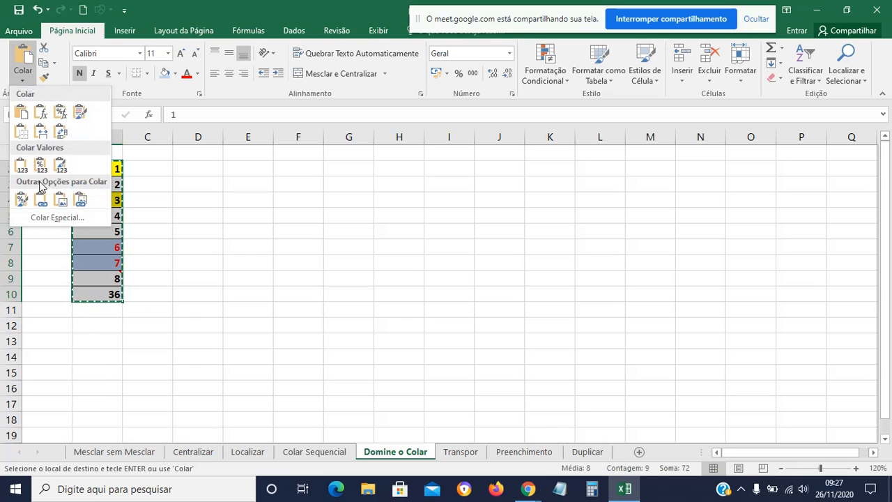
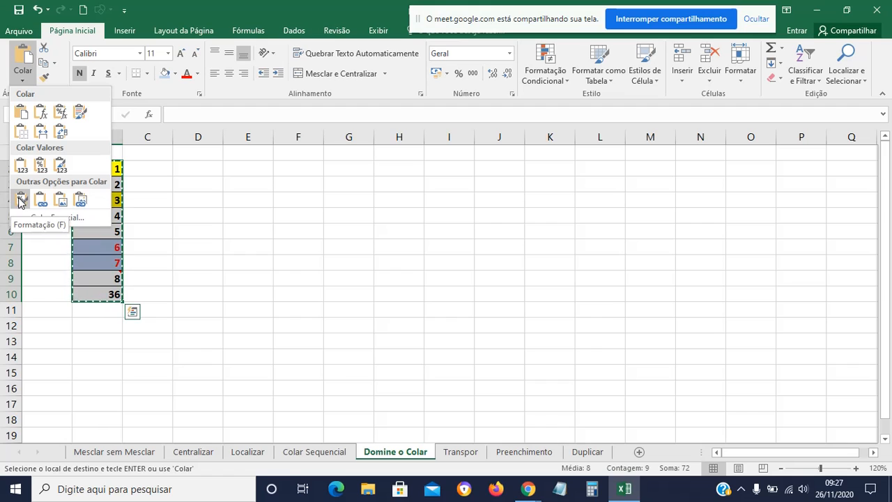
left_click(206, 162)
left_click(203, 162)
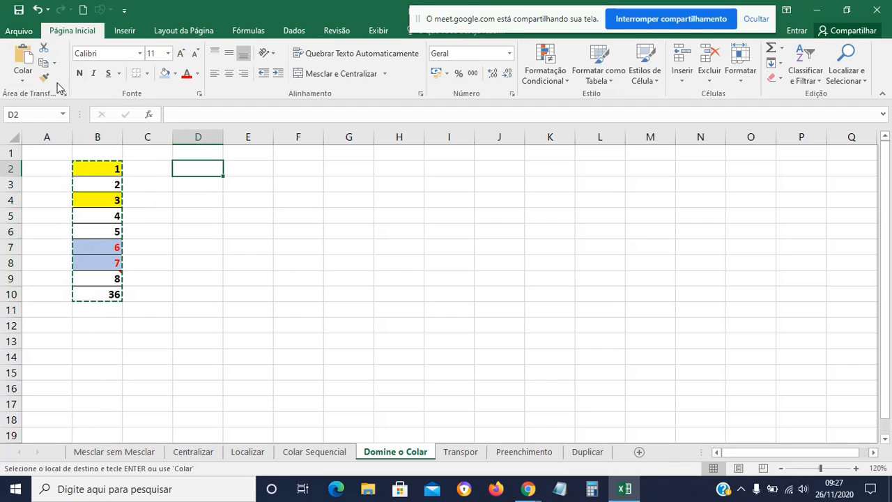
left_click(22, 80)
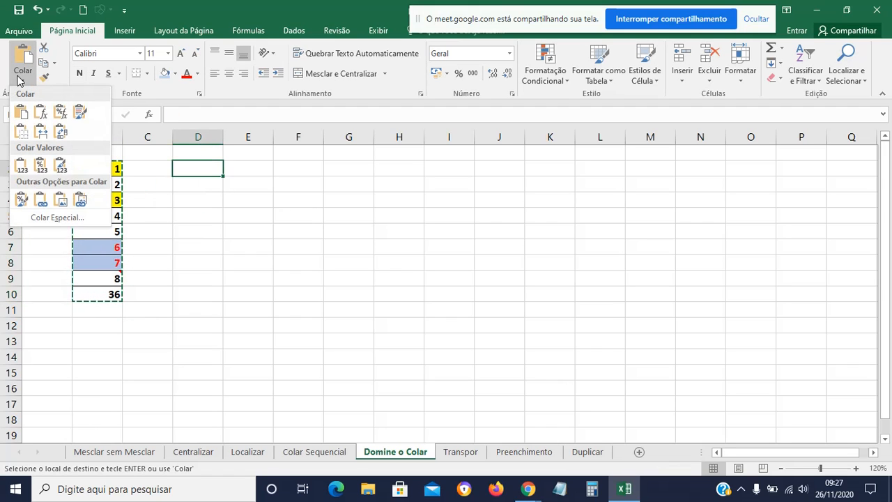
left_click(21, 204)
left_click(394, 289)
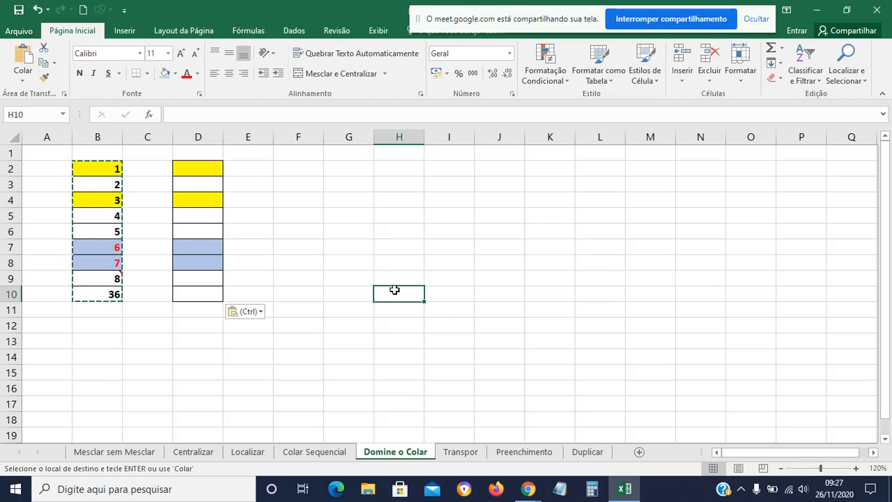
Examine the formatting pasted into cells D4, D8, D9 and D10.
left_click(181, 199)
left_click(186, 262)
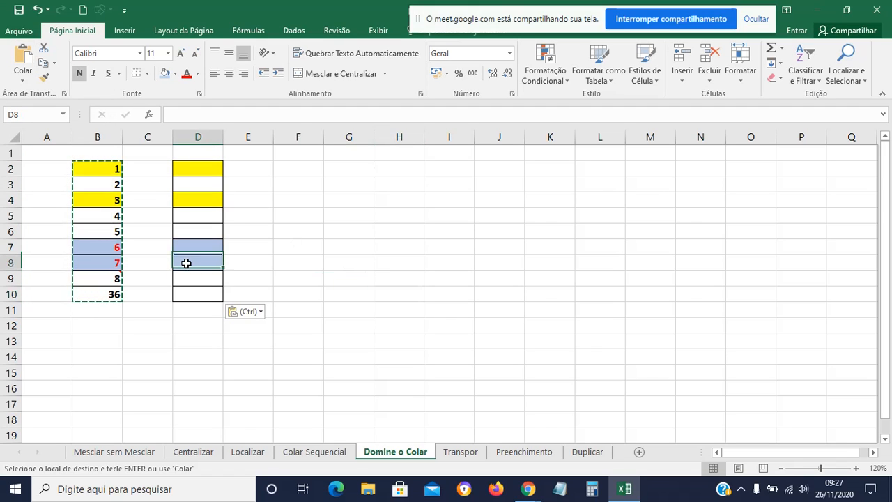
left_click(189, 283)
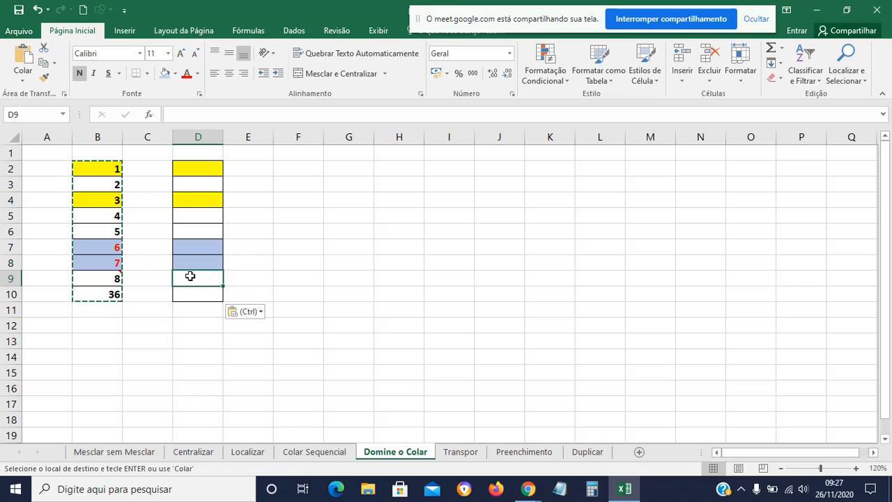
left_click(209, 259)
left_click(207, 291)
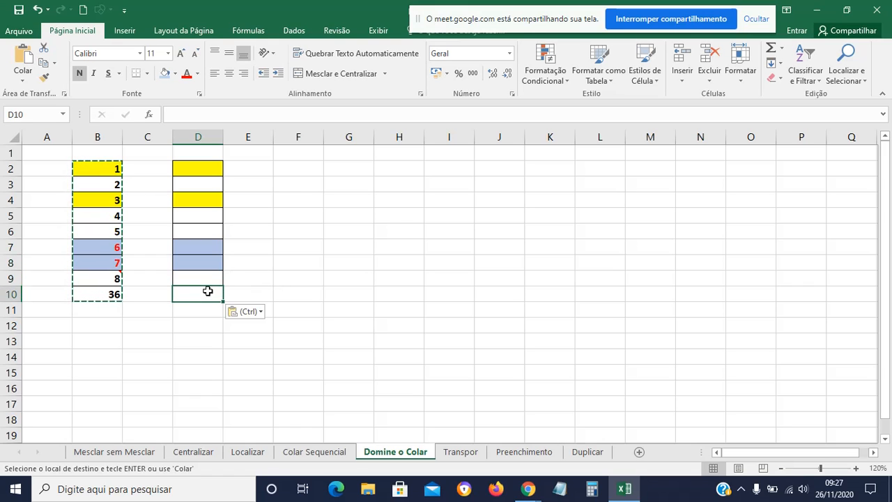
left_click(327, 271)
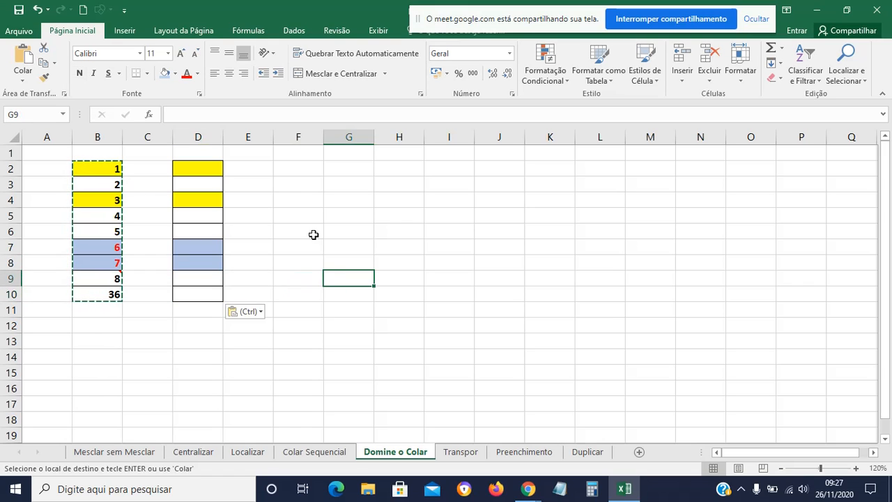
Paste the values and number formatting of the copied cells starting at F2.
left_click(284, 162)
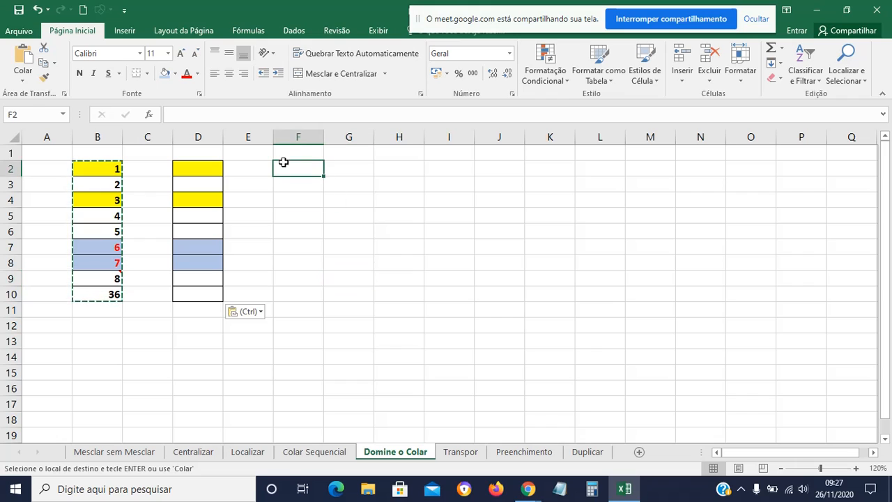
left_click(23, 81)
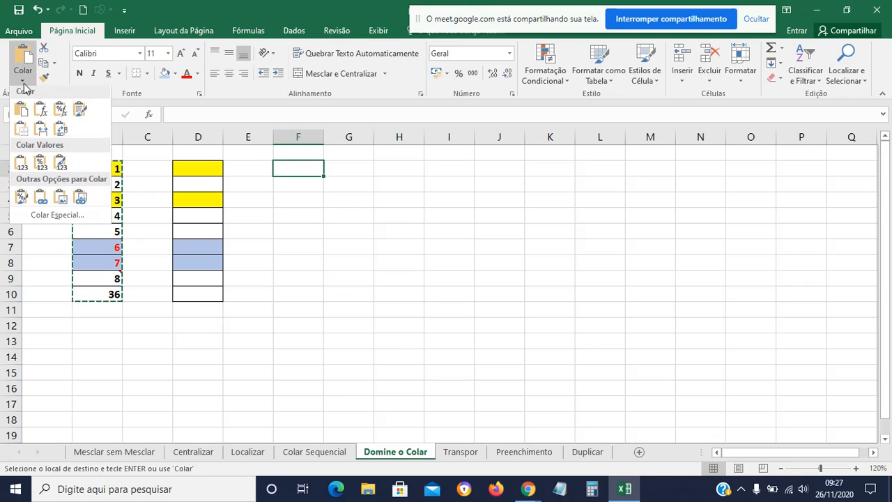
left_click(41, 168)
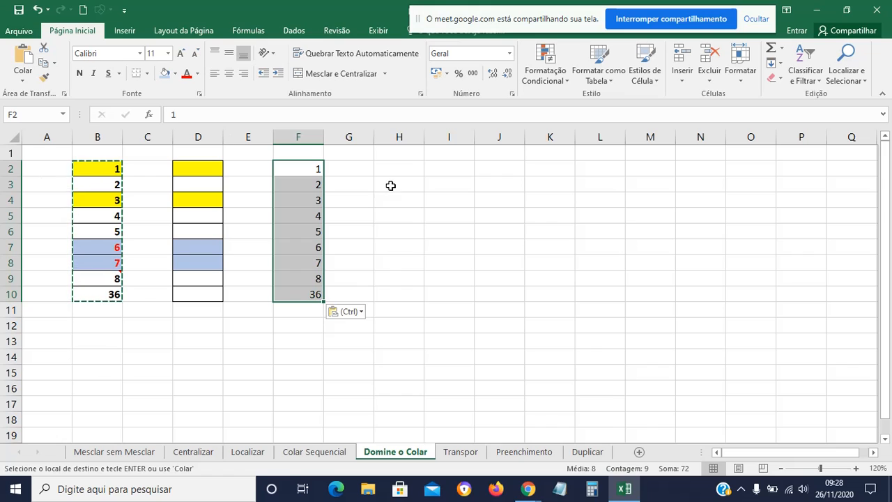
Examine the values pasted into cells F2 to F10.
left_click(360, 166)
left_click_drag(313, 170, 297, 235)
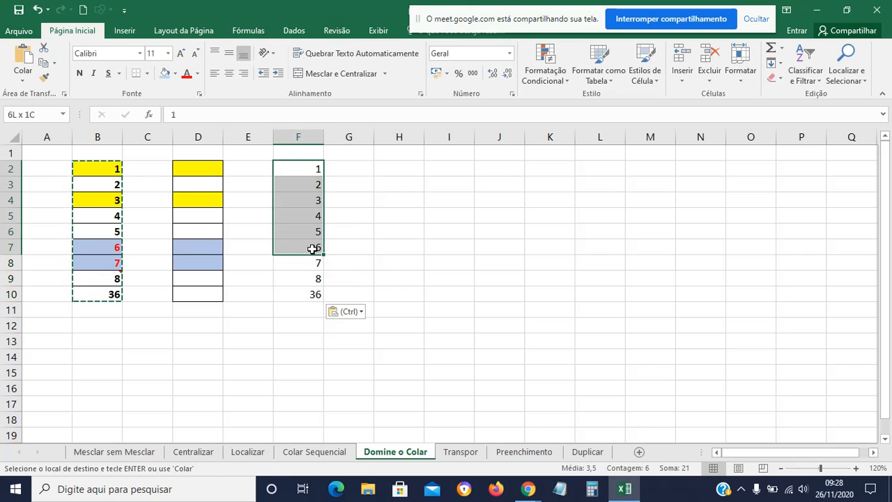
left_click(297, 294)
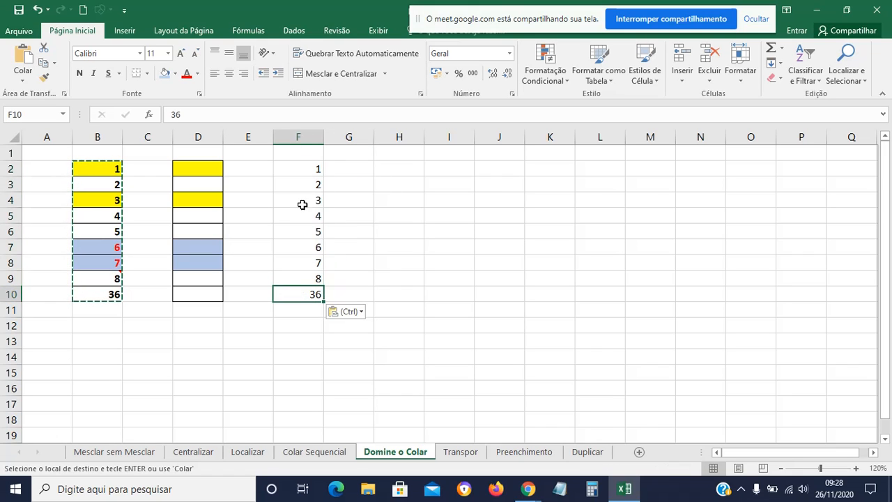
Paste the copied cells as links starting at H2 and end the copy mode.
left_click(388, 167)
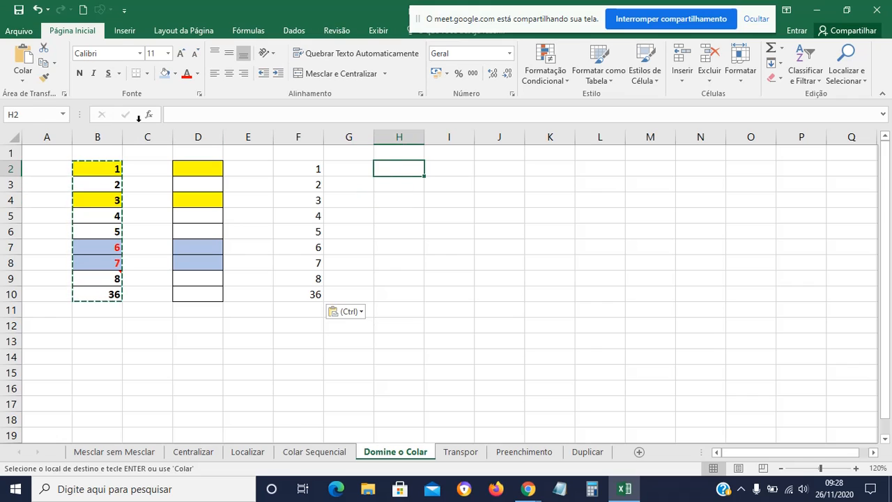
left_click(23, 77)
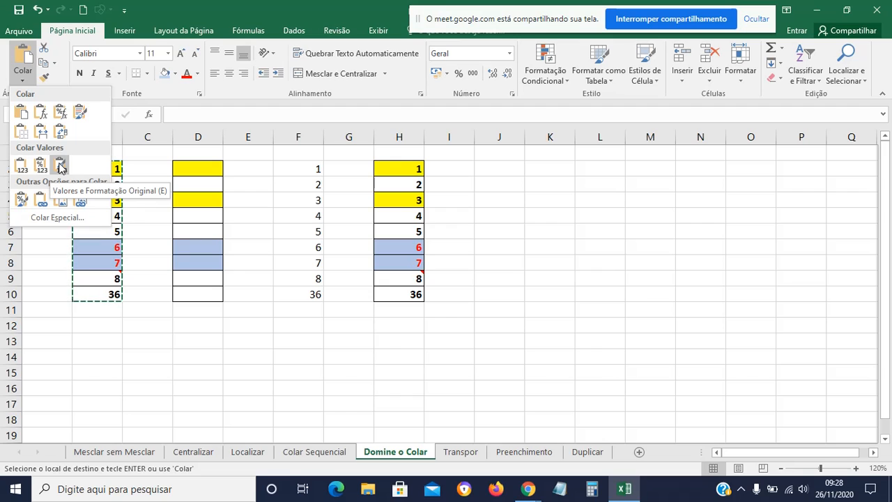
left_click(42, 200)
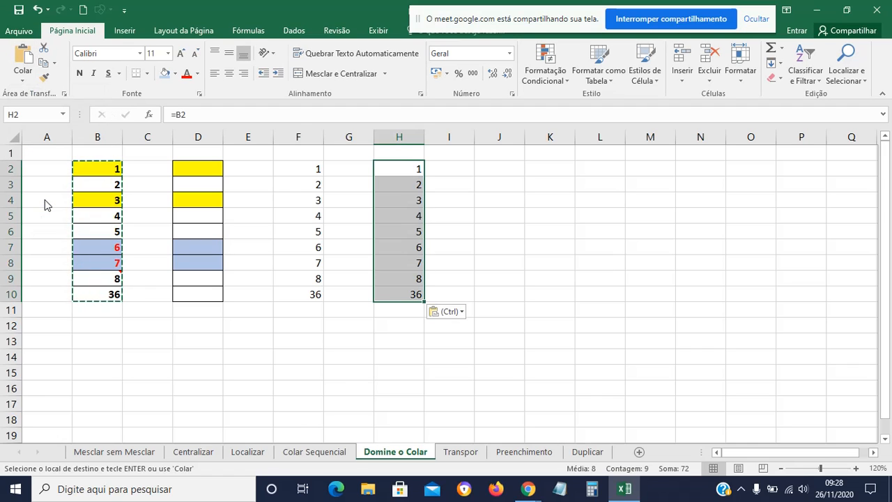
left_click(331, 354)
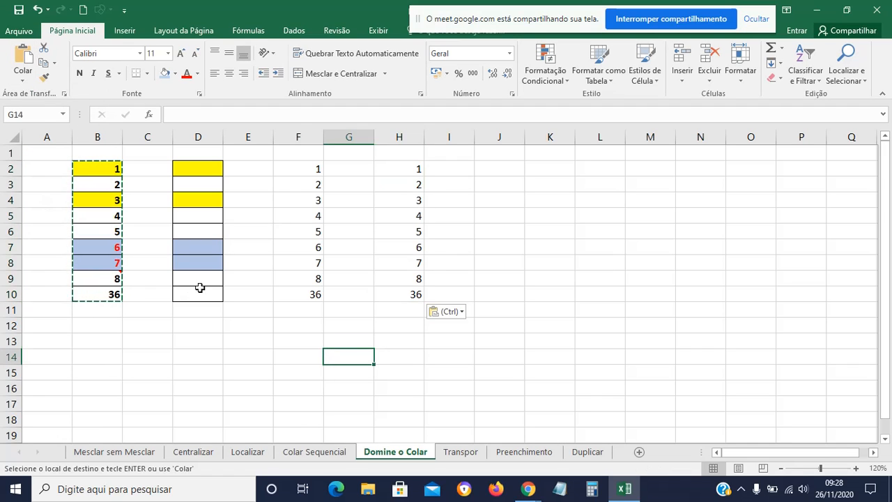
key("Escape")
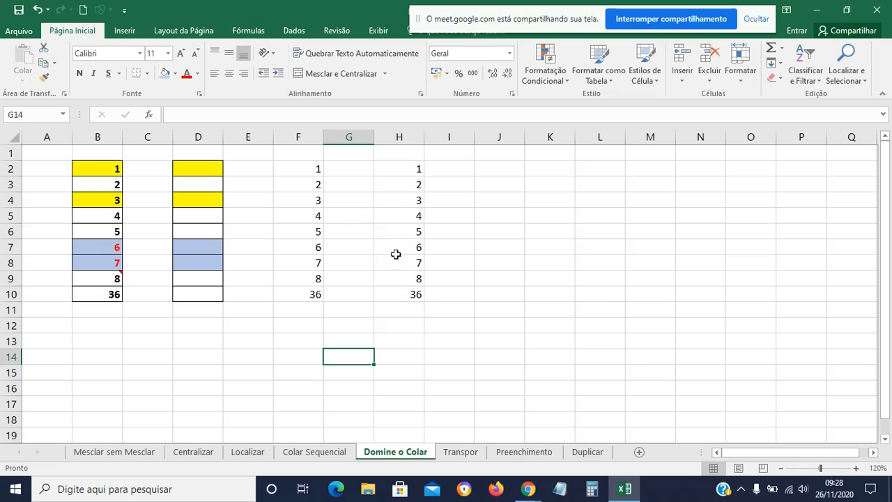
Check the link formula in H2 and set the source cell B2 to 10.
double_click(395, 163)
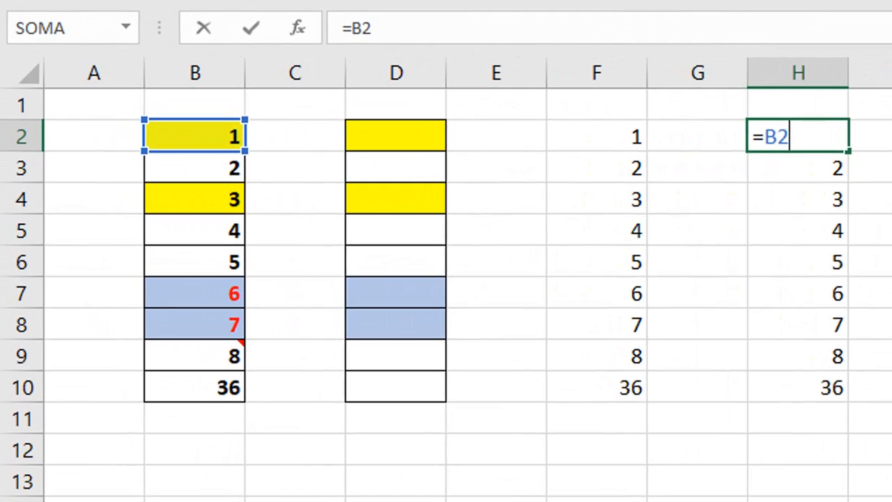
key("Escape")
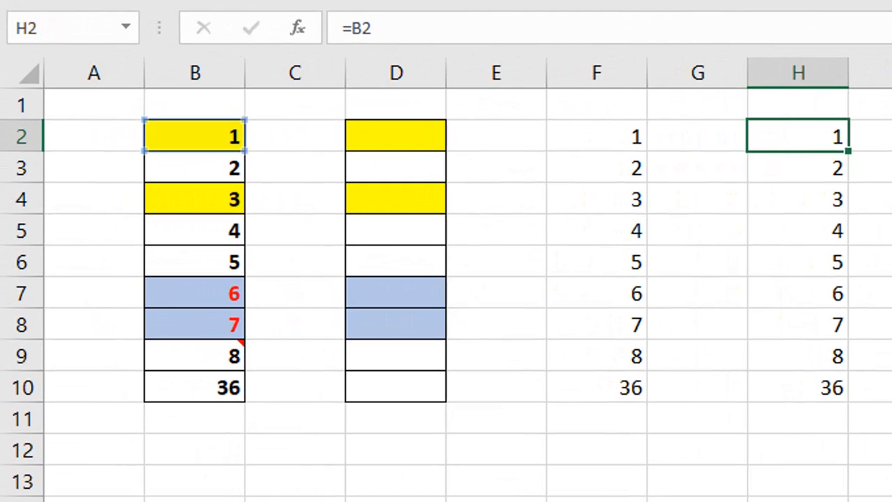
left_click(167, 120)
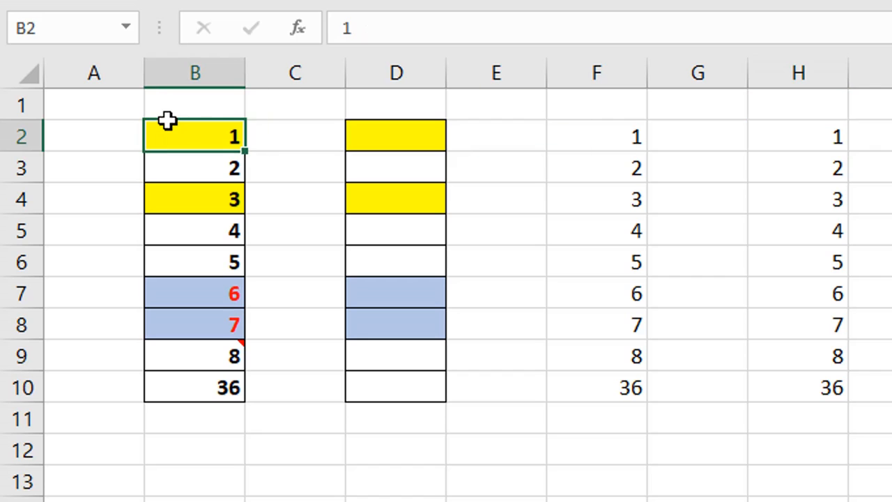
type("10")
key("Return")
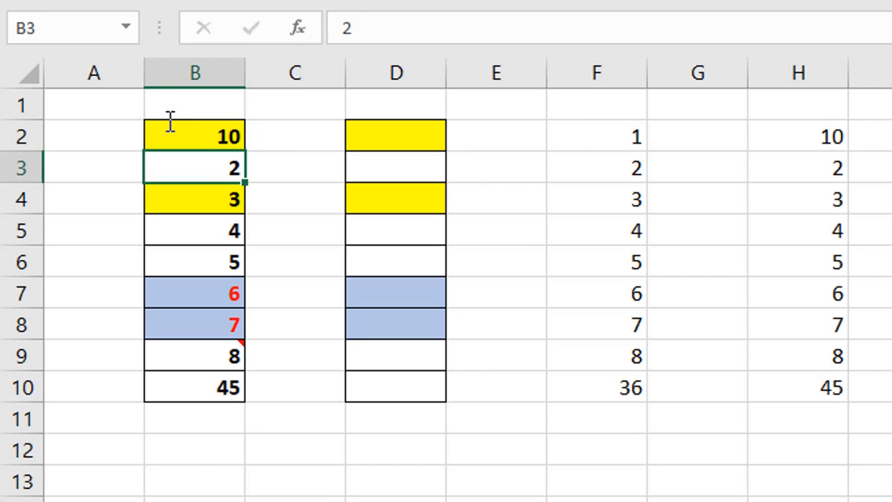
Examine the link formula in cell H10.
left_click(781, 387)
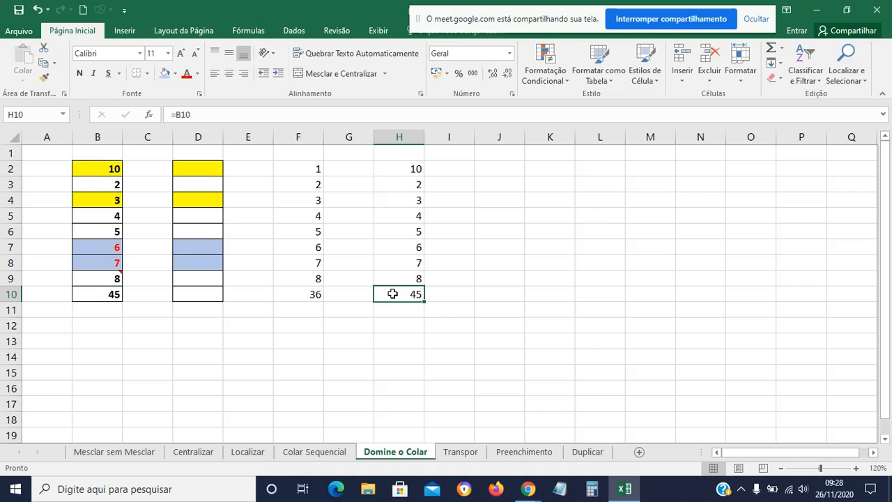
double_click(402, 294)
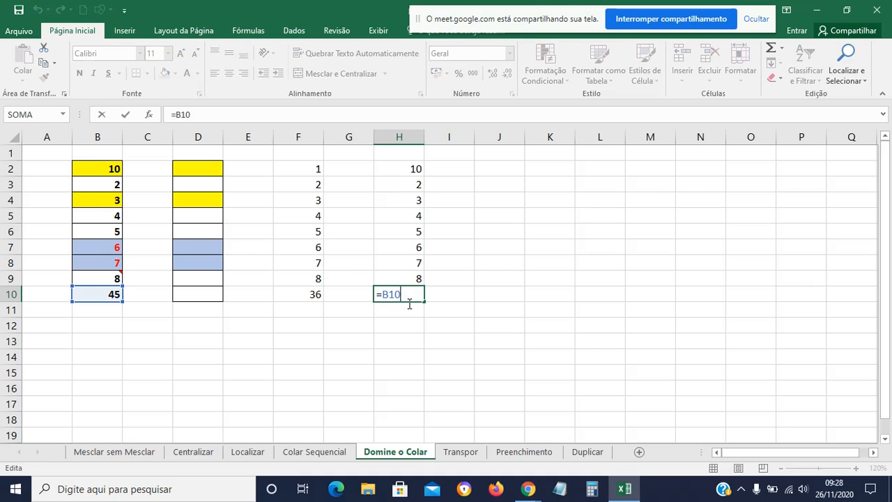
key("Escape")
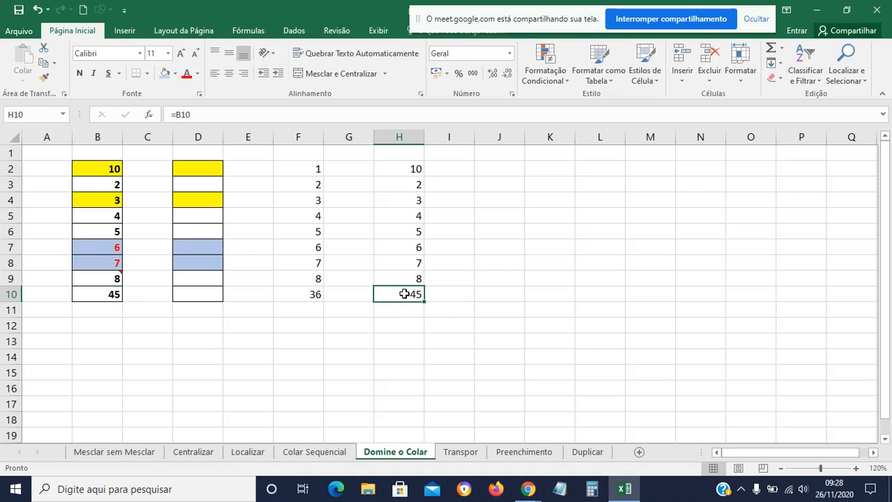
Copy cells B2 to B10 and use Colar Especial to paste only their comments (Comentários) onto the same cells.
left_click(489, 168)
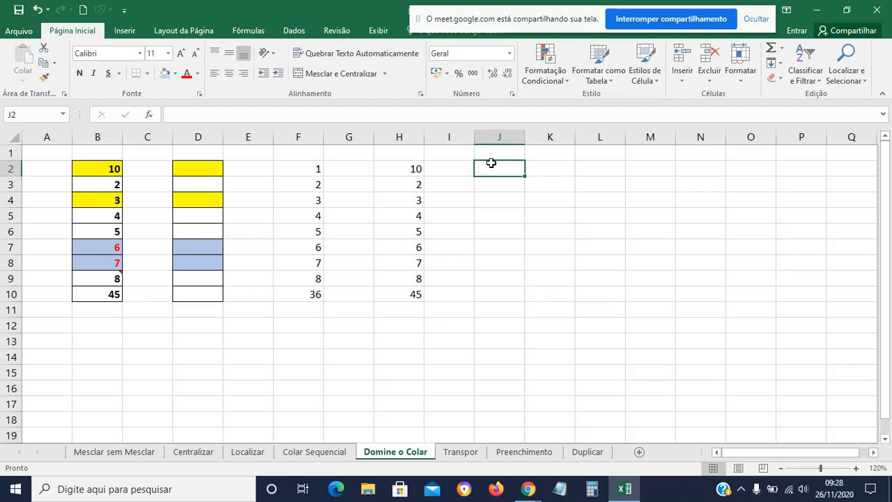
left_click_drag(76, 168, 101, 293)
key("ctrl+c")
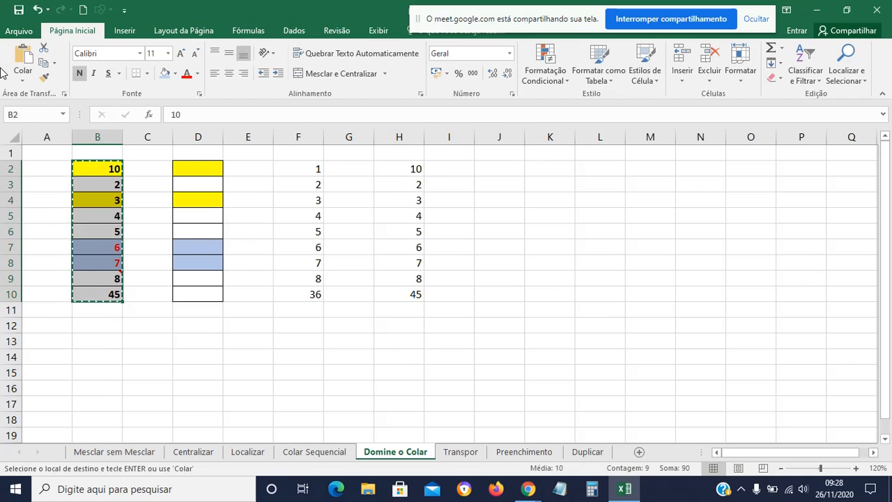
left_click(23, 78)
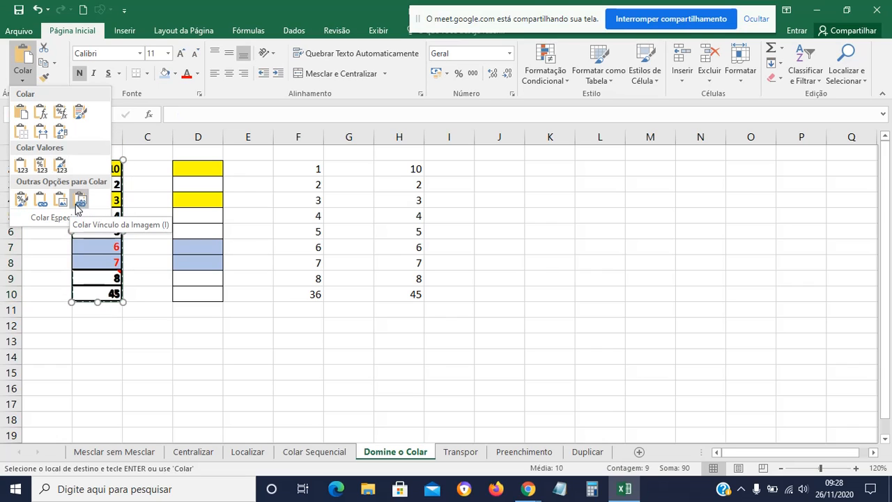
left_click(43, 218)
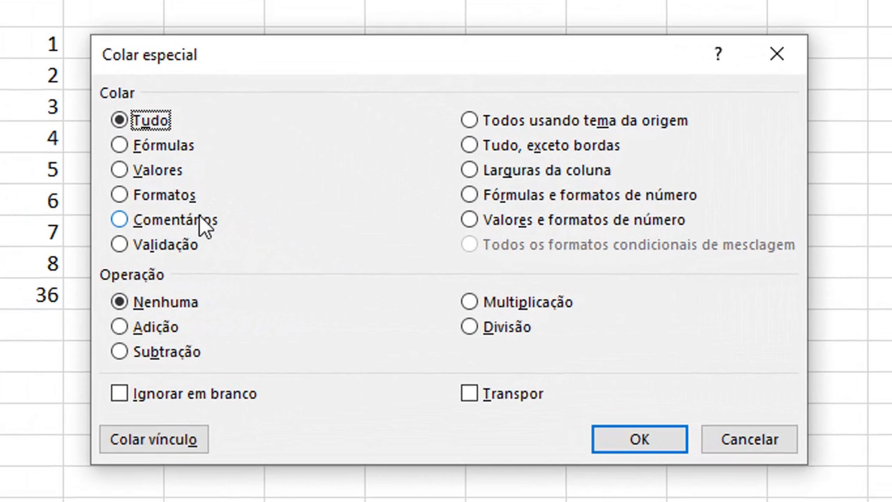
left_click(359, 250)
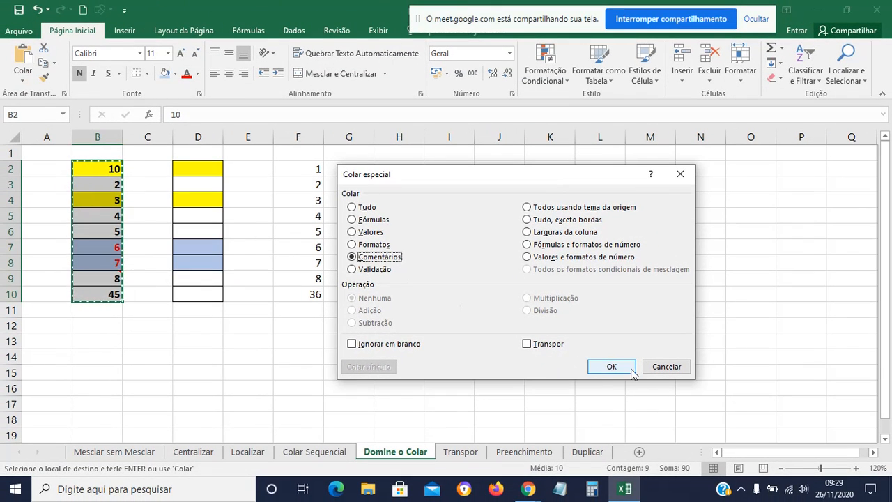
left_click(611, 367)
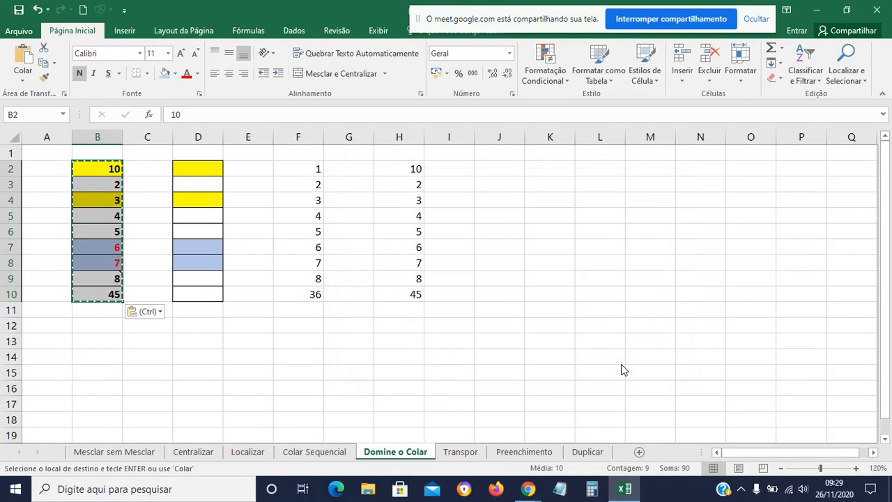
Paste only the comments (Comentários) of the copied cells starting at H2, and check the comment in H9.
left_click(397, 168)
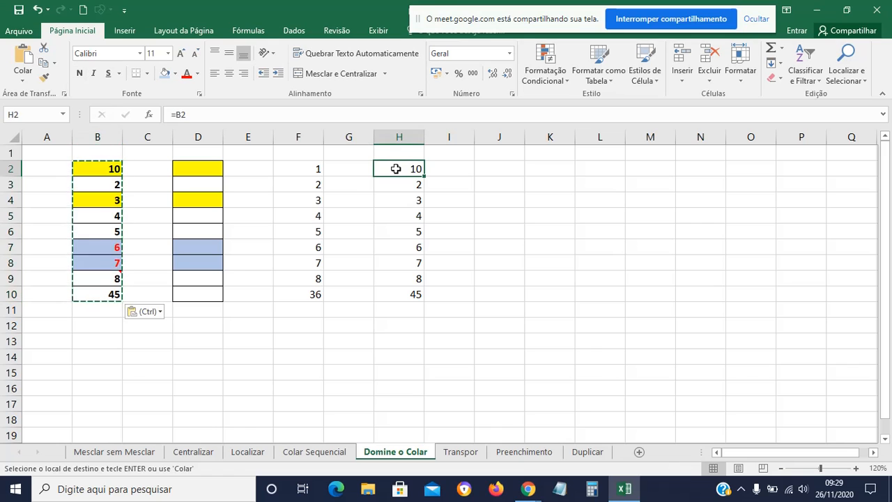
left_click(23, 76)
left_click(49, 217)
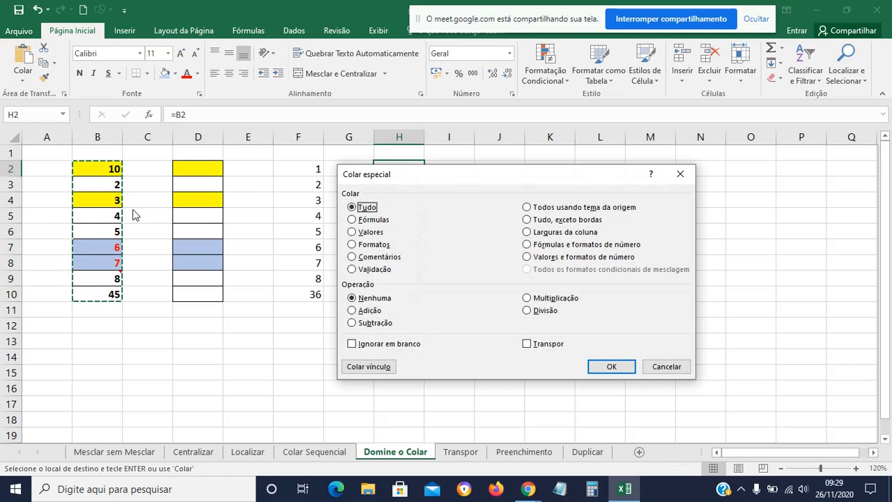
left_click(380, 258)
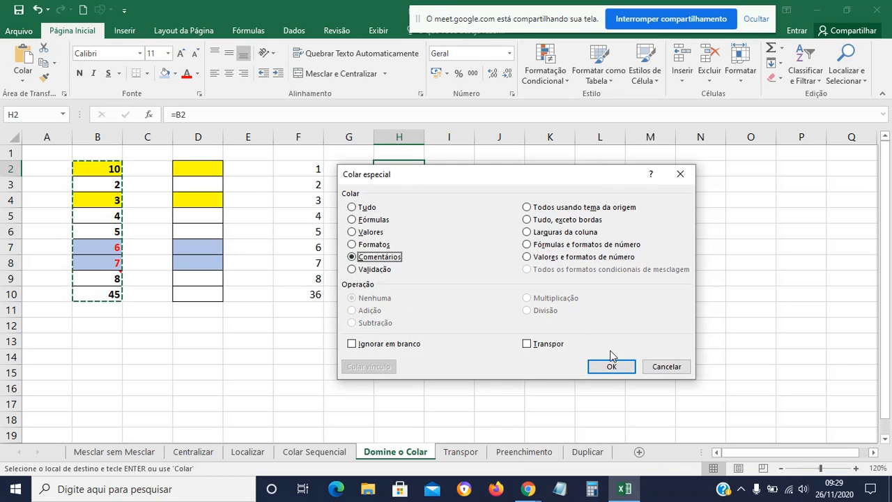
left_click(613, 367)
left_click(615, 371)
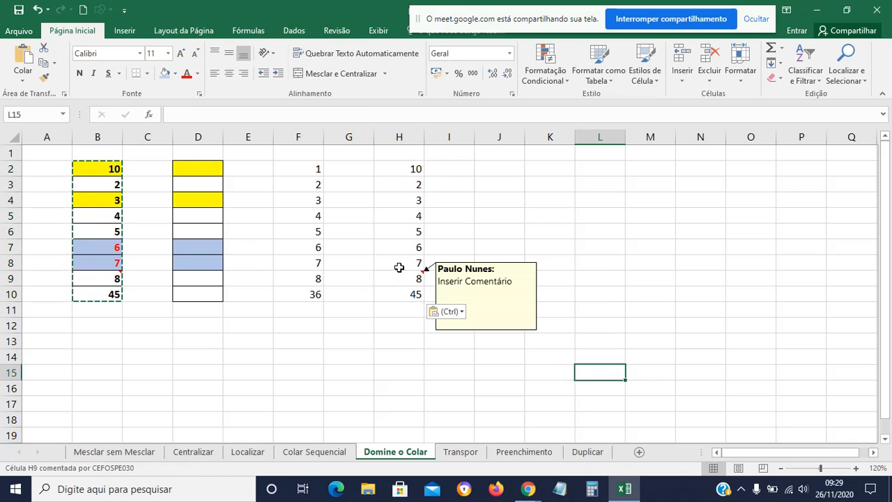
mouse_move(396, 277)
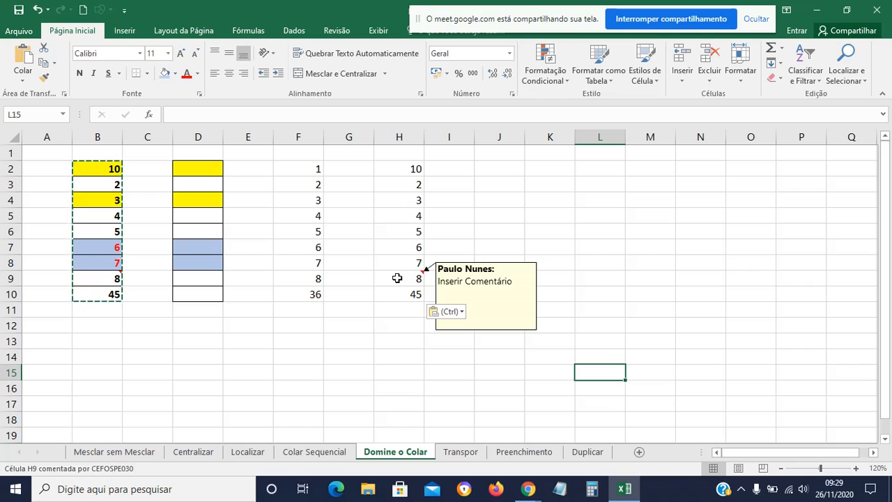
left_click(391, 374)
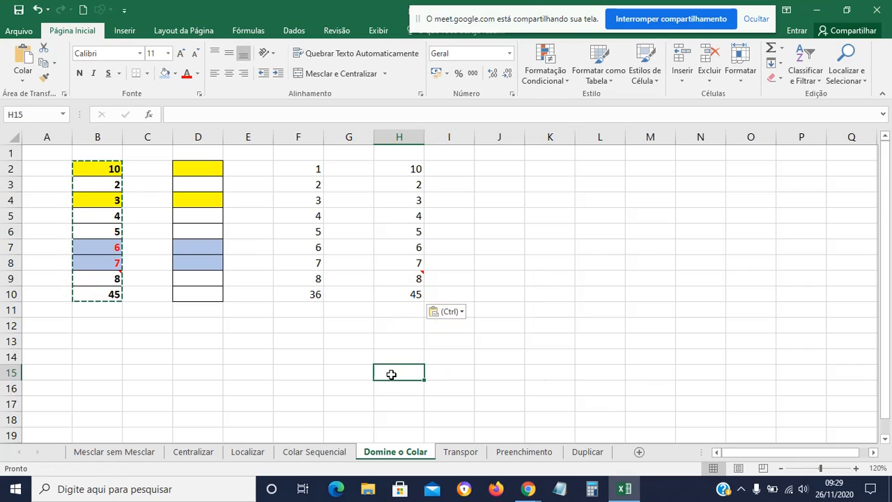
key("Escape")
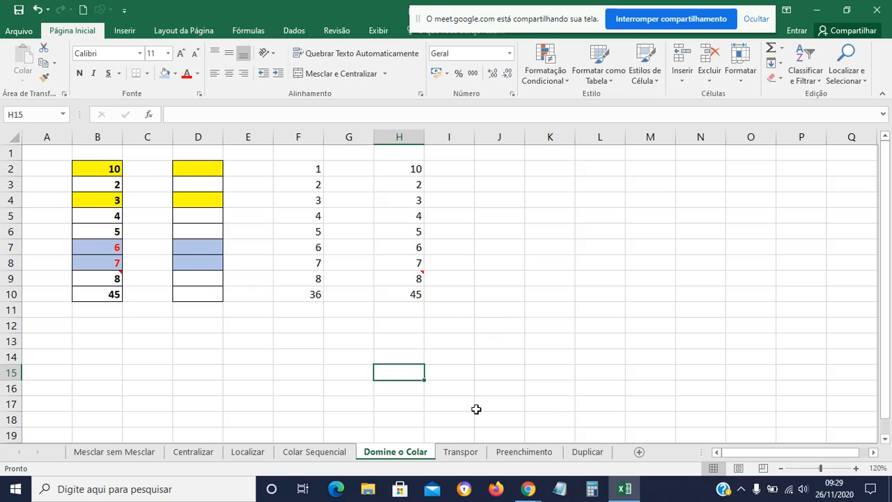
Open the Transpor sheet and examine its monthly expense values and item names.
left_click(459, 453)
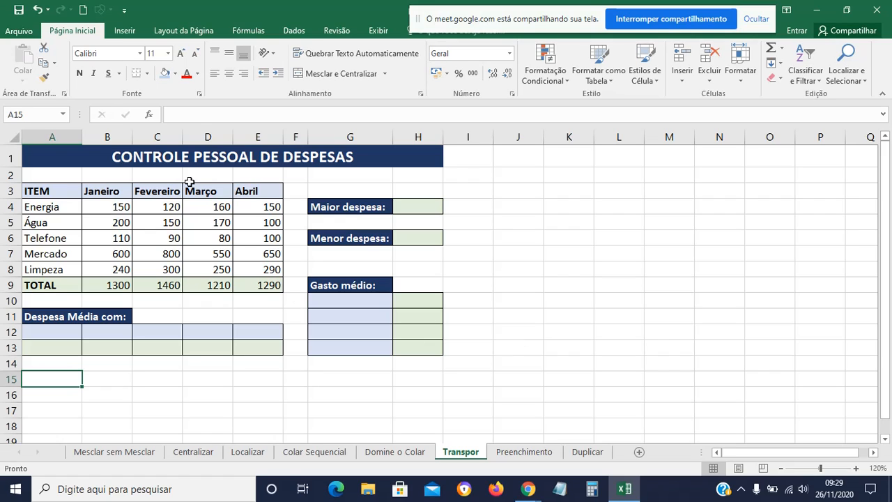
left_click_drag(115, 206, 265, 266)
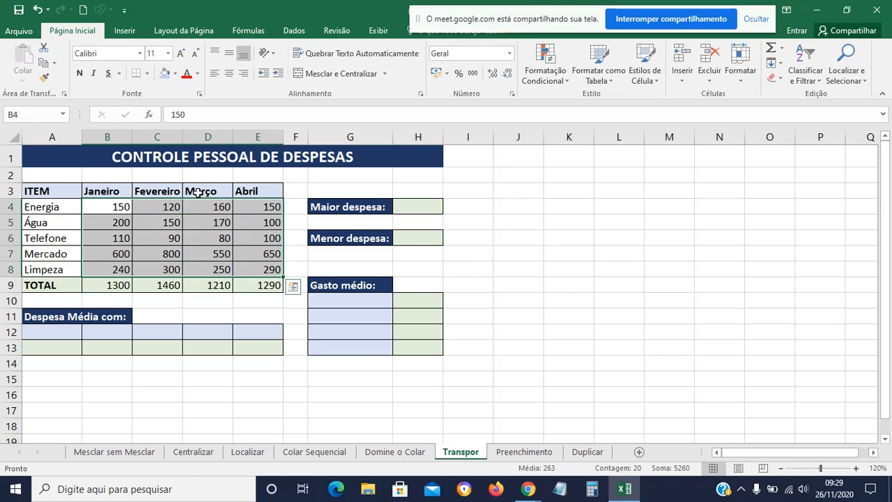
left_click_drag(70, 203, 60, 260)
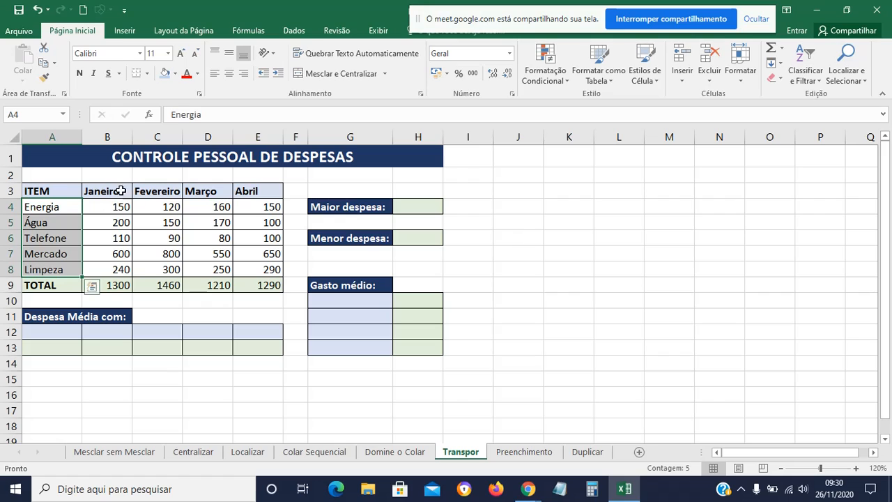
left_click(565, 242)
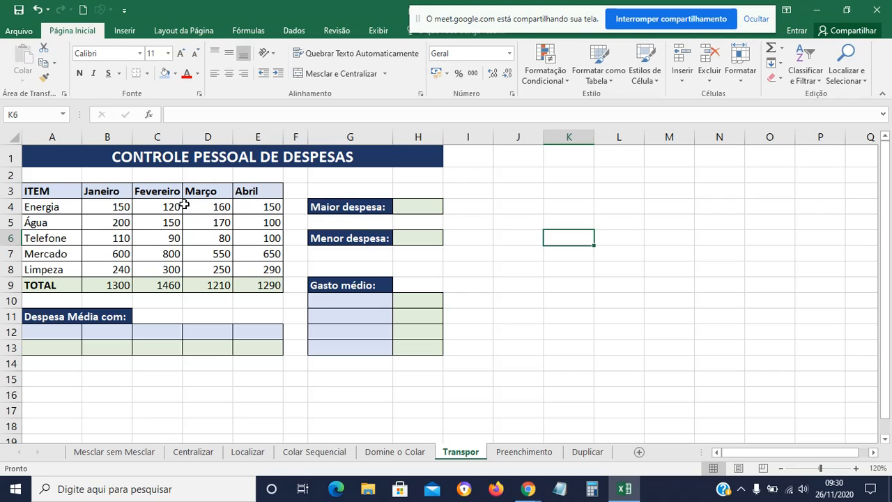
Examine the month headings in B3 to E3 and the empty cells G10 to G13 under Gasto médio.
left_click_drag(101, 186, 248, 187)
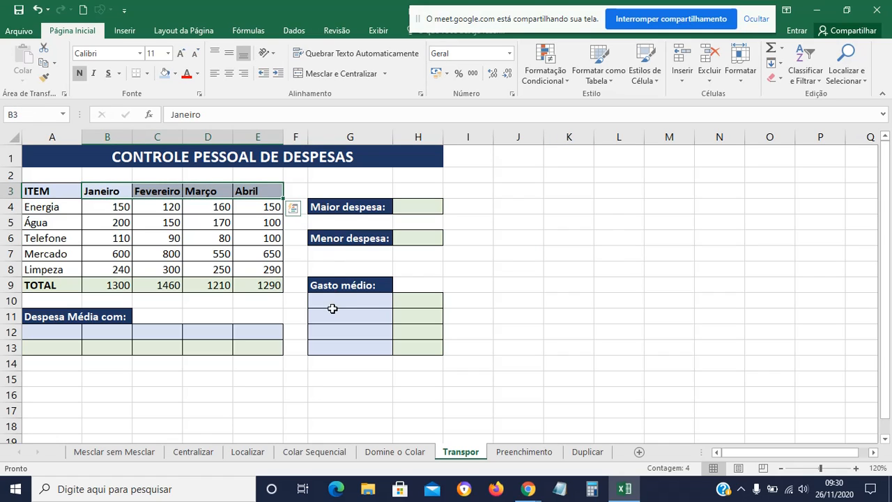
left_click_drag(334, 303, 333, 340)
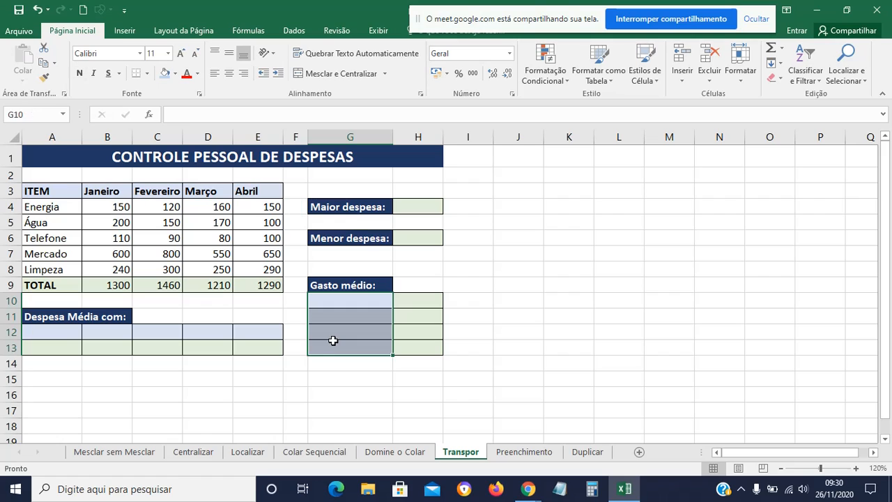
left_click(373, 386)
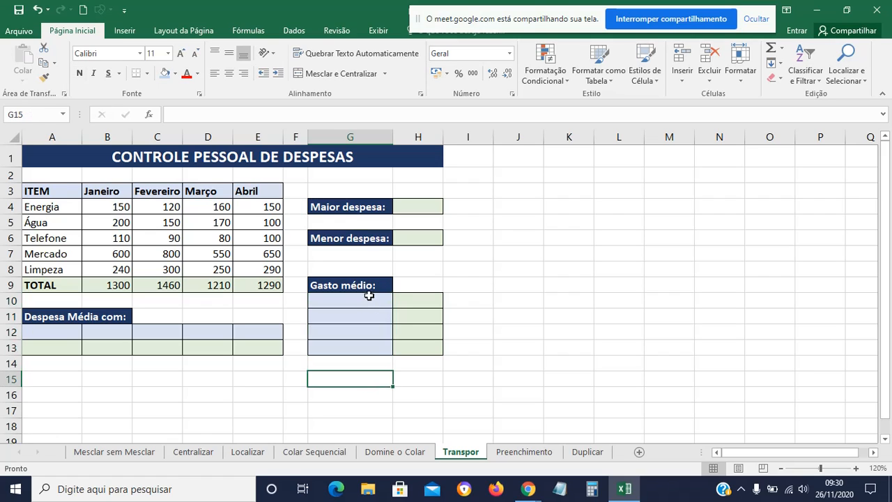
key("Up")
left_click(367, 301)
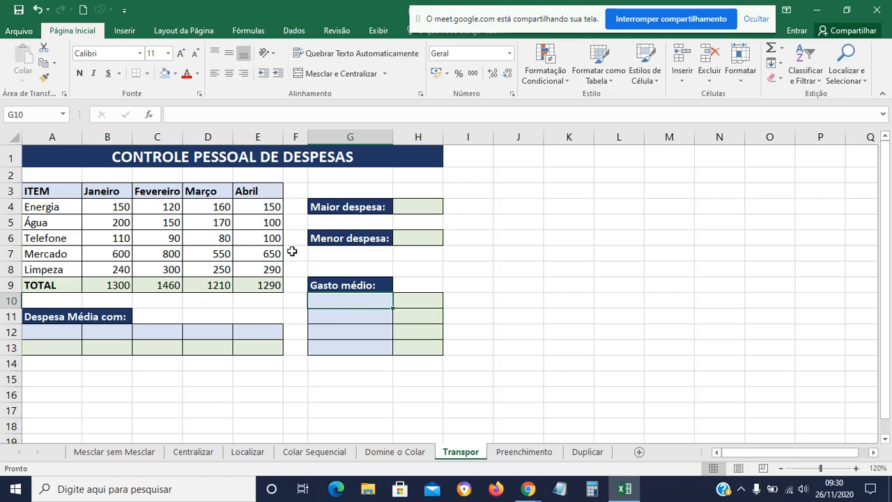
Copy the month headings in B3 to E3 and paste them transposed into G10 to G13 under Gasto médio.
left_click_drag(111, 190, 250, 196)
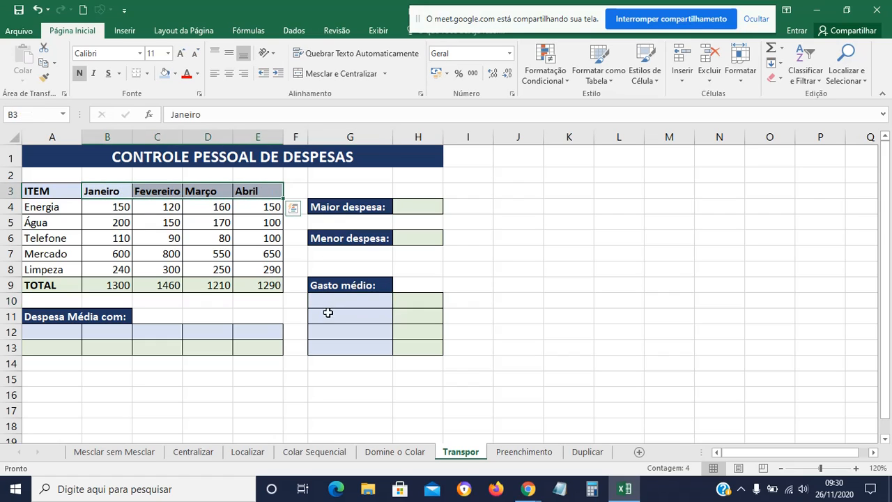
left_click_drag(335, 304, 329, 341)
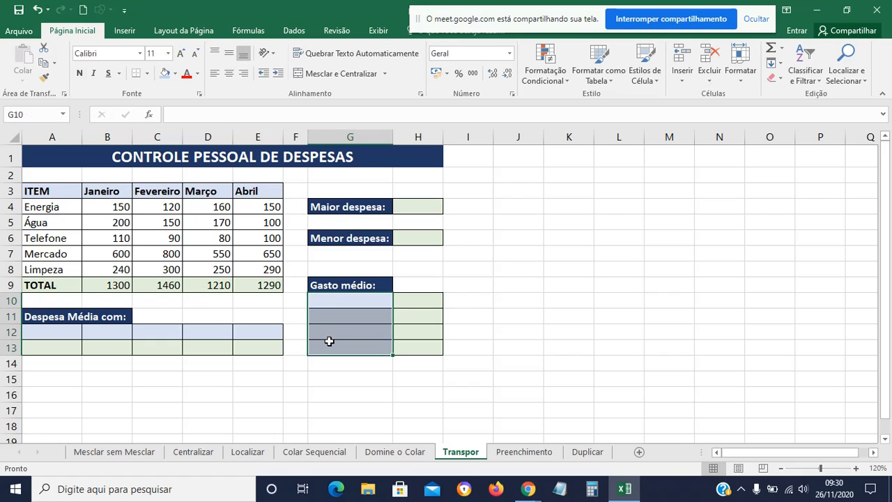
left_click_drag(106, 198, 261, 188)
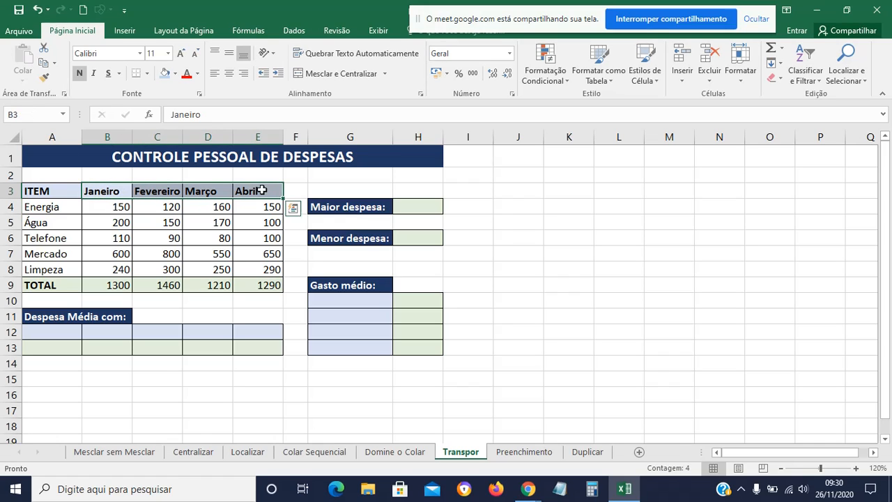
left_click(44, 62)
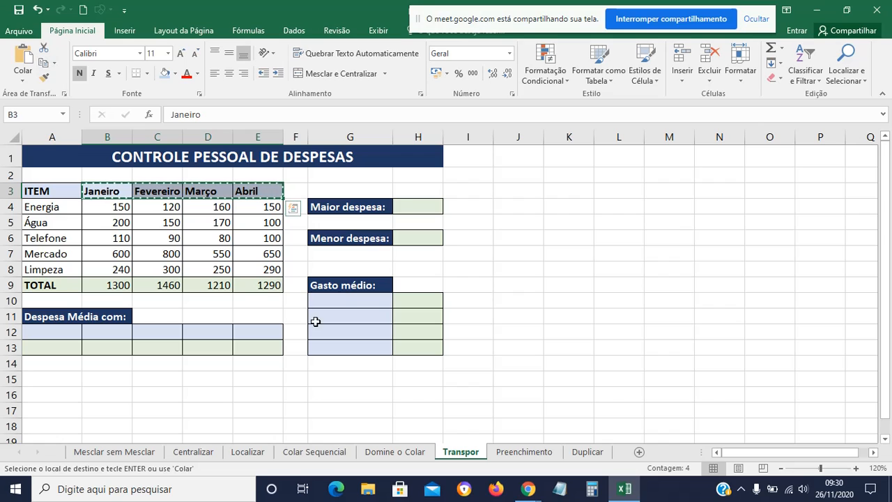
left_click(340, 300)
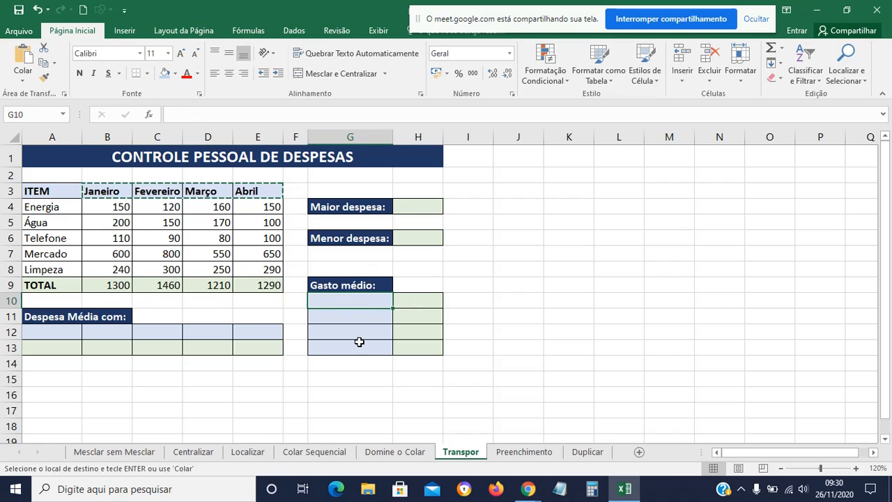
left_click(20, 81)
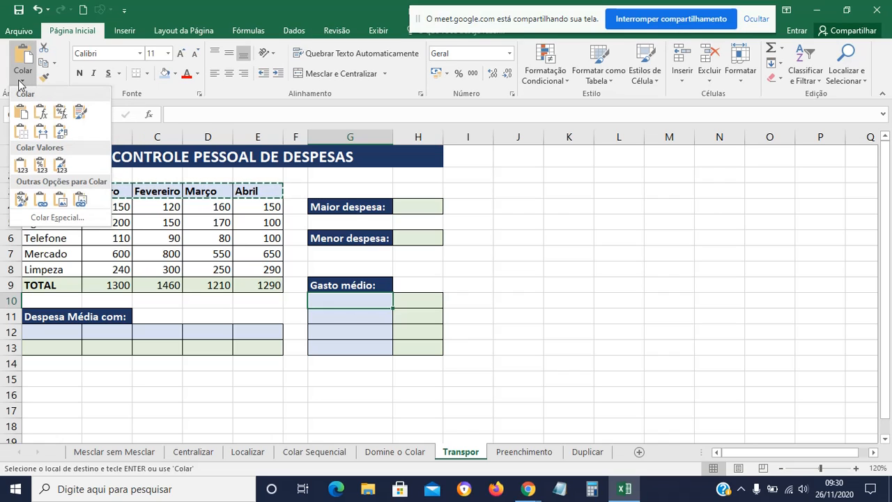
left_click(61, 134)
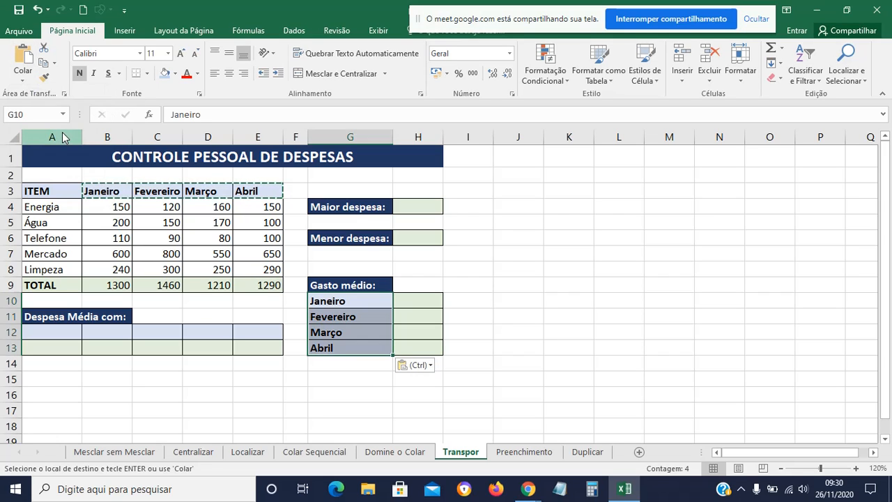
left_click(225, 400)
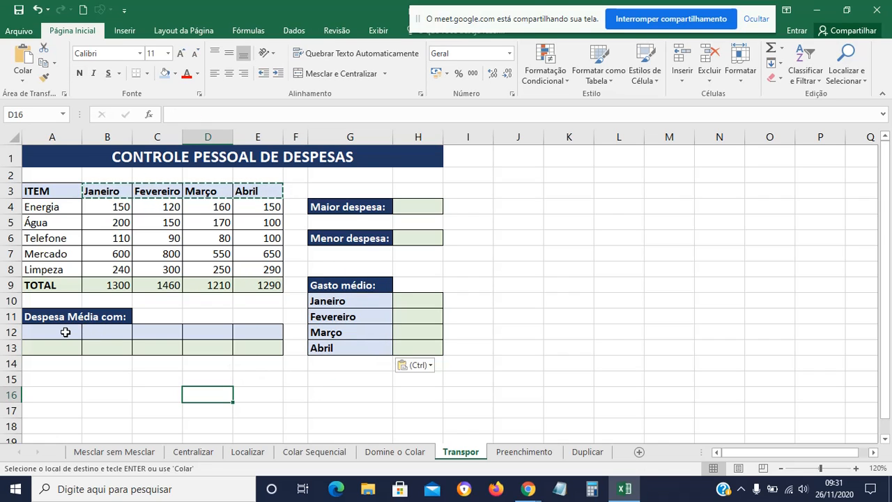
key("Escape")
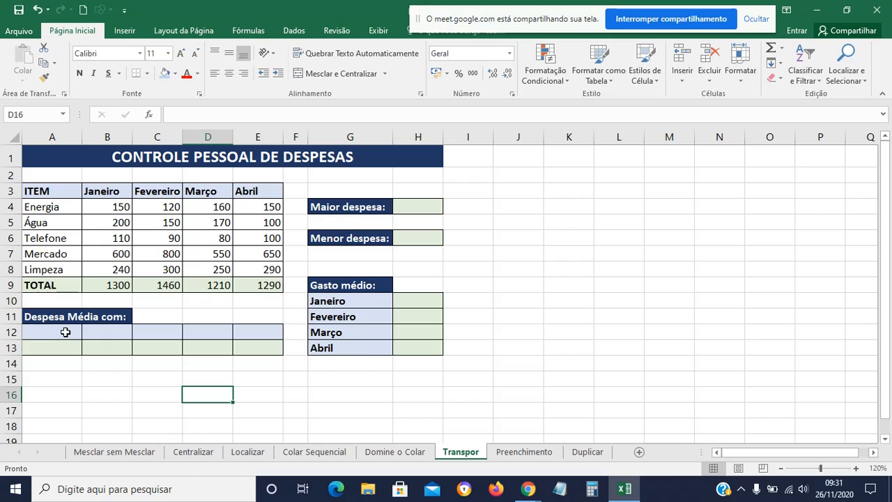
Copy the item names in A4 to A8 and paste them transposed into A12 to E12 under Despesa Média com.
left_click_drag(67, 209, 57, 270)
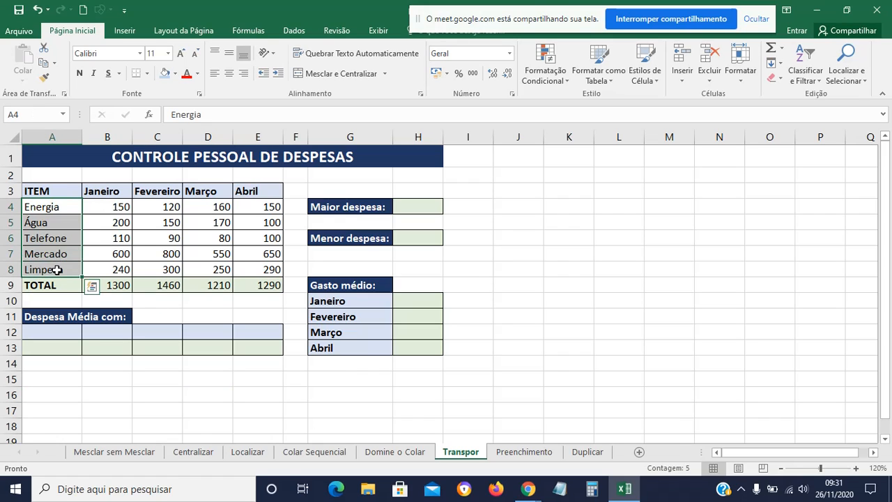
left_click(45, 62)
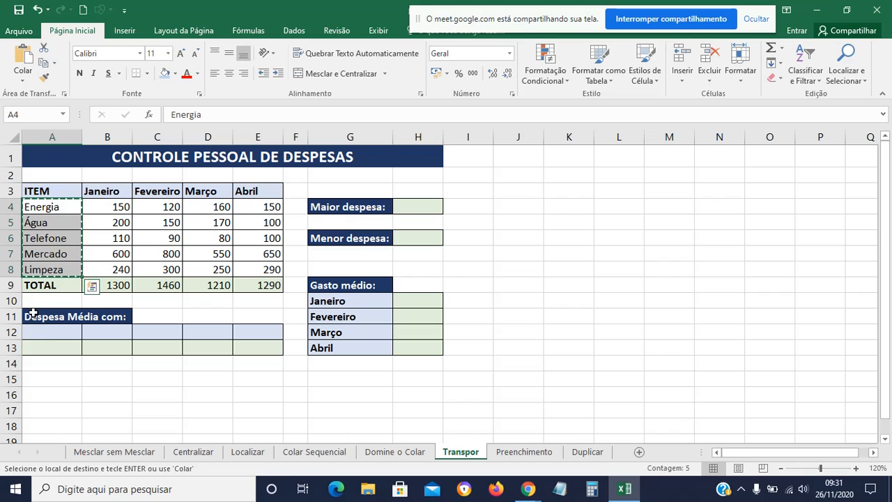
left_click(39, 335)
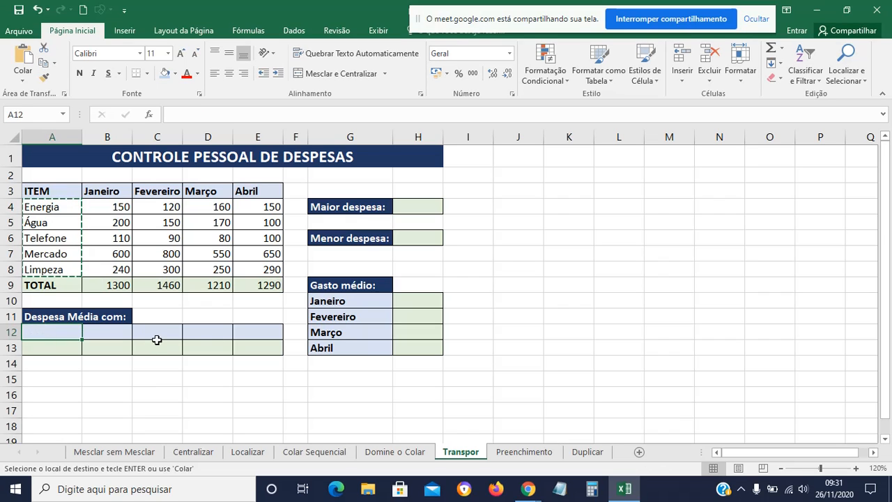
left_click(27, 80)
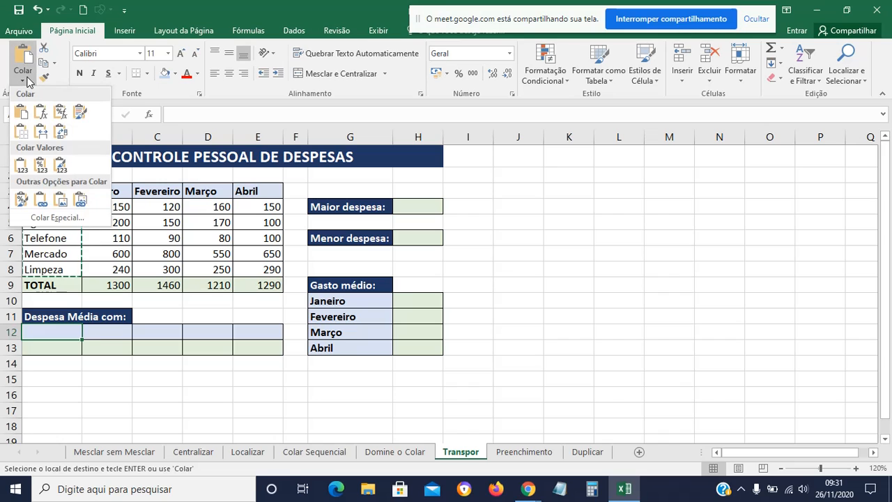
left_click(61, 138)
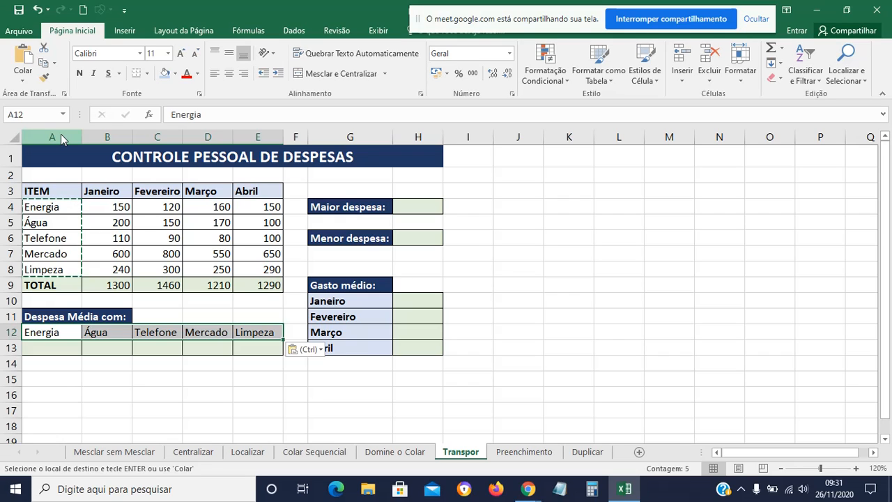
left_click(629, 333)
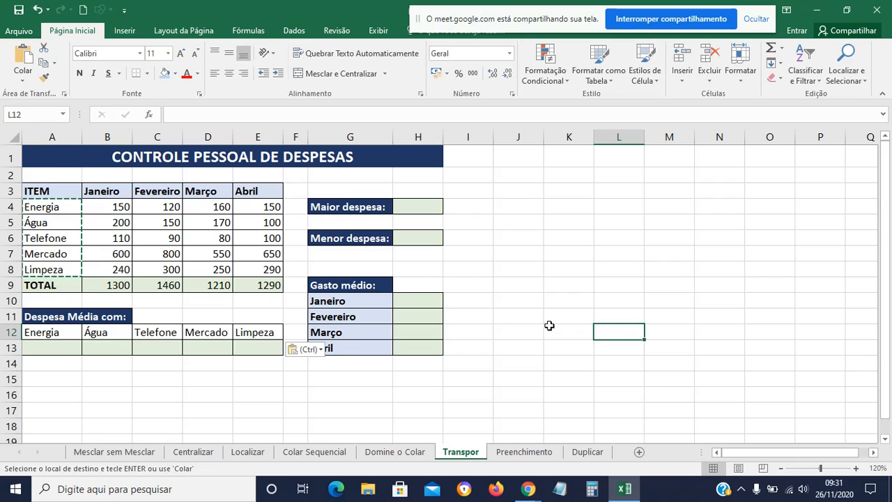
Open the Preenchimento sheet and fill the text Copiar from C1 down to C8.
left_click(518, 453)
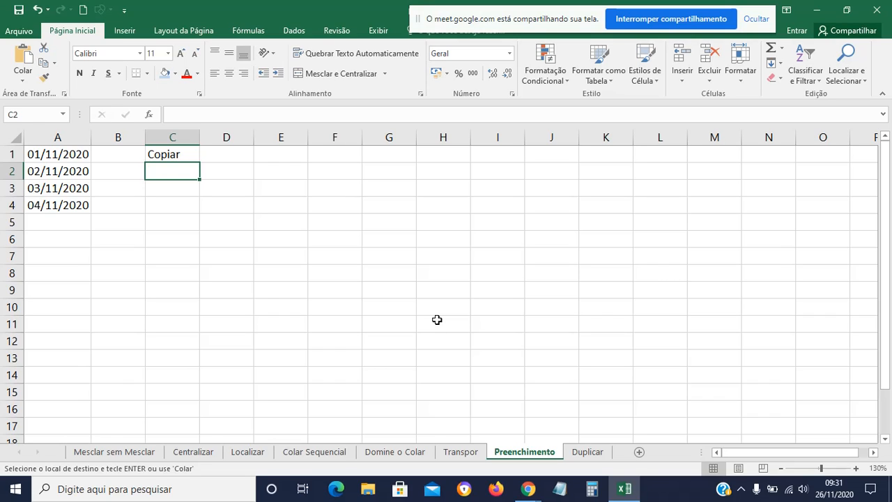
left_click(174, 154)
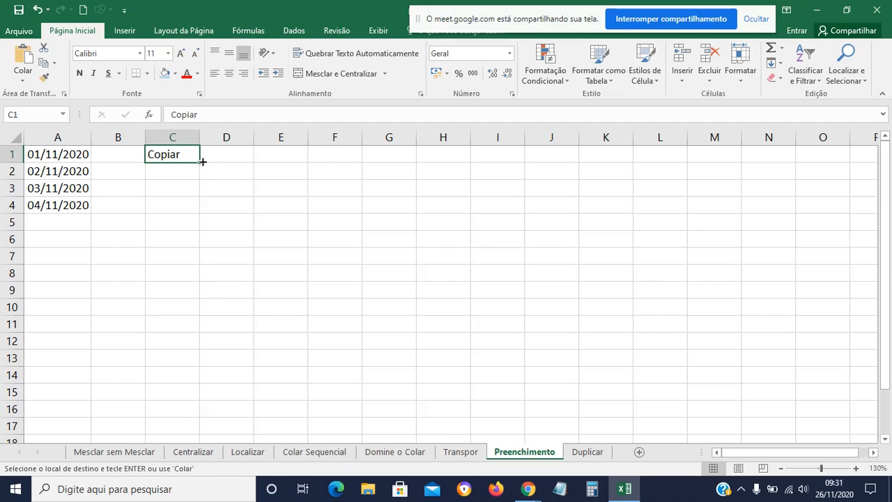
left_click_drag(202, 161, 195, 275)
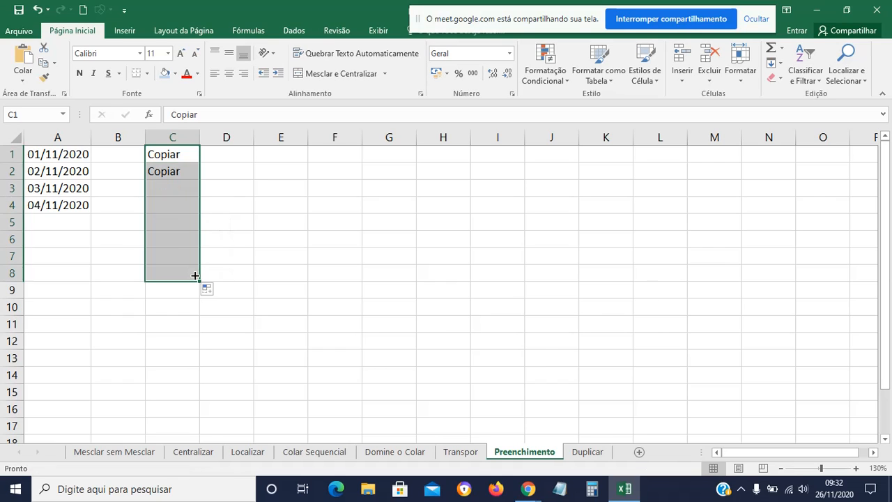
Enter Tri 1 in D1 and autofill the series down to D4.
left_click(245, 154)
type("TR")
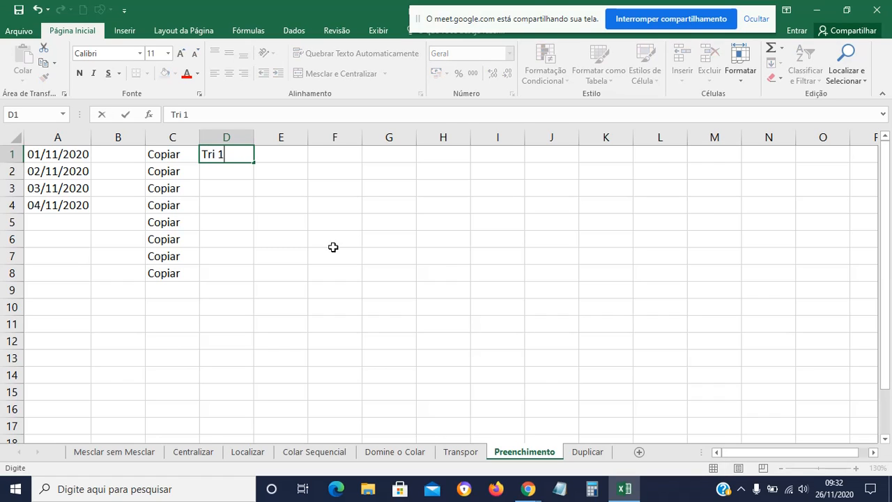
key("Return")
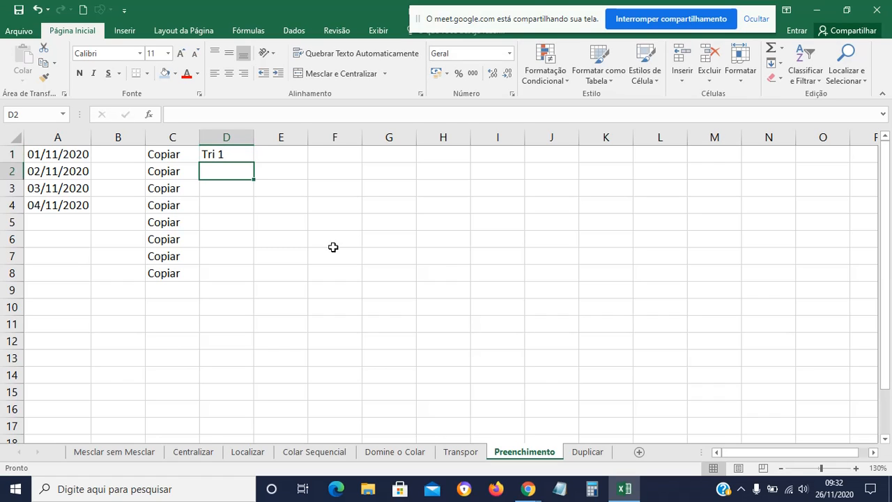
left_click(234, 155)
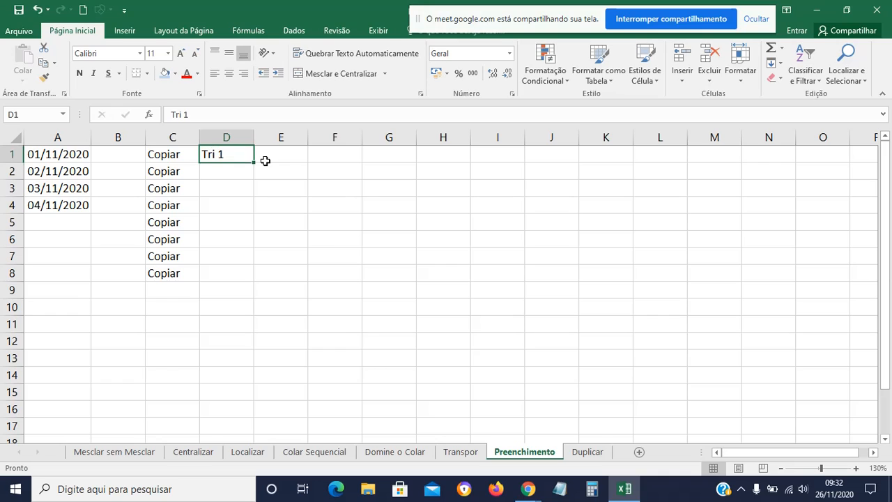
left_click_drag(256, 163, 249, 212)
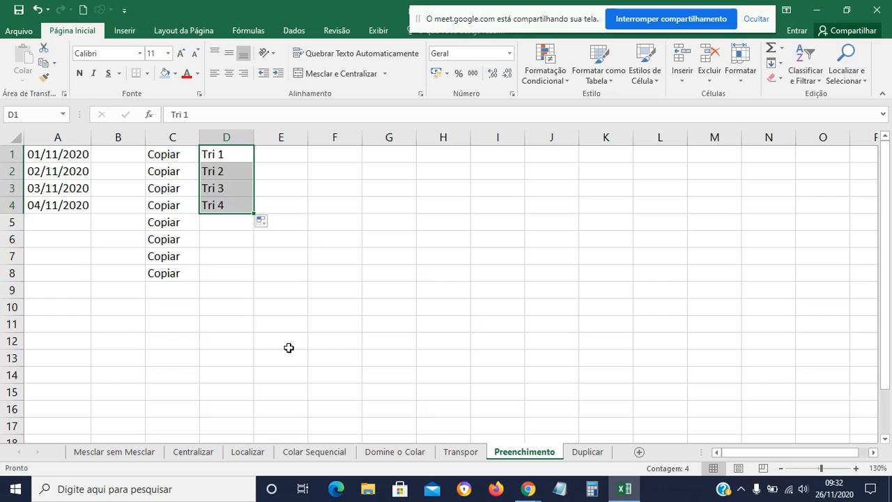
left_click(288, 347)
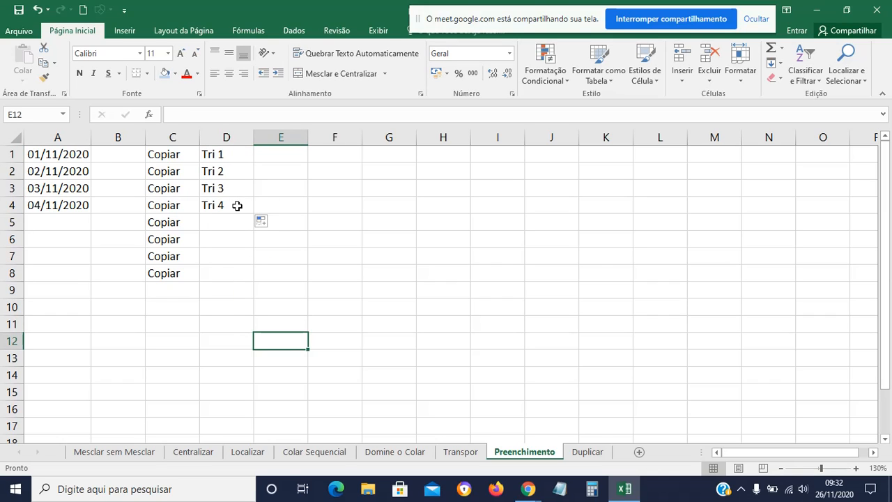
Enter 1º mês in E1 and autofill the series down to E8.
left_click(282, 155)
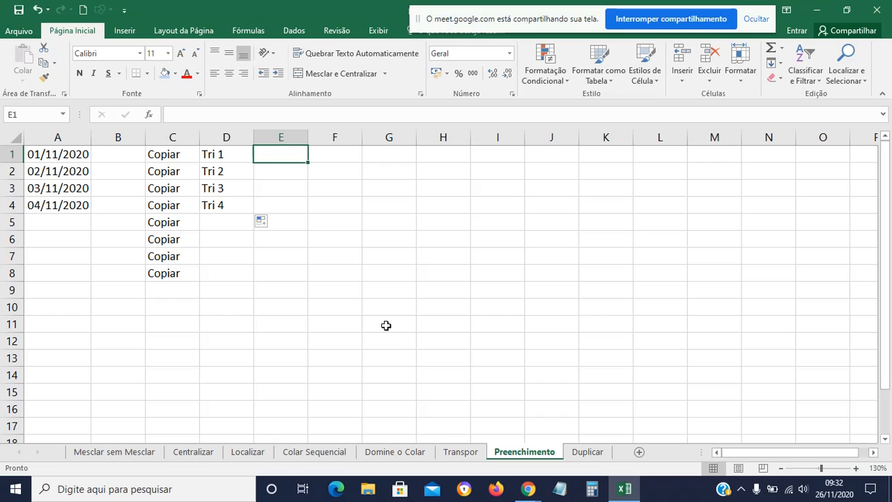
type("1º")
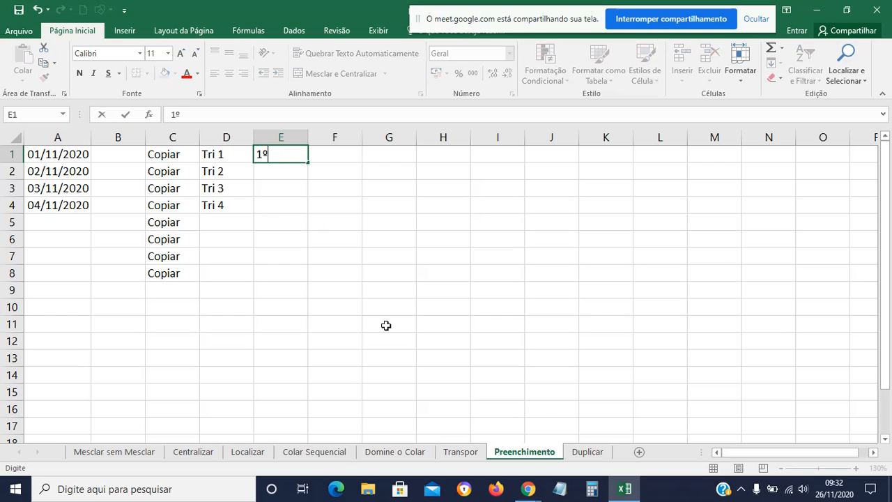
type(" mês")
key("Return")
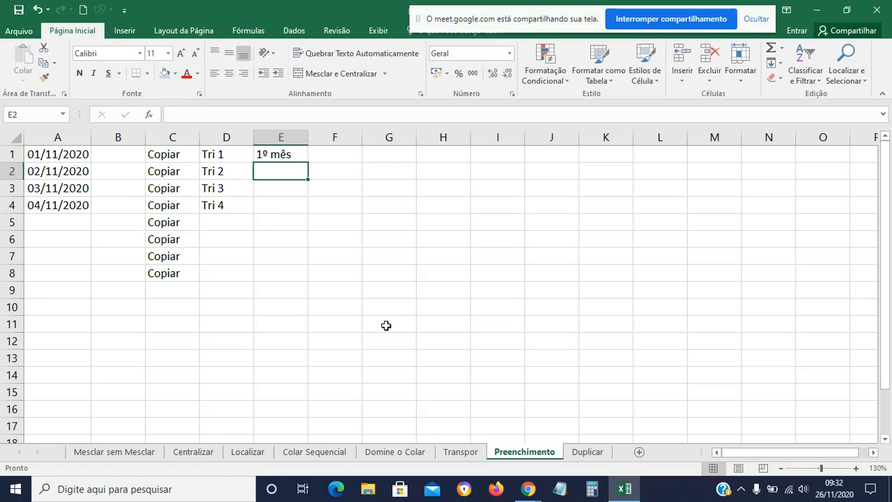
left_click(295, 154)
left_click_drag(308, 163, 307, 290)
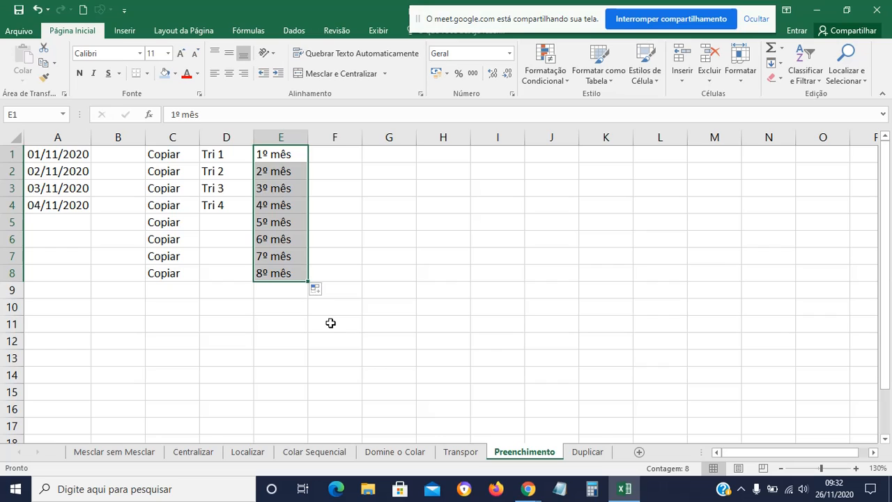
left_click(330, 323)
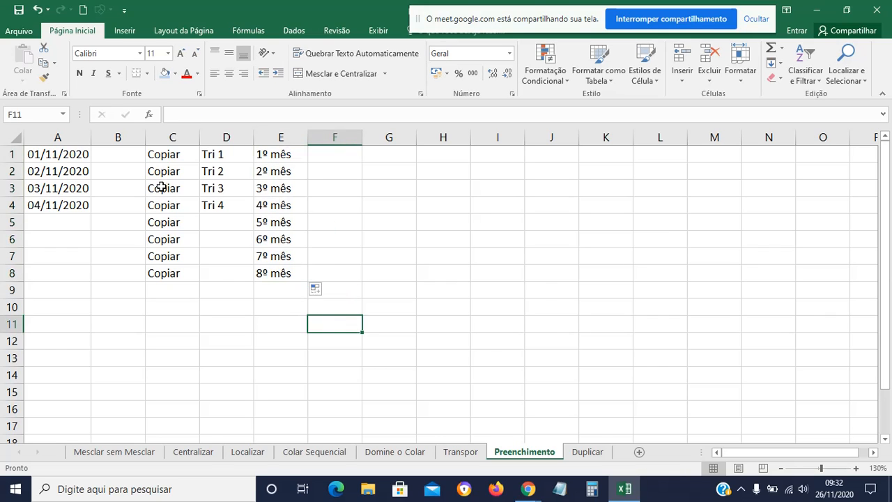
Move the filled block C1 to E8 so that it starts at L2.
left_click(170, 154)
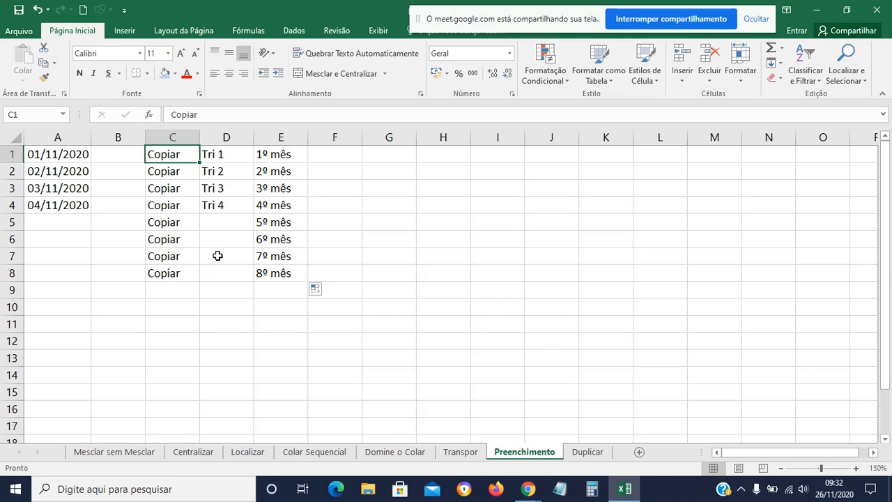
left_click(223, 331)
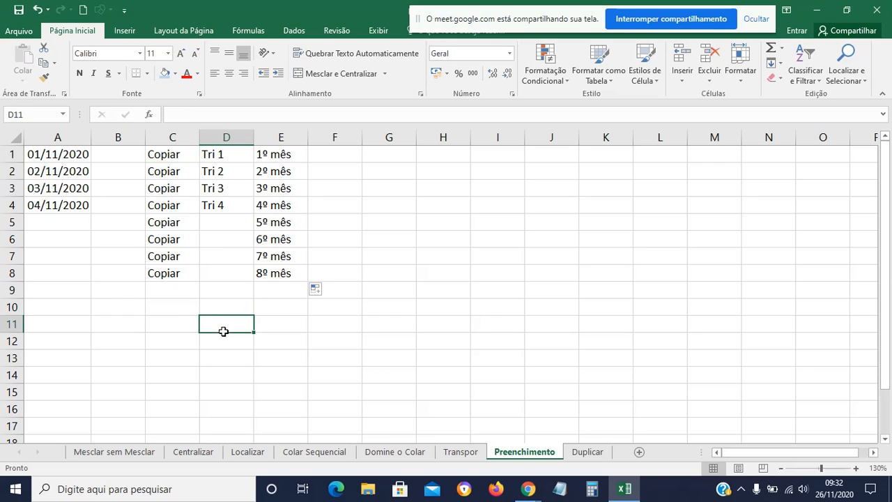
left_click_drag(151, 149, 749, 292)
left_click(428, 236)
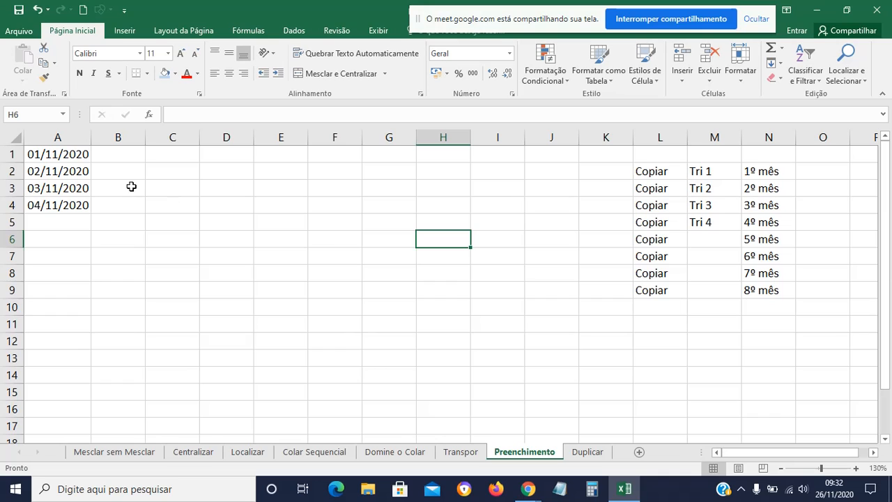
Autofill the date in A1 down to A13 and undo the fill.
left_click(71, 154)
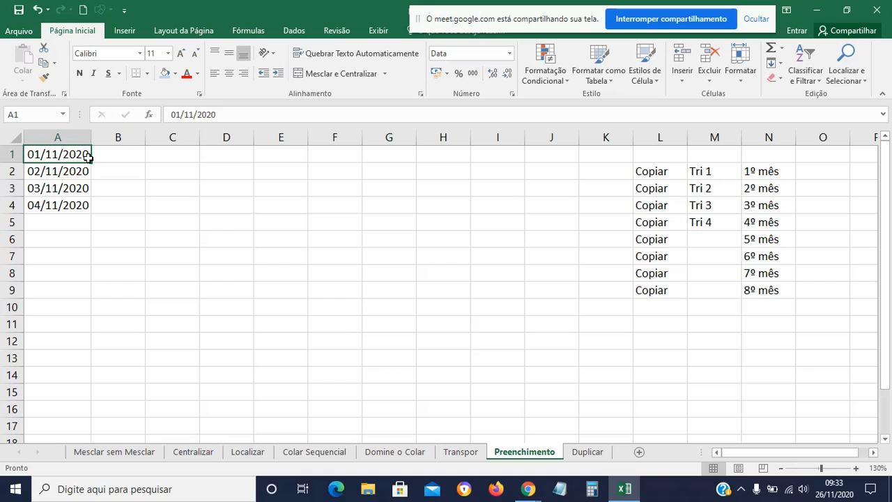
left_click_drag(90, 162, 89, 370)
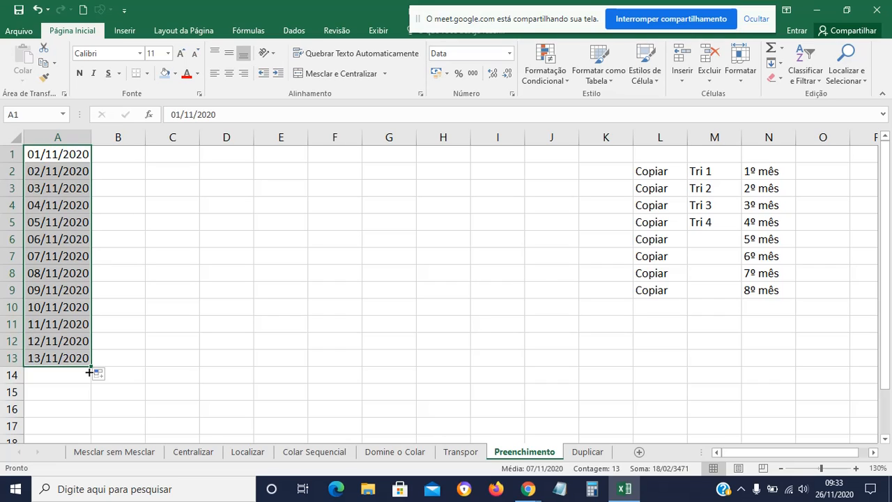
key("ctrl+z")
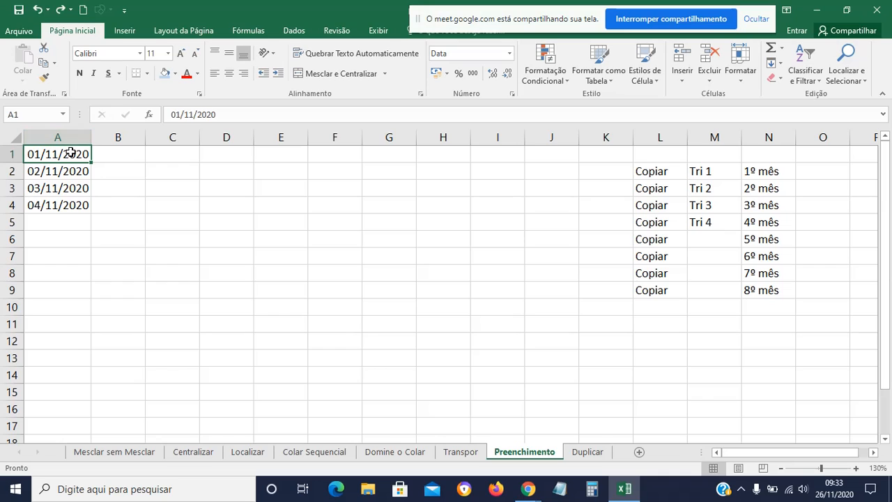
Fill the dates in A1 to A4 down to A12 with Preencher meses, examine the result and undo the fill.
left_click_drag(70, 152, 66, 202)
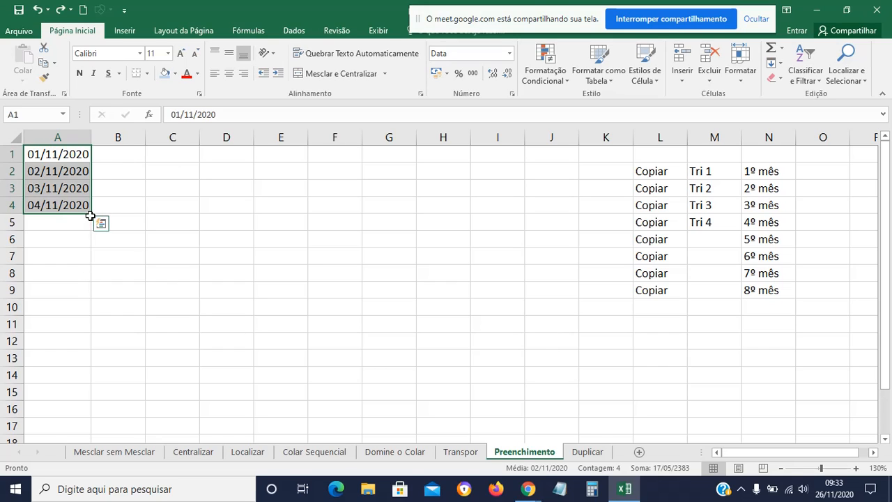
left_click_drag(90, 216, 93, 348)
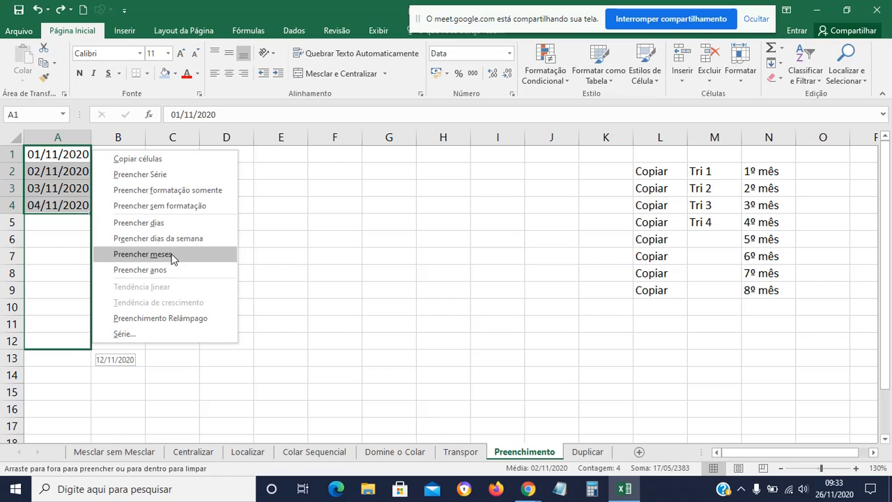
left_click(142, 254)
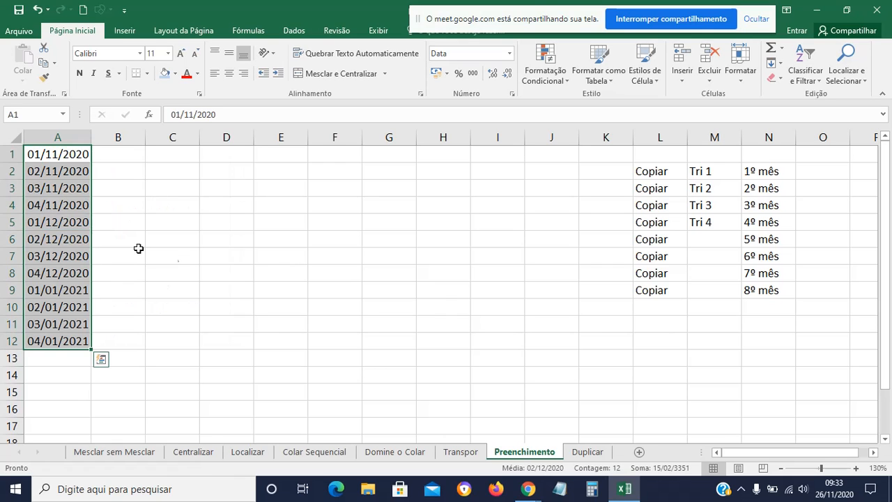
left_click_drag(41, 153, 42, 278)
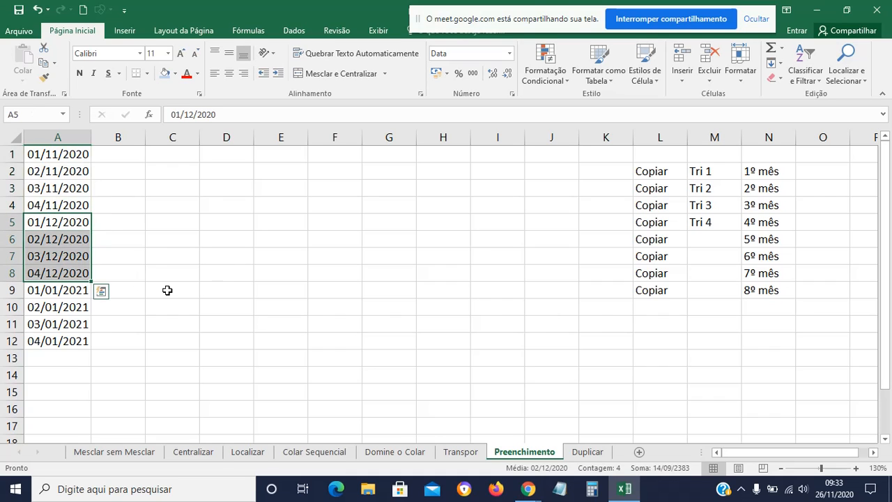
left_click_drag(43, 293, 48, 353)
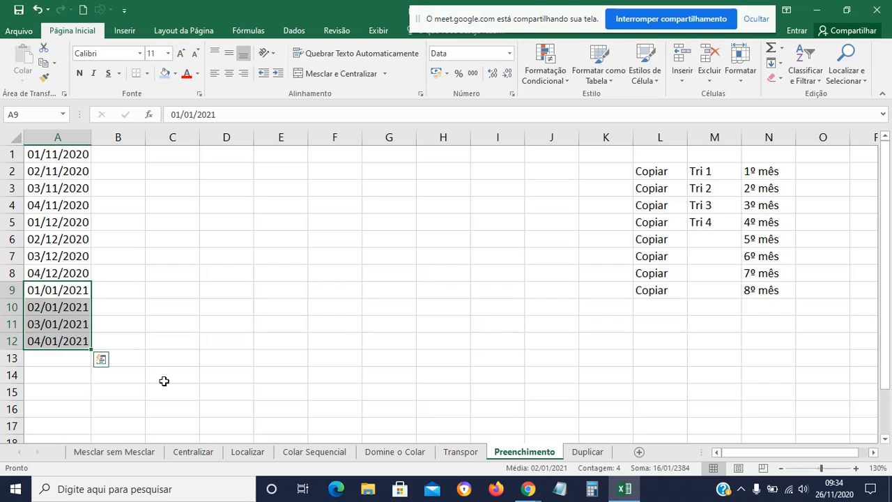
key("ctrl+z")
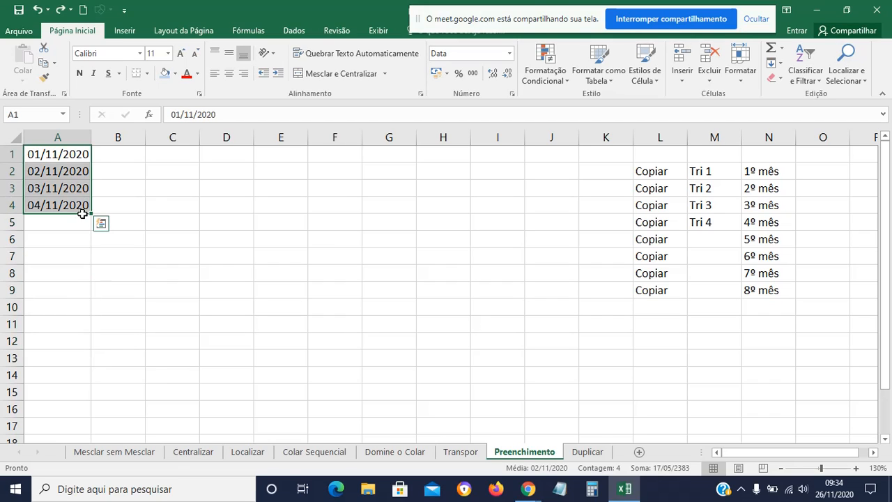
Fill the dates in A1 to A4 down to A12 with Preencher anos.
left_click_drag(90, 215, 78, 348)
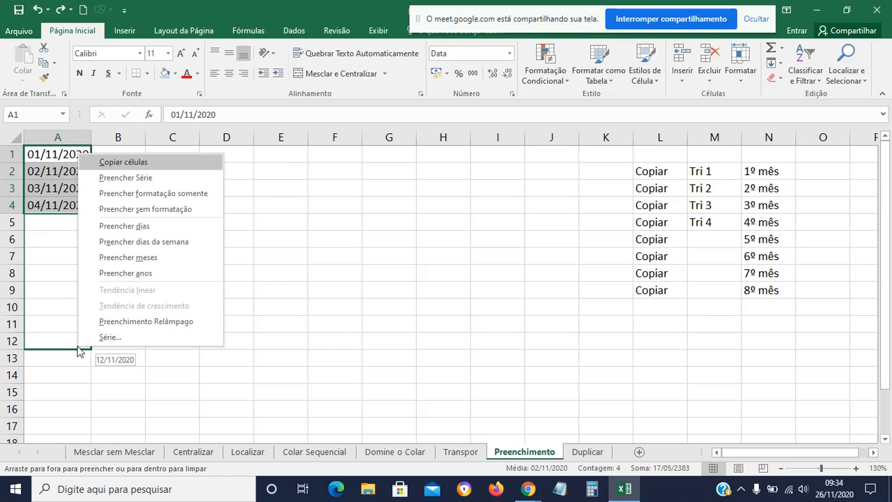
left_click(171, 274)
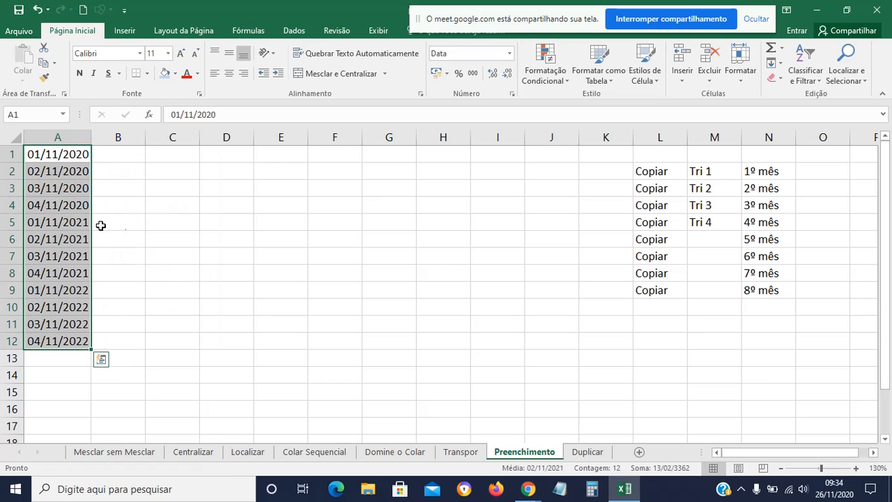
left_click_drag(52, 221, 56, 341)
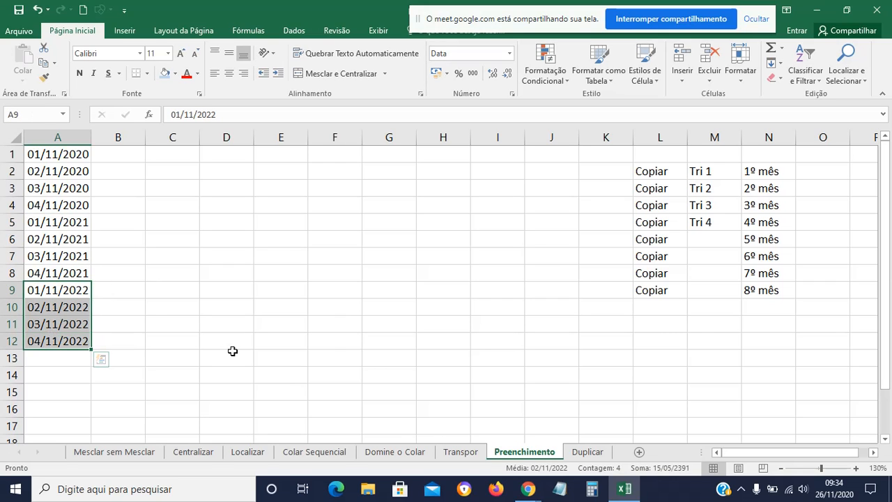
left_click(232, 351)
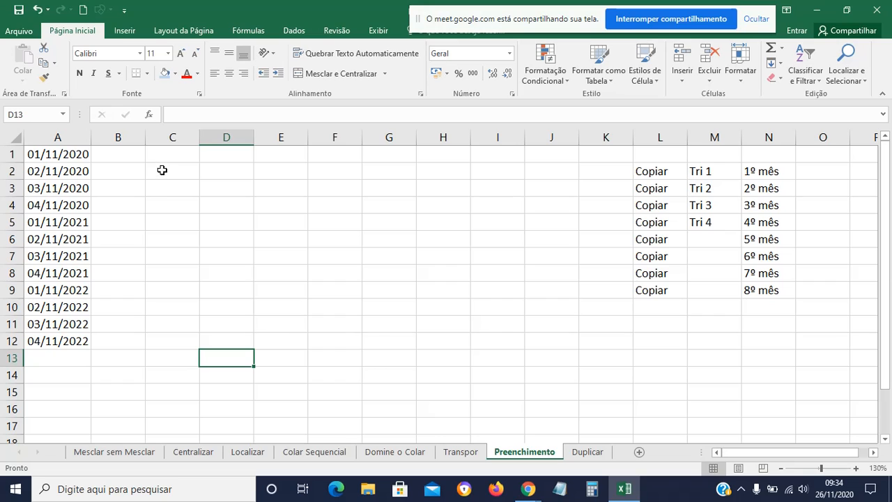
Copy the dates in A1 to A4 to D1 and widen column D to show them in full.
left_click(71, 153)
left_click(68, 199, "shift")
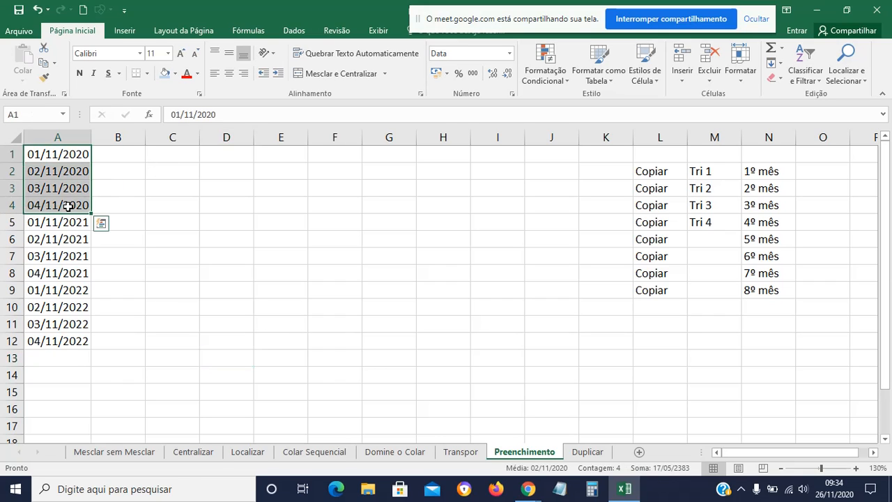
key("ctrl+c")
left_click(211, 157)
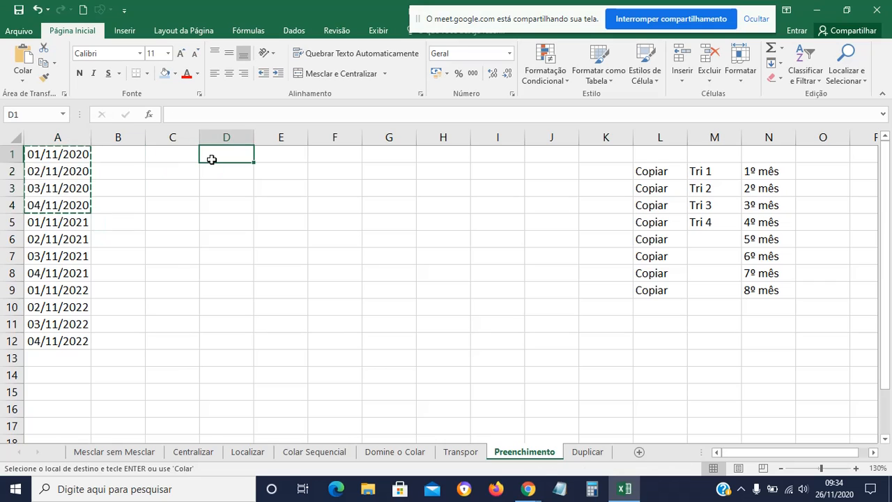
key("ctrl+v")
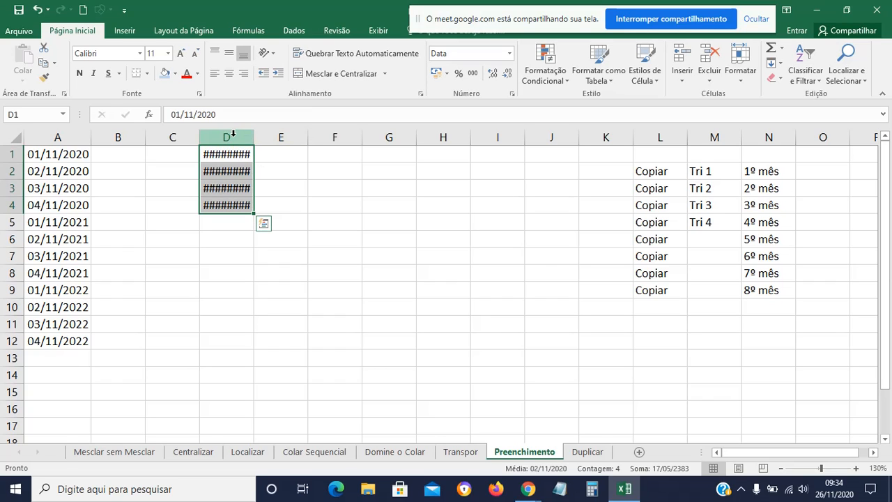
left_click_drag(254, 135, 237, 202)
left_click(247, 286)
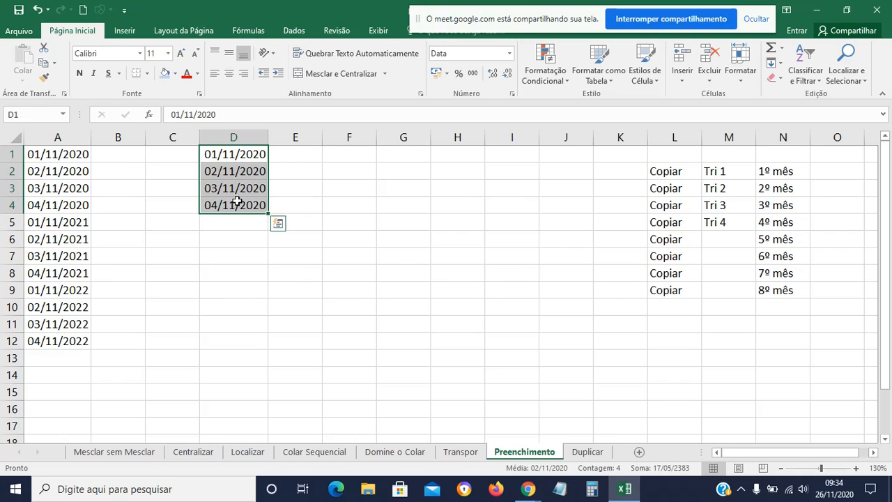
Fill the dates in D1 to D4 down to D13 with Preencher dias da semana.
left_click_drag(271, 214, 265, 380)
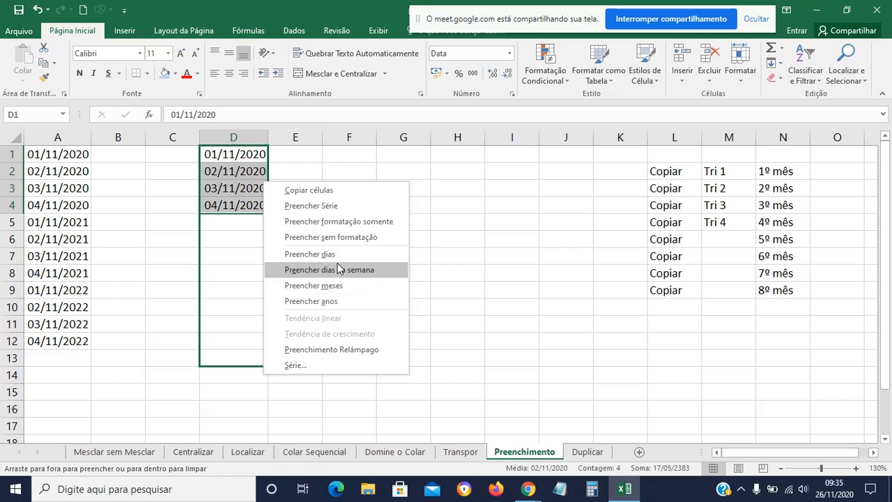
left_click(356, 269)
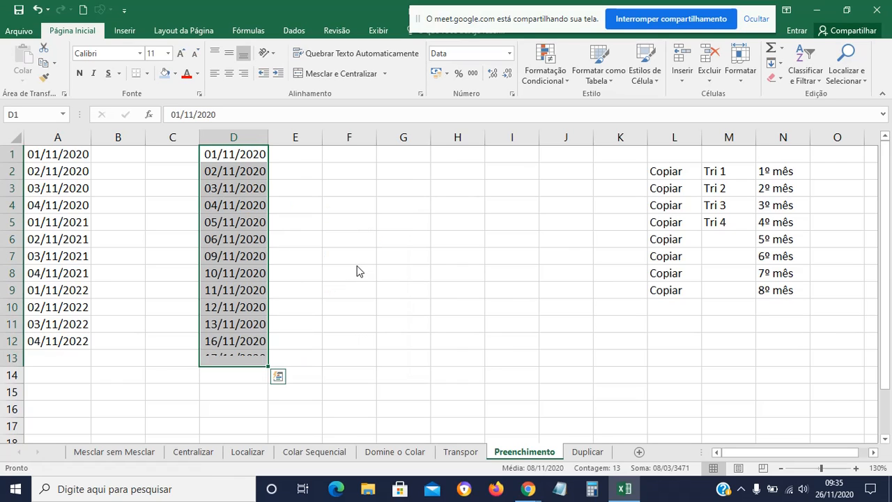
left_click(356, 265)
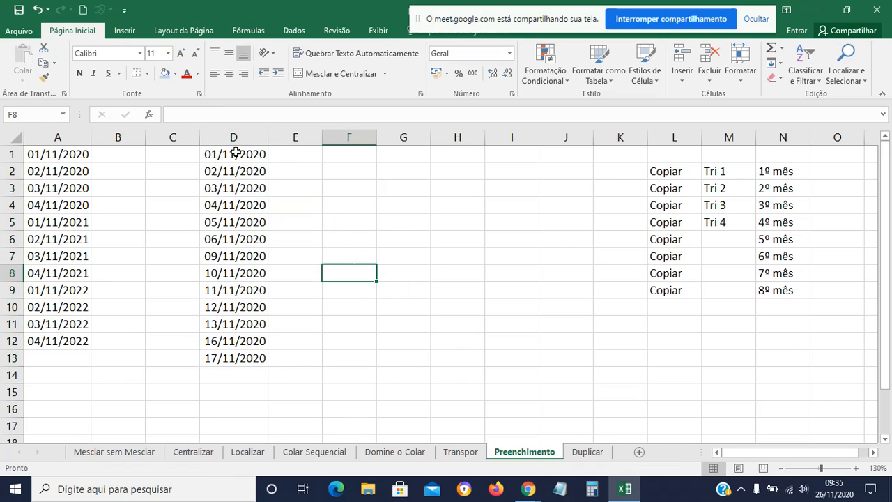
Compare the weekday-filled dates in column D with the system calendar for November 2020.
left_click_drag(235, 149, 235, 236)
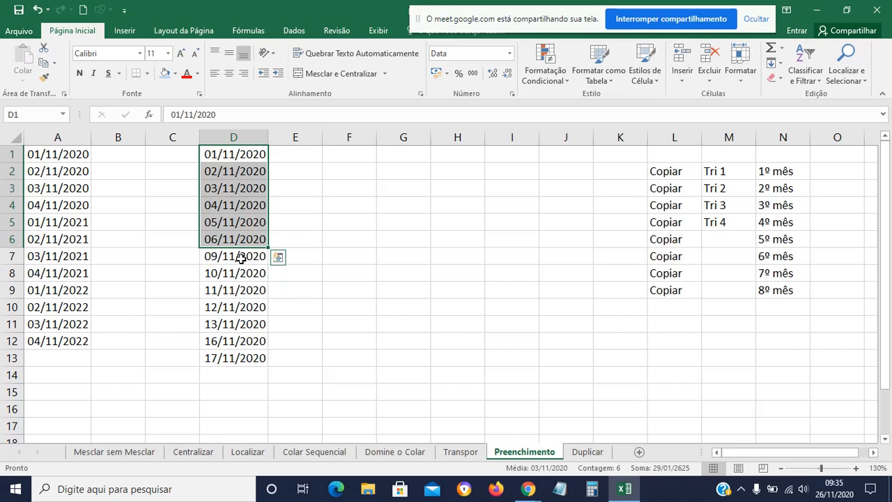
left_click_drag(240, 257, 244, 325)
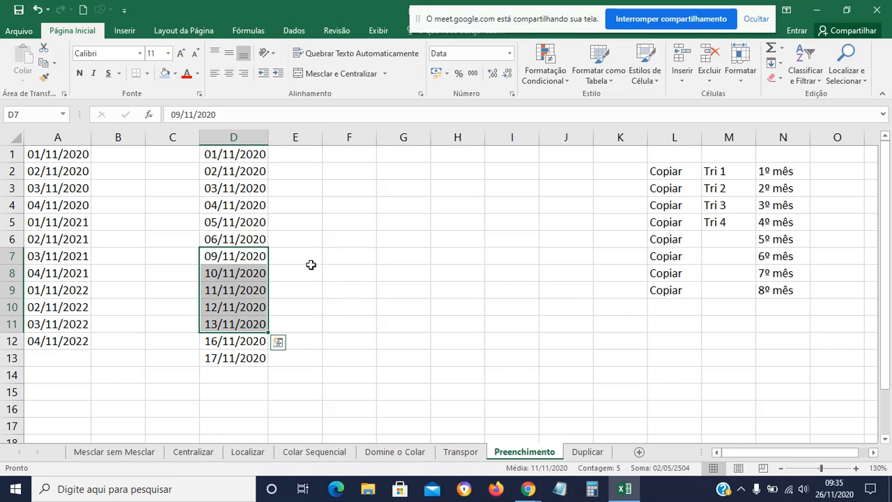
left_click(339, 257)
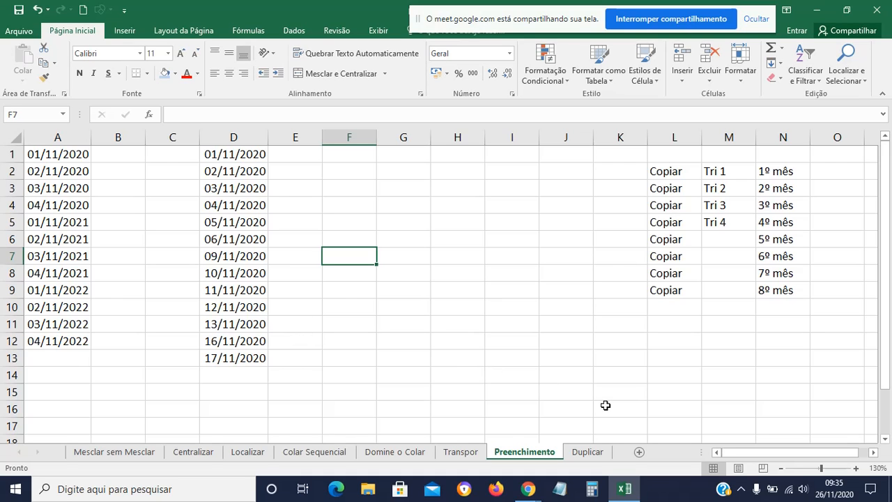
left_click(834, 493)
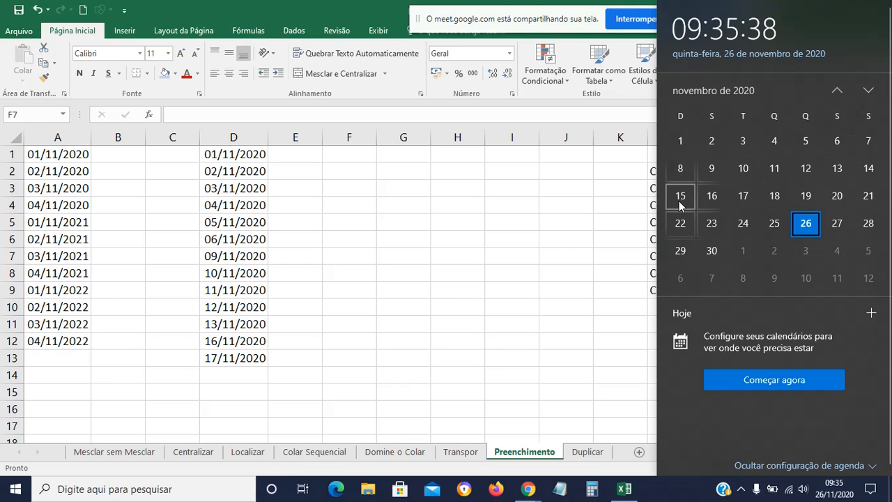
left_click(446, 308)
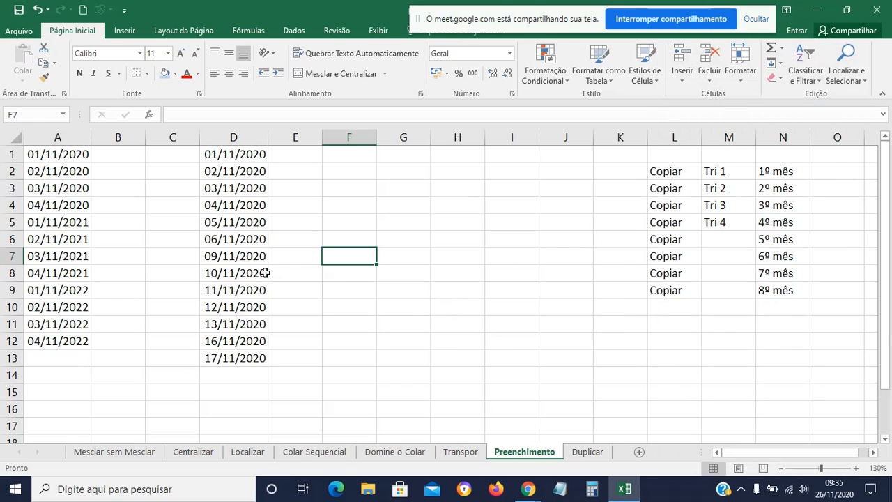
left_click(244, 171)
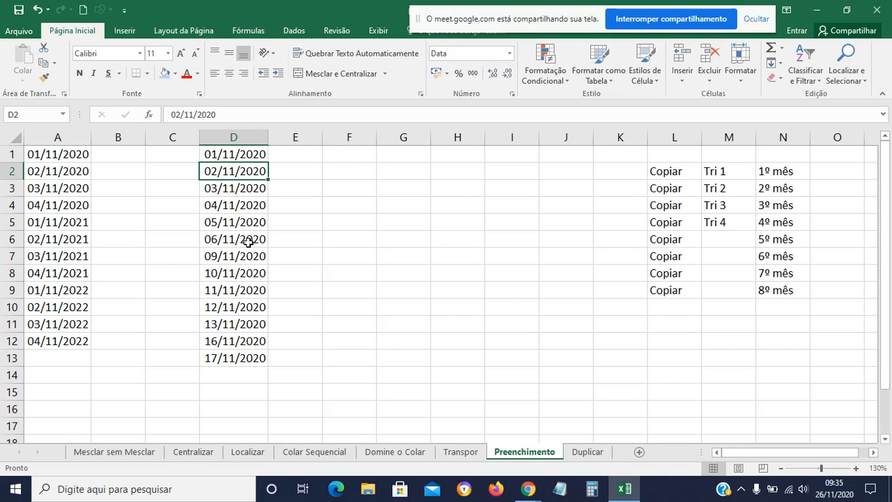
left_click_drag(248, 241, 248, 257)
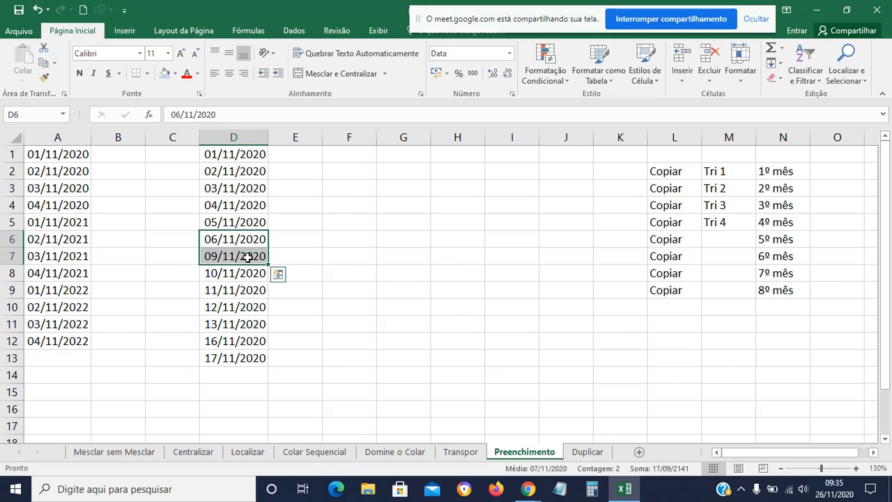
left_click(395, 269)
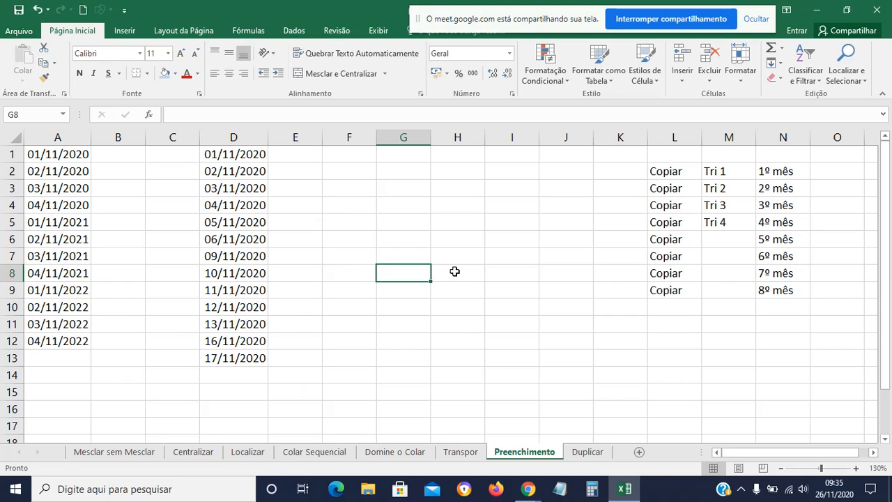
Copy the date in D2 to F3, fitting column F to its content, and autofill it by day down to F11.
left_click(357, 168)
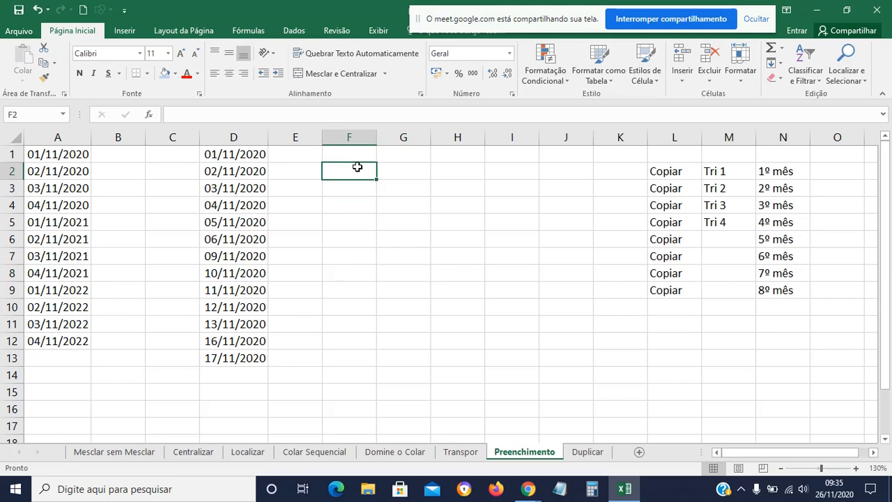
left_click(245, 167)
key("ctrl+c")
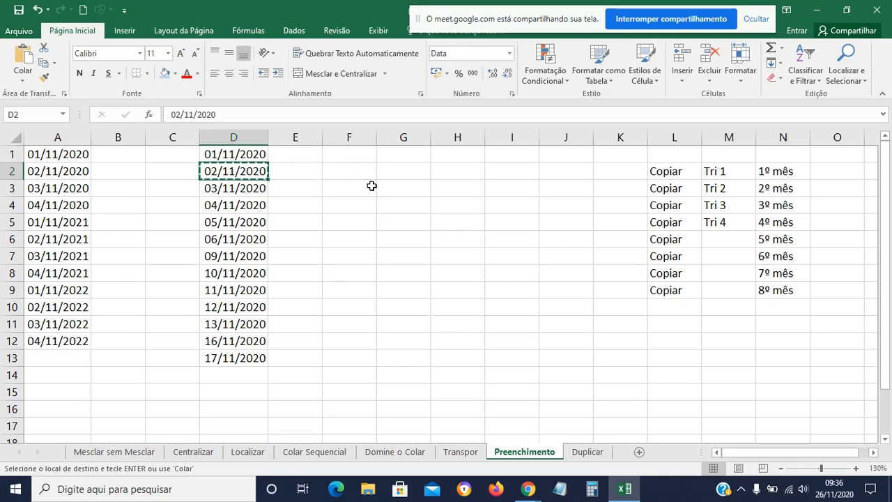
left_click(370, 185)
key("Return")
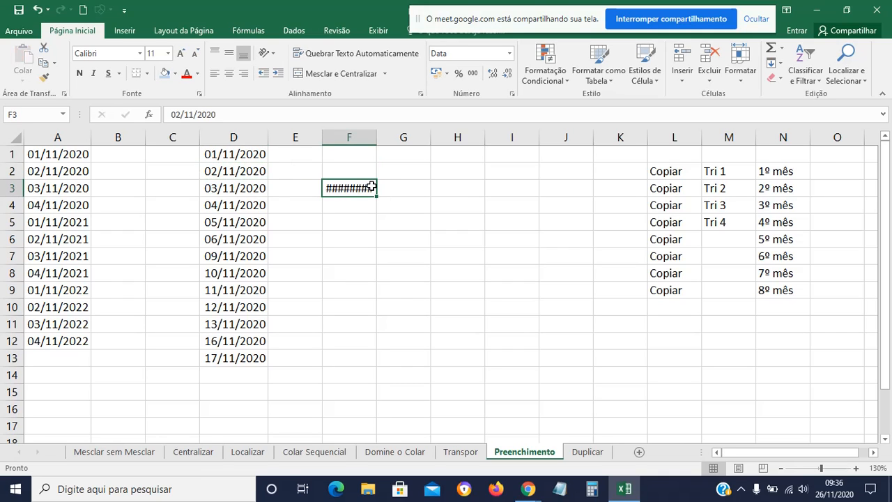
double_click(376, 137)
left_click_drag(390, 196, 390, 327)
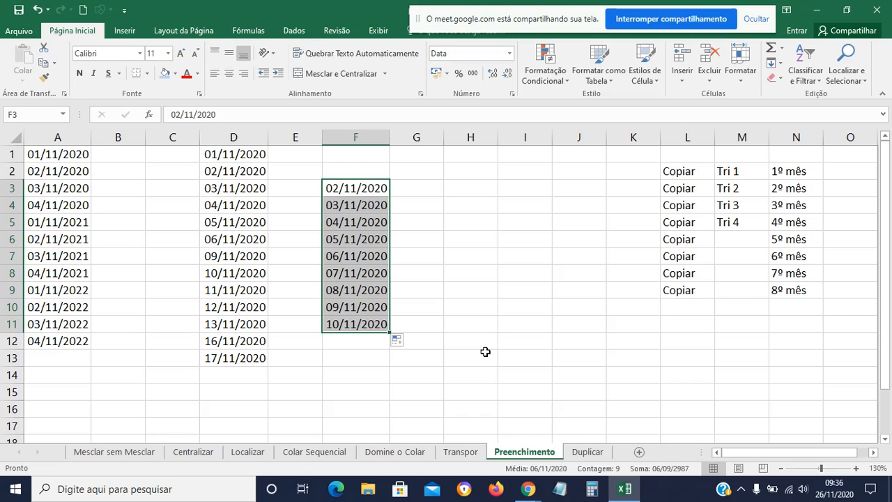
left_click(485, 352)
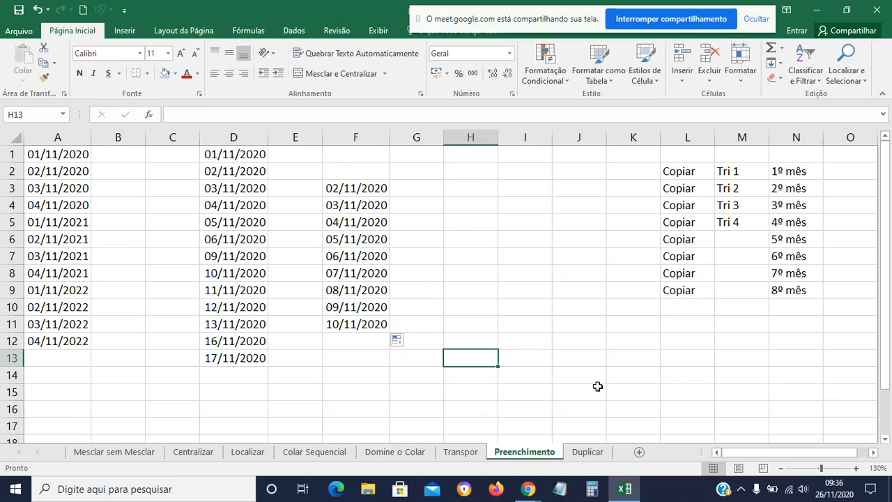
On the Duplicar sheet, copy the dates in C1 to C4 to E1 and fit column E to its content.
left_click(580, 453)
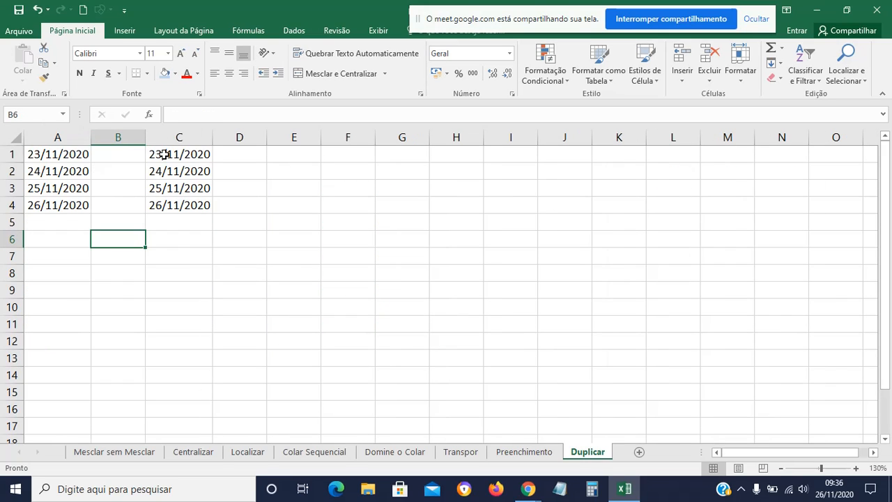
left_click_drag(165, 151, 175, 206)
key("ctrl+c")
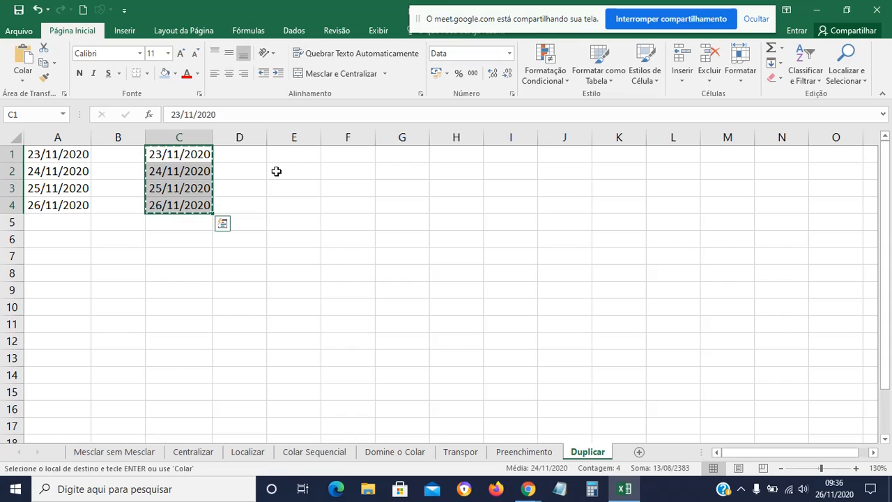
left_click(299, 161)
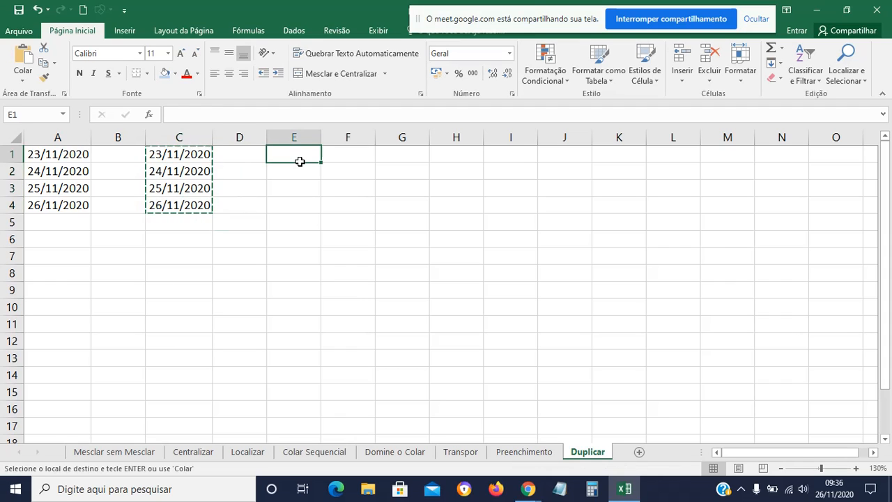
key("ctrl+v")
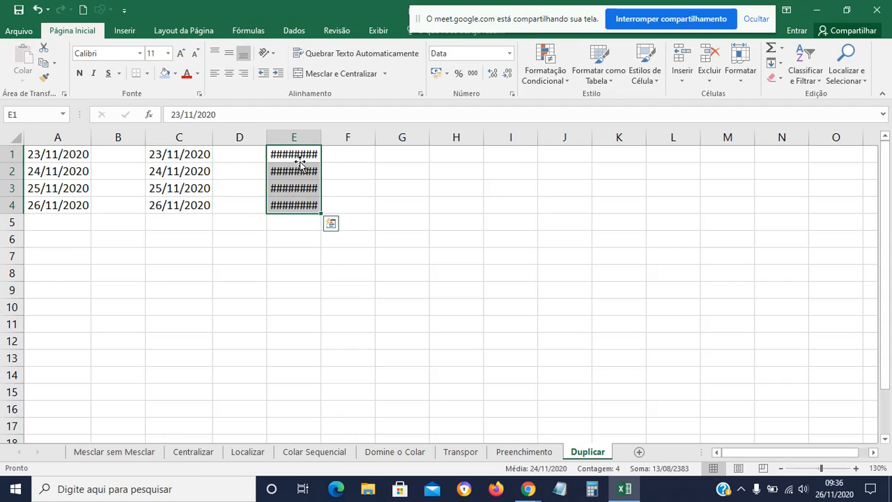
double_click(321, 136)
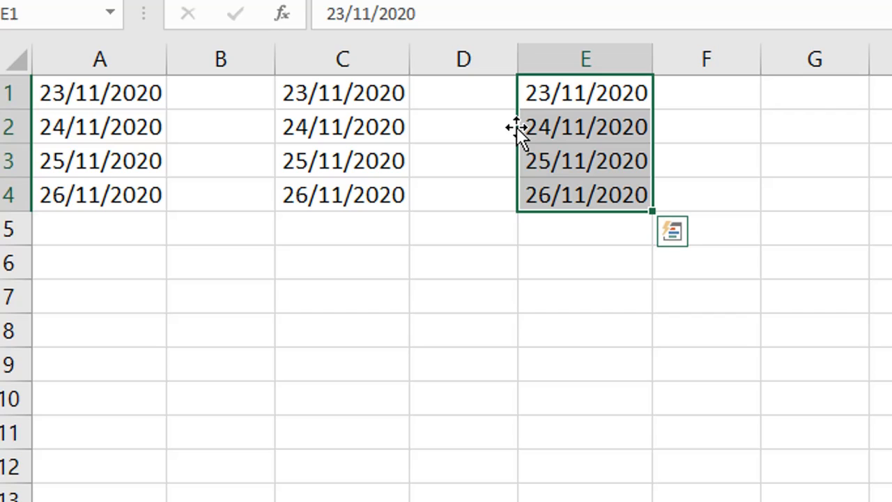
Move the dates in E1:E4 to C8:C11 and link them into H3:H6 with Criar vínculo aqui, fitting column H to its content.
left_click_drag(516, 127, 394, 356)
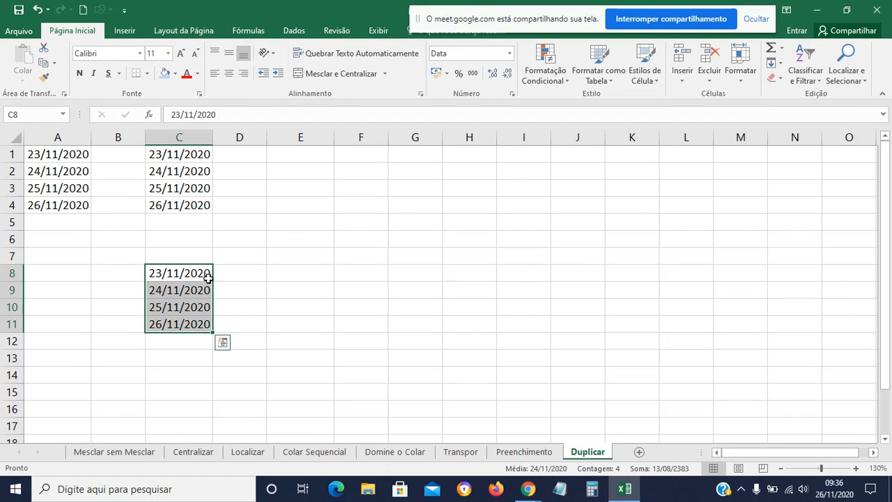
left_click_drag(214, 284, 462, 200)
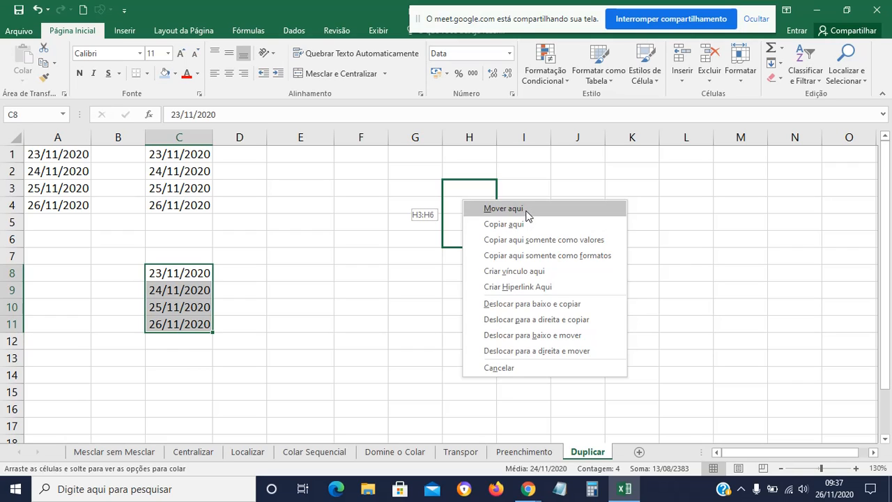
left_click(569, 273)
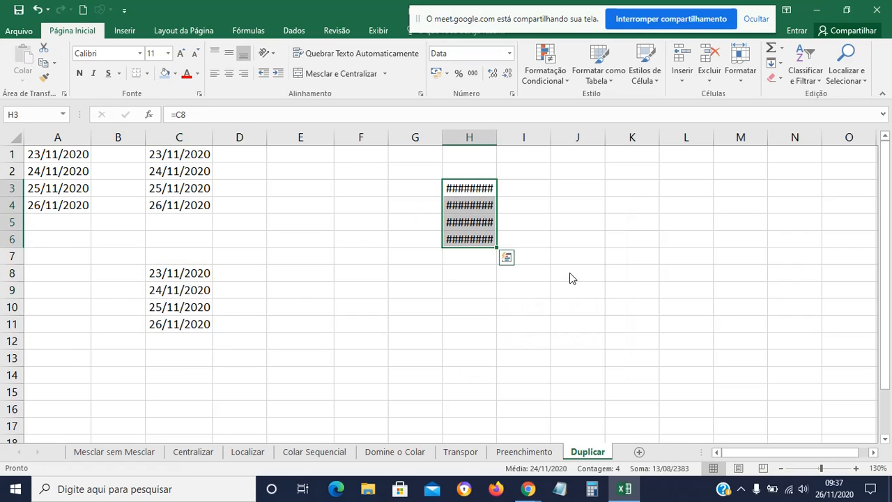
double_click(498, 138)
left_click(464, 189)
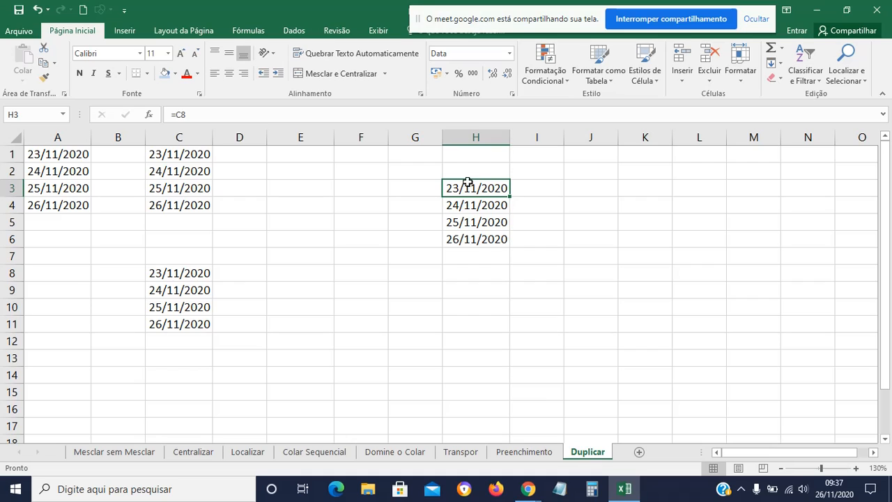
Move the linked source dates in C8:C11 to F11:F14 and fit column F to its content.
left_click_drag(183, 273, 353, 376)
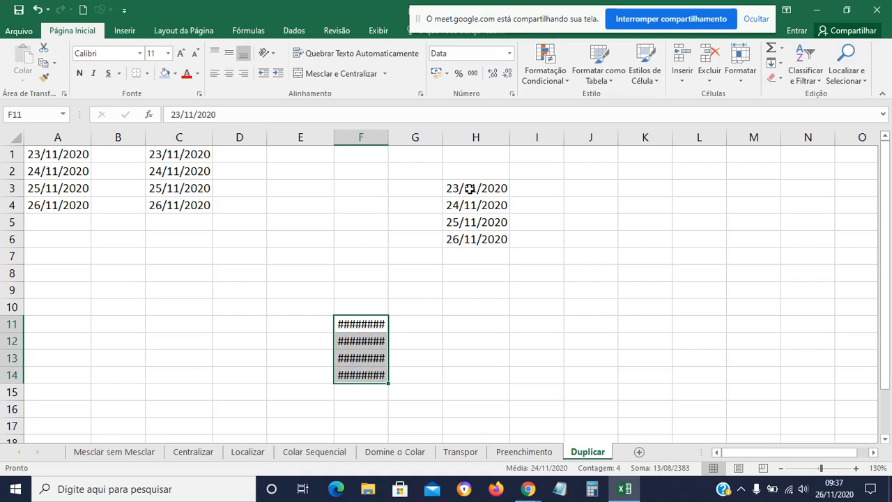
left_click_drag(387, 137, 387, 137)
double_click(387, 138)
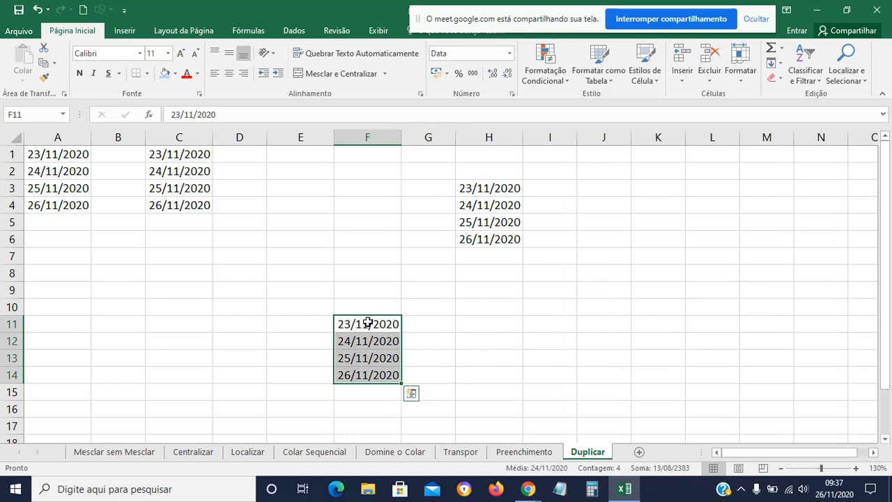
left_click(367, 321)
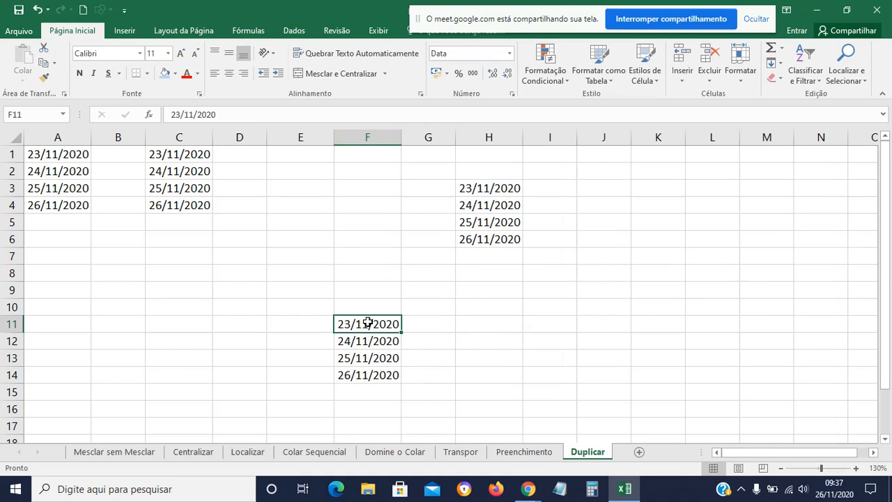
Inspect the formula in cell H3 and leave editing without changing it.
left_click(517, 187)
double_click(517, 187)
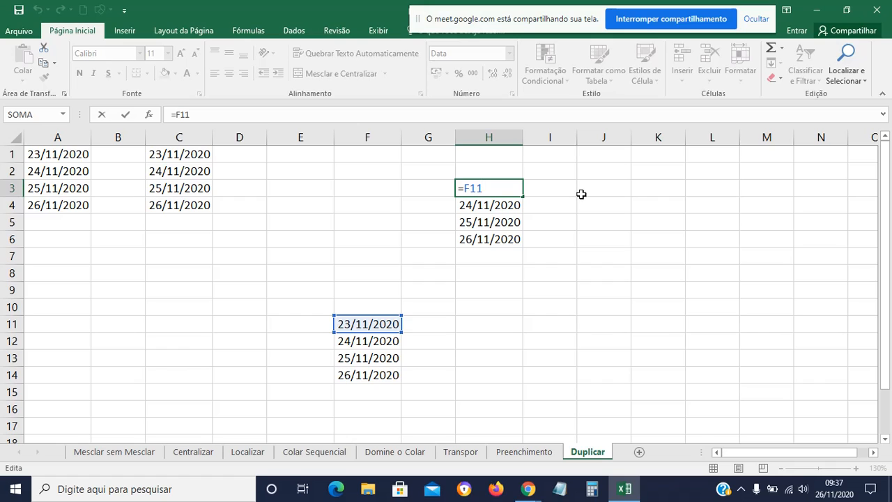
key("Escape")
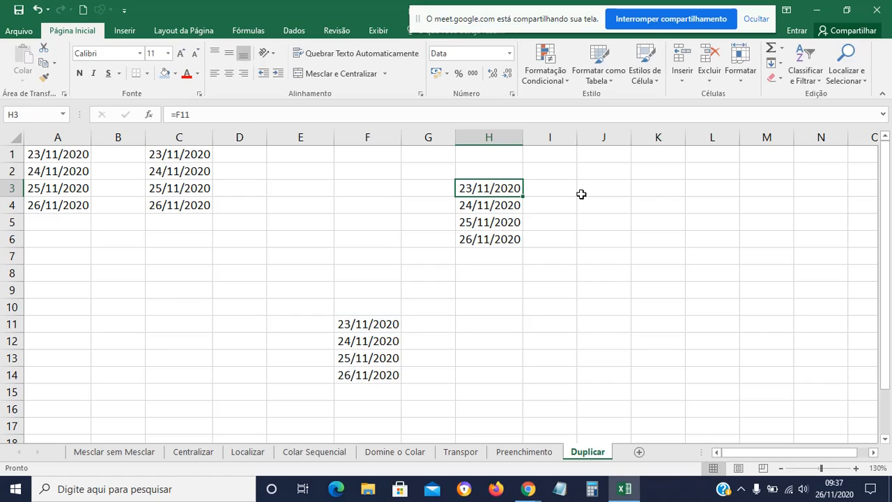
Copy the dates in F11:F14 to C7:C10 as values only.
left_click(343, 322)
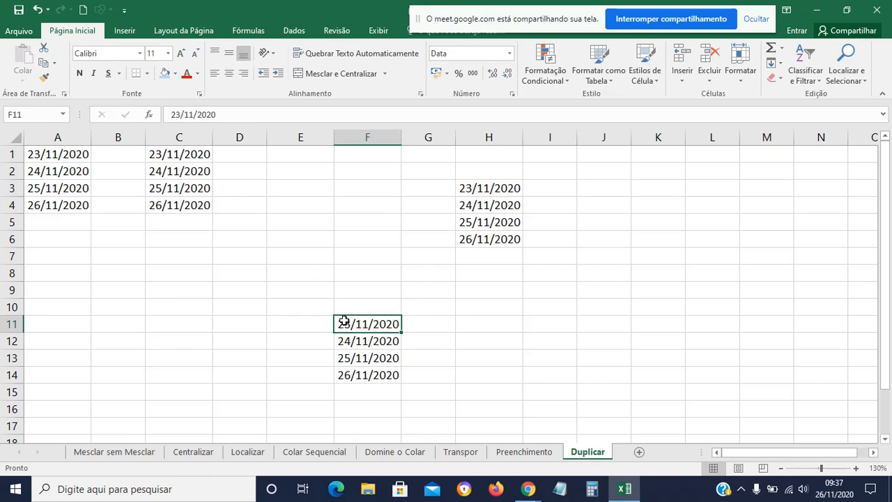
left_click_drag(344, 321, 174, 317)
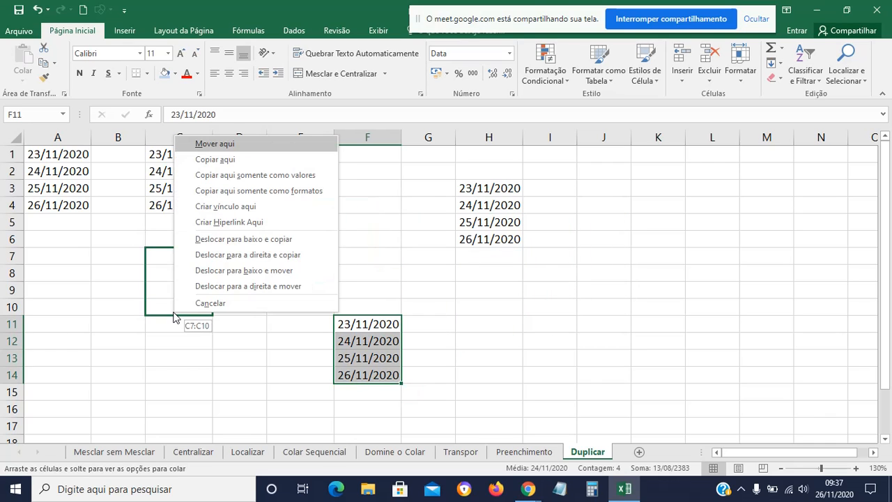
left_click(276, 179)
left_click(271, 292)
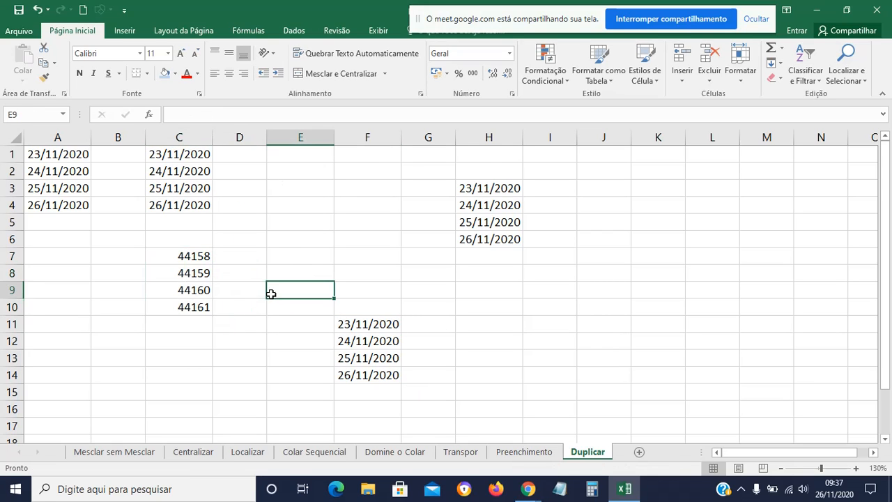
Examine the copied values in C7:C10 and compare them with the date in C4.
left_click(179, 255)
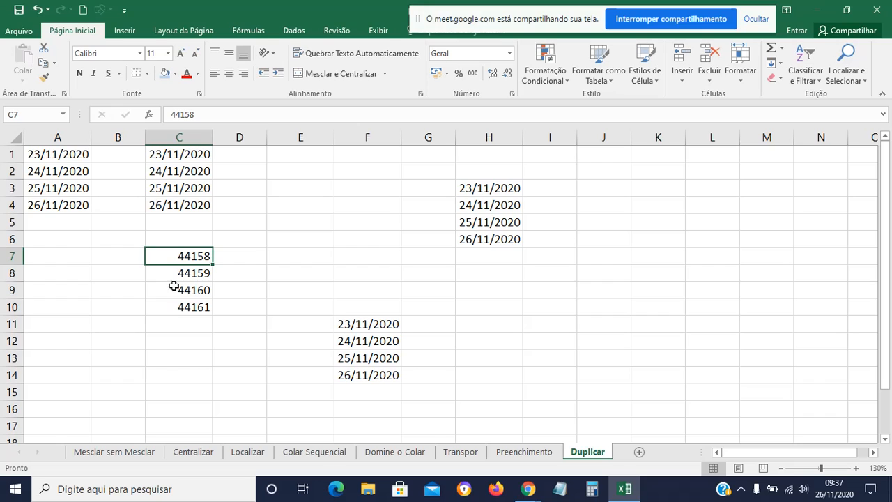
left_click(169, 301, "shift")
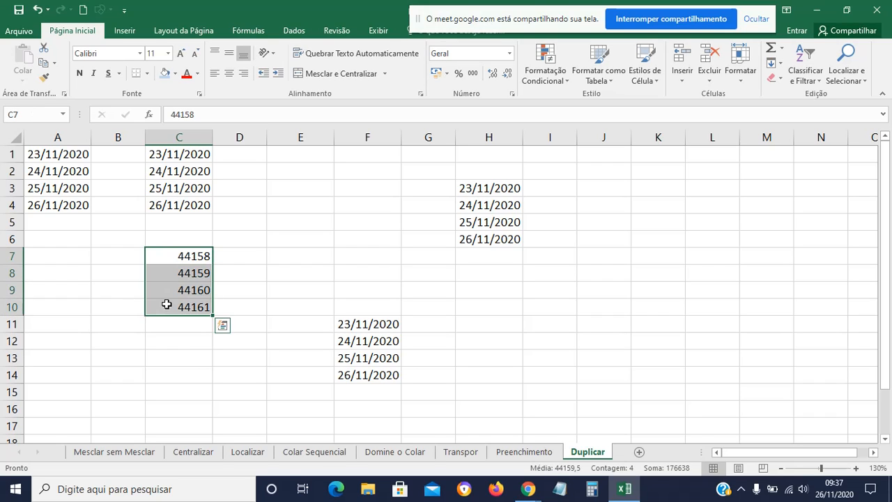
left_click(165, 203)
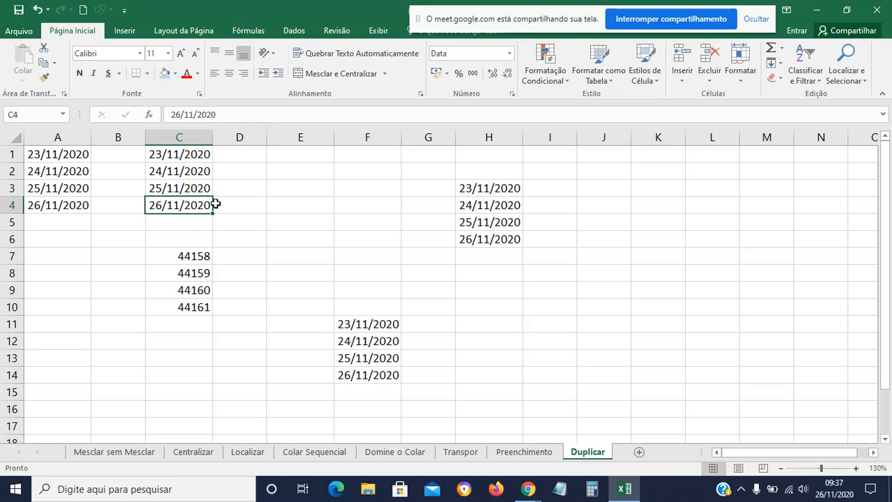
left_click_drag(192, 256, 192, 309)
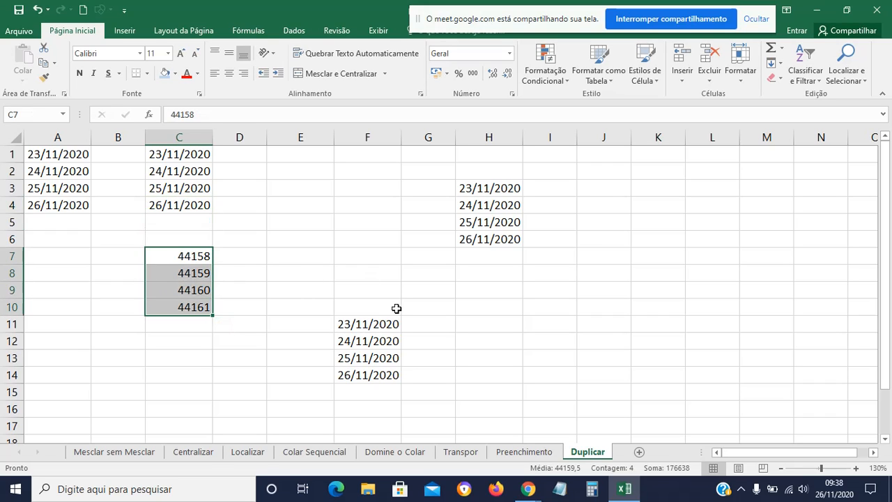
left_click(205, 257)
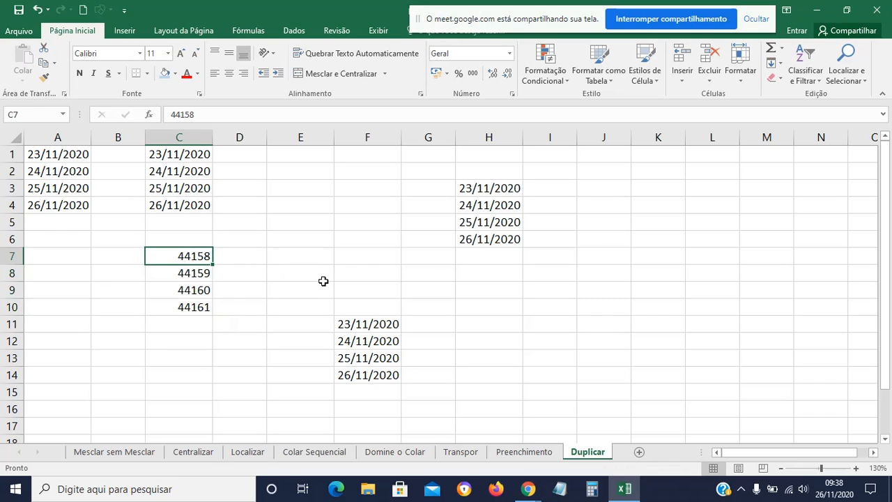
Enter the date 26/11/2020 in cell E6.
left_click(314, 238)
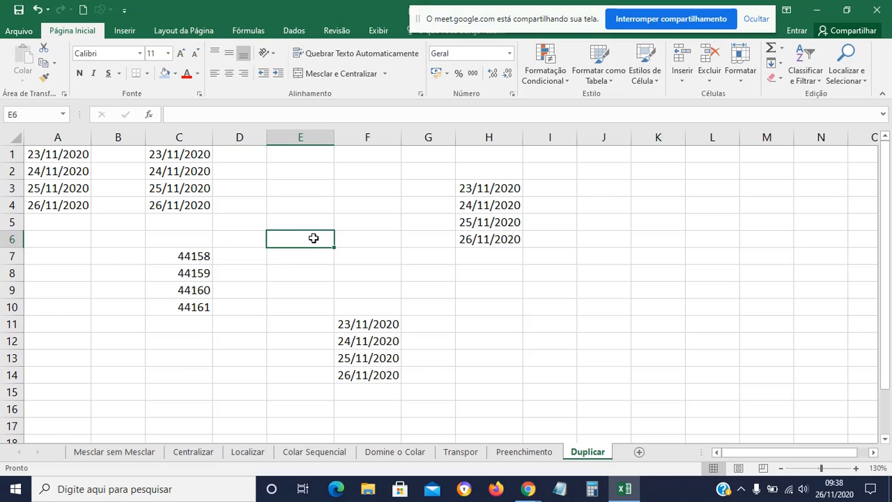
type("26")
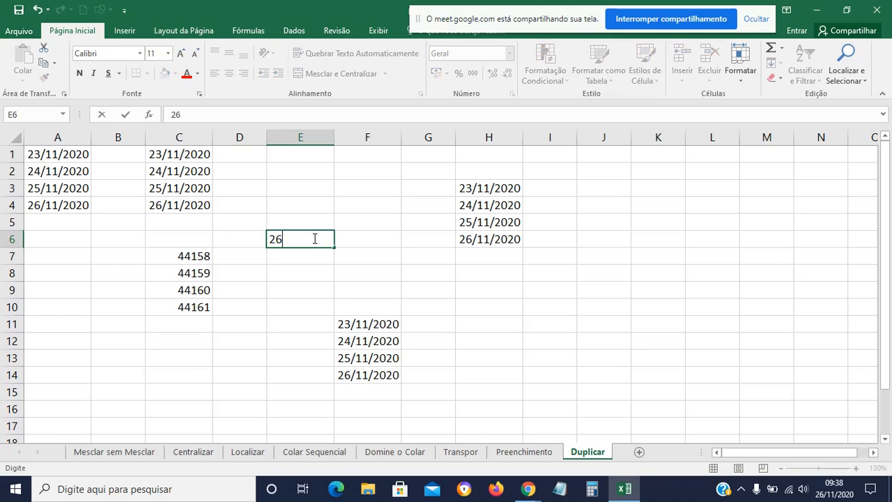
type("/11/2020")
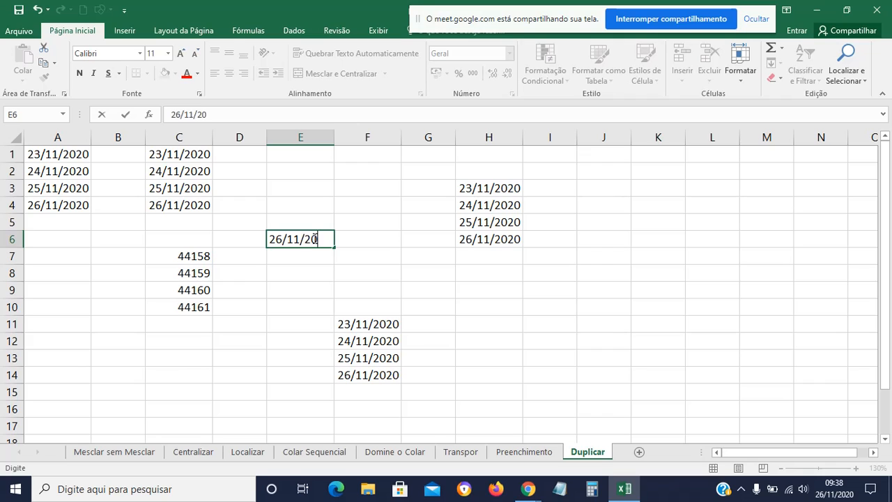
key("Return")
Change the number format of cell E6 to Geral.
left_click(314, 238)
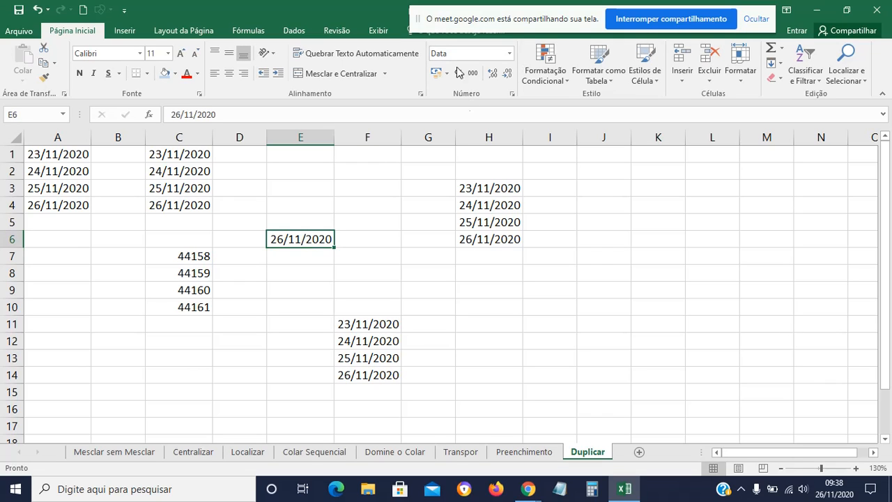
left_click(509, 54)
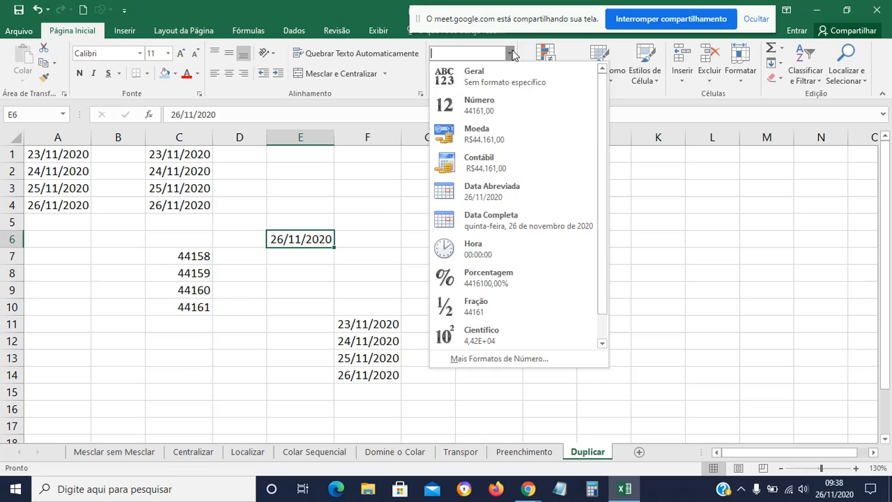
left_click(491, 82)
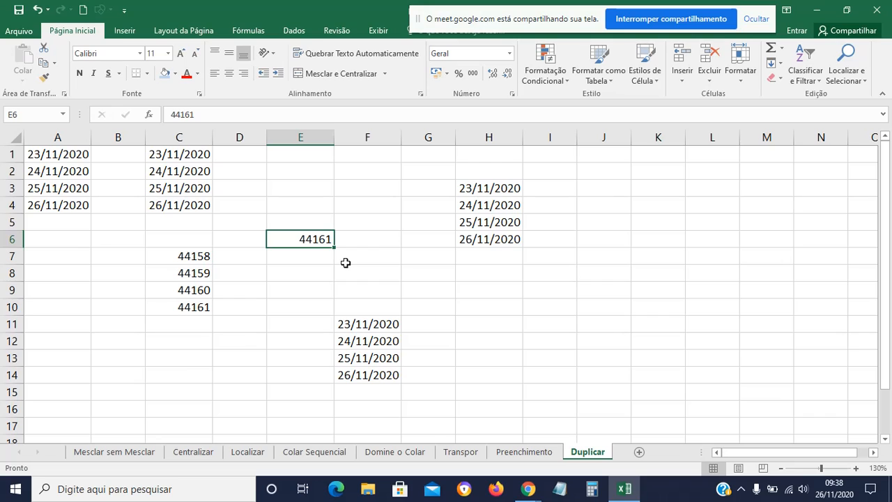
left_click(323, 263)
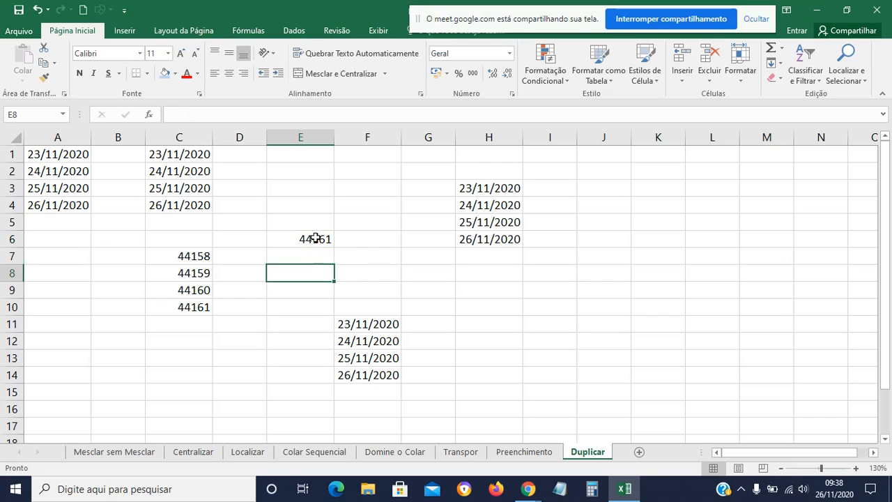
left_click(315, 236)
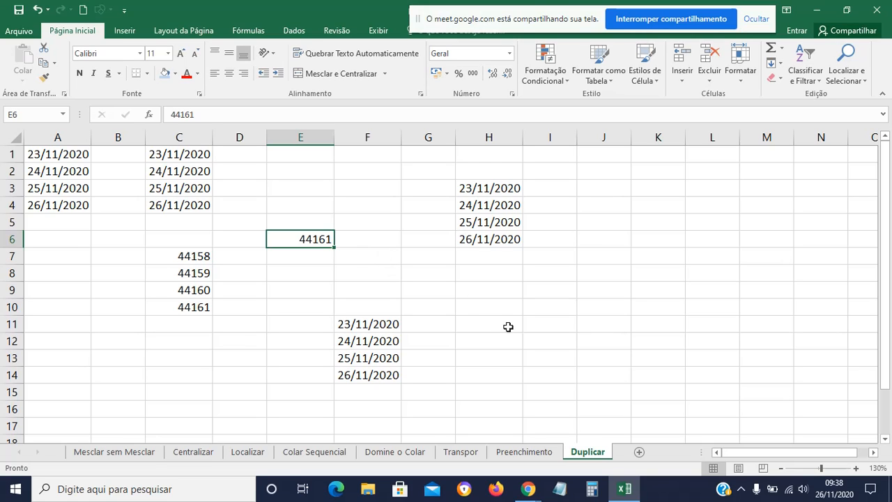
left_click(484, 329)
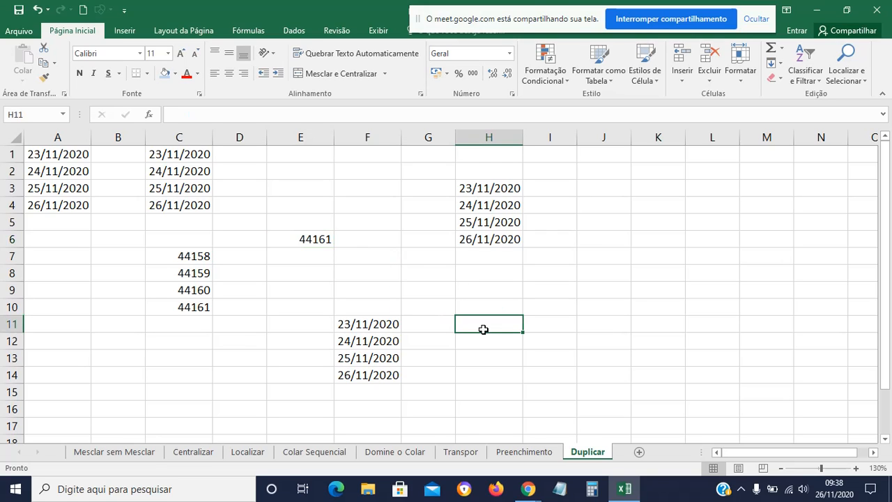
left_click(482, 192)
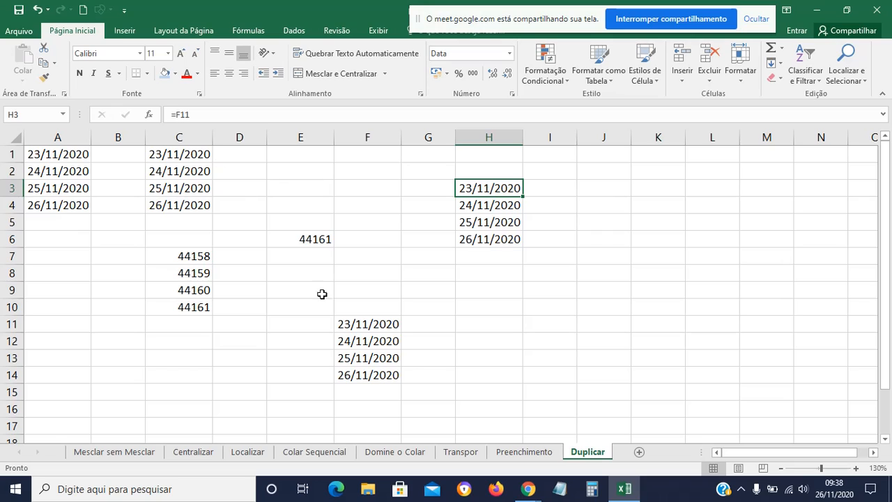
left_click(349, 322)
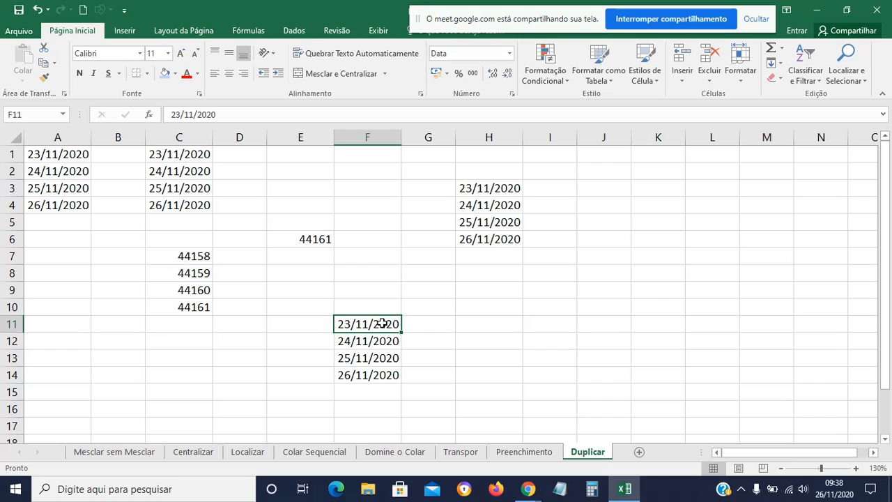
left_click(446, 325)
left_click(474, 321)
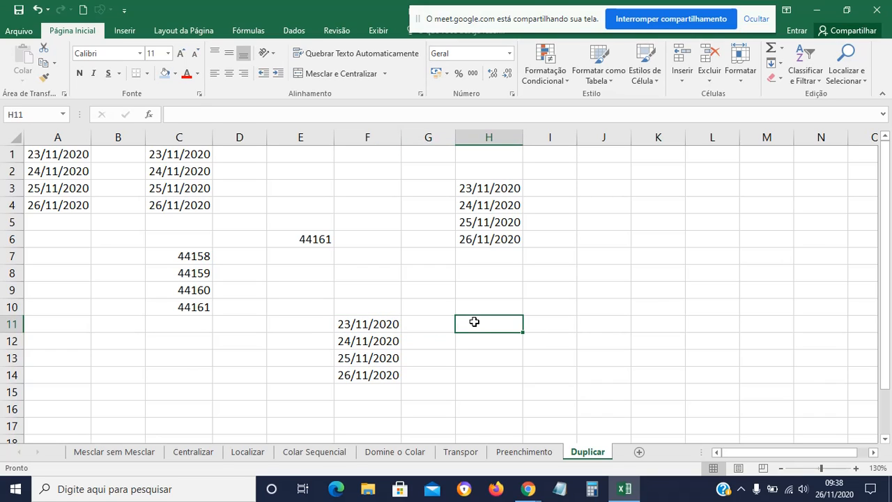
left_click(434, 325)
Enter the formula =F11+30 in cell H11 to add 30 days to the date in F11.
left_click(470, 325)
type("=")
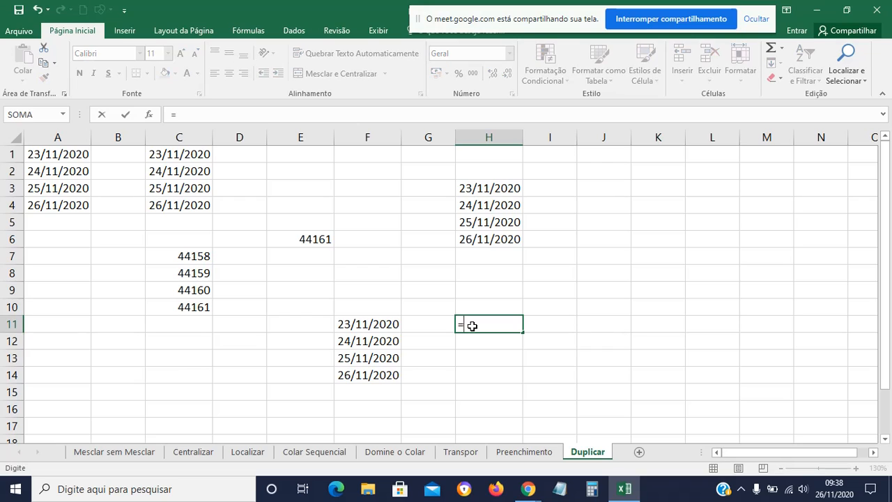
left_click(386, 323)
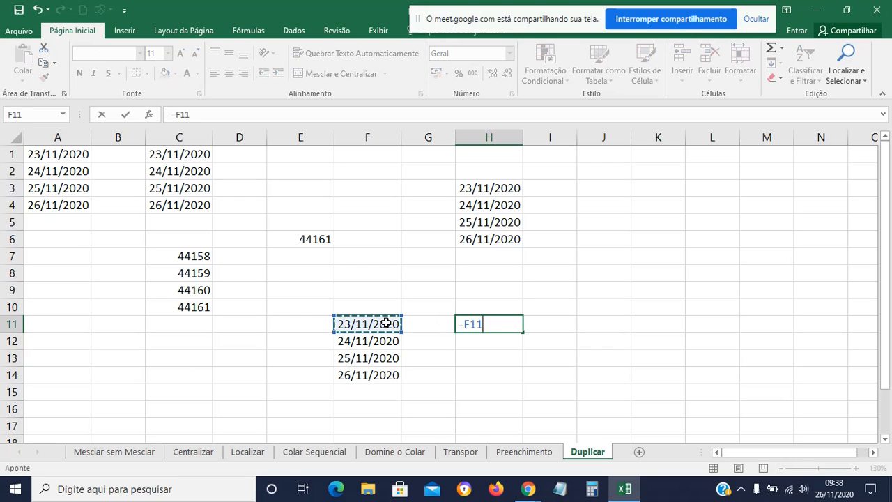
type("+30")
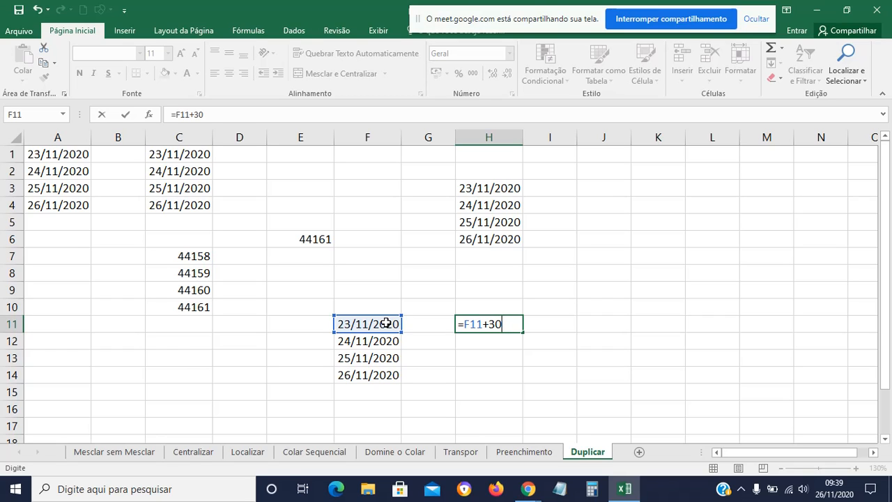
key("Return")
left_click(499, 321)
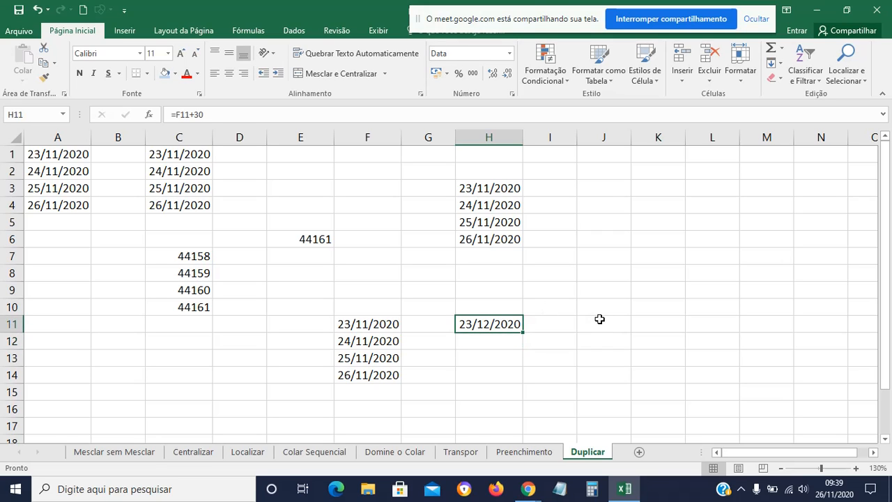
left_click(392, 325)
left_click(476, 328)
left_click(542, 369)
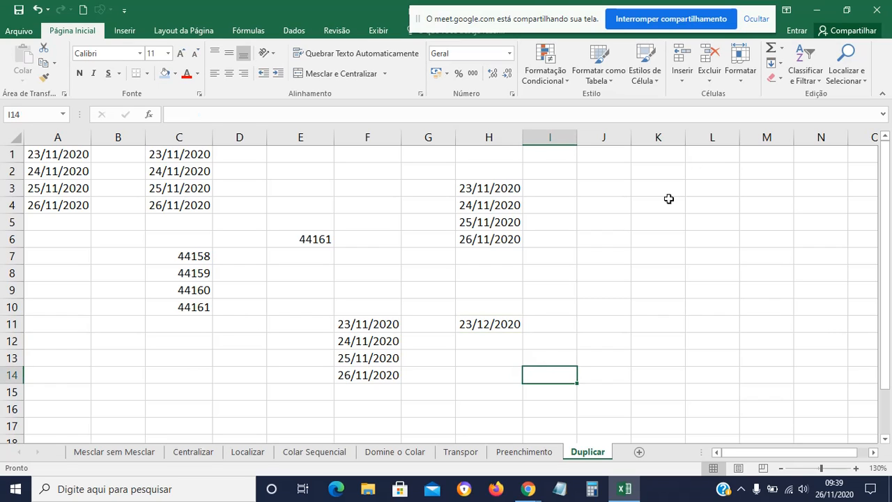
Close the workbook Dicas - Parte 1.xlsx and save its changes.
left_click(876, 10)
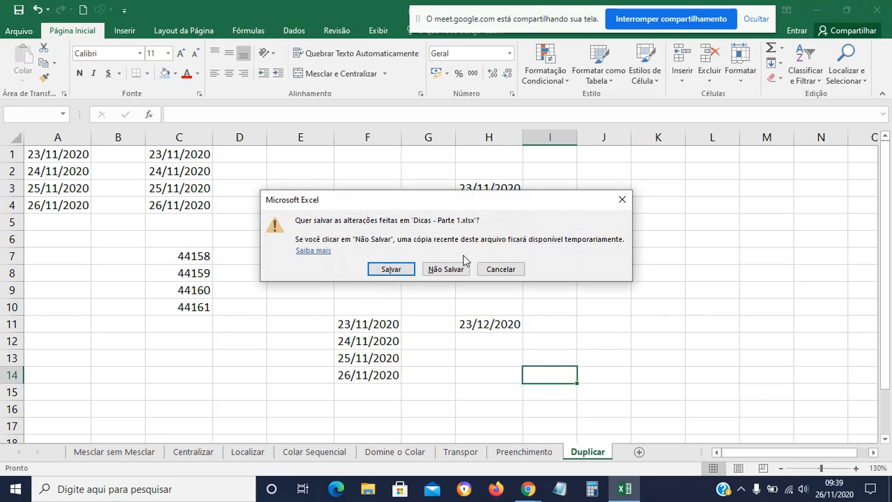
left_click(398, 269)
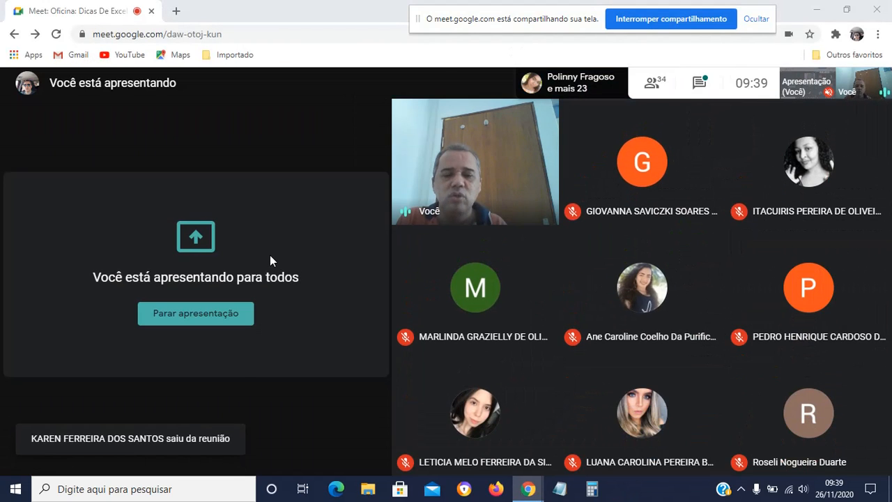
Open the workbook Dicas - Parte 2 from the Live UPE folder on the Área de Trabalho and maximize its window.
key("super+e")
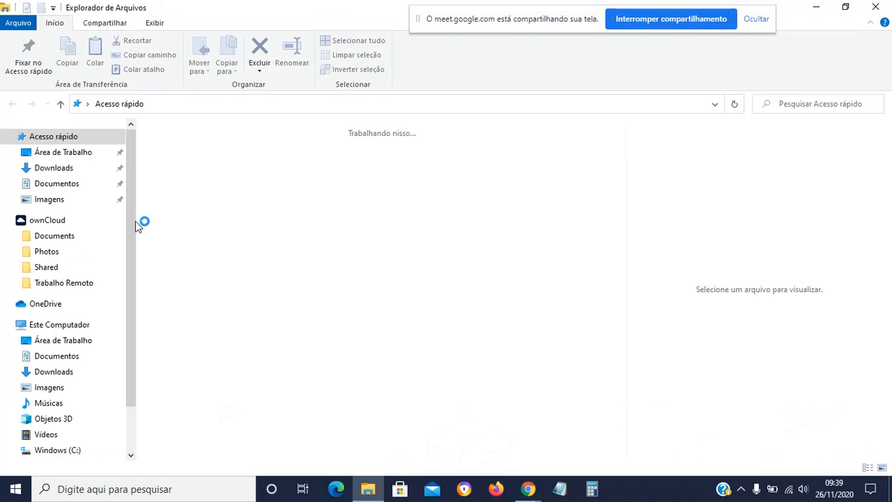
left_click(74, 152)
left_click(180, 148)
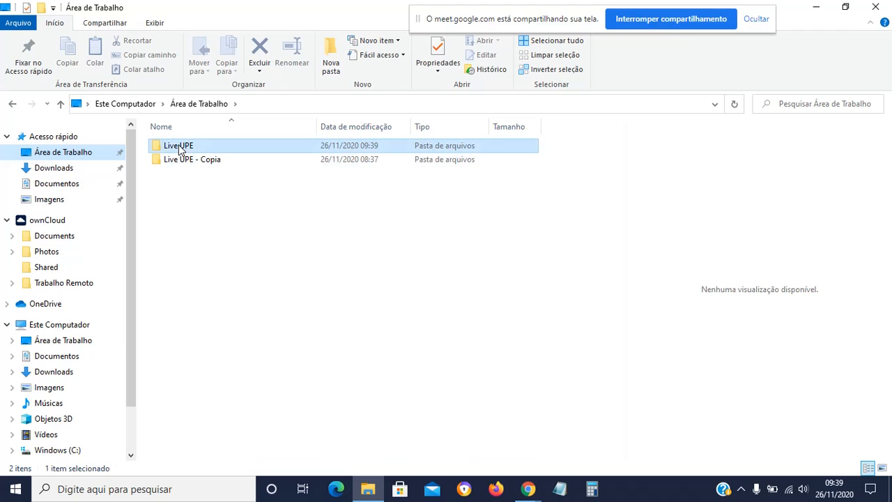
double_click(179, 148)
left_click(194, 189)
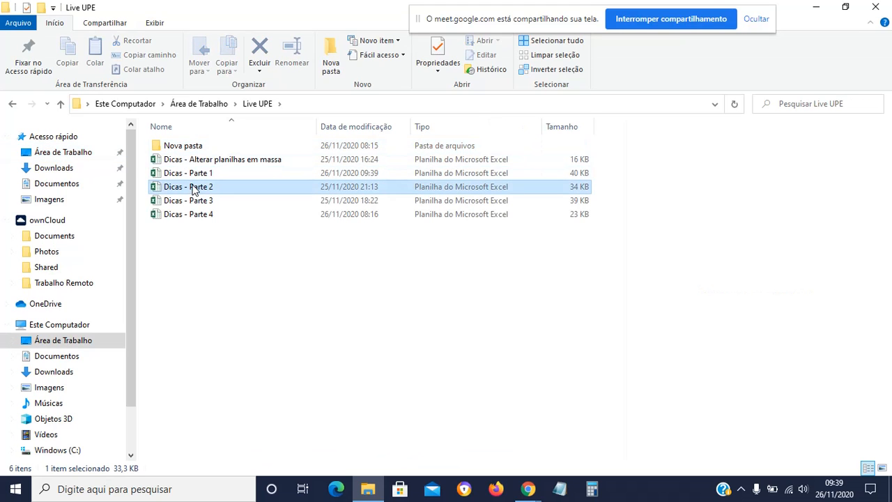
key("Return")
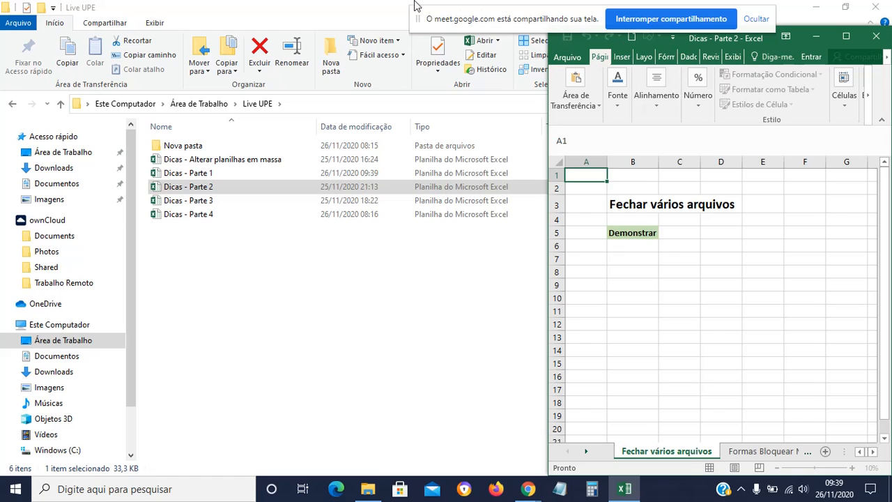
left_click(820, 7)
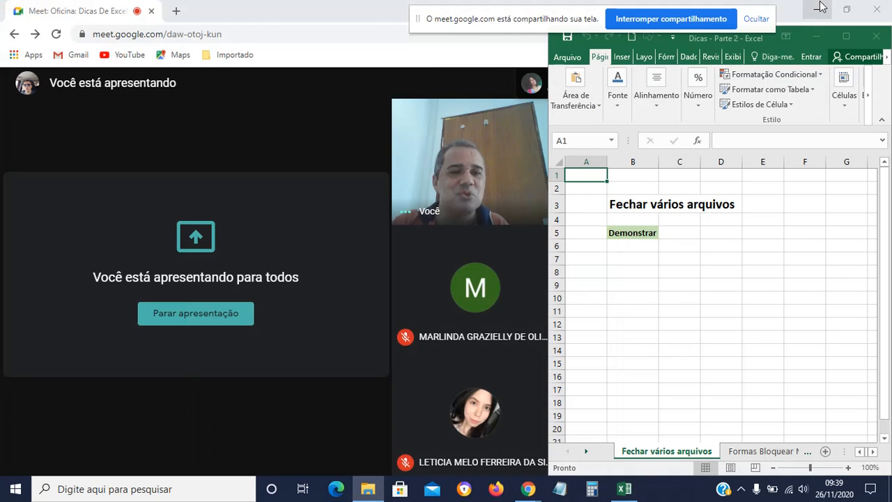
key("super+Up")
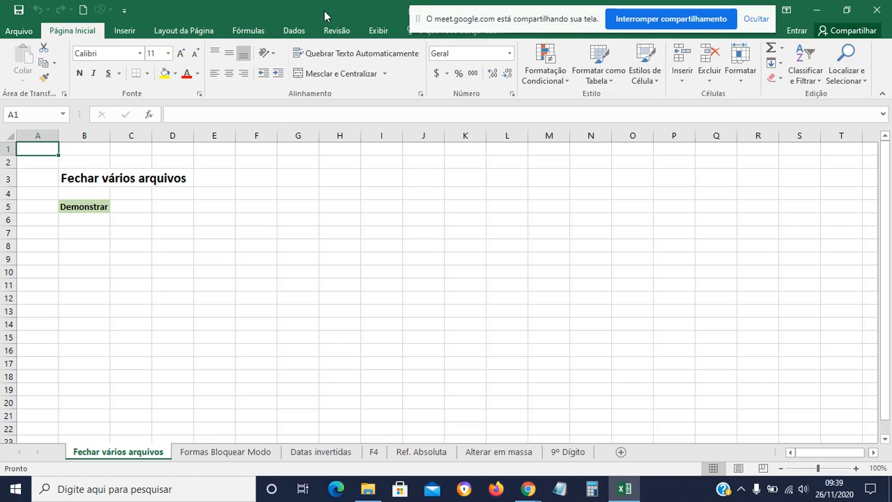
Open the workbooks Dicas - Parte 3 and Dicas - Parte 4 from the Live UPE folder and place their reduced windows side by side.
left_click(367, 489)
double_click(238, 201)
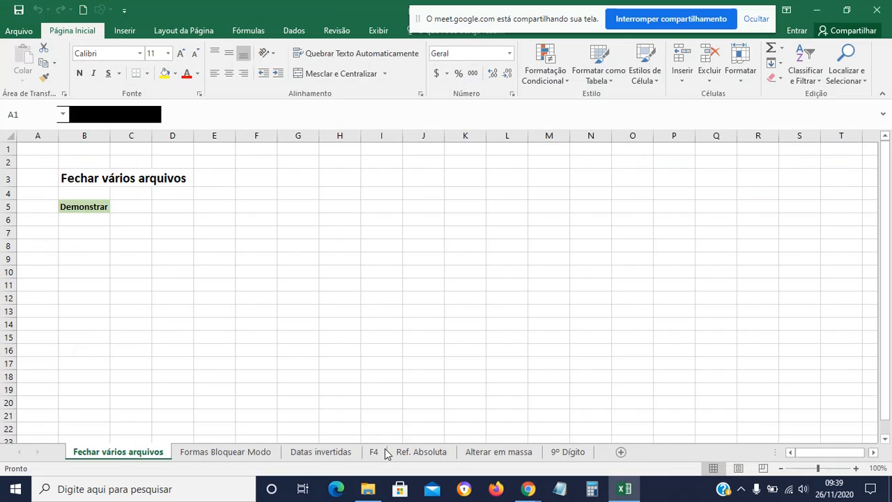
left_click(367, 492)
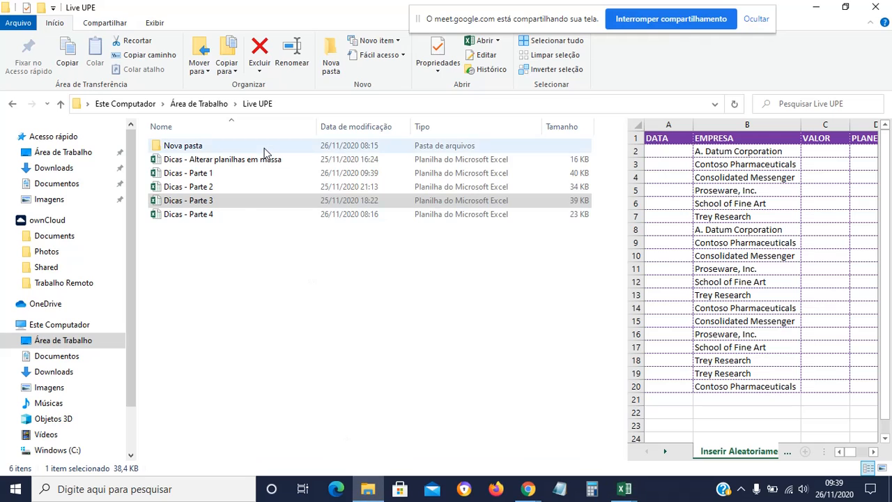
double_click(232, 211)
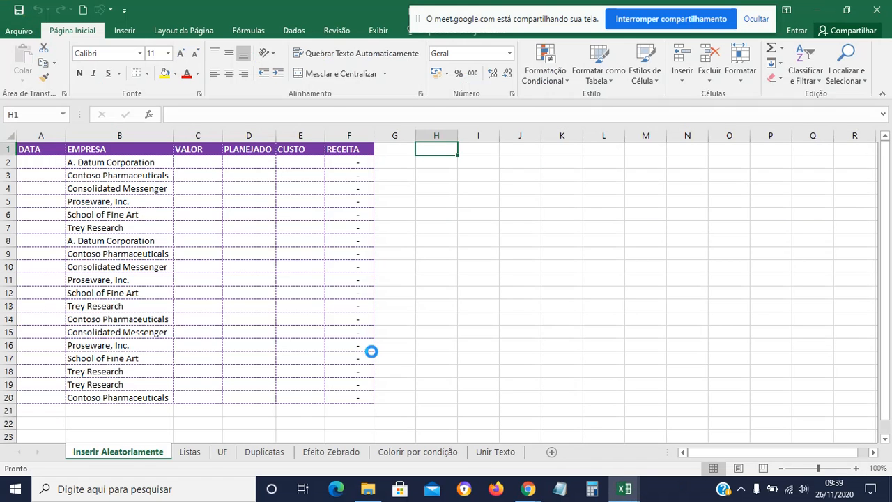
left_click_drag(340, 5, 498, 80)
left_click_drag(295, 6, 226, 81)
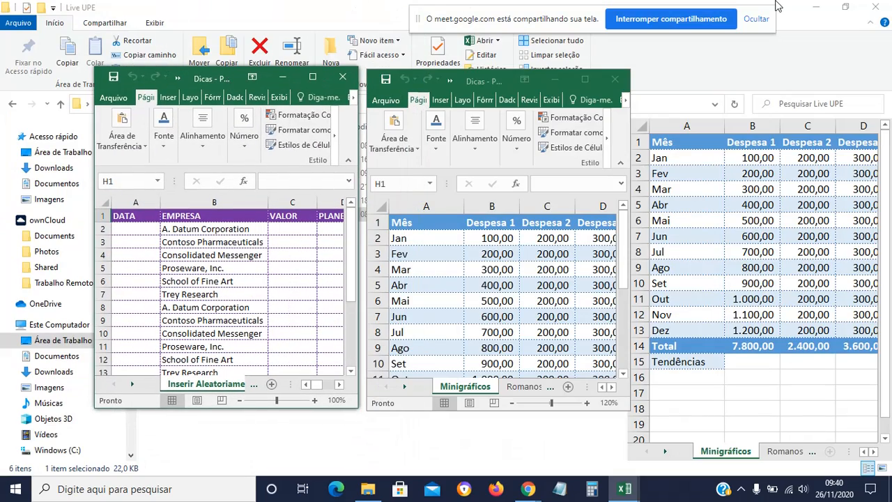
left_click(806, 14)
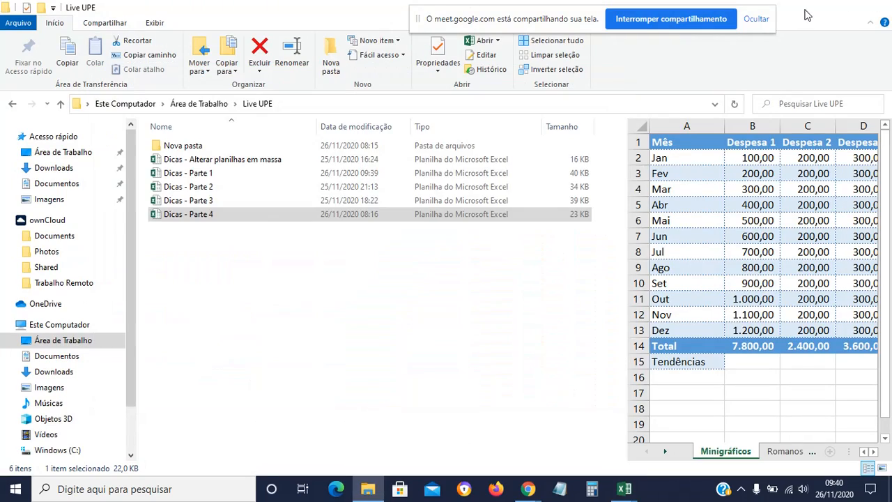
left_click(806, 14)
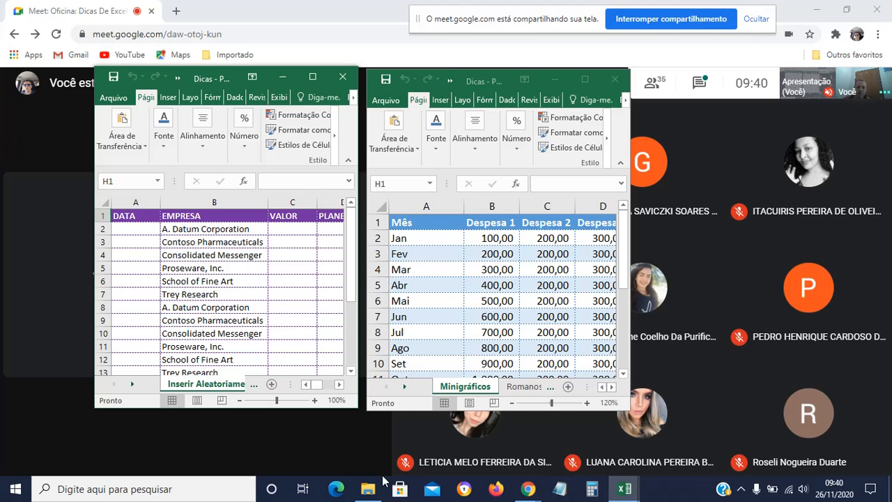
mouse_move(379, 484)
left_click(368, 425)
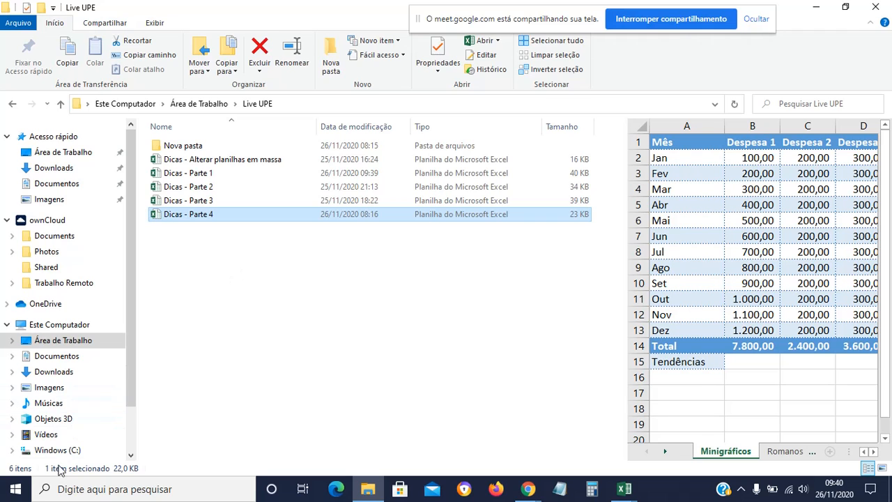
Start PowerPoint 2016 and create a blank presentation.
left_click(16, 491)
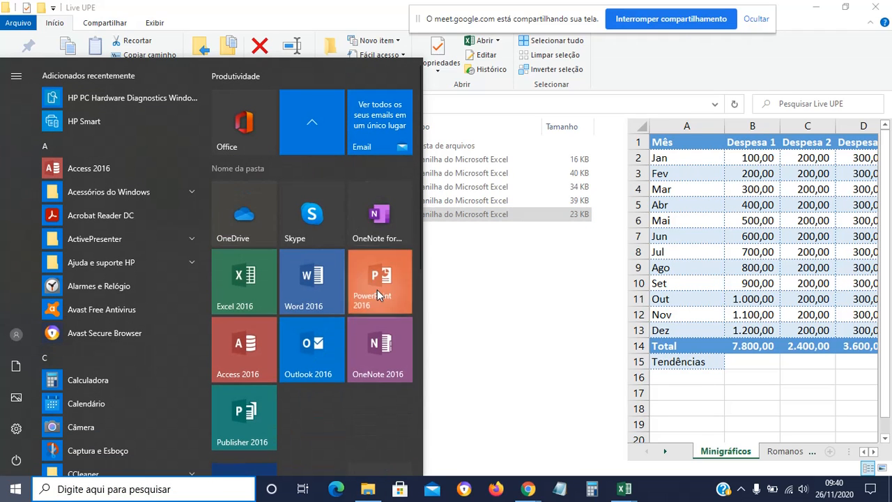
left_click(377, 289)
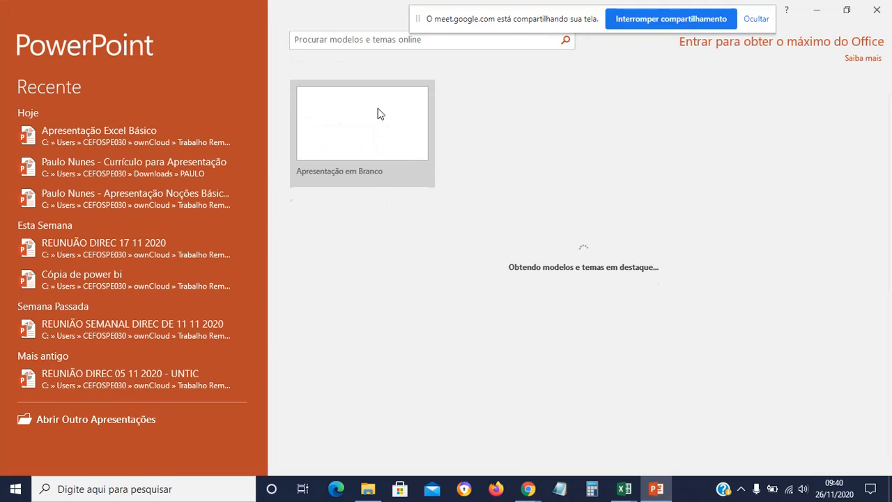
left_click(380, 114)
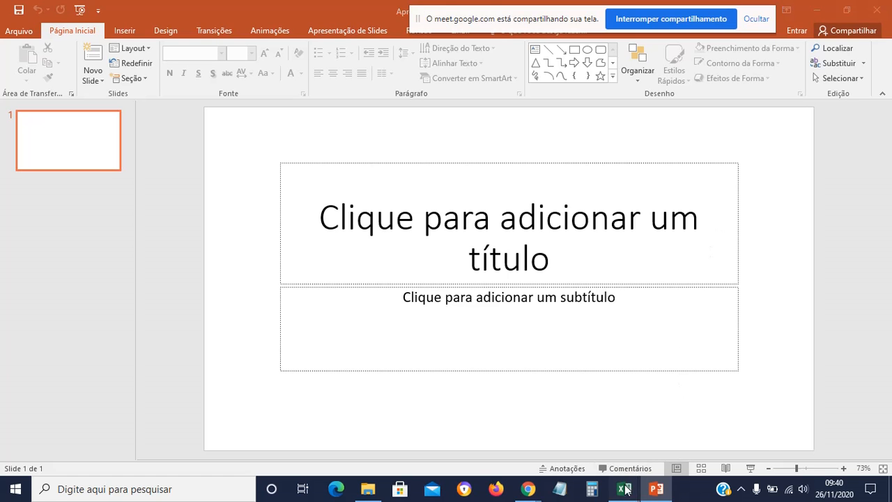
Switch back to Excel and arrange the windows of Dicas - Parte 2, Parte 3 and Parte 4 across the screen over PowerPoint.
mouse_move(624, 488)
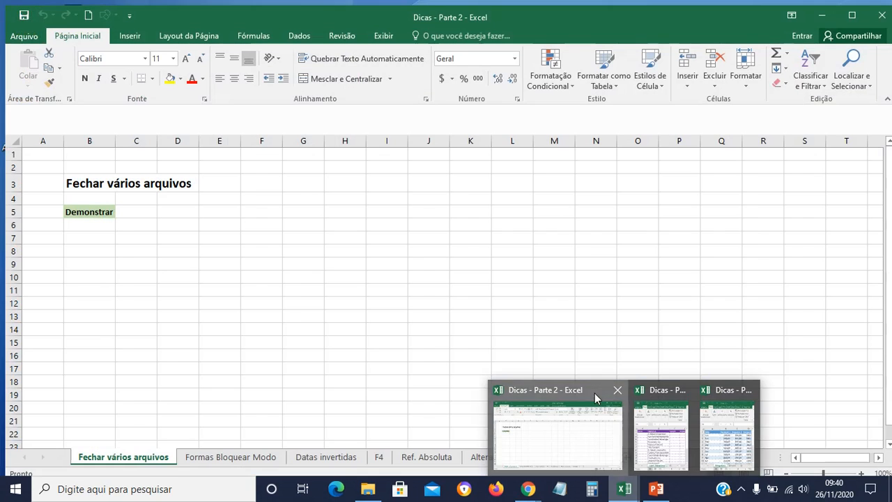
left_click(595, 393)
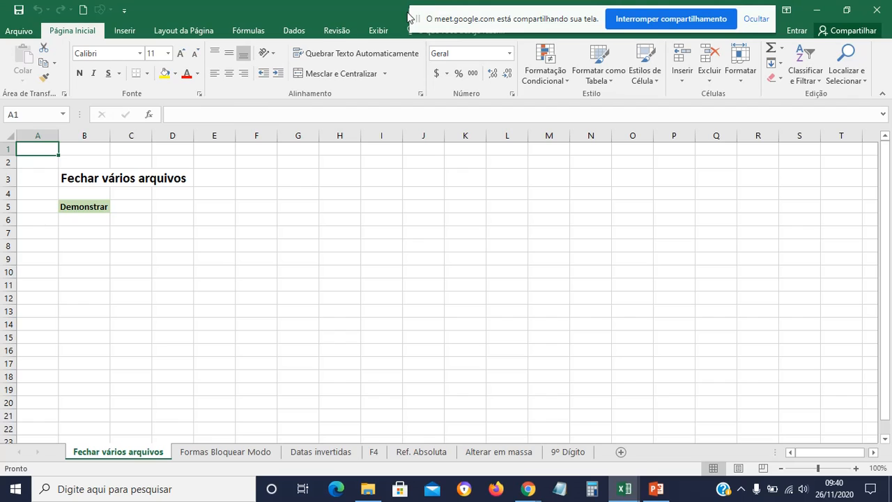
left_click_drag(409, 17, 457, 105)
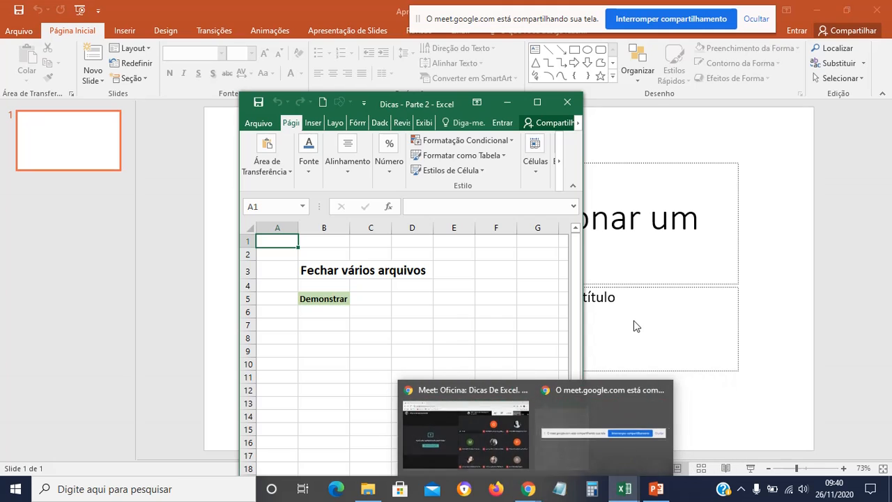
mouse_move(623, 488)
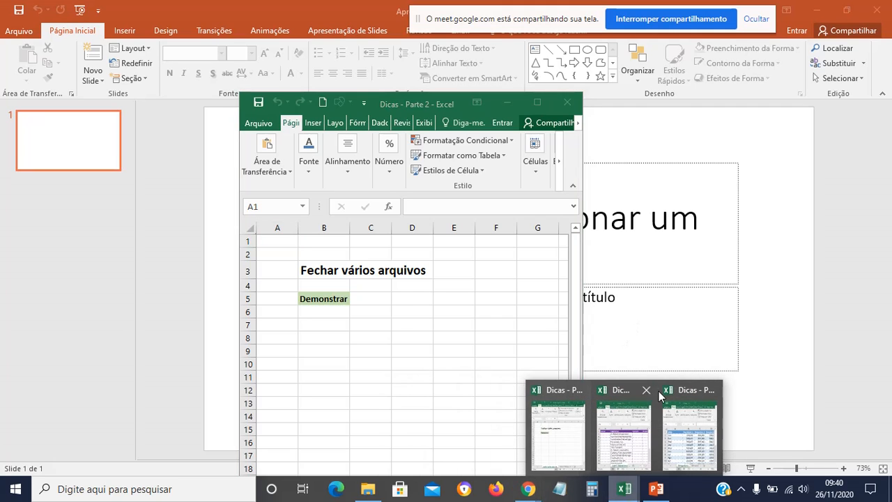
left_click(633, 394)
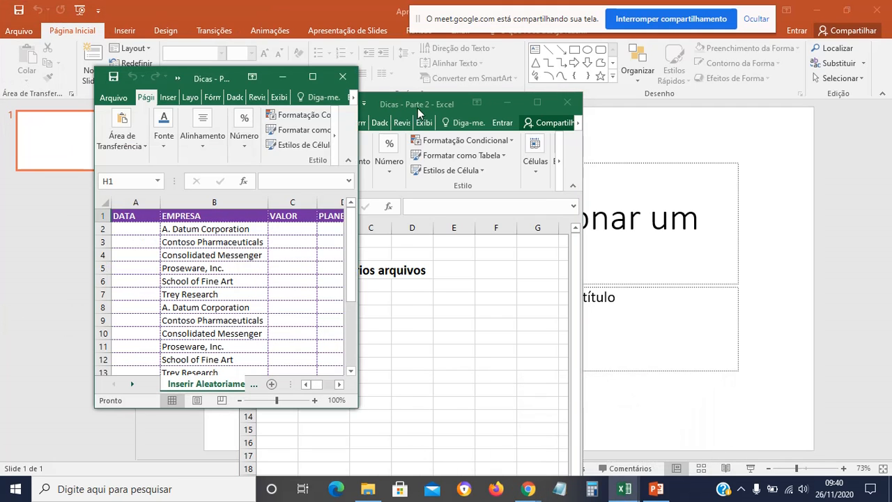
left_click_drag(419, 113, 485, 101)
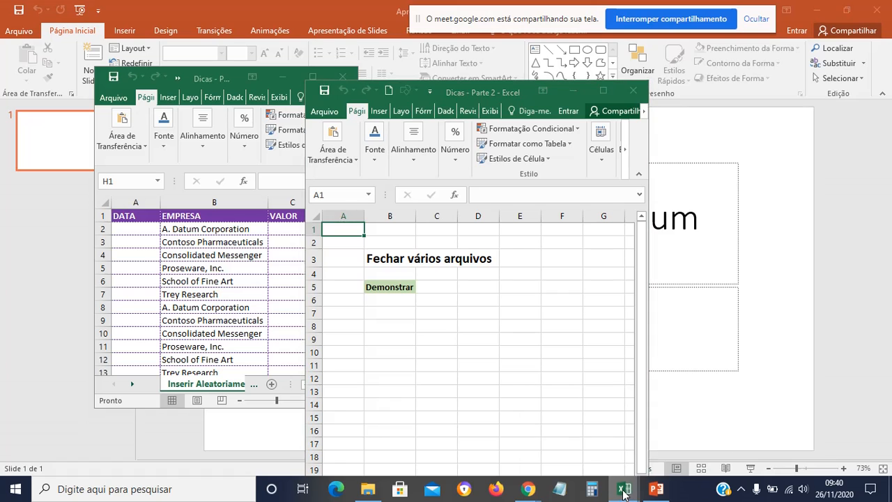
mouse_move(624, 491)
left_click(690, 428)
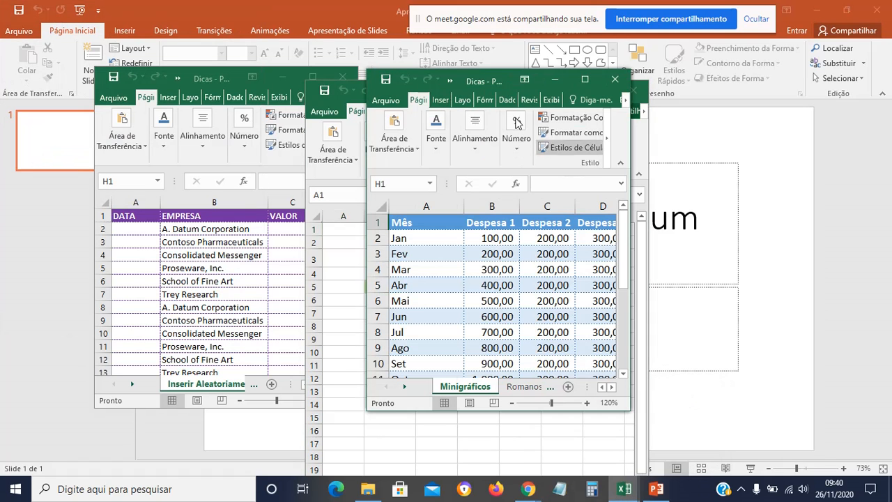
left_click_drag(467, 82, 702, 135)
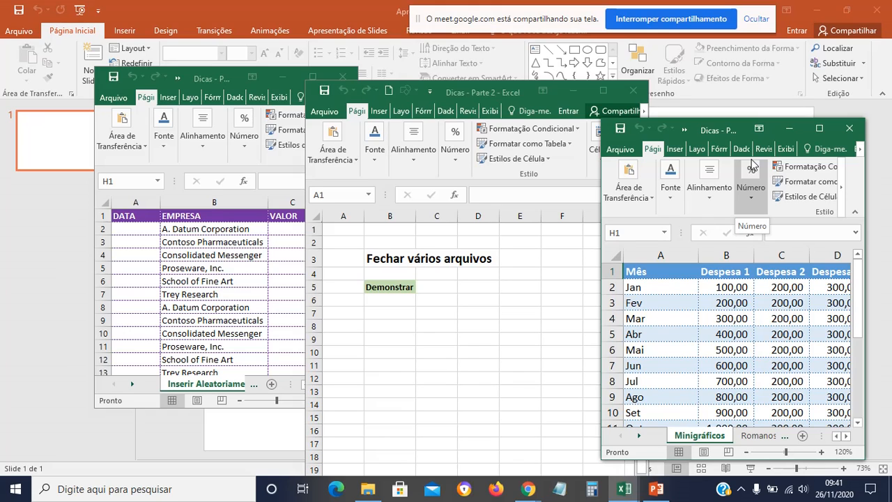
Close all three open workbooks at once, along with the empty Excel window and the blank PowerPoint presentation.
key("shift")
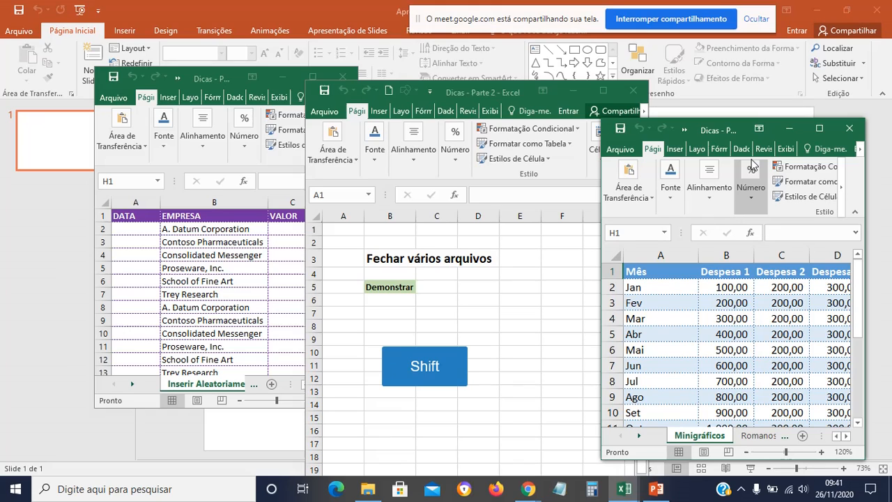
left_click(849, 129, "shift")
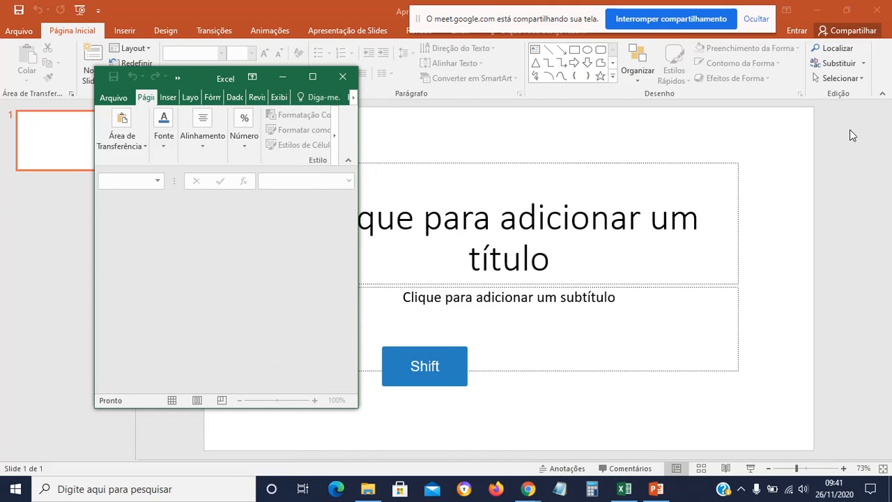
left_click(343, 78)
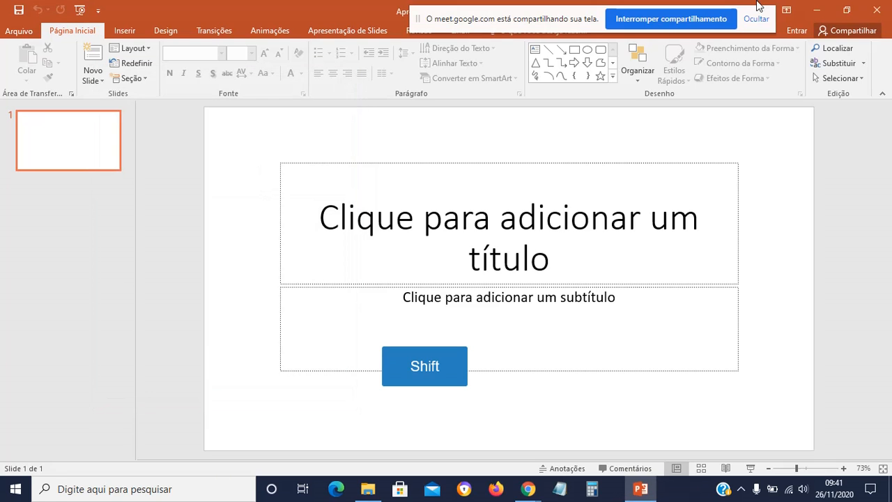
left_click(875, 9)
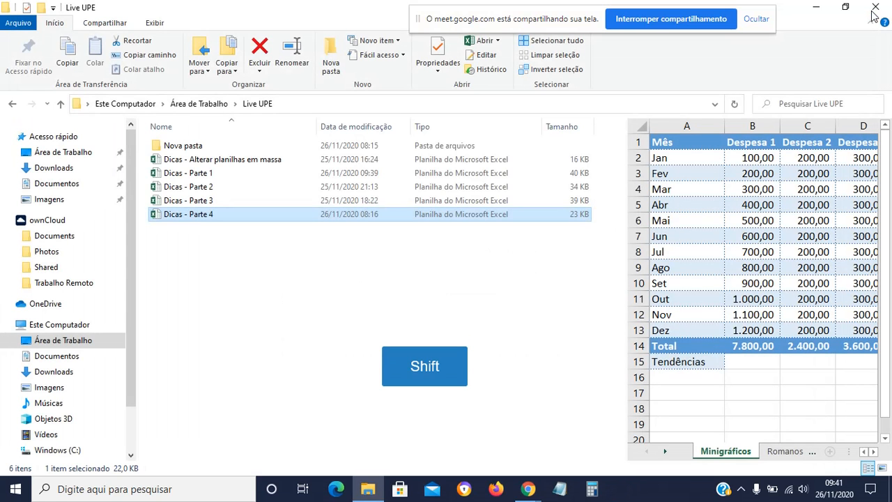
Reopen the workbook Dicas - Parte 2 from the Live UPE folder and maximize its window.
left_click(221, 189)
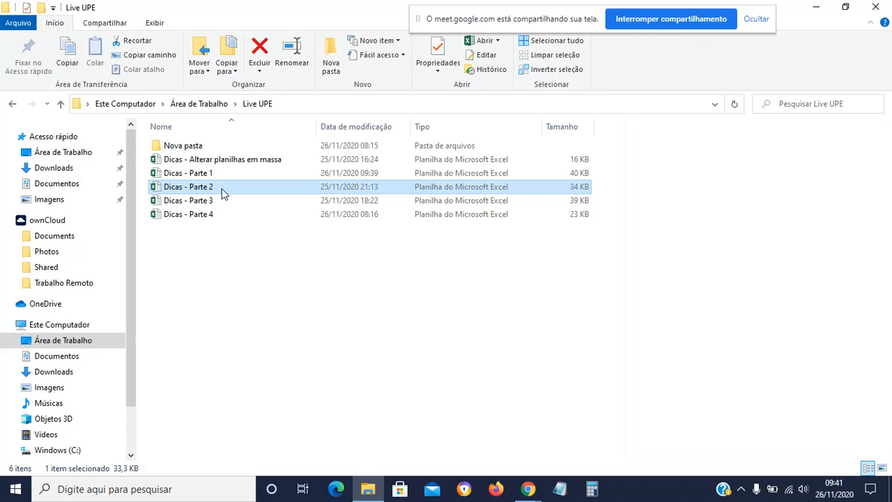
double_click(221, 192)
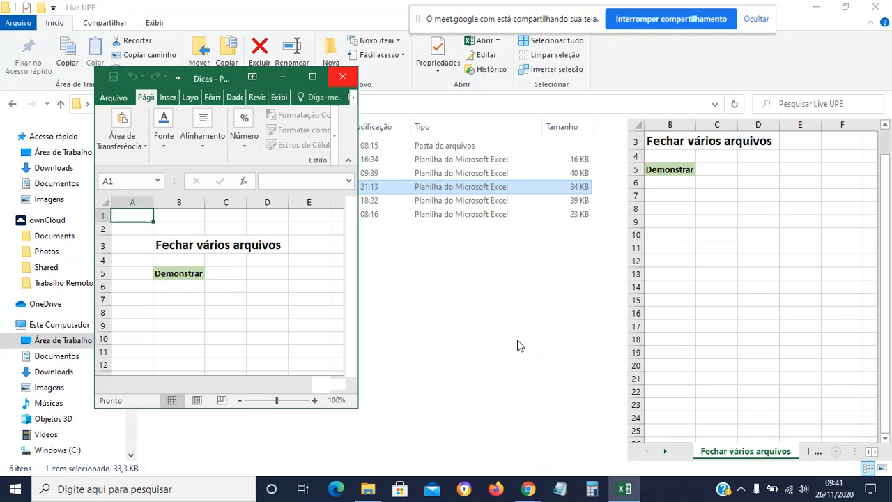
left_click(314, 77)
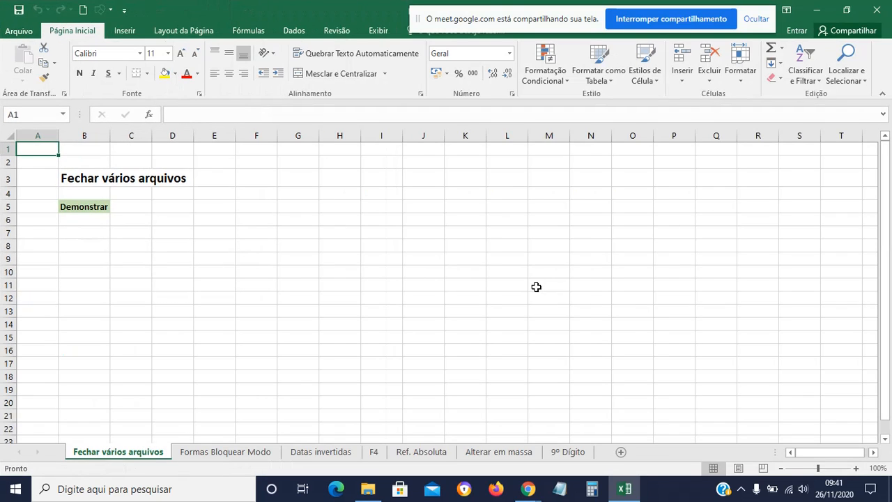
Insert a prohibition symbol shape spanning about I3 to K10 on the Formas Bloquear Modo sheet.
left_click(206, 454)
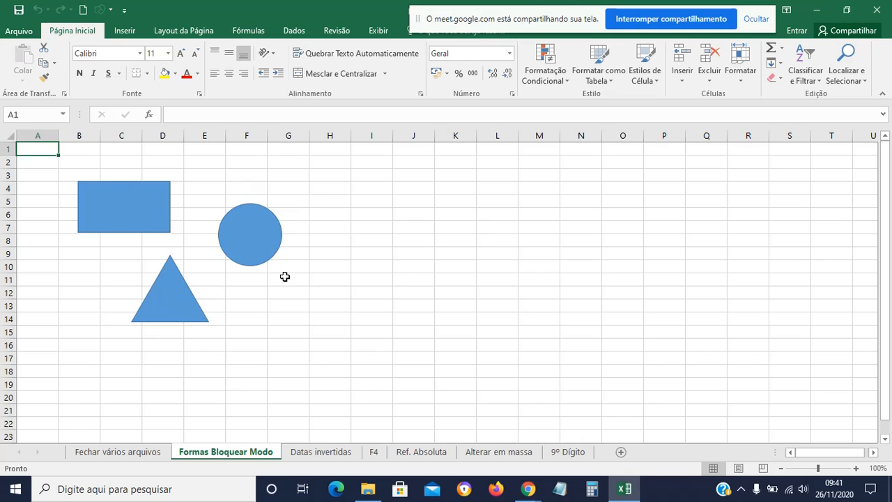
left_click(129, 32)
left_click(216, 53)
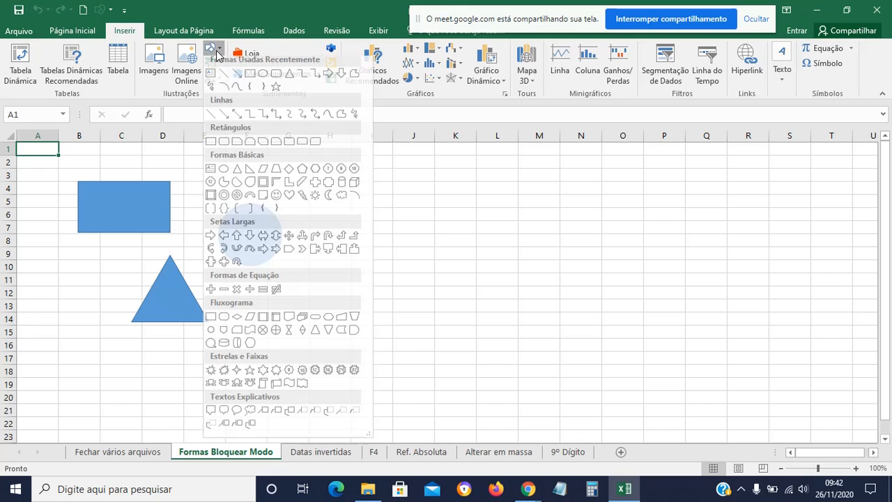
left_click(237, 200)
left_click_drag(375, 174, 470, 271)
left_click(474, 295)
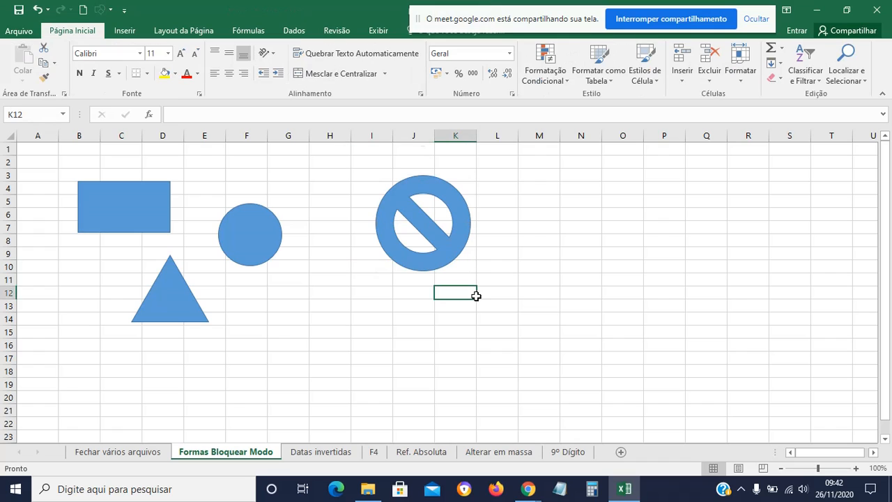
left_click(396, 305)
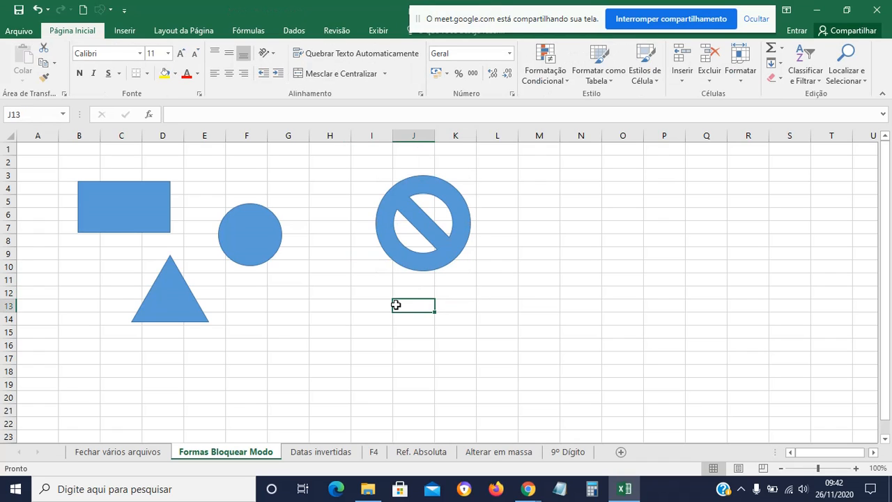
Move the blue rectangle up to about cells B2 to D5 and deselect it.
left_click(131, 203)
left_click(350, 317)
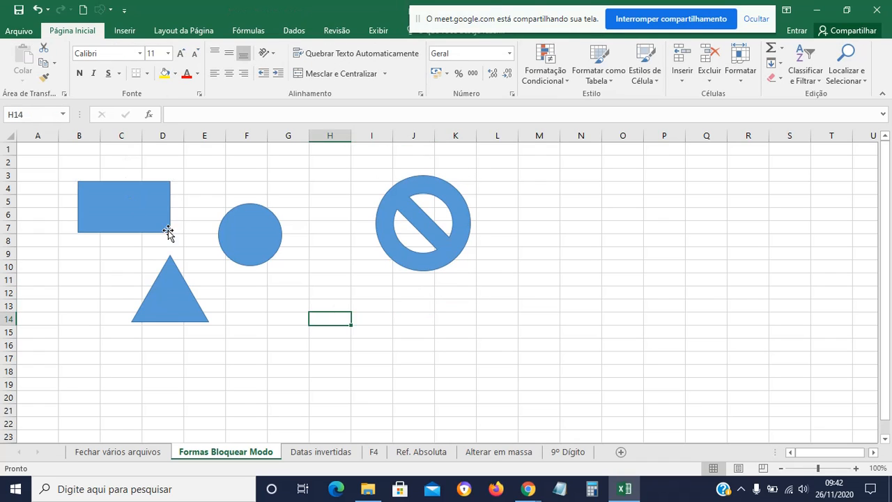
left_click(144, 218)
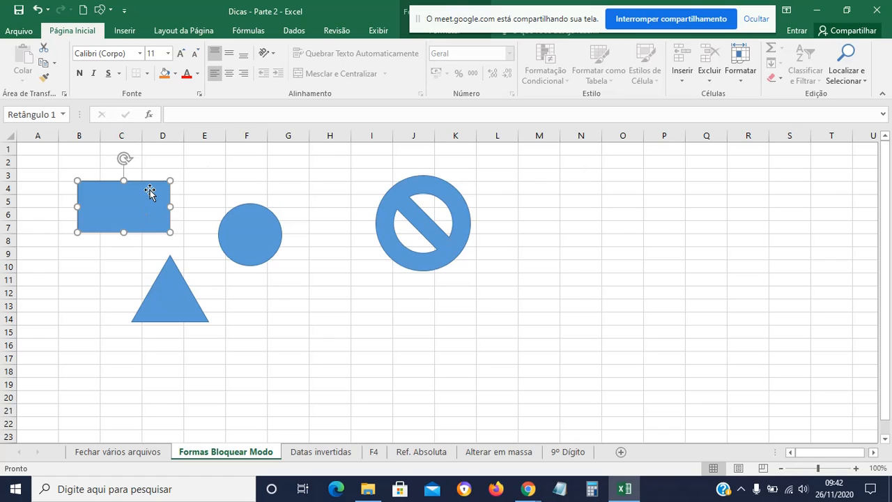
left_click_drag(119, 203, 125, 190)
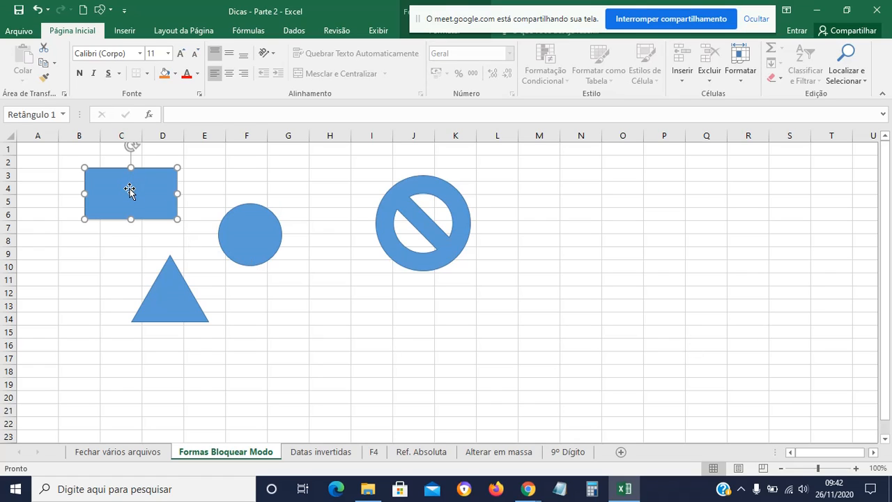
left_click_drag(131, 184, 103, 173)
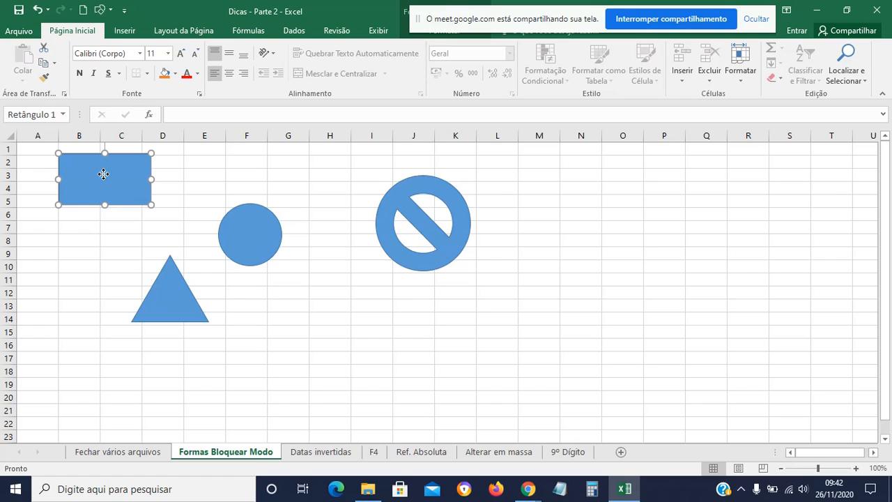
left_click_drag(103, 173, 322, 290)
key("Delete")
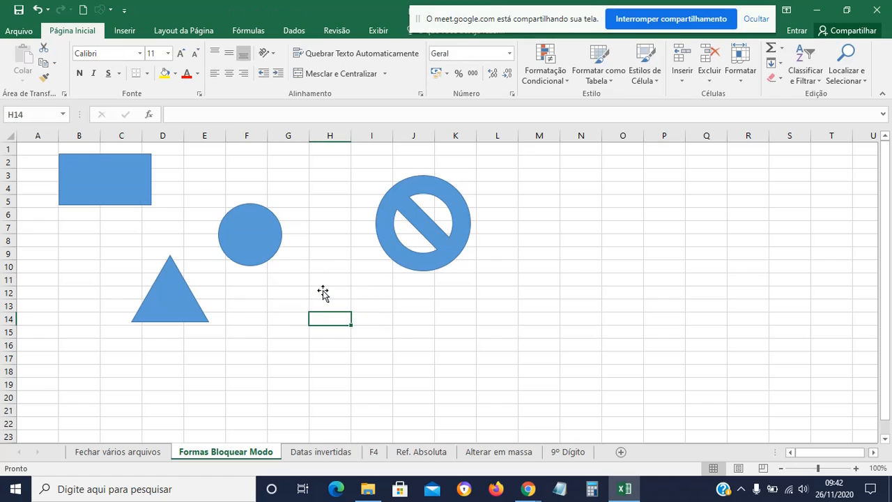
Lock drawing mode for the rounded rectangle shape on the Formas Bloquear Modo sheet.
left_click(115, 188)
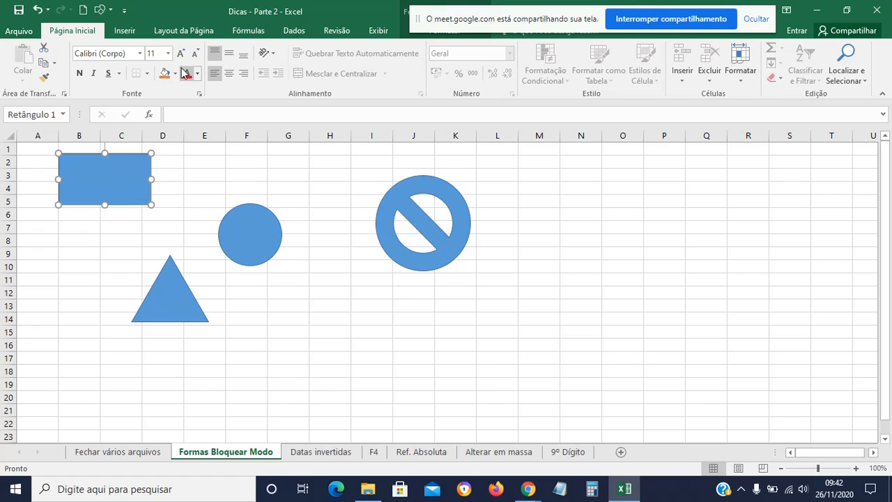
left_click(198, 171)
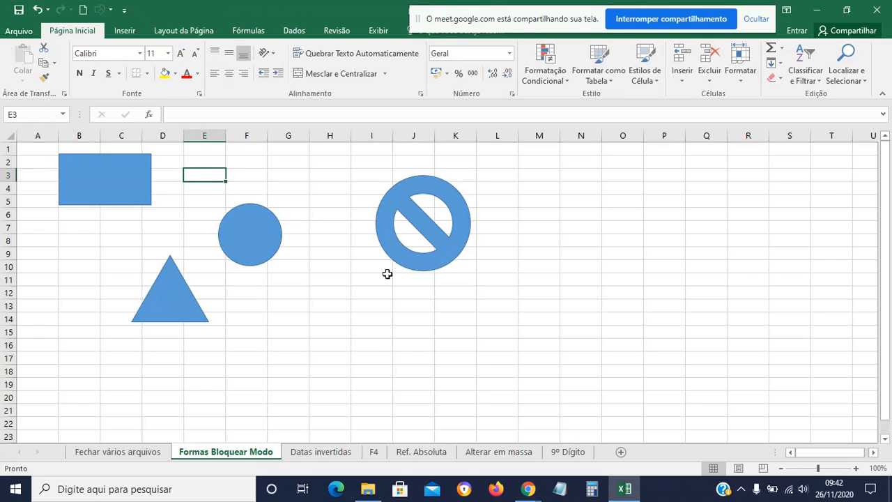
left_click(125, 31)
left_click(220, 50)
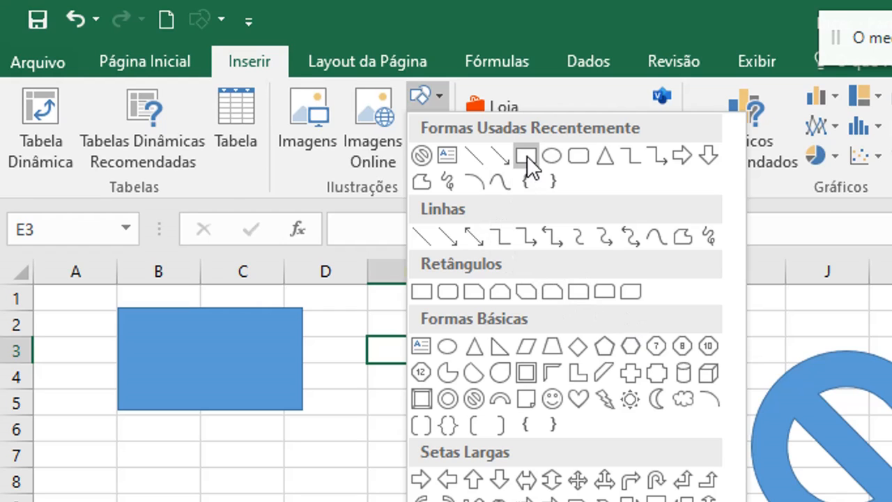
right_click(579, 164)
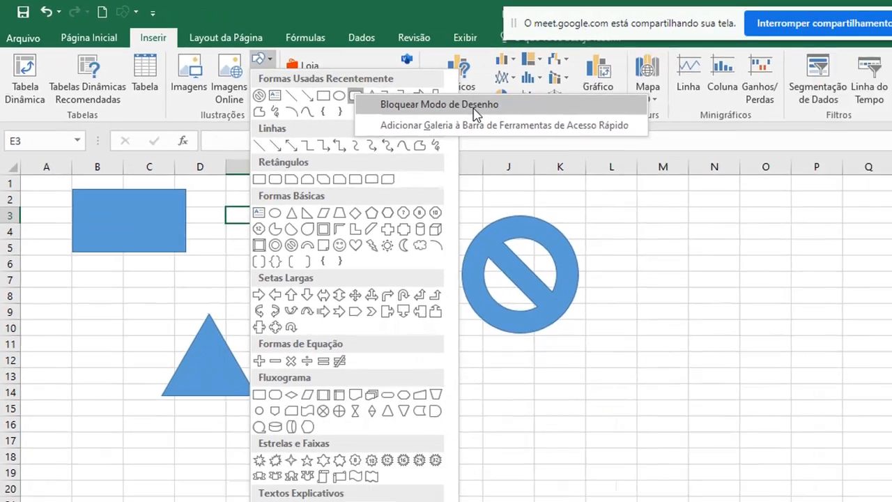
left_click(769, 175)
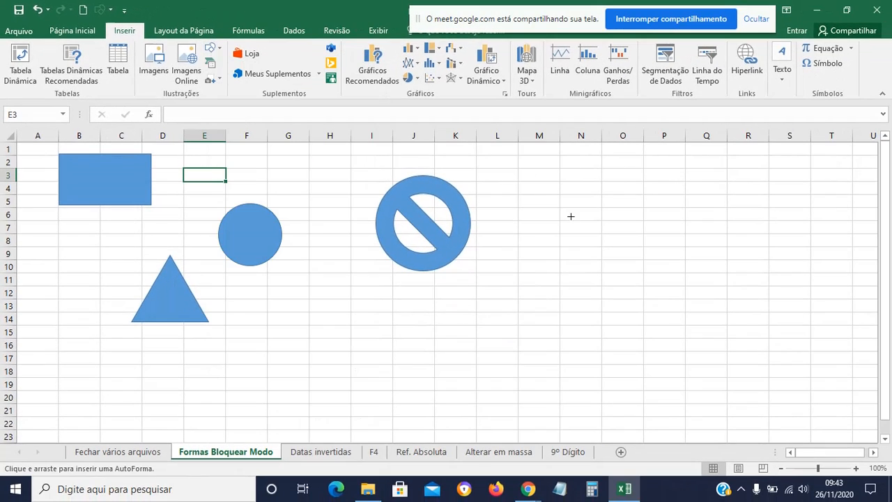
Draw eight rounded rectangles in free areas of the sheet, five of them 2,54 cm square, and leave drawing mode.
mouse_move(532, 169)
left_mouse_down()
mouse_move(604, 235)
mouse_move(644, 243)
left_mouse_up()
left_click(562, 340)
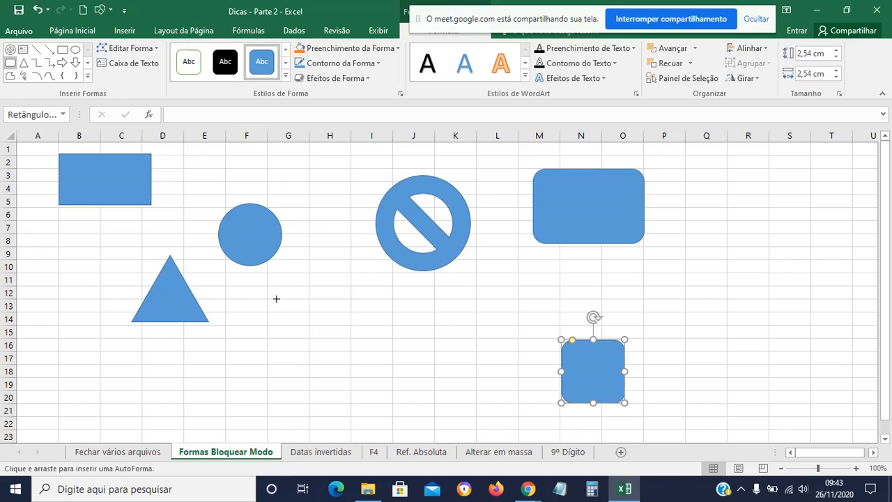
left_click_drag(276, 298, 406, 356)
left_click_drag(207, 401, 260, 411)
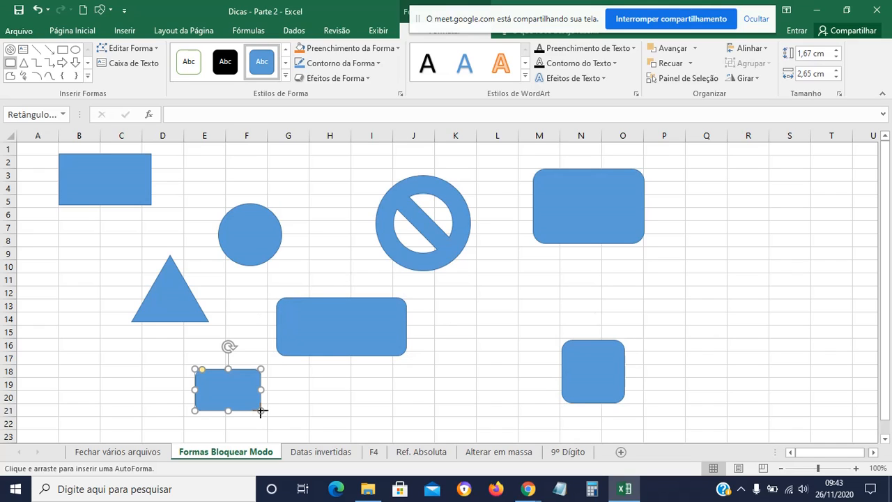
left_click(32, 242)
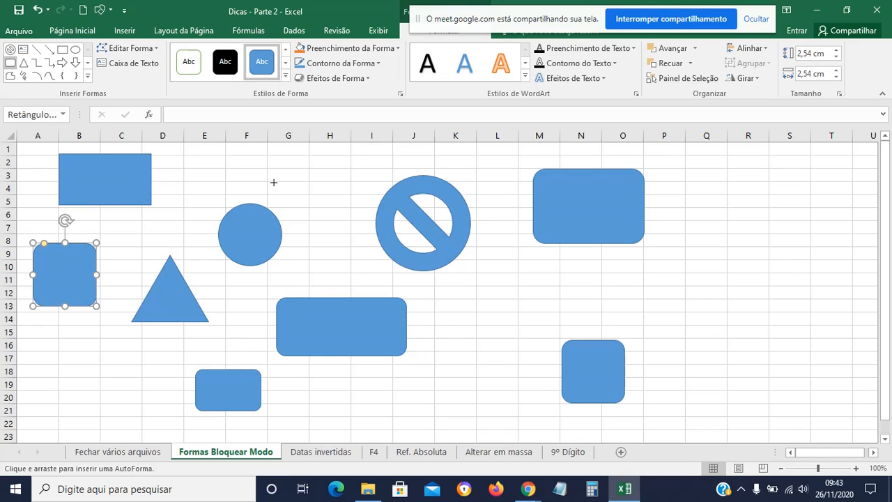
left_click(317, 174)
left_click(724, 186)
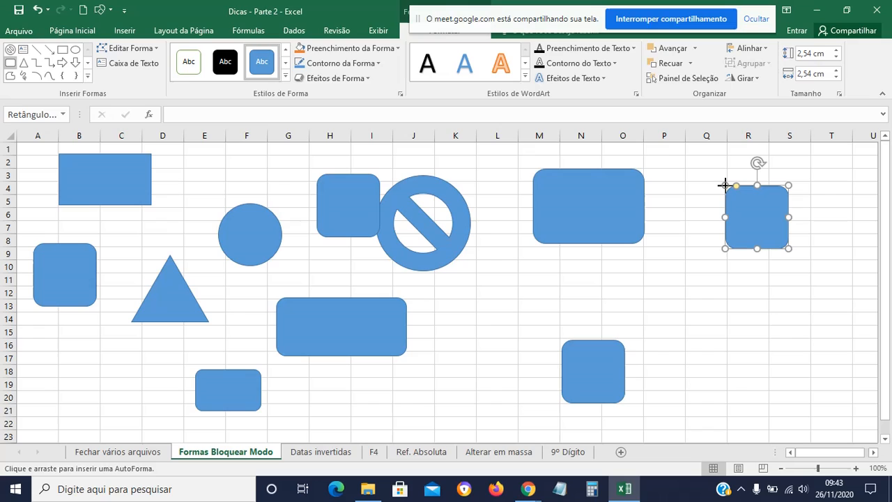
left_click(691, 270)
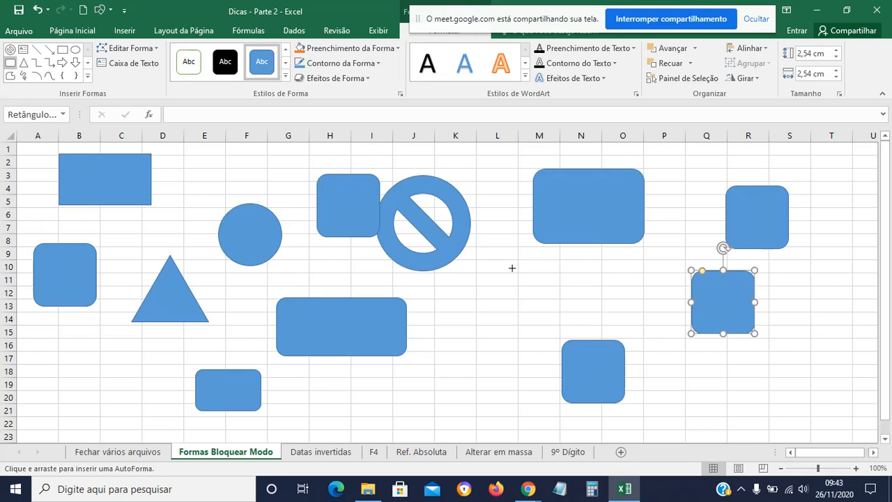
key("Escape")
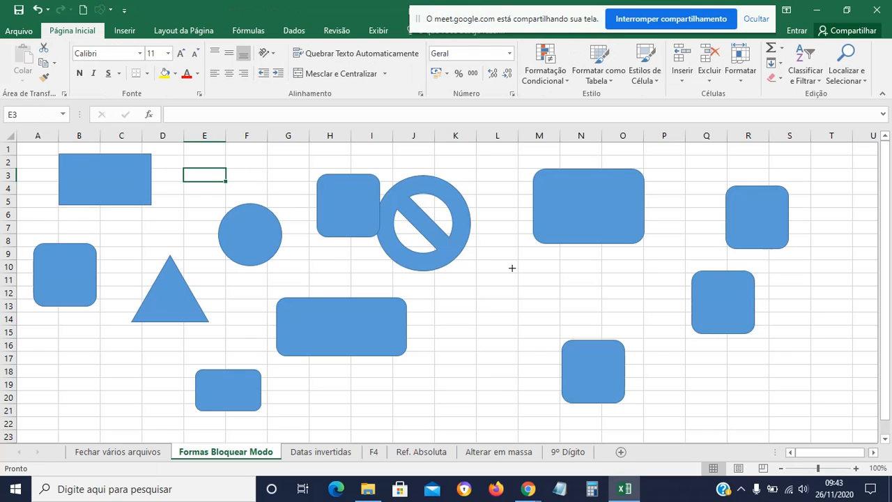
Select a few blank cells and rounded rectangles to test normal selection outside drawing mode.
left_click(512, 269)
left_click_drag(486, 317, 528, 344)
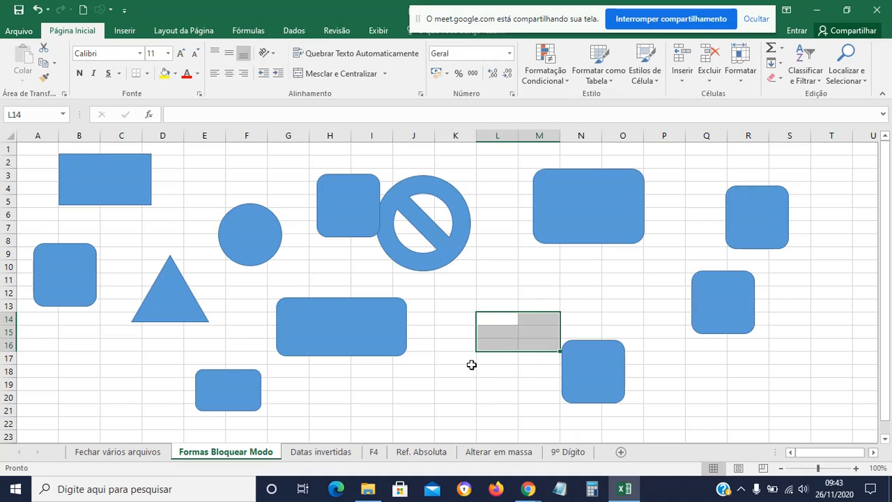
left_click_drag(466, 360, 457, 369)
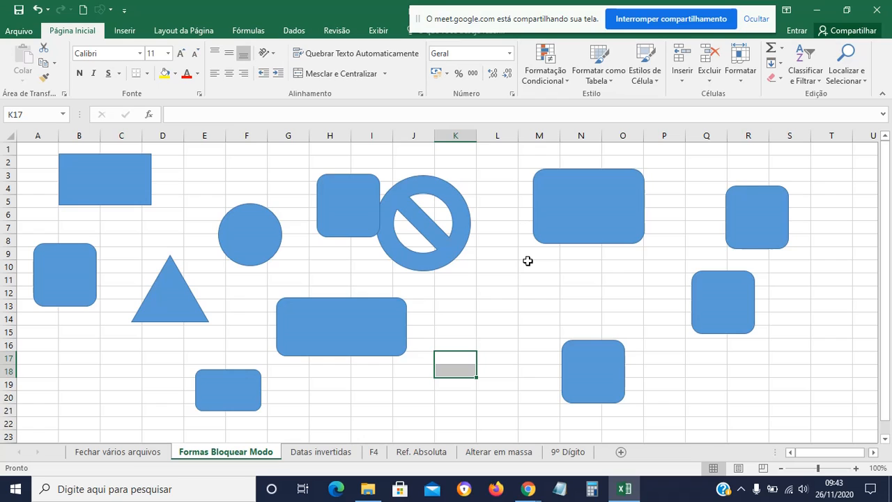
left_click(578, 213)
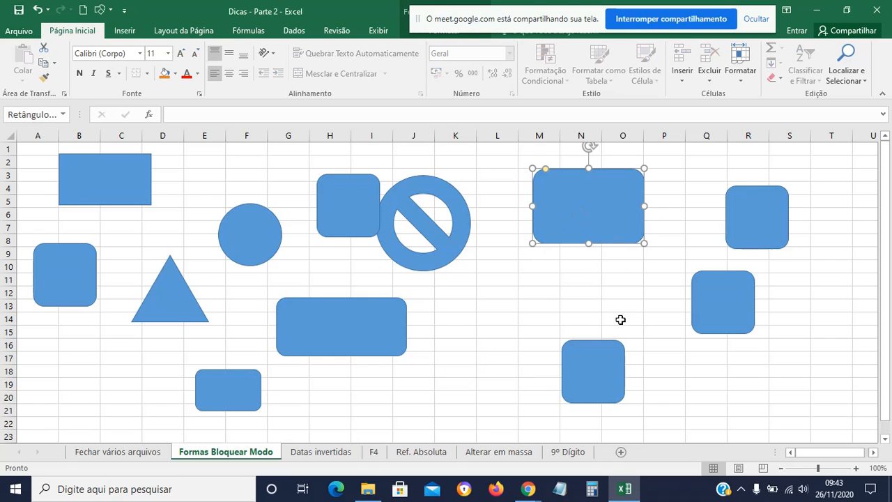
left_click(595, 373)
left_click(575, 210)
left_click(572, 298)
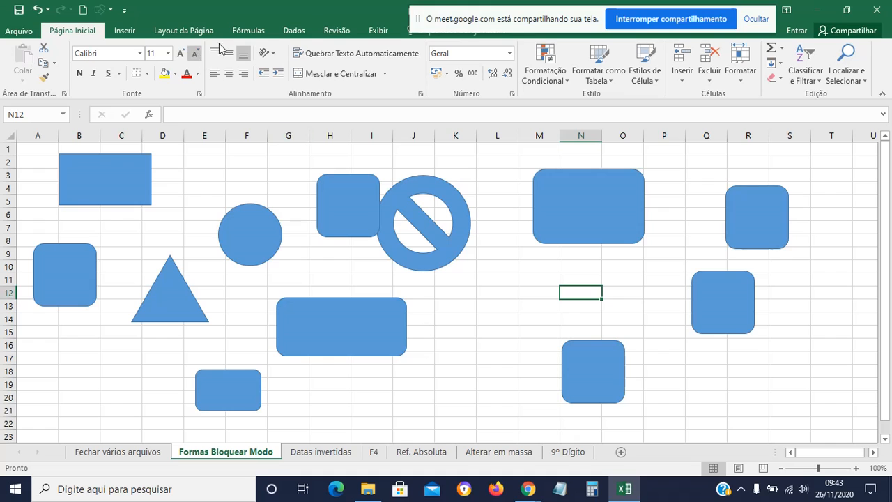
Lock drawing mode for the pentagon shape and draw four pentagons of varying sizes in free areas between columns L and U.
left_click(123, 31)
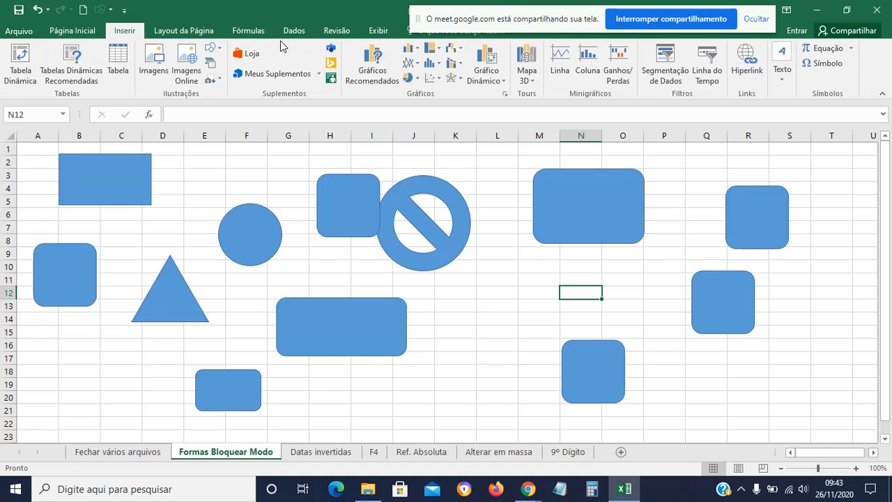
left_click(210, 48)
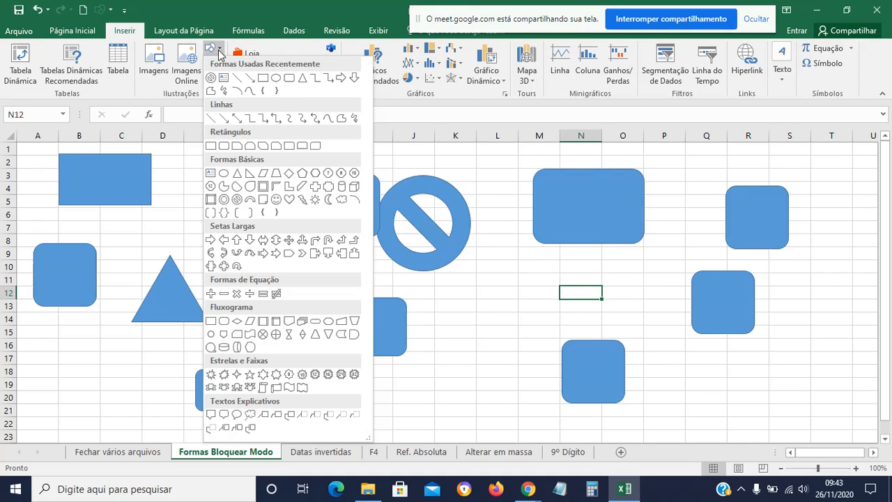
right_click(302, 174)
left_click(340, 179)
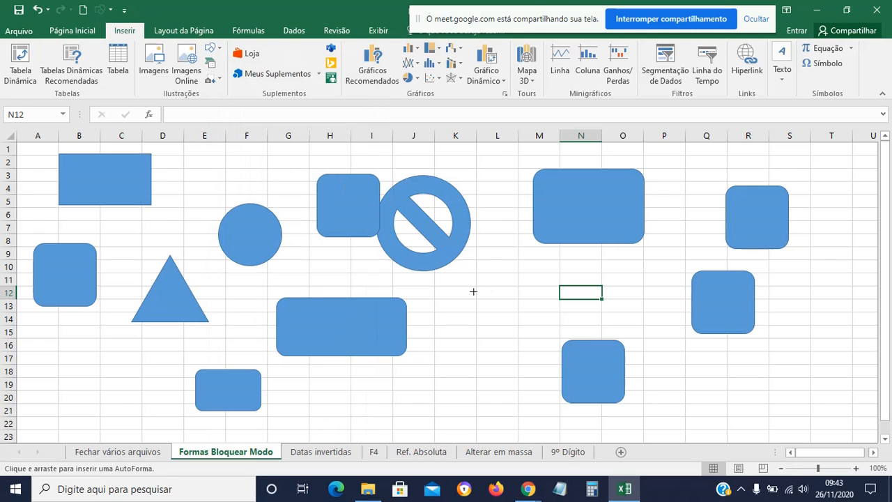
left_click_drag(473, 291, 519, 365)
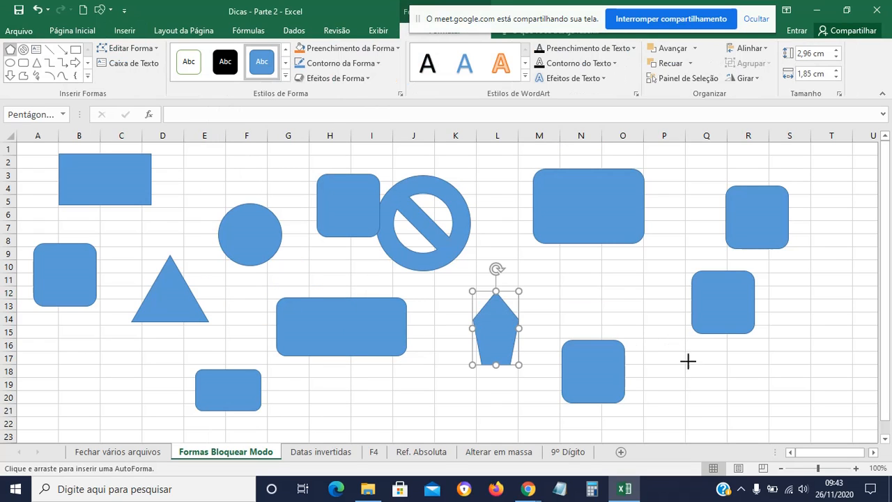
left_click_drag(677, 348, 758, 415)
left_click_drag(810, 275, 862, 334)
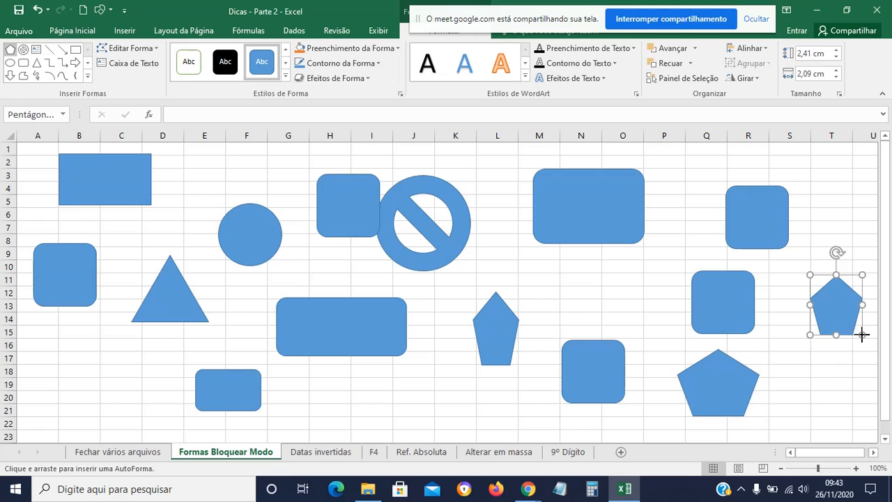
left_click_drag(846, 383, 877, 443)
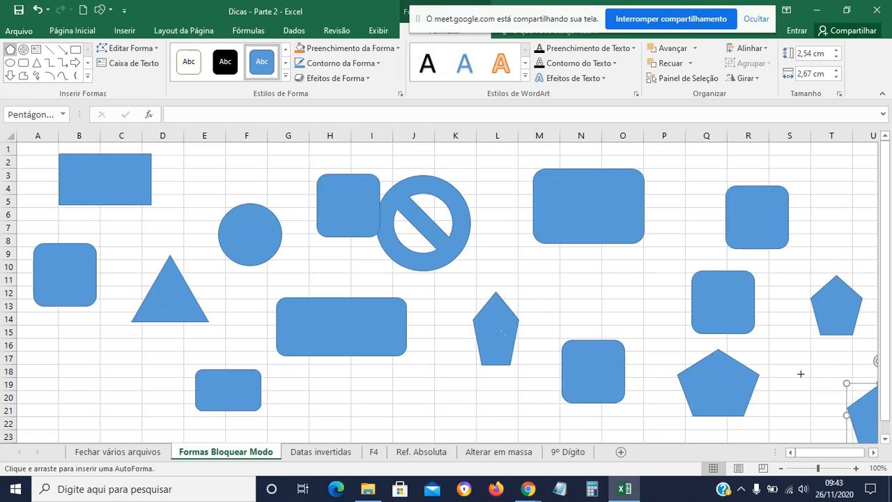
Go to the Datas invertidas sheet and select the inverted dates in A1:A8.
left_click(314, 453)
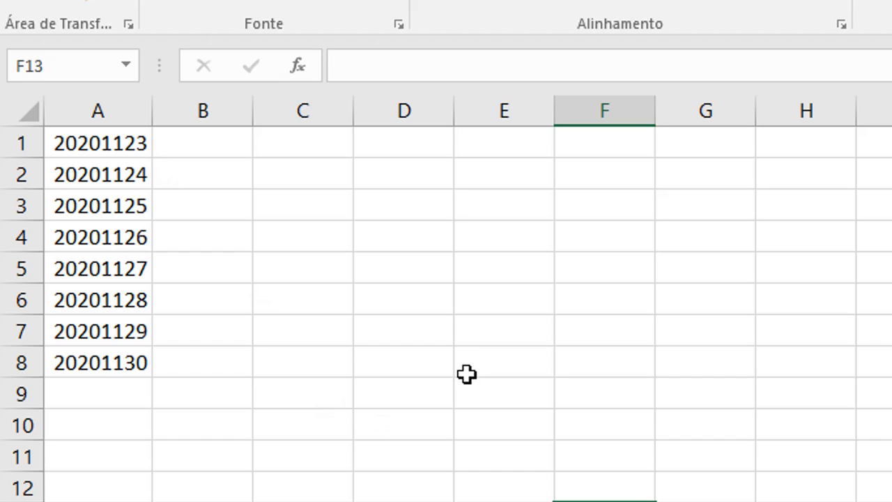
left_click(120, 145)
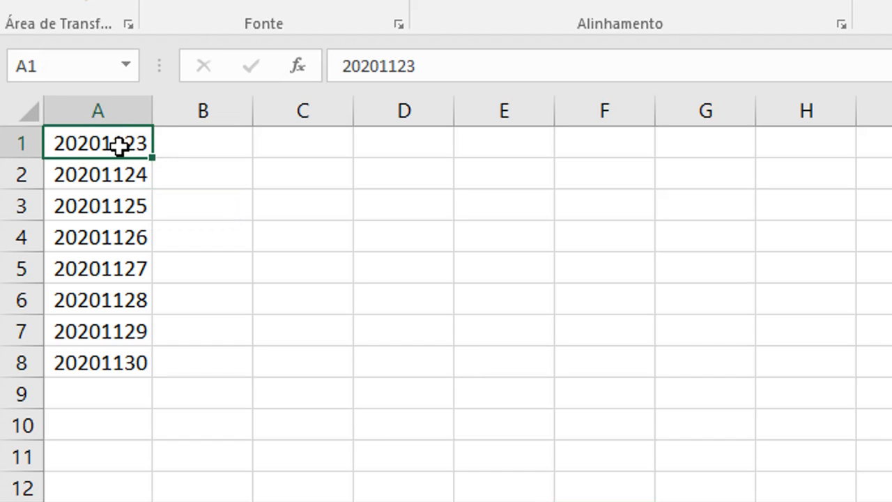
left_click_drag(120, 145, 109, 362)
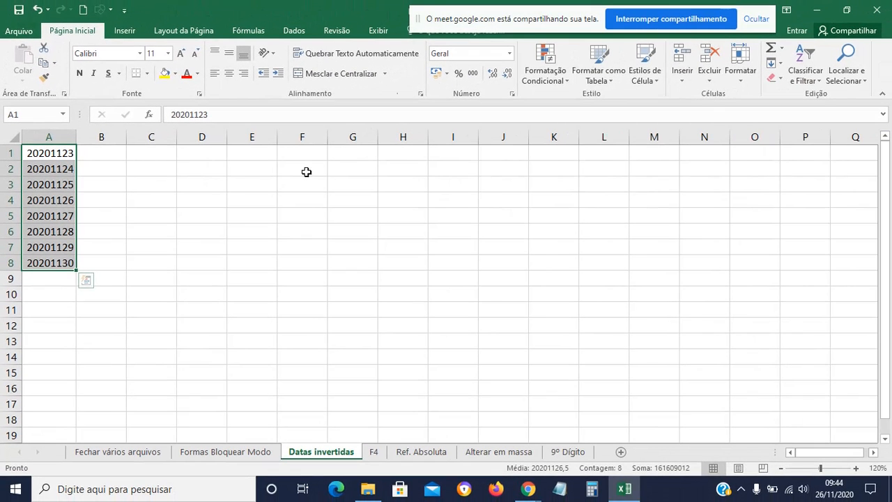
Try to show A1:A8 as dates with the Data Abreviada format and widen column A to about column I.
left_click(509, 55)
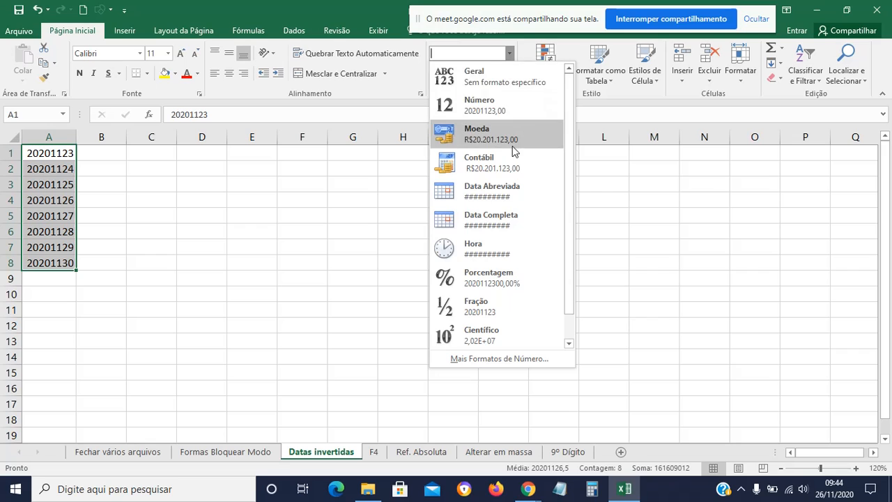
left_click(523, 195)
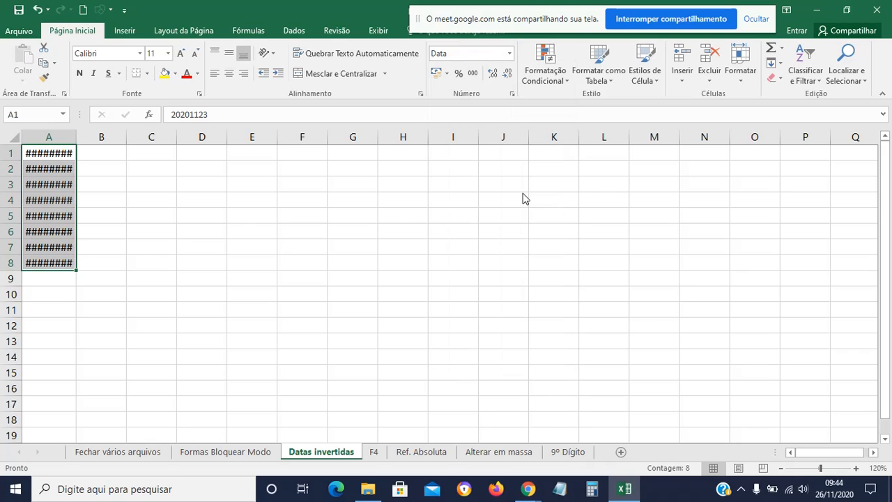
left_click(131, 196)
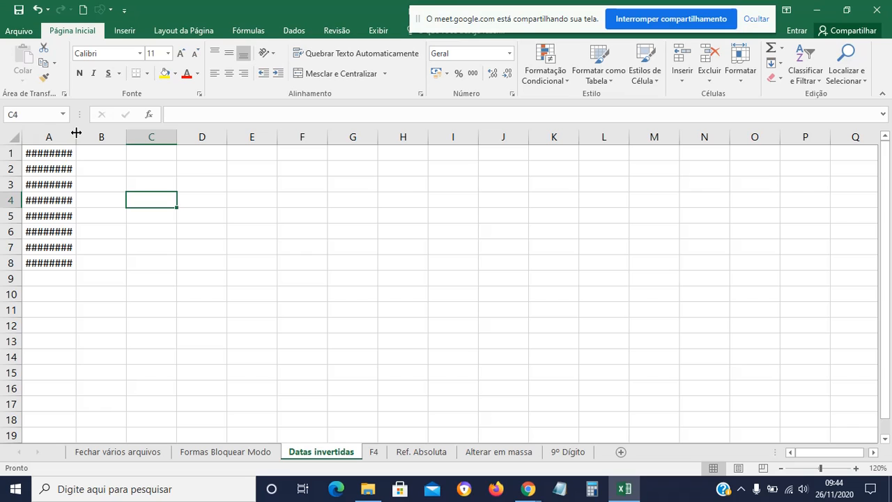
left_click_drag(76, 133, 444, 151)
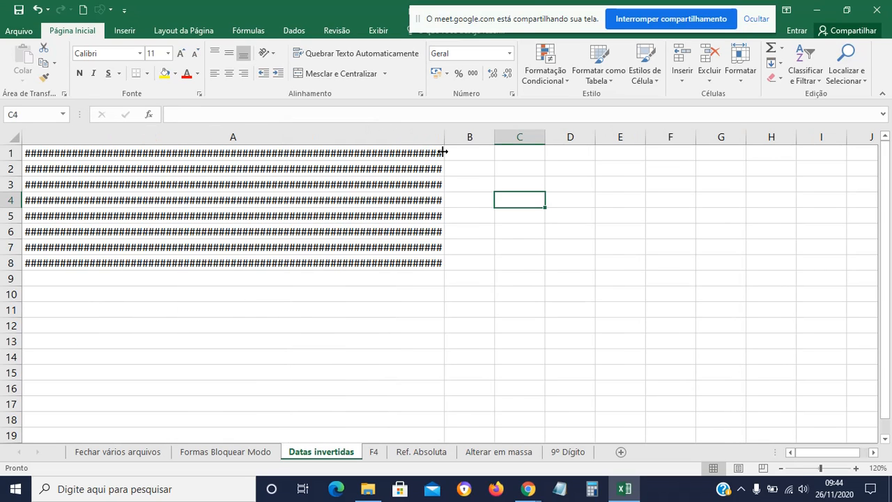
Undo the widening of column A and the date format on A1:A8.
key("ctrl+z")
key("ctrl+z")
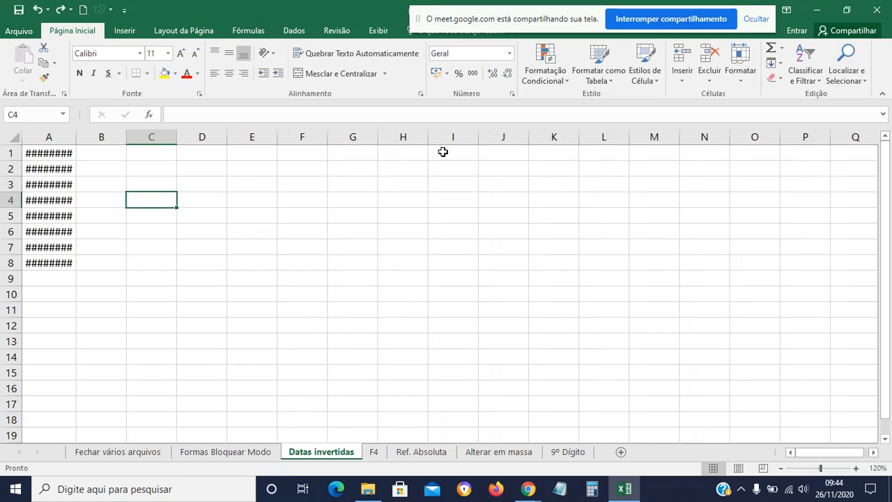
key("ctrl+z")
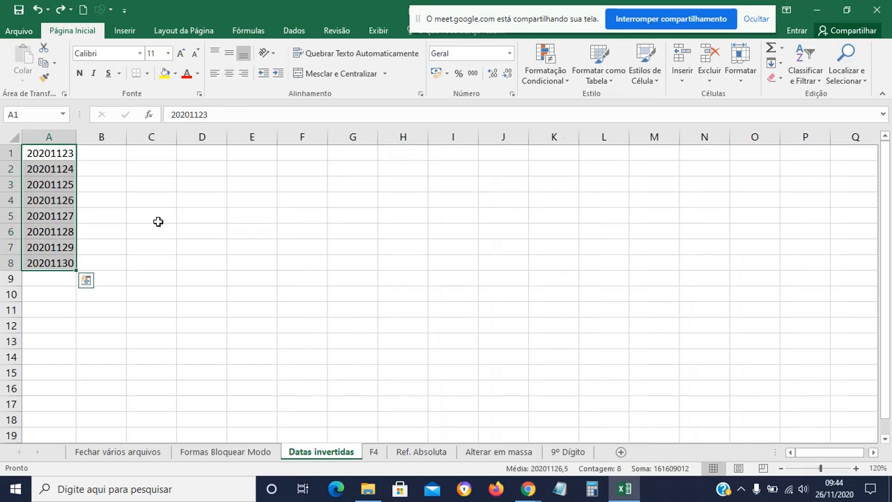
Enter the date 23/11/2020 in D1, fit column D's width to it, and select A1 for comparison.
left_click(158, 221)
left_click(189, 154)
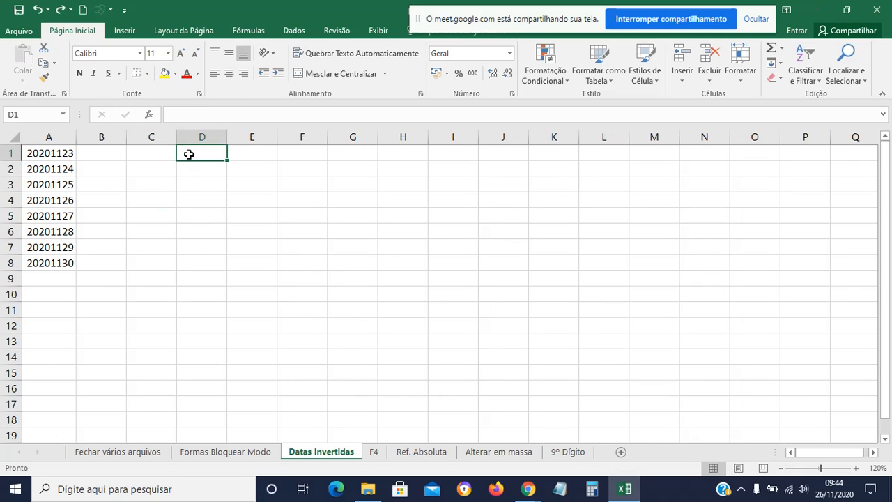
type("23/11")
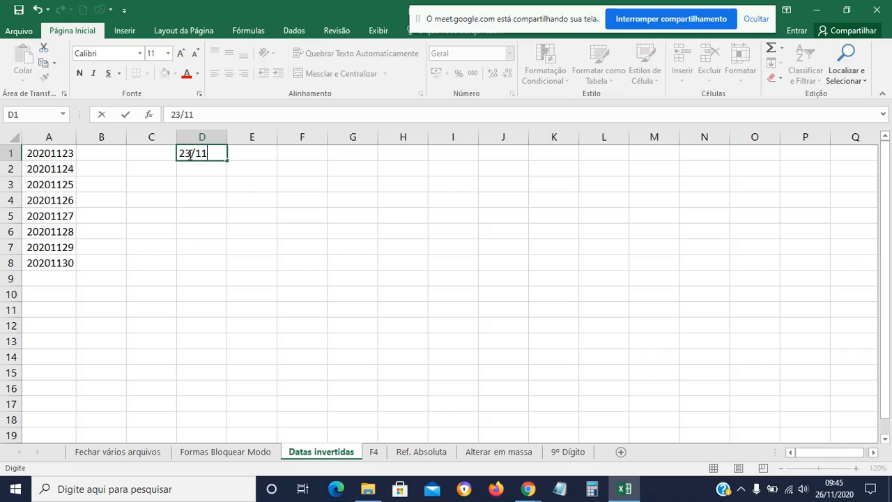
type("/2-")
key("BackSpace")
key("Return")
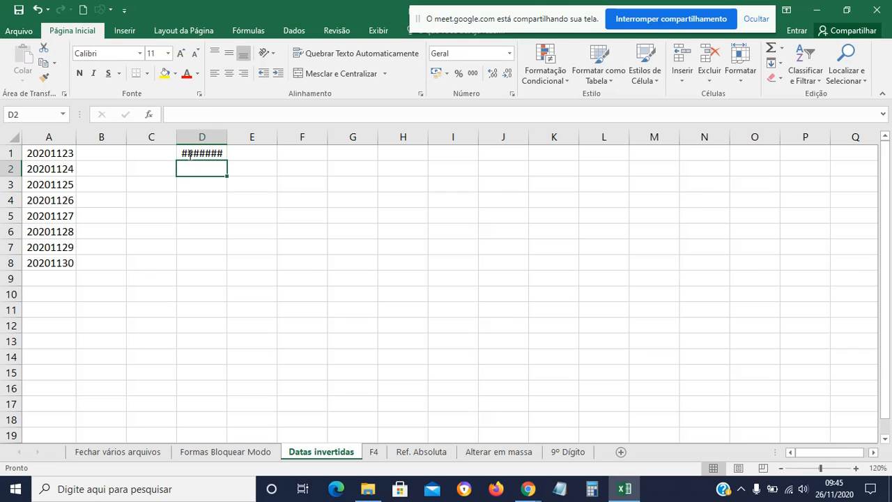
double_click(227, 136)
left_click(224, 152)
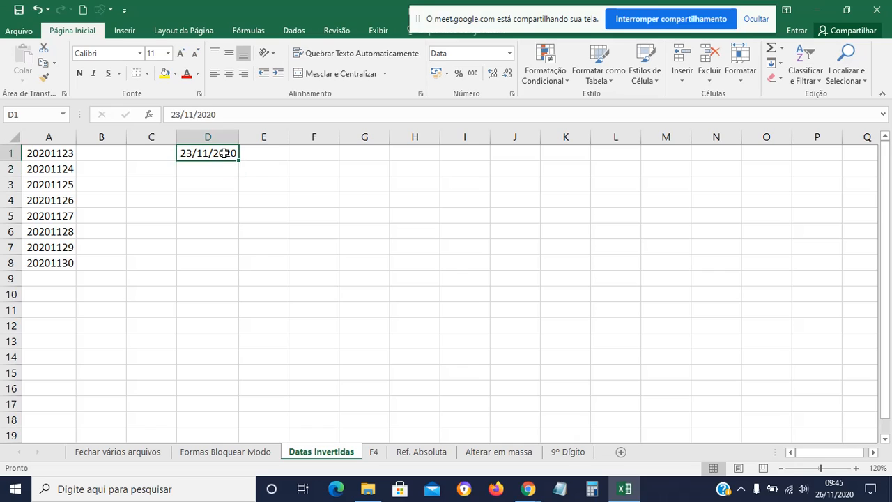
left_click(61, 152)
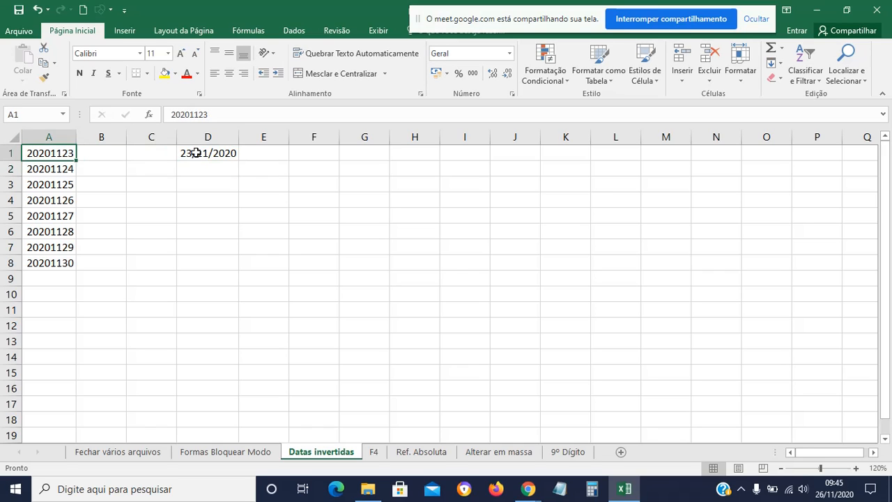
Clear the date in D1 and select the inverted dates in A1:A8.
left_click(196, 153)
key("Delete")
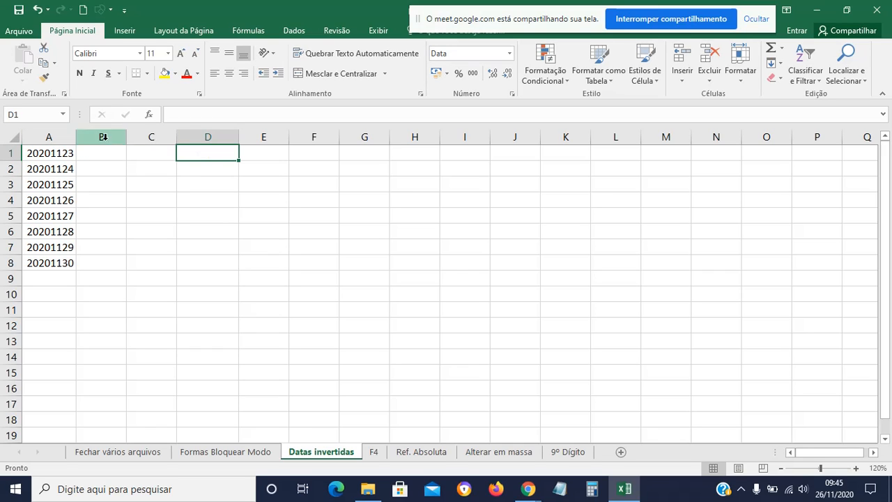
left_click_drag(46, 152, 51, 262)
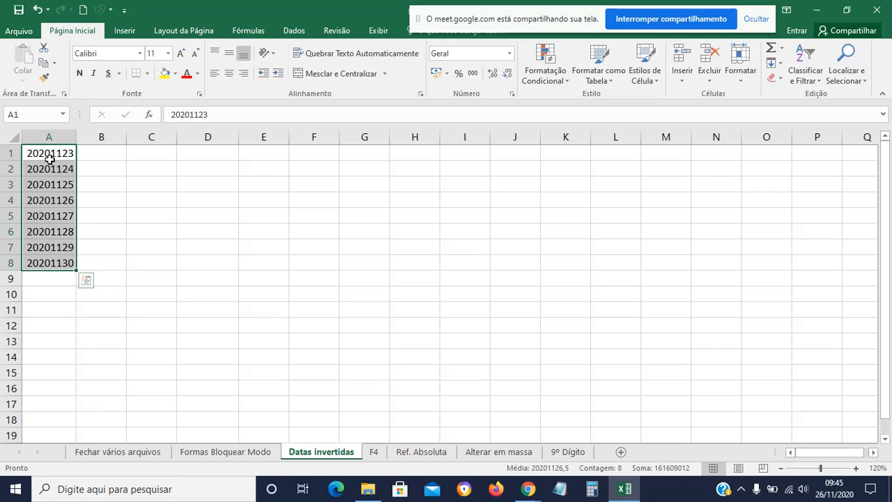
left_click_drag(585, 19, 550, 14)
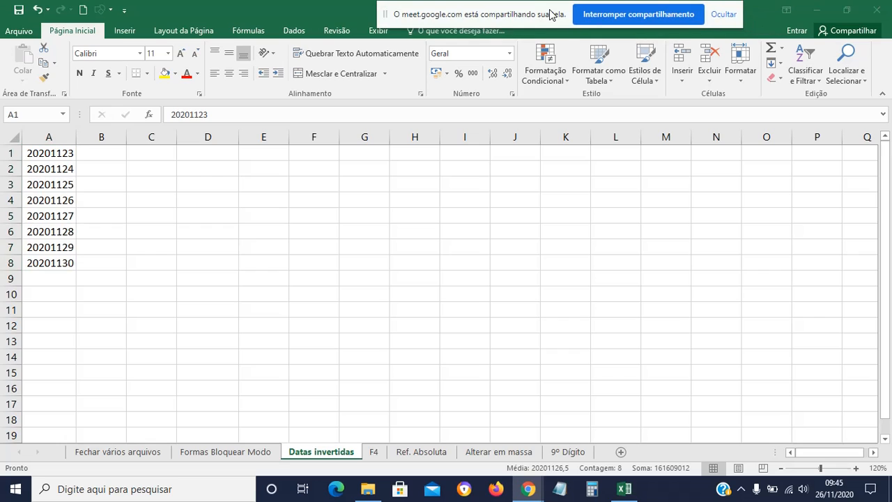
Convert A1:A8 in place with Text to Columns, using the Delimitado type and the Data column format AMD.
left_click(294, 31)
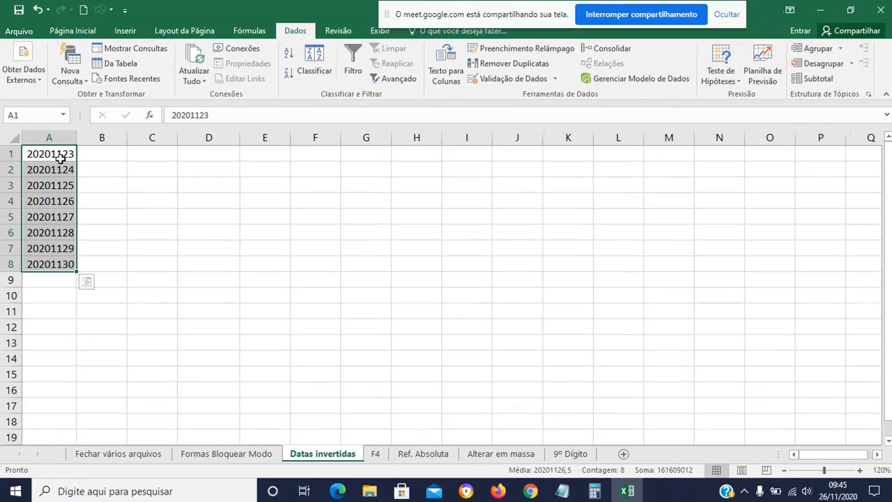
left_click(445, 73)
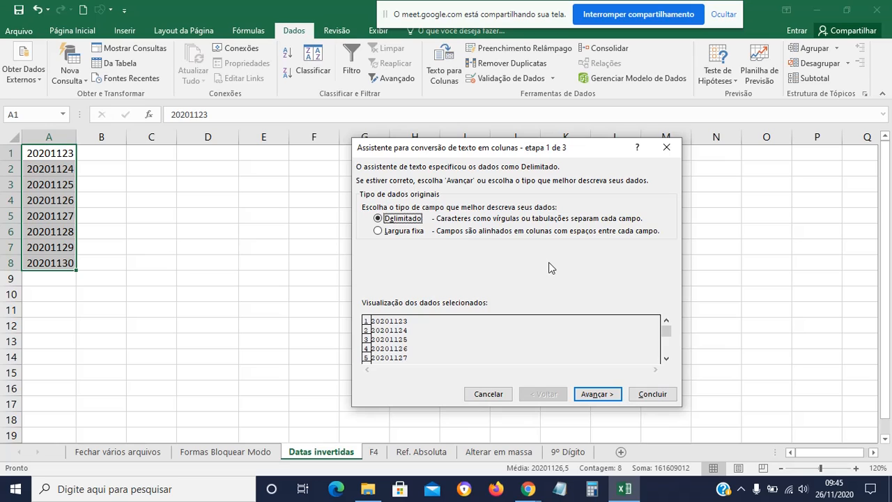
left_click(596, 394)
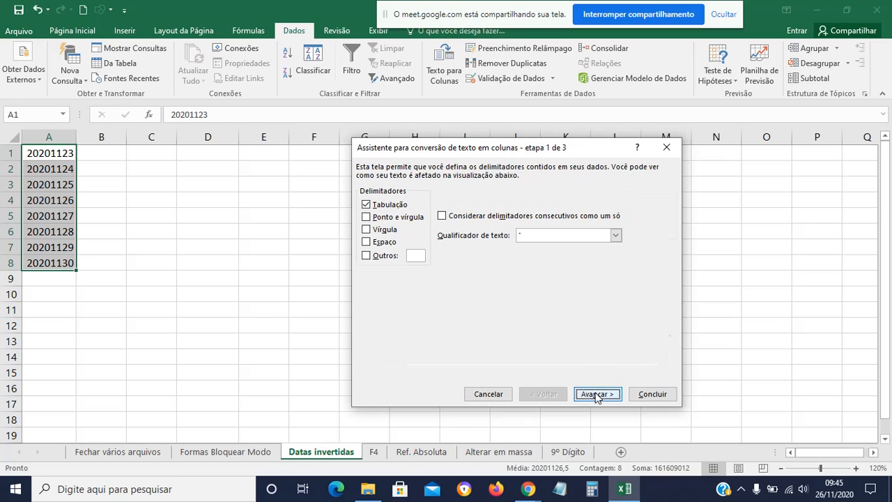
left_click(596, 394)
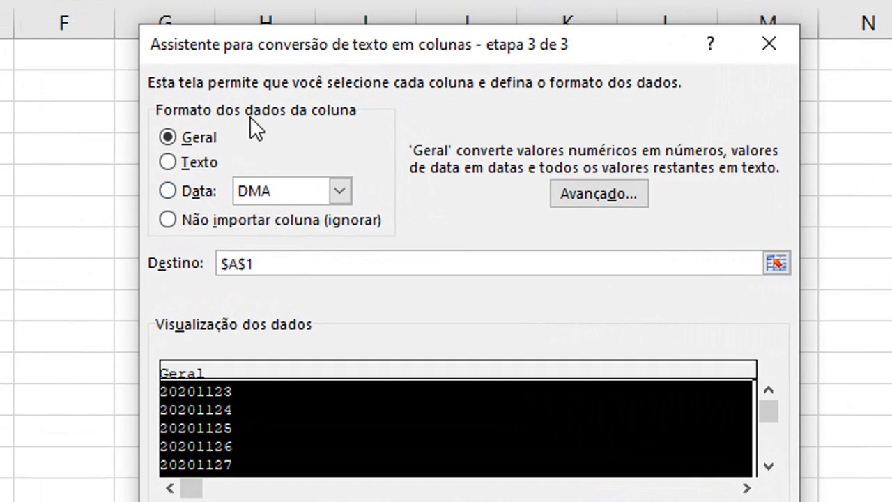
left_click(170, 193)
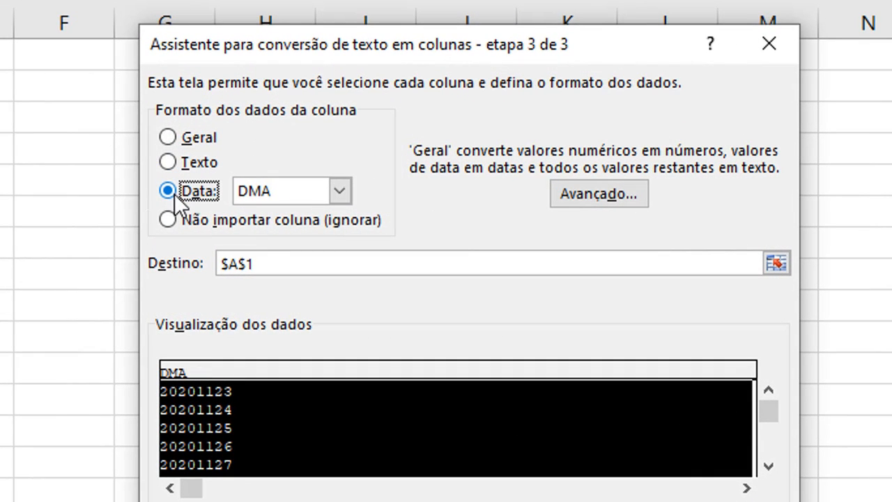
left_click(339, 191)
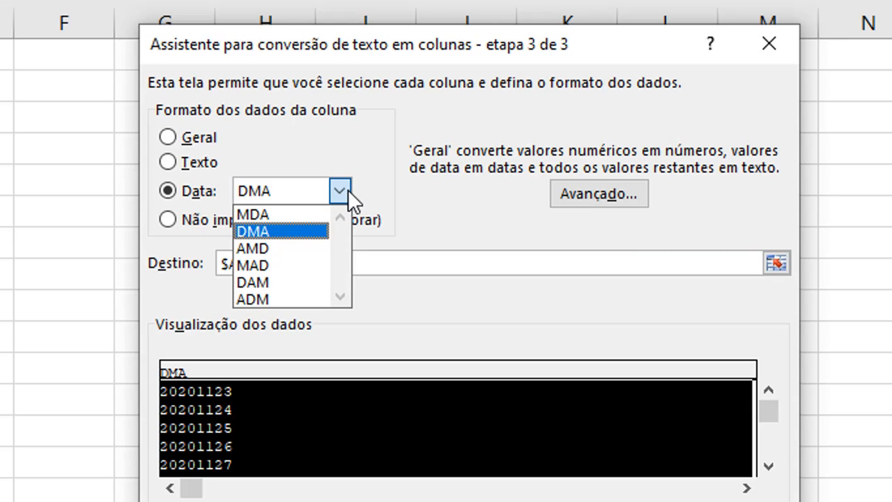
left_click(291, 248)
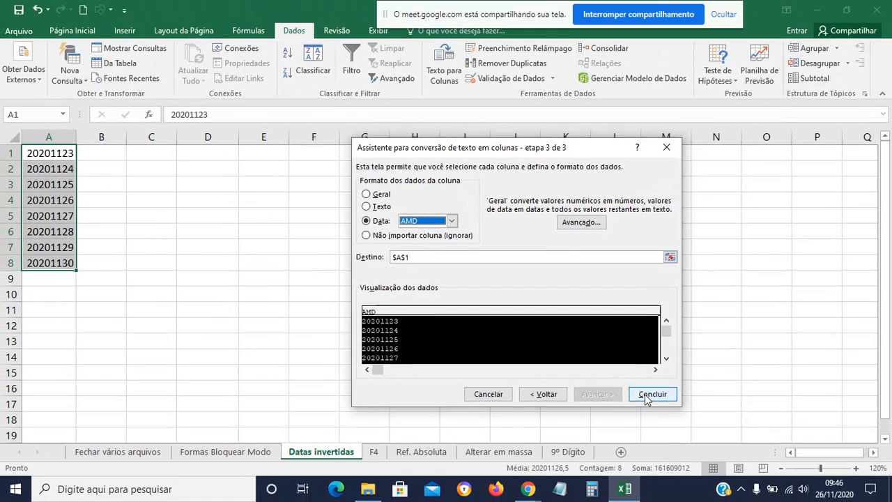
left_click(646, 395)
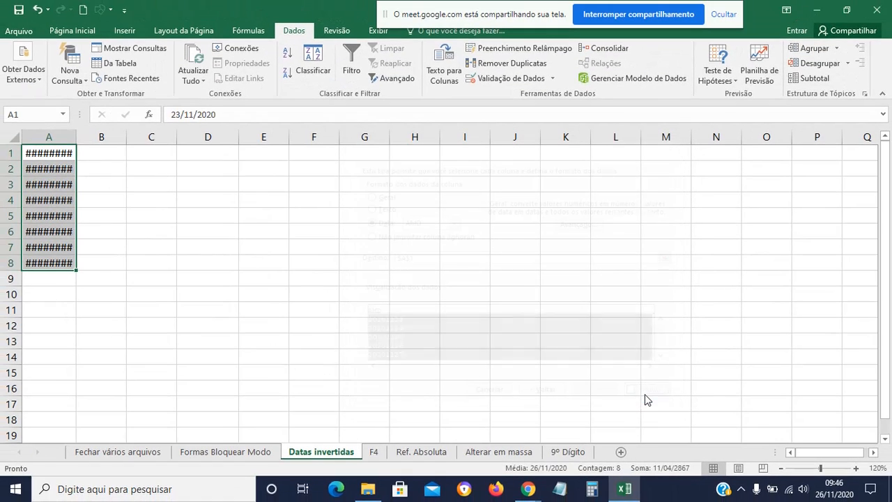
Widen column A so its dates fit, and check several of the converted dates.
left_click_drag(77, 134, 119, 133)
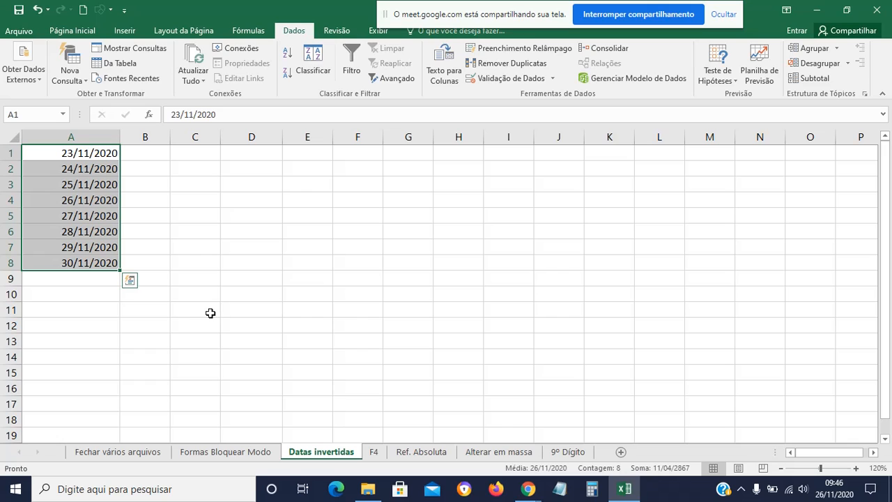
left_click(99, 175)
left_click(93, 200)
left_click(93, 225)
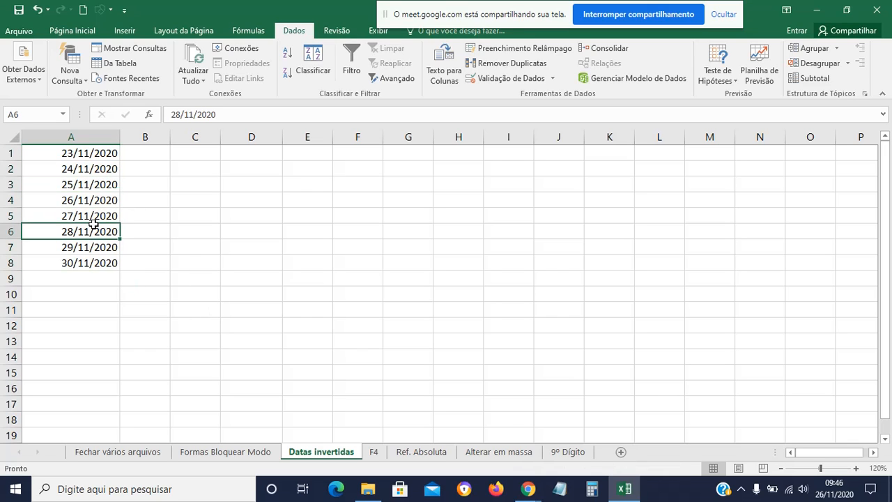
left_click(92, 155)
Enter the formula =A1+60 in C1 to add 60 days to the first date.
left_click(208, 155)
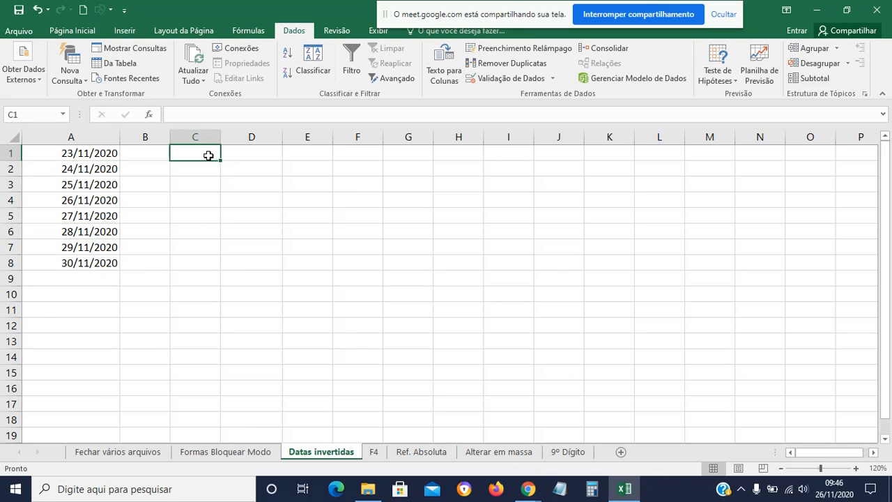
type("=")
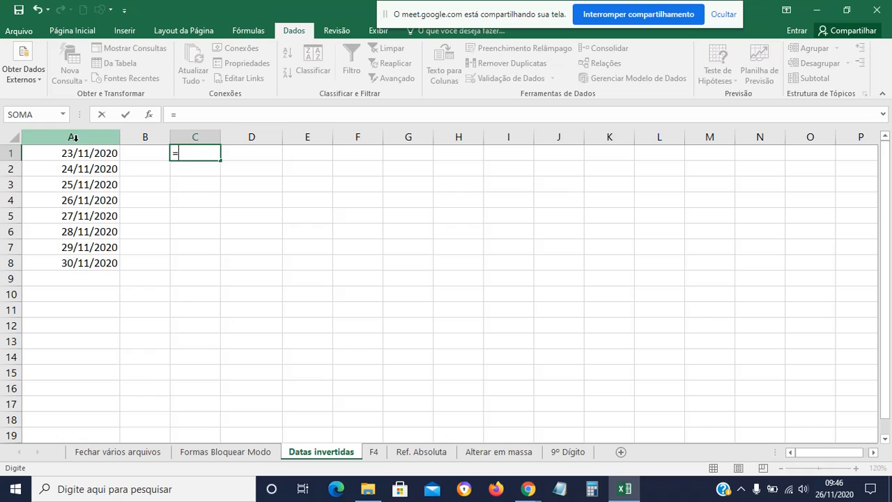
left_click(79, 157)
type("+60")
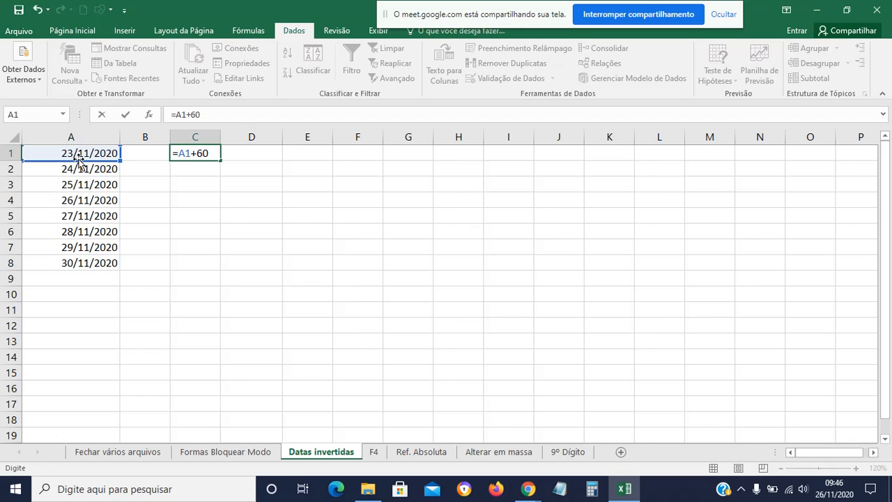
key("Return")
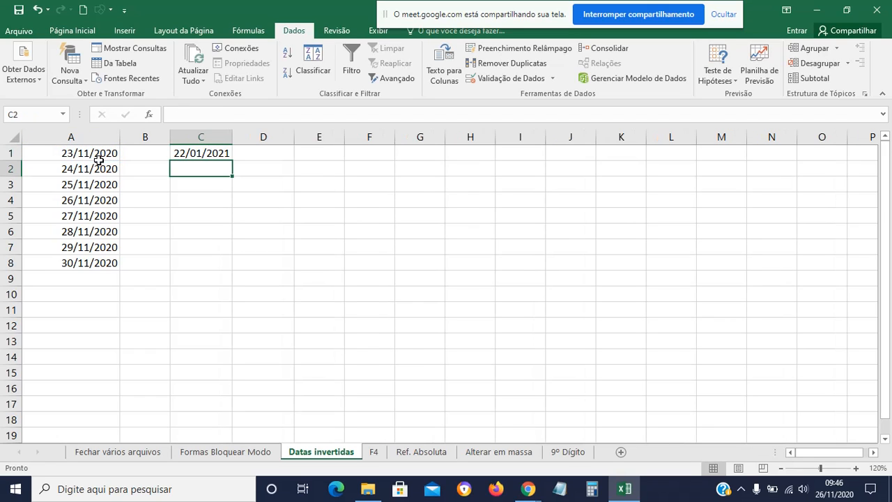
Fill the C1 formula down to C8 and compare the last row's result with the date in A8.
left_click(209, 152)
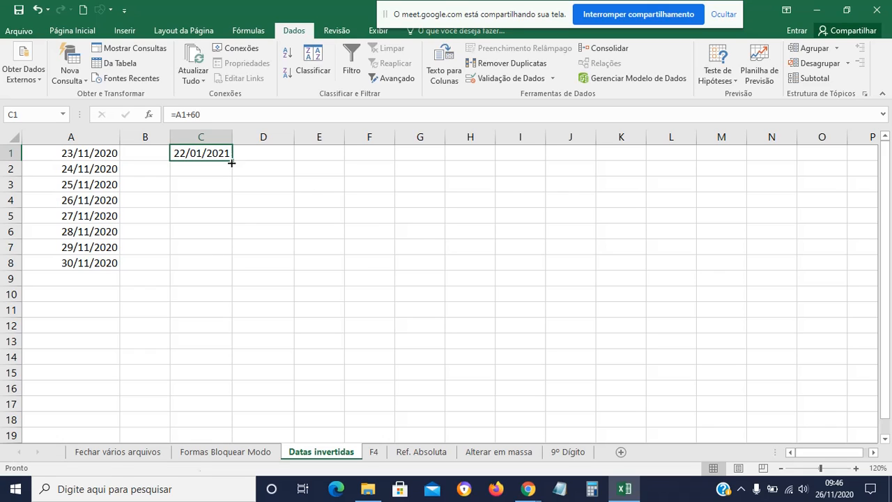
left_click_drag(232, 160, 230, 267)
left_click(355, 276)
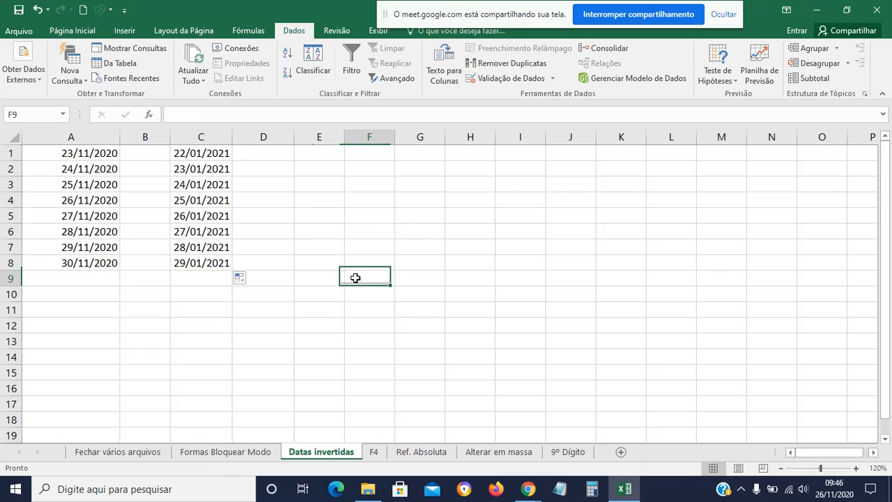
left_click(108, 257)
left_click(203, 264)
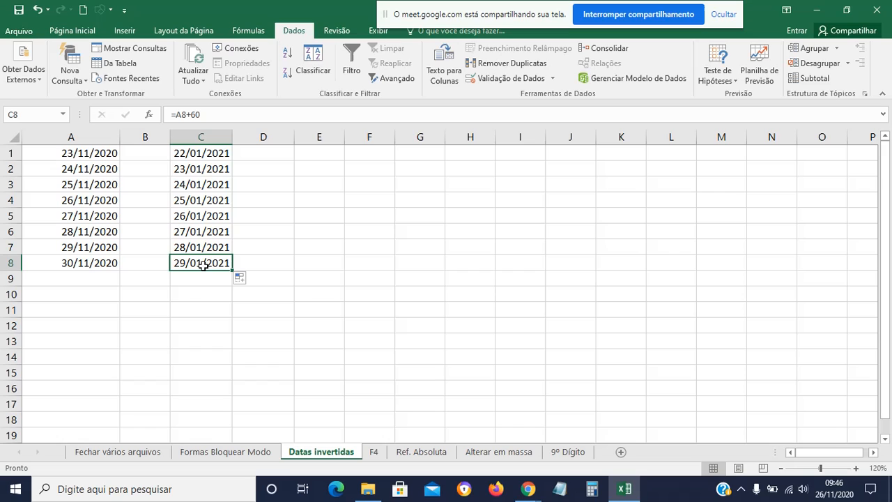
left_click(372, 297)
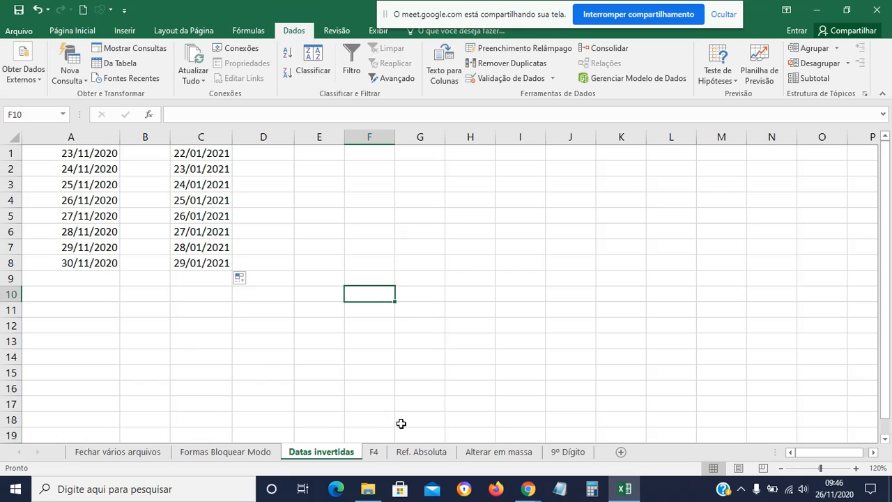
Go past the F4 sheet to Ref. Absoluta and examine the formula behind the Cadeira price in reais in C3.
left_click(375, 452)
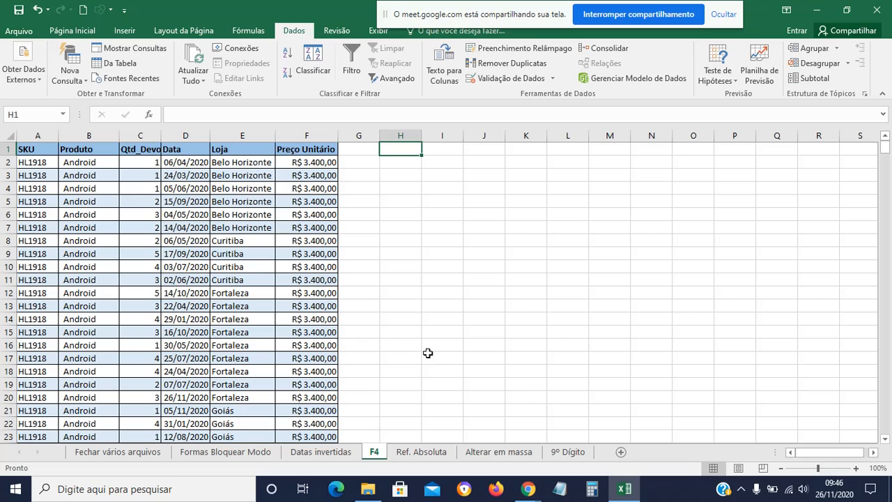
key("F4")
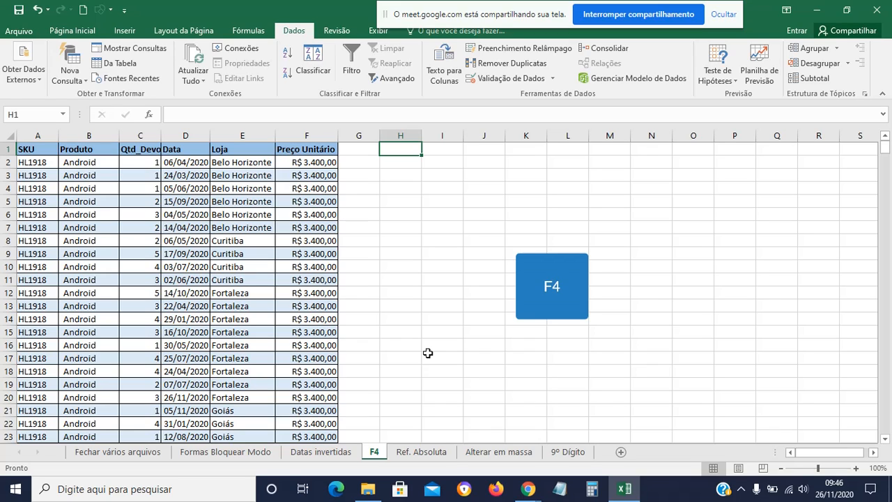
left_click(424, 453)
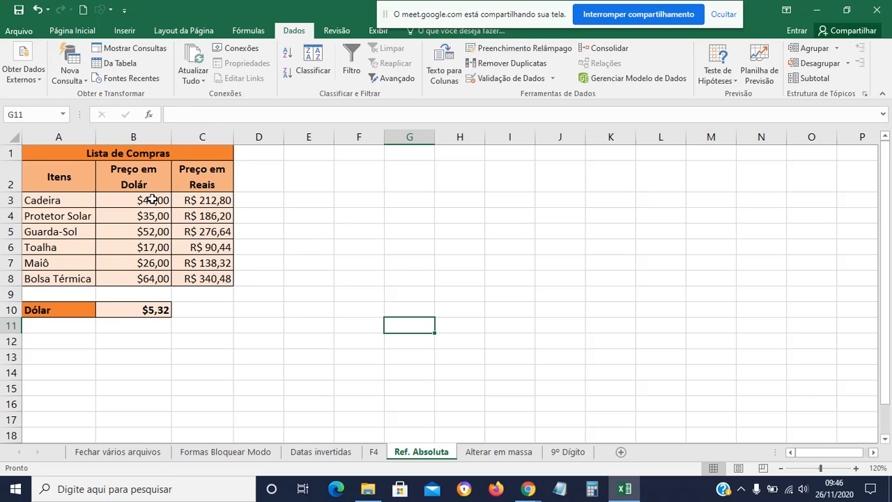
left_click(151, 201)
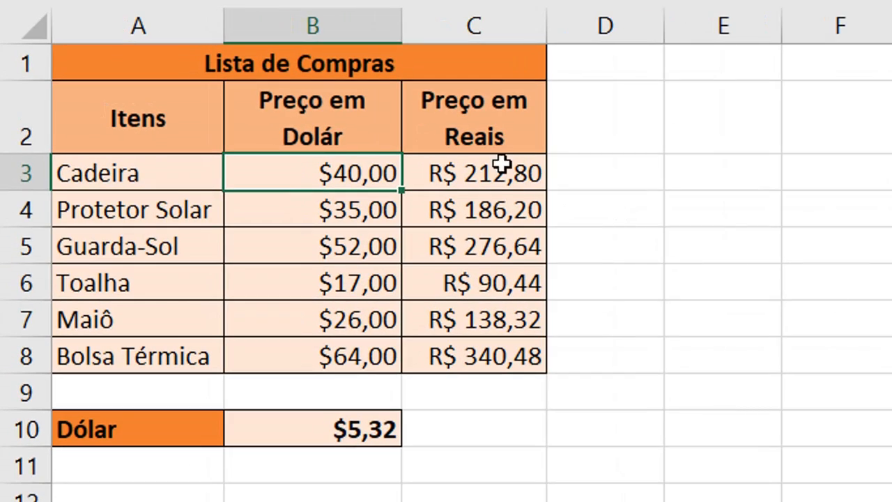
left_click(497, 174)
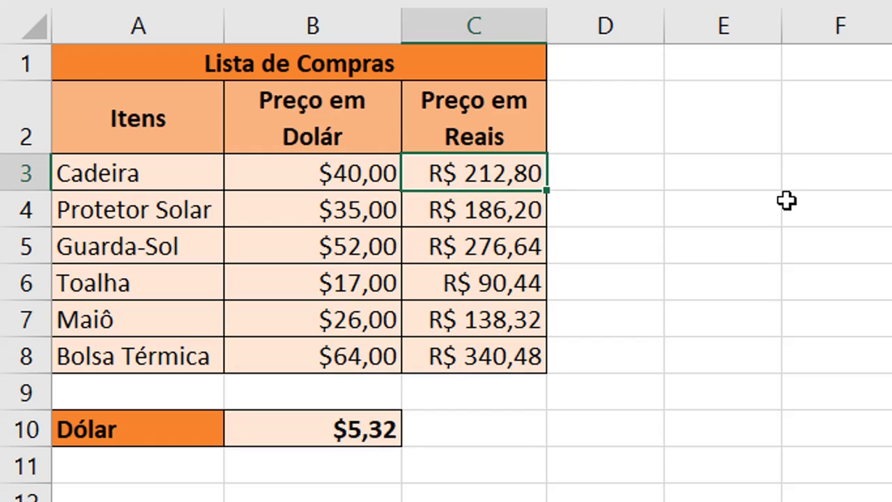
double_click(521, 167)
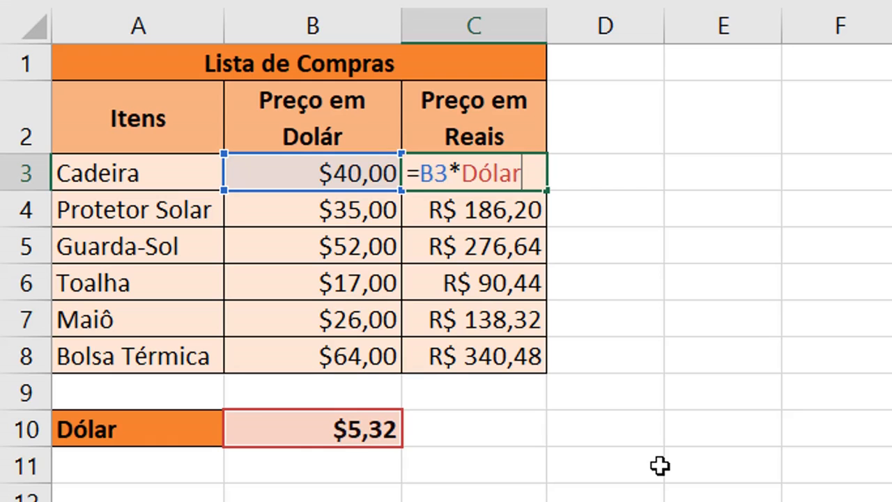
key("ctrl+Return")
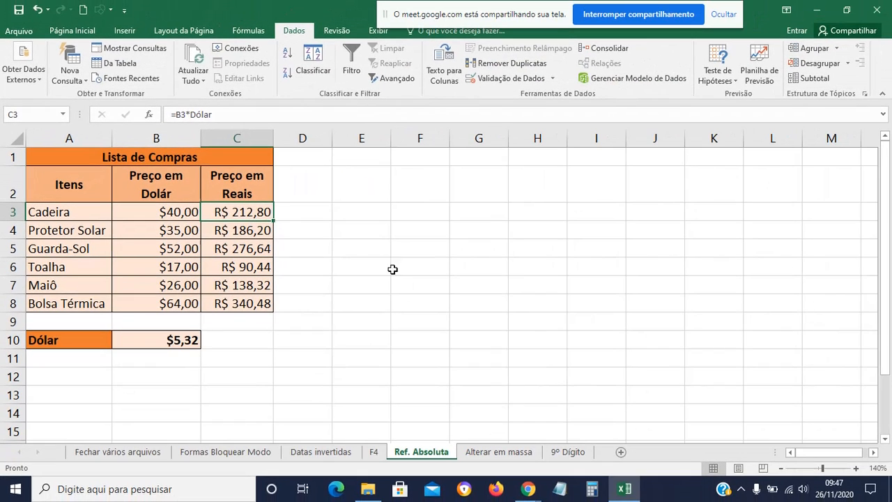
Try the formula =B3*Dólar in E3, referencing the Cadeira dollar price and the exchange rate in B10.
left_click(373, 353)
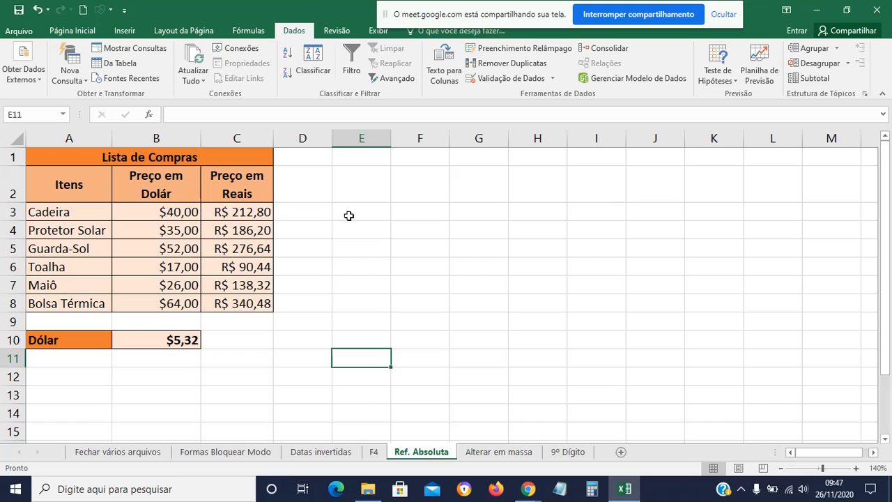
left_click(351, 214)
type("=")
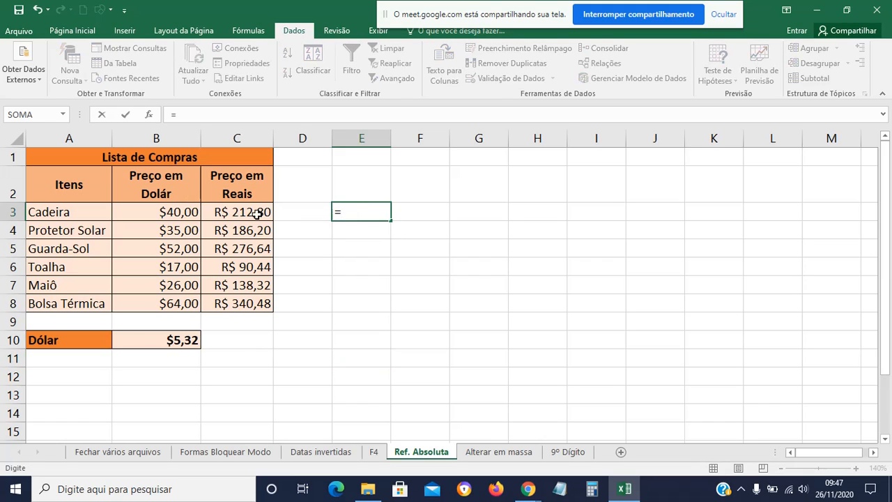
left_click(186, 212)
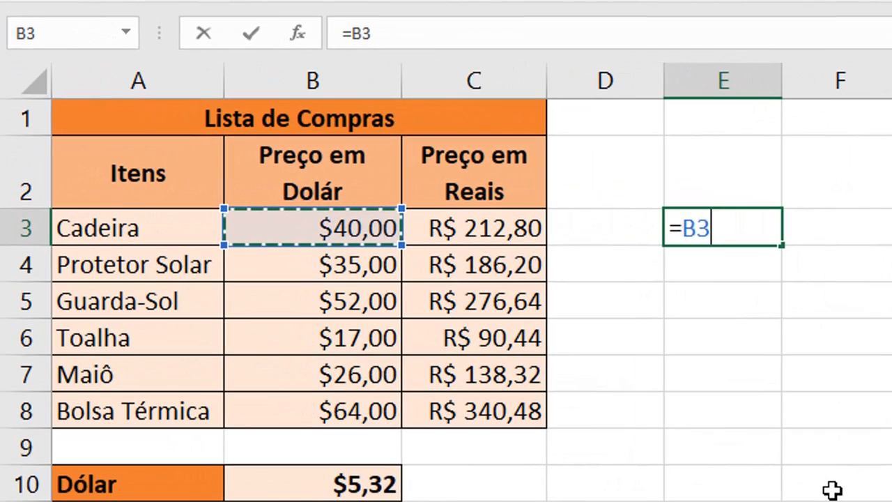
type("*")
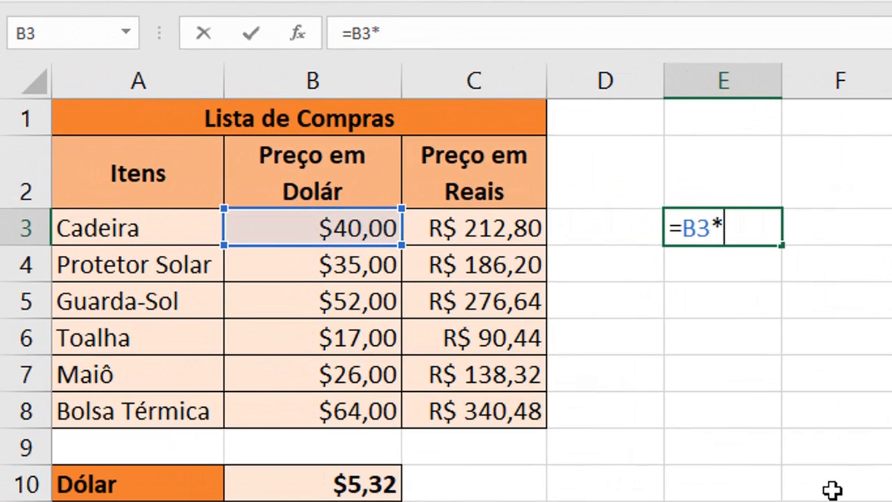
left_click(348, 482)
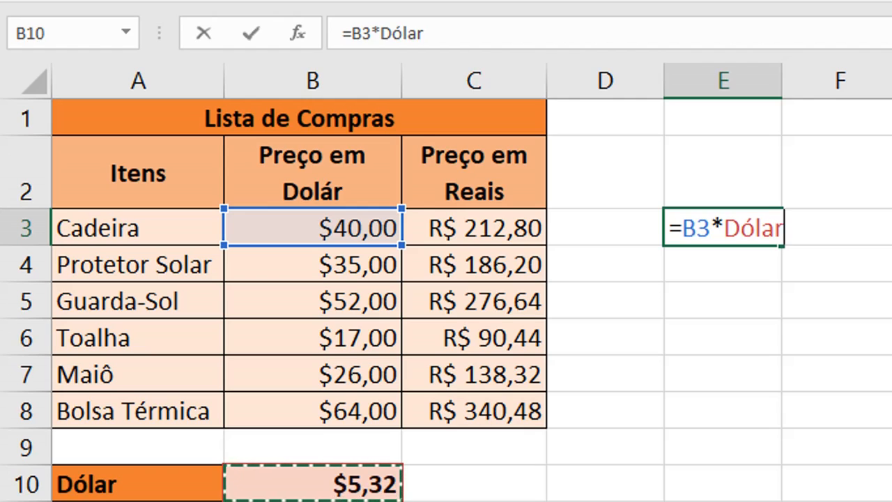
key("ctrl+Return")
Enter the formula =B3*$B$10 in E3, making the exchange rate reference absolute.
type("=")
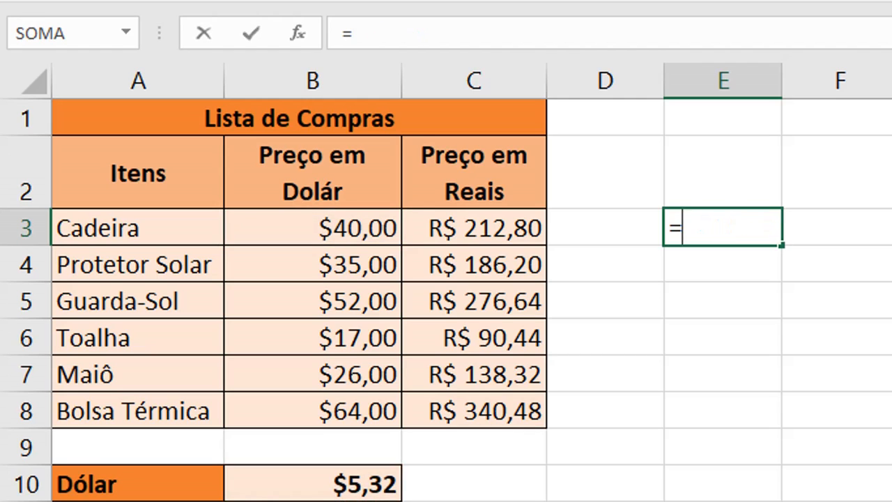
left_click(342, 238)
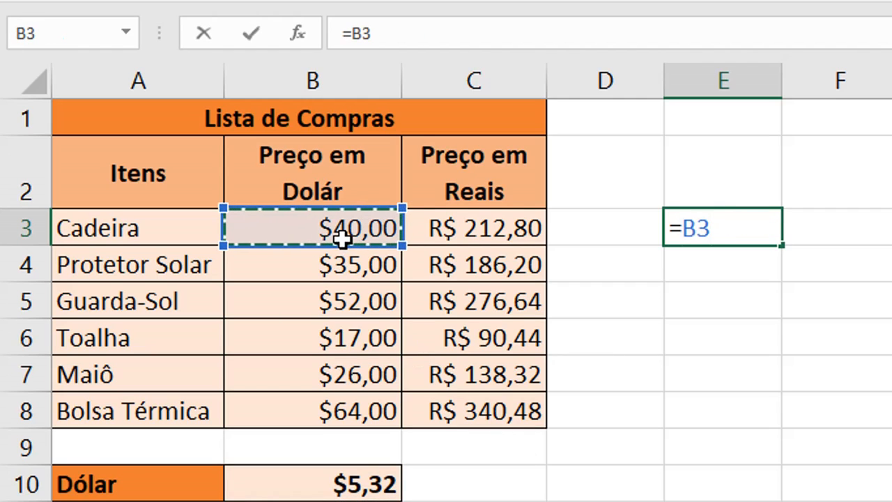
type("*")
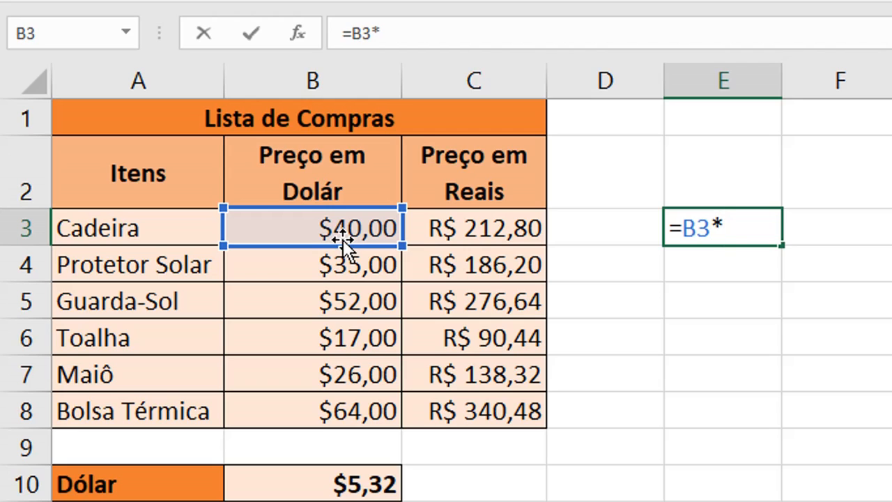
type("b10")
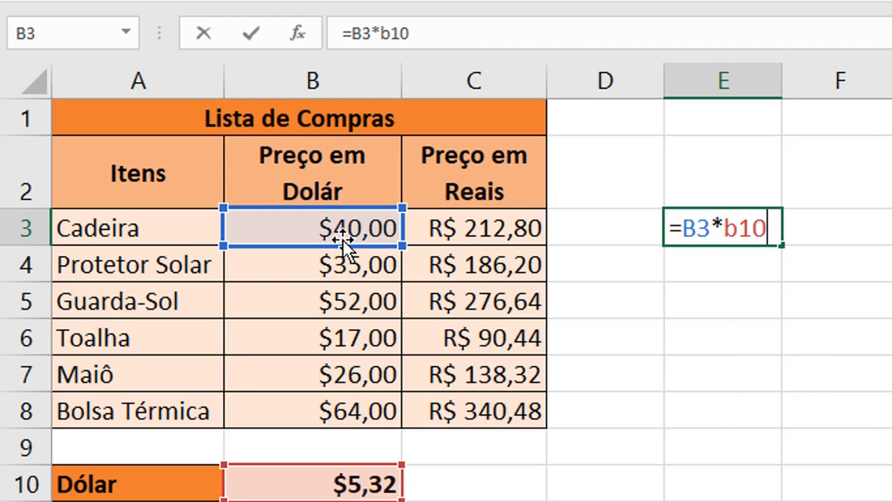
key("F4")
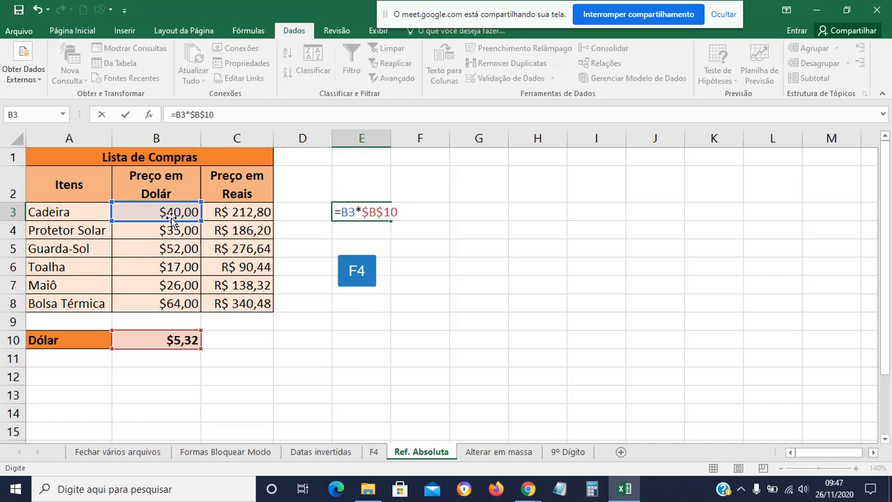
key("Return")
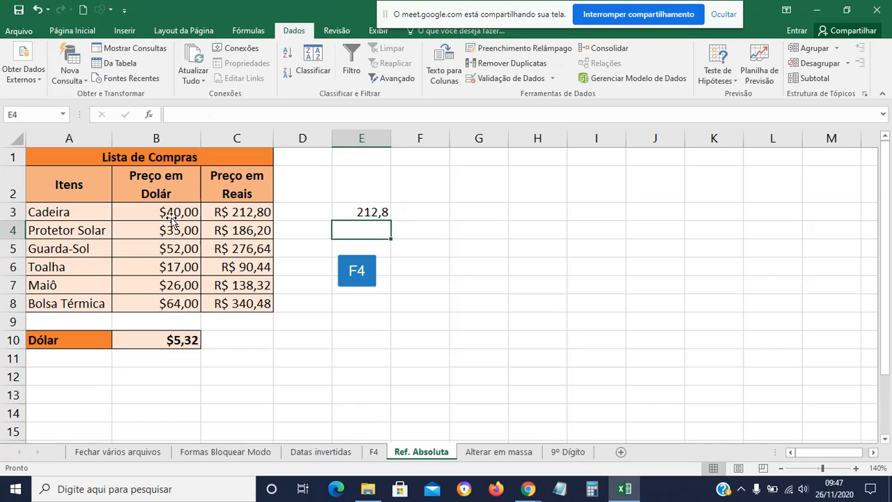
Fill the E3 formula down to E8 and inspect the formula in the last row.
left_click(351, 212)
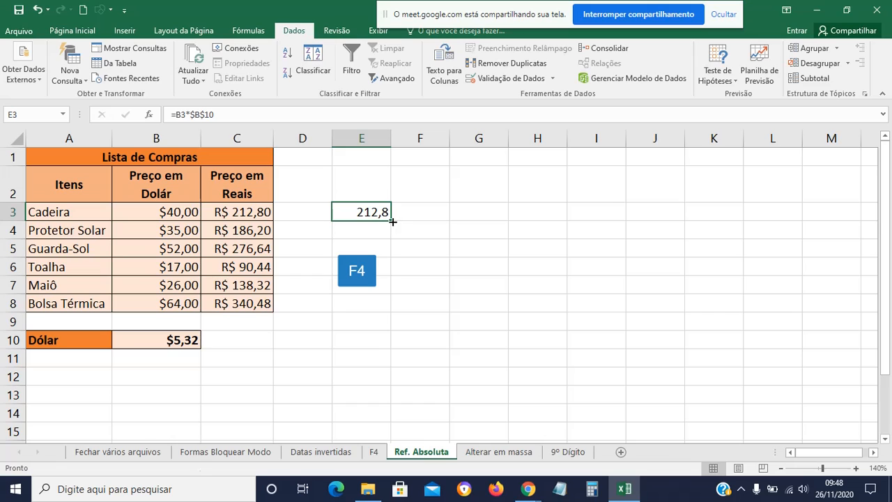
left_click_drag(392, 221, 380, 310)
double_click(363, 303)
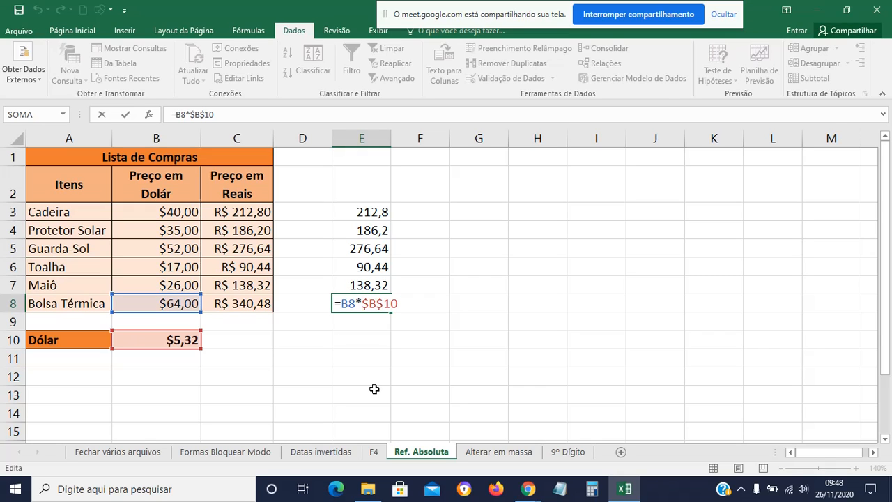
key("Escape")
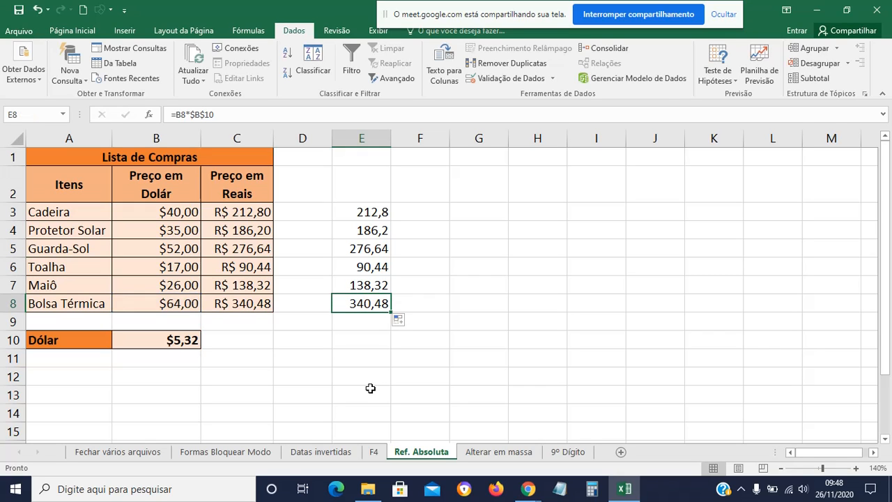
Examine the named exchange rate cell B10 and the Bolsa Térmica formula in C8 that uses it.
left_click(178, 336)
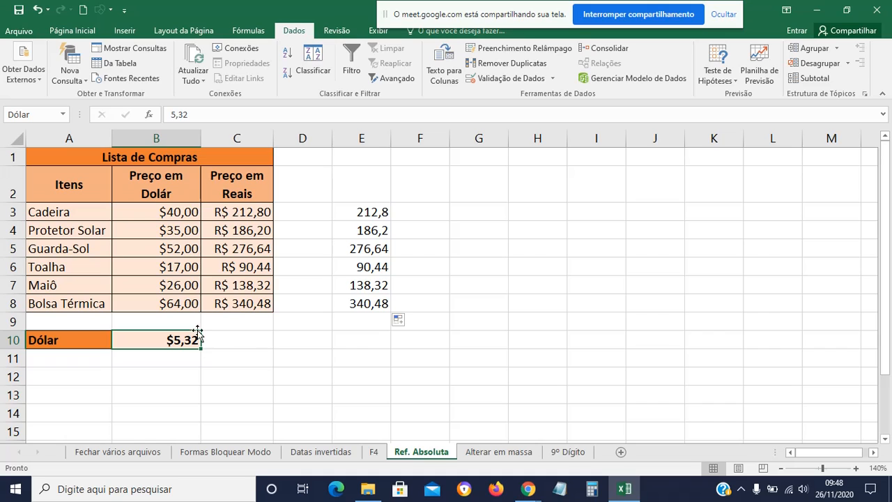
double_click(239, 301)
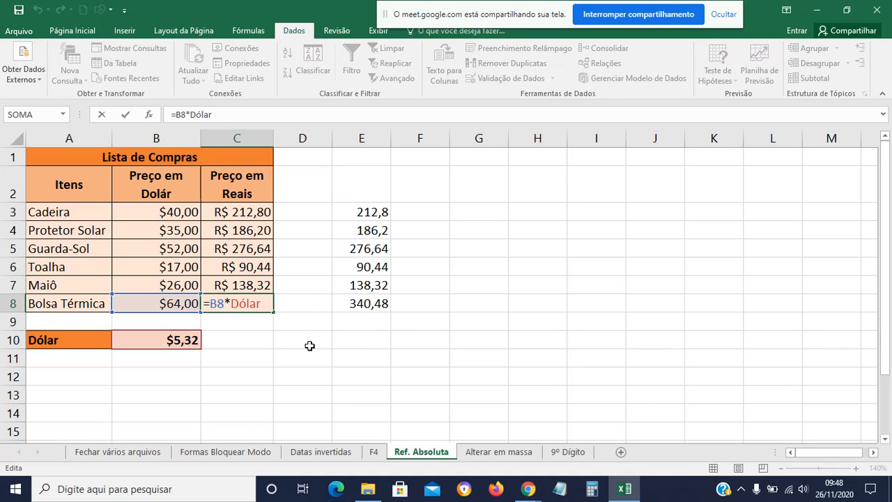
key("Return")
left_click(188, 349)
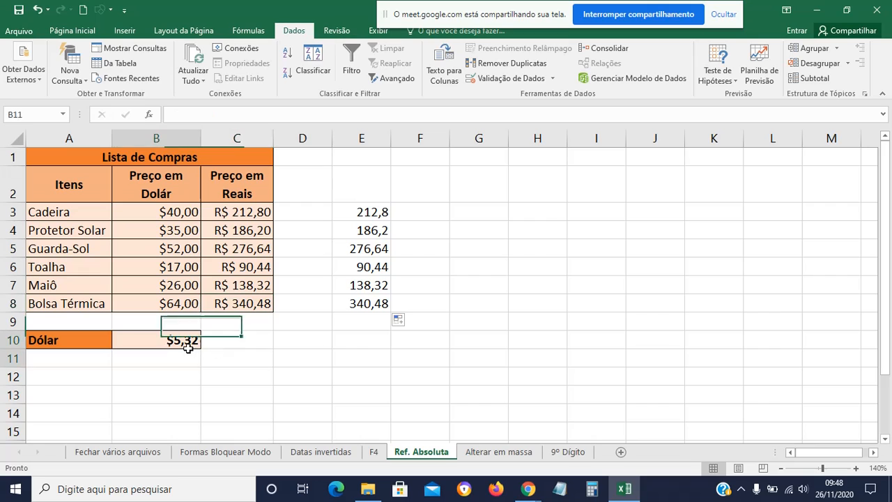
left_click(188, 341)
left_click(339, 354)
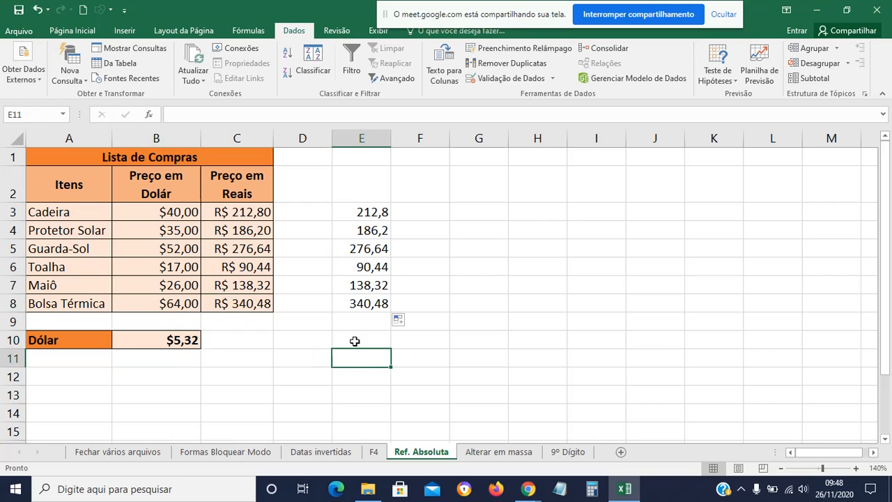
Enter the formula =B3*B10 in G3 with a relative reference to the exchange rate.
left_click(475, 212)
type("=")
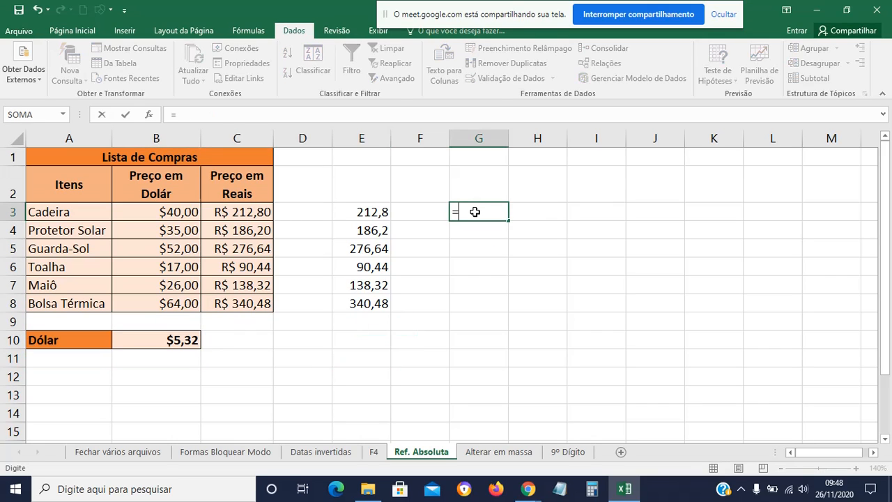
left_click(178, 208)
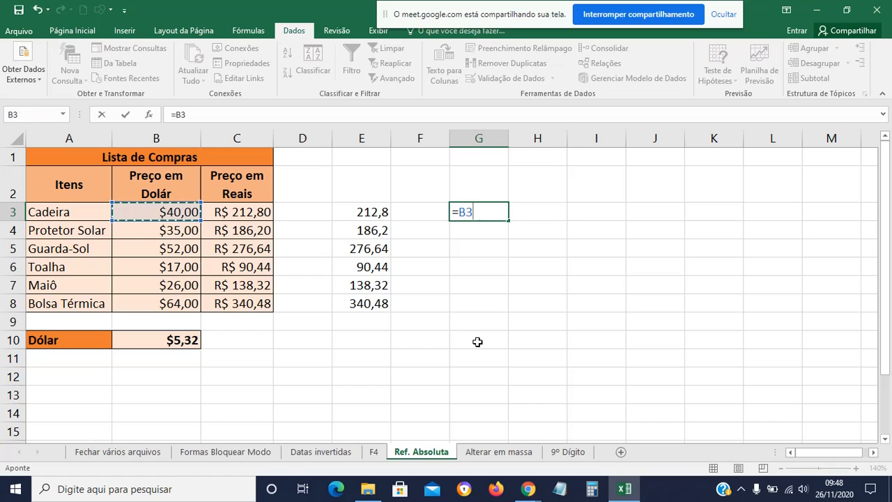
type("*b10")
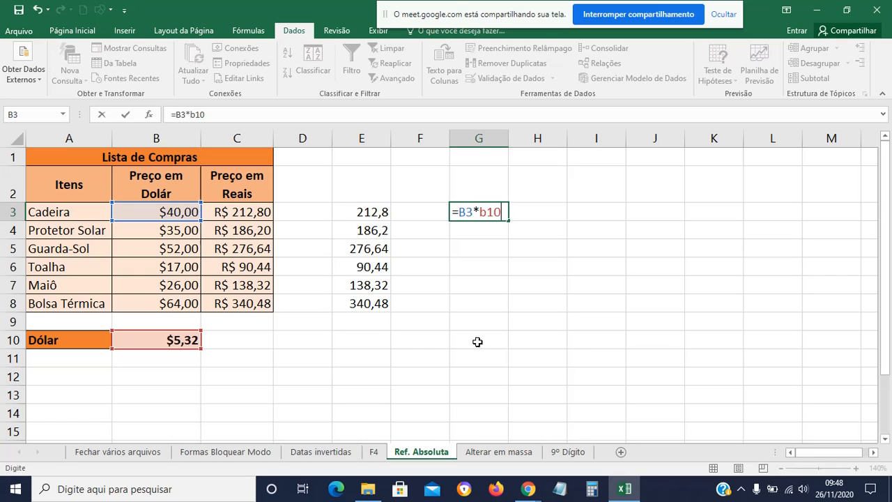
key("Return")
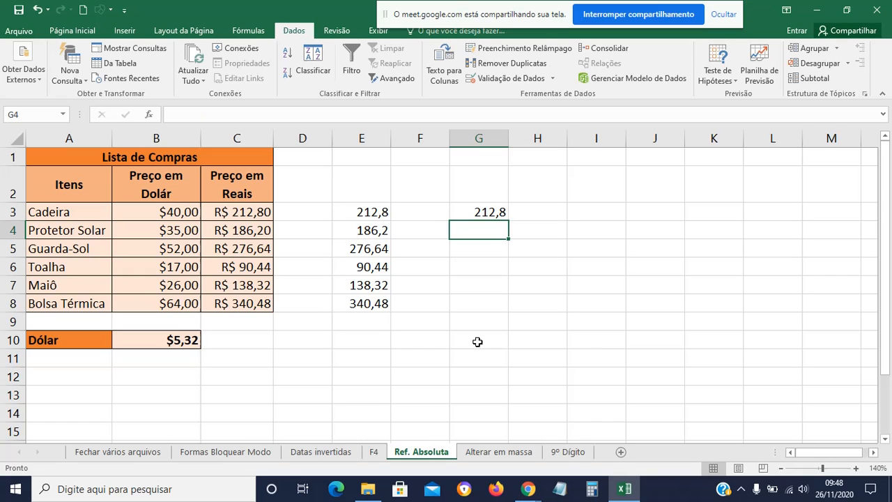
Fill the G3 formula down to G11 and inspect the copied formula in G4.
left_click(495, 216)
left_click_drag(507, 221, 494, 374)
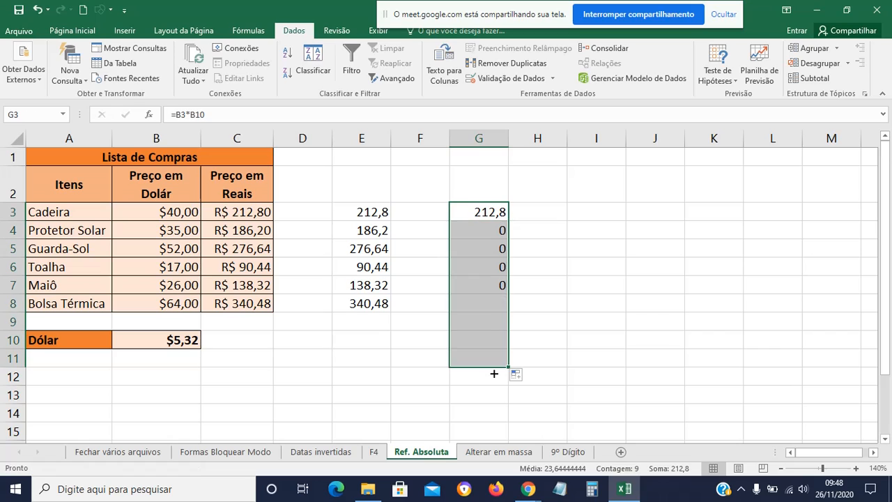
left_click(484, 229)
double_click(483, 229)
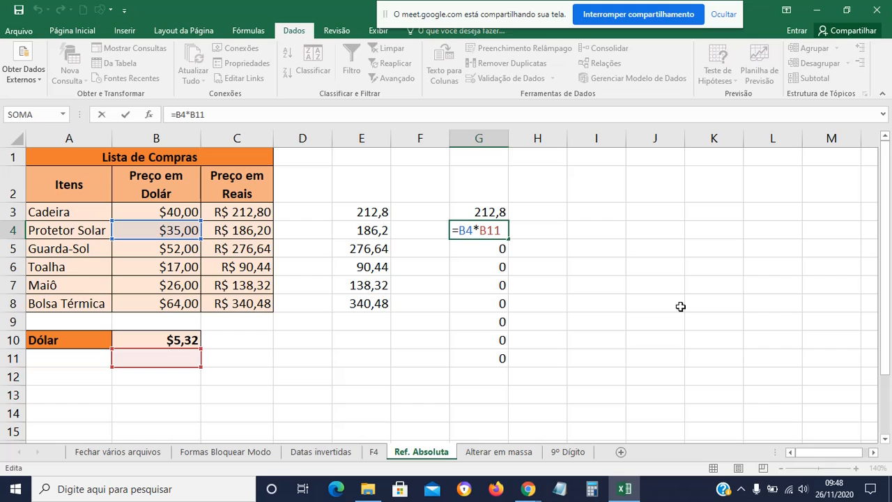
key("Return")
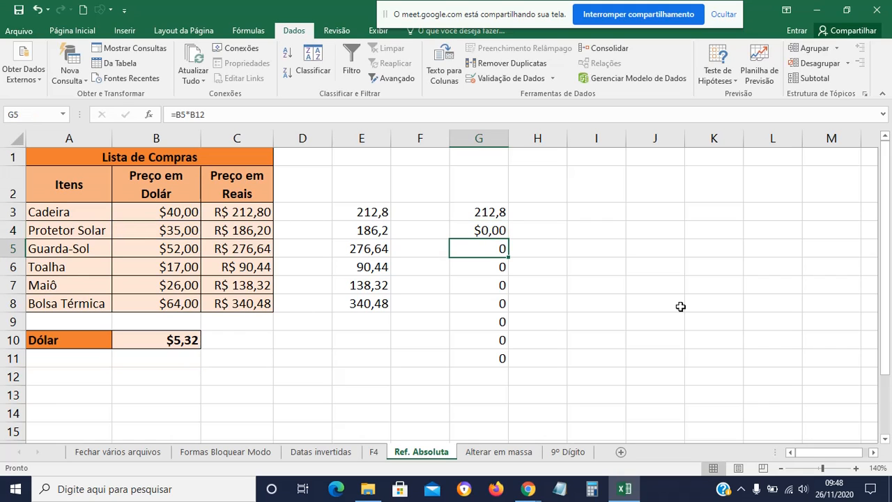
On the F4 sheet, delete the Data column and repeat the deletion on the Preço Unitário column.
left_click(373, 452)
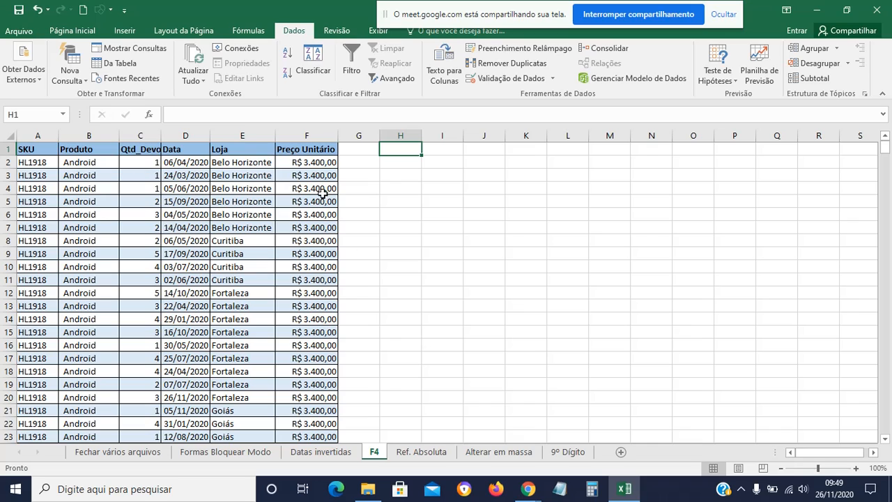
left_click(186, 136)
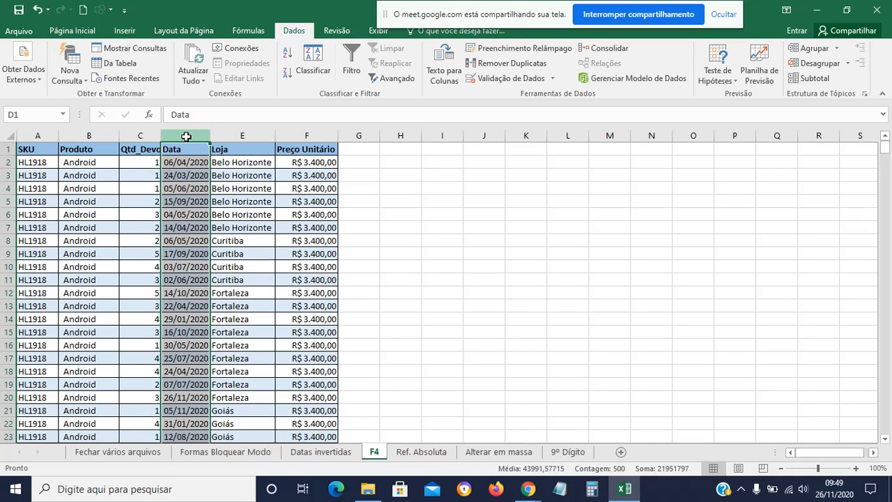
right_click(186, 135)
left_click(229, 243)
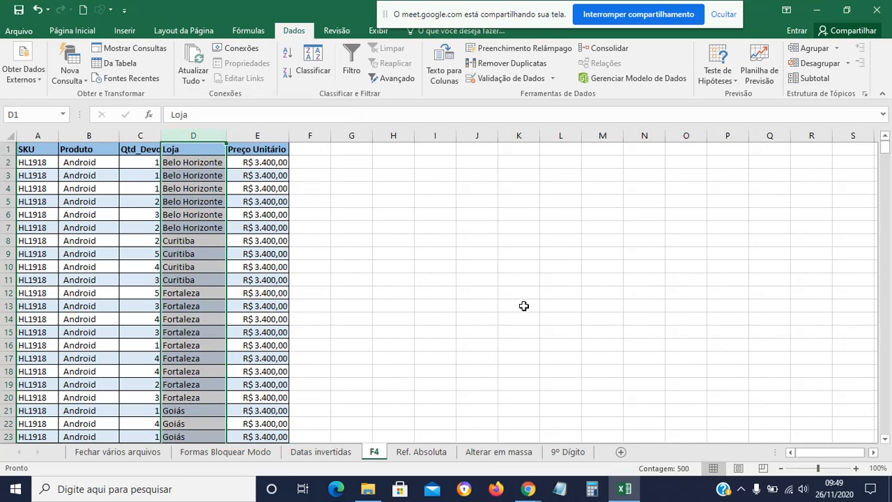
left_click(269, 135)
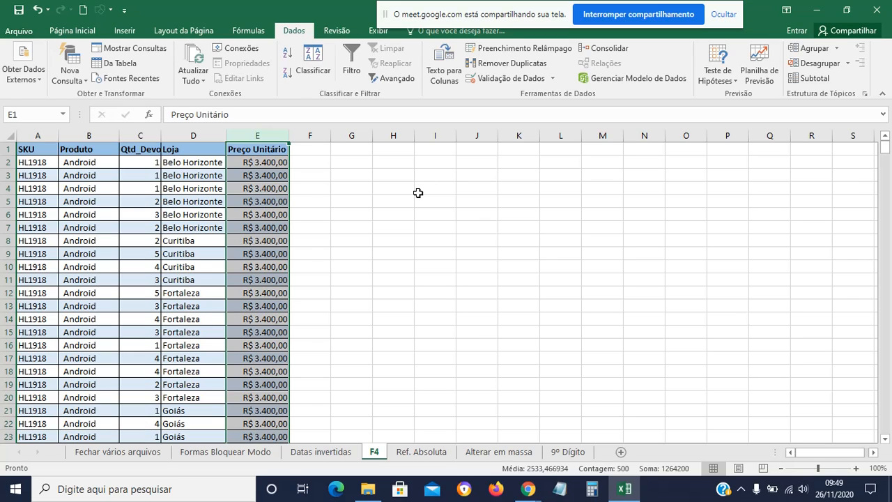
key("ctrl+minus")
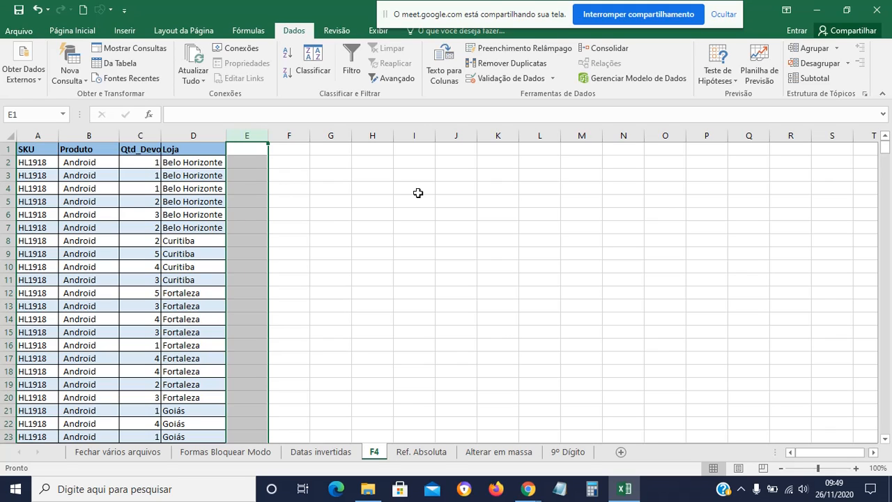
Undo the deletions of the Preço Unitário and Data columns.
key("ctrl+z")
key("ctrl+z")
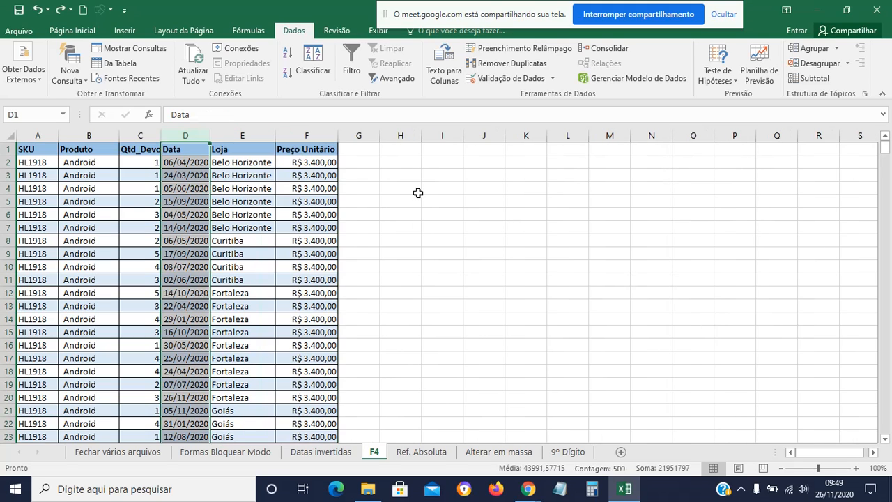
left_click(418, 193)
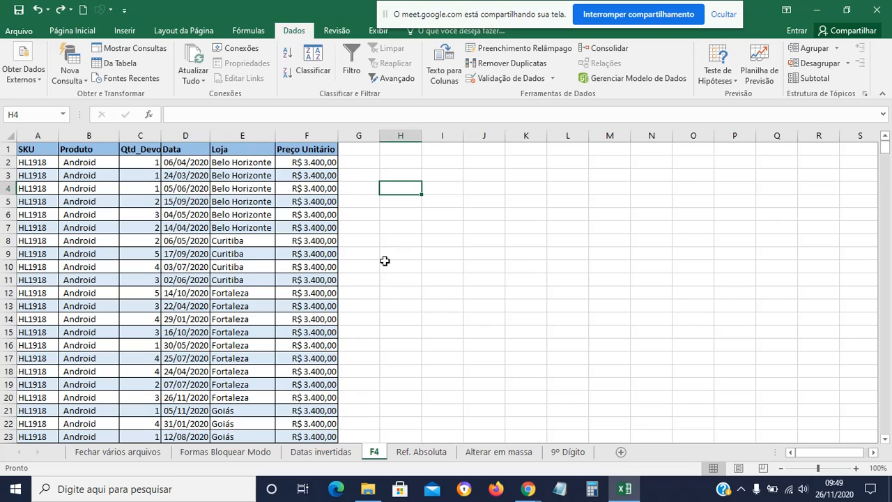
Fill the Loja header cell E1 with yellow.
left_click(255, 226)
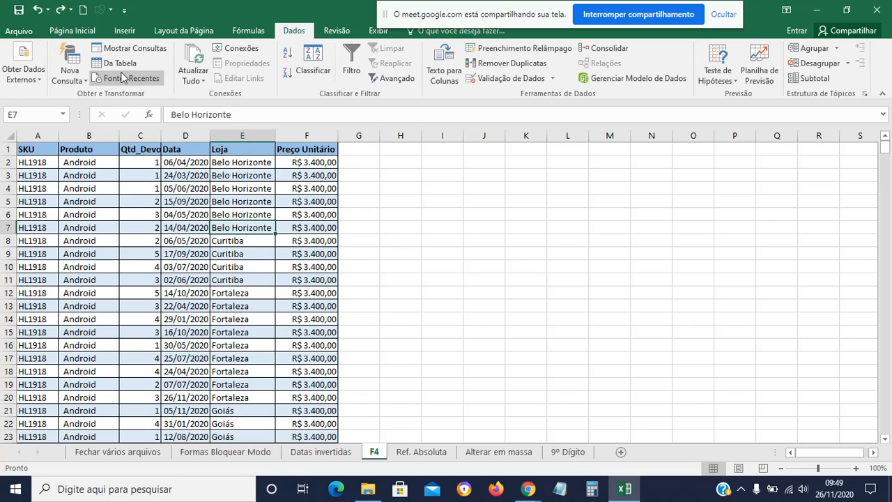
left_click(59, 32)
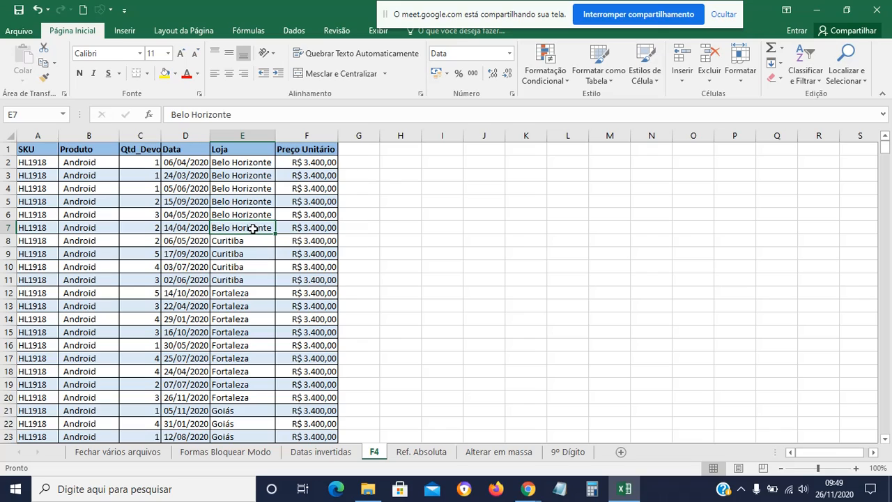
left_click(243, 149)
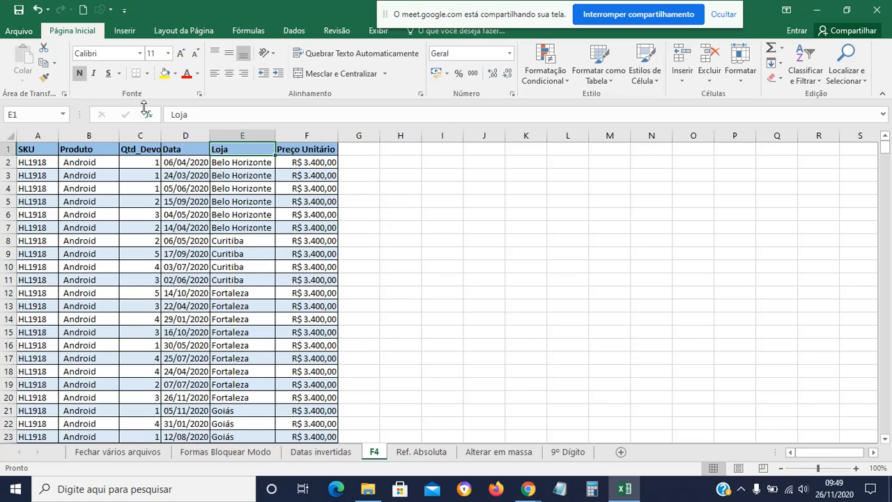
left_click(166, 74)
left_click(449, 230)
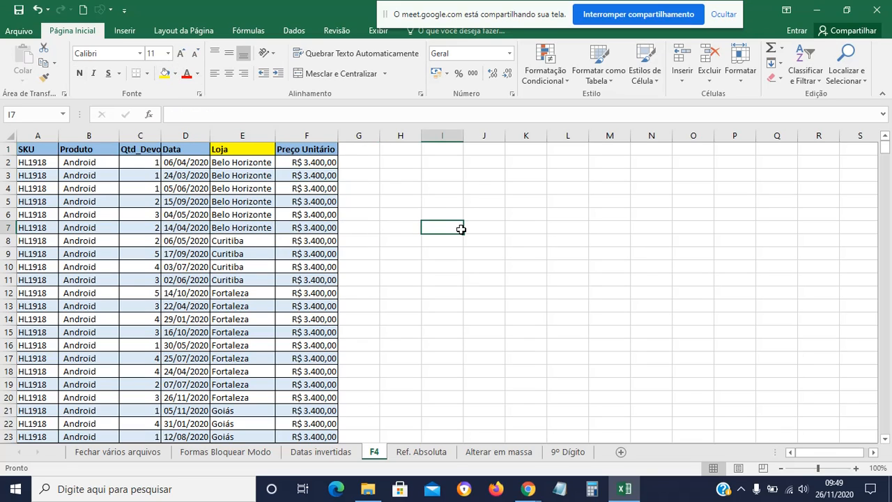
Repeat the yellow fill on the empty cells I4 and I7.
left_click(444, 189)
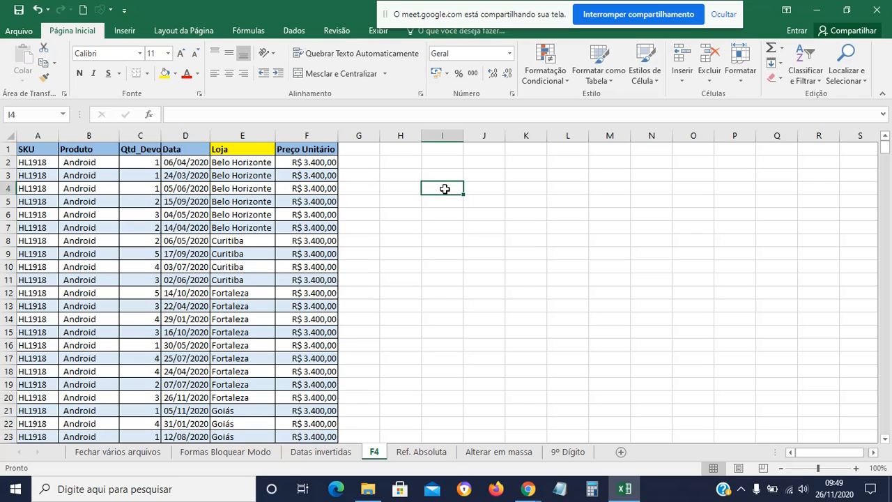
key("F4")
left_click(455, 225)
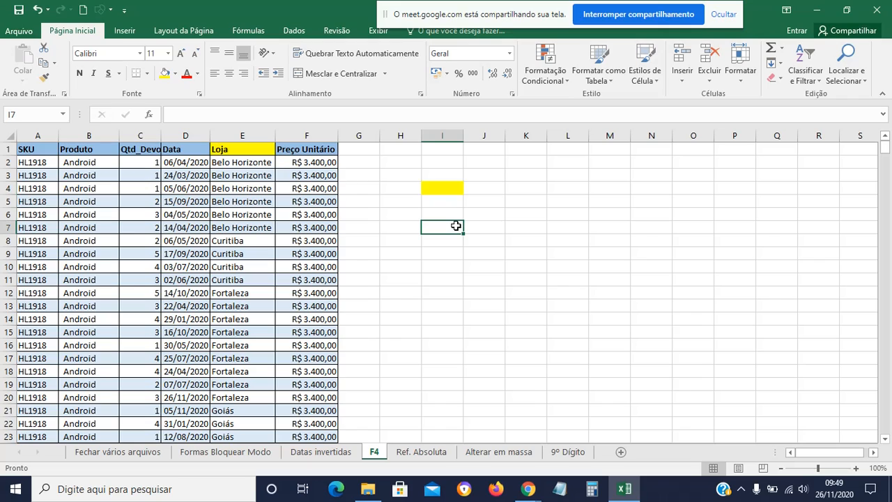
key("F4")
left_click(547, 288)
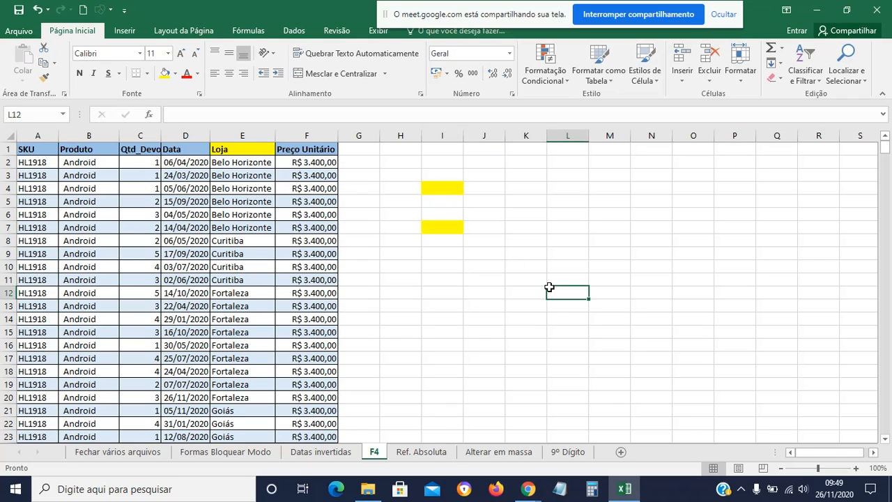
Copy the yellow Loja header's formatting onto the Preço Unitário header with Format Painter.
left_click(249, 148)
left_click(45, 79)
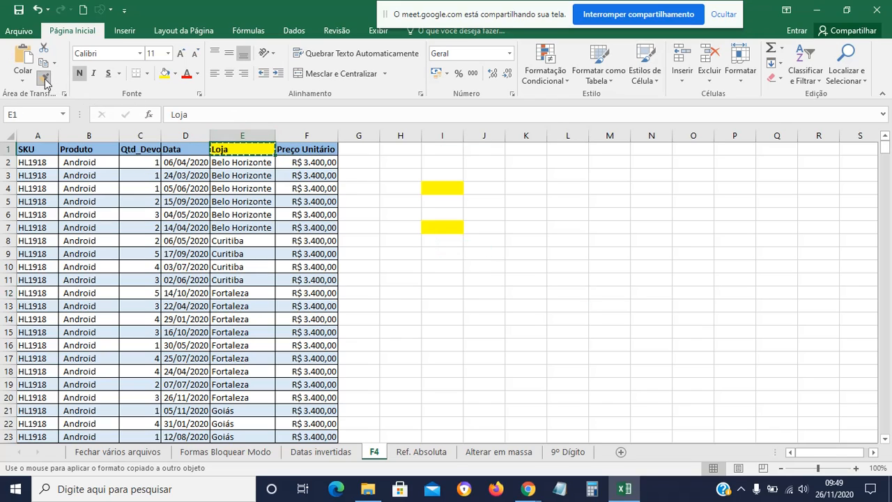
left_click(290, 147)
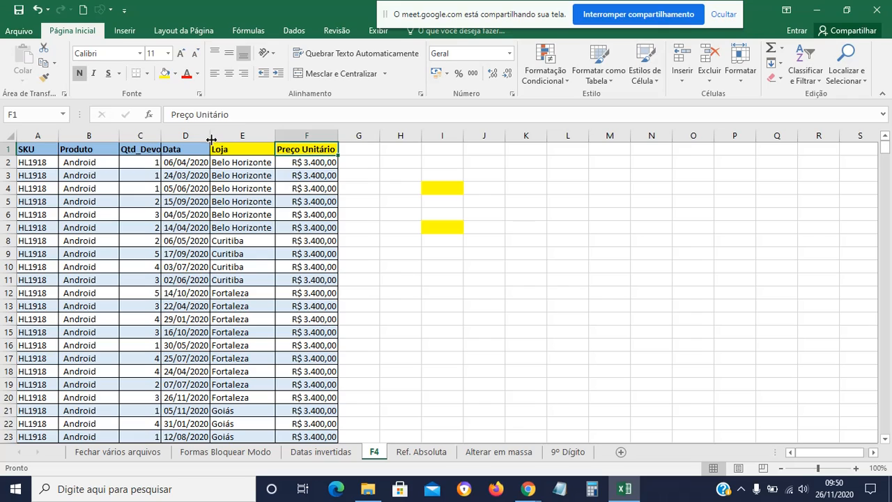
Repeat the copied yellow formatting on the Produto header in B1.
left_click(177, 148)
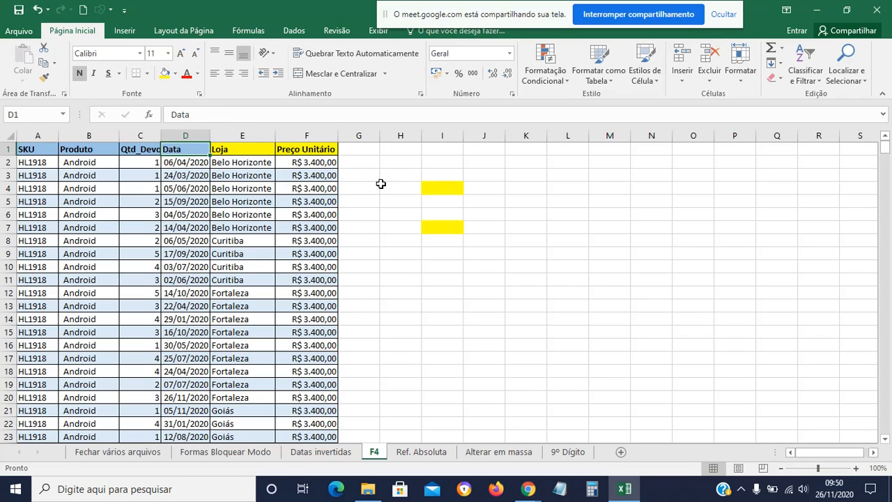
left_click(248, 153)
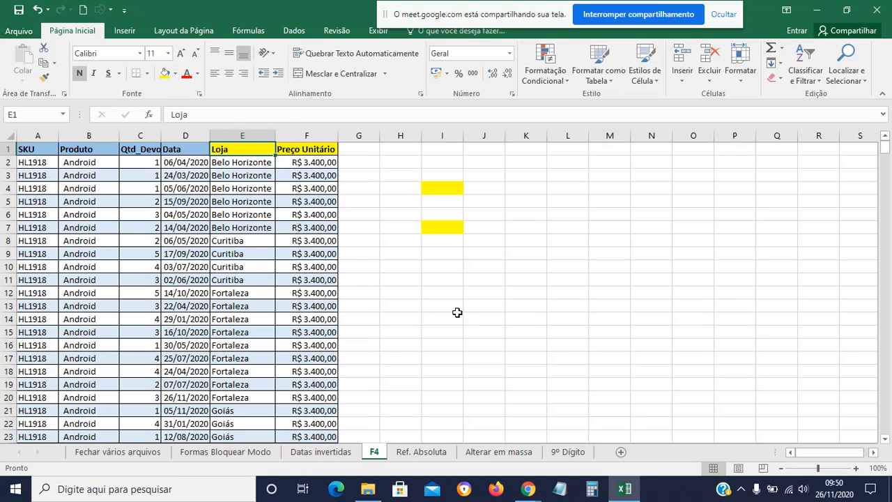
left_click(78, 152)
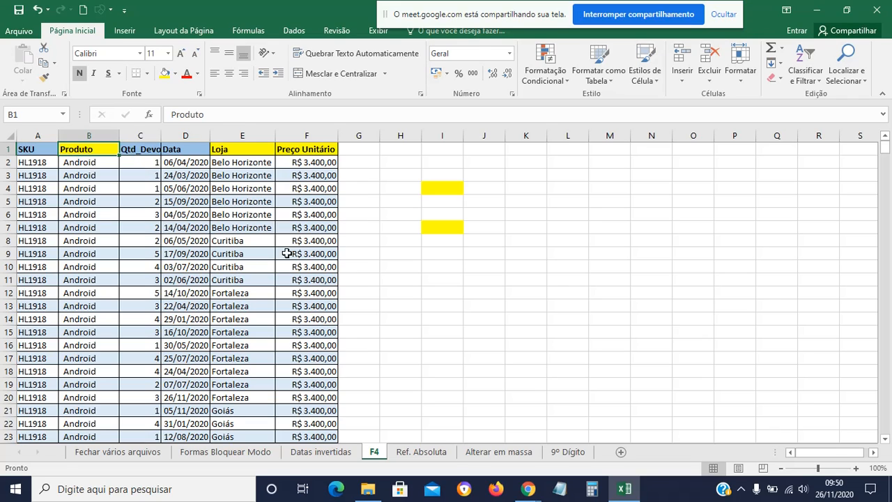
key("F4")
left_click(318, 305)
left_click(523, 327)
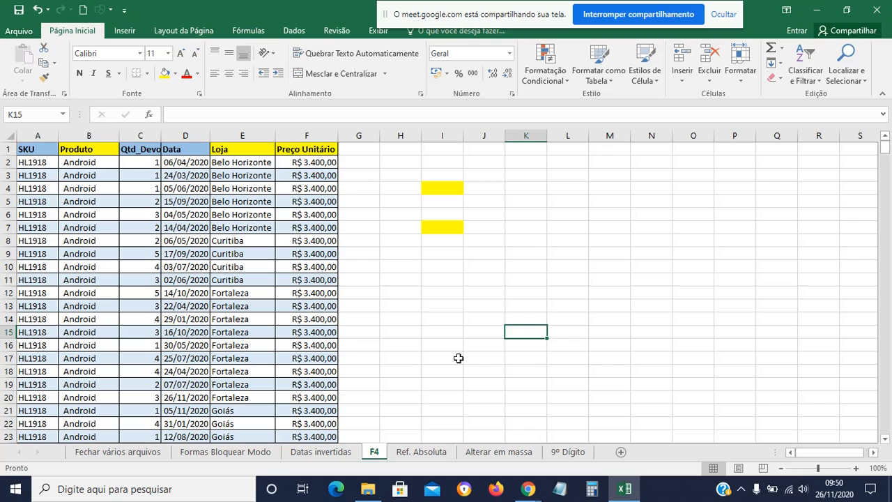
Go past the Ref. Absoluta and Alterar em massa sheets and open the 9º Dígito sheet.
left_click(421, 451)
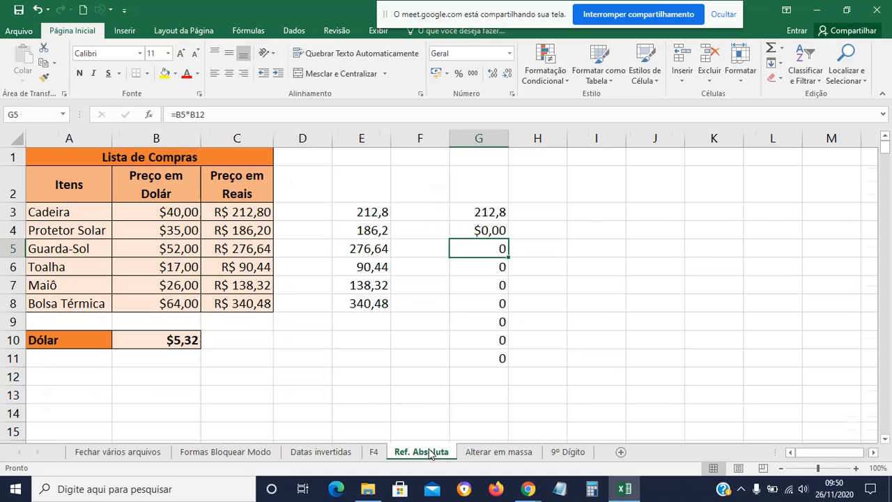
left_click(498, 452)
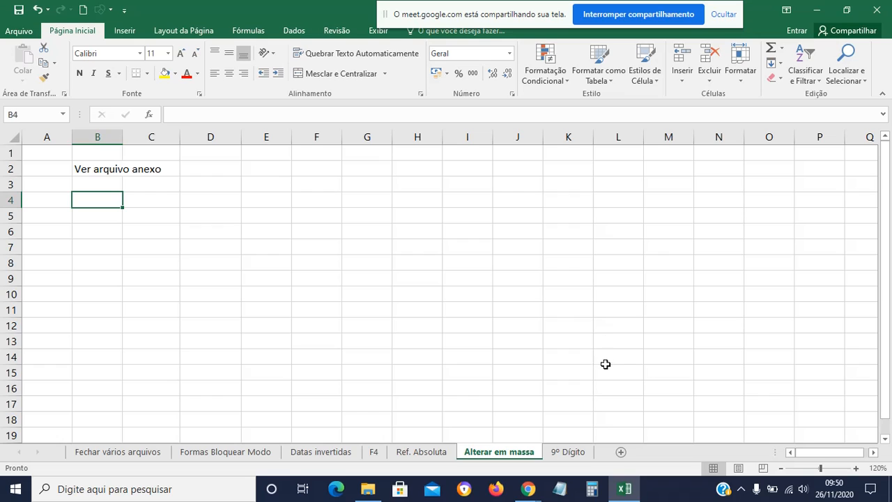
left_click(574, 453)
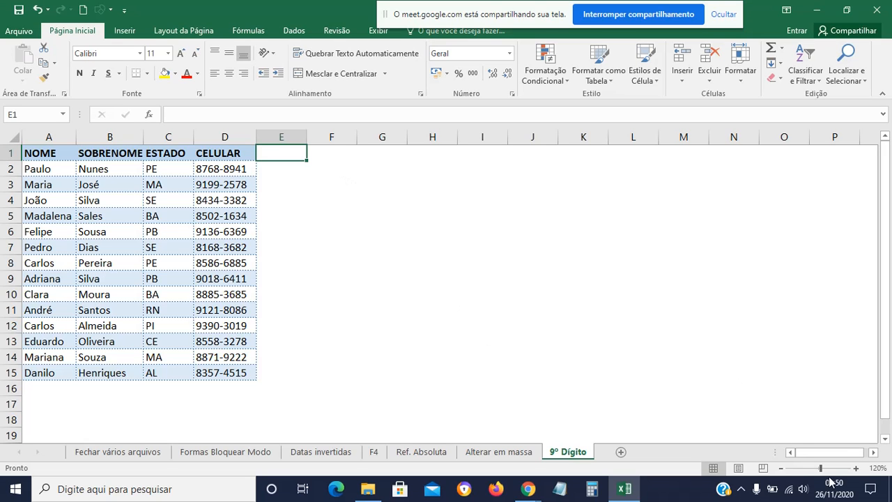
left_click(855, 468)
left_click(855, 468)
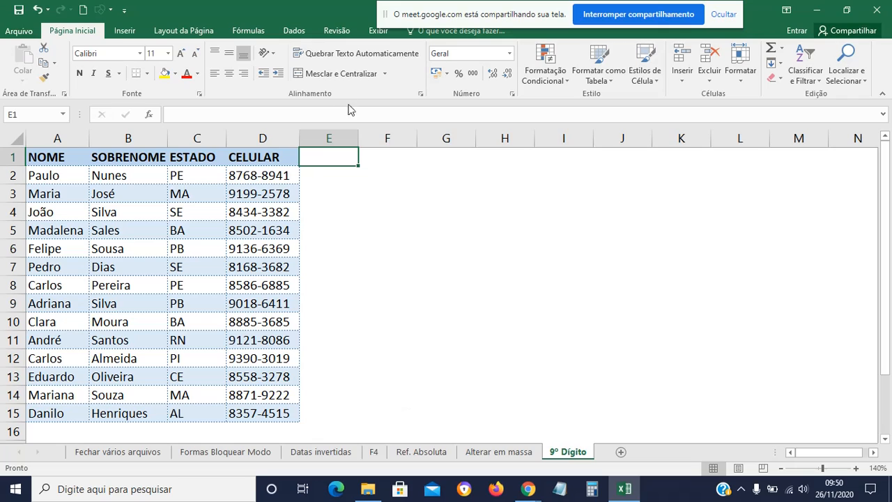
In E2, enter the formula ="9"&D2 to put a 9 in front of the first CELULAR number.
left_click(285, 177)
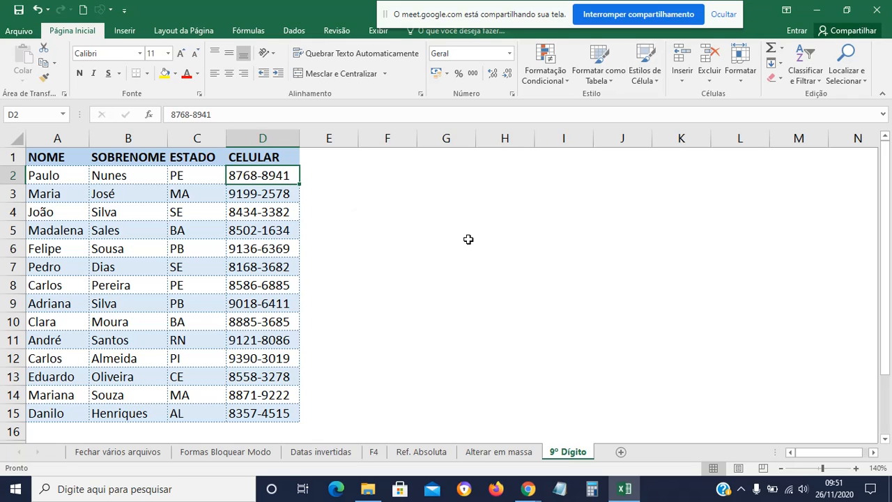
left_click(346, 173)
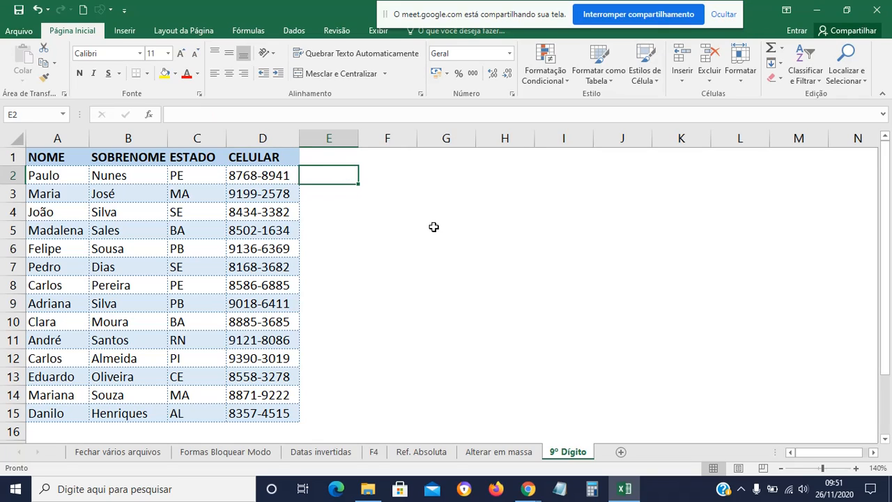
type("=")
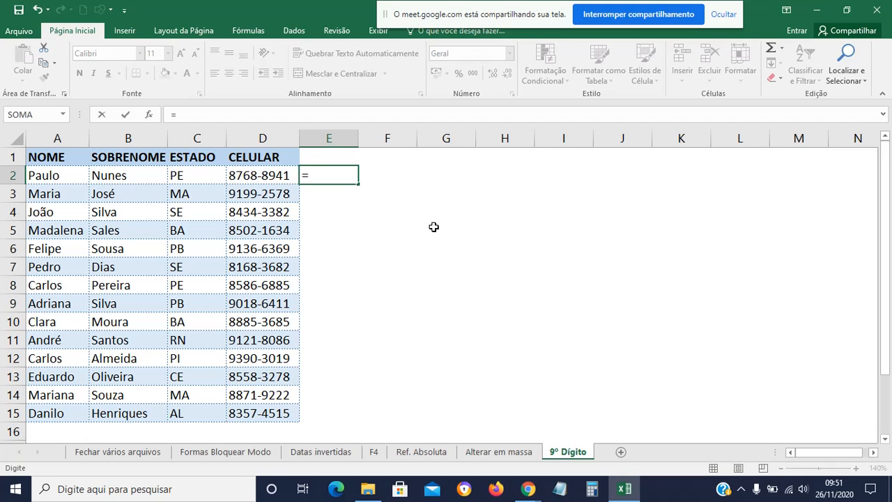
type("\"9\"")
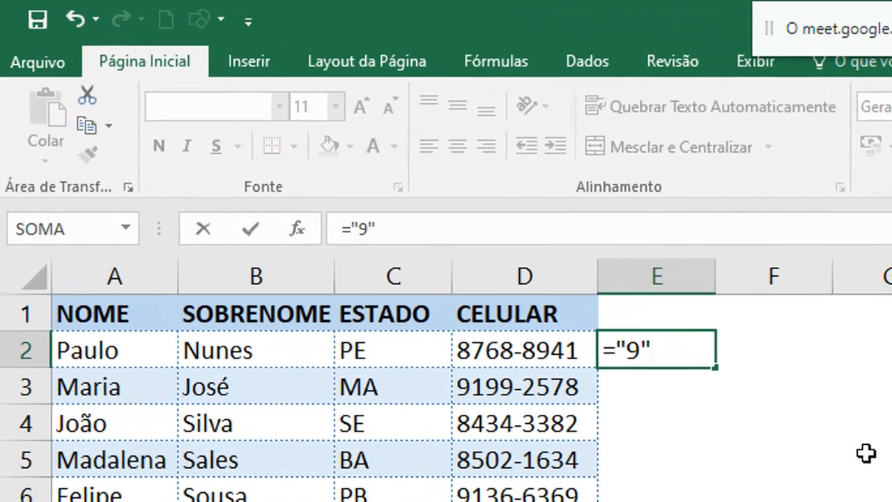
type("&")
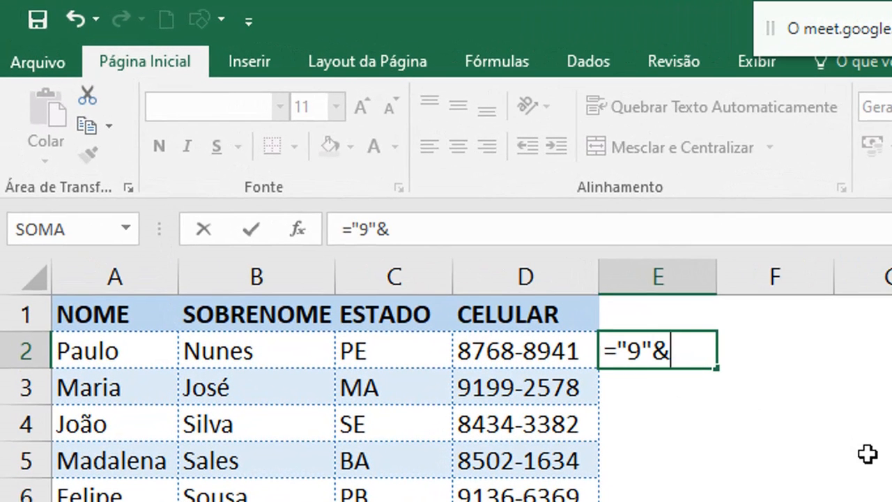
left_click(542, 341)
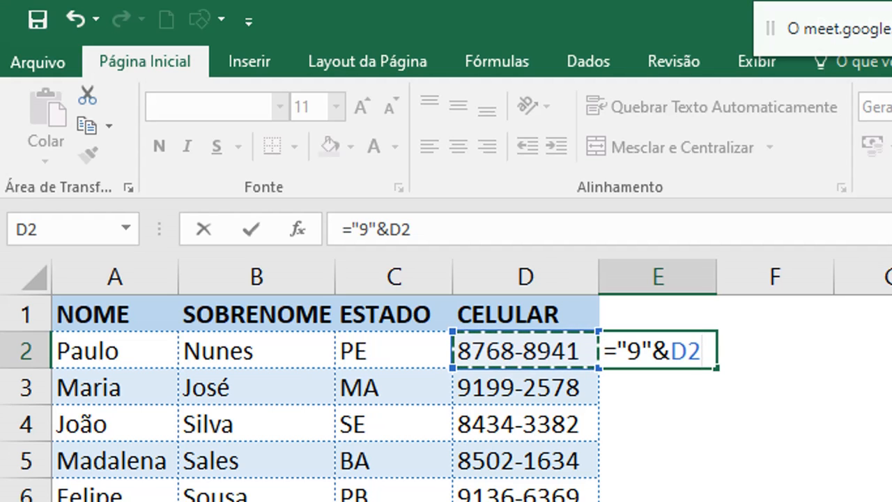
key("Return")
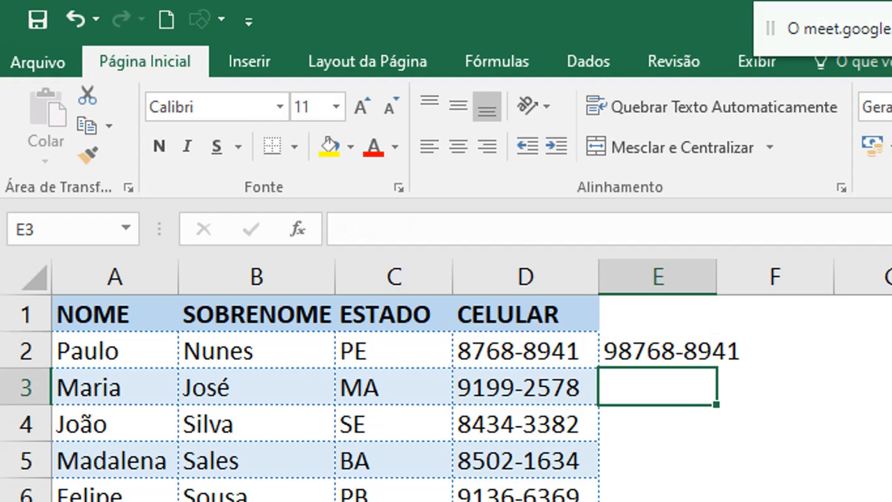
Fill the E2 formula down to E15 and fit column E's width to its contents.
left_click(547, 354)
left_click(689, 348)
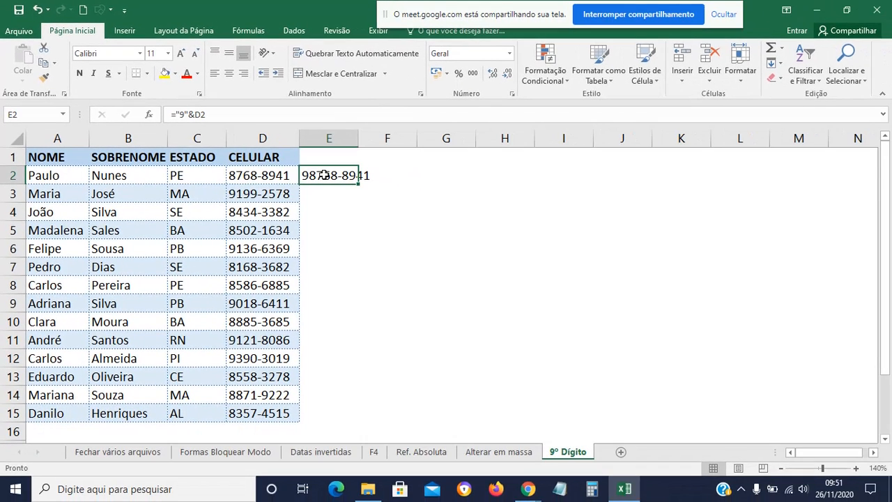
double_click(358, 184)
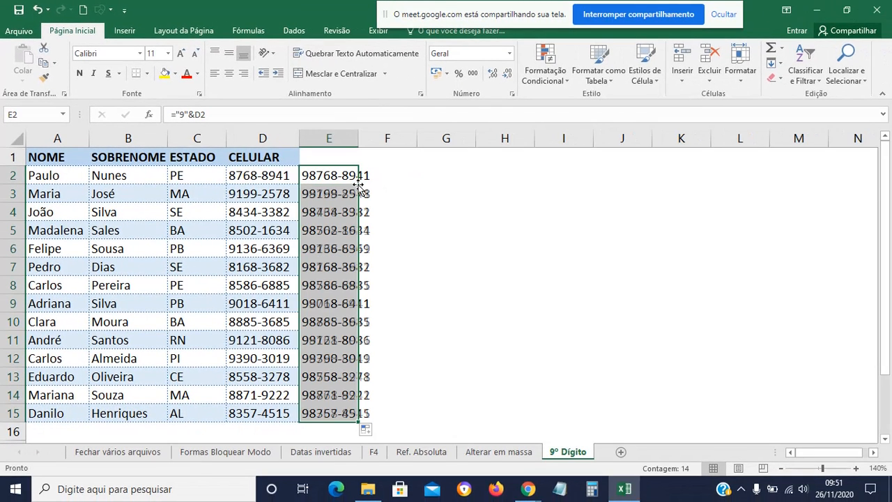
double_click(356, 129)
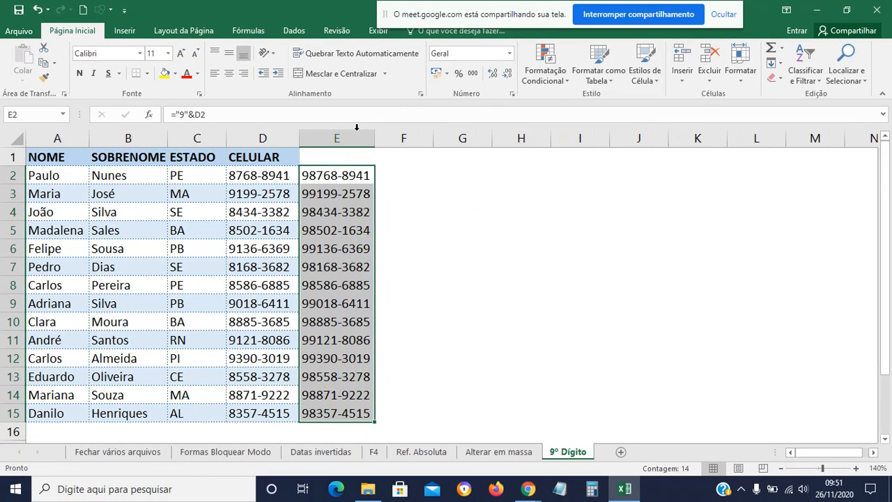
left_click(541, 269)
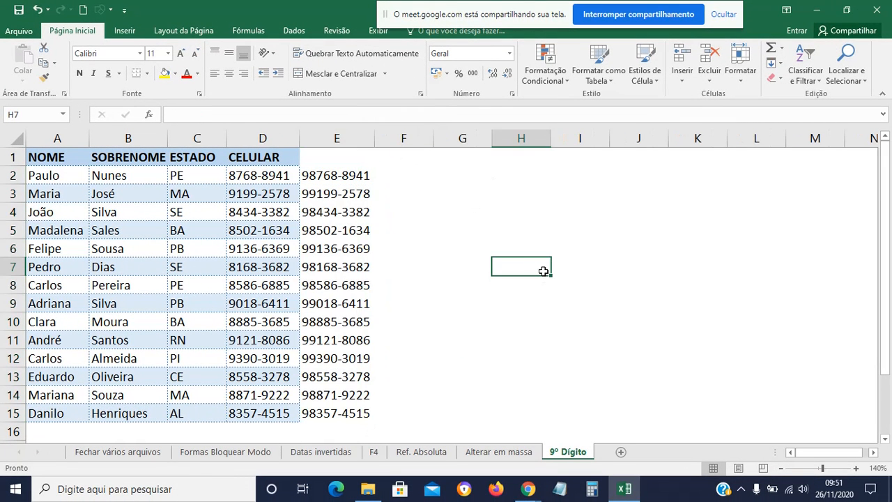
Move the CELULAR header from D1 to E1 above the new nine-digit numbers.
left_click(338, 175)
mouse_move(337, 175)
left_mouse_down()
mouse_move(260, 158)
mouse_move(344, 160)
left_mouse_up()
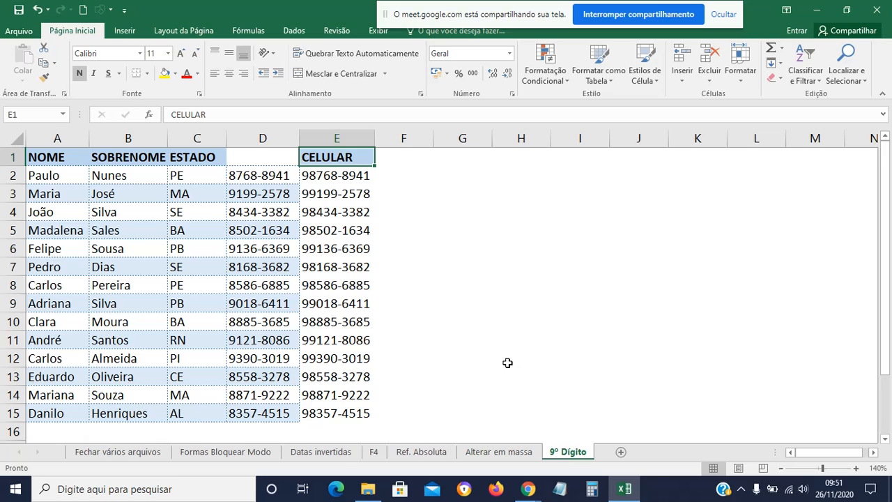
left_click(262, 138)
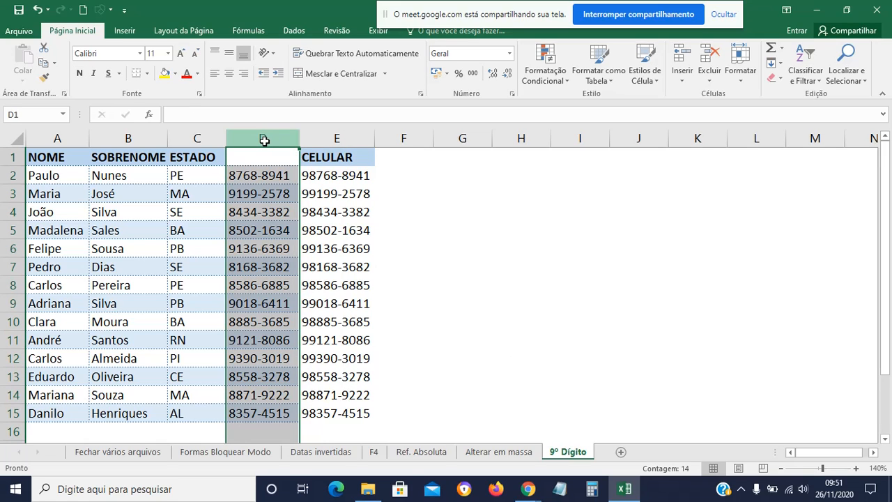
left_click(554, 241)
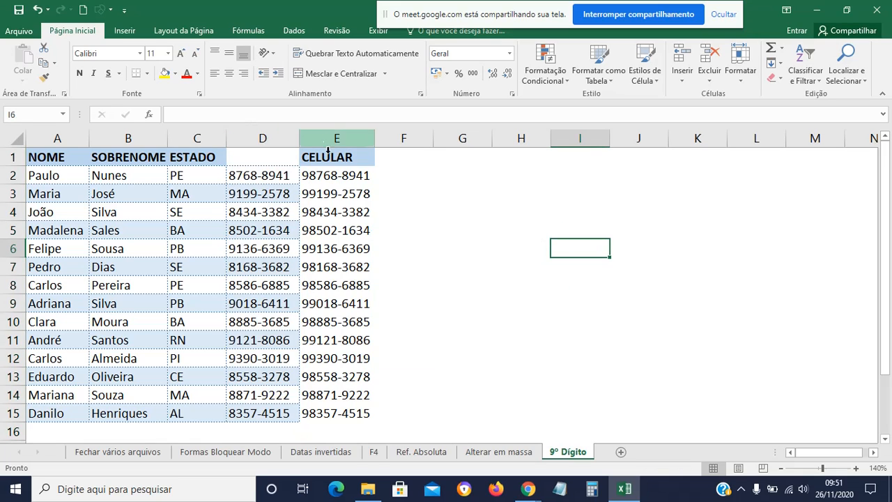
Inspect the formula in E2 and enter the same formula, ="9"&D2, in G2.
left_click(327, 175)
double_click(328, 175)
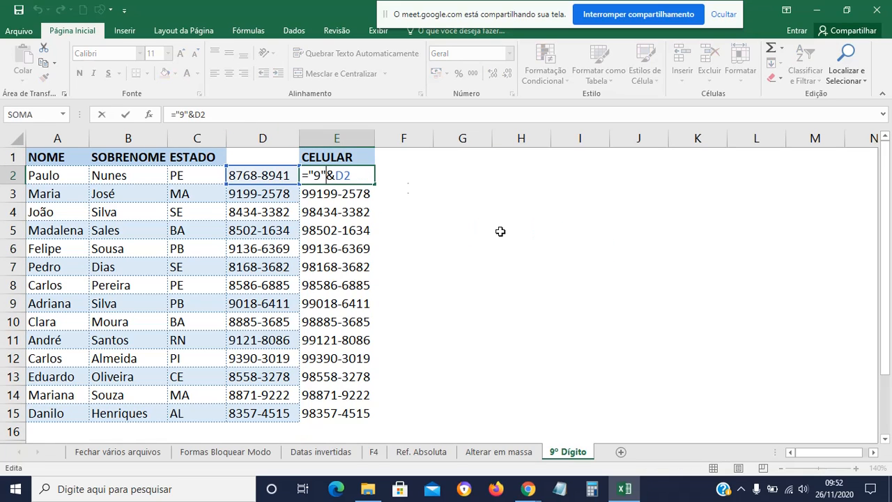
left_click(467, 180)
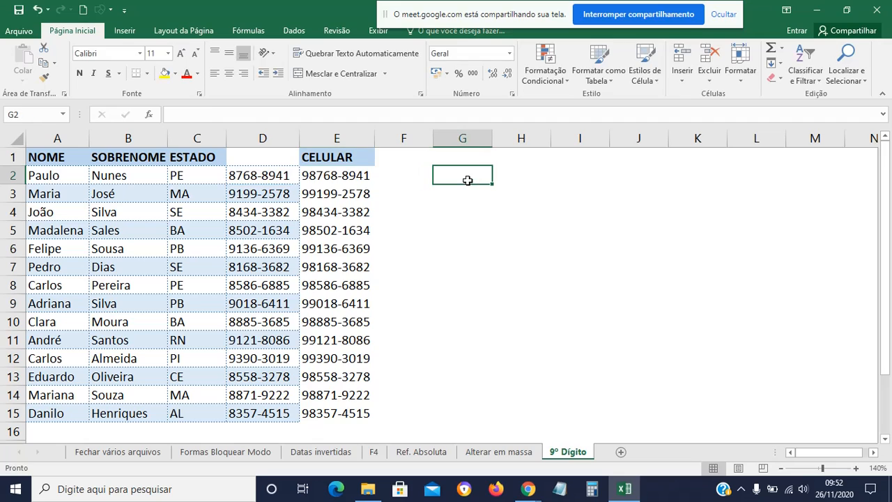
type("=")
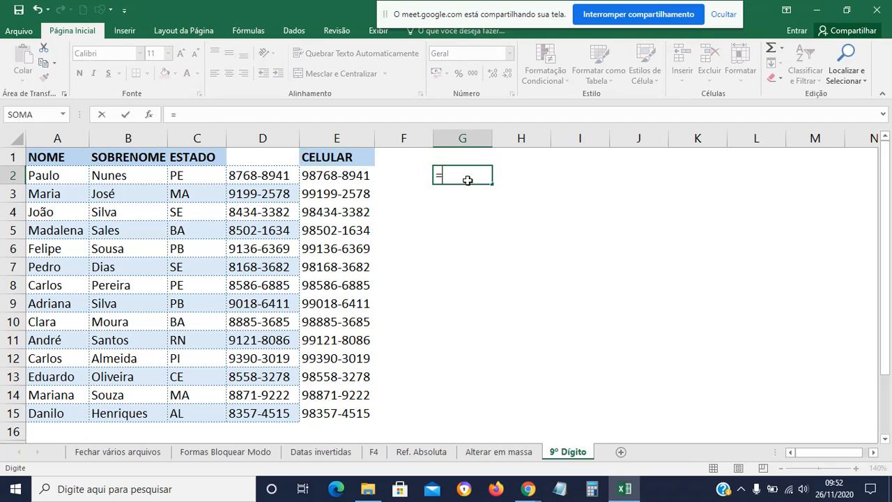
type("\"9\"&")
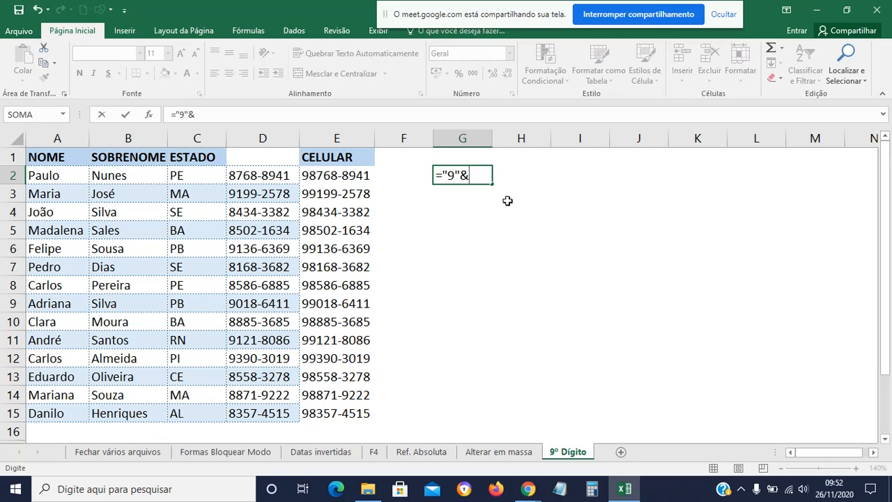
left_click(293, 178)
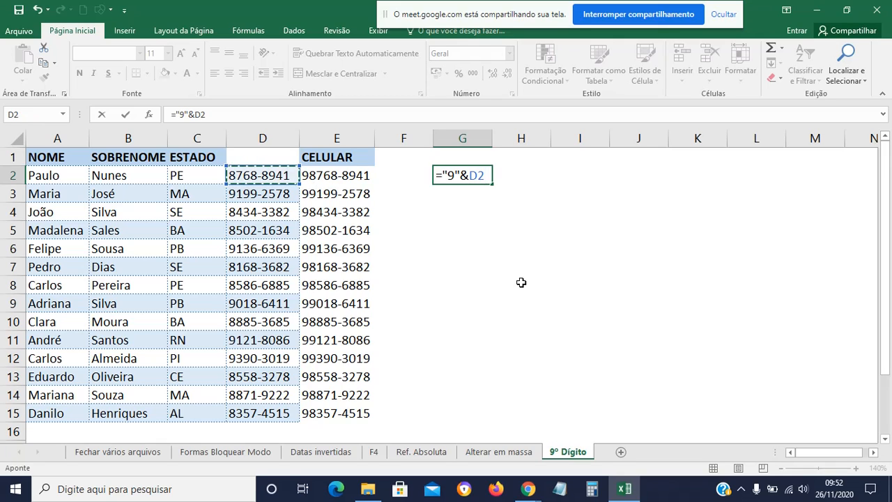
key("Return")
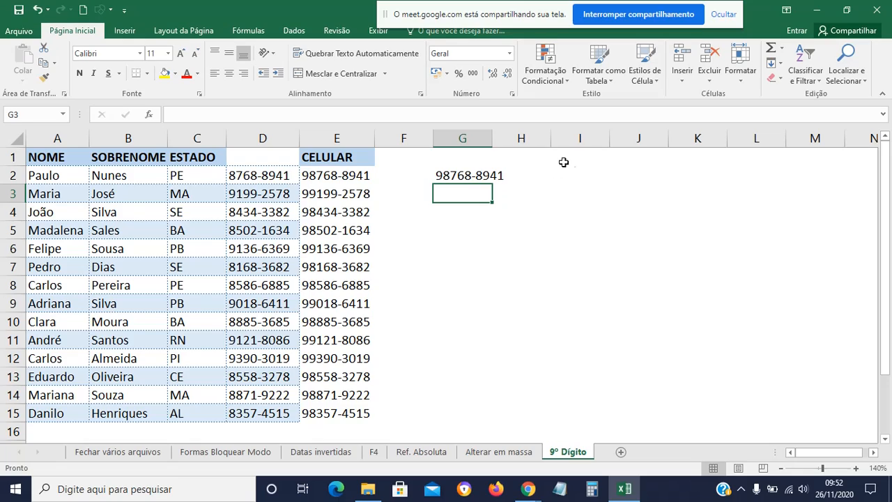
In I2, enter the formula =A2&B2 to join the first row's NOME and SOBRENOME.
left_click(580, 174)
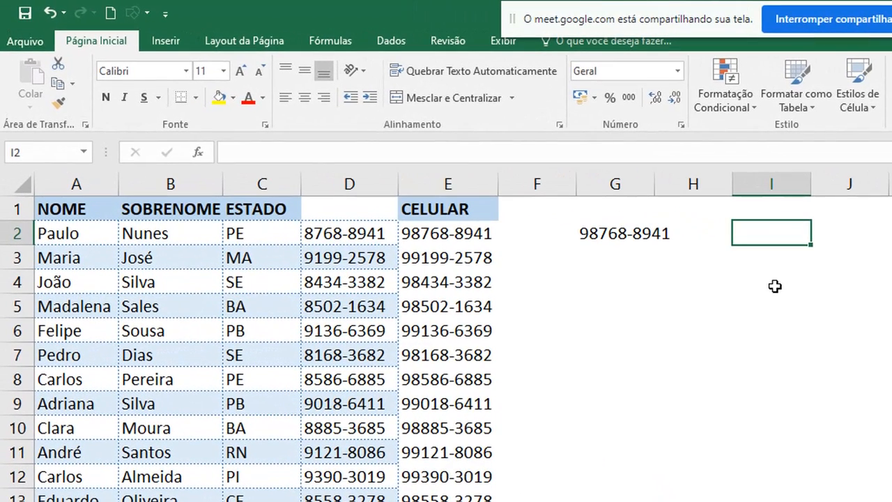
type("=")
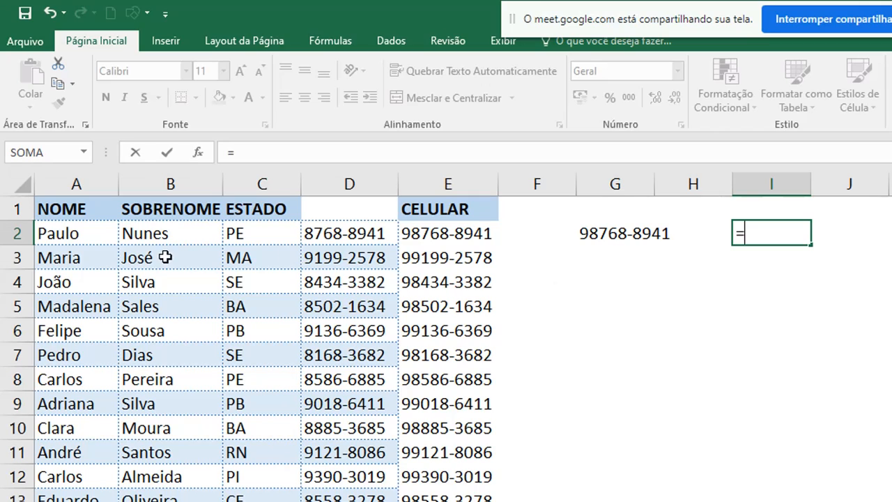
left_click(94, 240)
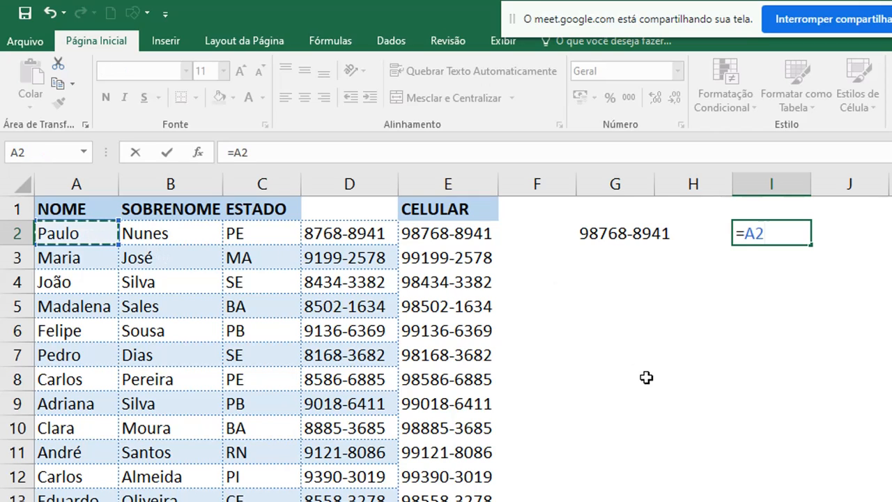
type("&")
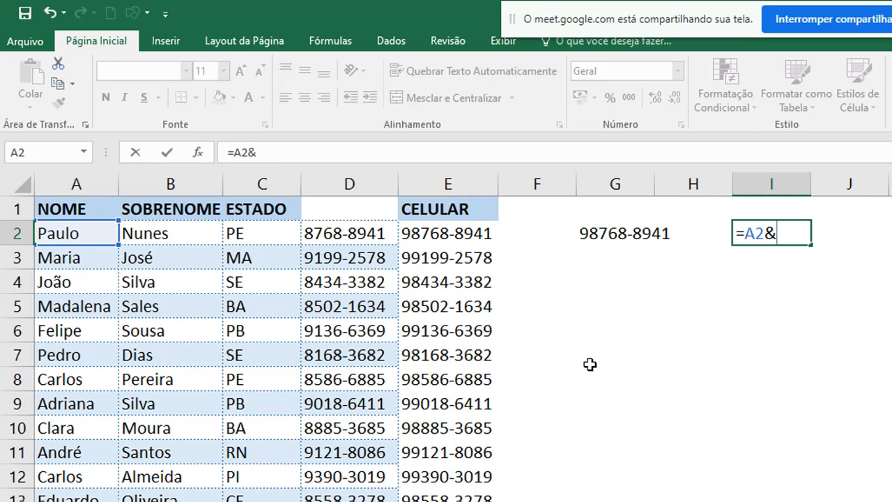
left_click(177, 235)
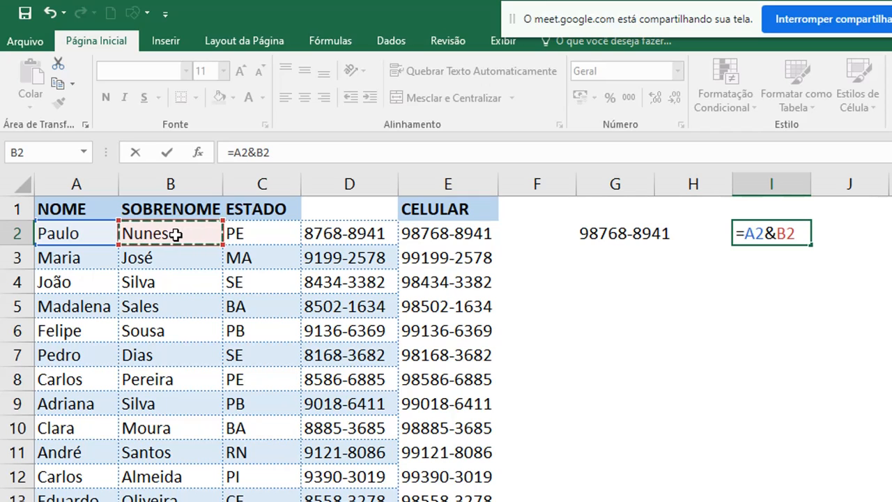
key("Return")
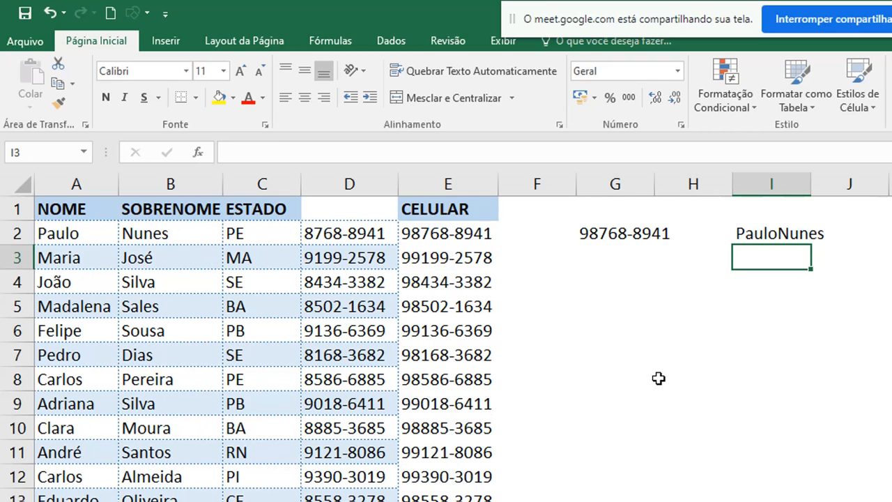
In I4, enter the formula =A2&" "&B2 to join the first row's NOME and SOBRENOME with a space between them.
left_click(764, 282)
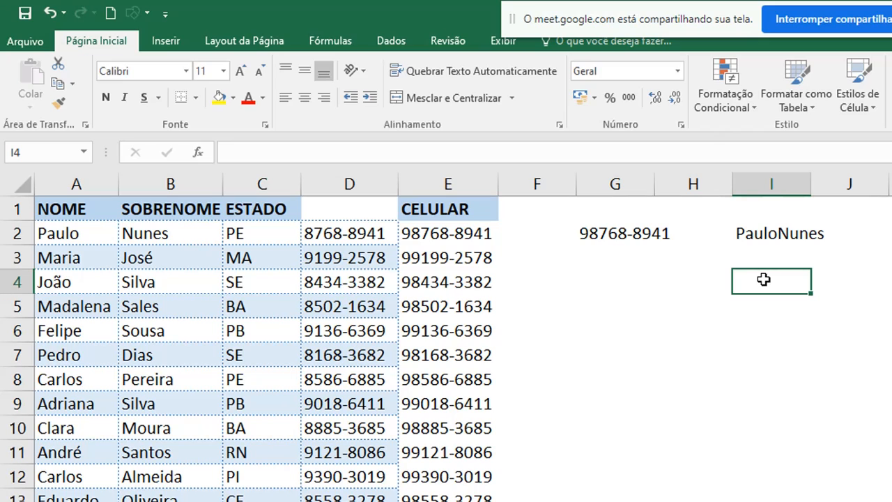
type("=")
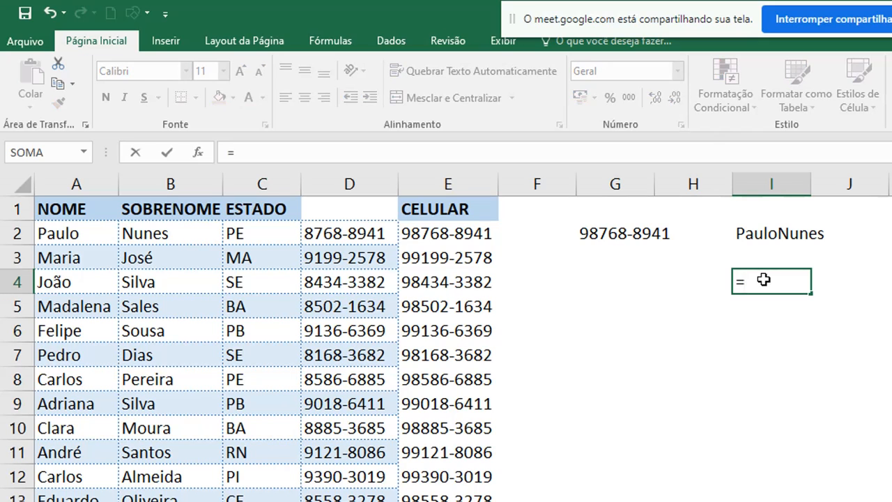
left_click(98, 233)
type("&")
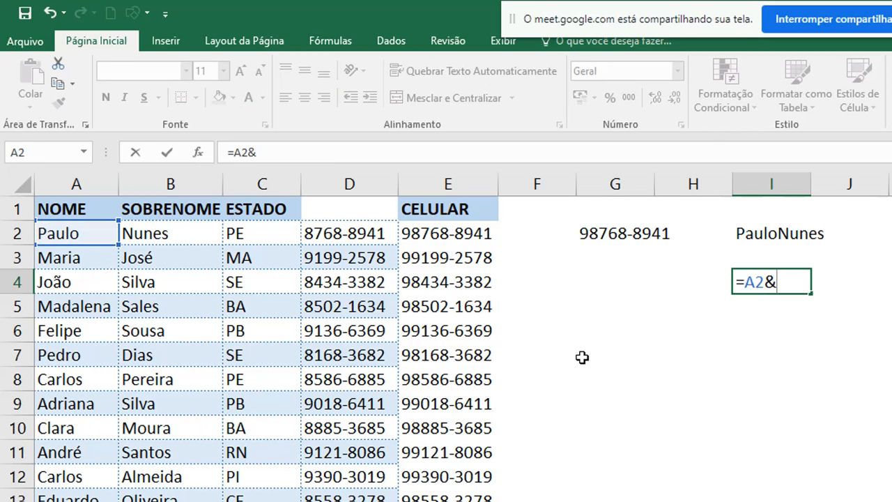
type("\" \"&")
left_click(174, 237)
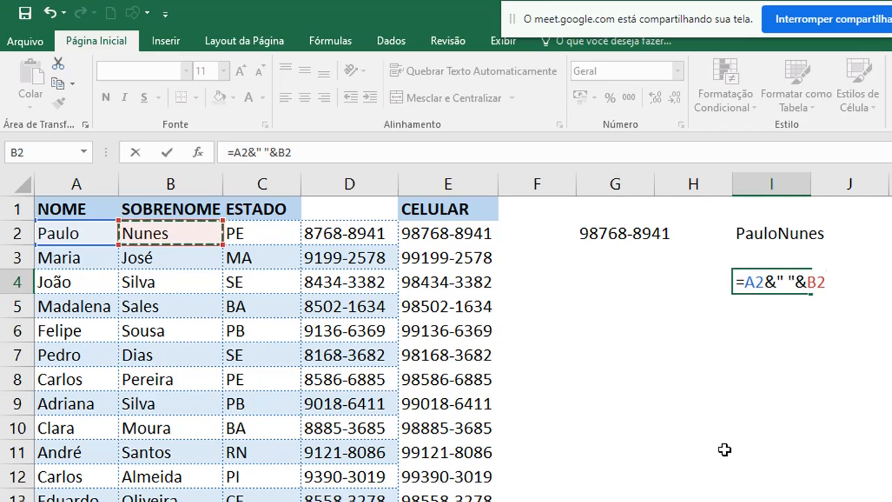
key("Return")
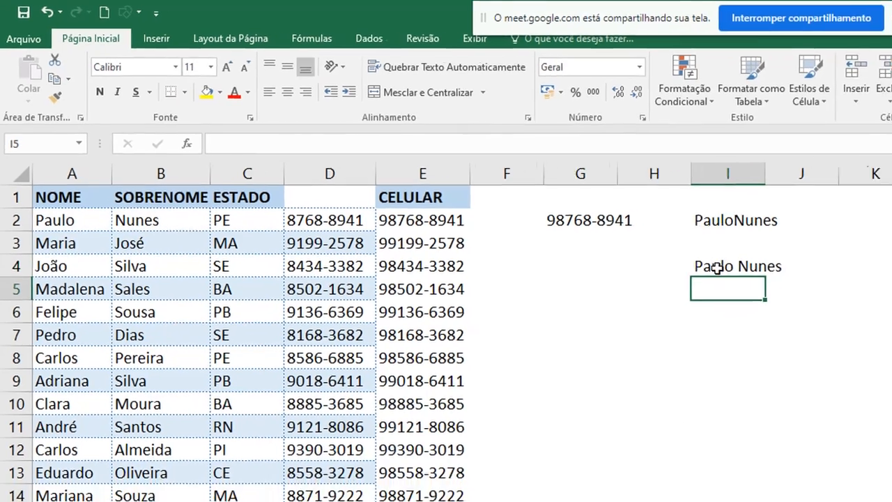
Inspect the & formulas in I4, I2 and G2 without changing them.
double_click(772, 279)
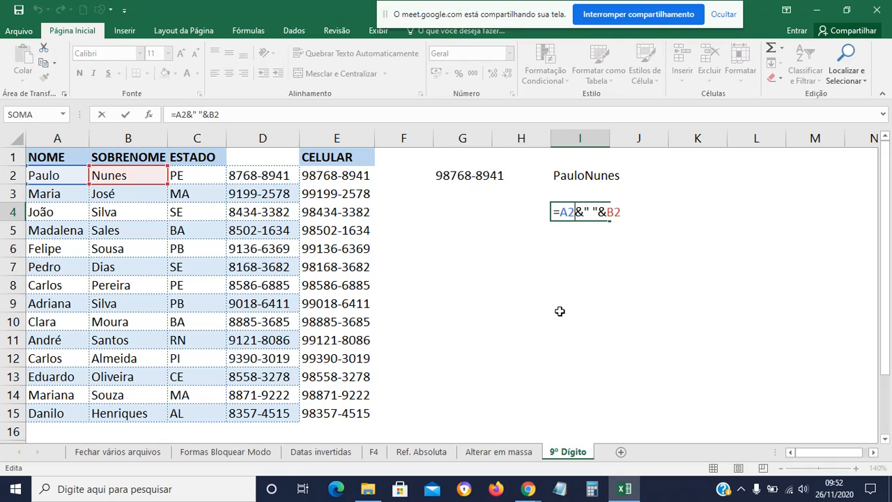
left_click(543, 309)
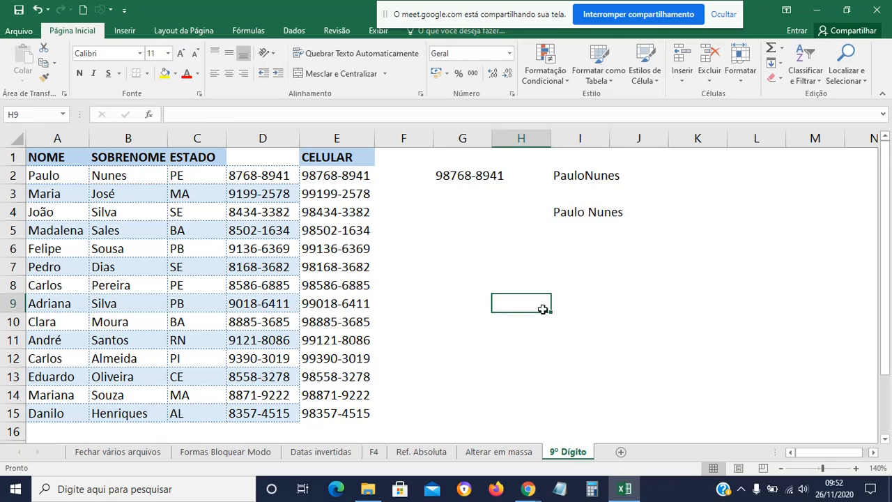
left_click(591, 174)
left_click(581, 213)
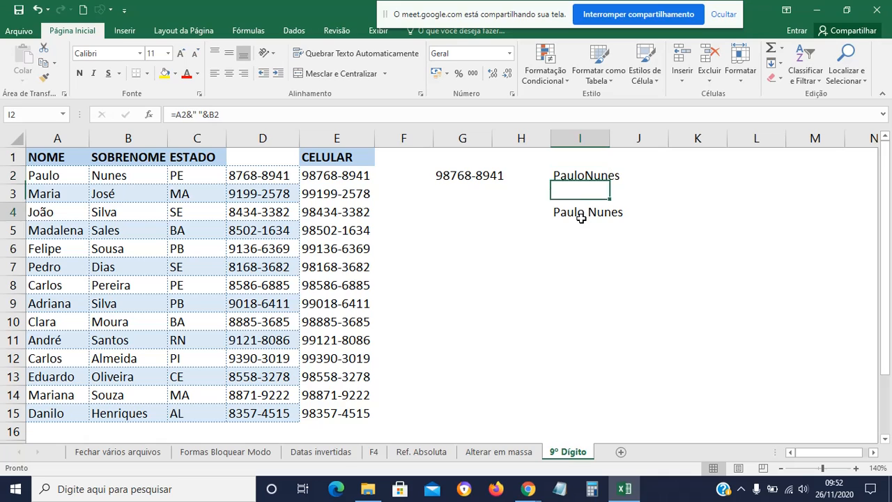
left_click(488, 179)
type("=\"9\"&D2")
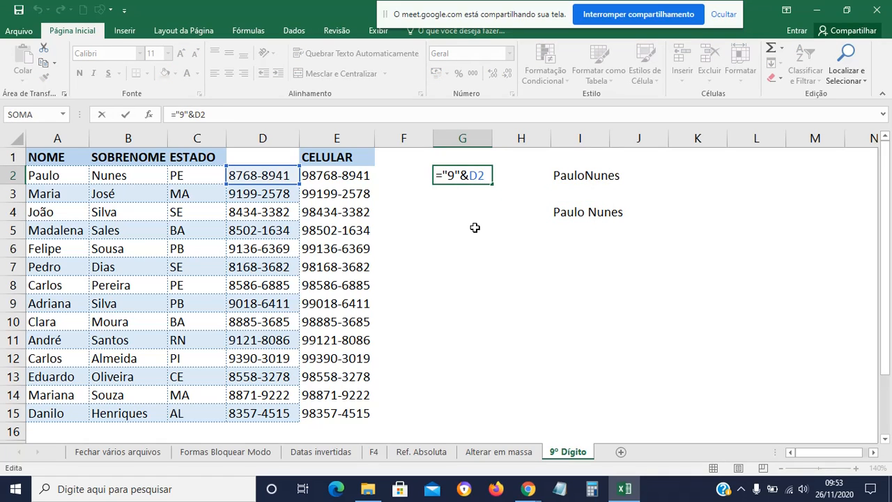
left_click(474, 227)
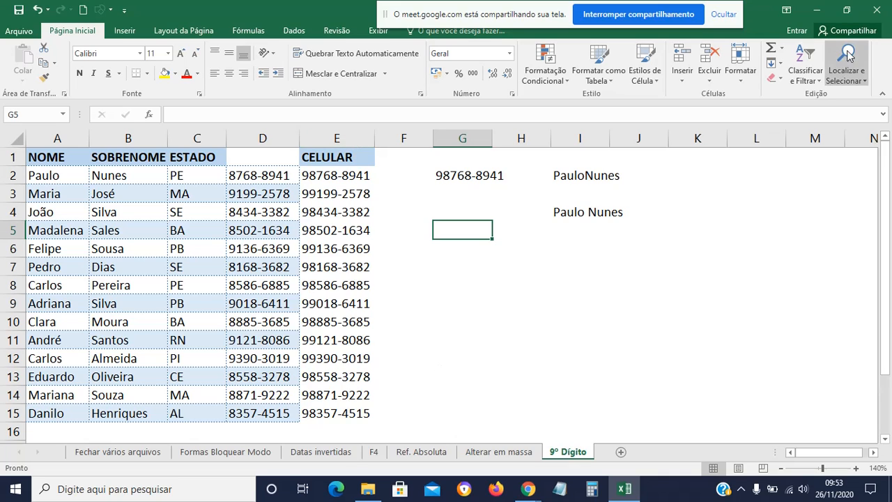
Close the Dicas - Parte 2 workbook, saving its changes, and open Dicas - Parte 3 from the Live UPE folder.
left_click(877, 14)
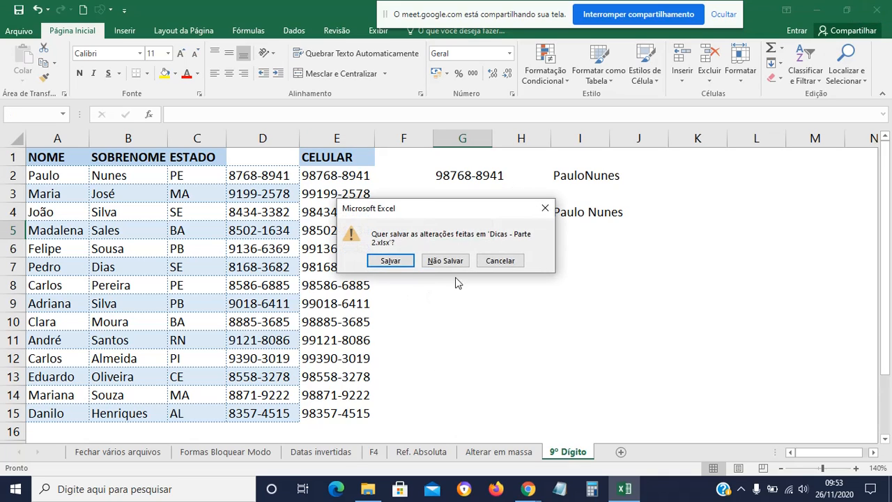
left_click(390, 261)
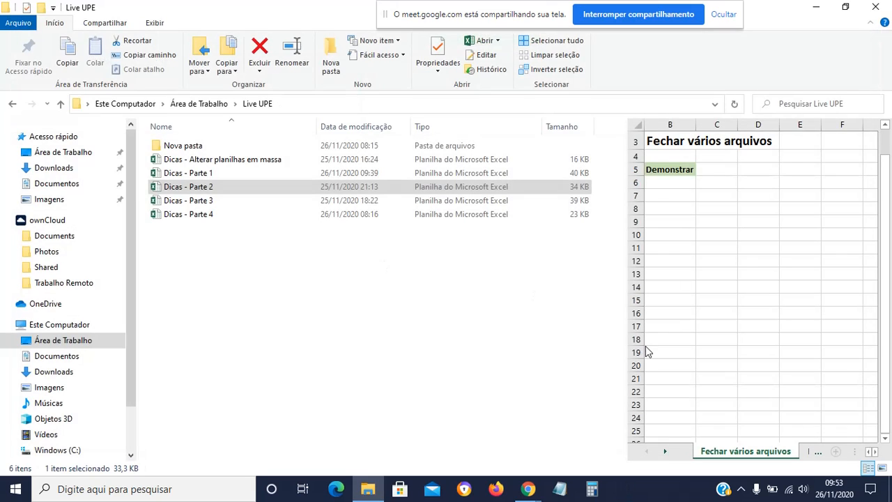
left_click(211, 201)
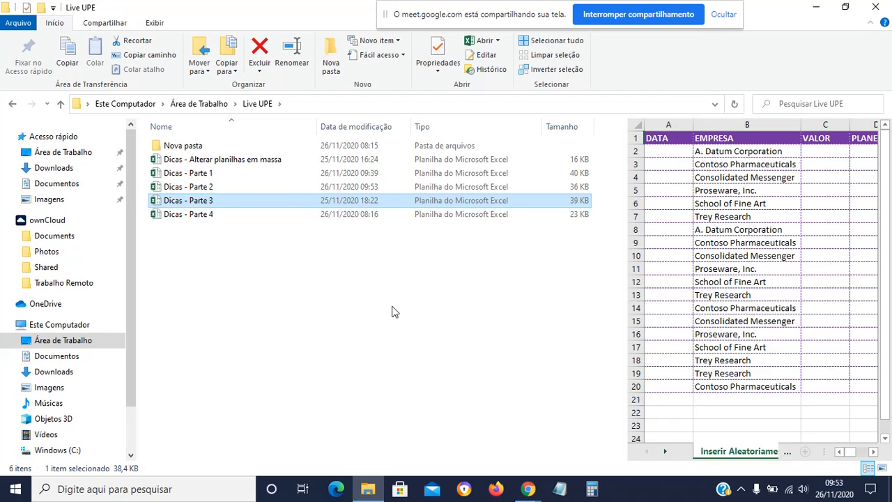
double_click(273, 200)
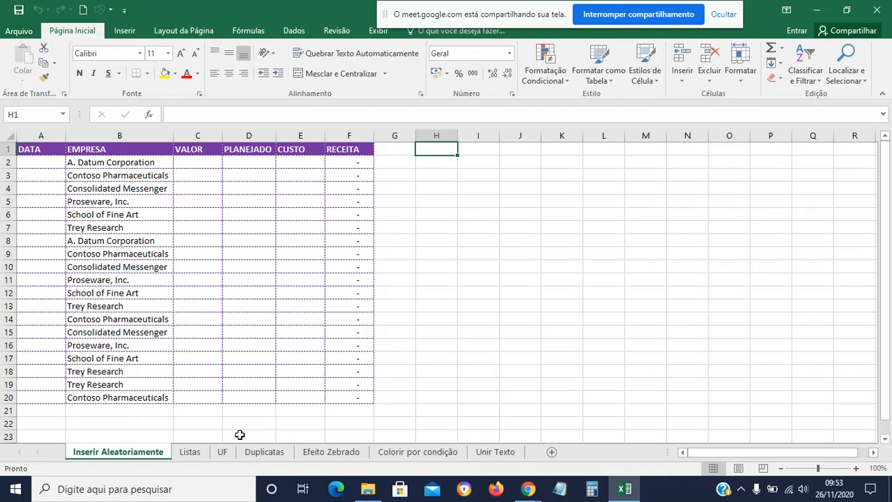
On the Listas sheet, enter F, M, M and F in the Sexo column from D3 to D6.
left_click(190, 453)
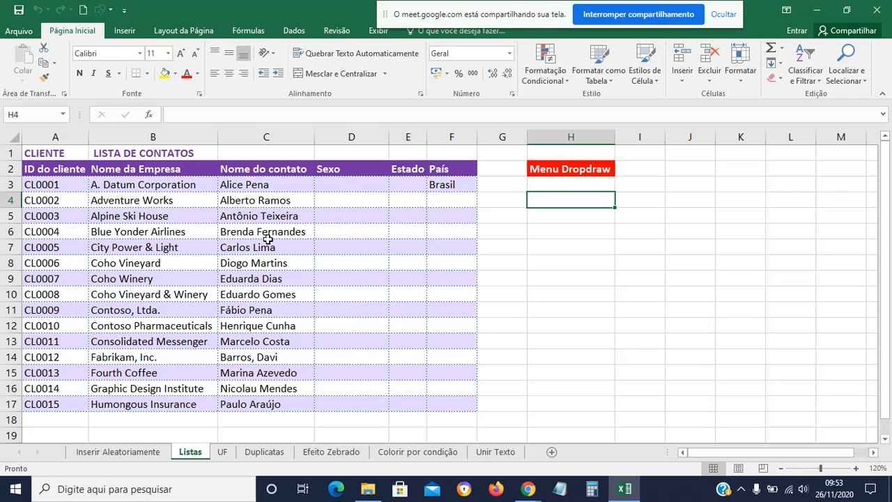
left_click(345, 184)
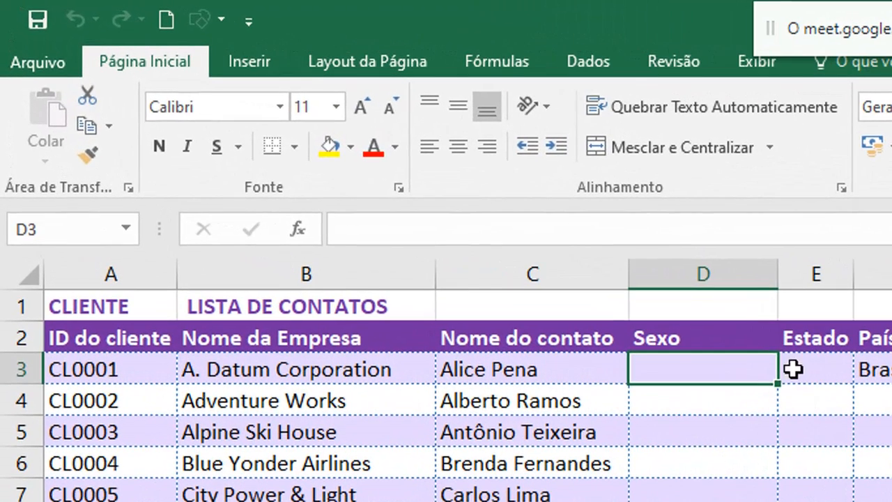
left_click(794, 369)
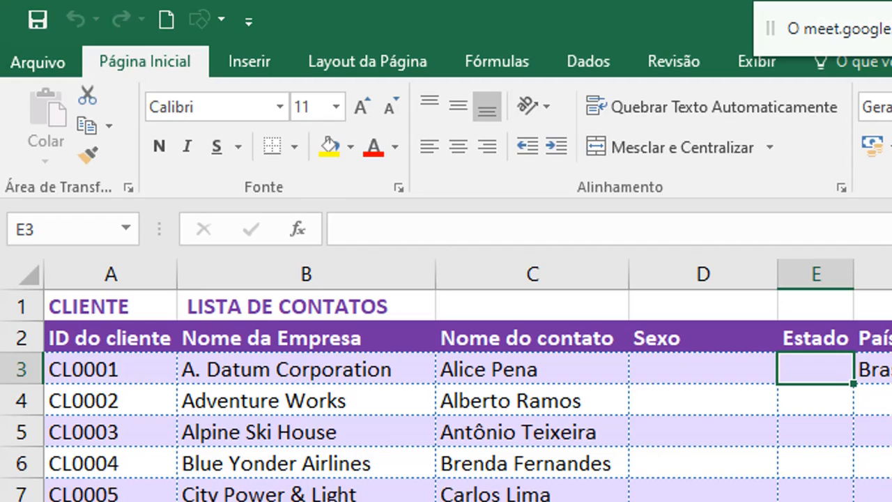
left_click(727, 367)
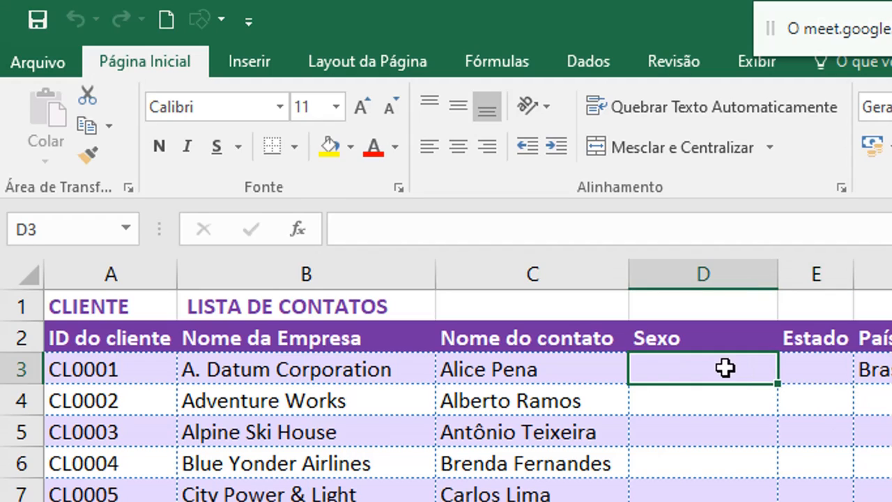
type("Fe")
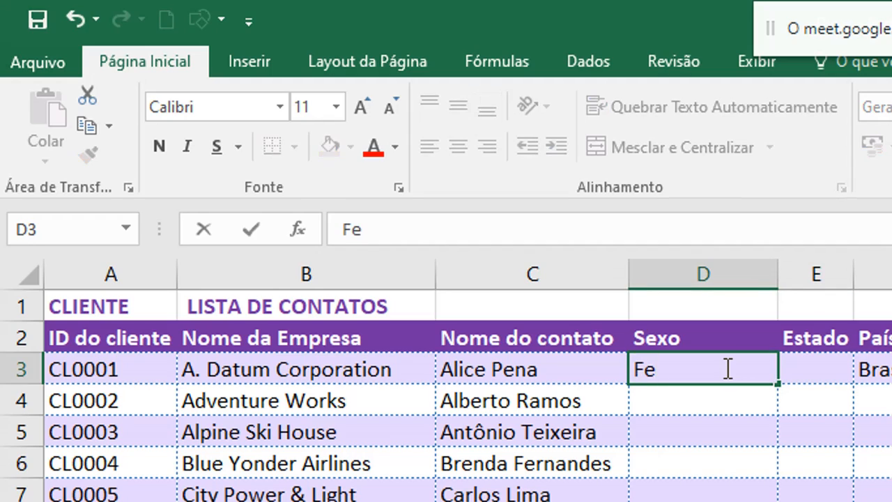
key("BackSpace")
key("Return")
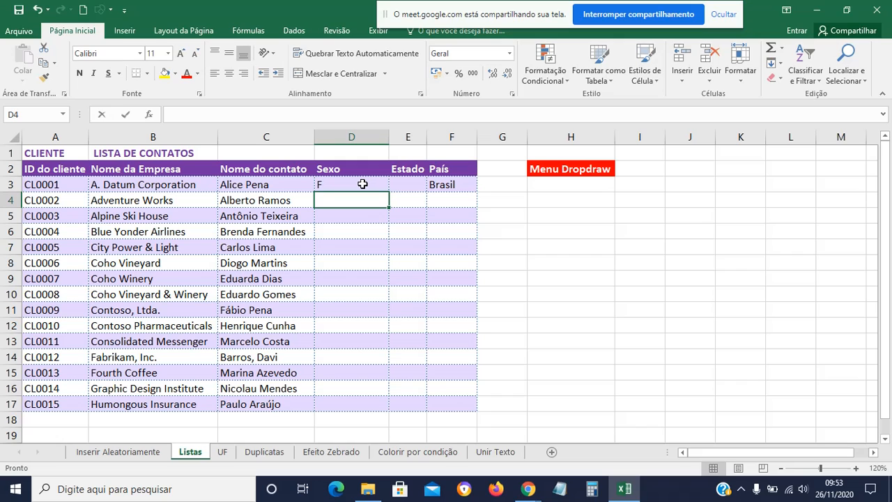
type("M")
key("Return")
type("M")
key("Return")
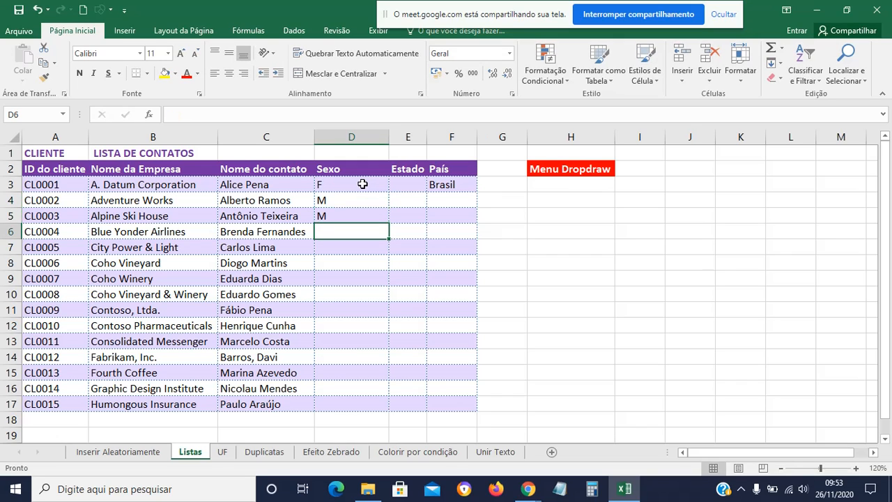
type("F")
key("Return")
Enter BA, PE and SP in the Estado column from E3 to E5.
left_click(411, 184)
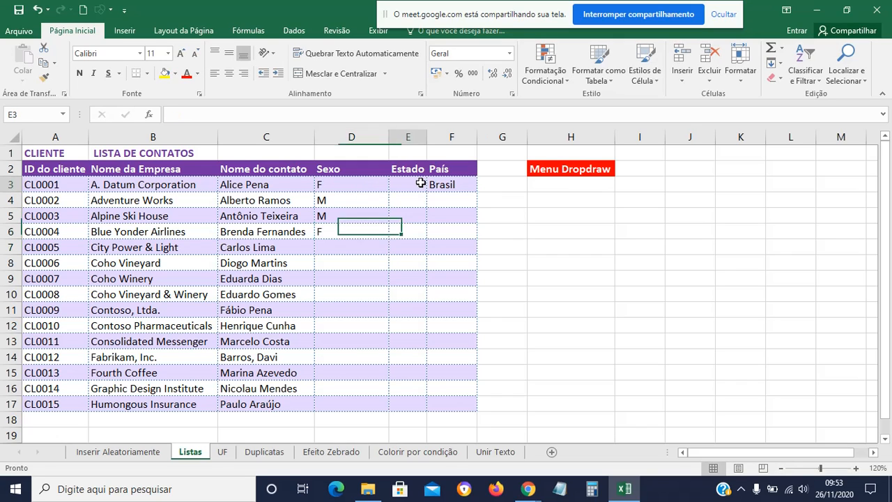
type("BA")
key("Return")
type("PE")
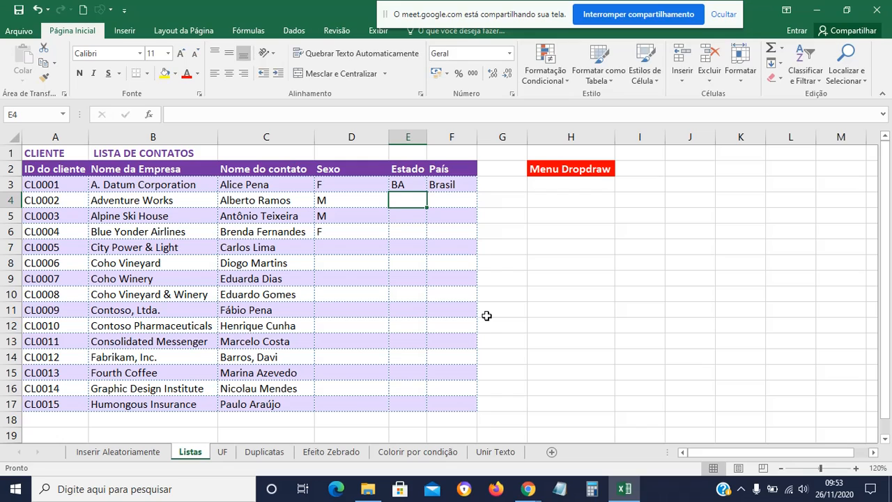
key("Return")
type("SP")
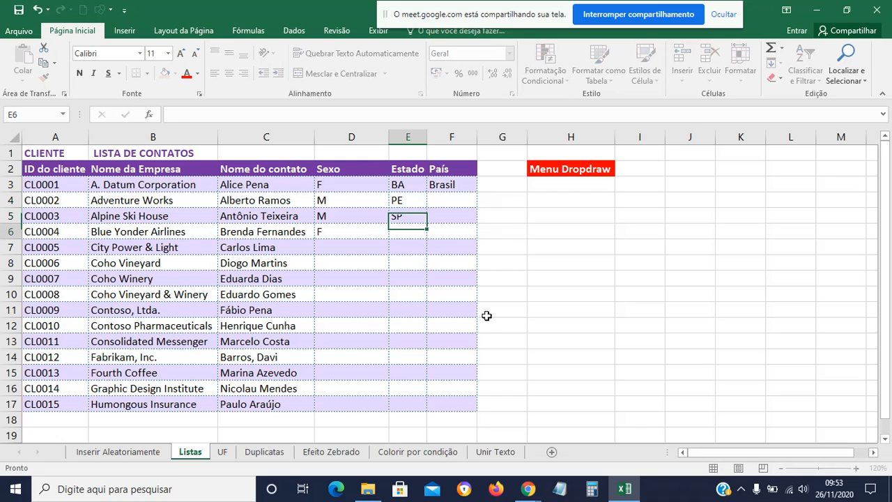
key("Return")
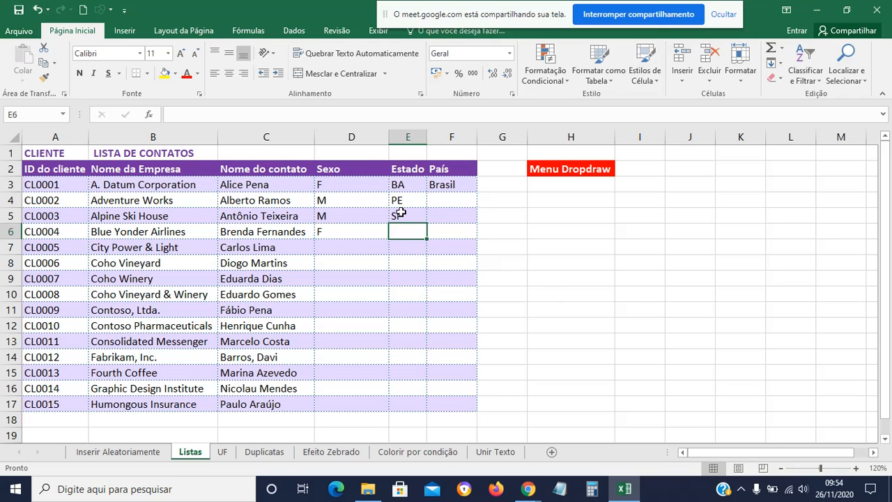
Enter Feminino in J2, outside the contact table, as a written-out option for the Sexo column.
left_click_drag(348, 188, 351, 232)
left_click(645, 205)
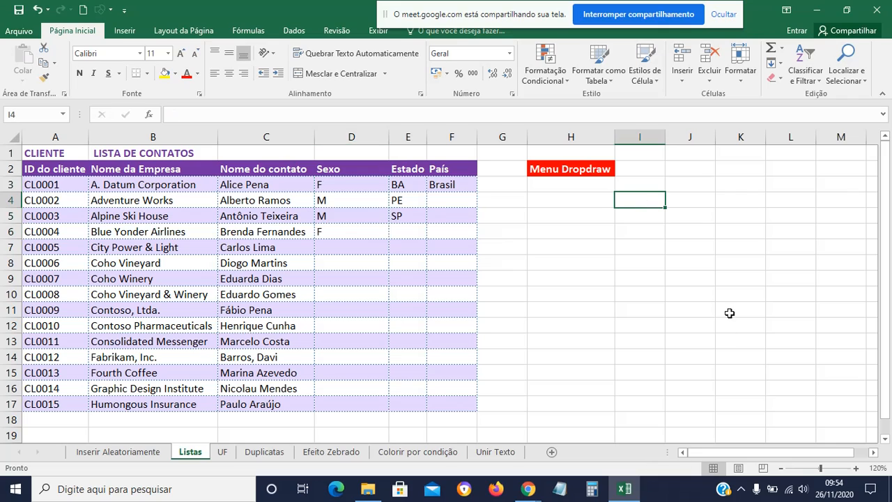
left_click(696, 171)
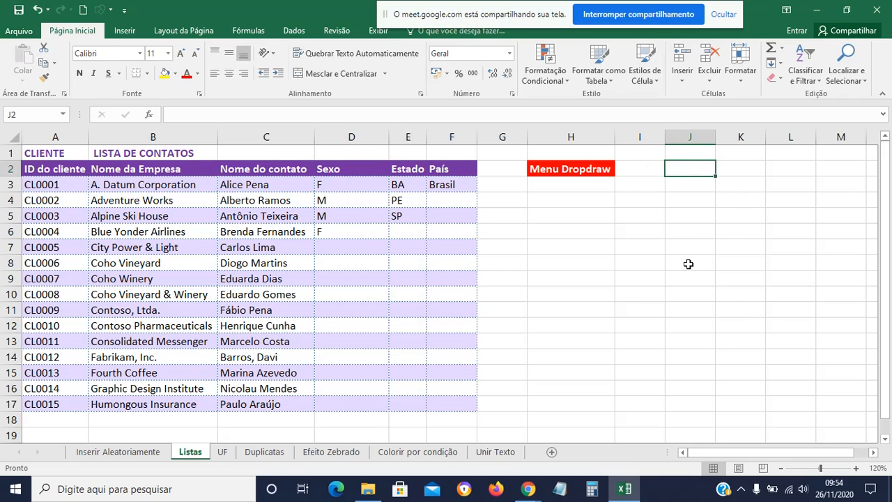
type("Ferm")
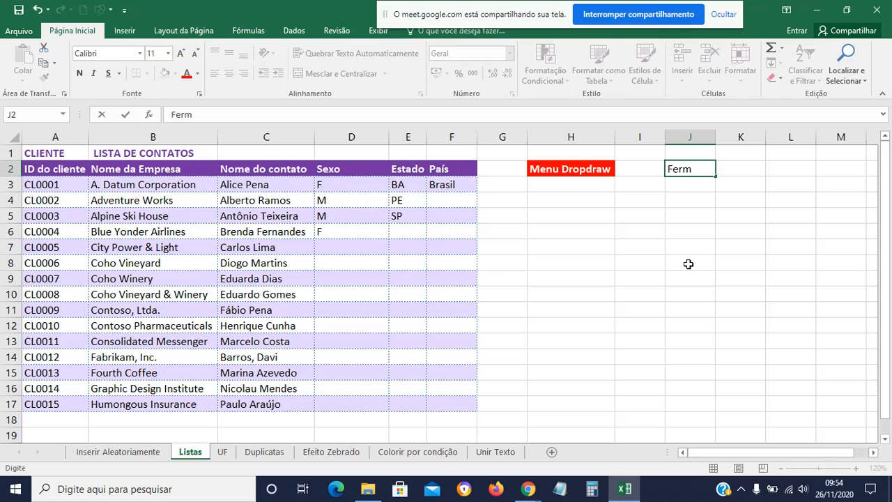
type("minino")
key("Return")
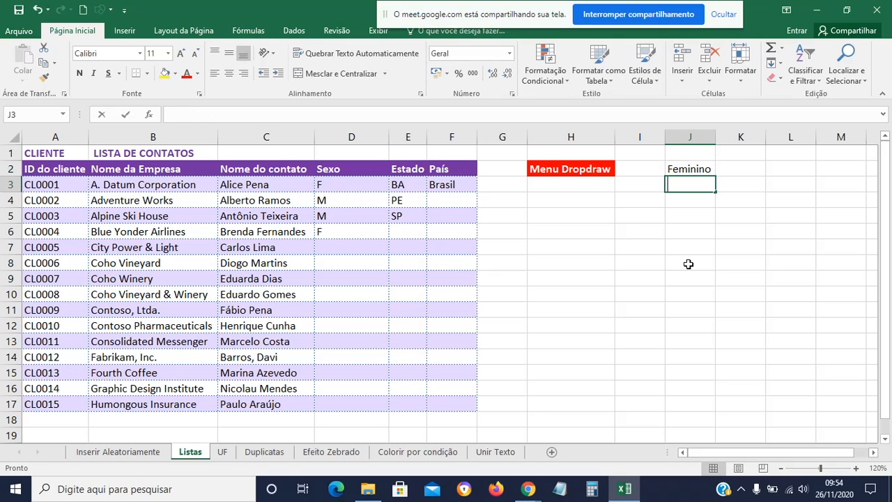
Enter Masculino in J3, below Feminino, as the second written-out Sexo option.
type("Masculino")
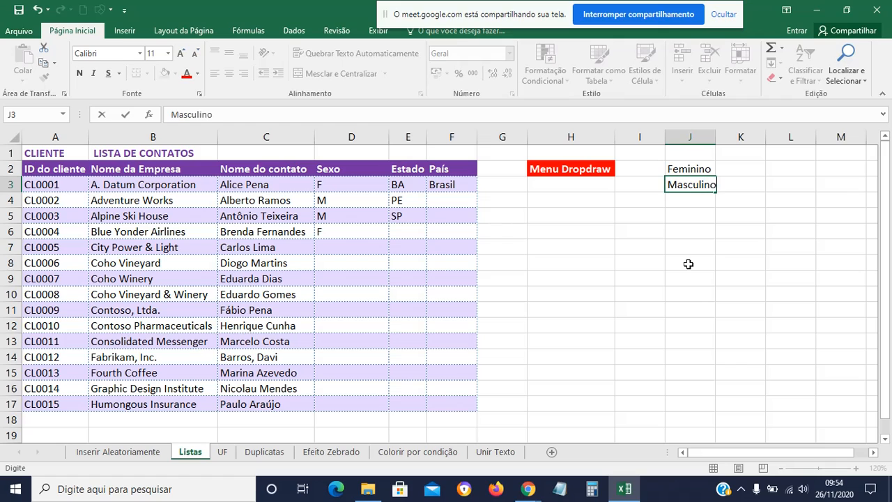
key("Return")
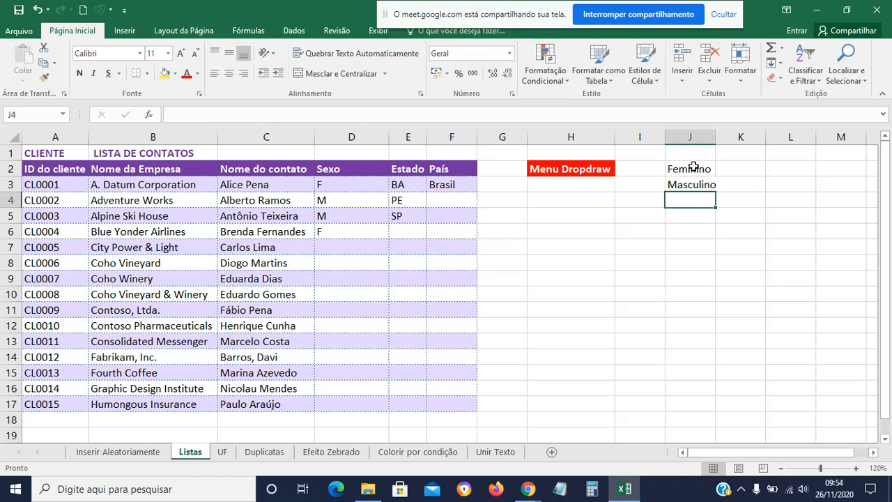
left_click_drag(693, 167, 686, 185)
left_click(618, 244)
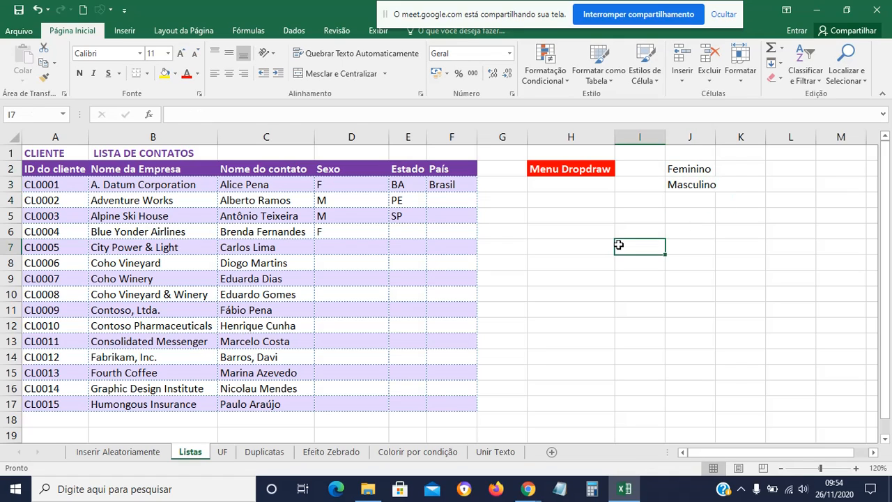
Review the state abbreviations in A1 to A9 on the UF sheet and return to the Listas sheet.
left_click(222, 451)
left_click_drag(42, 148, 50, 257)
left_click(206, 343)
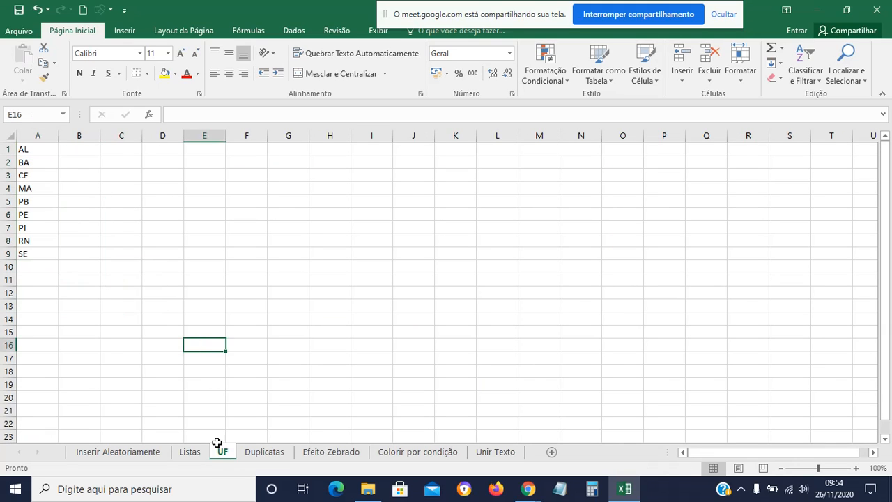
left_click(197, 452)
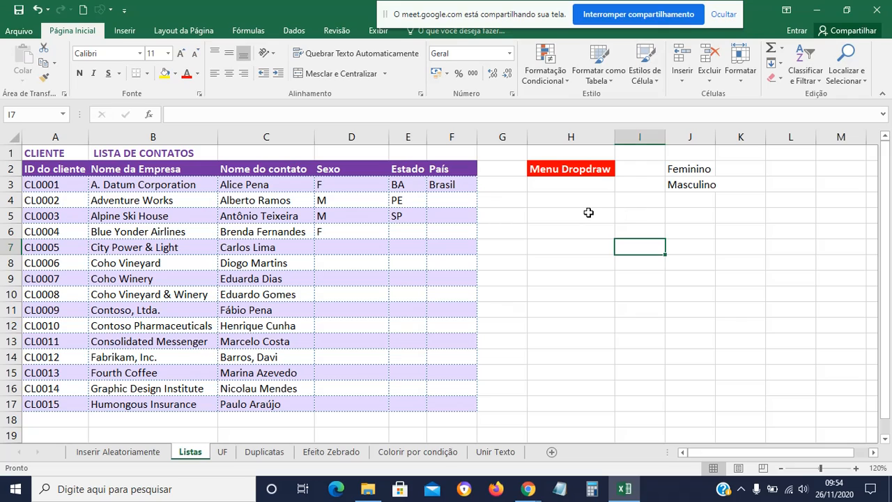
Clear the written-out options in J2:J3 and the Sexo entries in D3:D6.
left_click_drag(707, 168, 706, 182)
key("Delete")
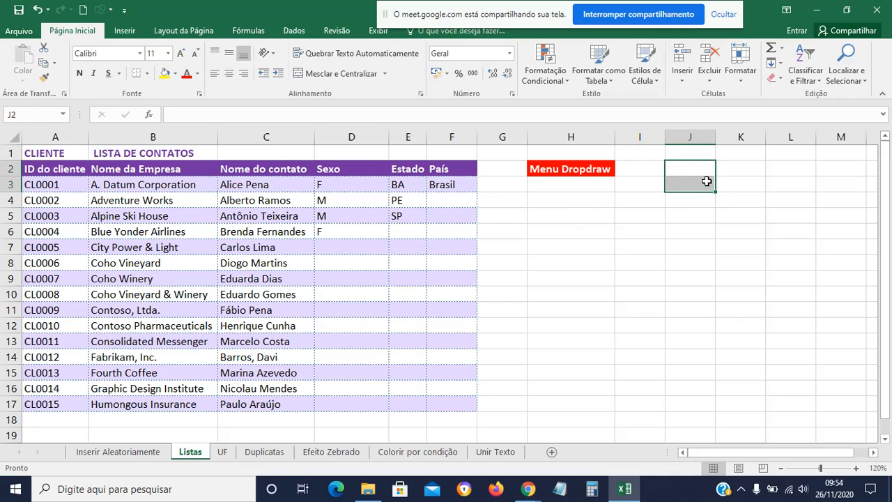
left_click_drag(376, 189, 374, 231)
key("Delete")
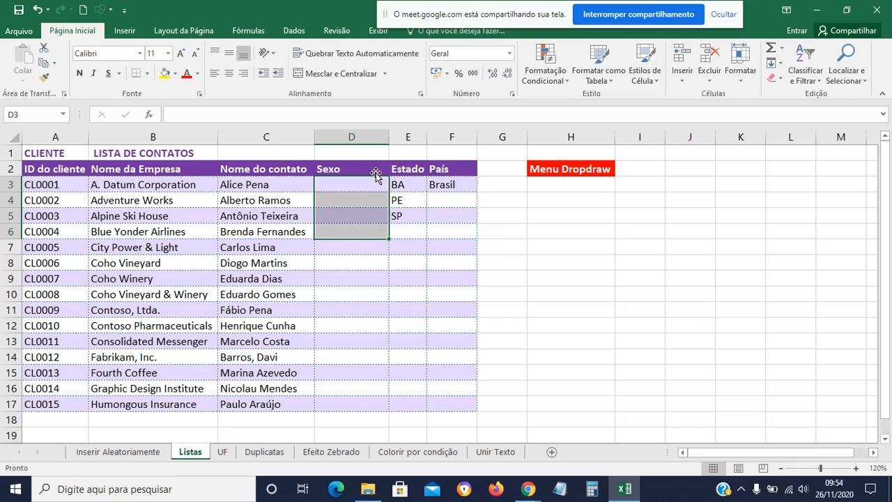
Add data validation to D3 that allows a Lista with the source Feminino;Masculino.
left_click(365, 188)
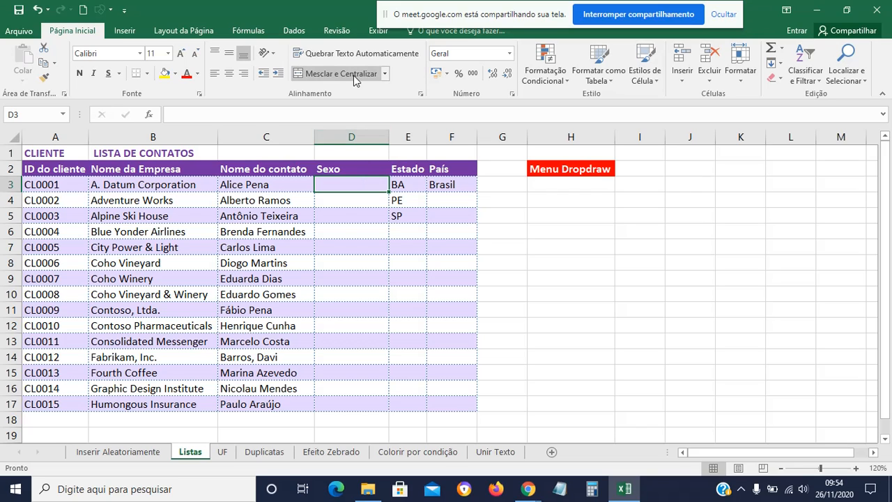
left_click(295, 34)
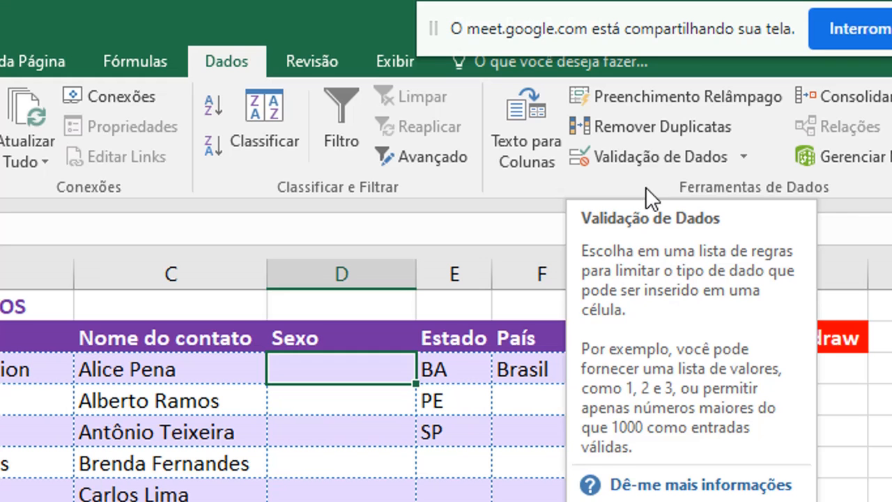
left_click(639, 148)
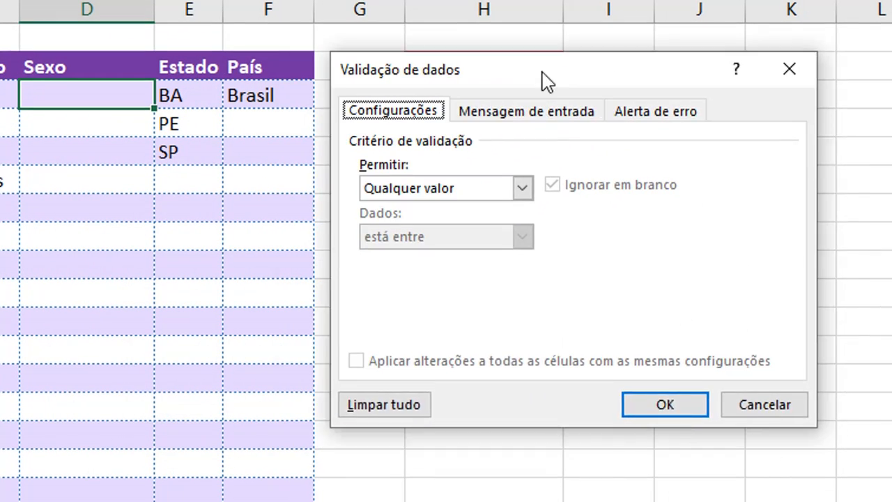
left_click_drag(546, 80, 596, 60)
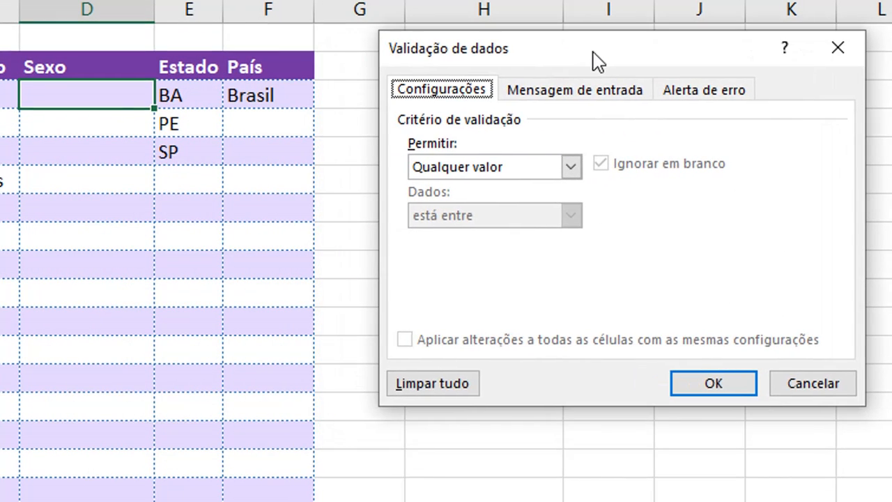
left_click(570, 167)
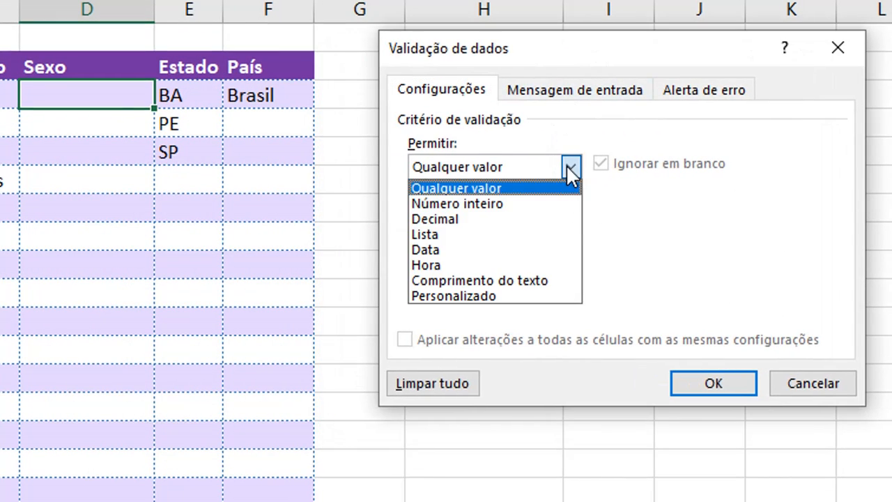
left_click(502, 237)
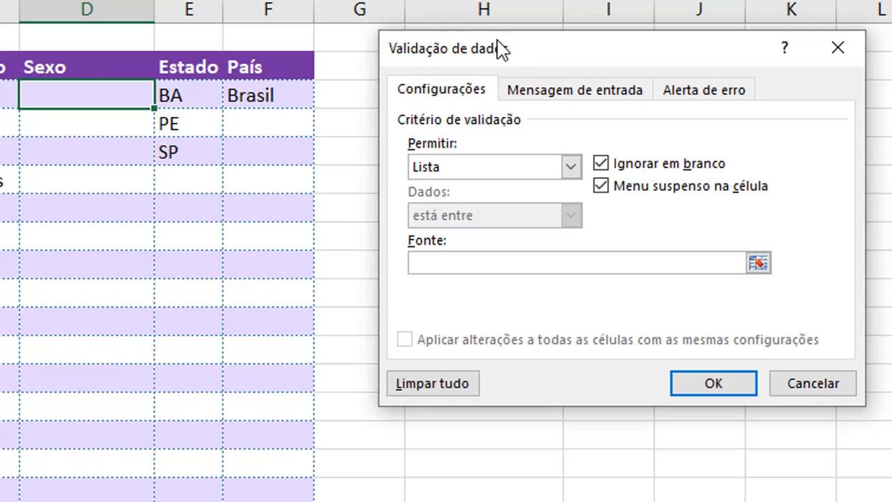
left_click_drag(500, 49, 461, 39)
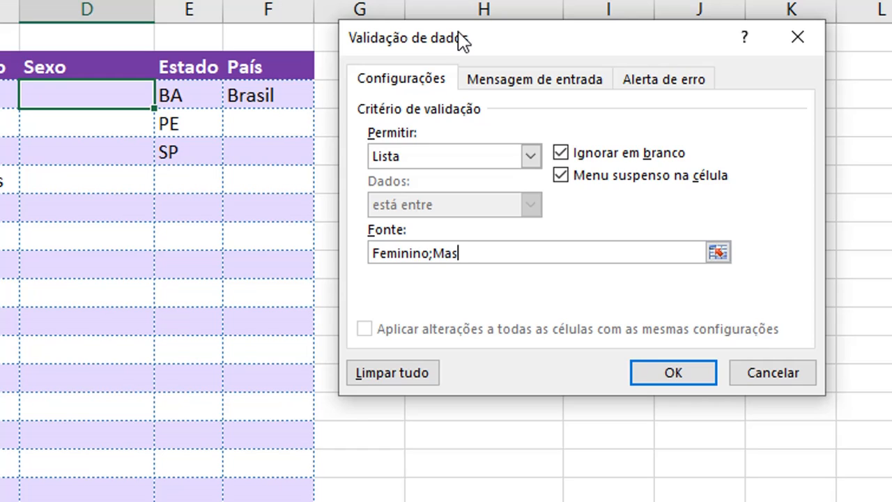
type("no")
left_click(643, 377)
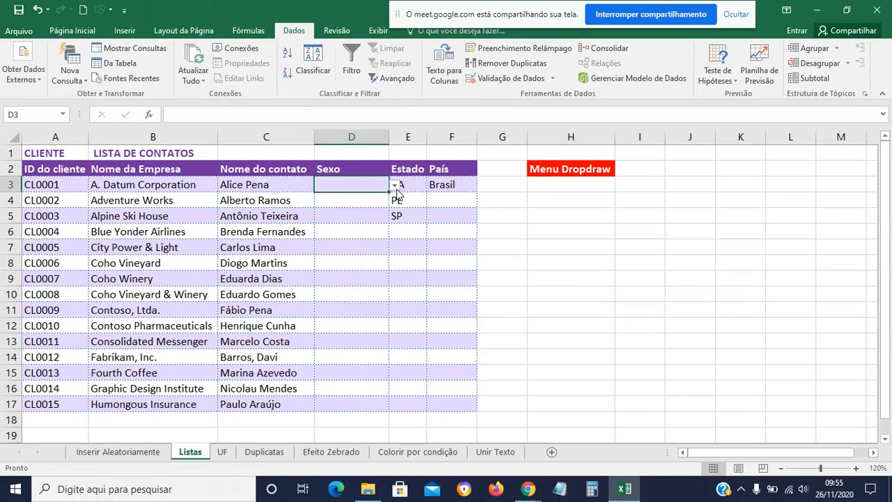
Choose Feminino from the drop-down list in D3 for the first contact.
left_click(170, 98)
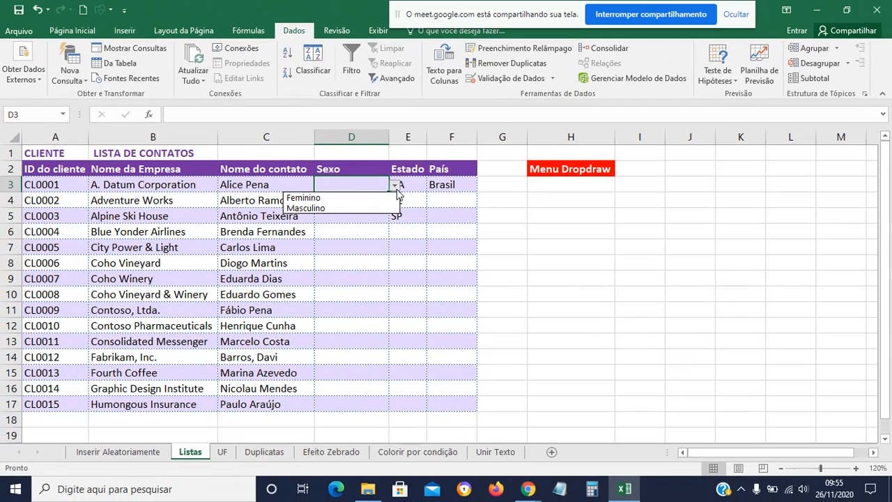
left_click(396, 187)
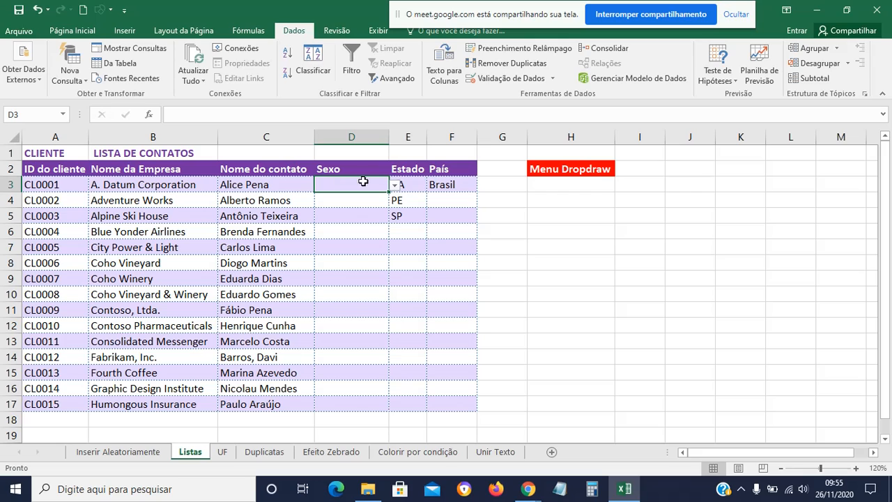
left_click(395, 186)
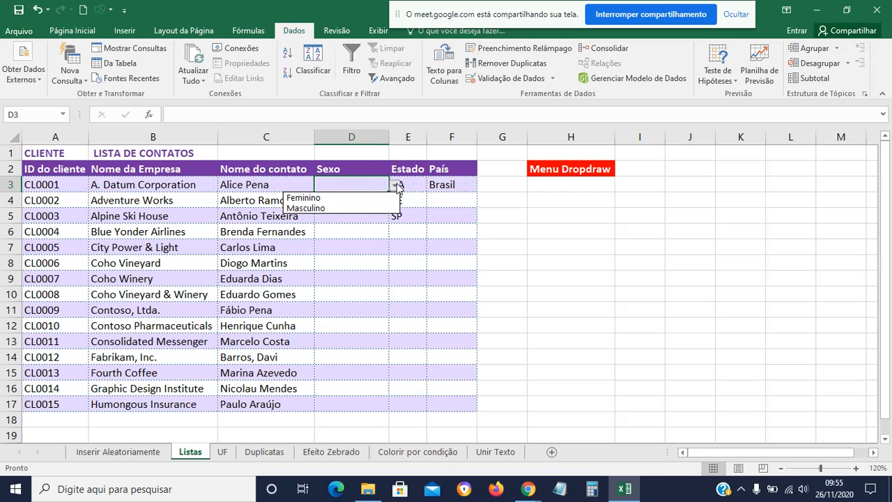
left_click(323, 200)
left_click(339, 200)
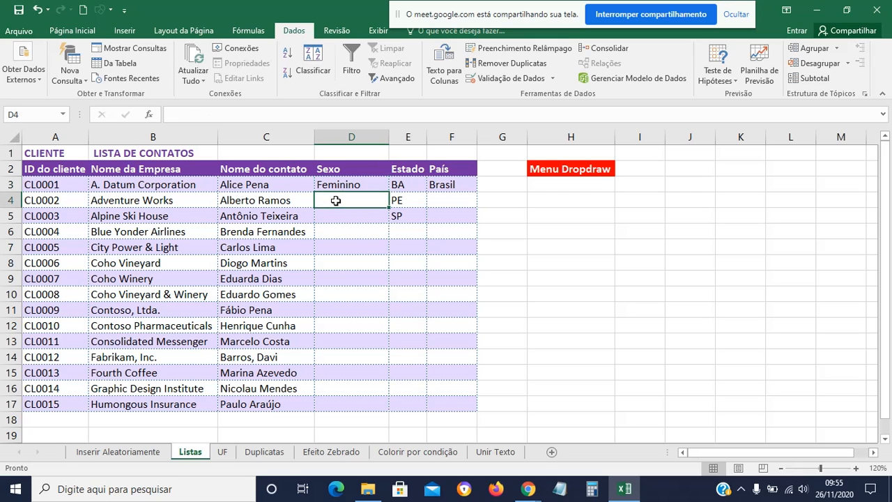
Check other Sexo cells for the drop-down list and undo the Feminino entry in D3.
left_click(350, 239)
key("Up")
key("Up")
key("Up")
key("ctrl+z")
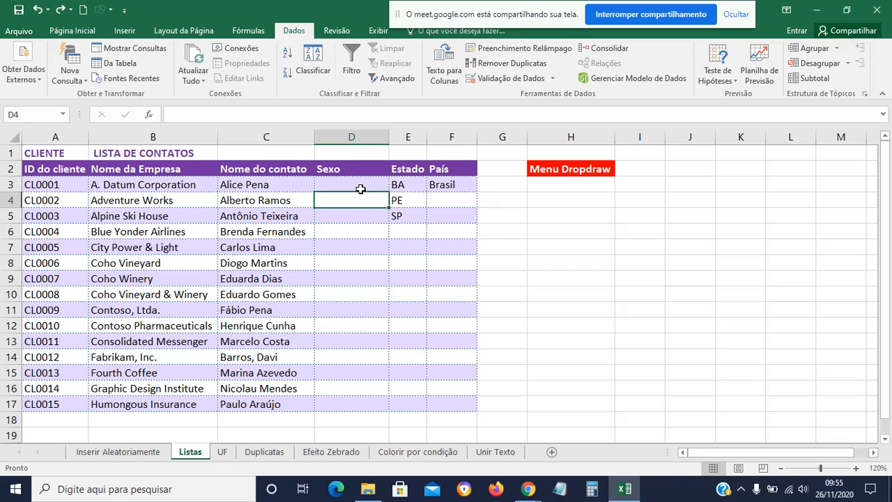
Extend the Feminino;Masculino list validation from D3 to the whole Sexo column, D3:D17.
left_click_drag(356, 185, 347, 402)
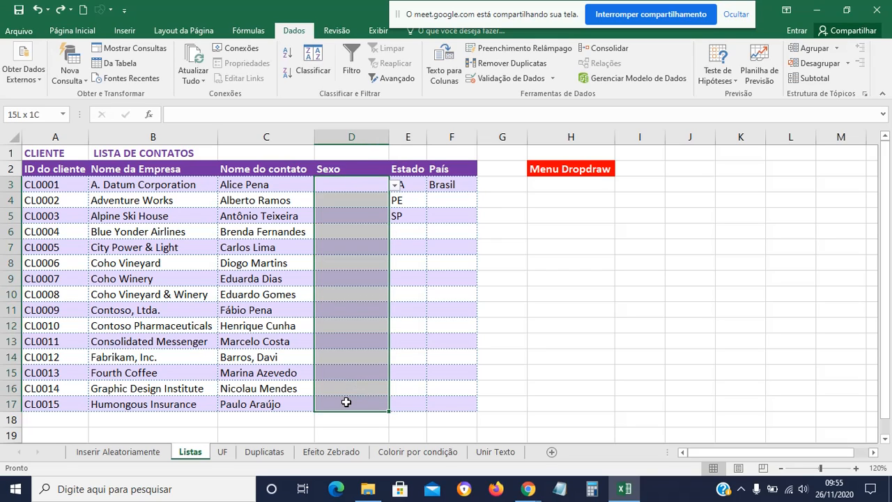
left_click(540, 83)
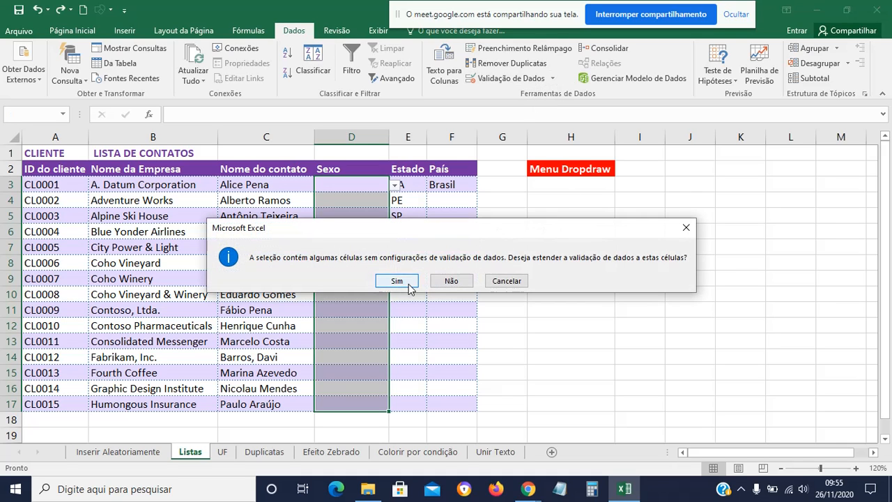
left_click(396, 280)
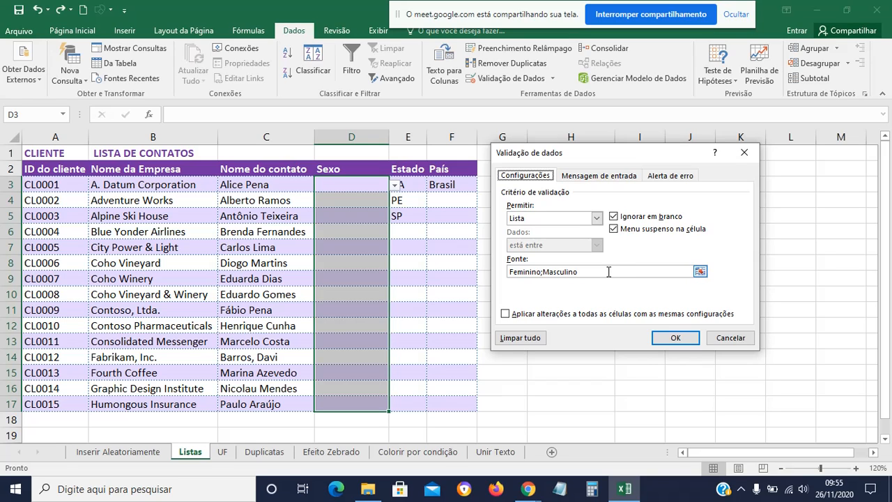
left_click(676, 338)
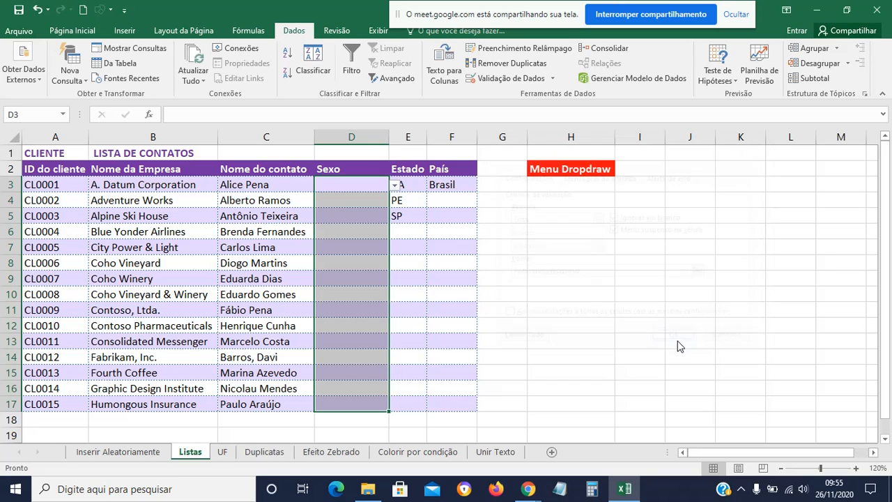
left_click(639, 341)
Use the Sexo drop-down lists to set D3 to Feminino and D4 to Masculino.
left_click(342, 184)
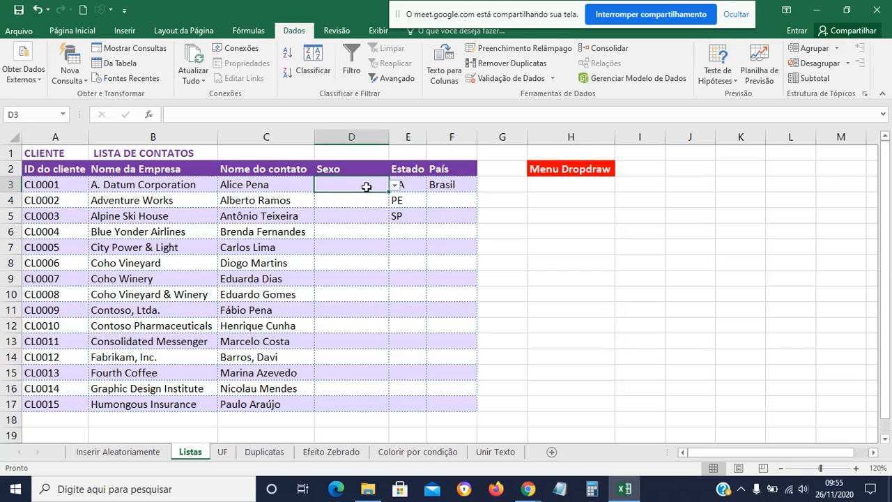
left_click(395, 185)
left_click(375, 198)
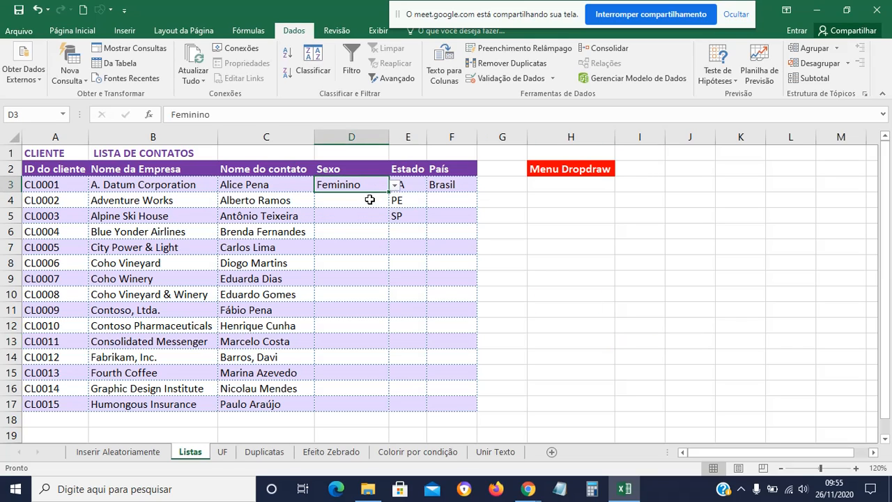
left_click(355, 200)
left_click(394, 200)
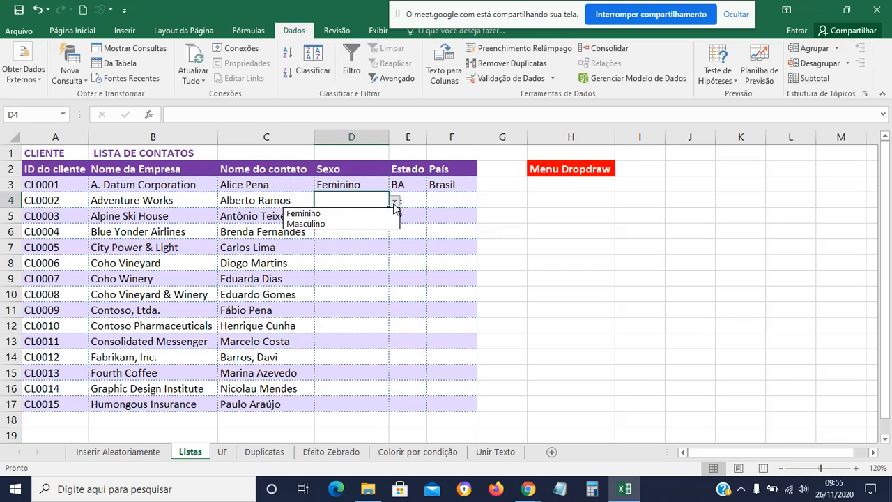
left_click(368, 221)
Choose Masculino from the Sexo drop-down lists in D5 and D8.
left_click(351, 219)
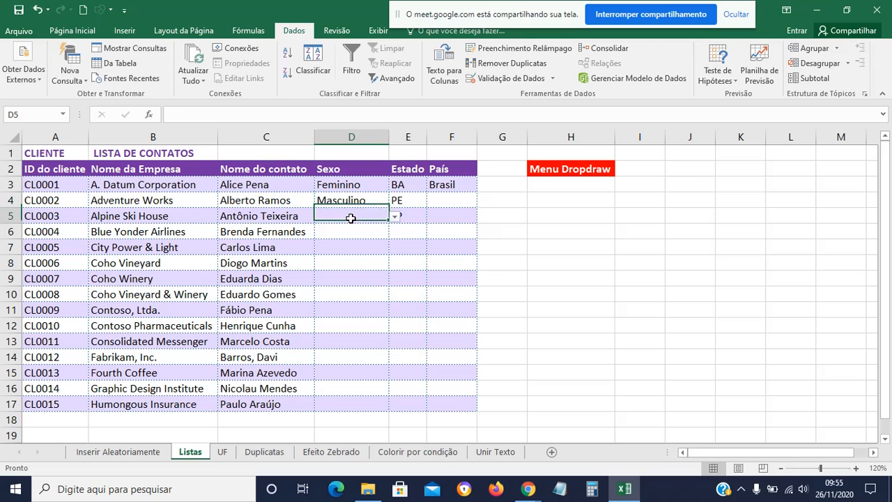
left_click(394, 216)
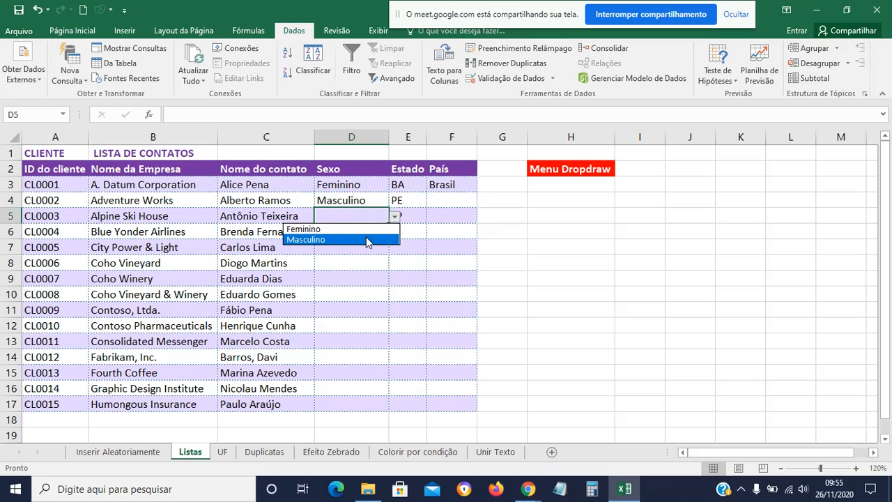
left_click(374, 239)
left_click(353, 263)
left_click(394, 263)
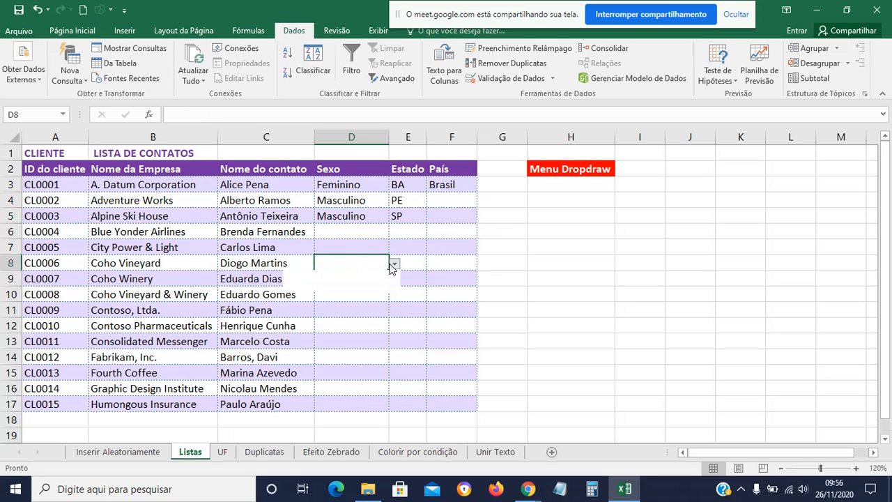
left_click(371, 287)
left_click(570, 296)
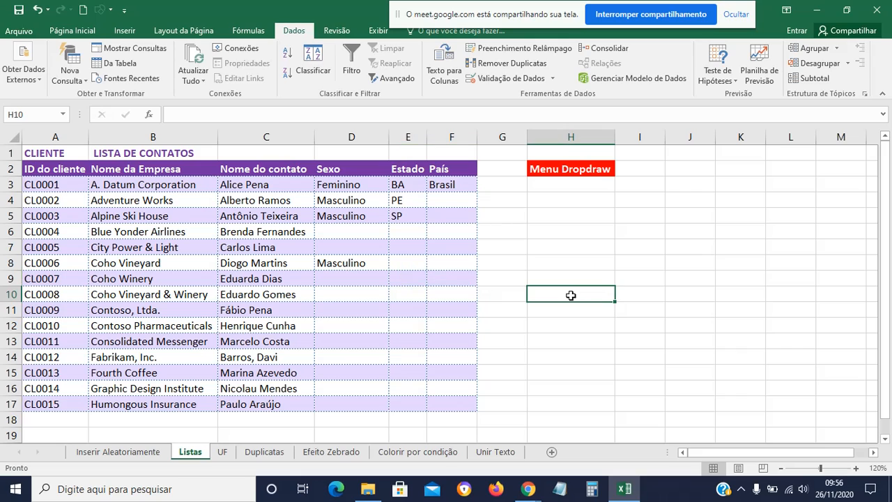
Clear the Estado entries in E3:E5.
left_click_drag(408, 185, 410, 217)
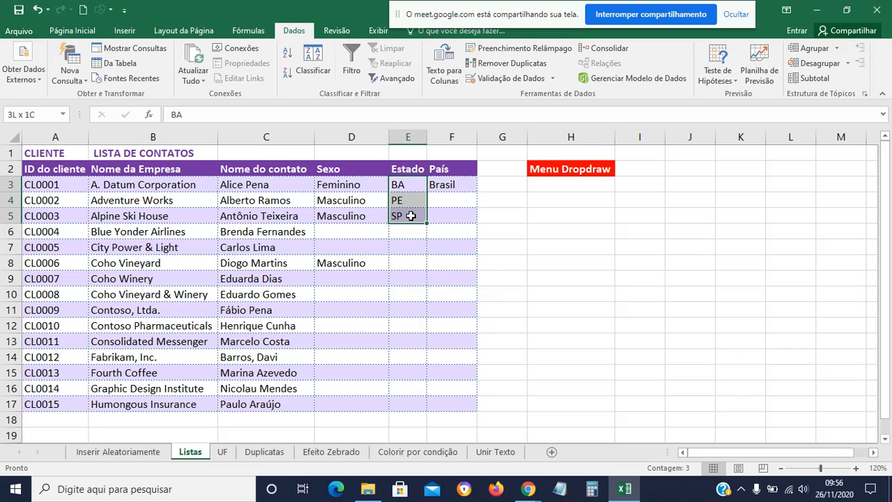
key("Delete")
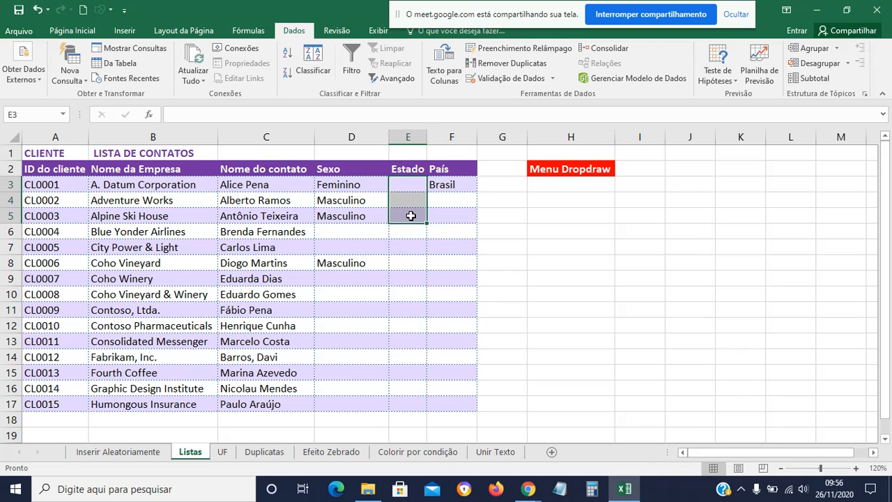
left_click(544, 267)
Open data validation for the Estado cells E3:E17 and allow only values from a Lista.
left_click_drag(409, 182, 398, 409)
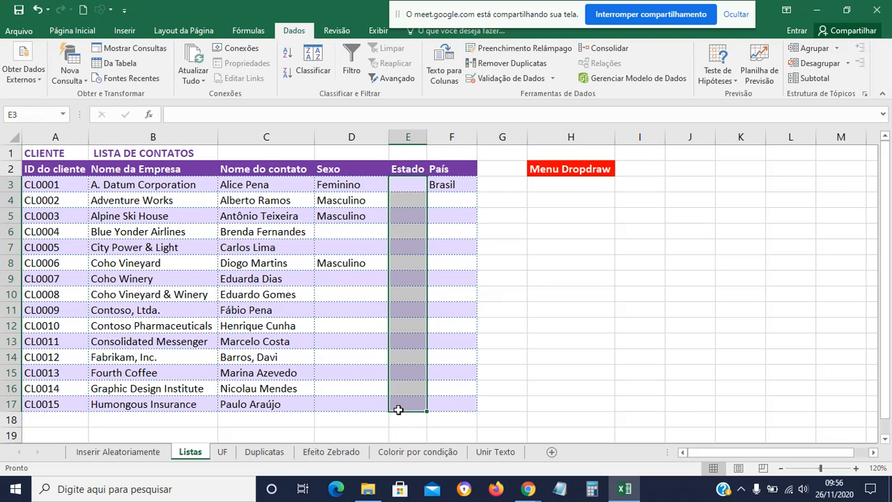
left_click(509, 79)
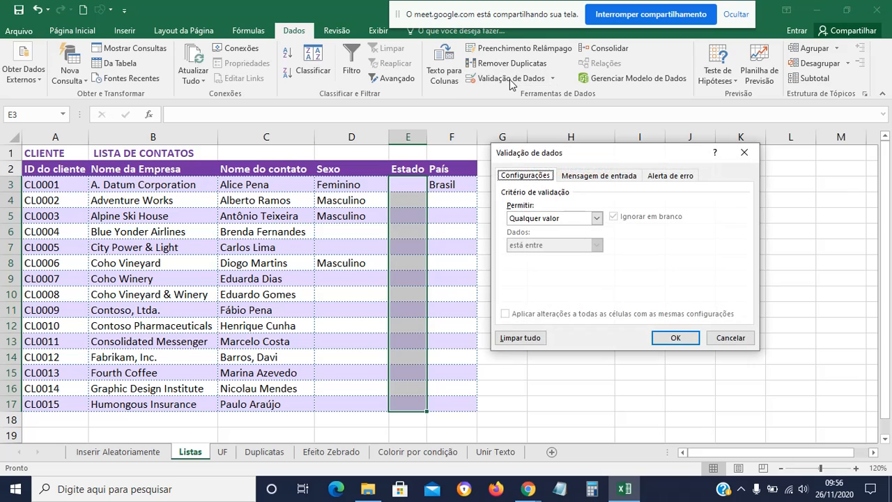
left_click(597, 219)
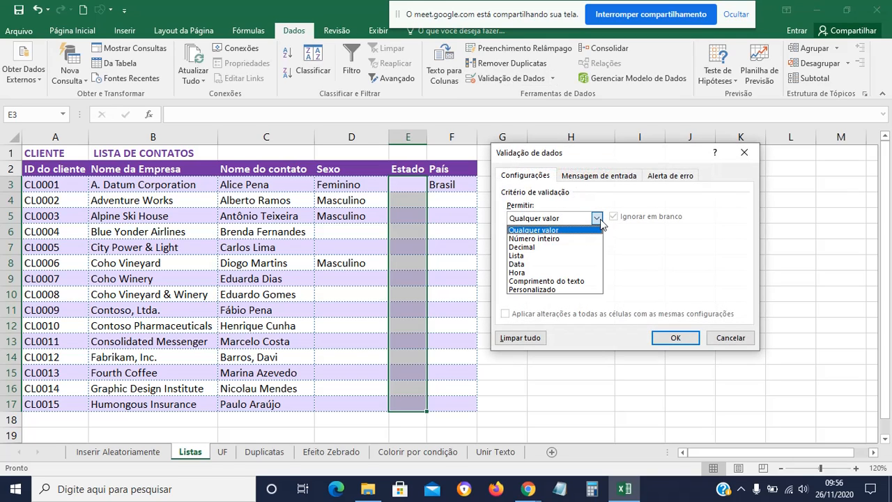
left_click(557, 263)
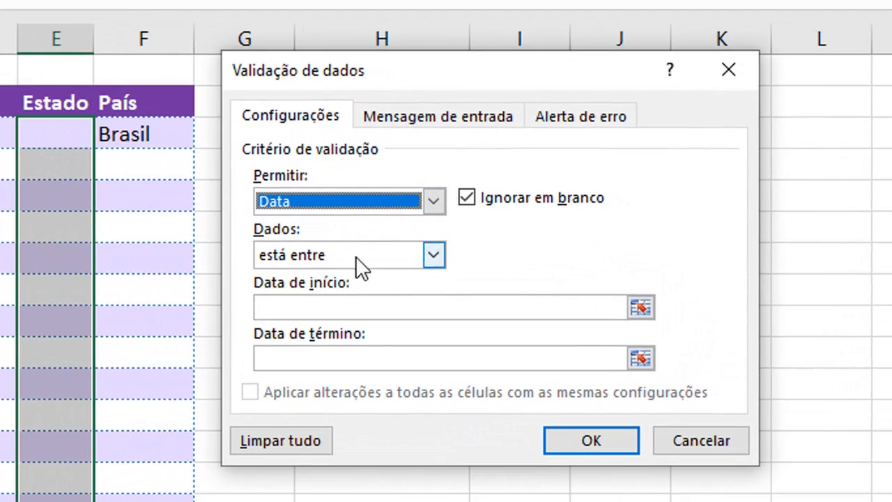
left_click(433, 203)
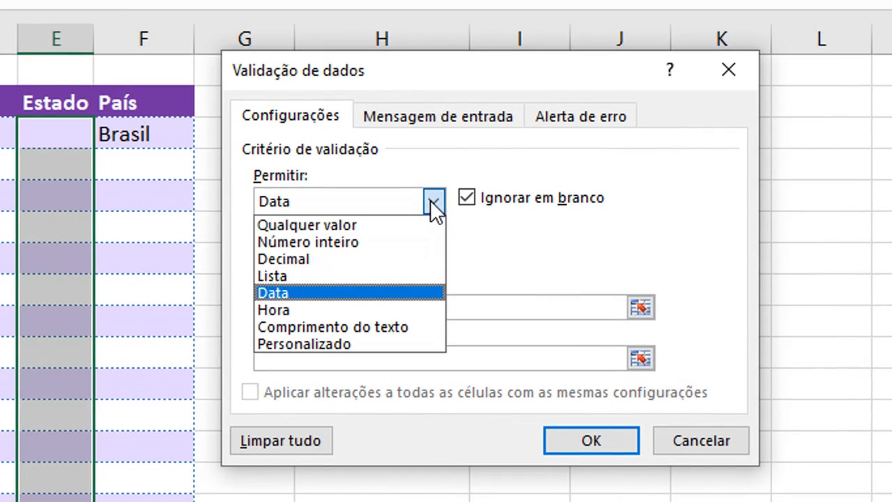
left_click(306, 276)
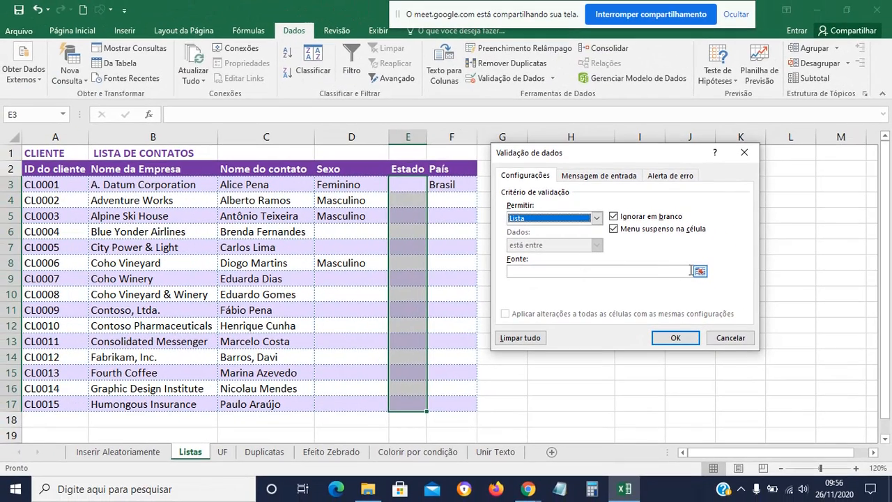
Set the Estado list source to =UF!$A$1:$A$9 on the UF sheet and apply the validation.
left_click(699, 271)
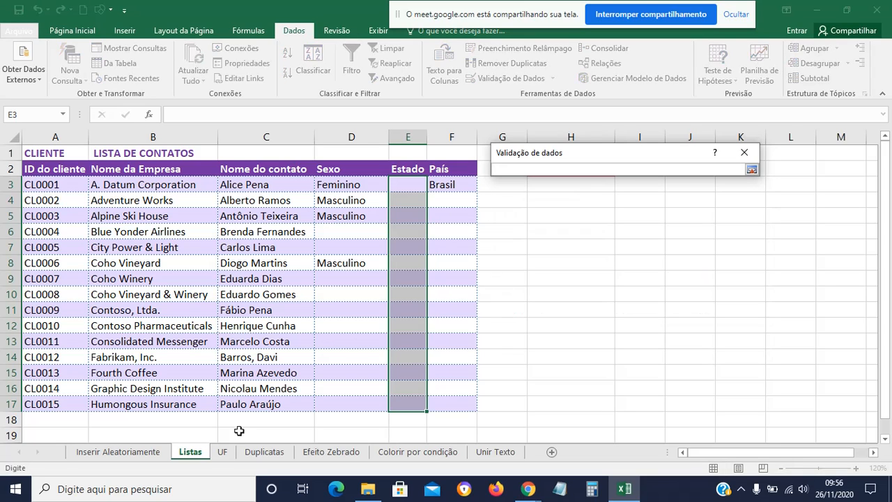
left_click(223, 452)
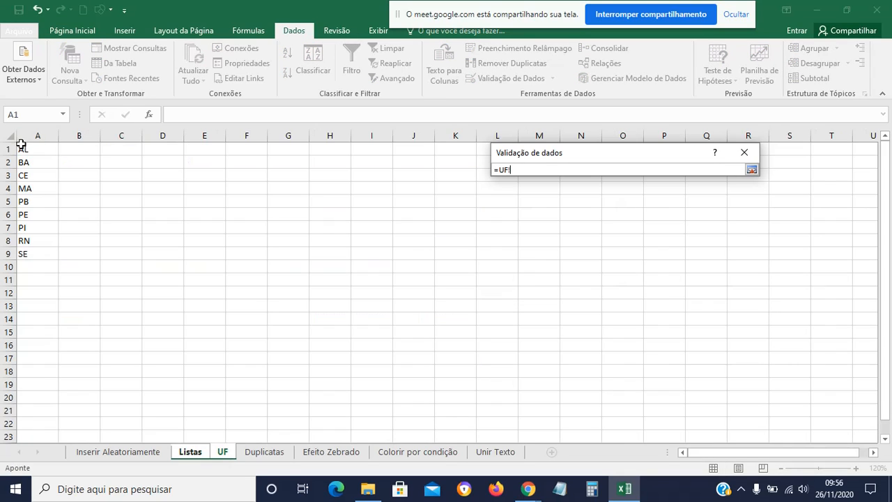
left_click_drag(21, 148, 38, 250)
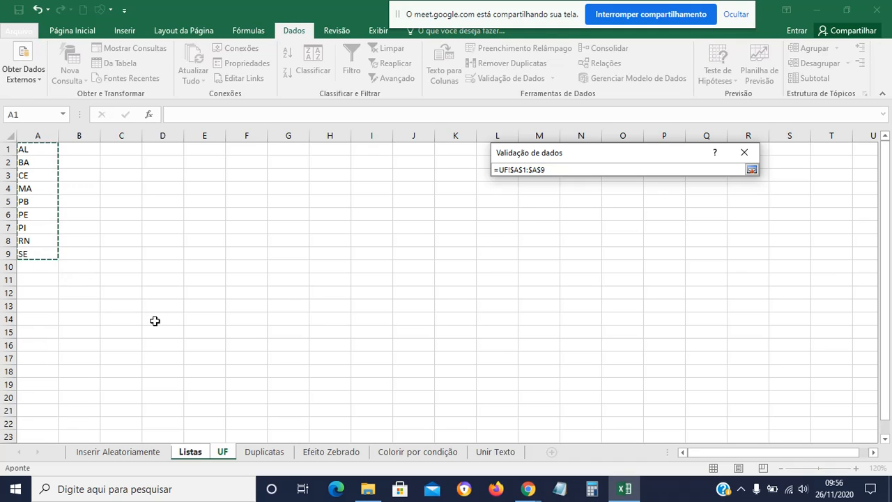
key("Return")
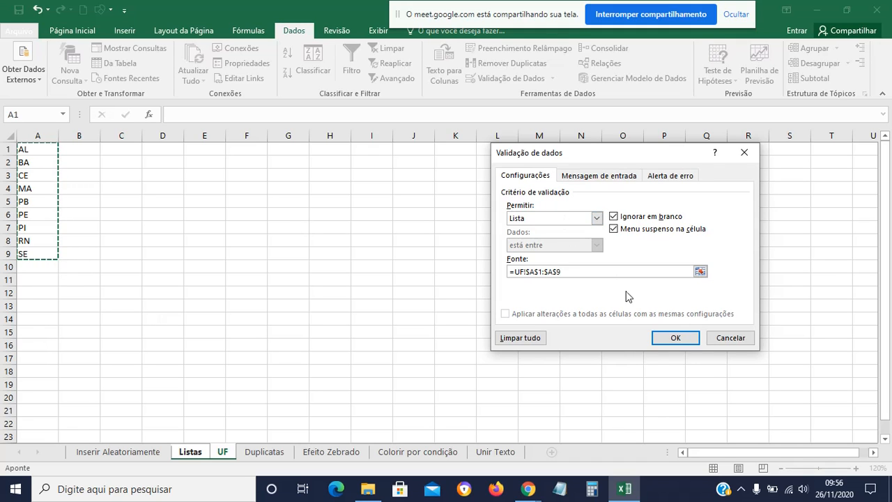
left_click(671, 338)
left_click(588, 262)
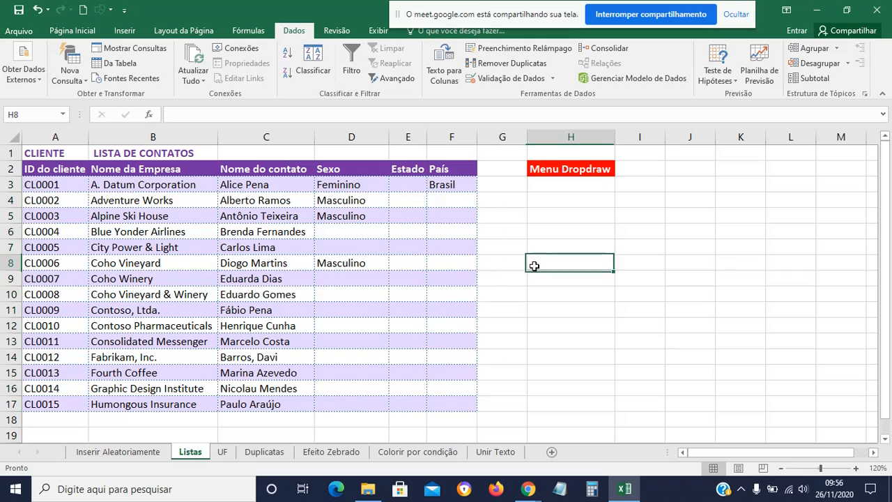
Use the Estado drop-down lists to set E3 to CE and E8 to PE.
left_click(418, 185)
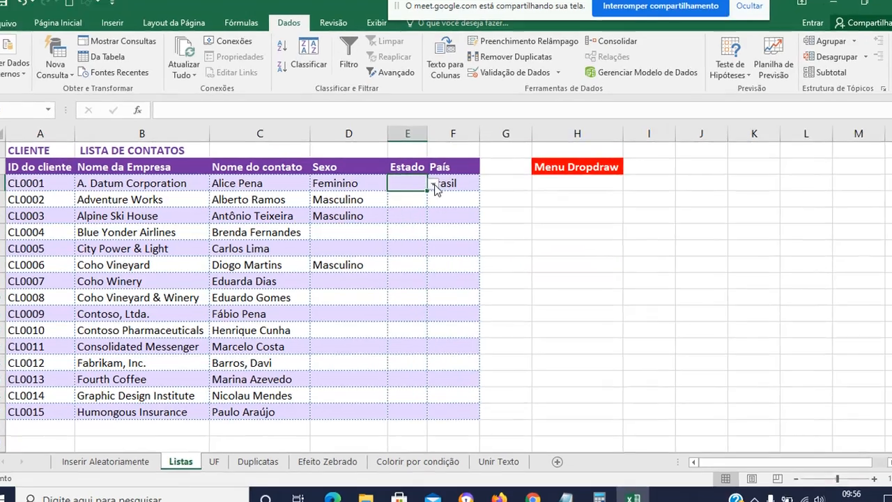
left_click(433, 183)
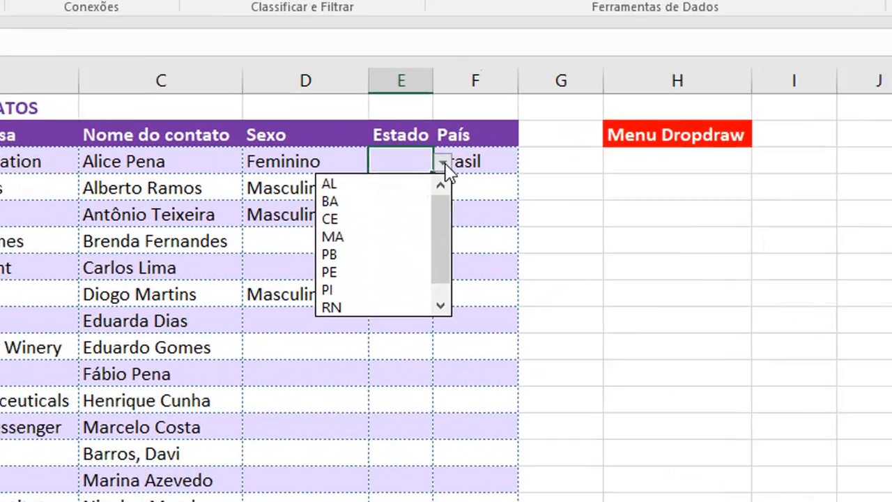
key("Escape")
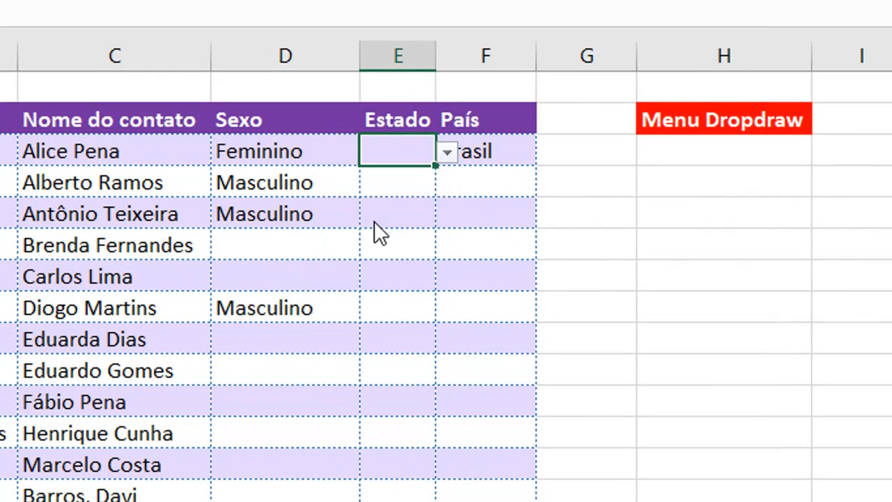
type("CE")
left_click(375, 312)
left_click(446, 308)
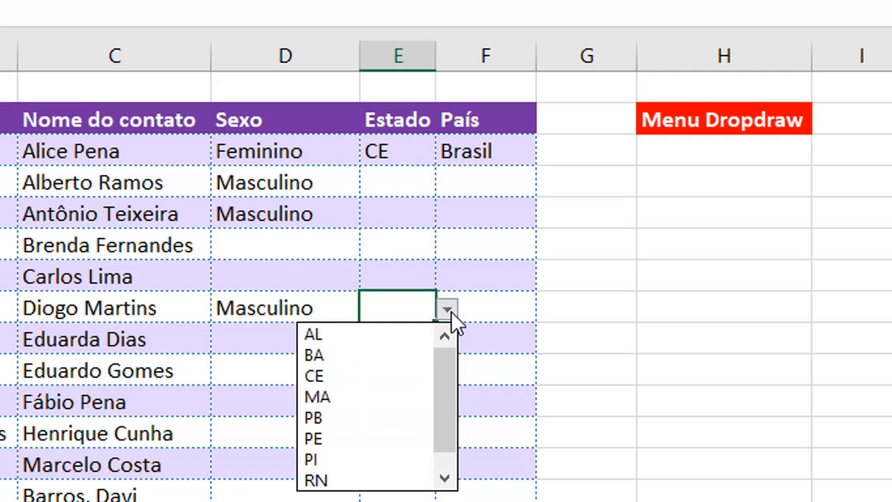
left_click(369, 439)
Choose RN from the Estado drop-down list in E13.
left_click(370, 473)
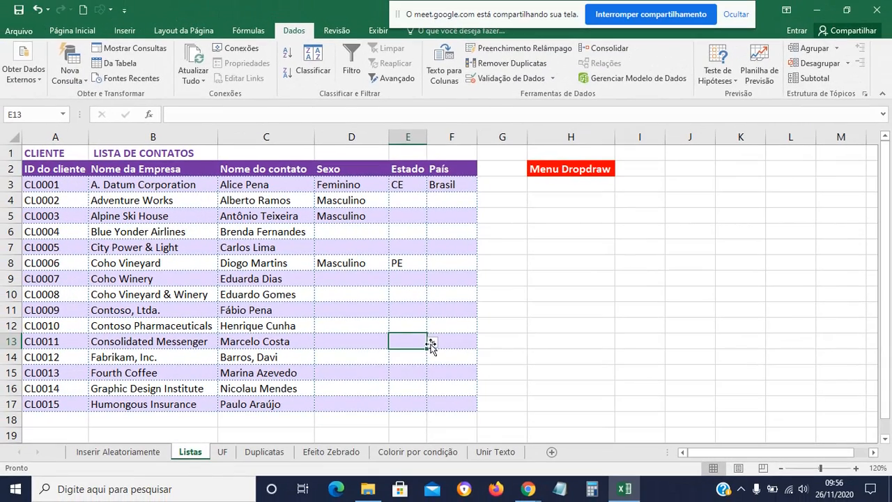
left_click(434, 362)
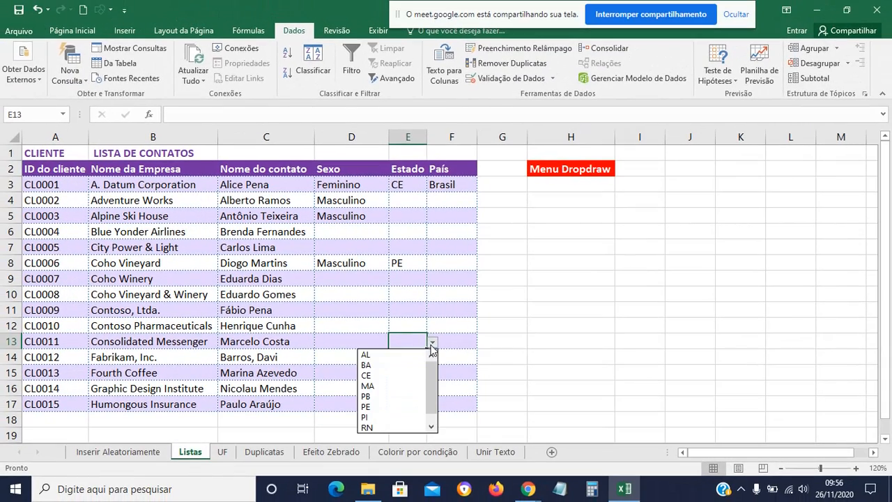
left_click(395, 427)
left_click(593, 305)
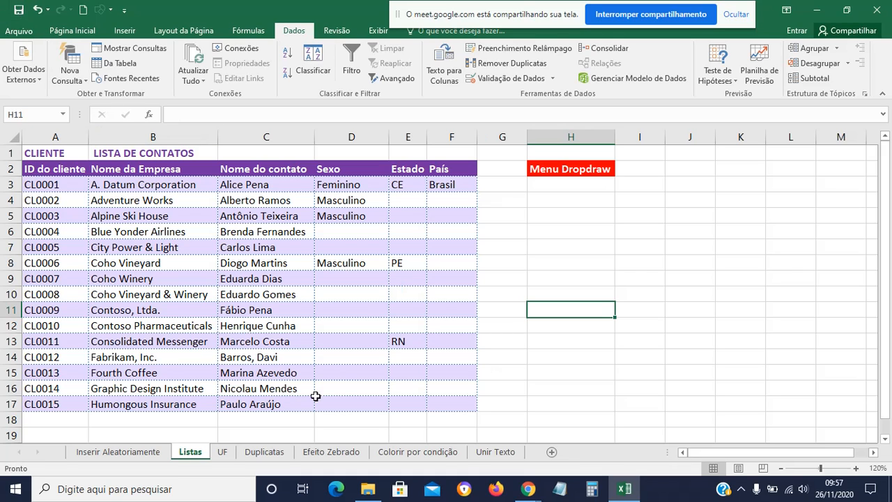
On the Duplicatas sheet, copy all the Loja entries from E2:E500 and paste them starting at K2.
left_click(264, 453)
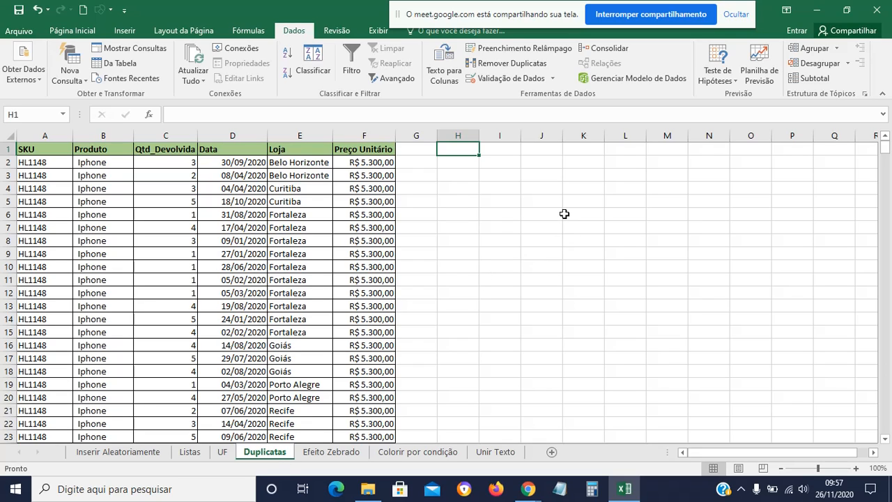
left_click(296, 164)
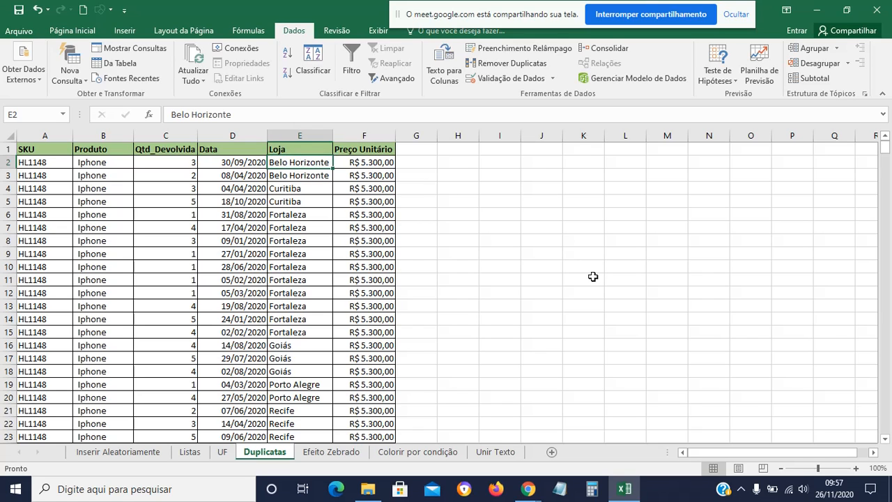
key("ctrl+shift+Down")
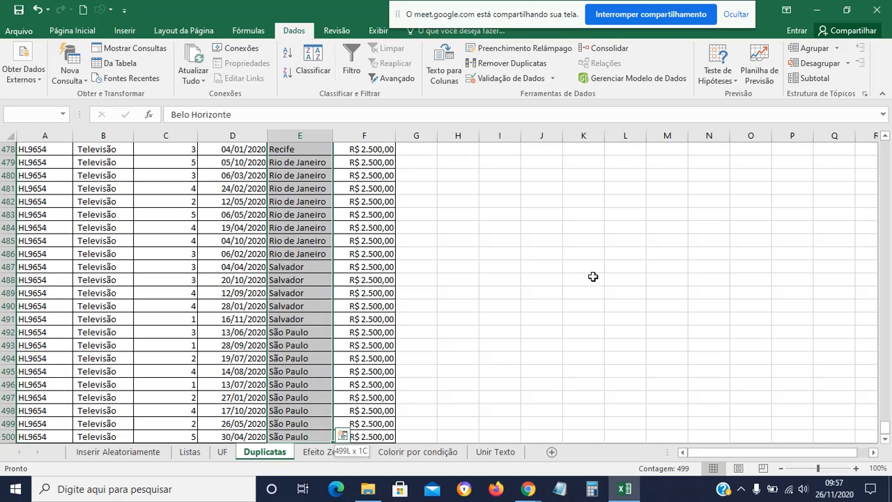
scroll(592, 276, "up", 10)
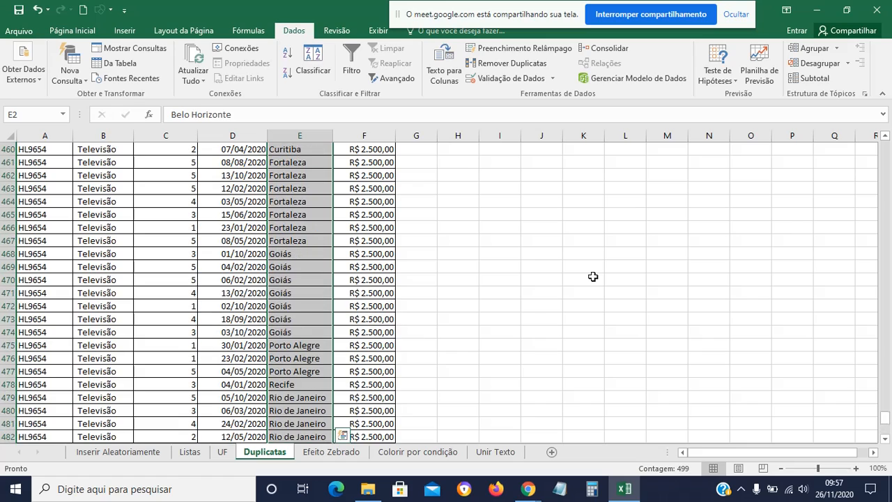
scroll(592, 276, "up", 20)
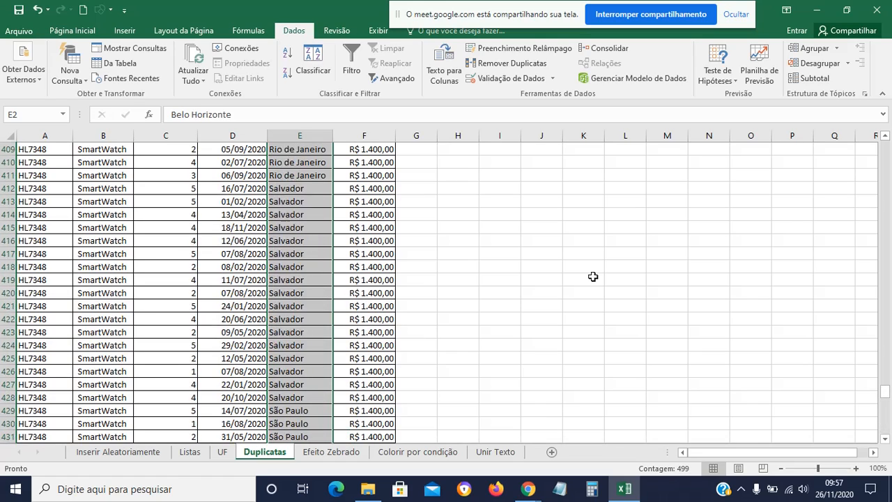
scroll(592, 277, "up", 20)
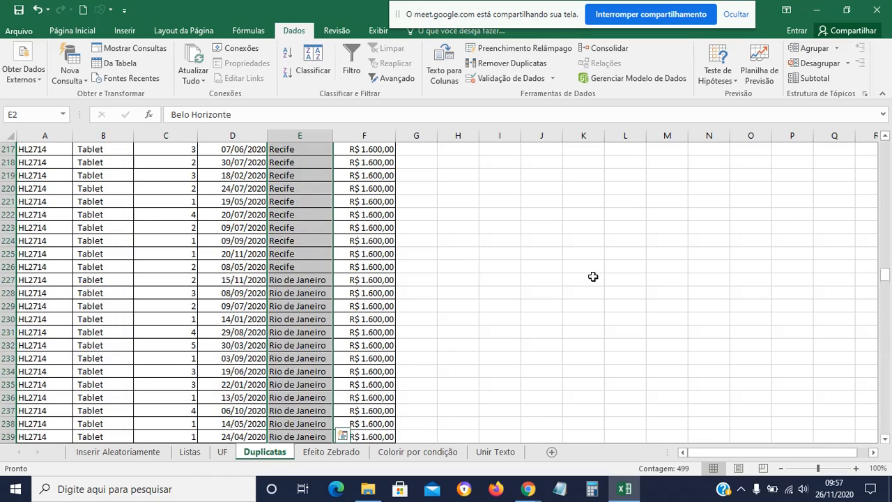
left_click_drag(885, 265, 886, 144)
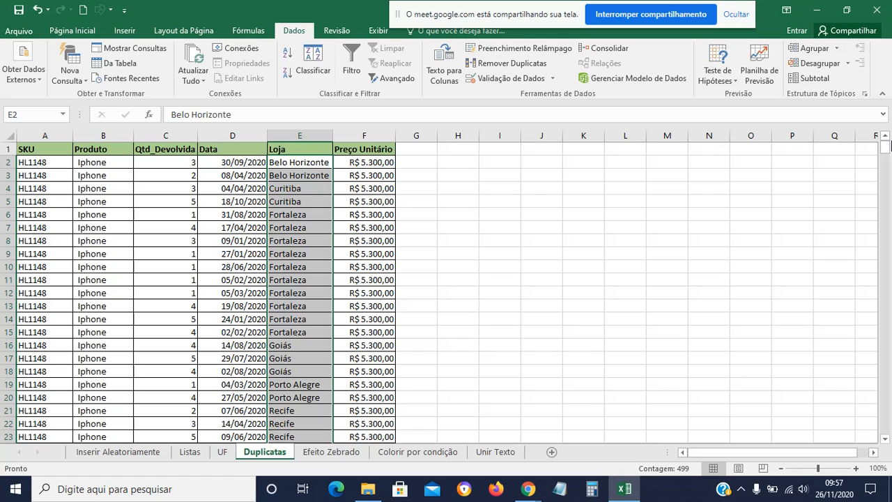
key("ctrl+c")
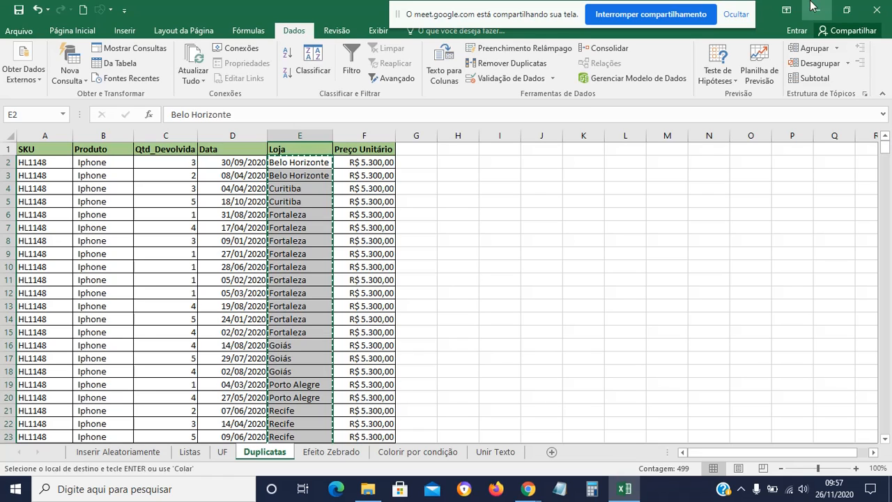
left_click(581, 161)
key("Return")
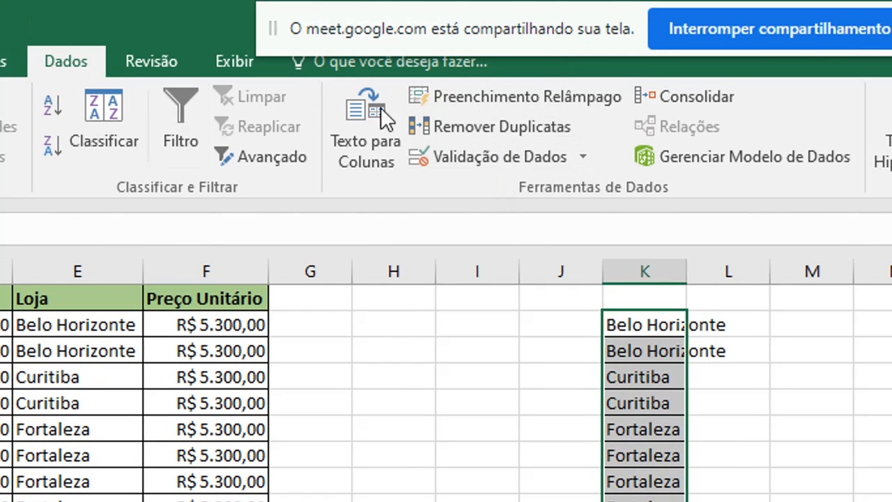
Remove the duplicates from the copied store names in column K, leaving the data-has-headers option off.
left_click(527, 125)
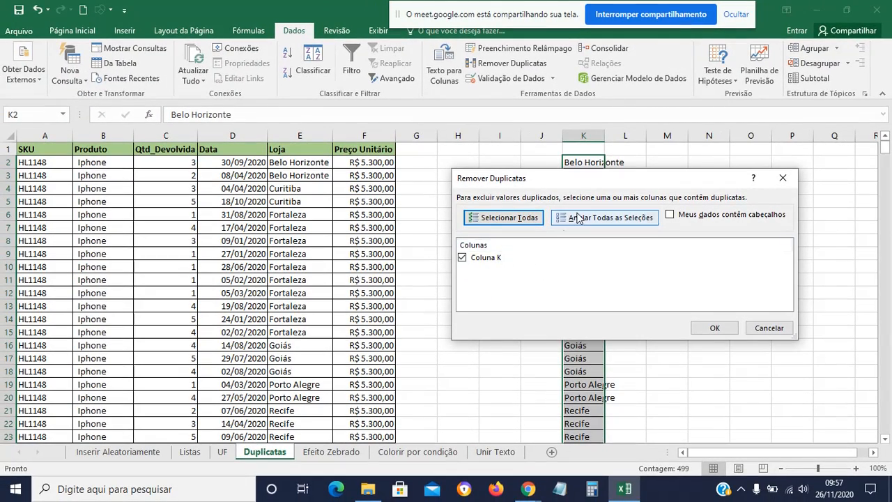
left_click(712, 332)
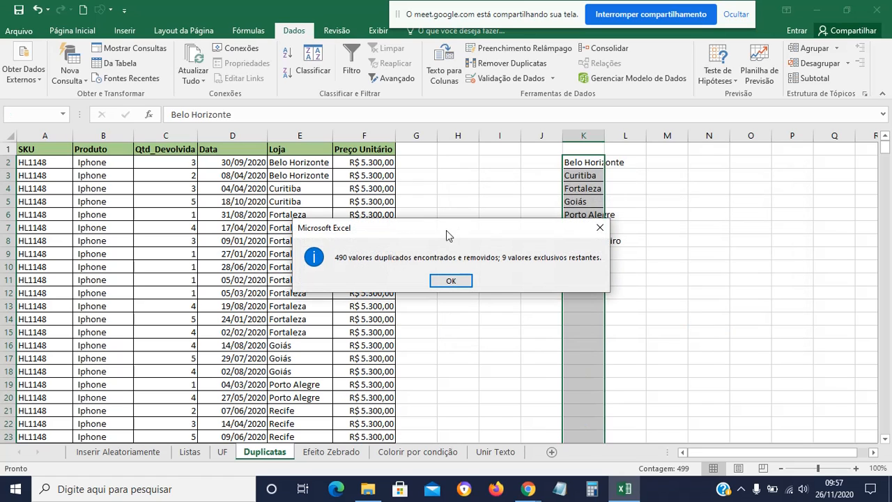
left_click_drag(446, 230, 385, 199)
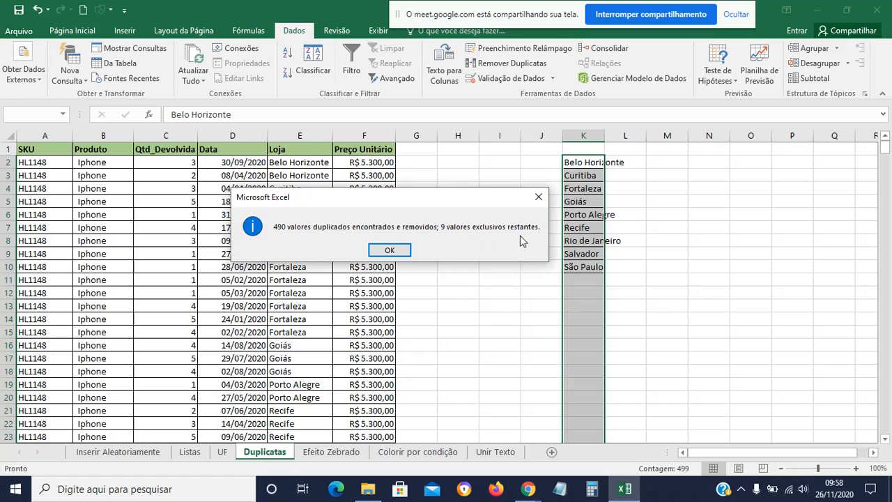
left_click(404, 250)
left_click(687, 302)
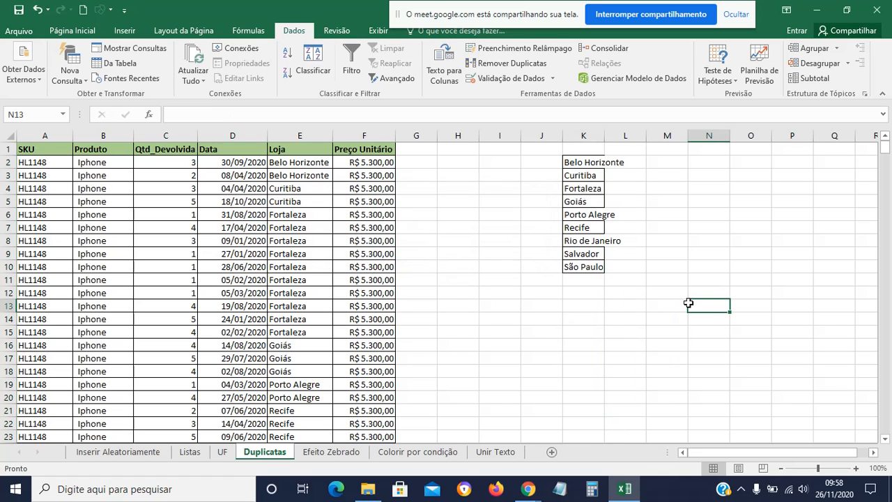
Autofit the width of column K to the store names.
left_click_drag(579, 162, 585, 282)
double_click(606, 133)
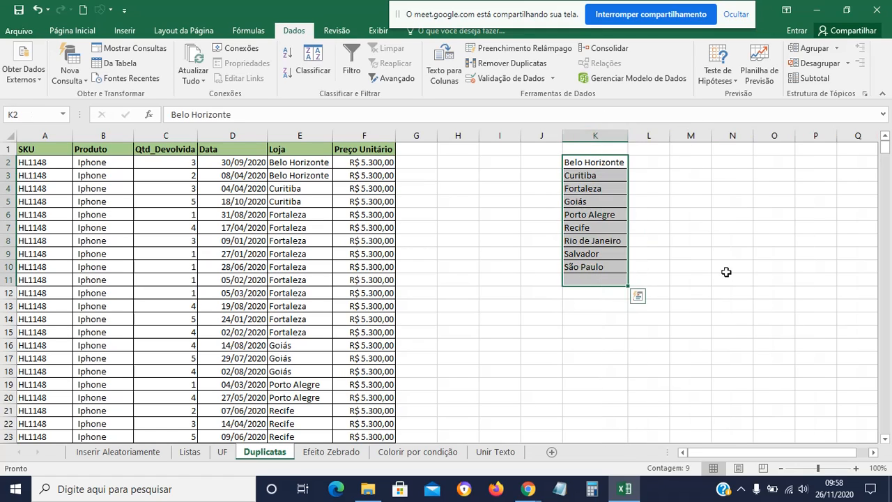
left_click(727, 271)
left_click(603, 161)
left_click_drag(603, 162, 593, 265)
left_click(531, 310)
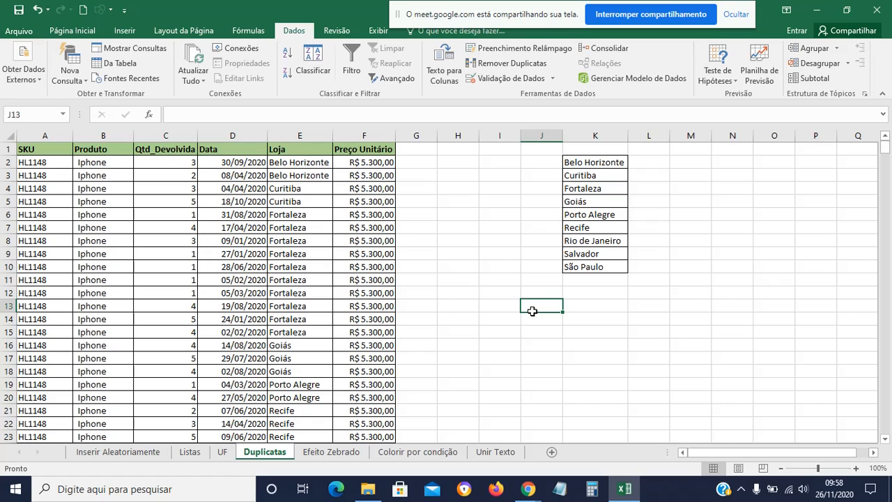
left_click_drag(613, 168, 620, 264)
left_click(493, 266)
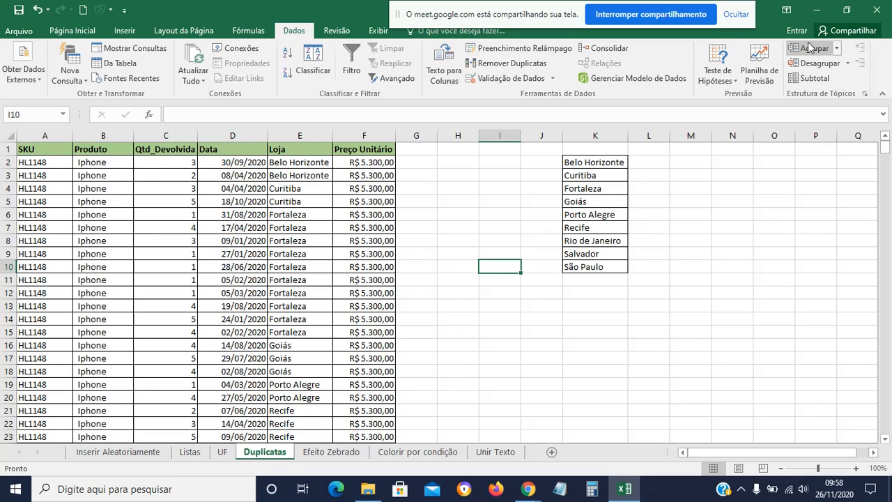
Dismiss the meet.google.com screen-sharing bar covering the workbook title.
left_click(616, 15)
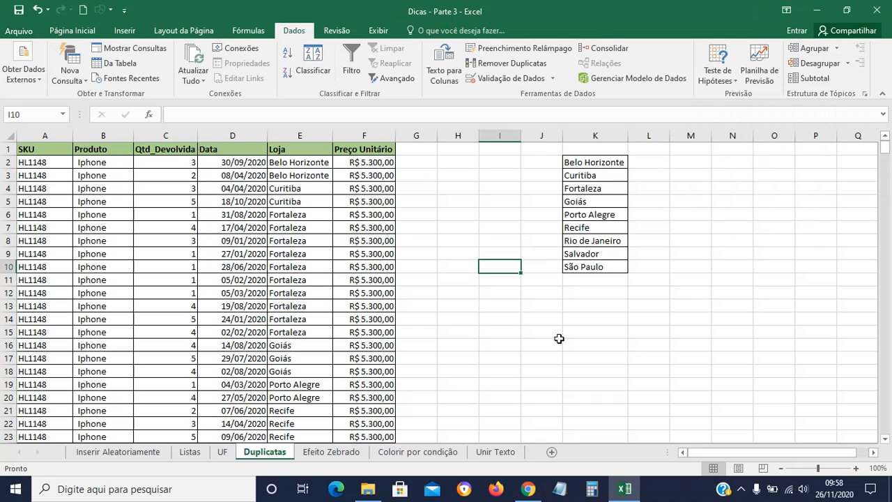
Switch to the Google Meet call in Chrome and send the presenter's YouTube channel address in the meeting chat.
left_click(529, 490)
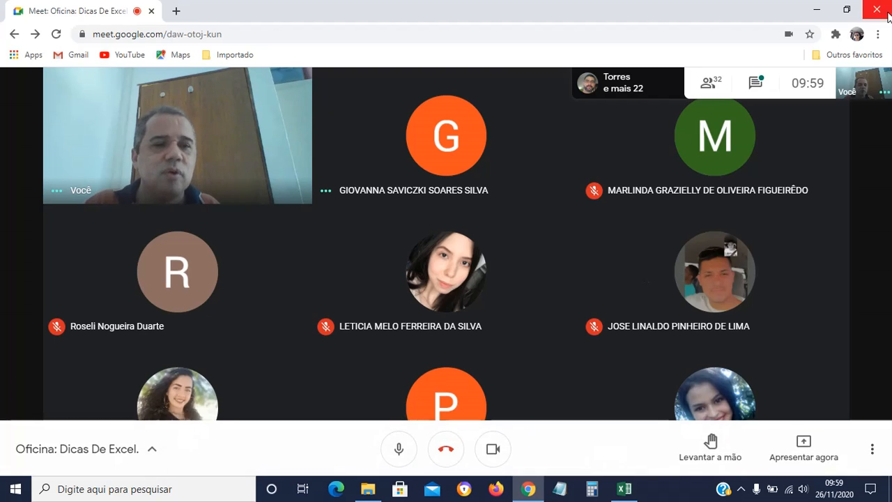
left_click(766, 85)
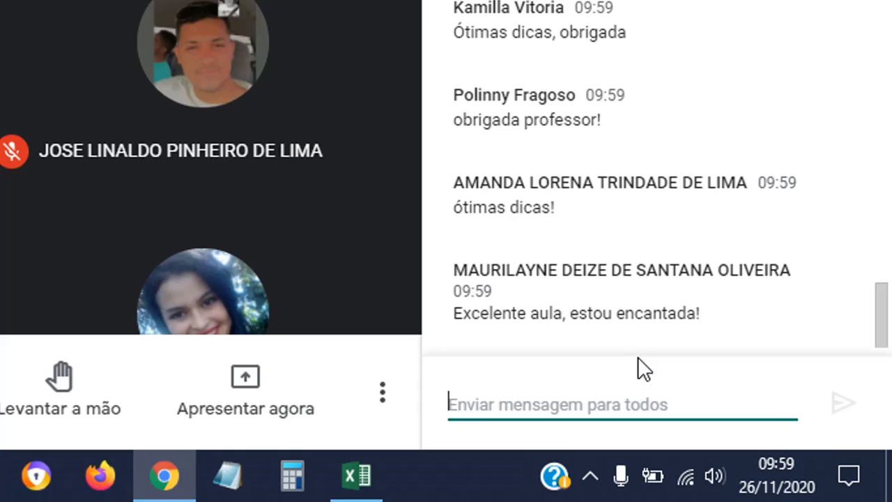
type("ww")
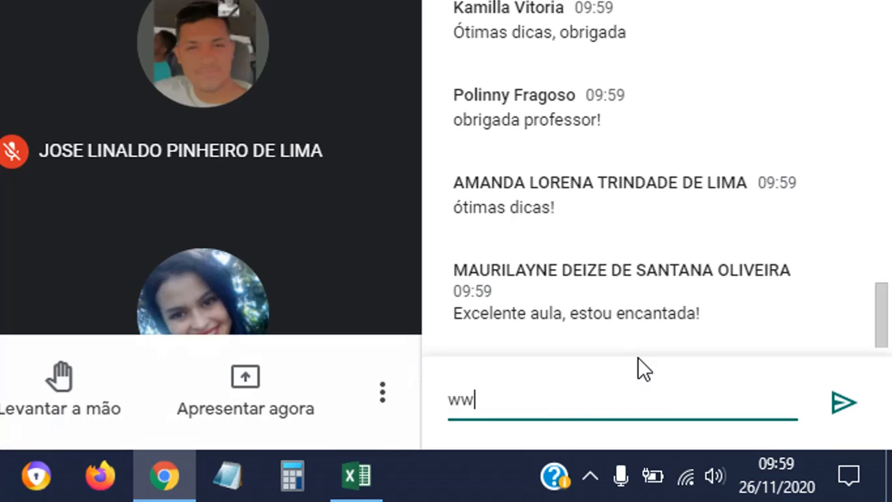
key("BackSpace")
key("BackSpace")
type("youtube")
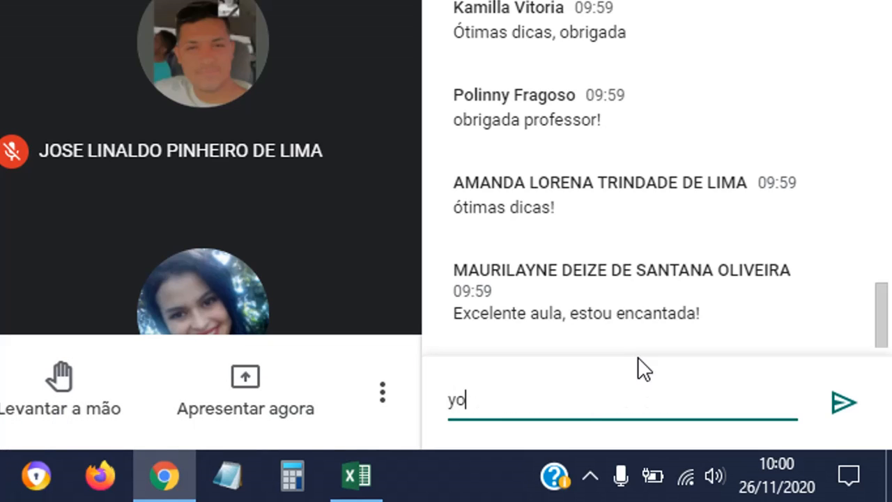
type("om")
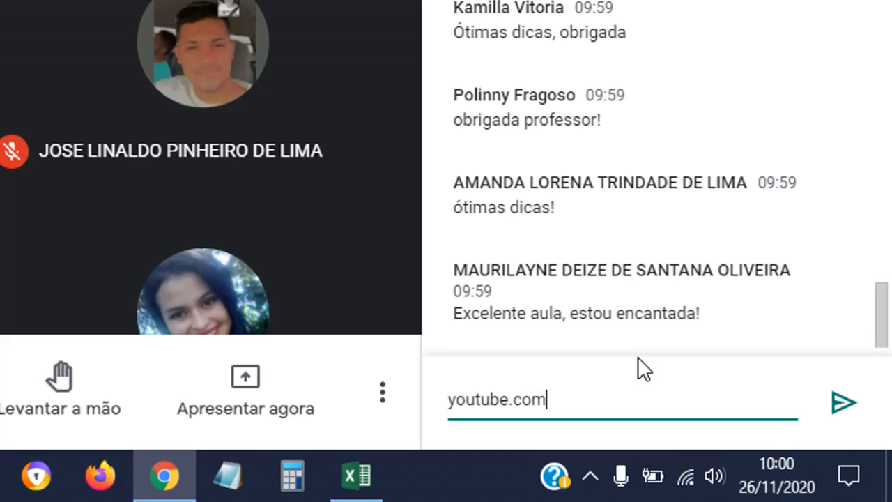
type("/paulo")
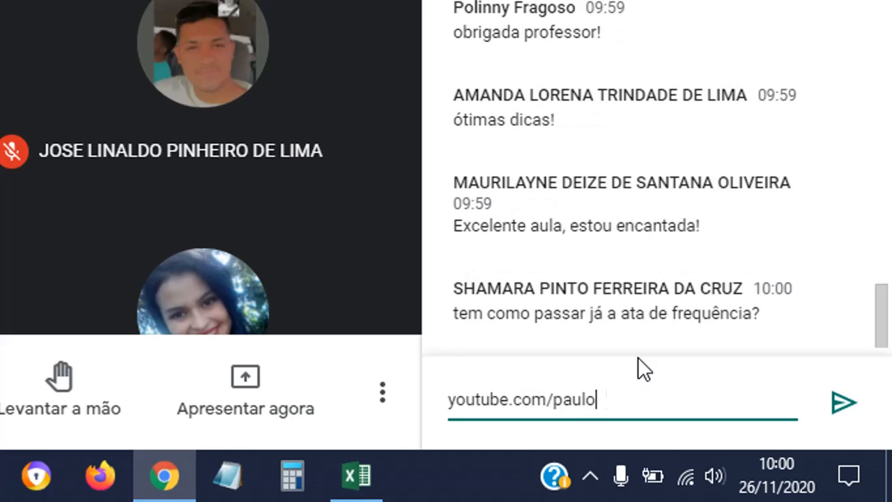
type("nunescom")
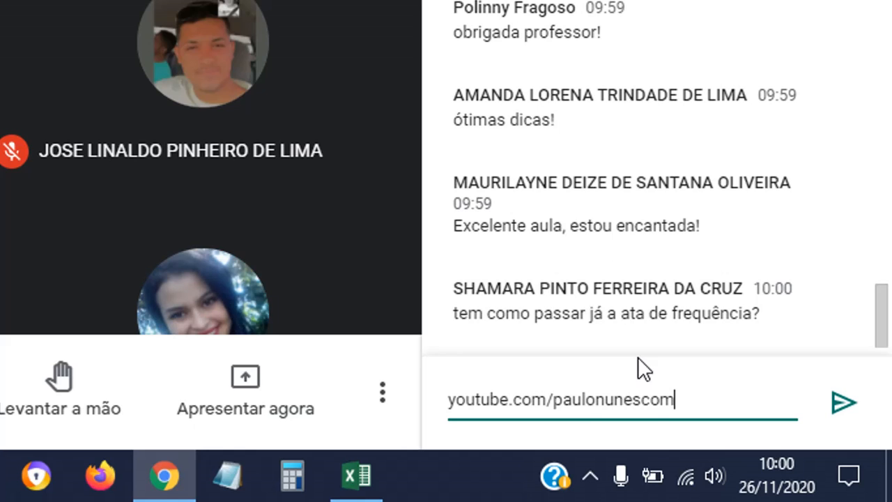
key("Return")
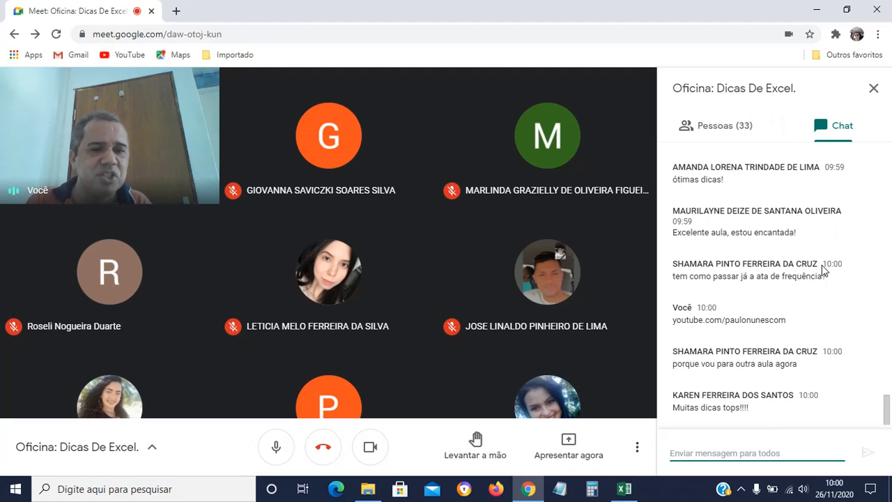
Review the earlier meeting chat messages about the attendance list and close the chat.
scroll(826, 251, "up", 8)
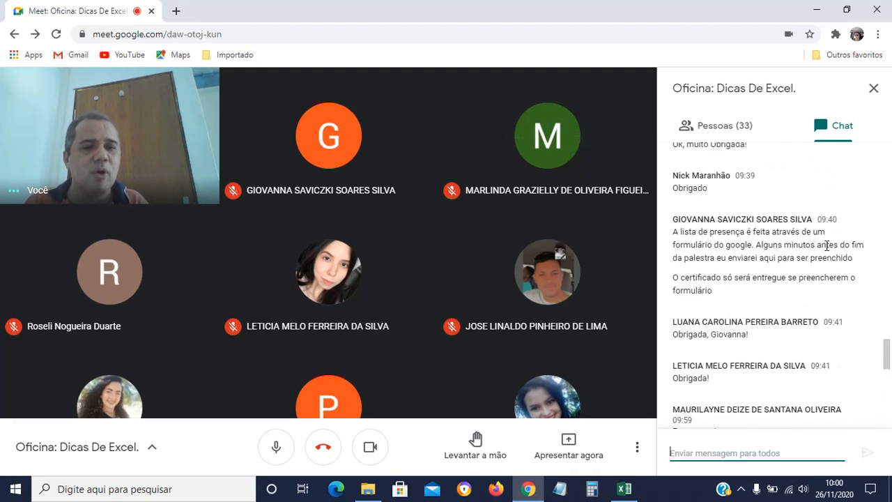
scroll(826, 250, "down", 1)
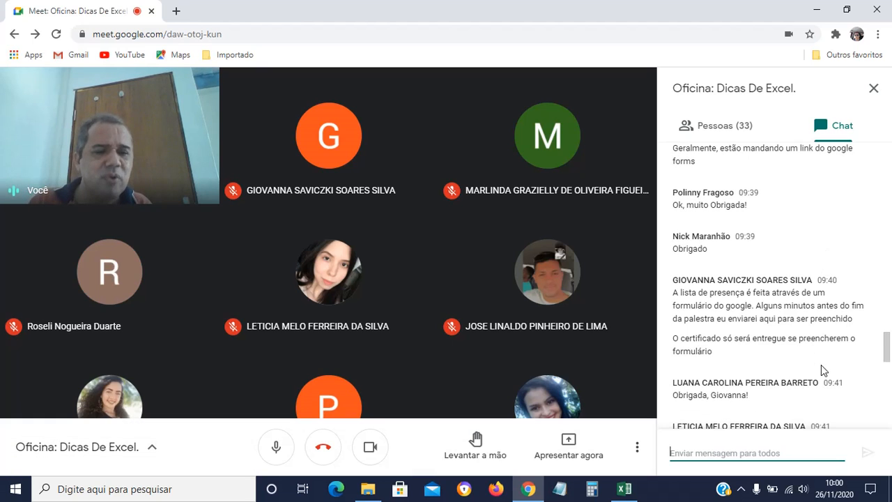
scroll(822, 238, "up", 5)
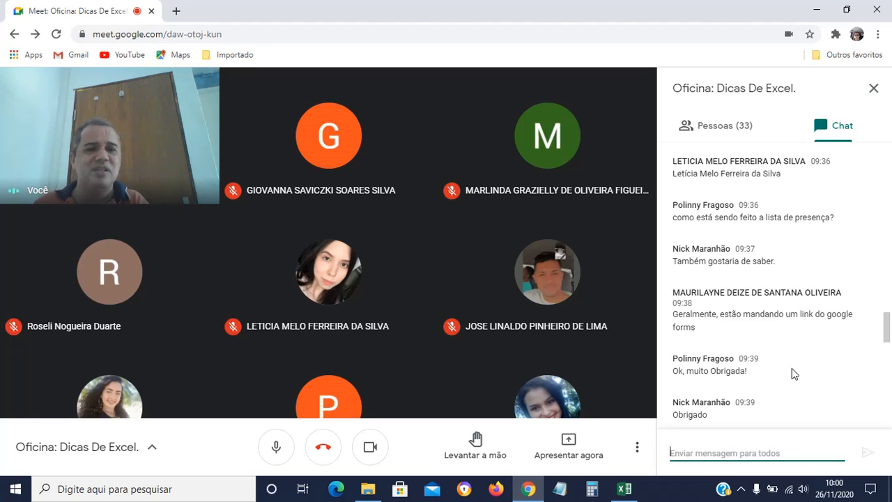
scroll(791, 368, "down", 10)
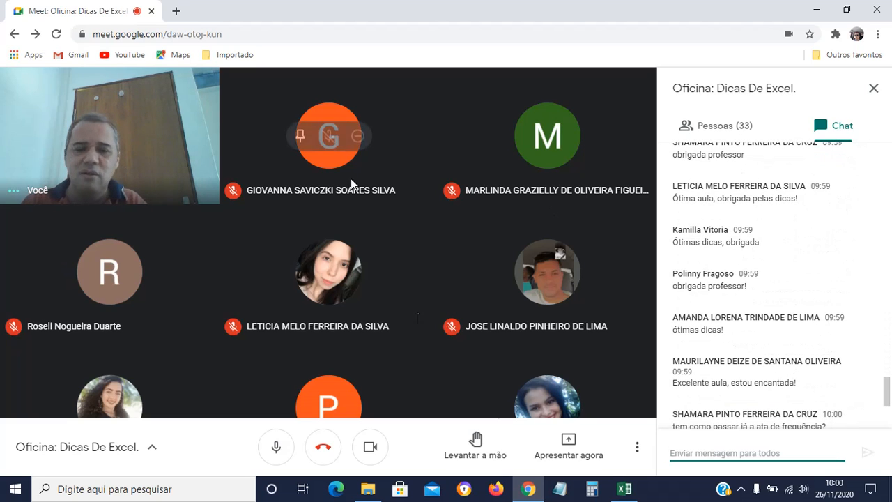
left_click(870, 89)
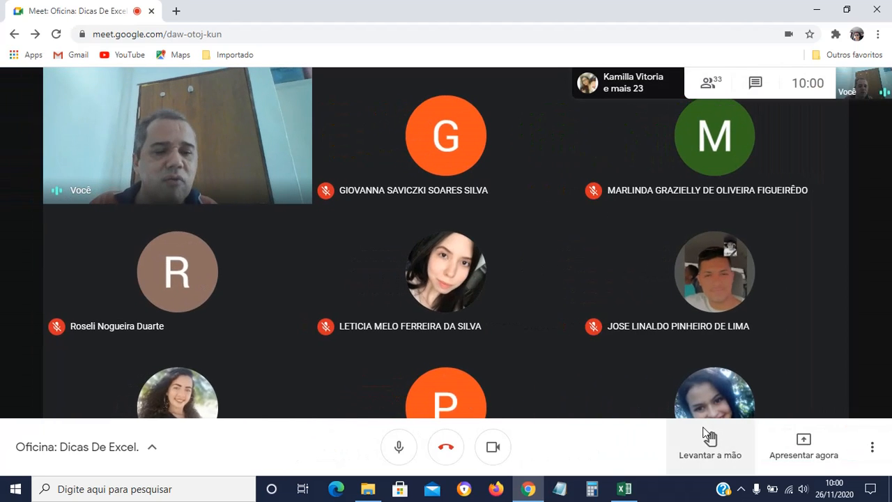
left_click(805, 444)
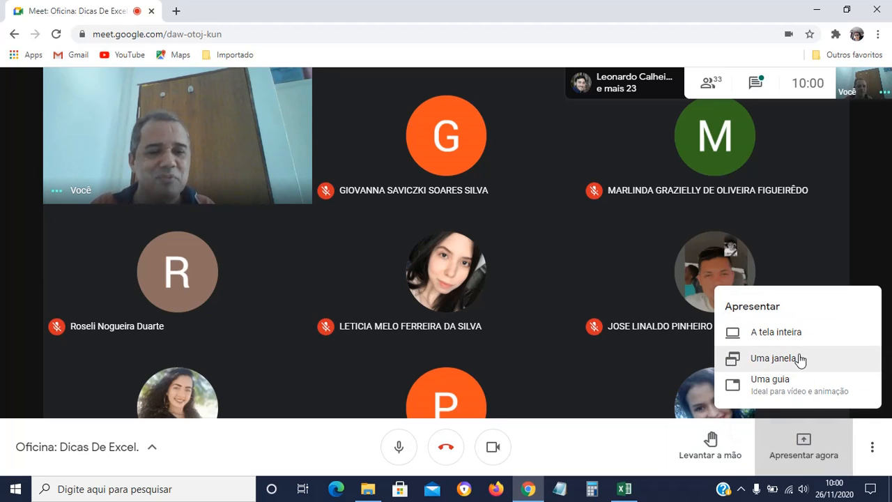
left_click(782, 391)
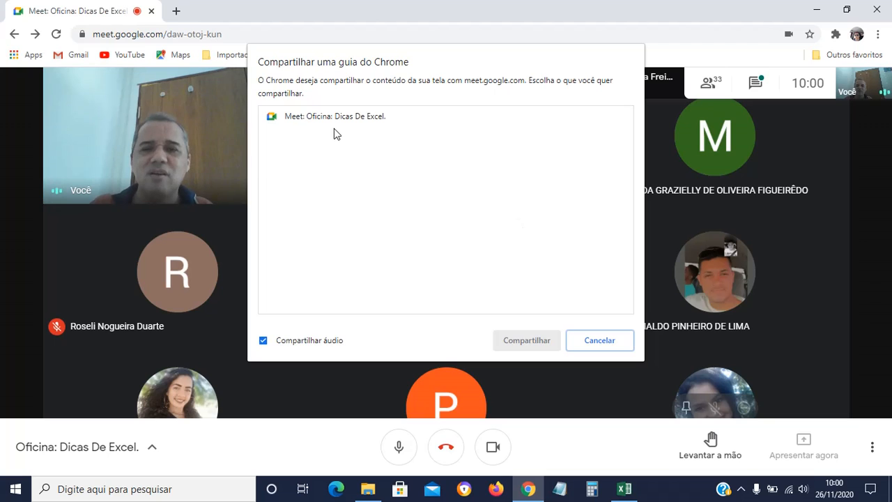
left_click(598, 346)
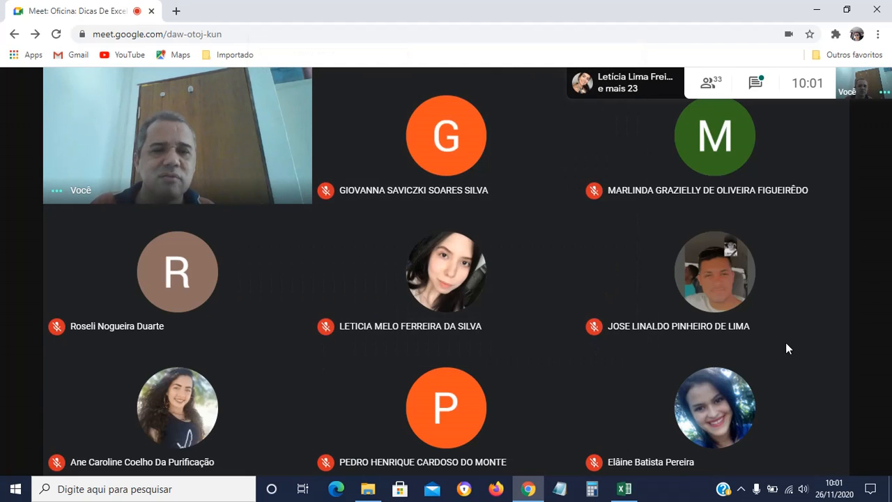
Present the entire screen to the meeting participants.
left_click(804, 453)
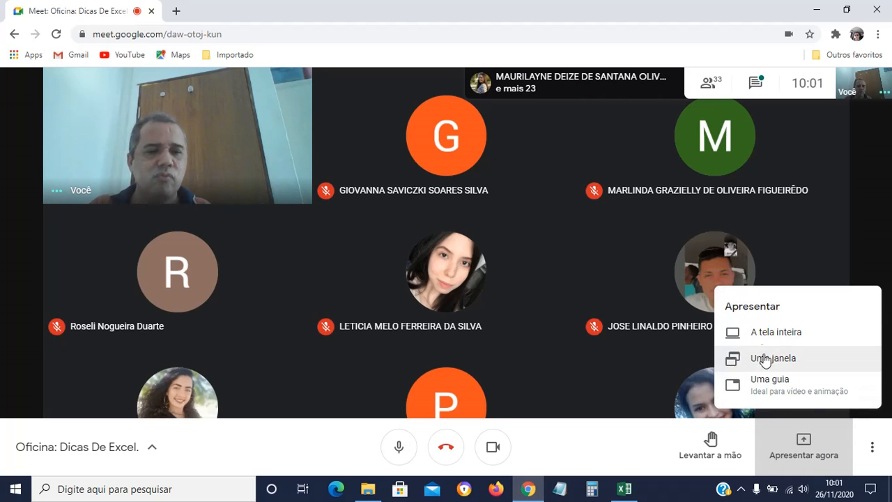
left_click(758, 337)
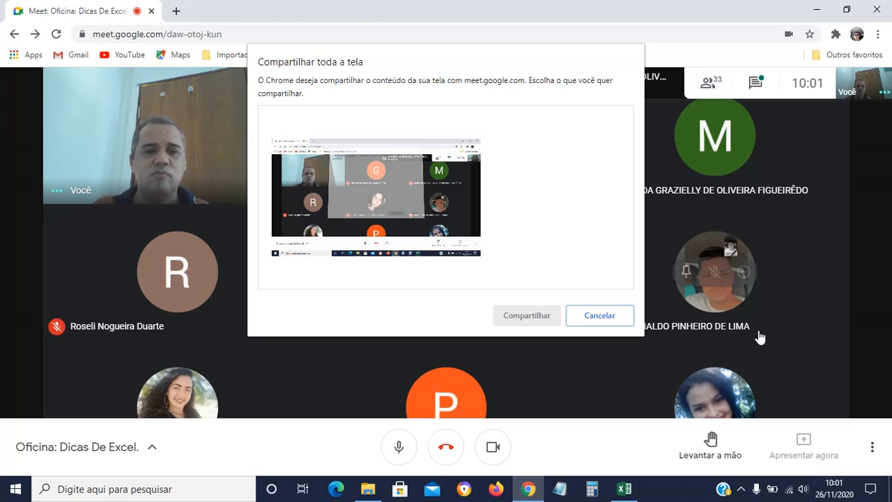
left_click(490, 191)
left_click(516, 321)
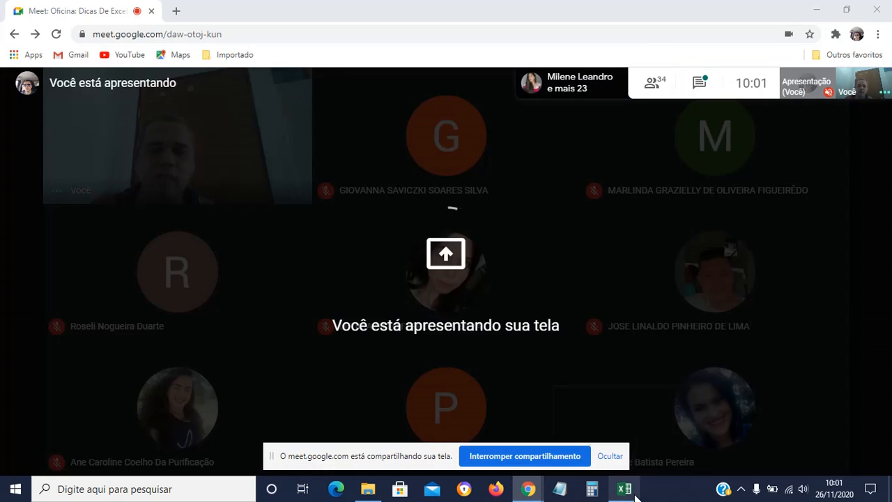
Return to the Dicas - Parte 3 workbook in Excel and move the screen-sharing bar off the sheet names.
mouse_move(634, 493)
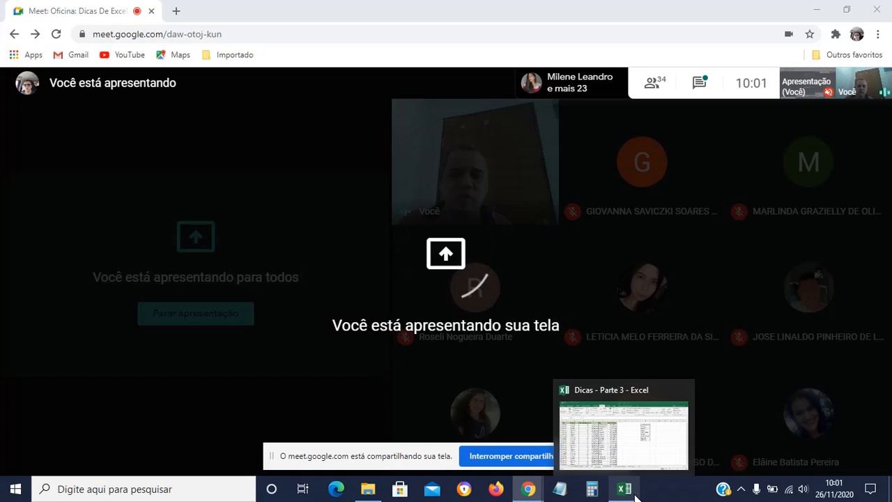
left_click(633, 440)
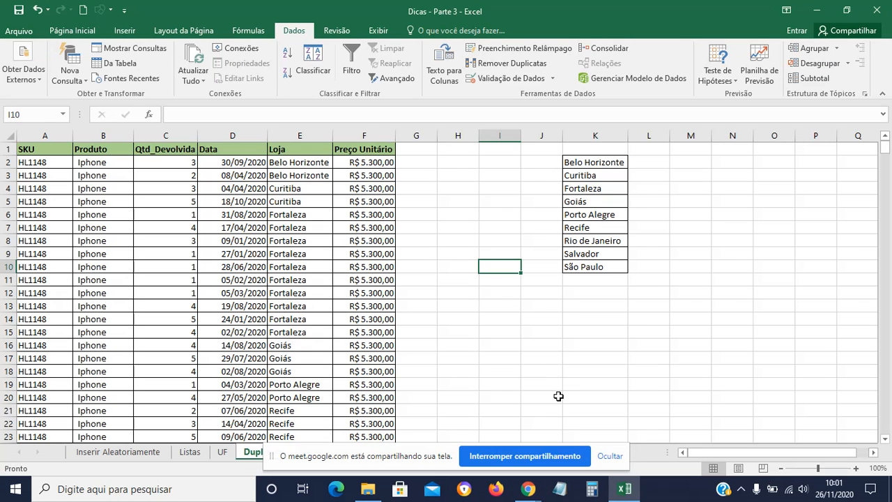
left_click_drag(334, 454, 434, 5)
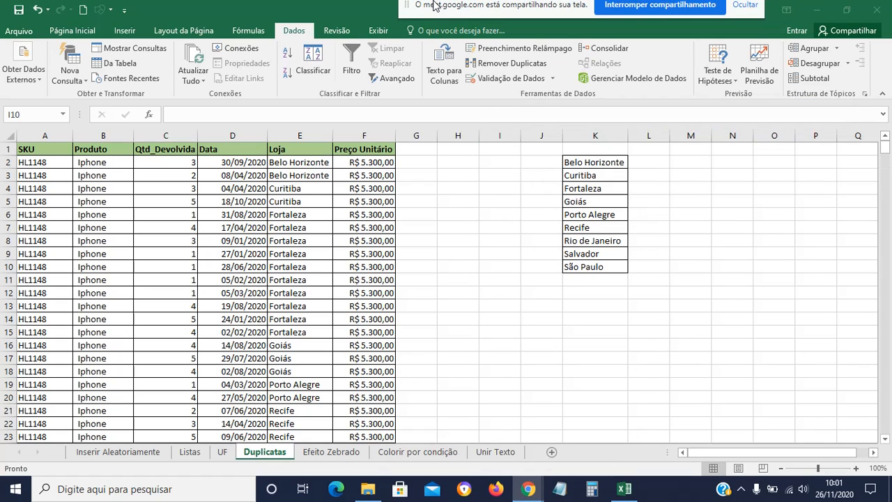
Select all the Produto entries in B2:B500 on the Duplicatas sheet and copy them.
left_click(100, 163)
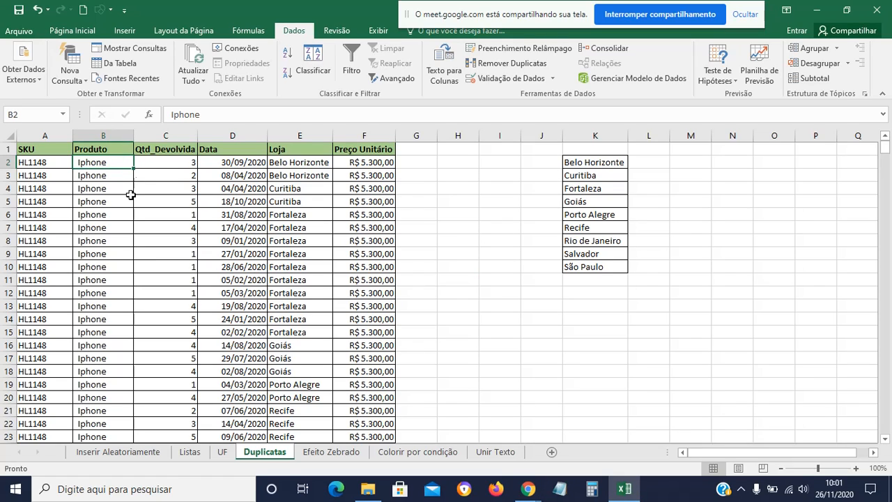
left_click(112, 224)
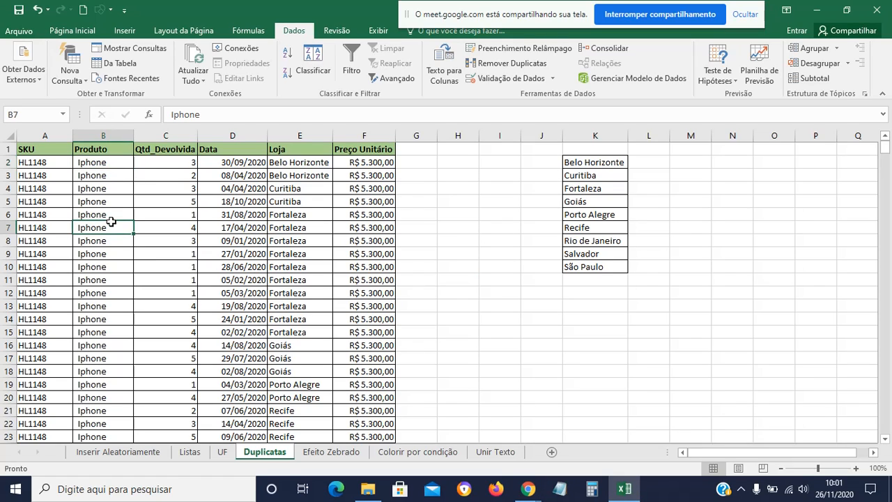
left_click(112, 168)
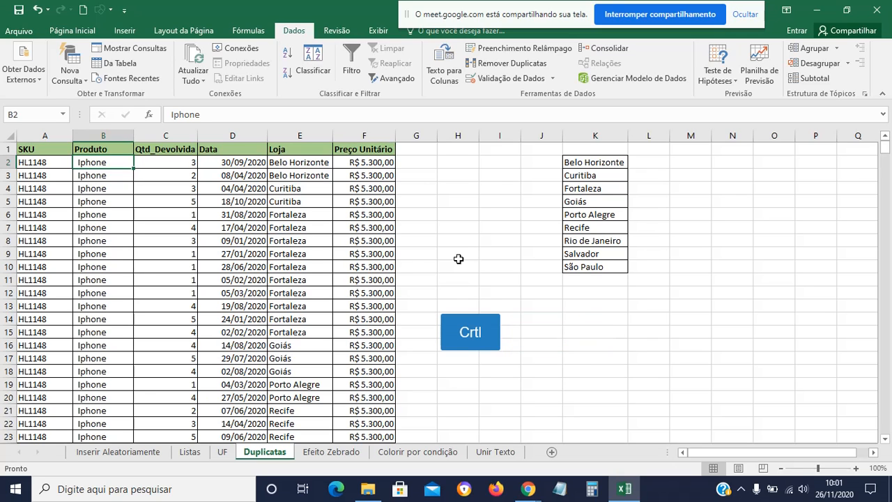
key("ctrl+shift+Down")
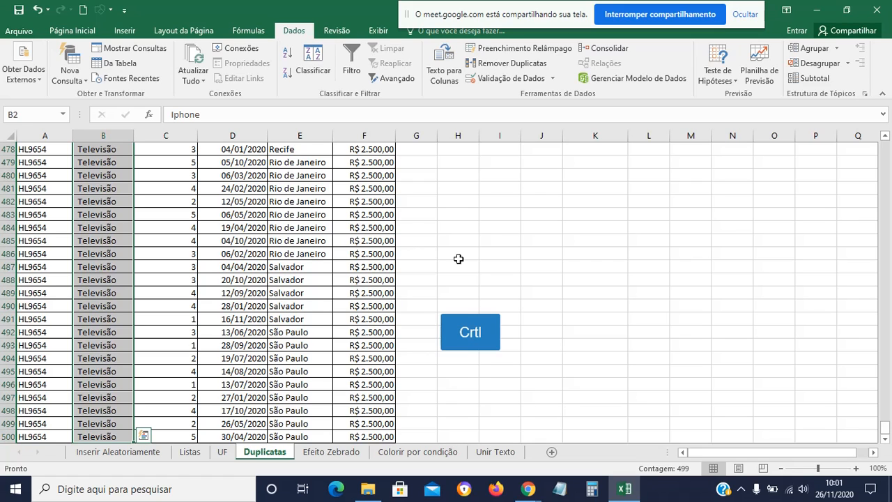
scroll(570, 302, "down", 2)
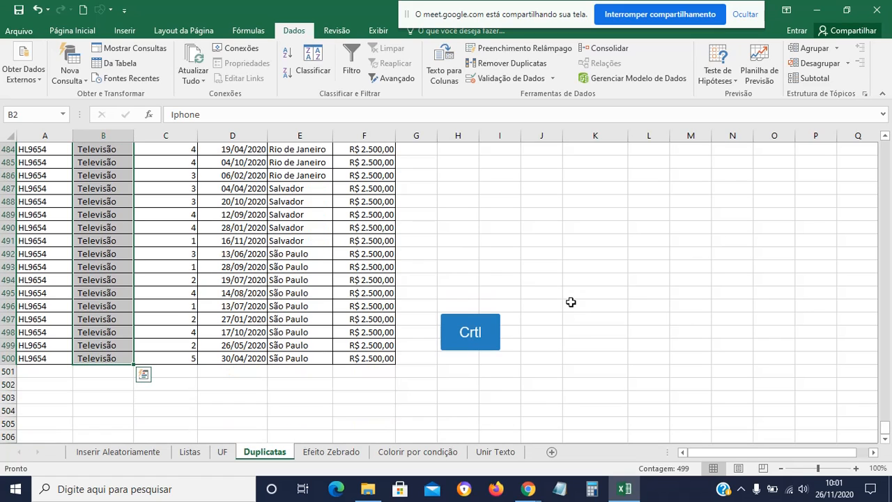
scroll(570, 302, "up", 2)
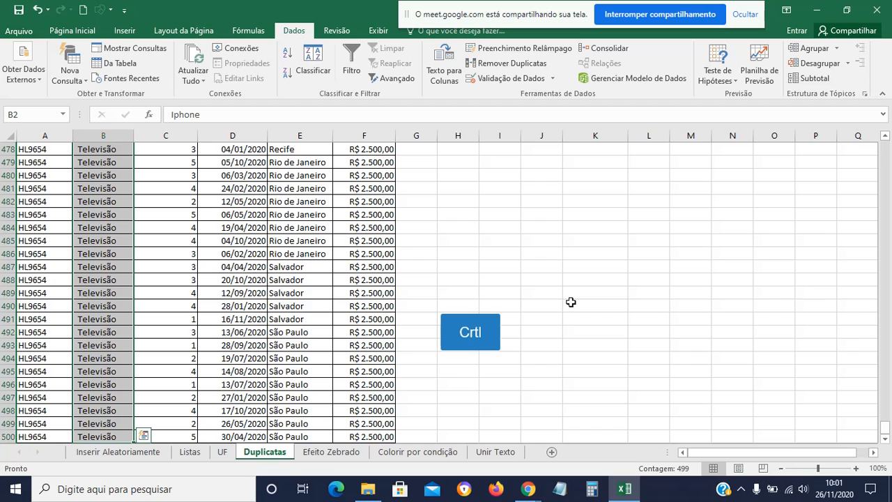
scroll(570, 301, "up", 7)
scroll(570, 302, "up", 20)
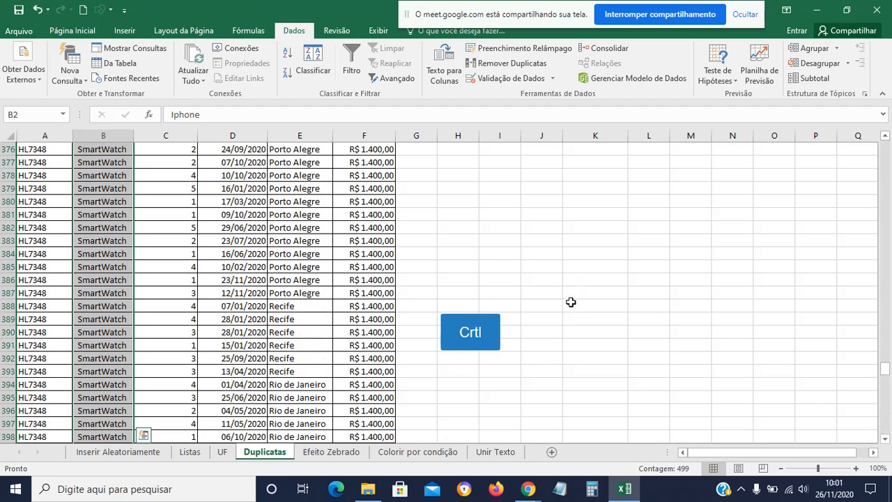
scroll(570, 301, "up", 12)
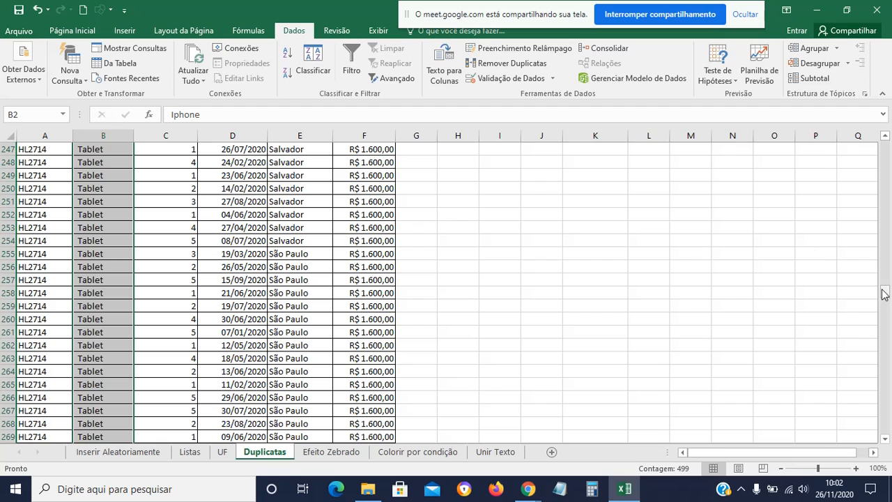
left_click_drag(885, 292, 887, 148)
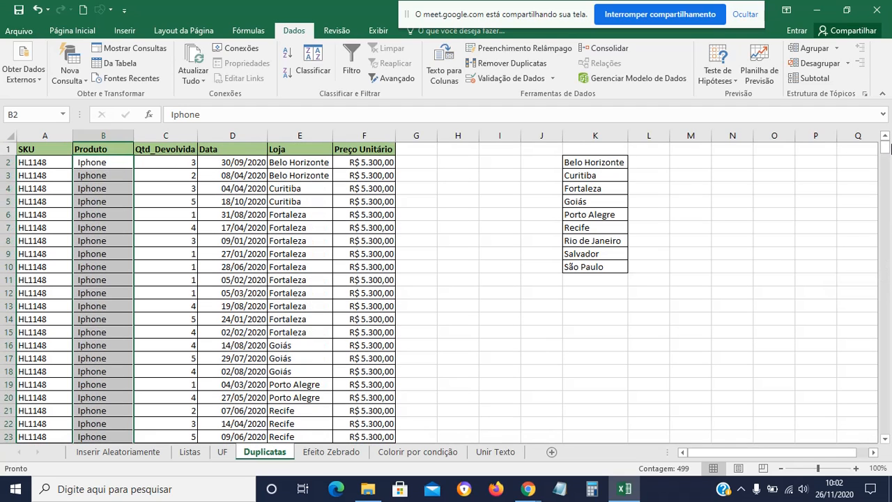
left_click(131, 48)
key("ctrl+c")
key("ctrl+q")
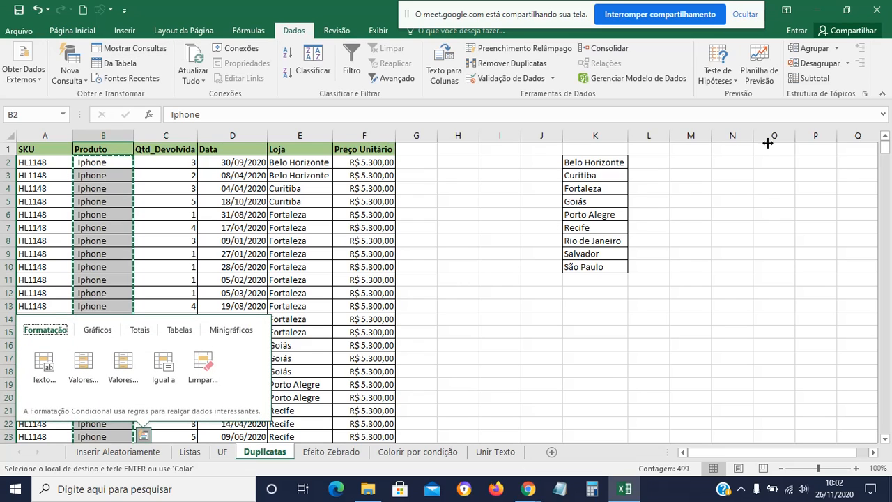
Paste the copied product names into column I starting at I2.
left_click(500, 161)
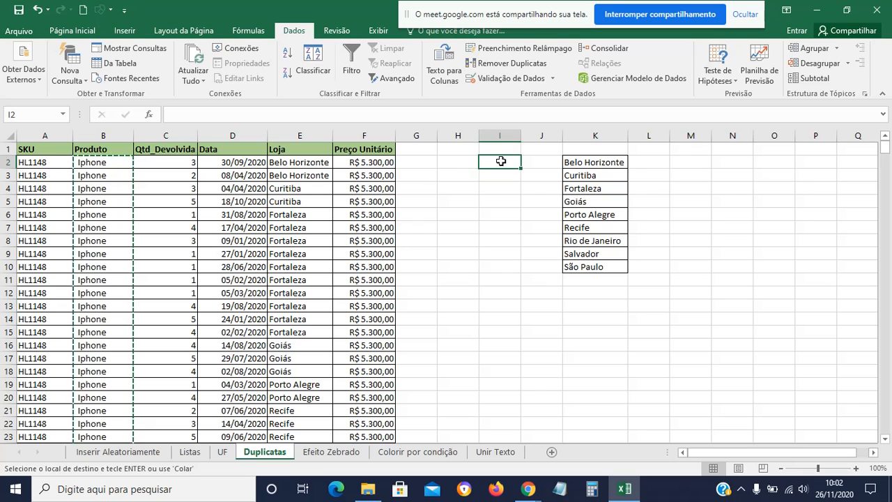
key("ctrl+v")
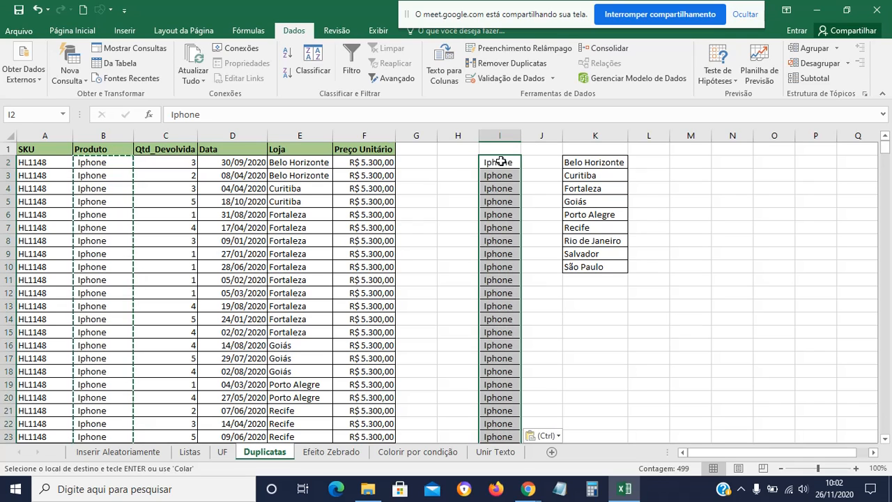
scroll(602, 343, "down", 20)
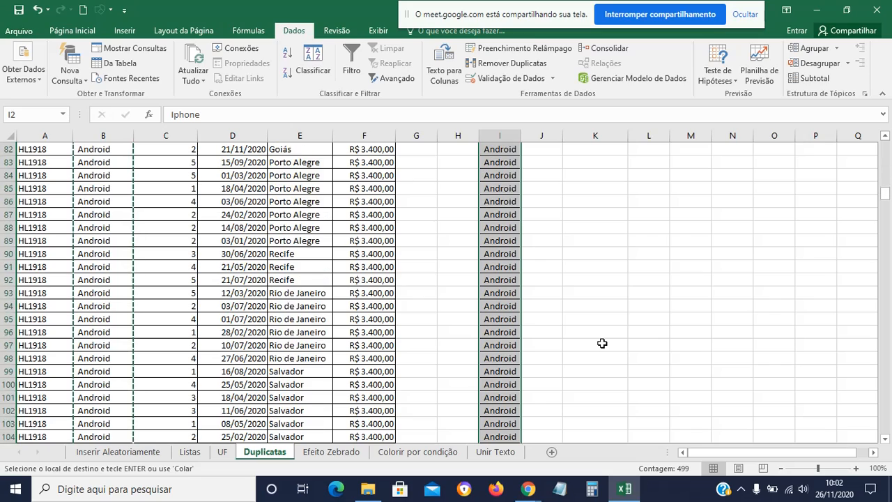
Remove the duplicate values from the copied product names in column I, treating the list as having no header.
scroll(602, 342, "down", 20)
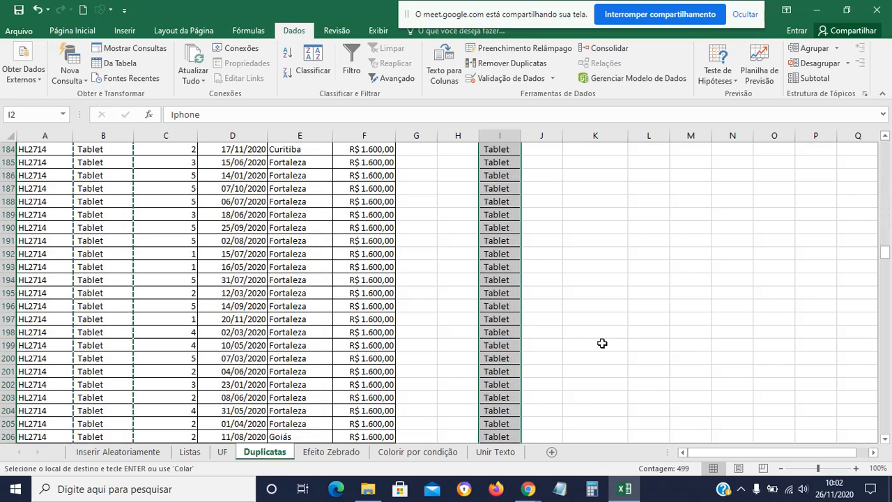
scroll(602, 343, "down", 2)
scroll(837, 231, "up", 20)
left_click_drag(886, 222, 885, 139)
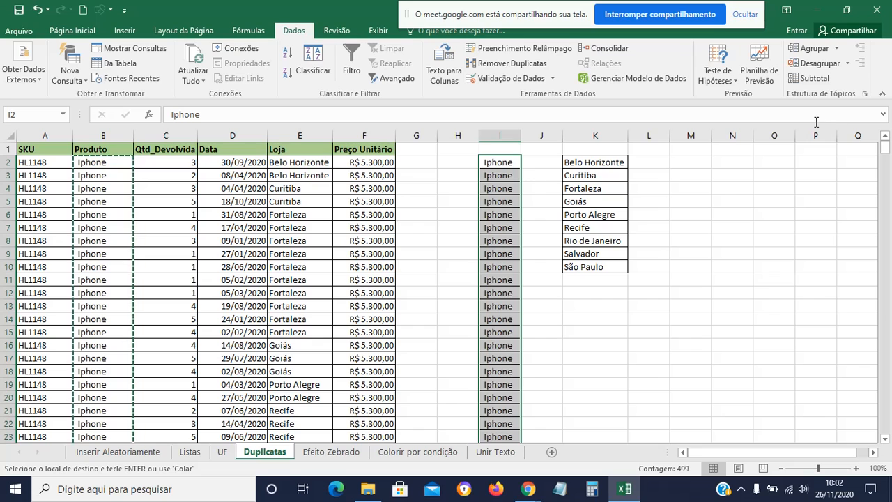
left_click(59, 29)
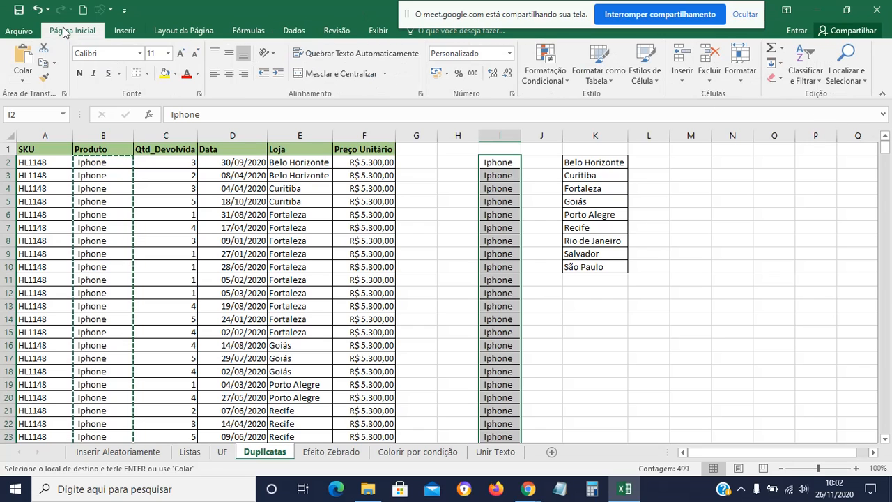
left_click(300, 32)
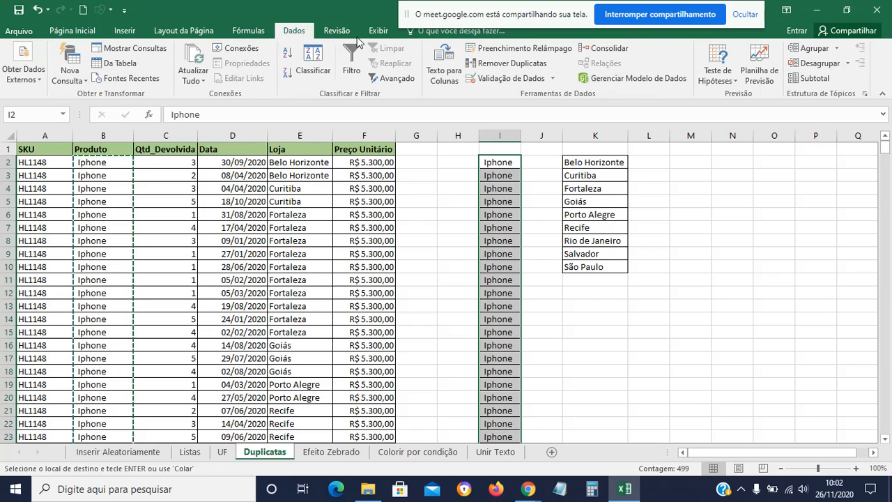
left_click(514, 65)
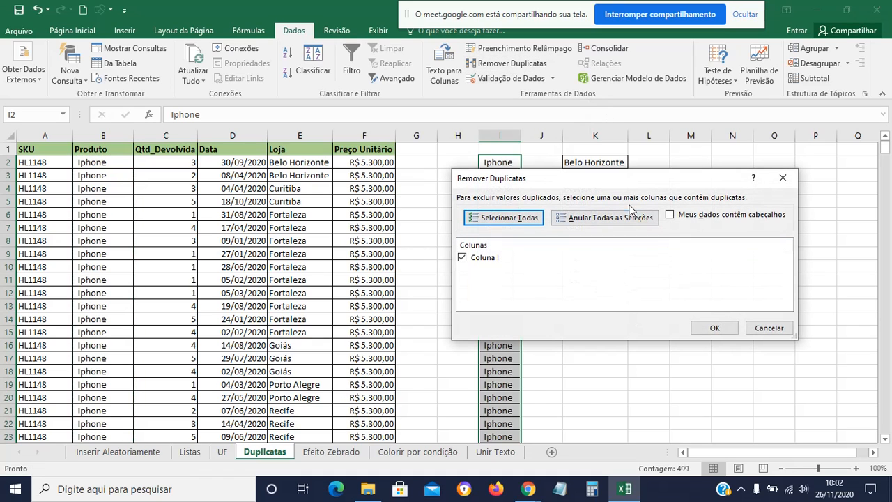
left_click(712, 326)
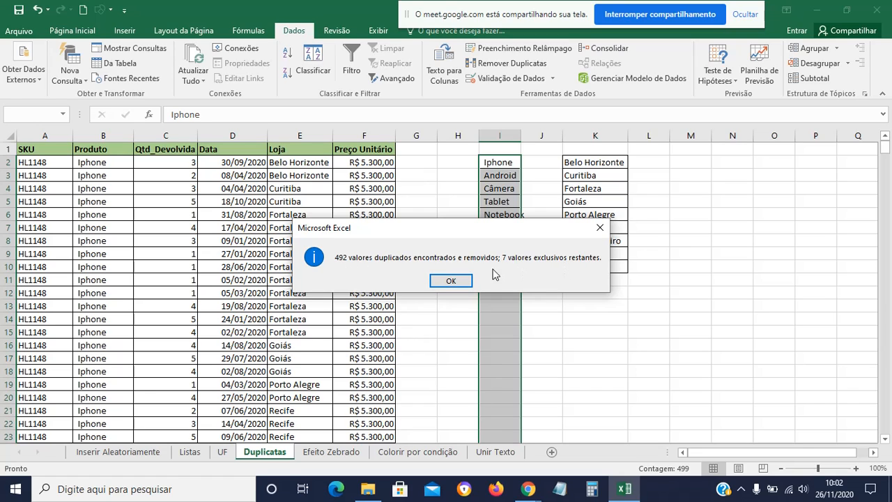
left_click(450, 280)
left_click(572, 334)
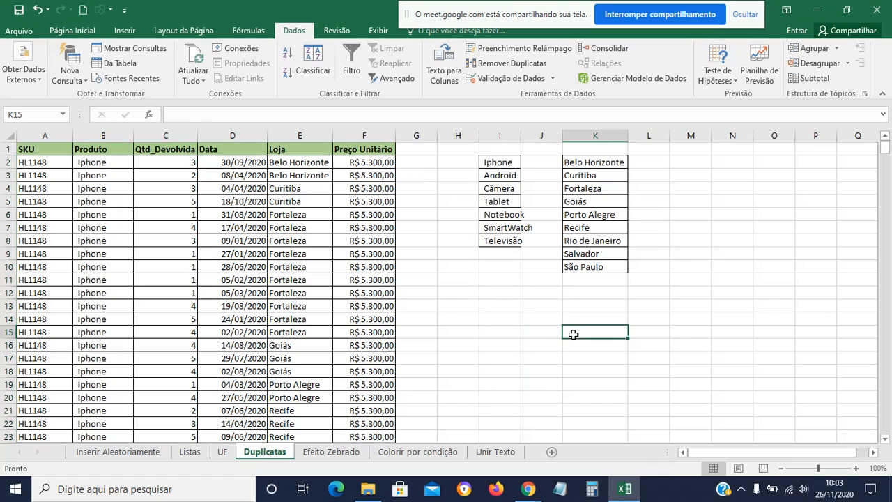
AutoFit the width of column I to the unique product names in I2:I8.
left_click_drag(505, 163, 509, 228)
mouse_move(509, 229)
left_mouse_down()
mouse_move(512, 259)
mouse_move(514, 240)
left_mouse_up()
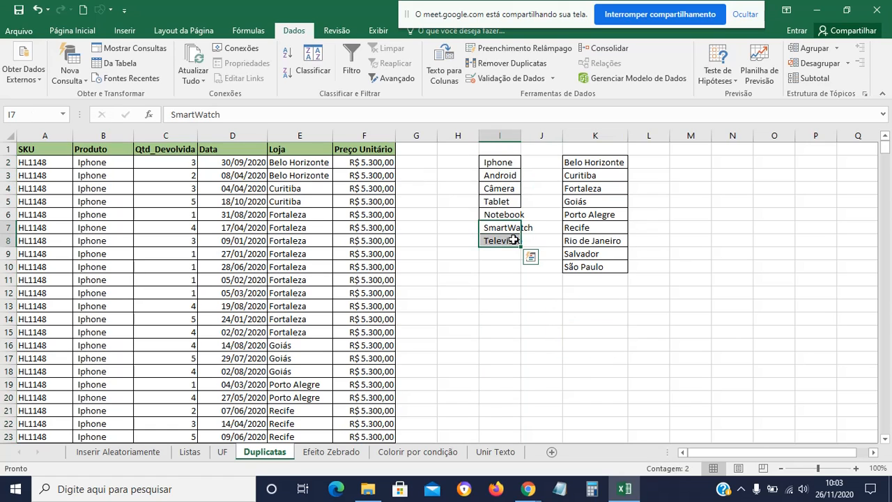
left_click_drag(513, 163, 514, 240)
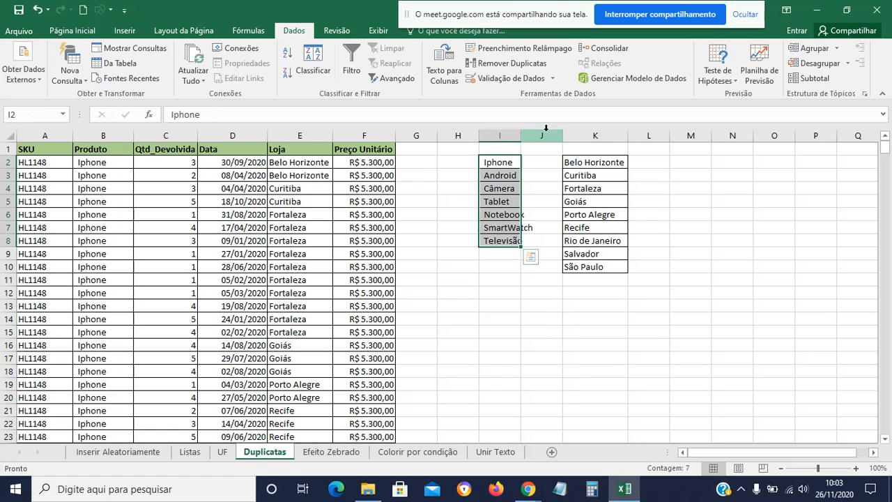
double_click(525, 132)
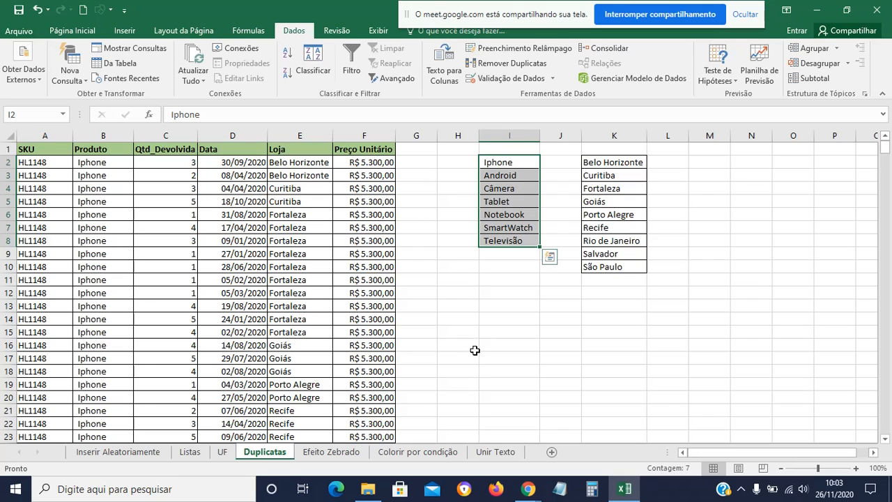
left_click(533, 332)
left_click(512, 162)
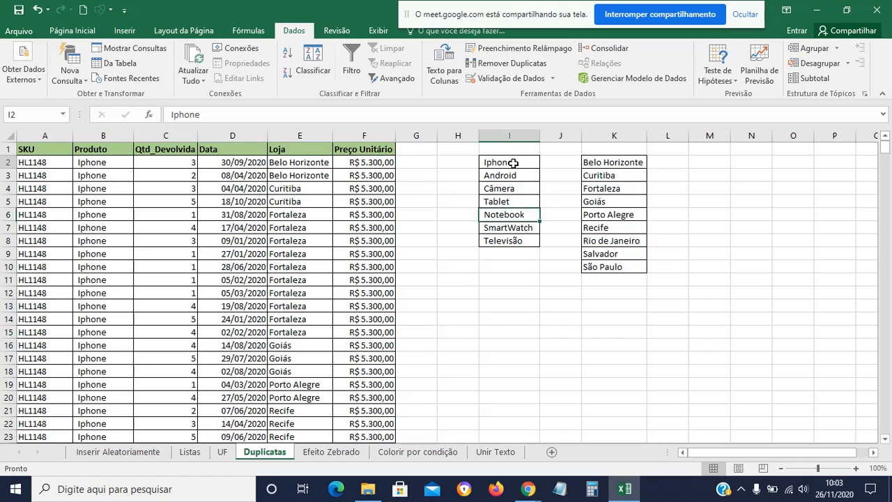
left_click_drag(514, 163, 514, 241)
left_click(511, 308)
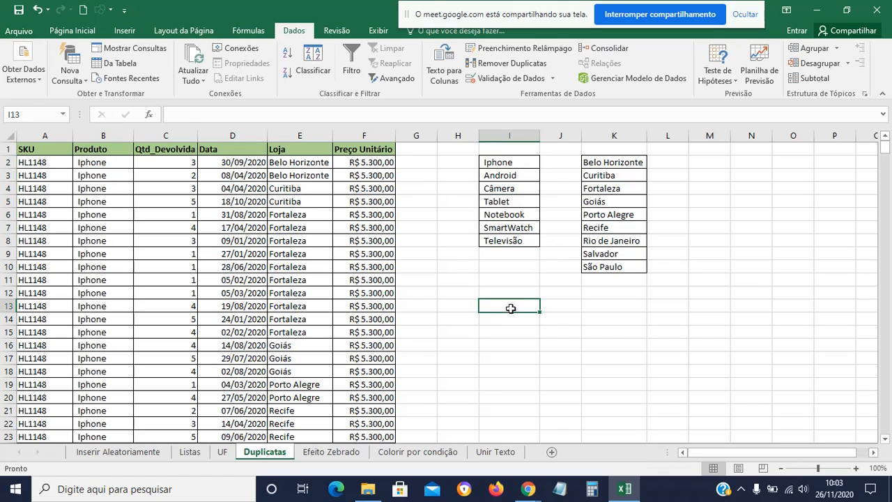
Copy the Produto column including its header, B1:B500, and select M2 as the paste destination.
left_click(110, 149)
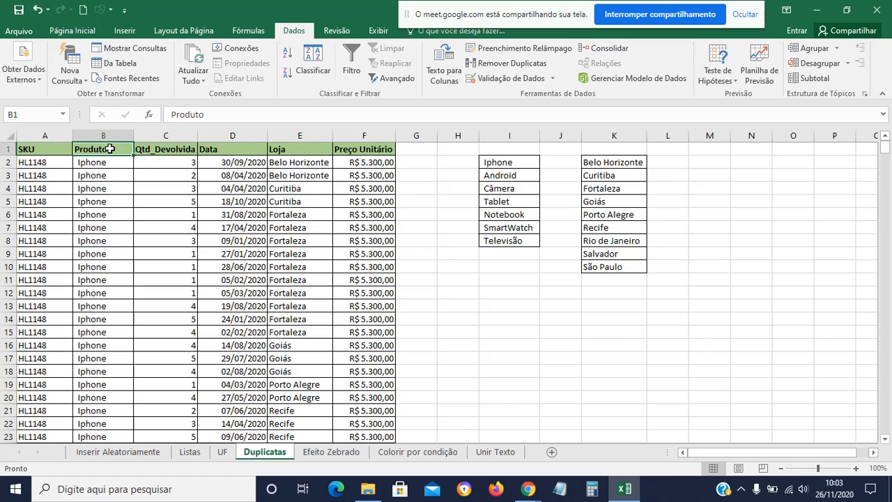
key("ctrl+shift+Down")
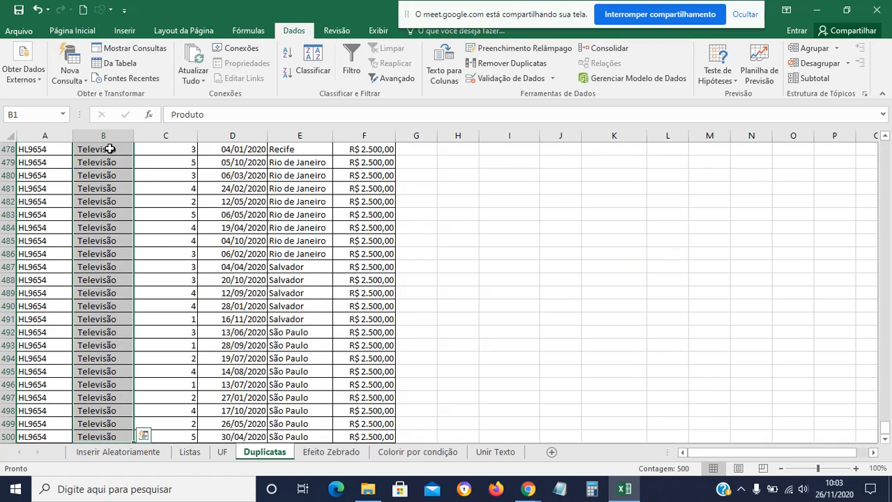
key("ctrl+c")
scroll(860, 178, "up", 20)
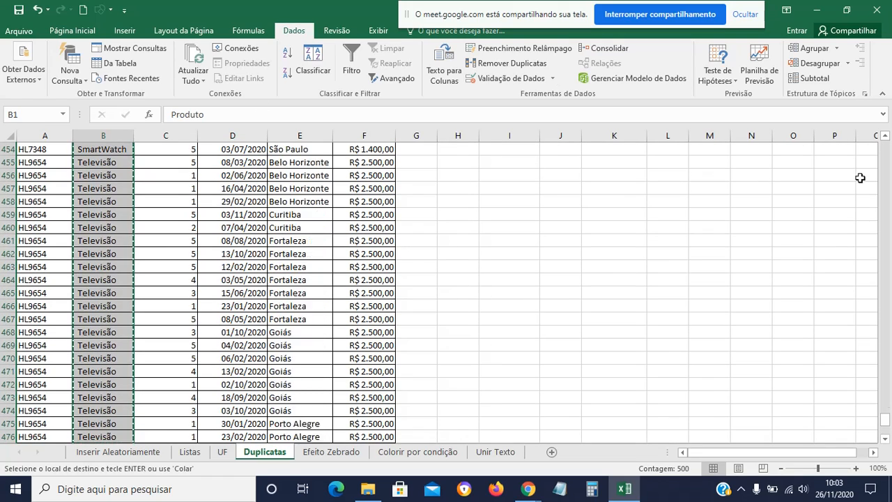
scroll(860, 178, "up", 20)
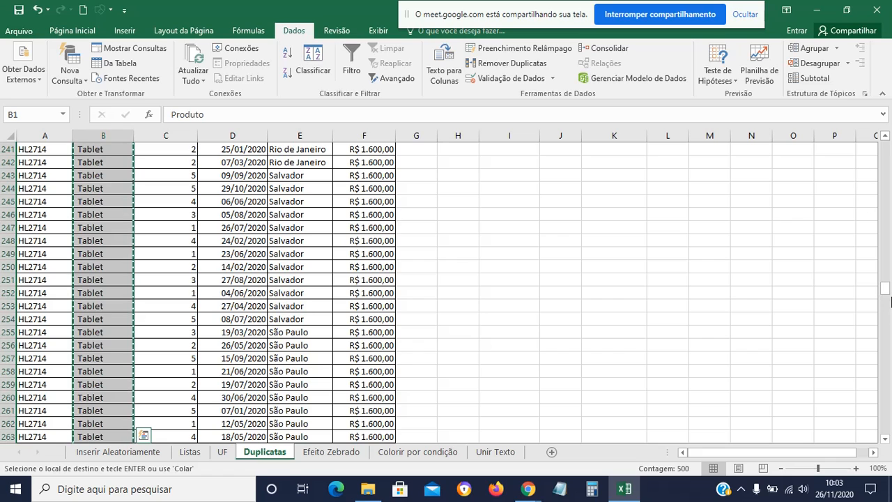
left_click_drag(886, 287, 885, 145)
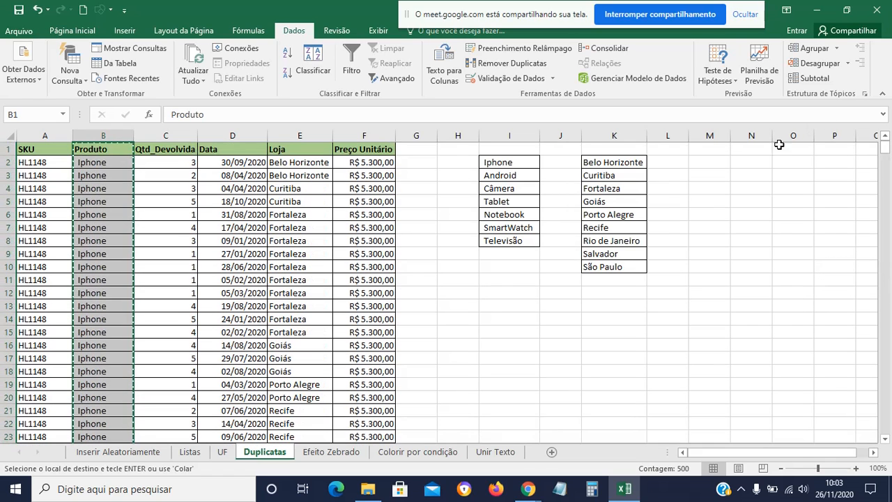
left_click(716, 161)
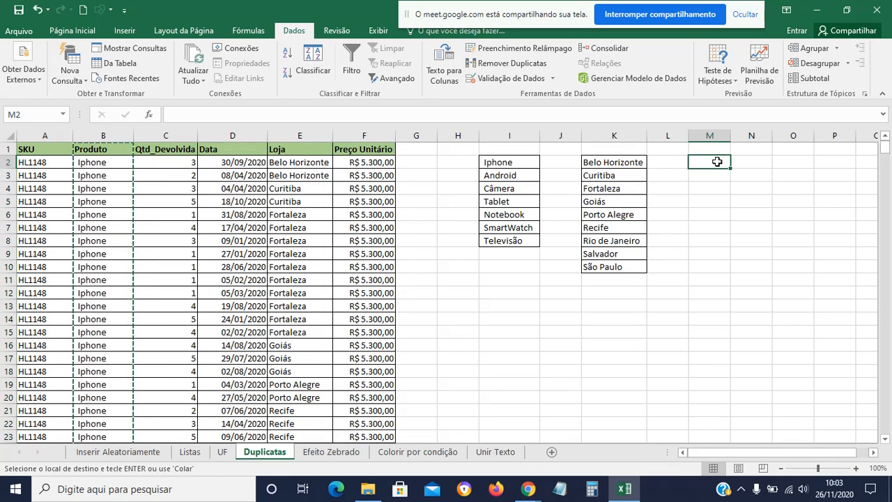
Paste the copied Produto column at M2 and remove its duplicate values, treating the first row as a header.
key("ctrl+v")
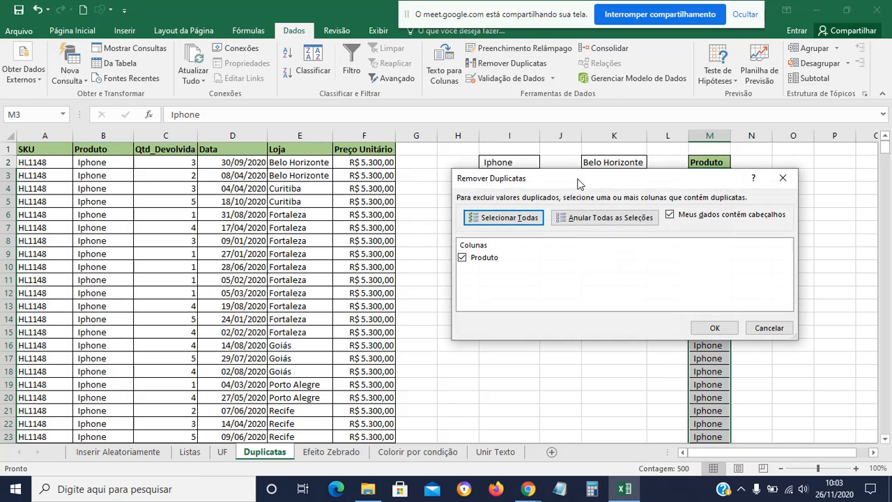
left_click_drag(581, 182, 317, 151)
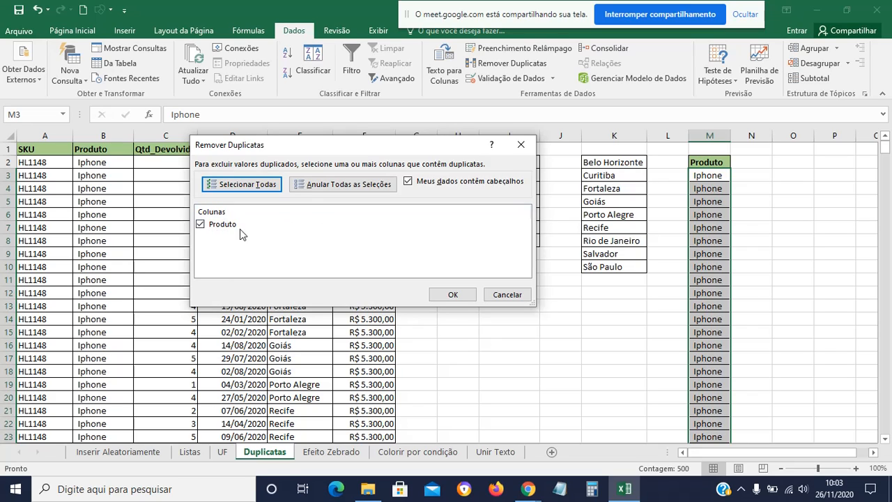
left_click(452, 183)
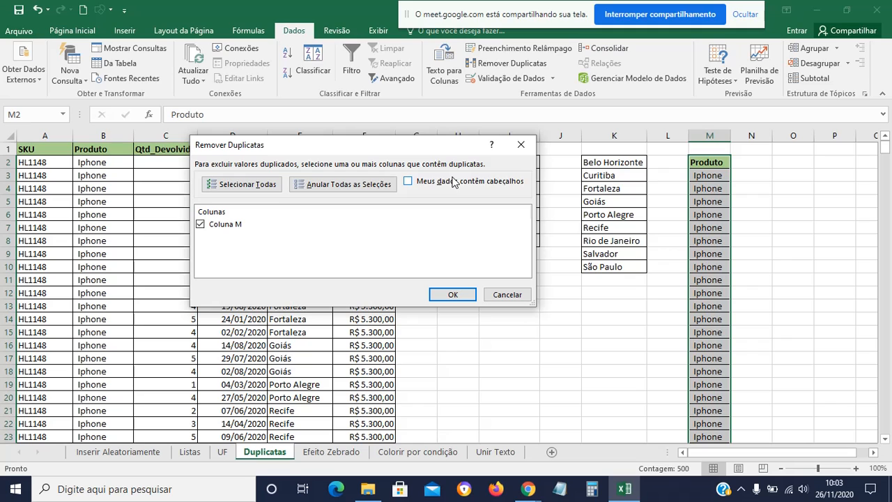
left_click_drag(432, 149, 510, 170)
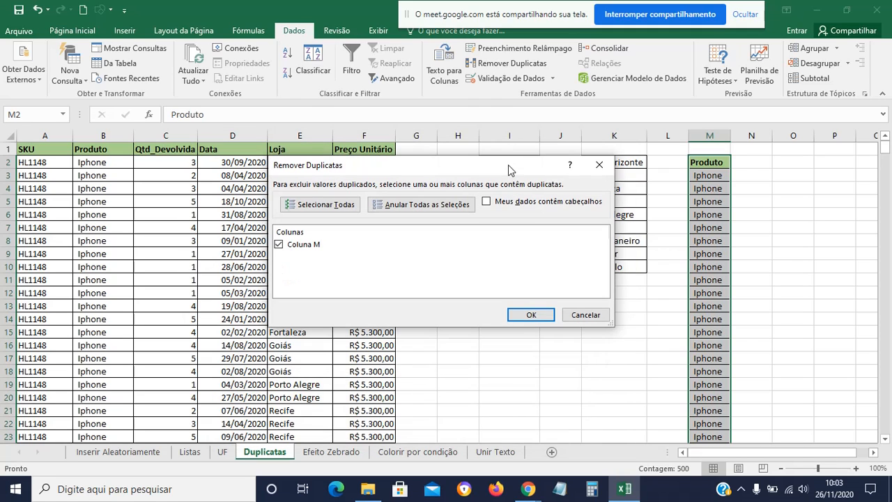
left_click(525, 202)
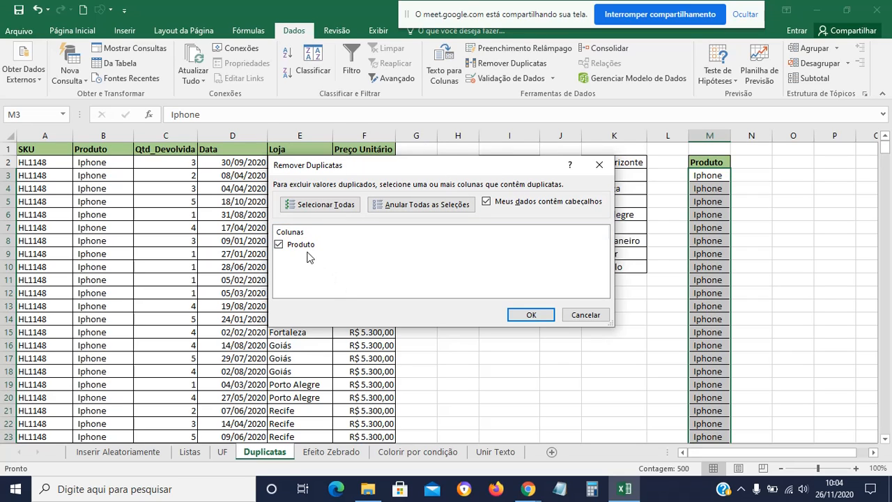
left_click(546, 203)
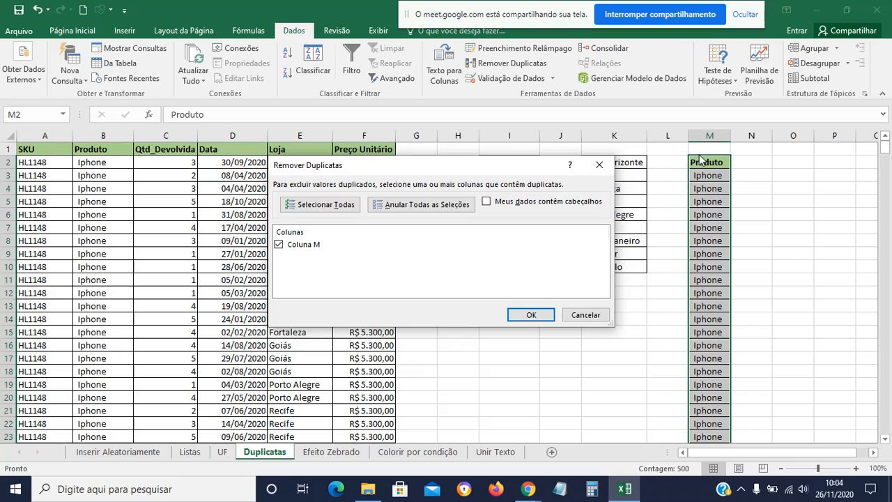
left_click(536, 206)
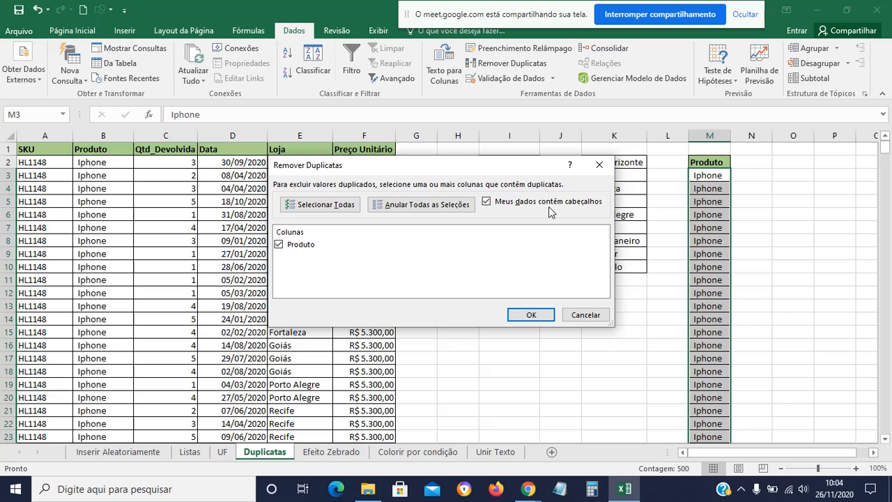
left_click(524, 315)
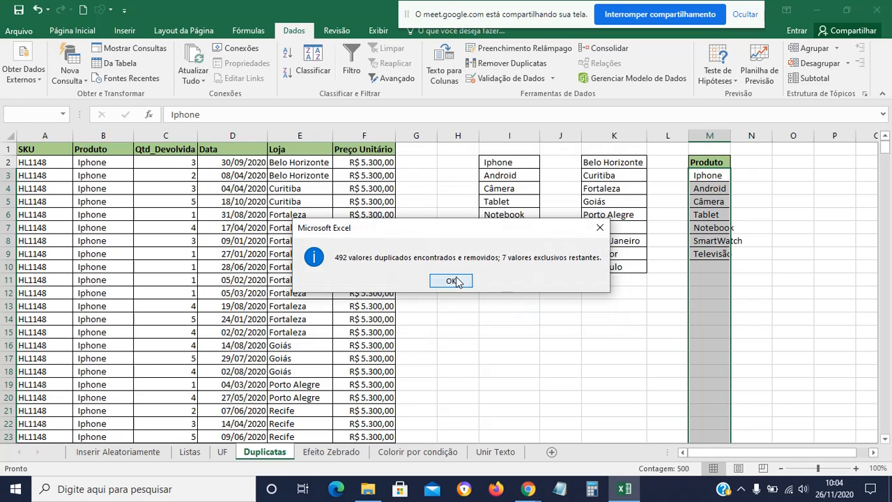
left_click(451, 280)
Autofit column M to the width of the product names in the deduplicated list.
left_click(817, 252)
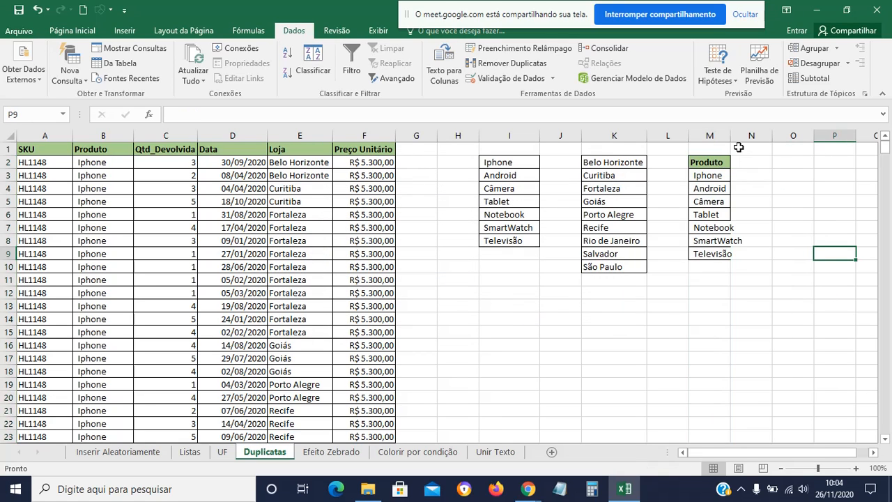
double_click(732, 139)
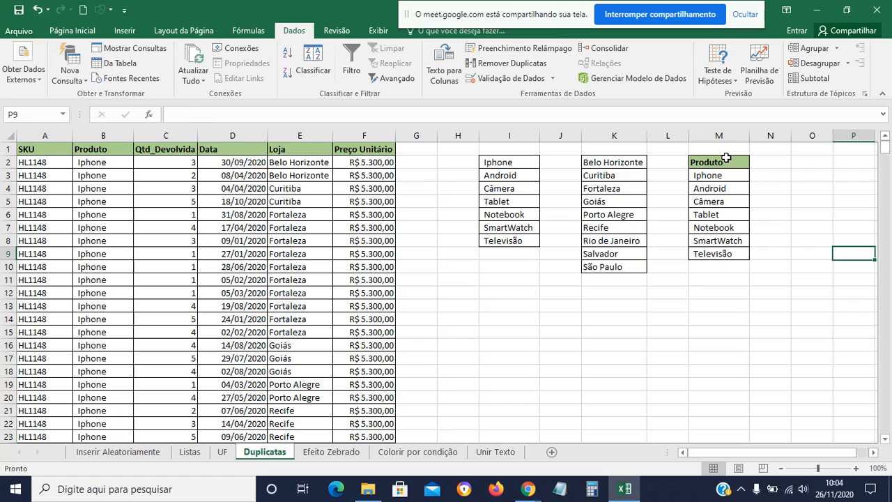
left_click_drag(726, 158, 729, 253)
left_click(704, 348)
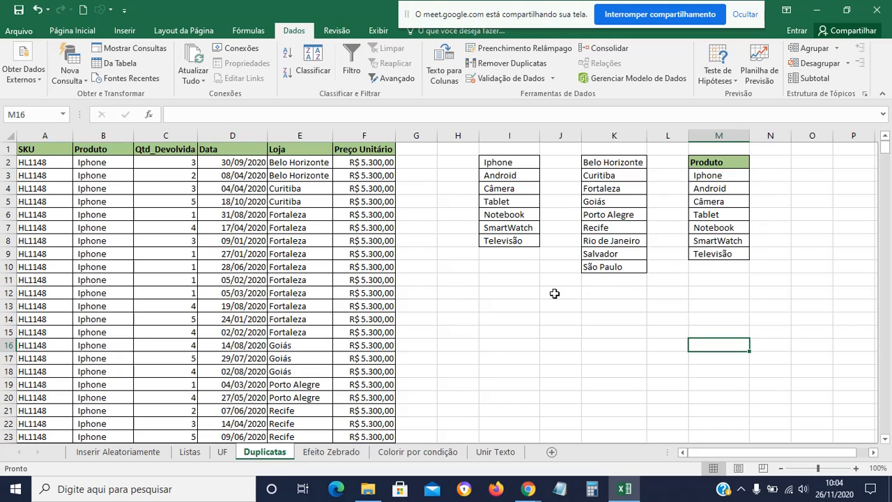
left_click(538, 6)
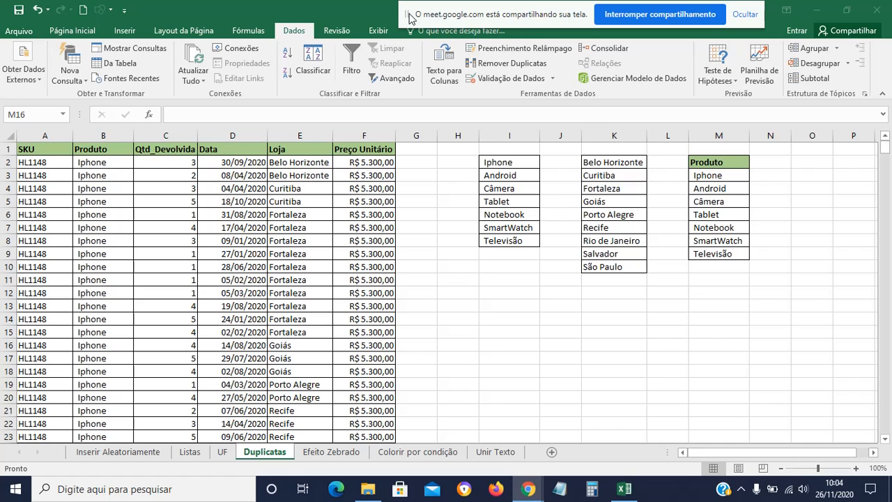
left_click_drag(410, 18, 439, 25)
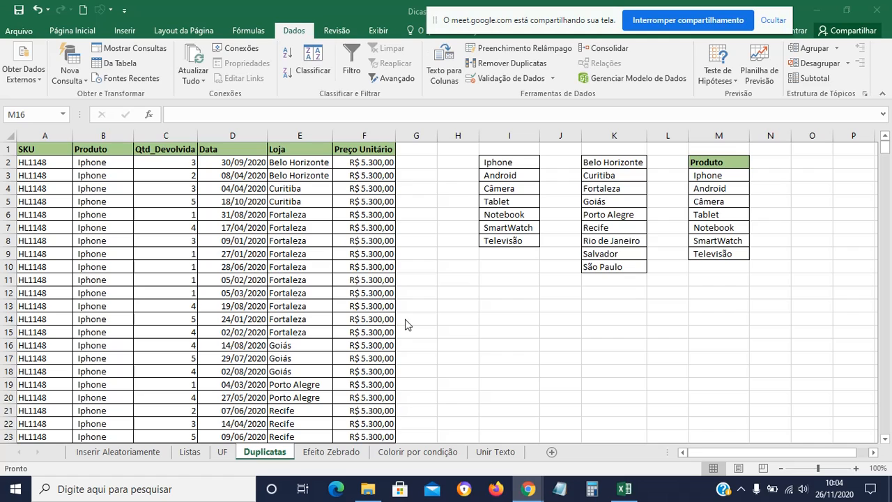
On the Efeito Zebrado sheet, format A1:J20 as a table with headers, using the first light blue Medium (Média) style.
left_click(344, 450)
left_click(345, 451)
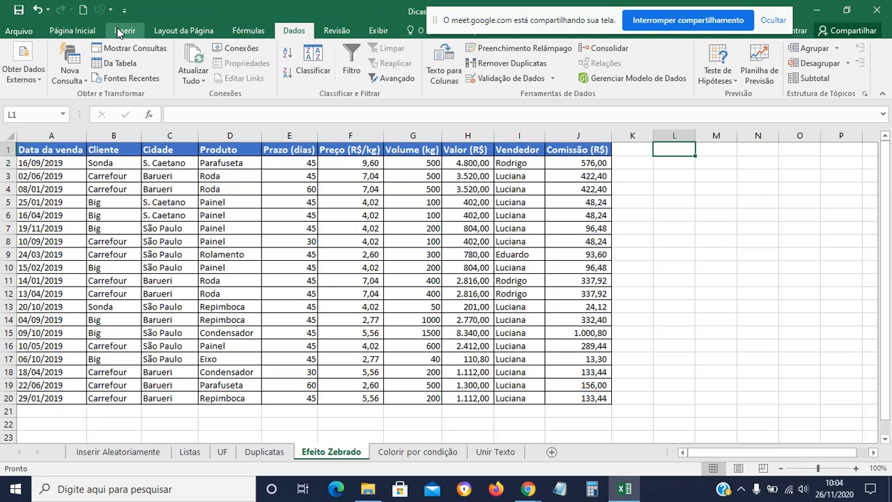
left_click(78, 31)
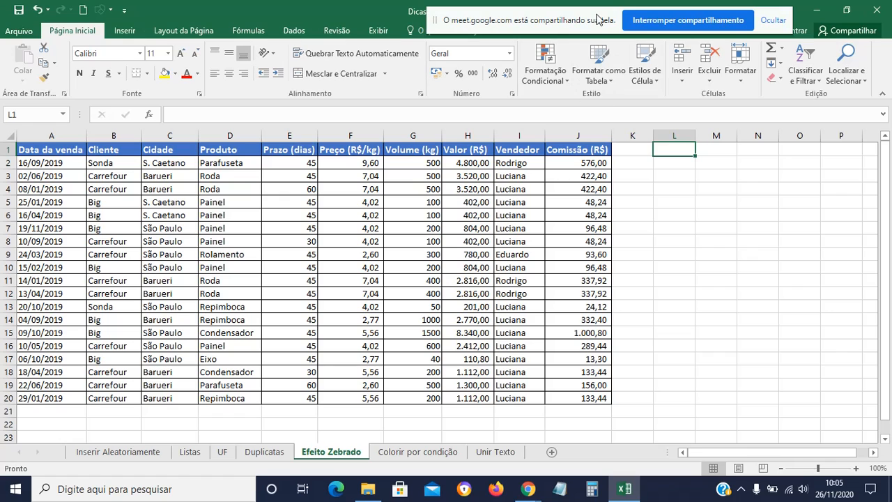
left_click(607, 77)
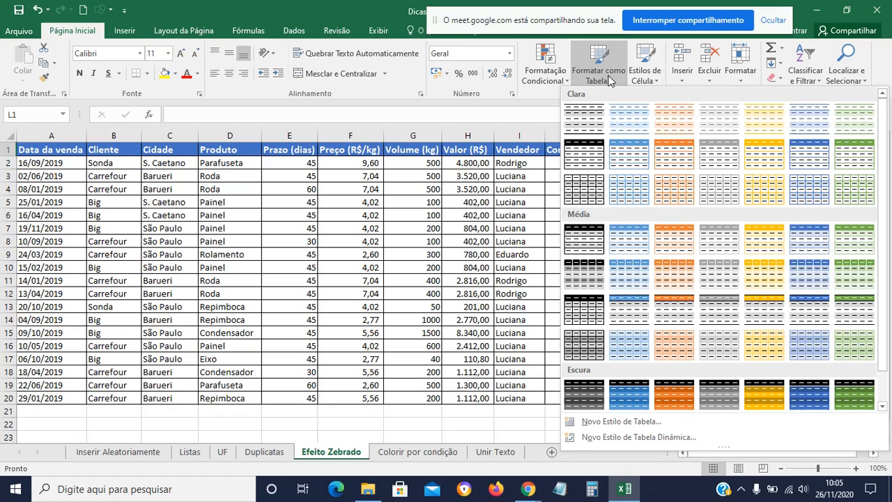
left_click(457, 428)
left_click_drag(70, 149, 571, 397)
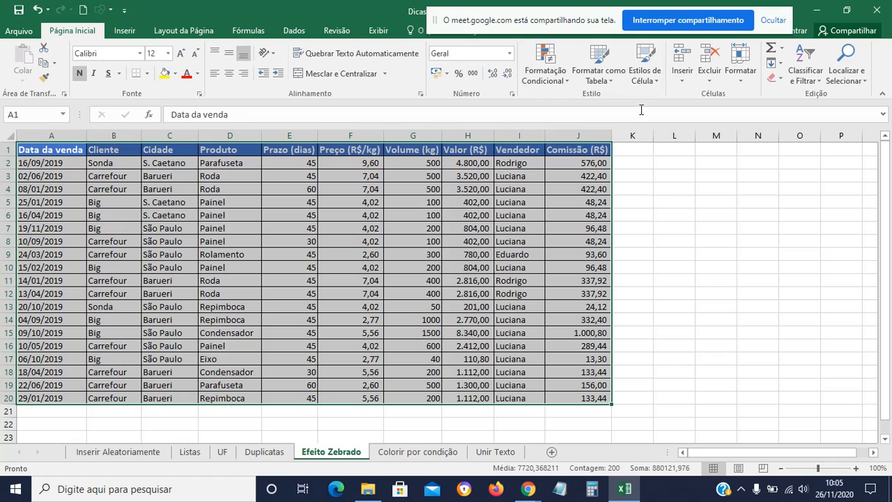
left_click(604, 73)
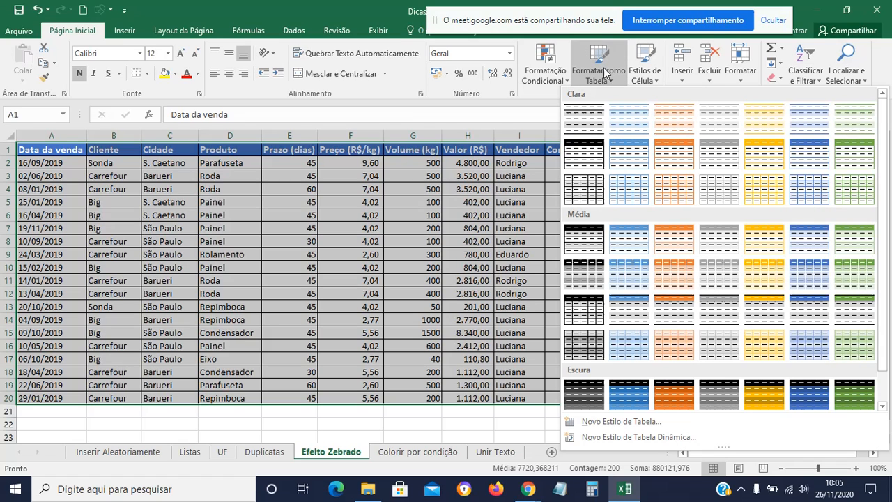
left_click(629, 243)
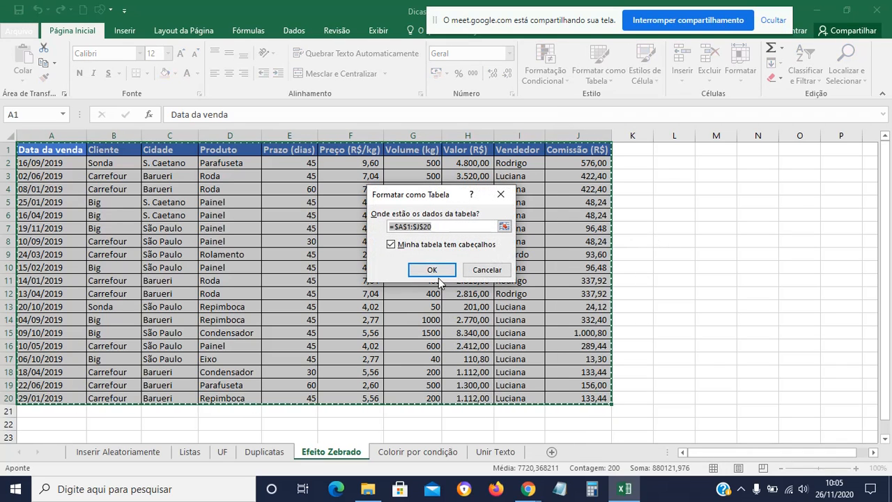
left_click(438, 271)
left_click(651, 254)
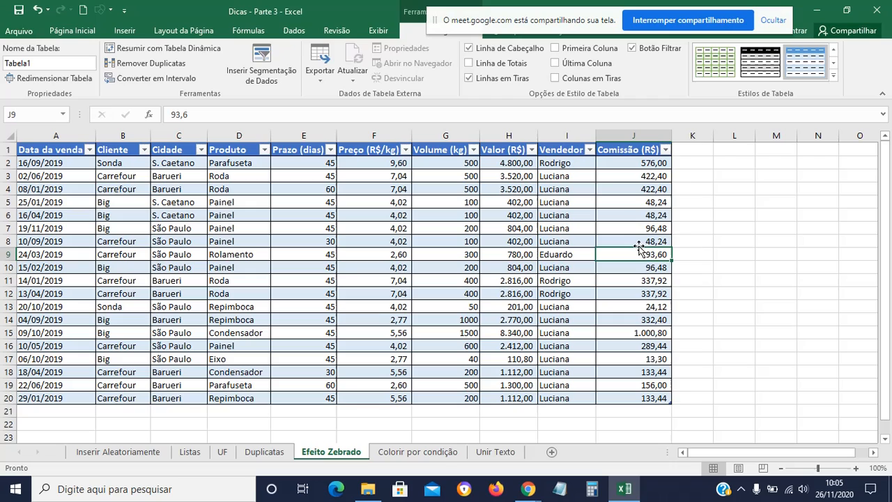
Examine the sales table's banded rows and its available table design options.
left_click(610, 188)
left_click(609, 211)
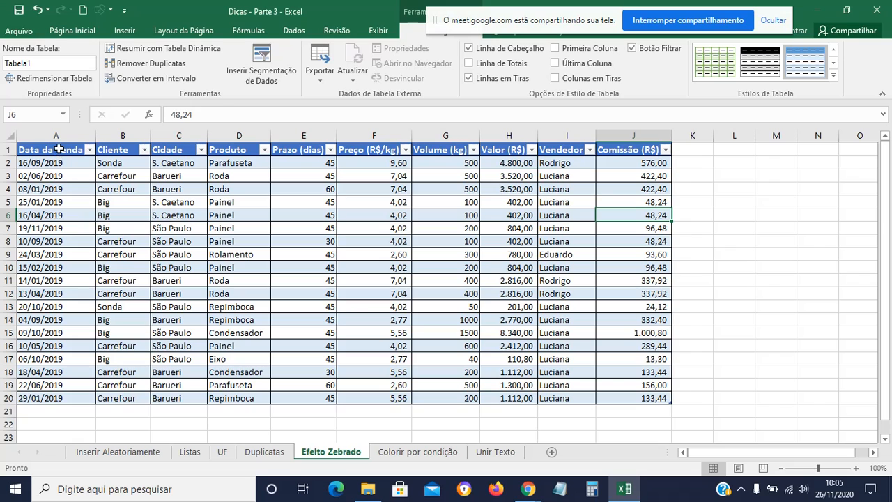
left_click_drag(60, 149, 612, 387)
left_click(691, 241)
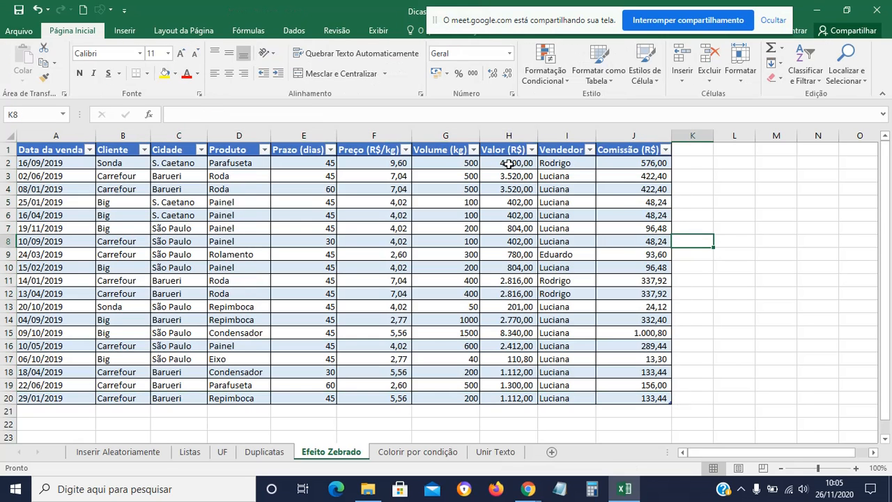
left_click(508, 163)
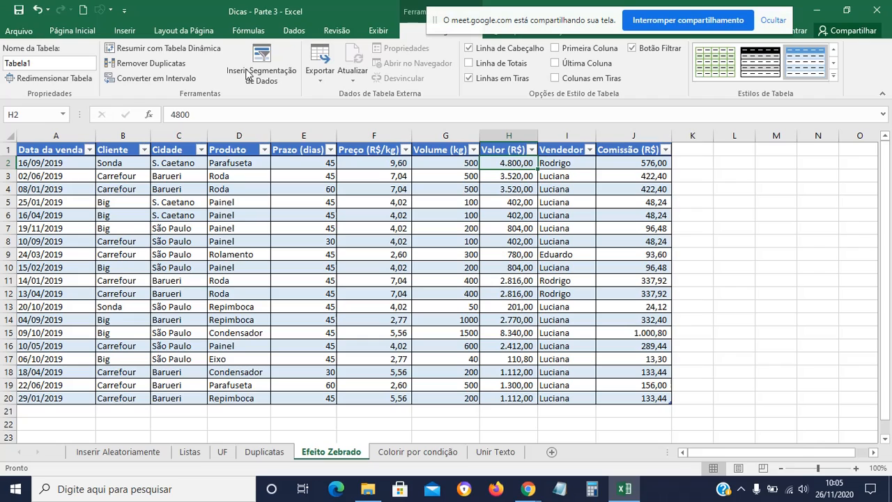
left_click_drag(470, 23, 536, 14)
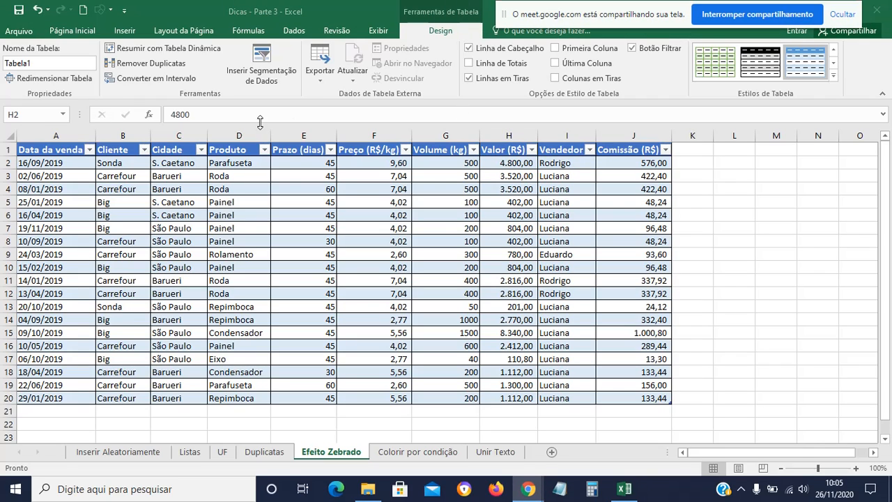
left_click(281, 182)
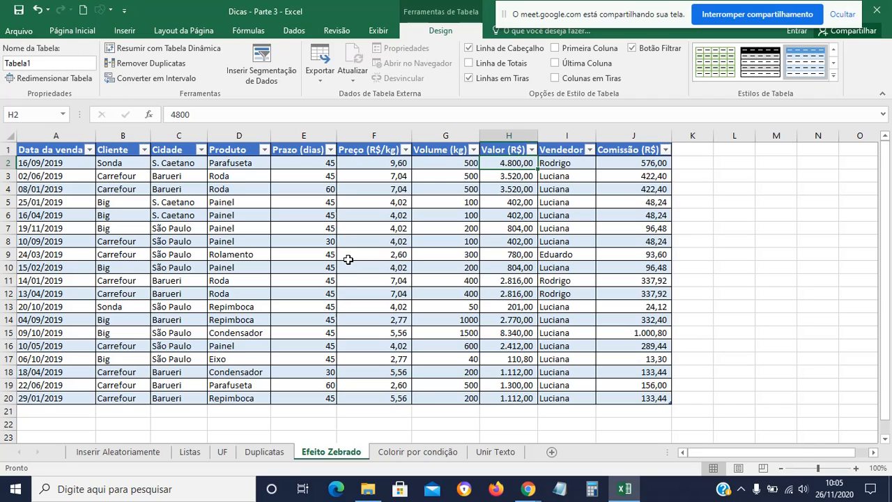
left_click(637, 402)
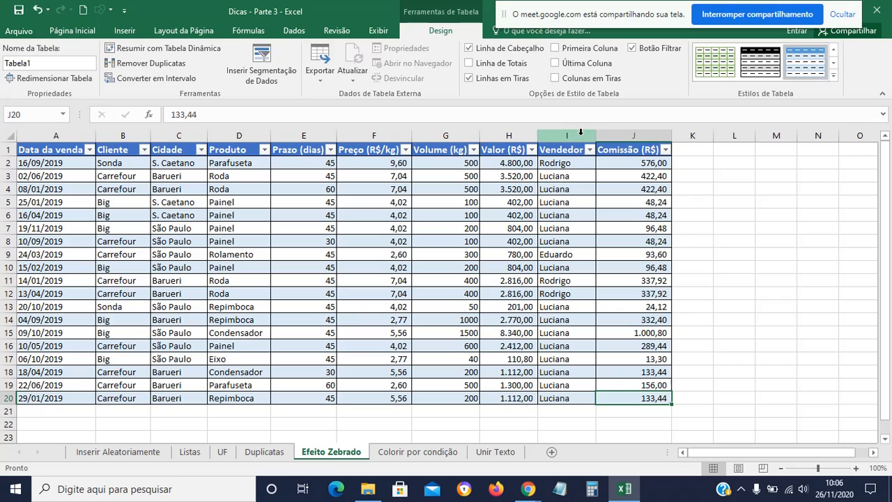
Insert a new column in the table immediately before the Vendedor column.
left_click(554, 135)
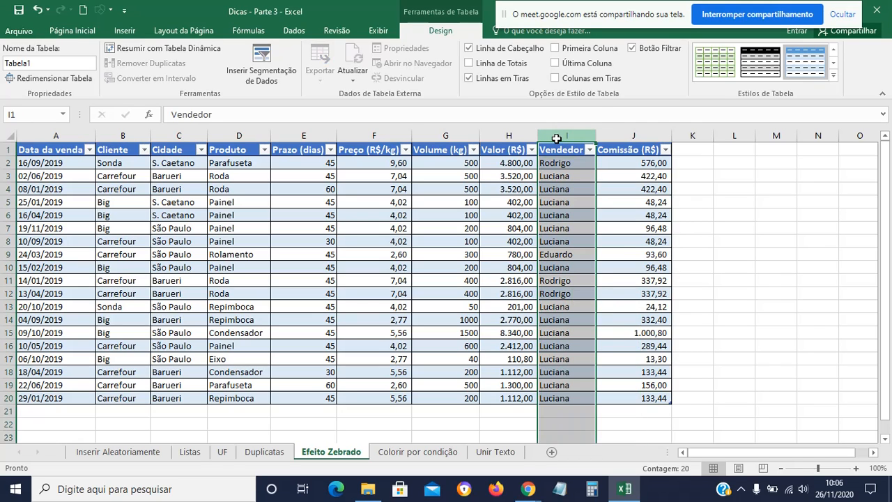
right_click(556, 137)
left_click(624, 229)
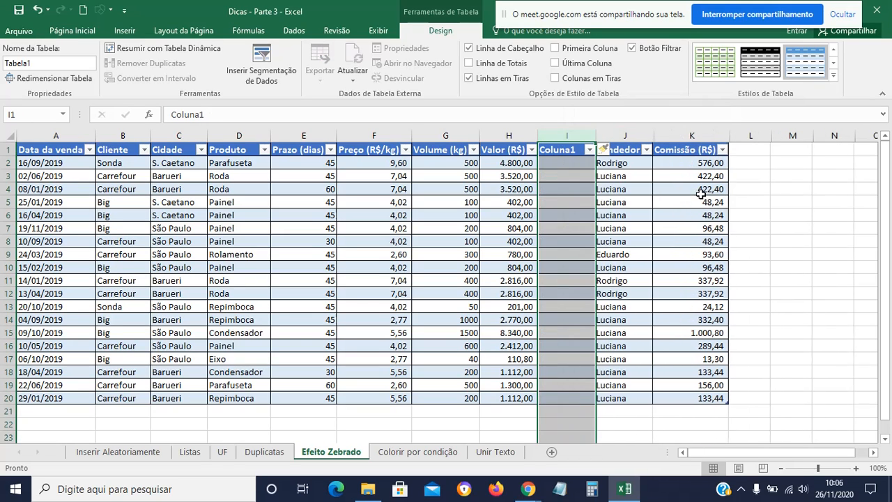
Fill the new Coluna1 column with the formula =[@[Preço (R$/kg)]]*[@[Valor (R$)]], starting from I2.
left_click(564, 163)
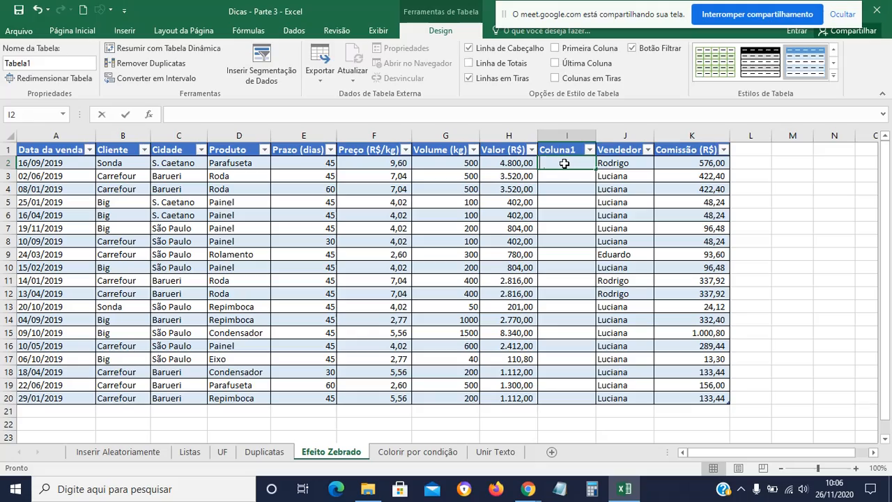
type("=")
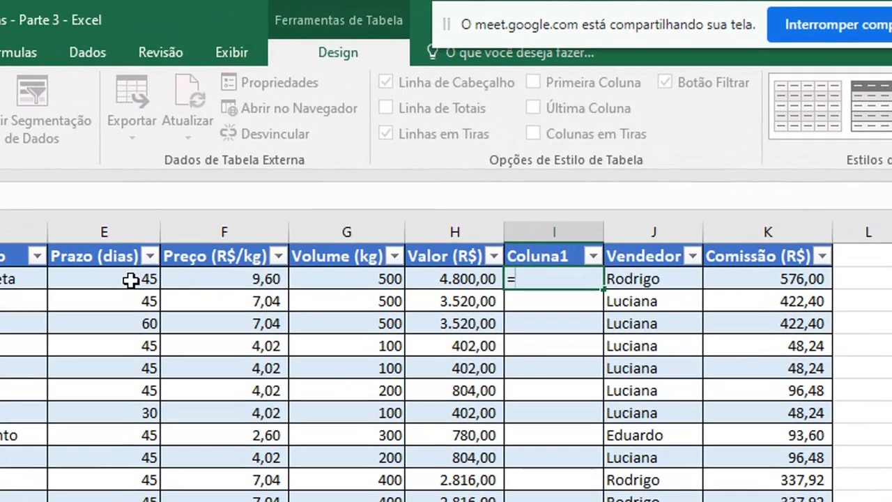
left_click(312, 167)
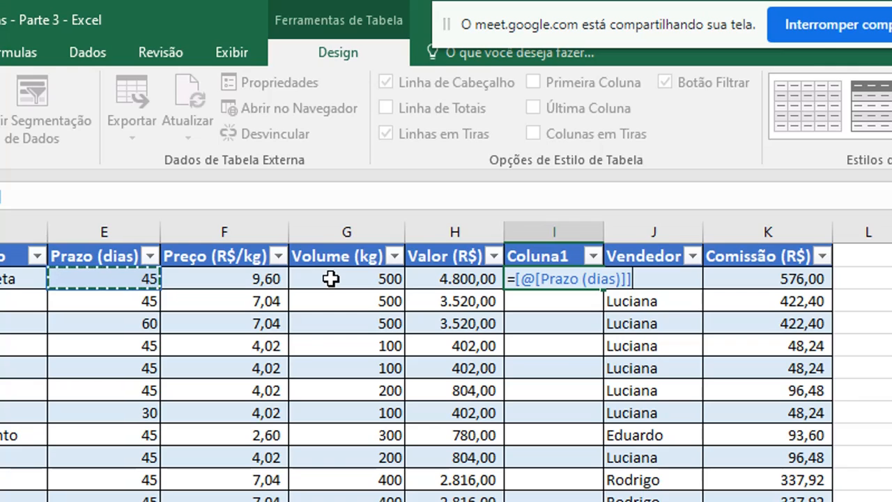
left_click(214, 279)
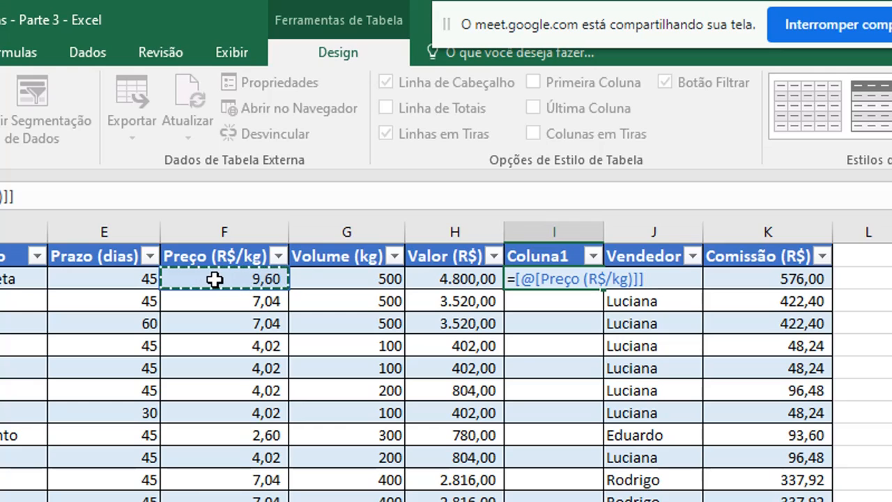
type("*")
left_click(463, 279)
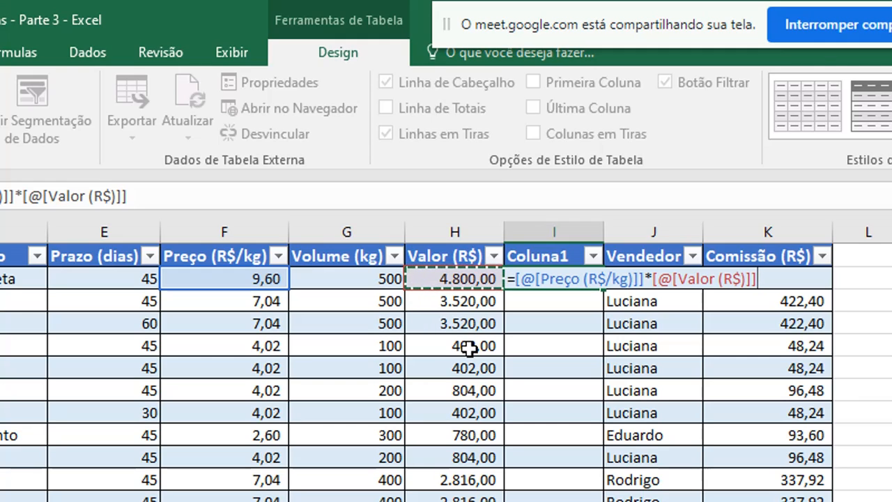
key("Return")
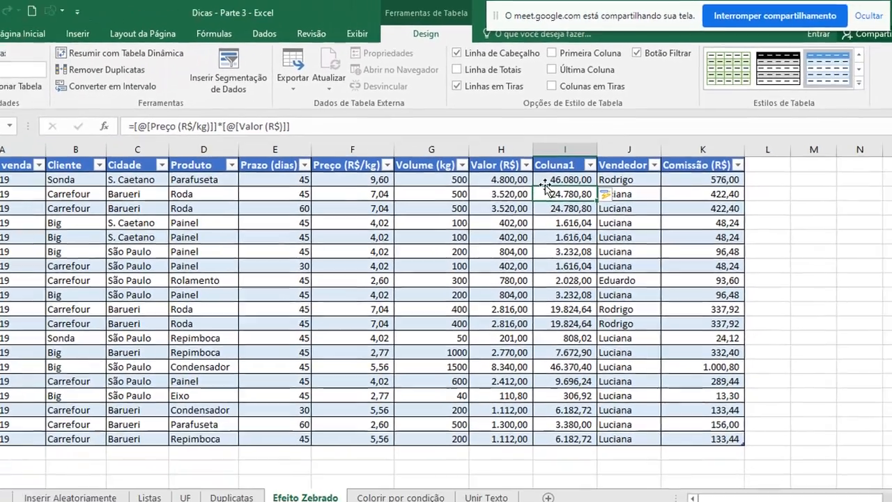
left_click(529, 271)
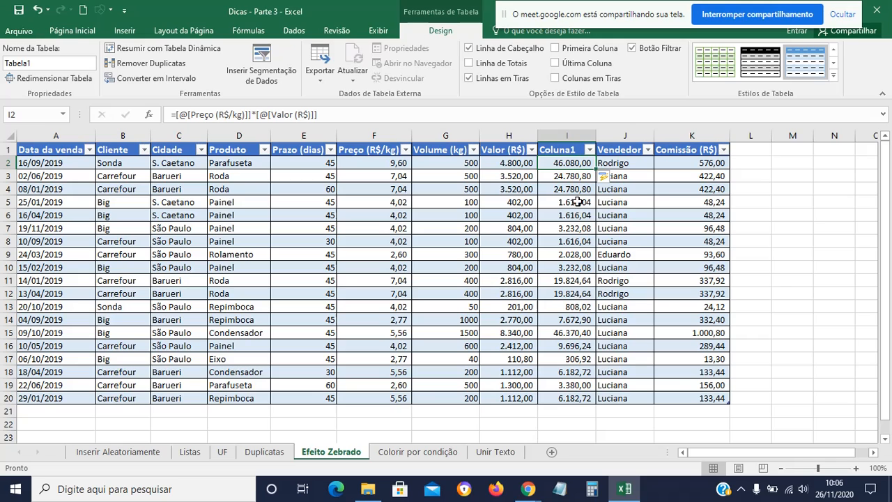
Inspect the Coluna1 formulas in I2 and I5 to compare their structured references.
double_click(566, 163)
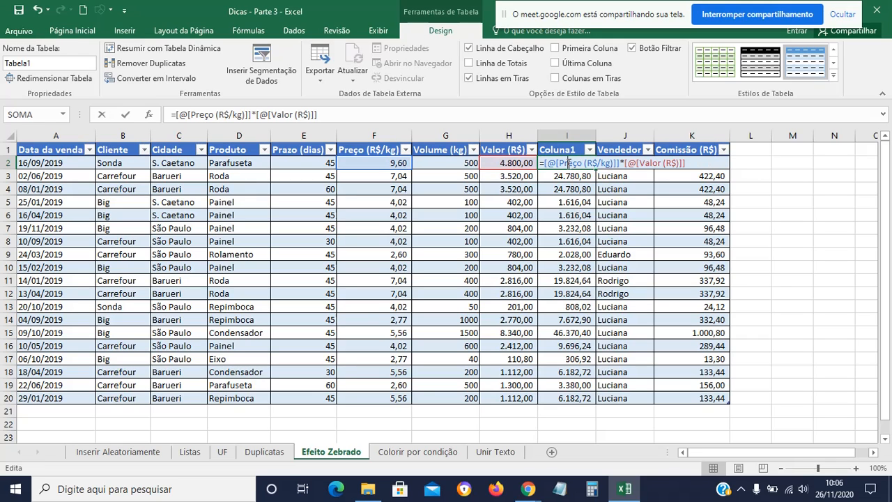
key("shift+Return")
double_click(569, 205)
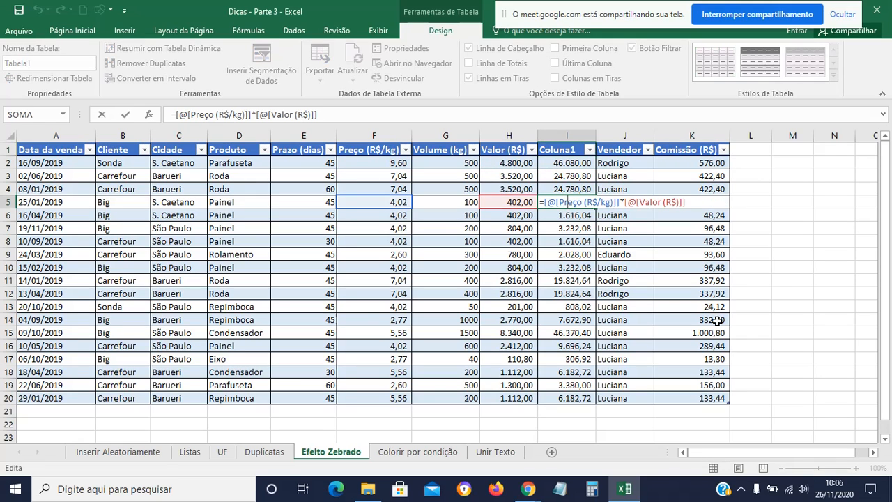
left_click(764, 388)
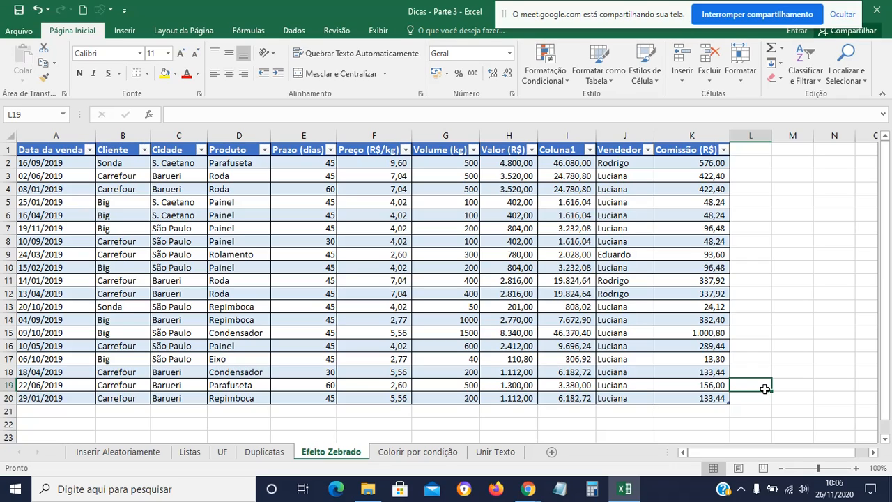
Undo the Coluna1 formula, the inserted column and the table formatting, returning the sales data to a plain range.
key("ctrl+z")
key("ctrl+z")
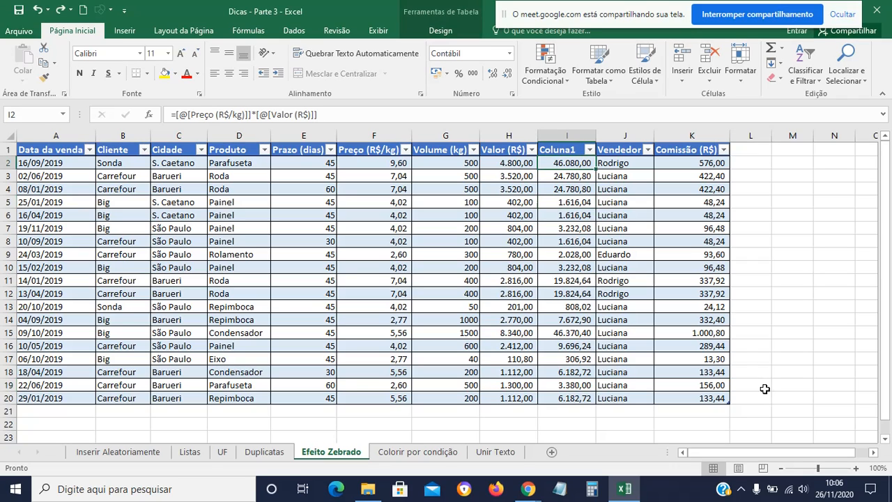
key("ctrl+z")
key("ctrl+z")
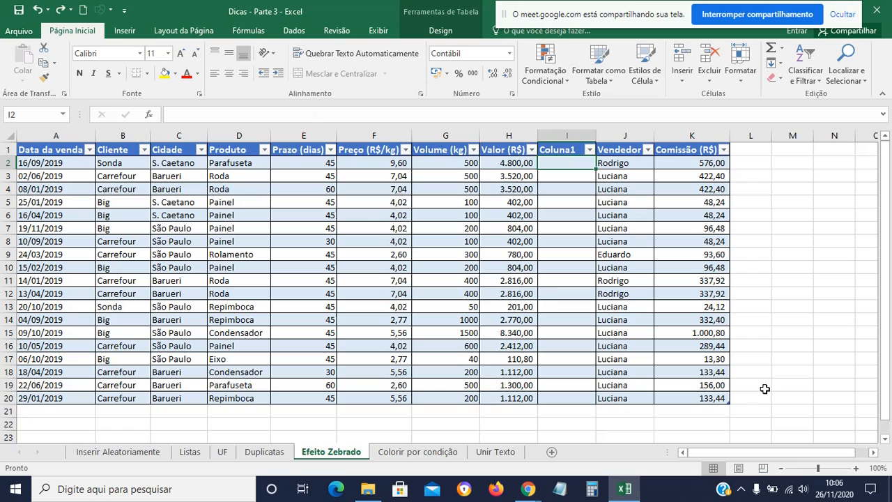
key("ctrl+z")
key("ctrl+z")
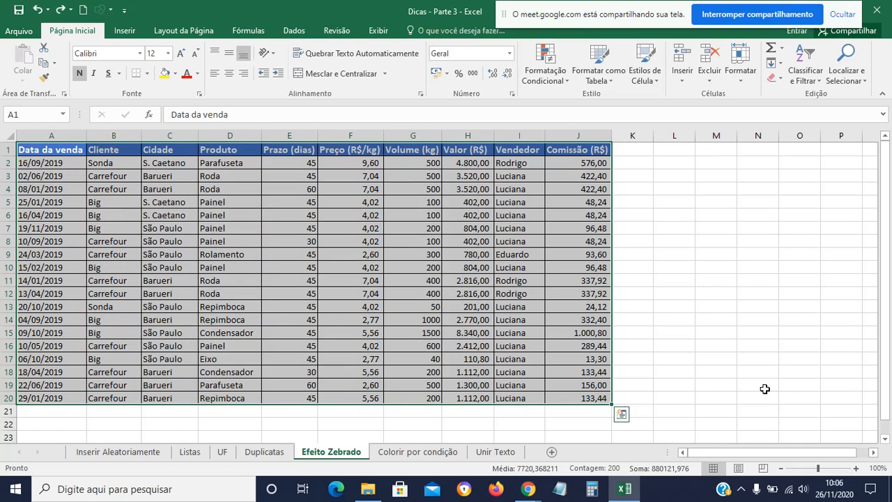
left_click(764, 388)
left_click(589, 164)
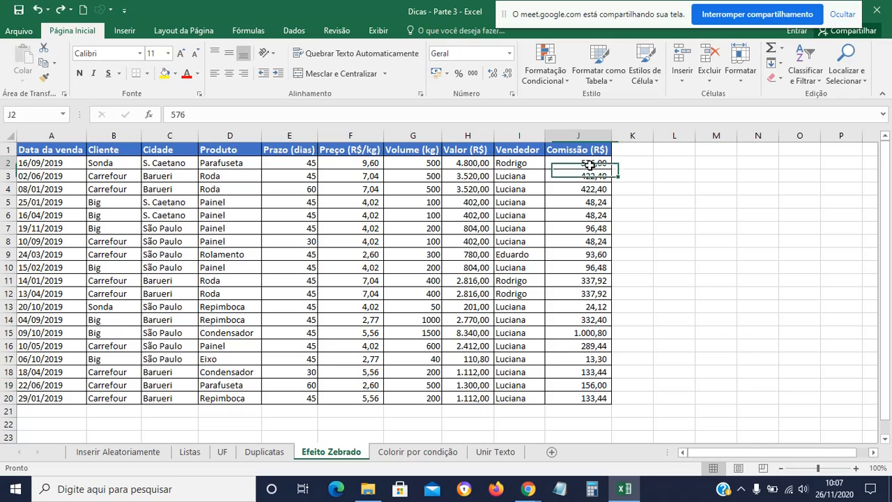
left_click(678, 246)
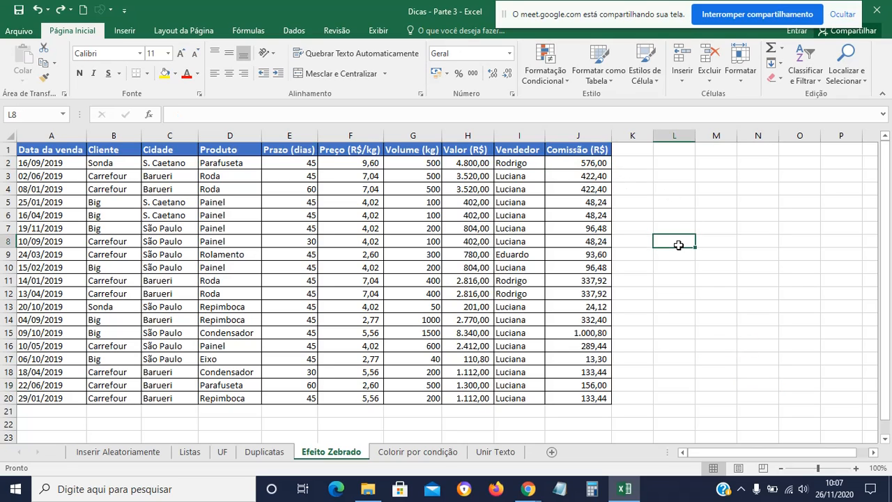
Add the header Total in K1, directly after the Comissão (R$) column.
left_click(632, 148)
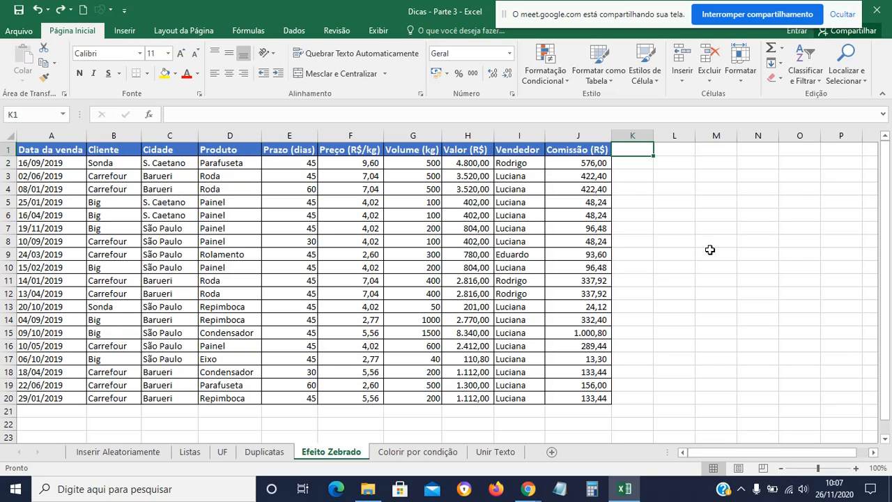
type("Total")
key("Return")
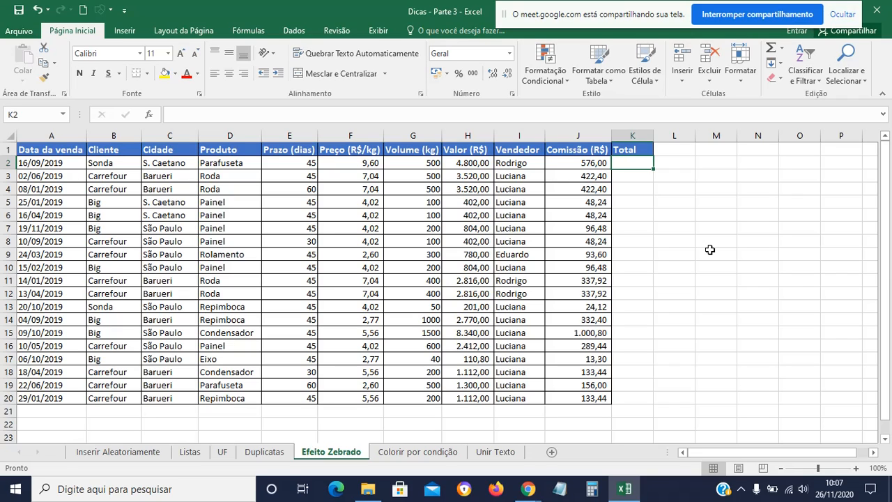
Enter the formula =F2*G2 in K2 and fill it down the Total column to row 20.
type("=")
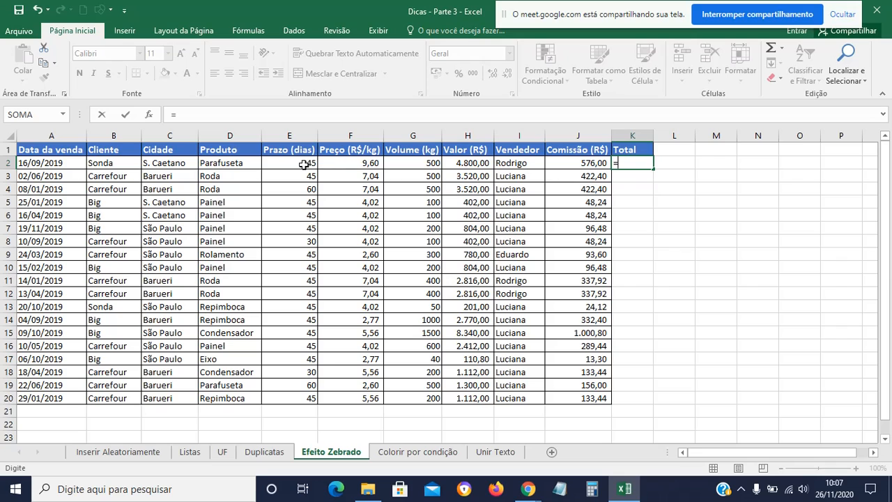
left_click(351, 165)
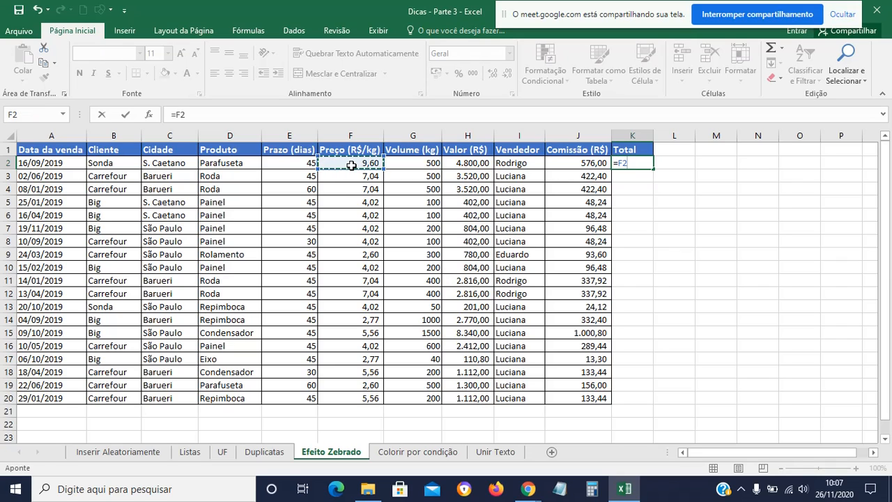
type("*")
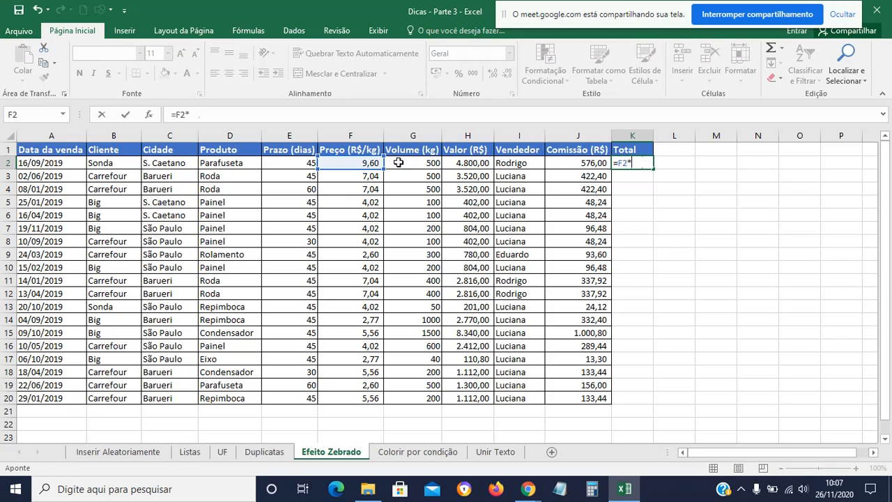
left_click(398, 162)
key("Return")
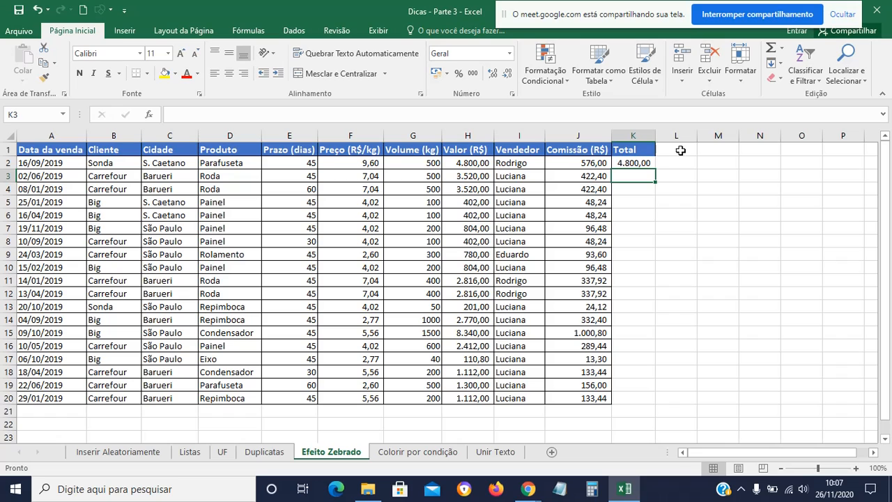
left_click(636, 162)
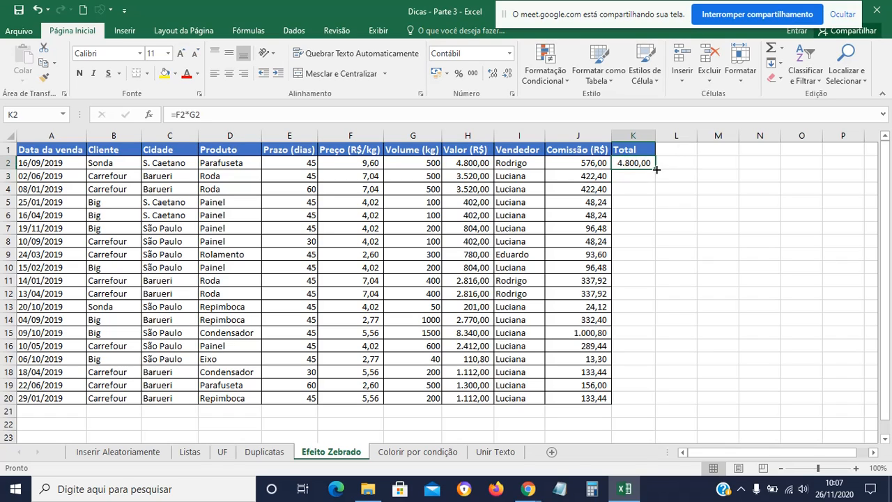
double_click(656, 169)
left_click(707, 318)
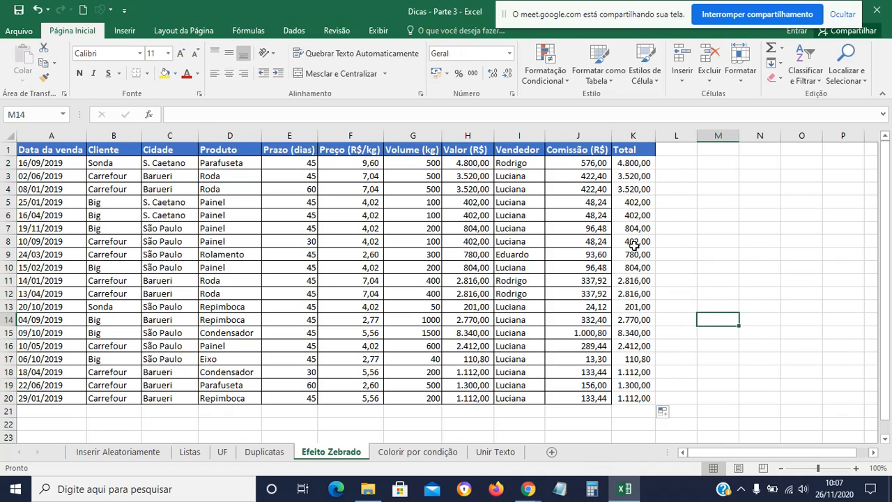
Inspect the Total column's formulas in K20 and K7 to see their cell references.
key("ctrl+End")
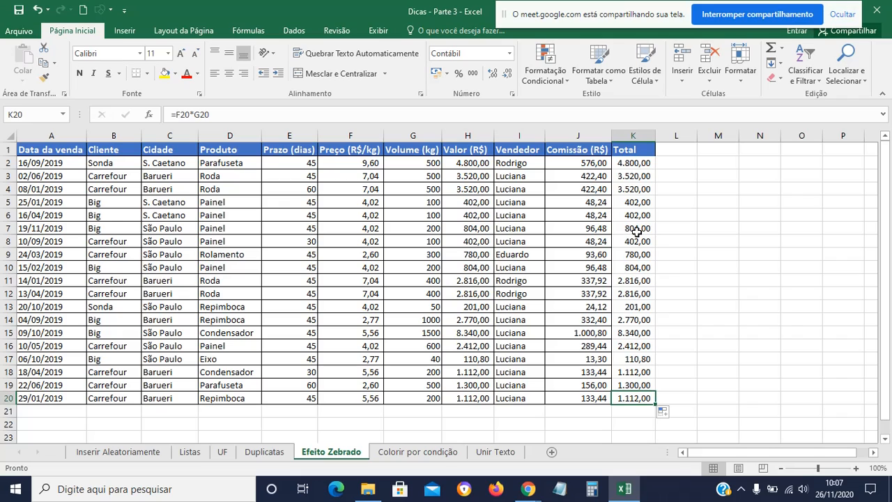
double_click(636, 231)
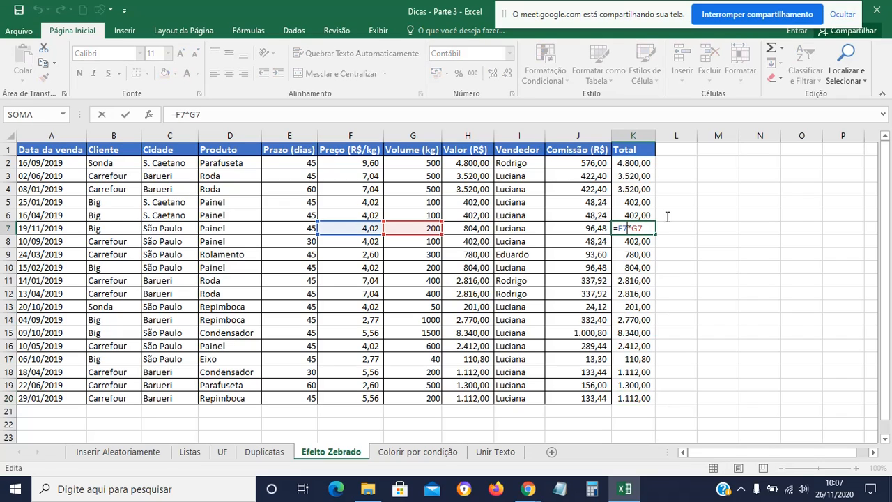
left_click(796, 220)
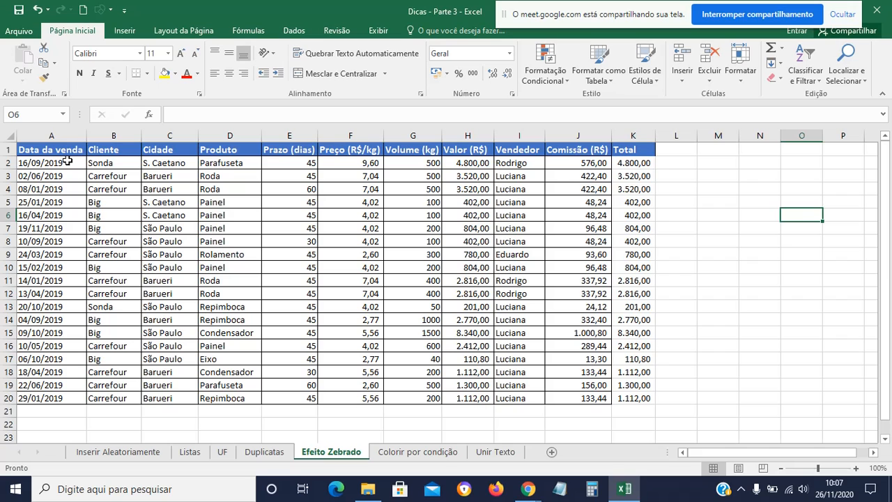
Select the sales data A2:K20 without the header row and open a new conditional formatting rule for it.
left_click_drag(66, 161, 629, 394)
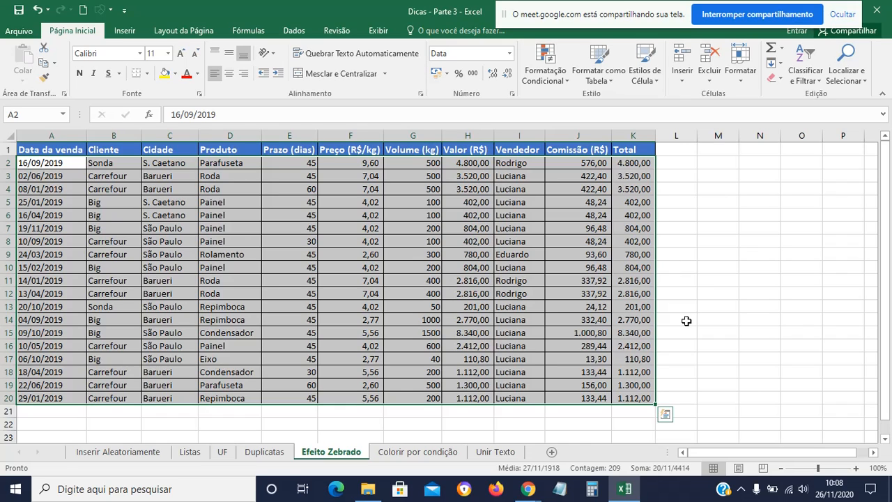
left_click(556, 80)
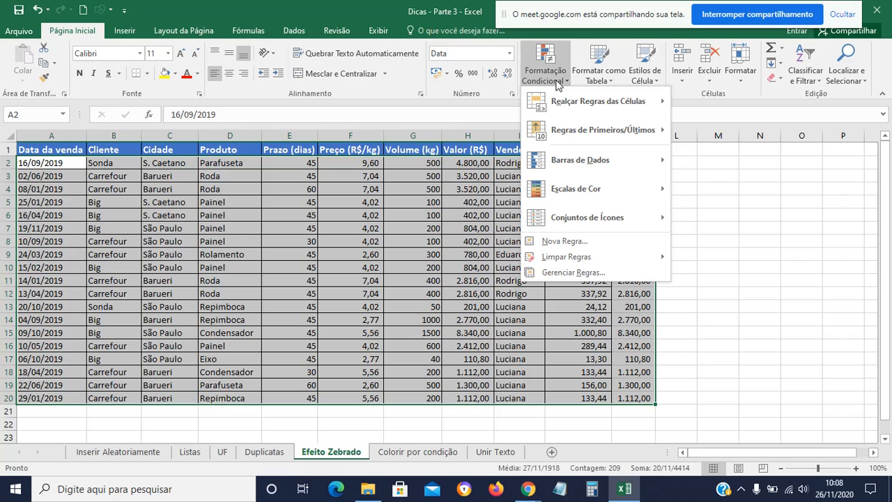
left_click(604, 83)
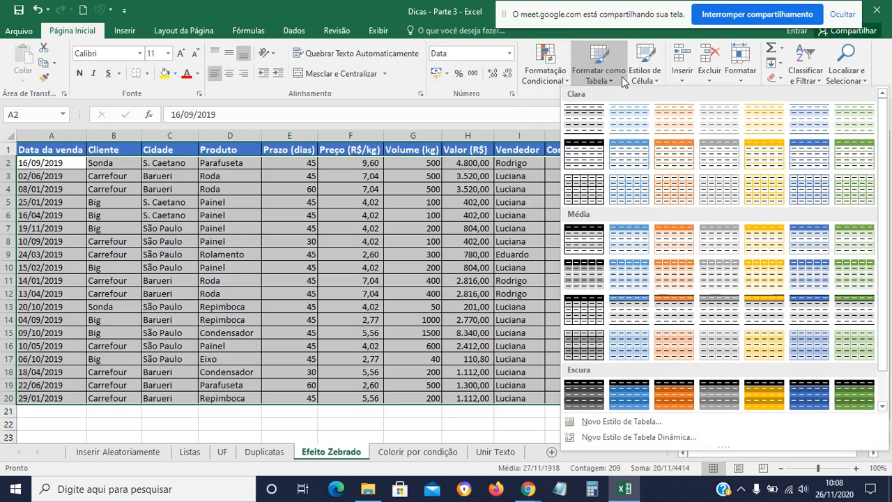
left_click(537, 84)
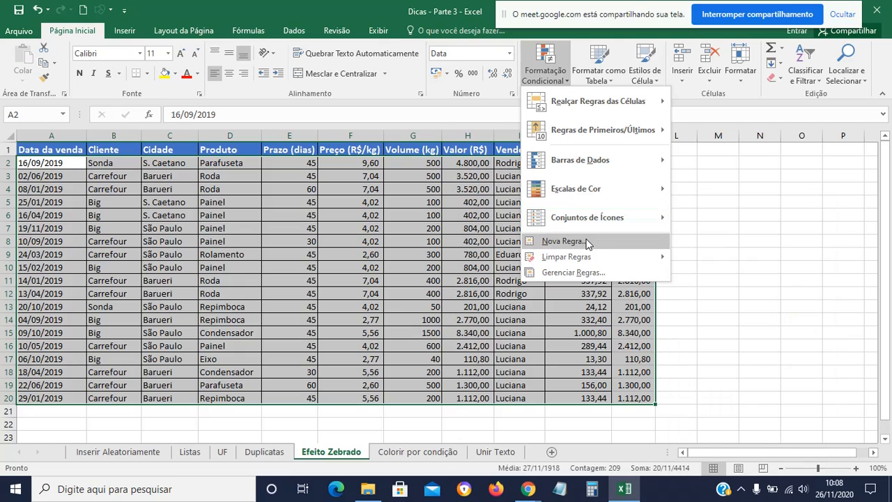
left_click(563, 241)
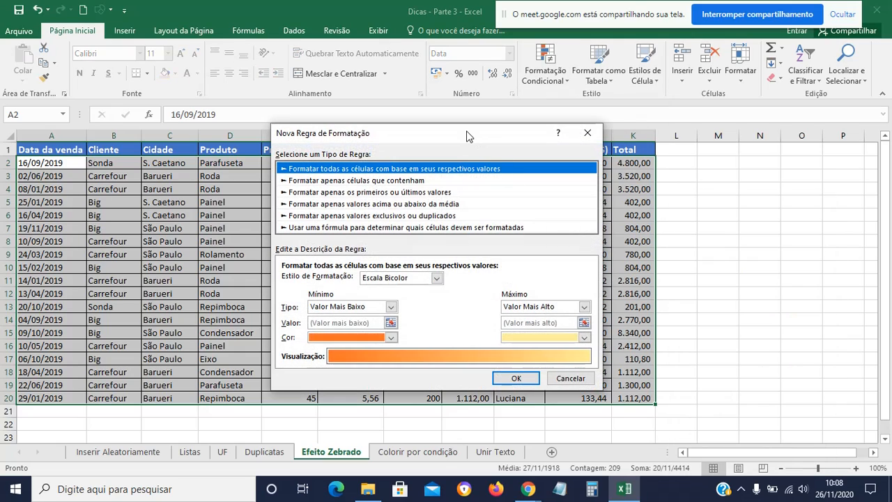
left_click_drag(466, 135, 506, 90)
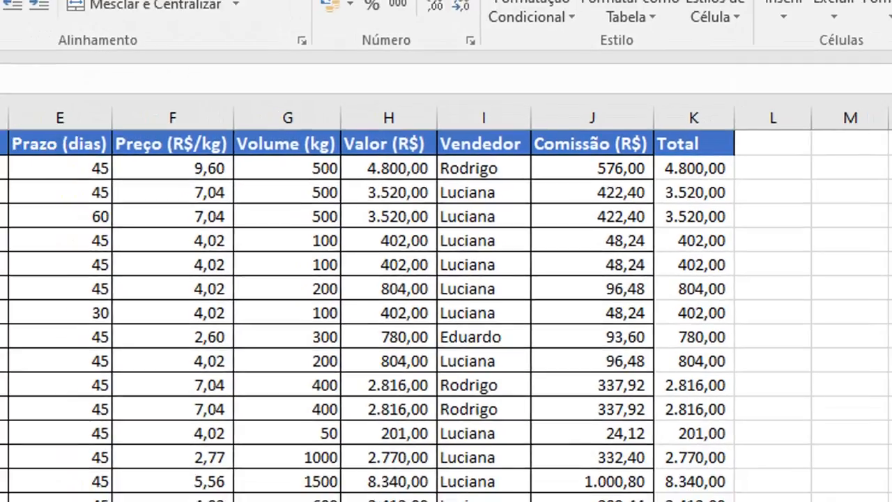
Open the Windows Magnifier (Lupa) and set its magnification to 200%, keeping the sales data selected.
left_click(193, 496)
type("lupa")
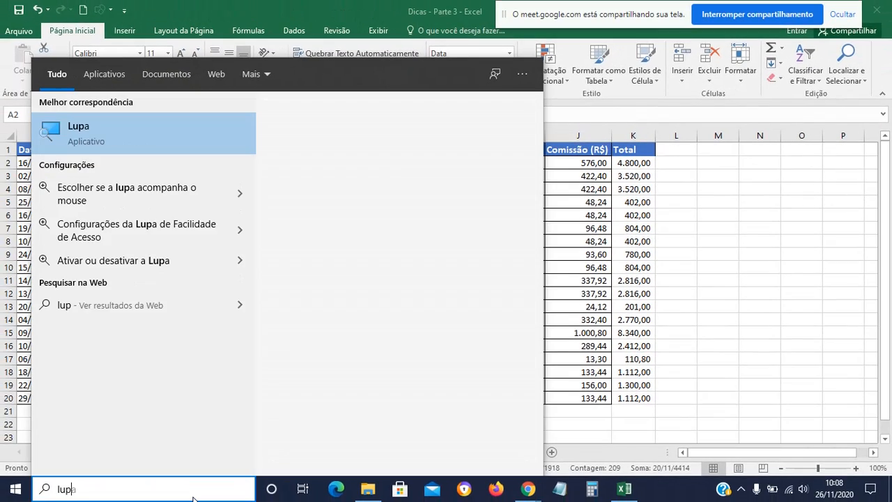
left_click(142, 129)
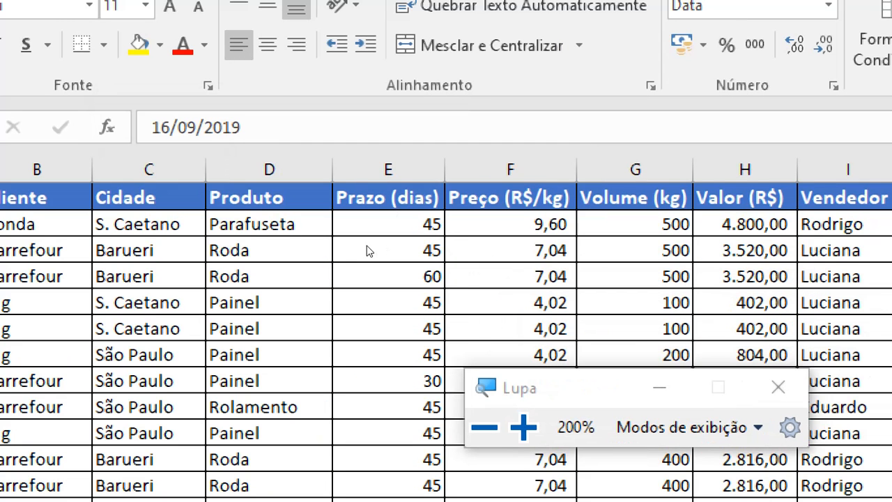
key("super+minus")
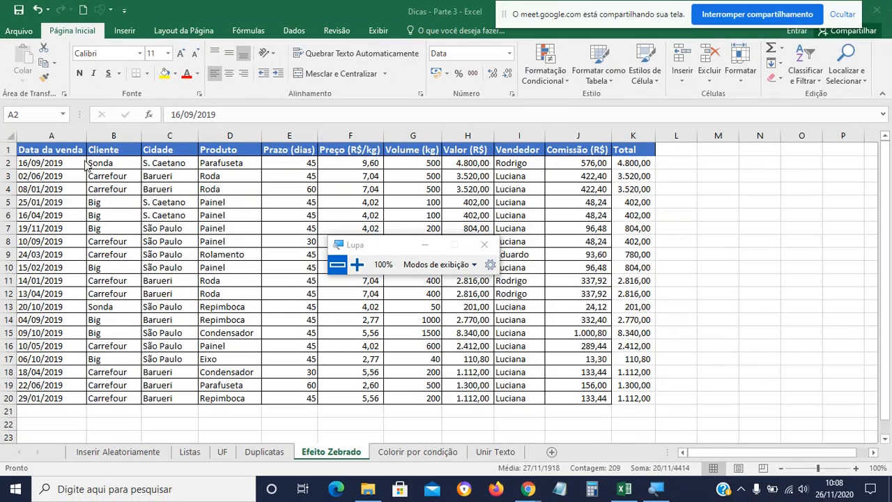
key("ctrl+a")
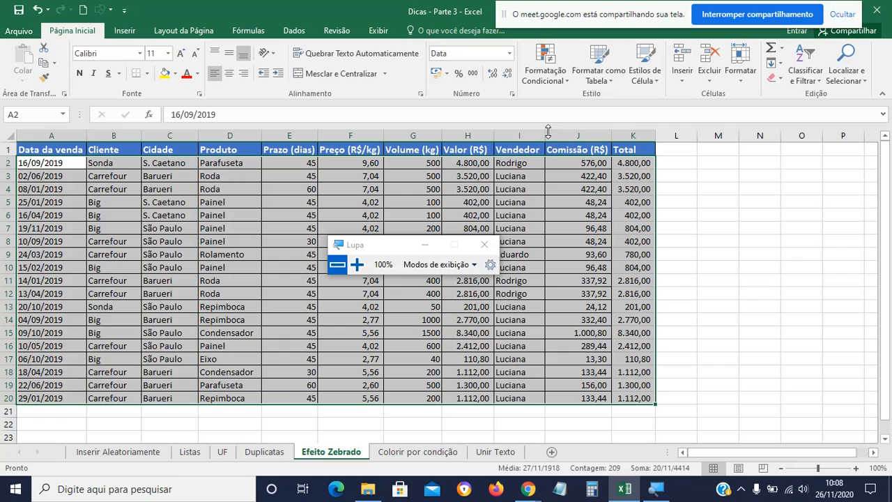
left_click(357, 264)
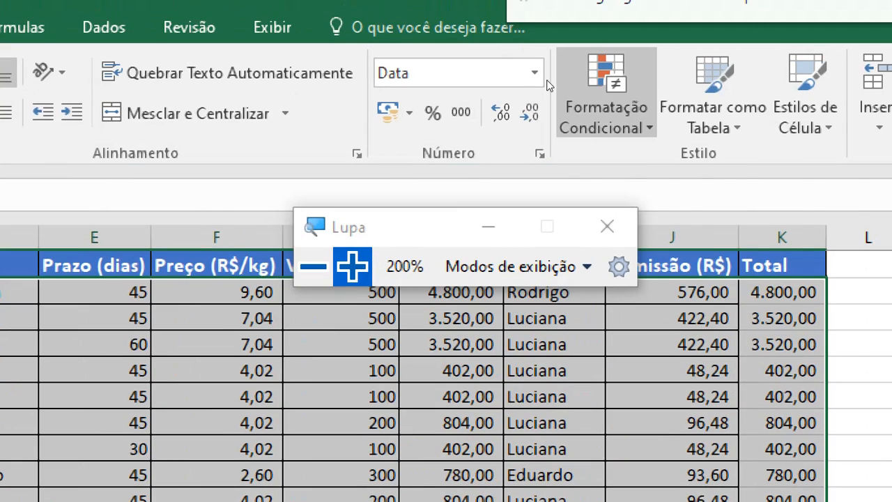
Start a new conditional formatting rule that uses a formula to determine which cells to format, keeping the Magnifier clear of the rule types.
left_click(603, 104)
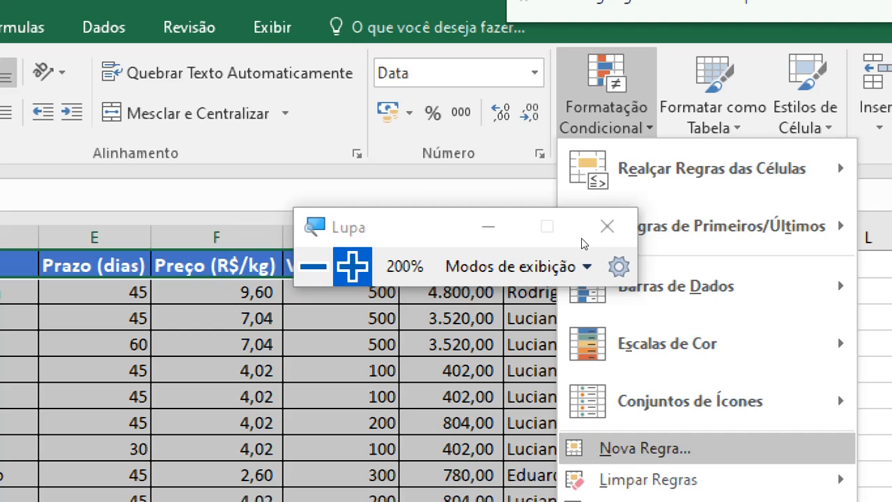
left_click(627, 448)
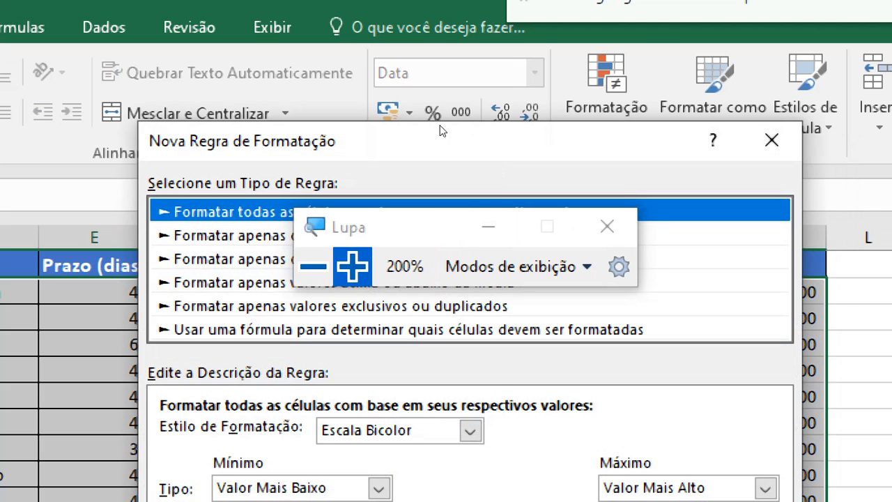
left_click_drag(513, 234, 369, 26)
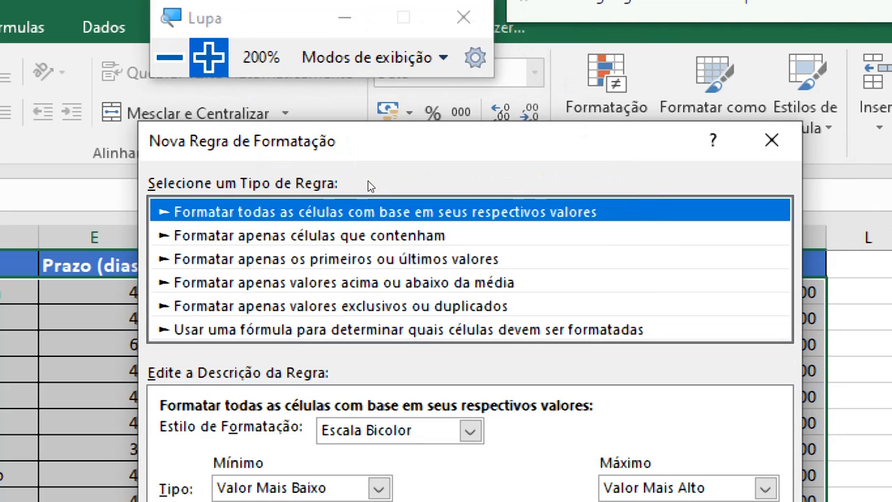
key("End")
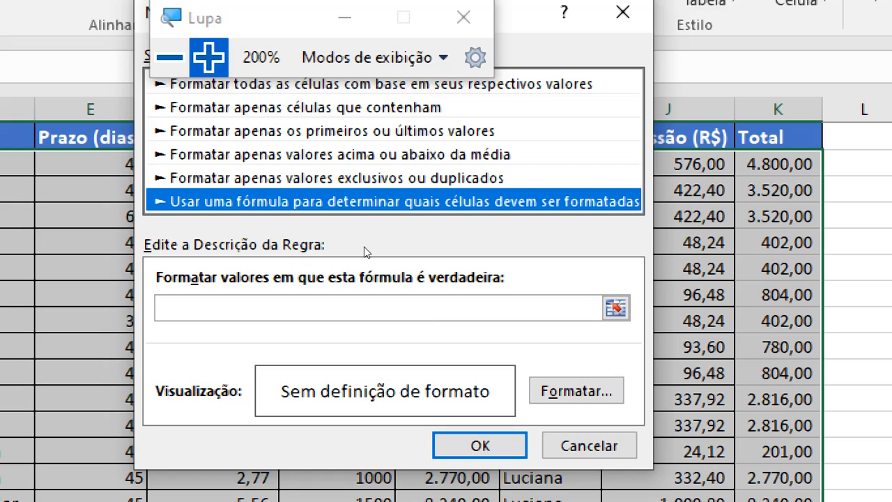
key("Tab")
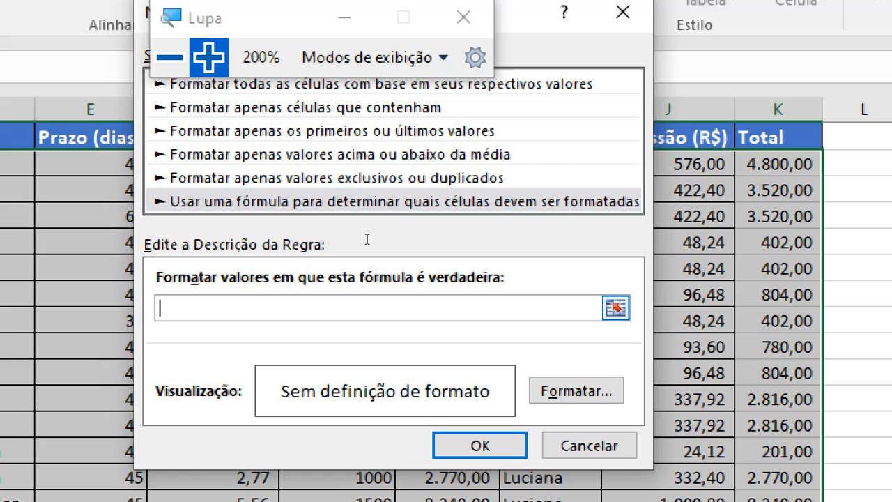
Enter =par(lin())=lin() as the rule's formula so that it targets the even-numbered rows.
type("=par(")
type("linn")
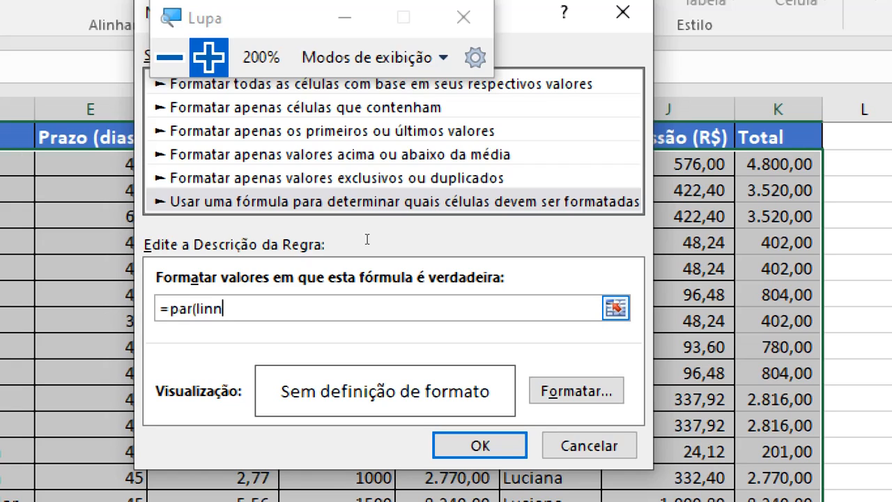
key("BackSpace")
type("()")
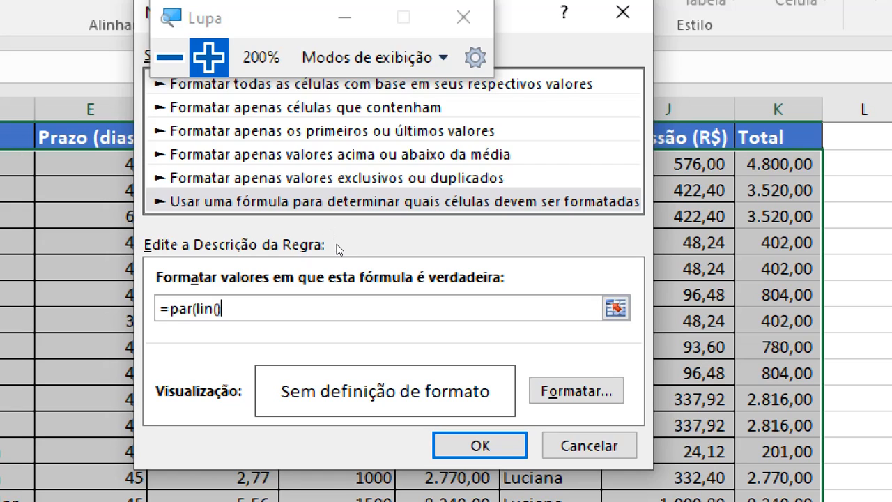
type(")")
type("=lin()")
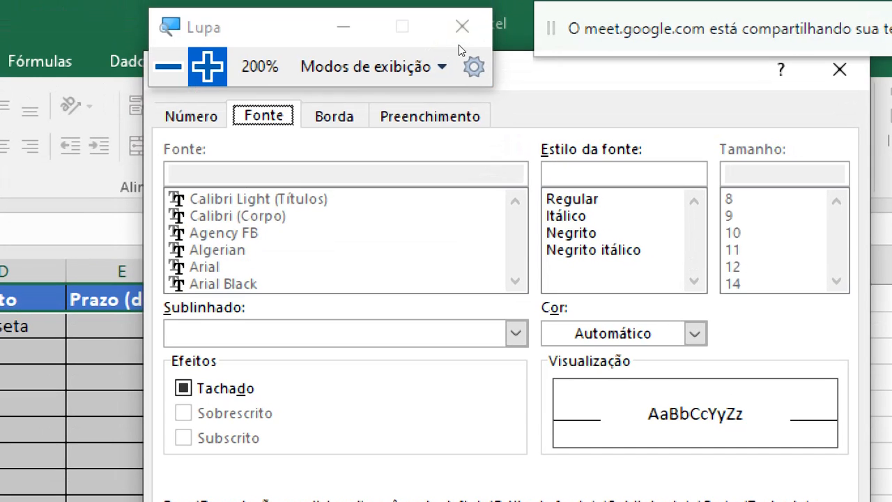
Give the even-row rule the lightest gold fill from the theme colours and apply it to the sales data.
left_click(418, 116)
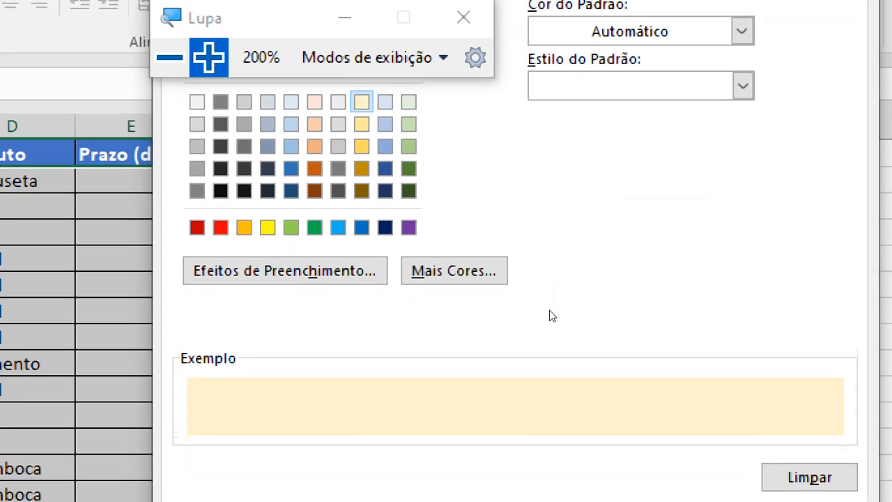
key("Return")
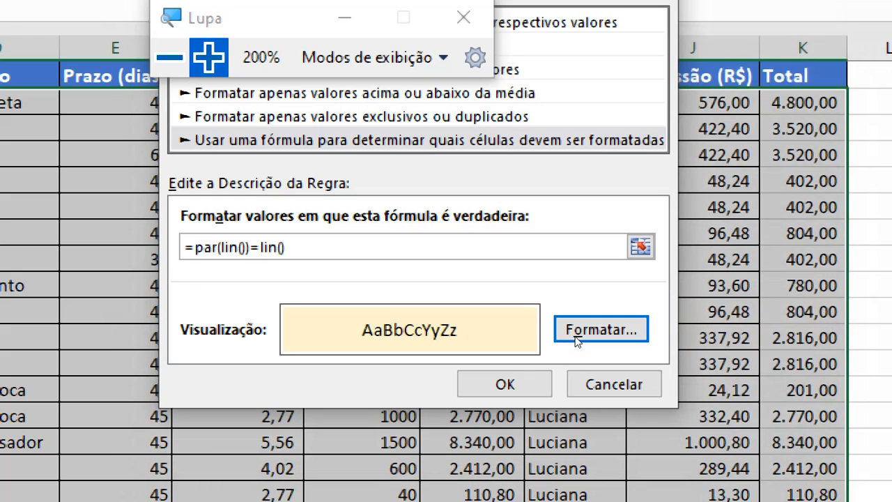
left_click(505, 383)
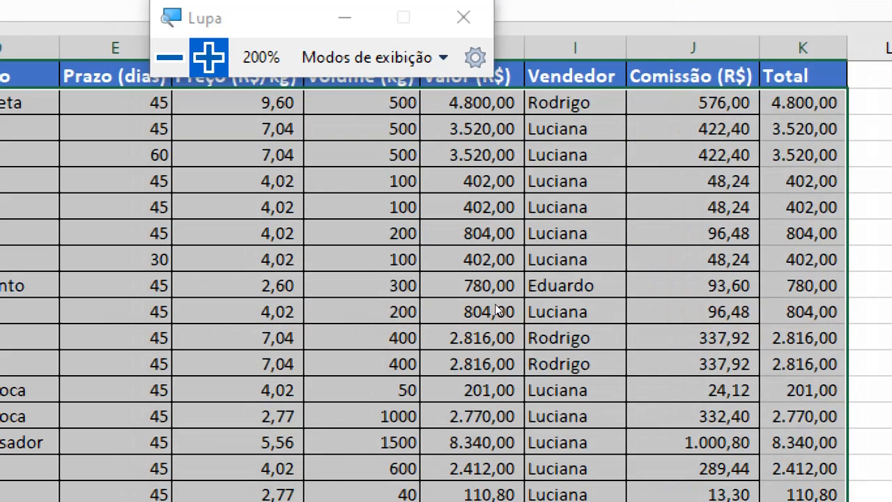
Examine the banding of the sales rows at 100% and 200% magnification, comparing the fills with the row numbers from row 6 to row 9.
left_click(463, 207)
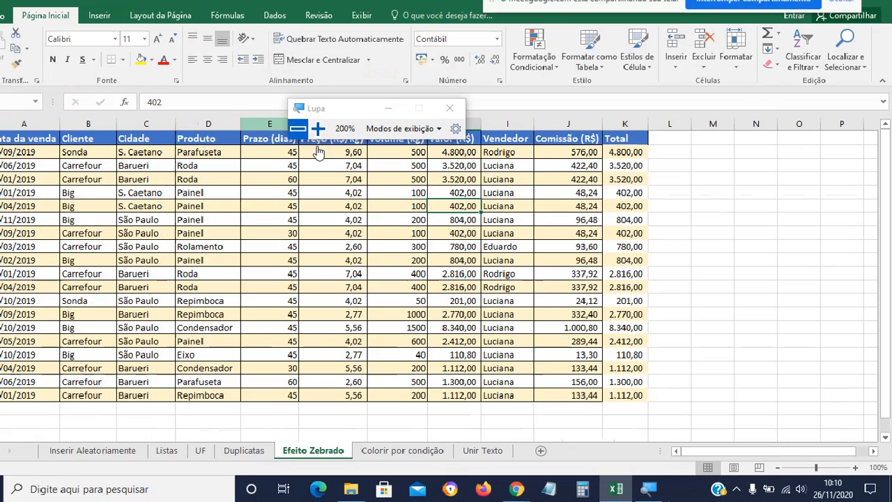
key("super+minus")
left_click(308, 291)
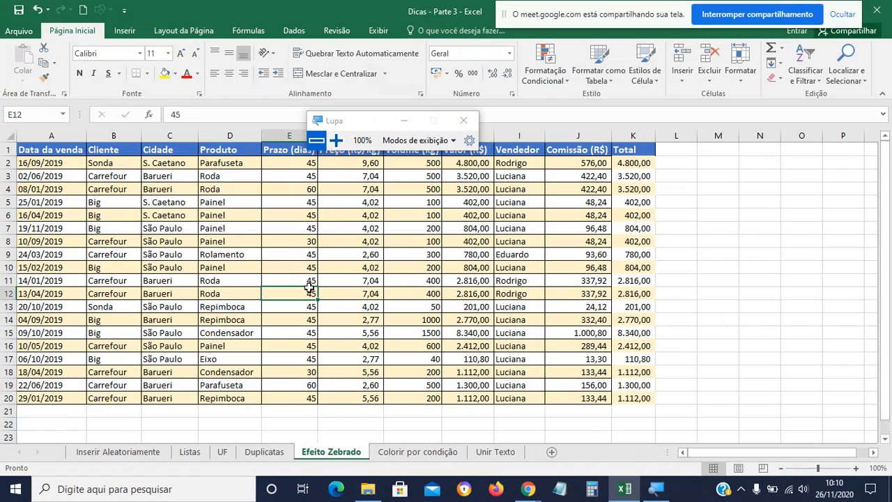
left_click_drag(75, 165, 306, 178)
left_click(286, 214)
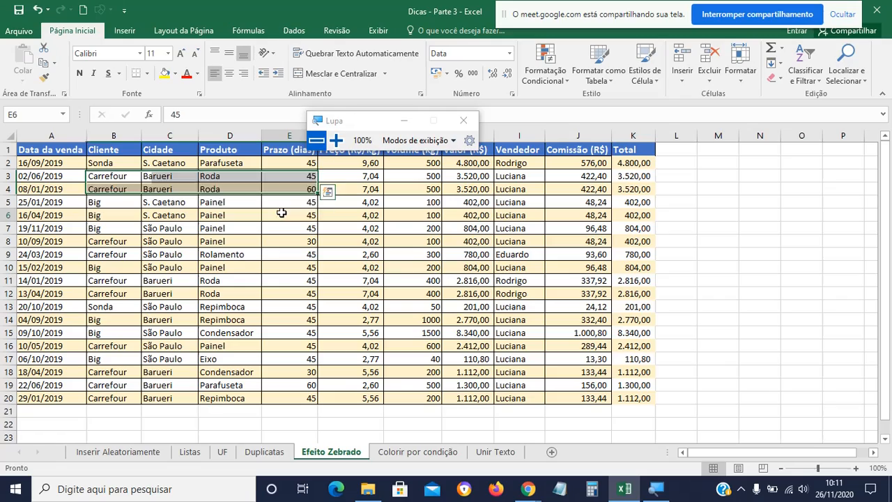
left_click(336, 142)
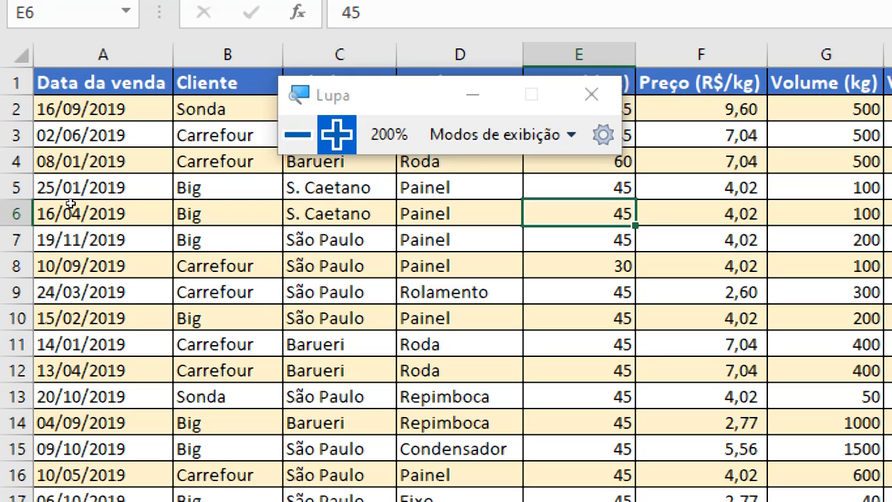
key("Home")
key("Down")
key("Down")
key("Down")
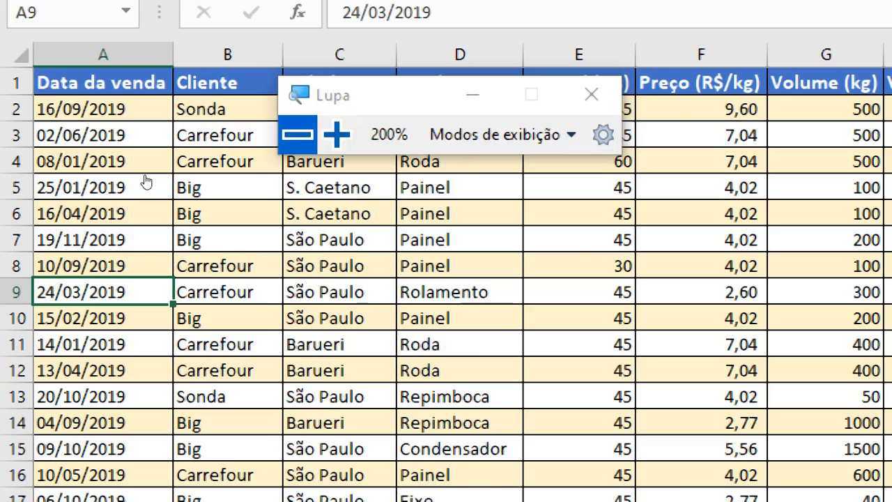
Select the sales data A2:K20 at 100% magnification, open its conditional formatting rules manager, and magnify it to 200%.
key("super+minus")
left_click(75, 159)
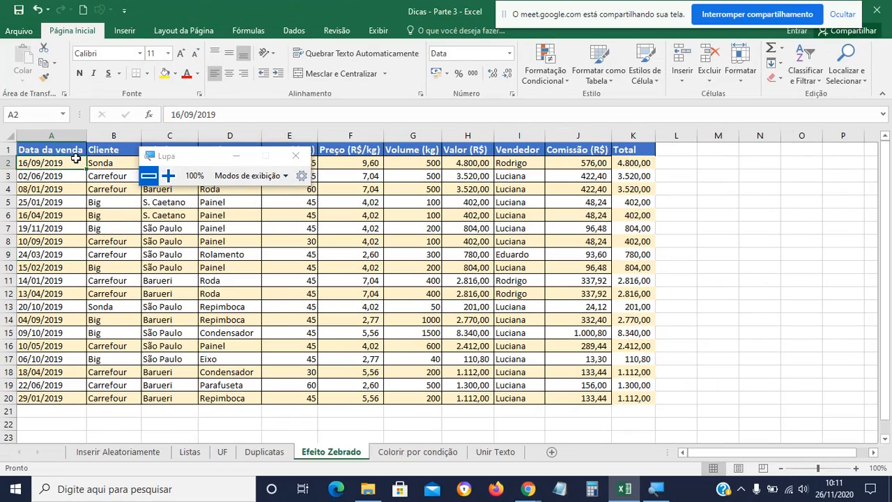
left_click_drag(76, 158, 618, 400)
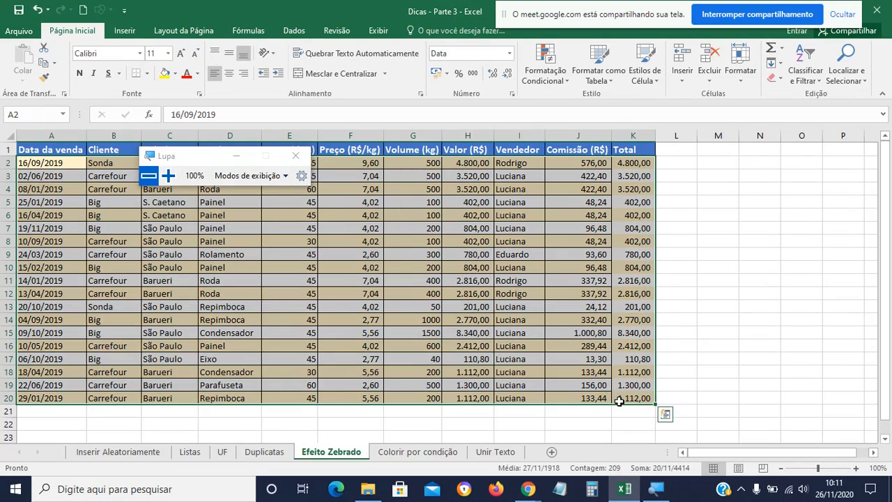
left_click(553, 77)
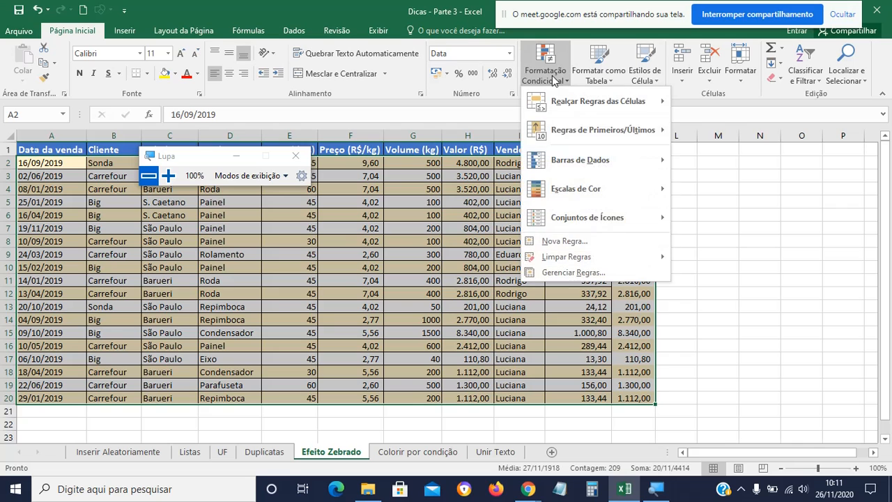
left_click(578, 279)
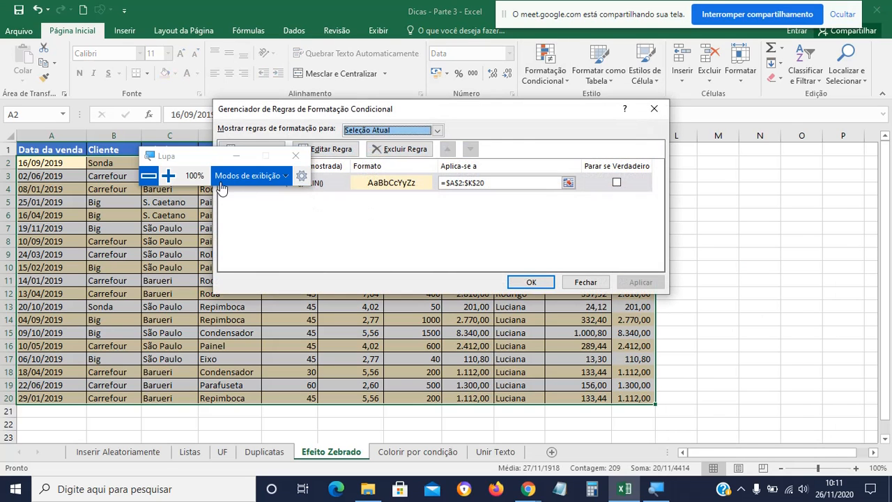
left_click(167, 175)
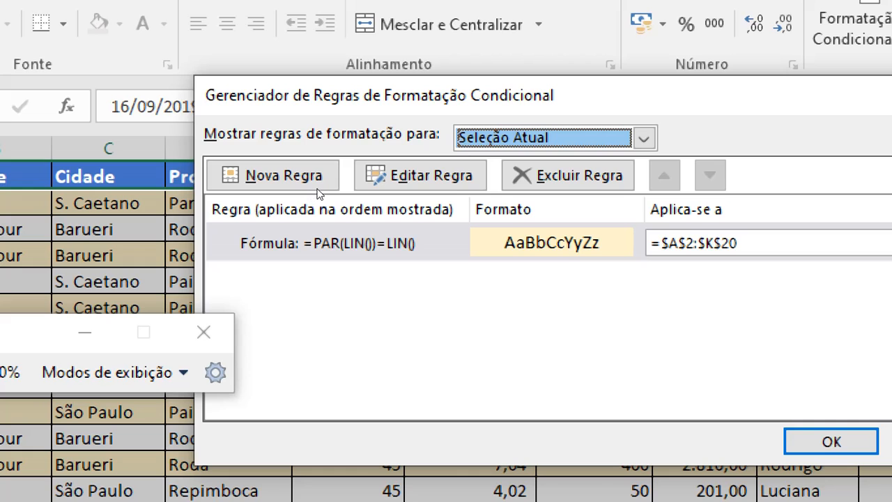
Add a second formula-based rule for the odd-numbered rows with the formula =ímpar(lin())=lin().
left_click(268, 165)
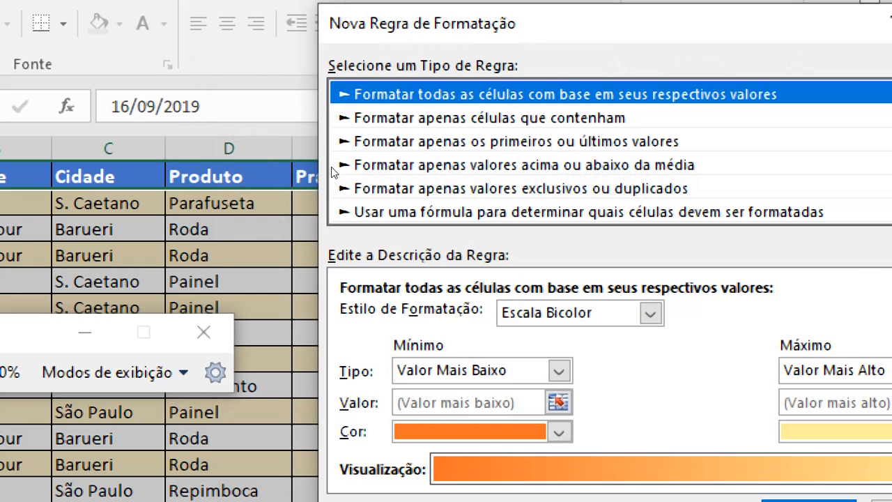
left_click(332, 212)
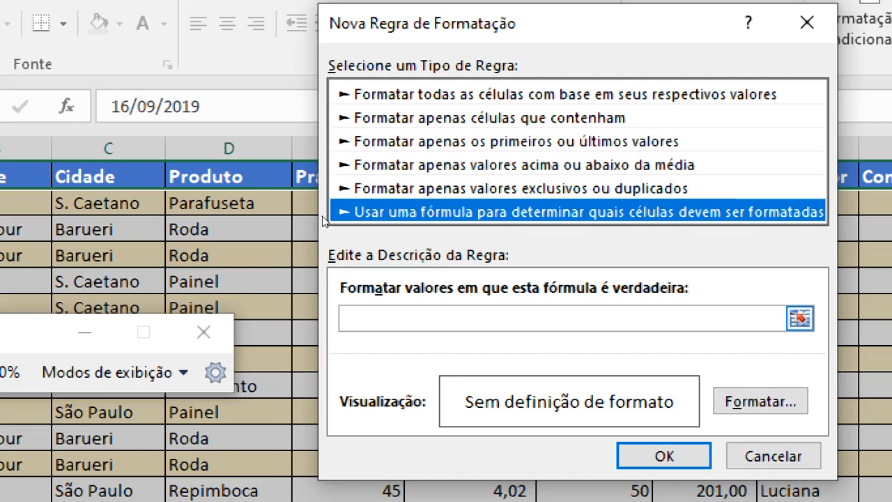
key("Tab")
type("=")
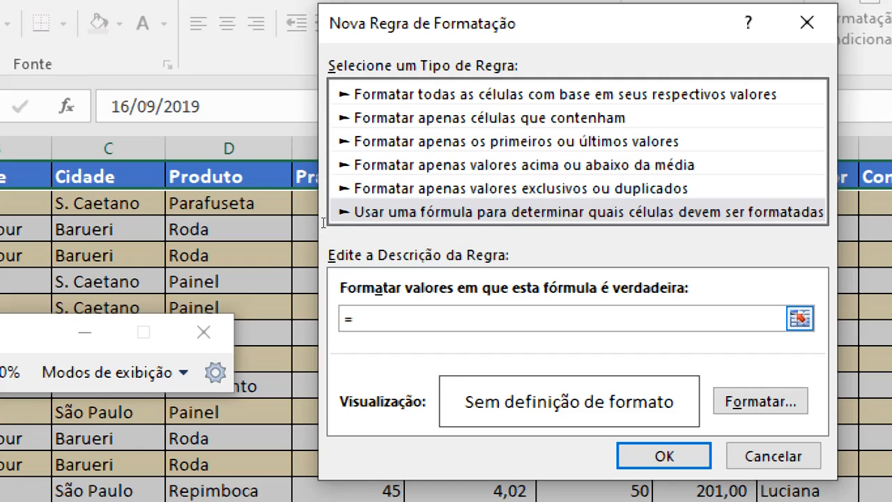
type("imp")
type("ar")
type("(")
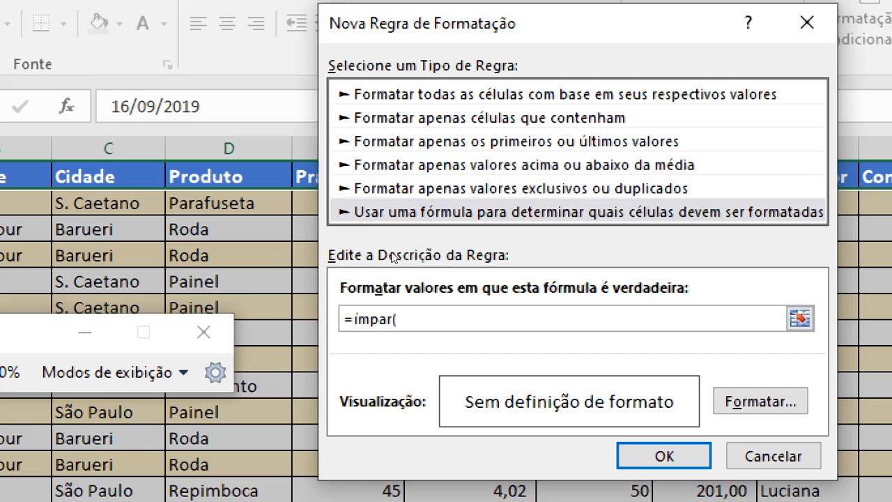
type("lin())=lin")
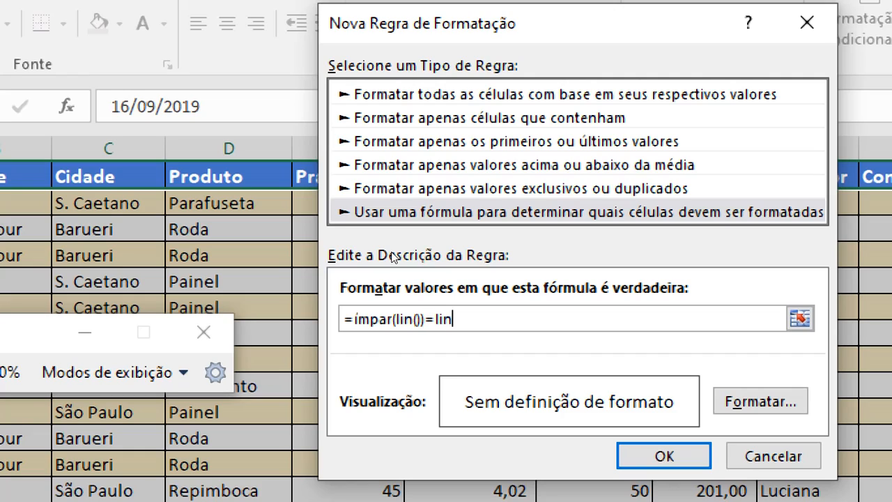
type("9")
key("BackSpace")
type("()")
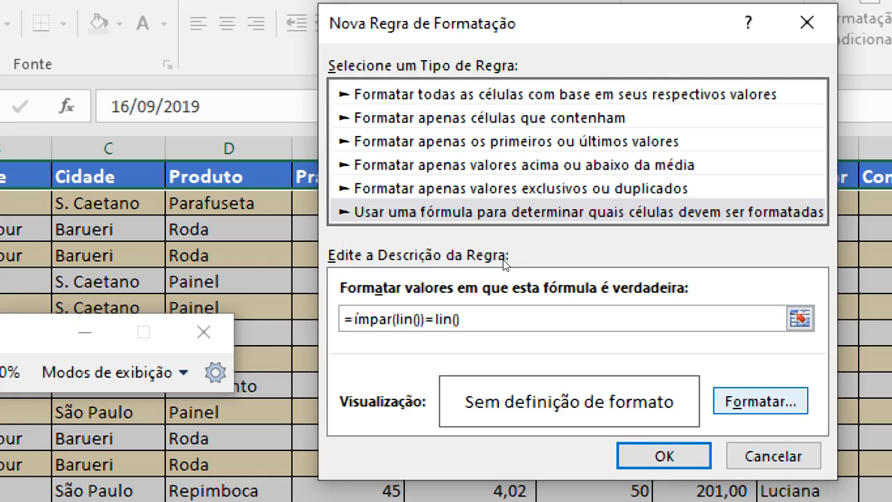
Give the odd-row rule the lightest blue fill from the theme colours and add it to the rules list.
left_click(761, 401)
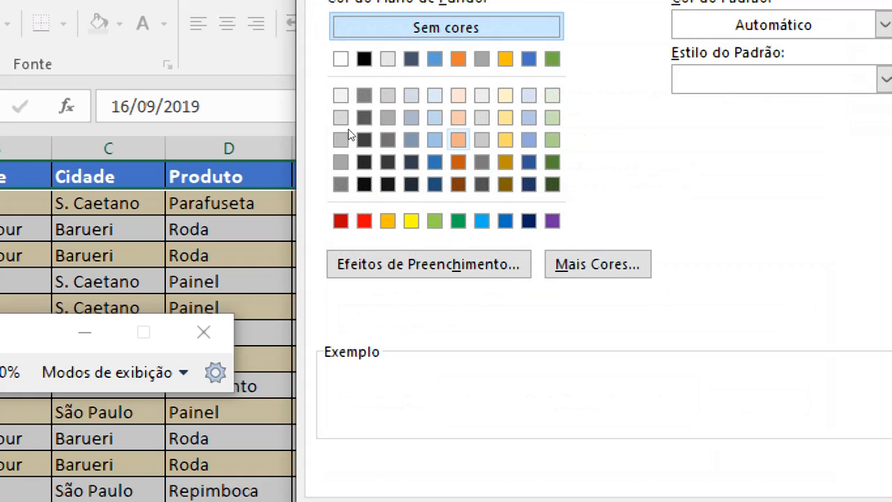
left_click(434, 117)
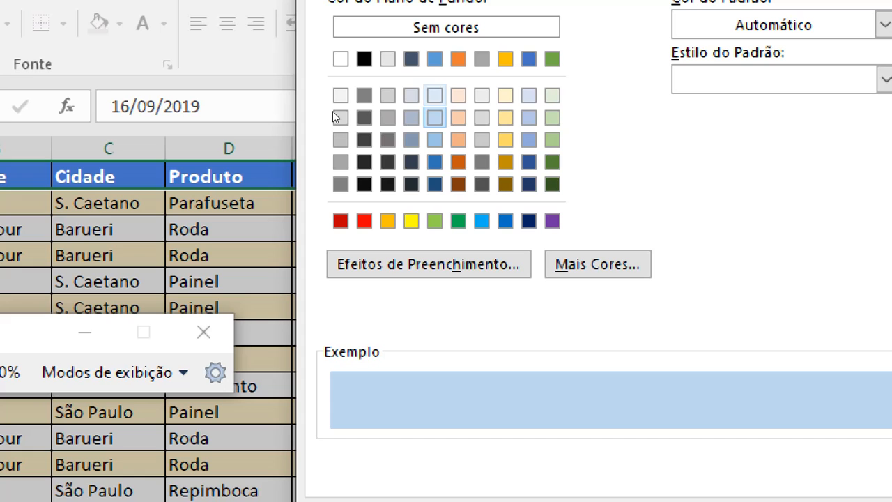
left_click(434, 95)
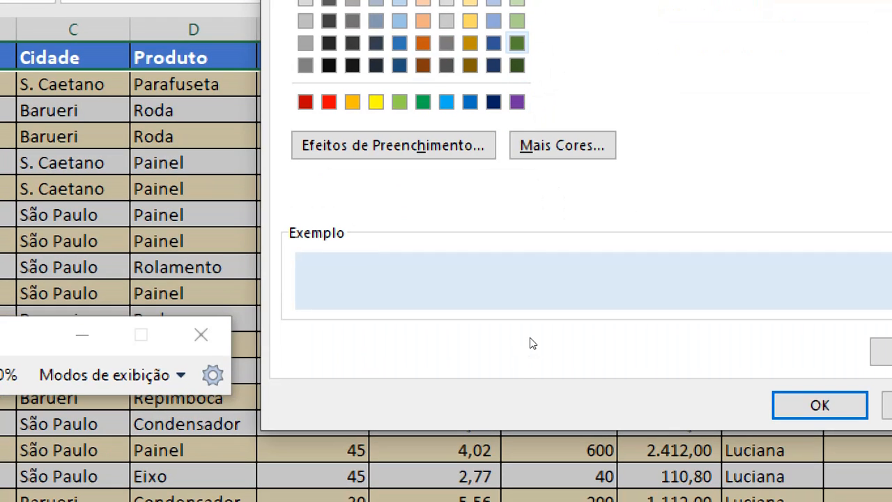
key("Return")
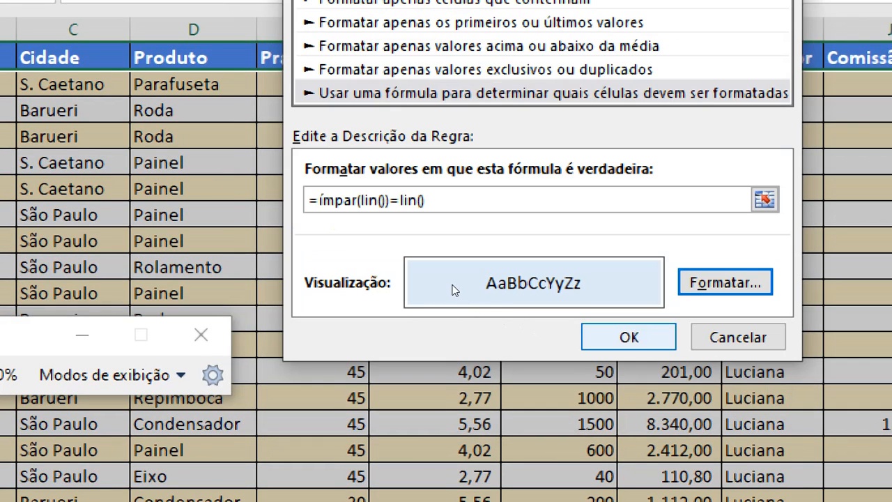
key("Return")
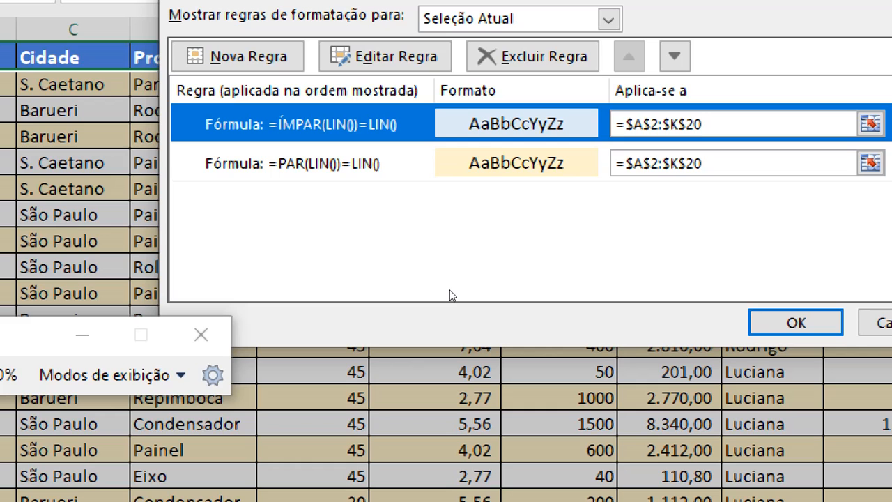
Set the Magnifier back to 100% and move its window clear of the rules manager.
left_click_drag(148, 291, 304, 290)
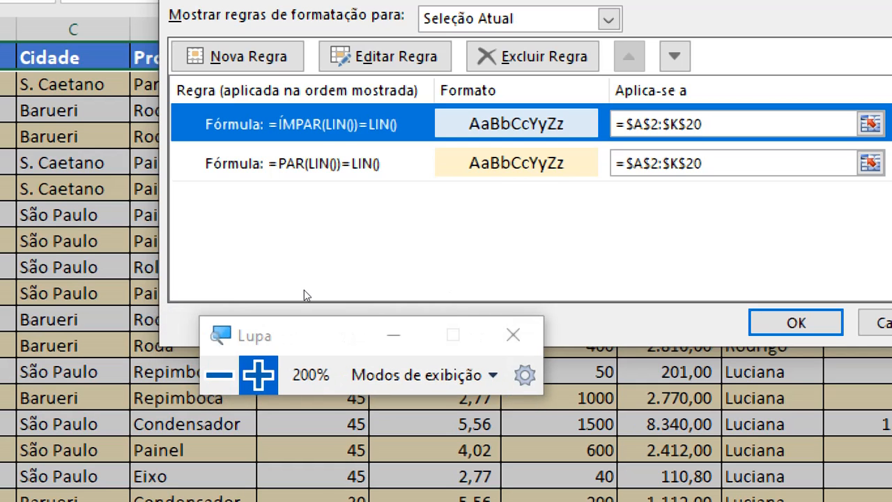
key("super+minus")
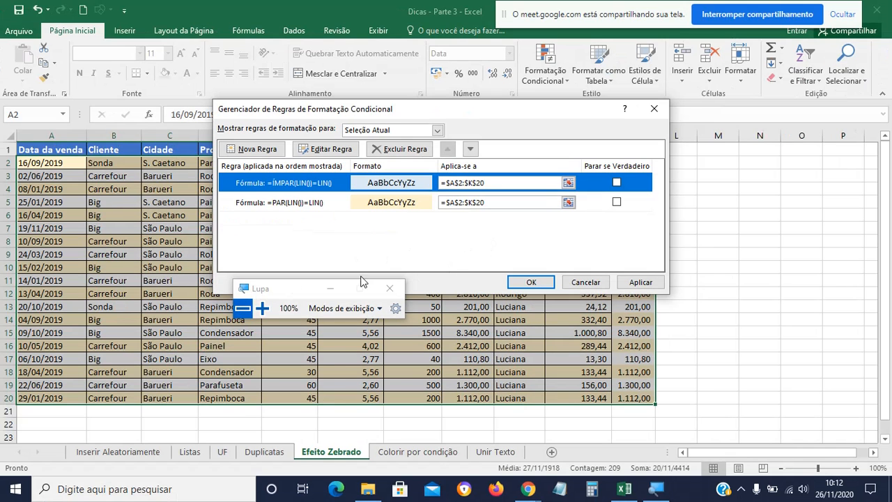
left_click_drag(308, 290, 302, 363)
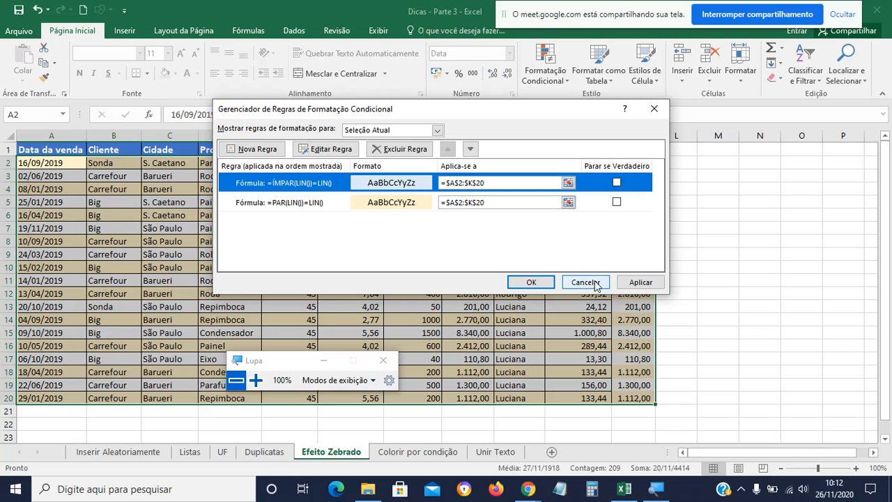
Apply both banding rules, close the rules manager, and move the Magnifier window off the table.
left_click(640, 282)
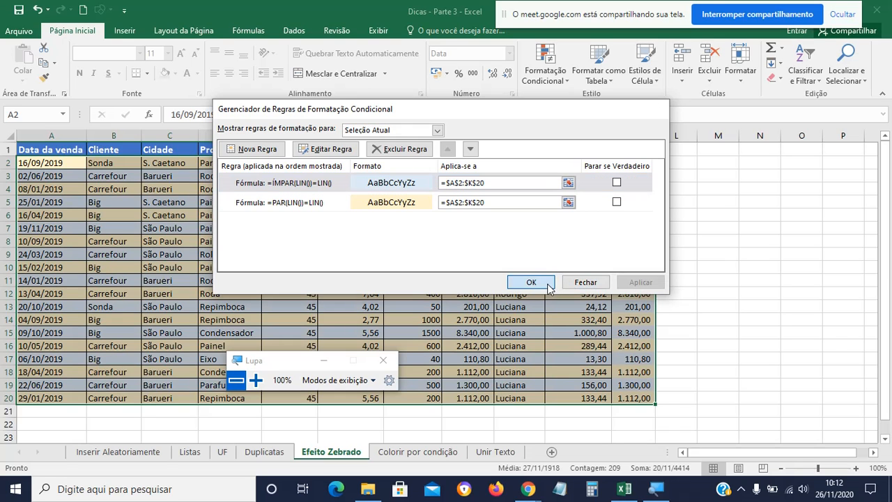
left_click(548, 286)
left_click(675, 318)
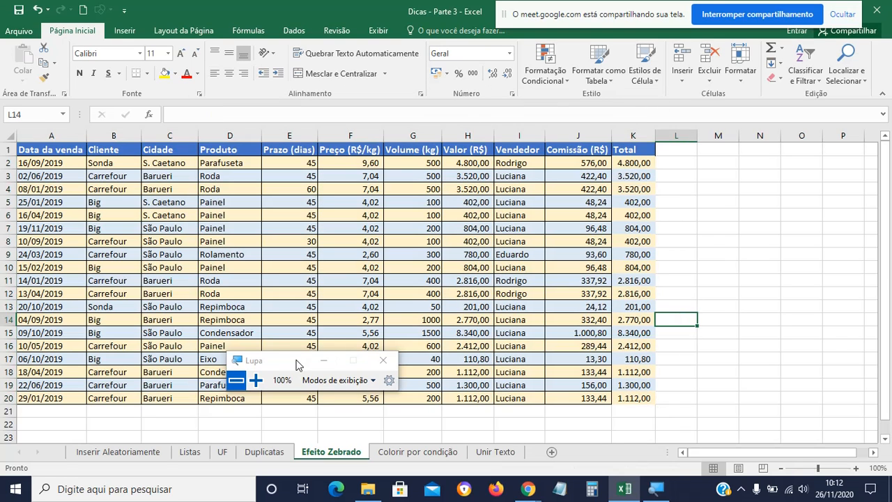
left_click_drag(296, 365, 771, 215)
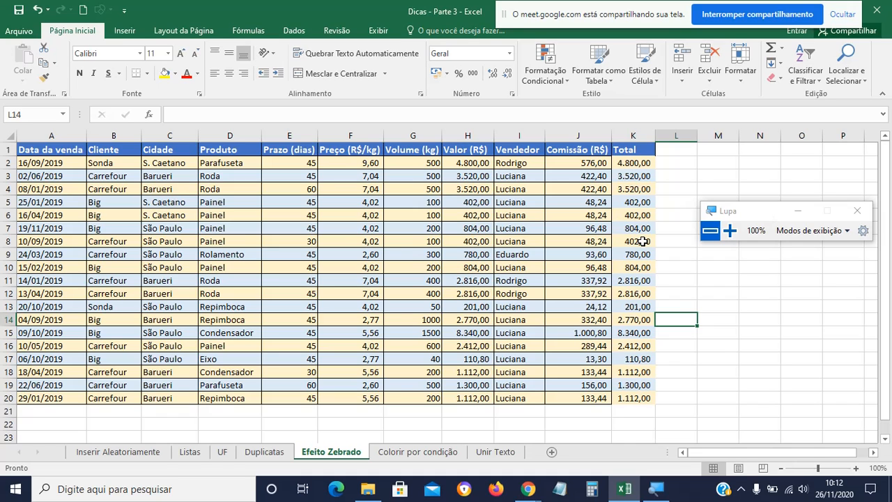
Magnify the screen to 200% and insert a blank row above row 8 of the sales data.
left_click(730, 229)
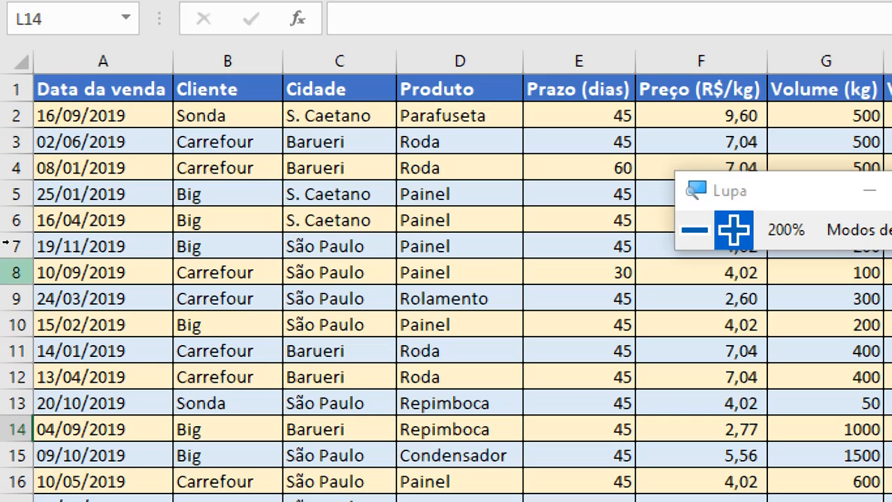
left_click(7, 264)
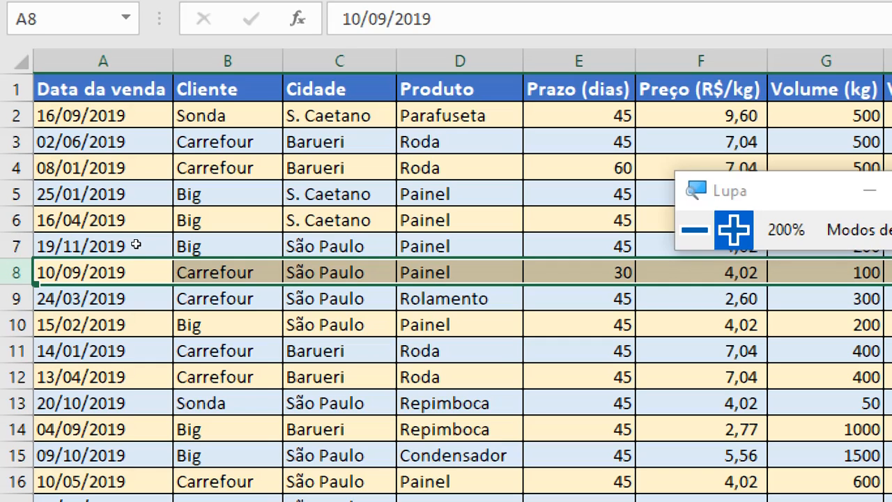
left_click(227, 377)
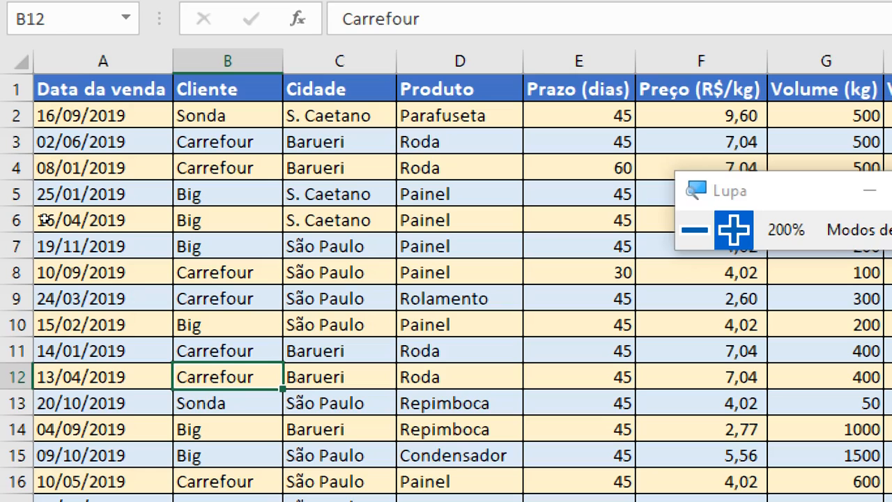
left_click(16, 262)
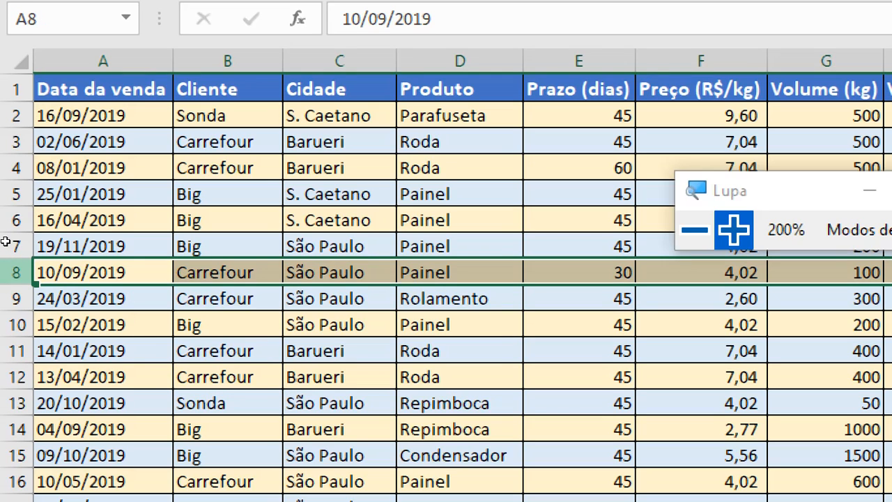
right_click(17, 270)
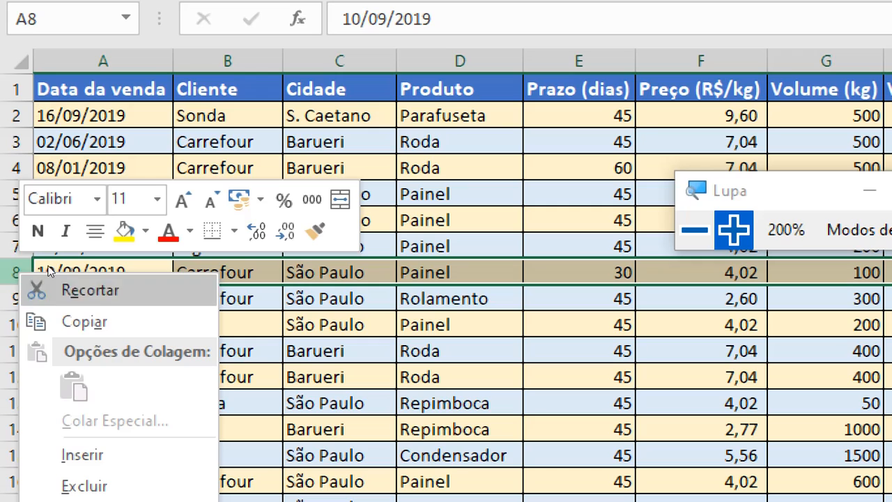
left_click(76, 454)
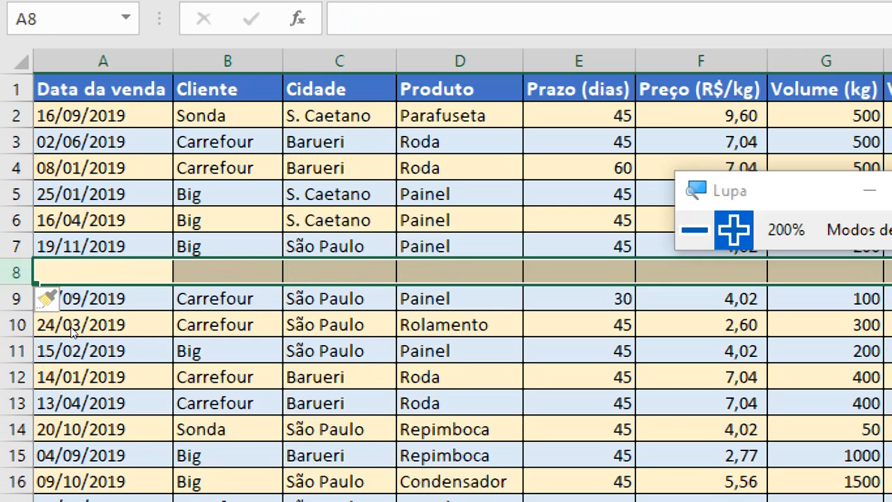
Examine the alternating row colours in and around the inserted blank row 8.
key("ctrl+Up")
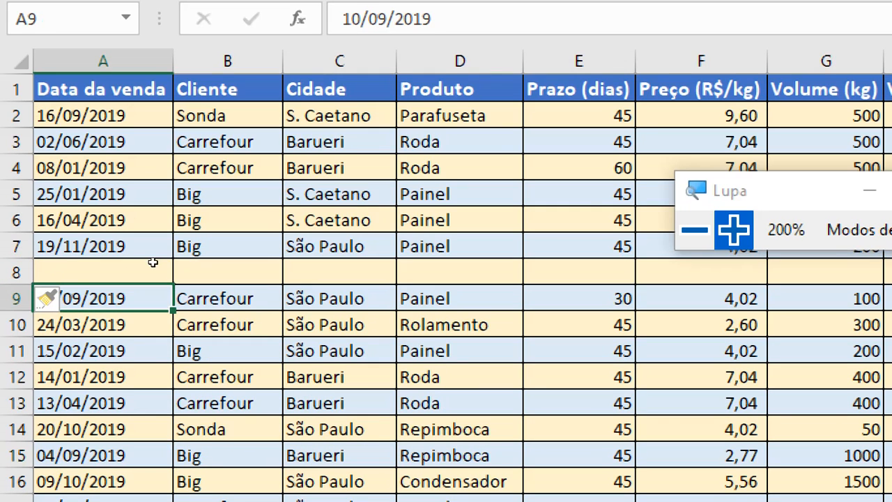
key("Right")
key("Right")
key("Up")
key("Up")
key("Up")
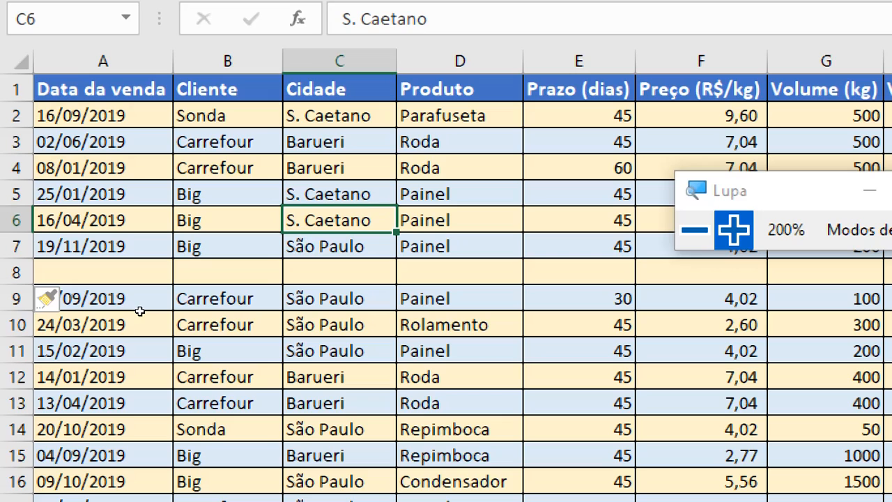
left_click(293, 404)
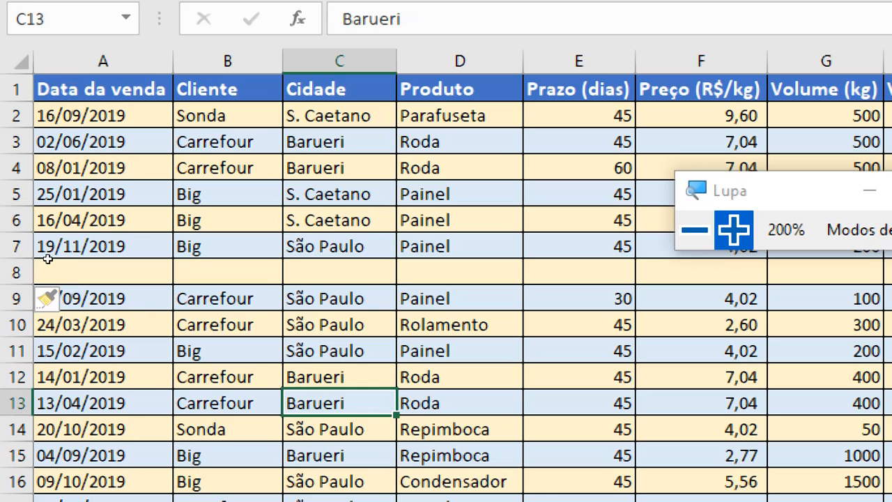
left_click(97, 304)
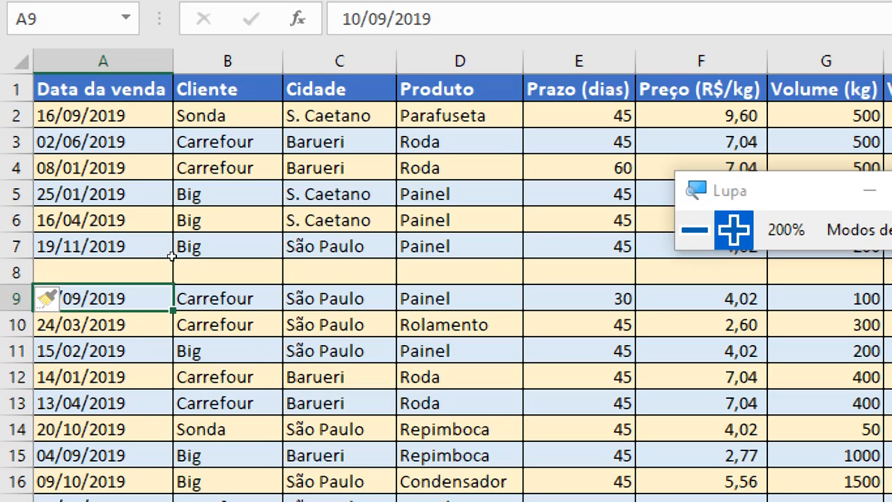
key("Up")
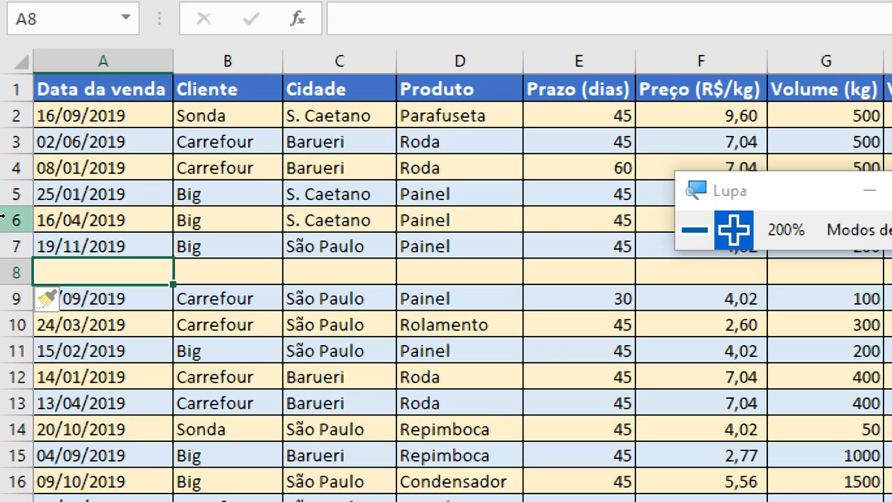
Insert two blank rows above row 6 and check the banding on the new rows.
left_click_drag(4, 219, 3, 243)
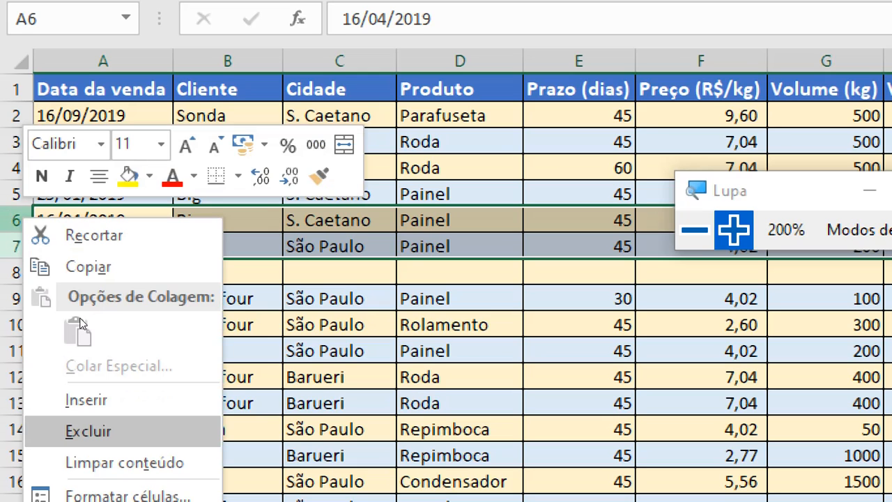
left_click(85, 399)
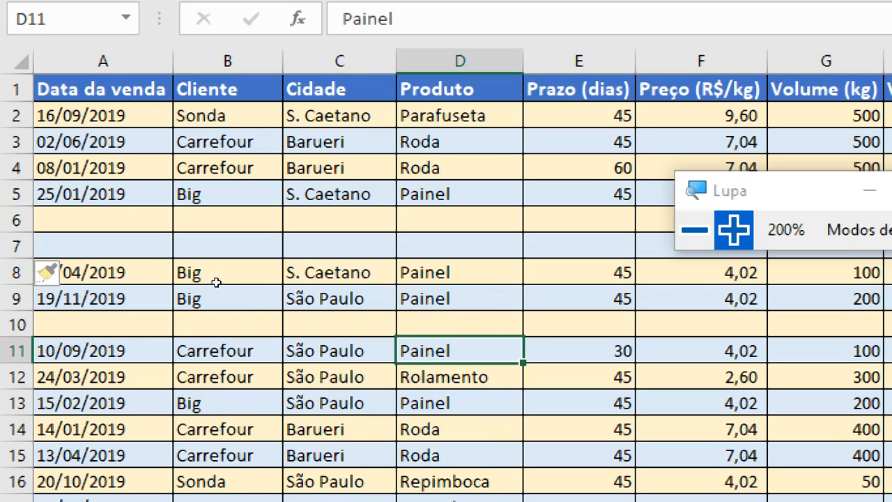
left_click(75, 212)
key("Down")
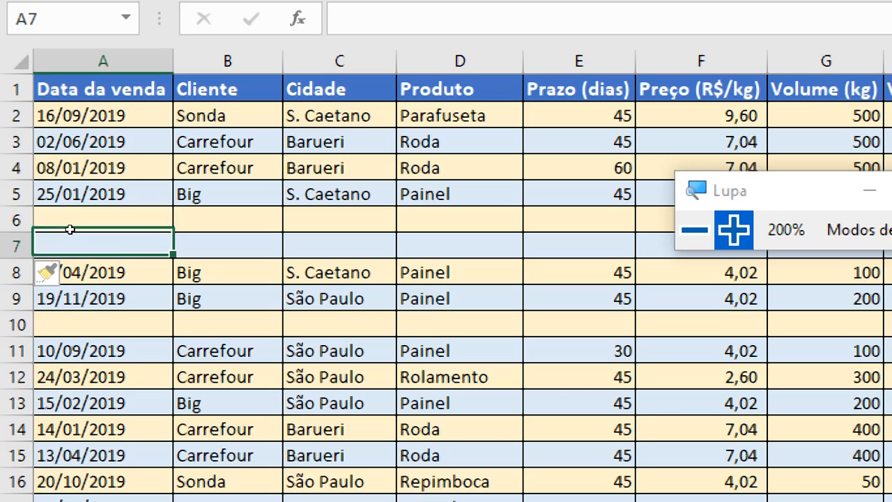
left_click(72, 225)
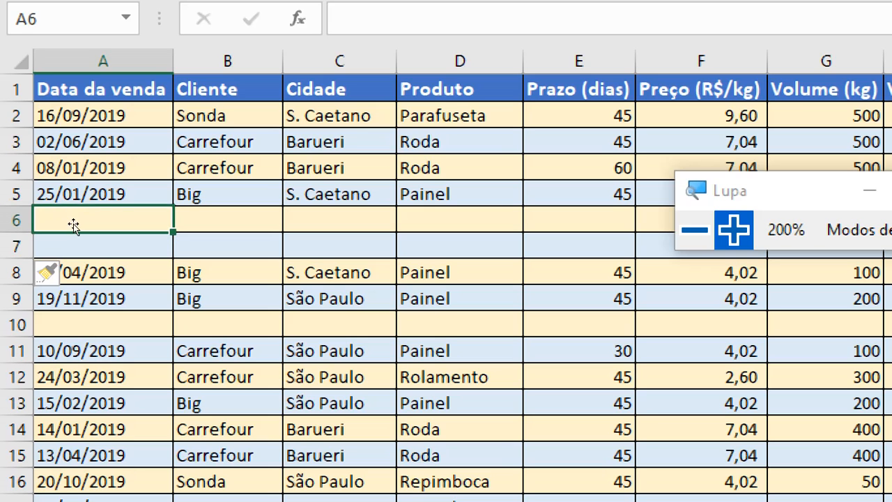
key("Down")
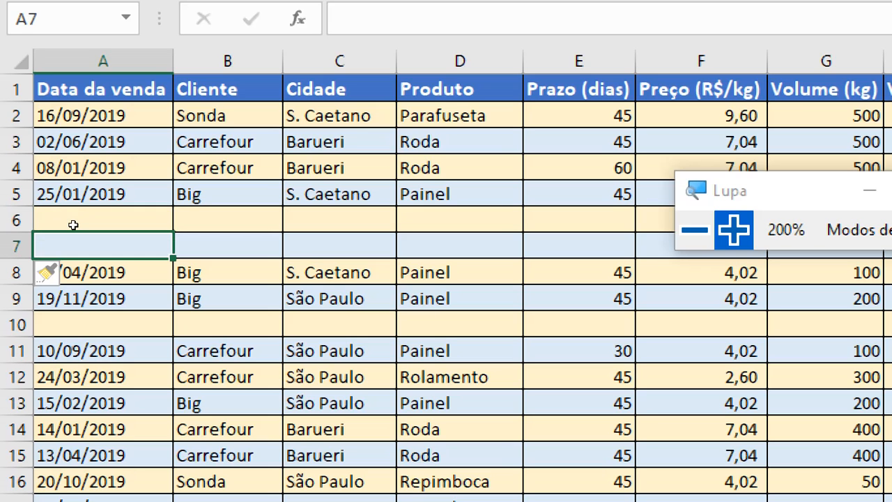
Select the data A2:K23 at 100% magnification and open its conditional formatting rules manager unobstructed at 200%.
left_click(343, 232)
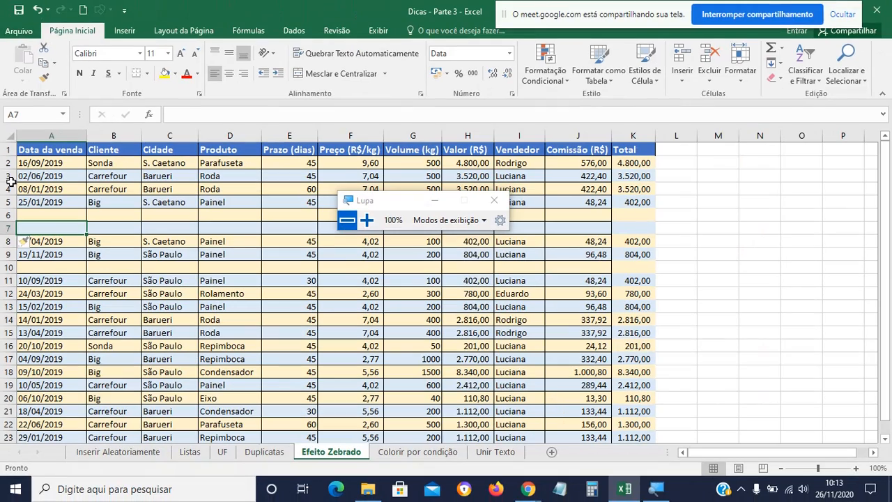
left_click_drag(60, 163, 636, 386)
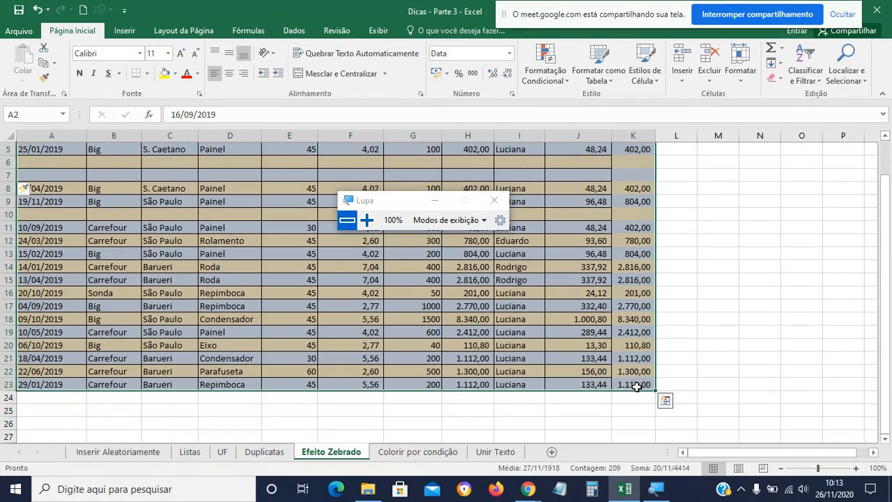
left_click(368, 219)
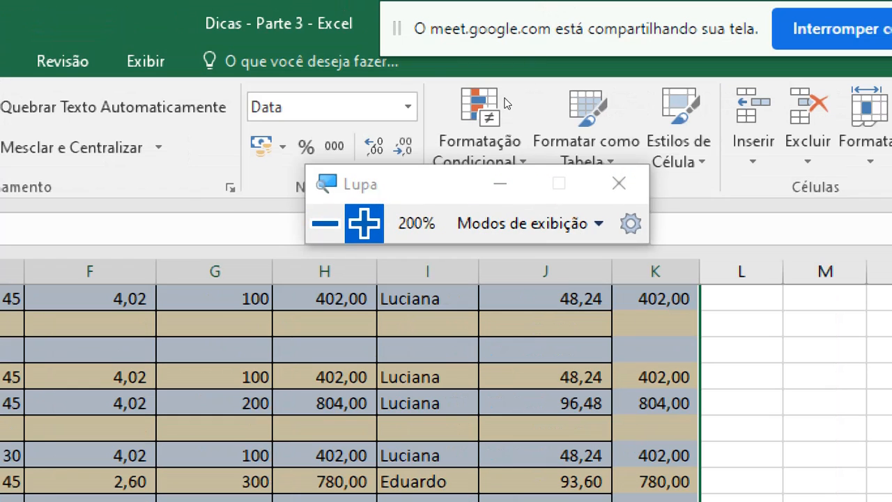
left_click_drag(385, 182, 133, 121)
left_click(479, 125)
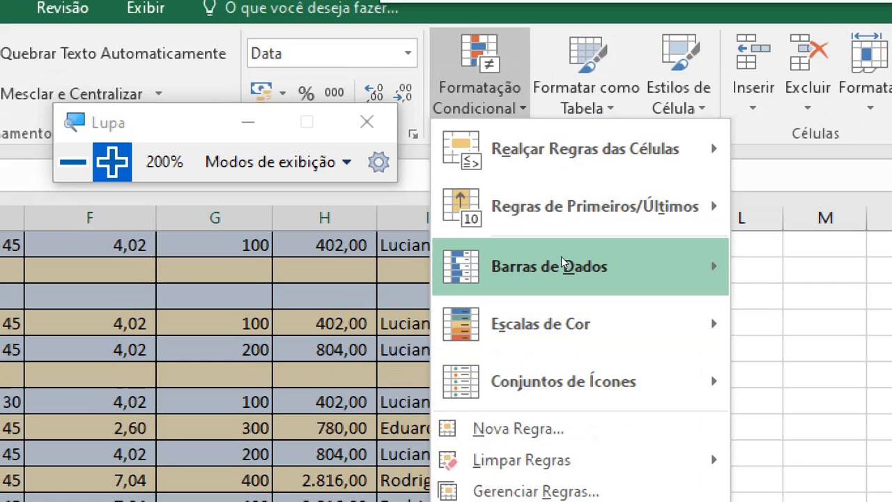
mouse_move(548, 319)
left_click(529, 444)
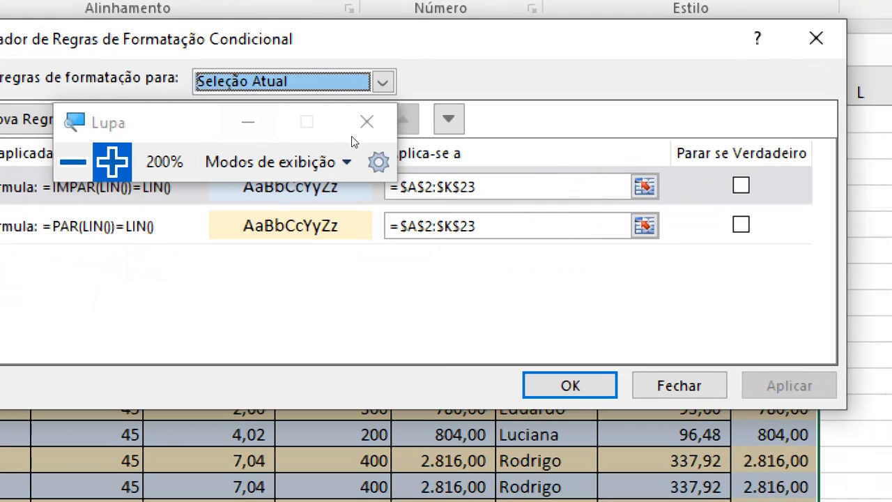
left_click_drag(351, 136, 318, 352)
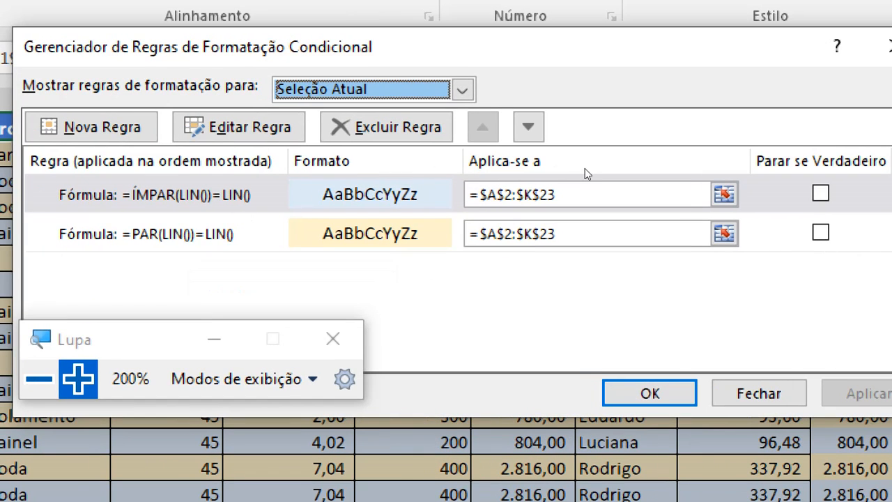
Delete the odd-row rule =ÍMPAR(LIN())=LIN(), apply the change, and close the rules manager.
left_click(276, 182)
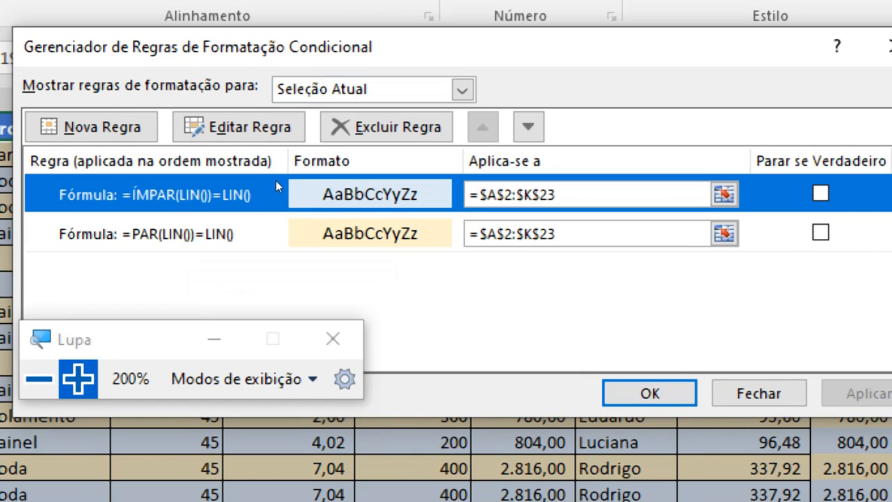
left_click(398, 148)
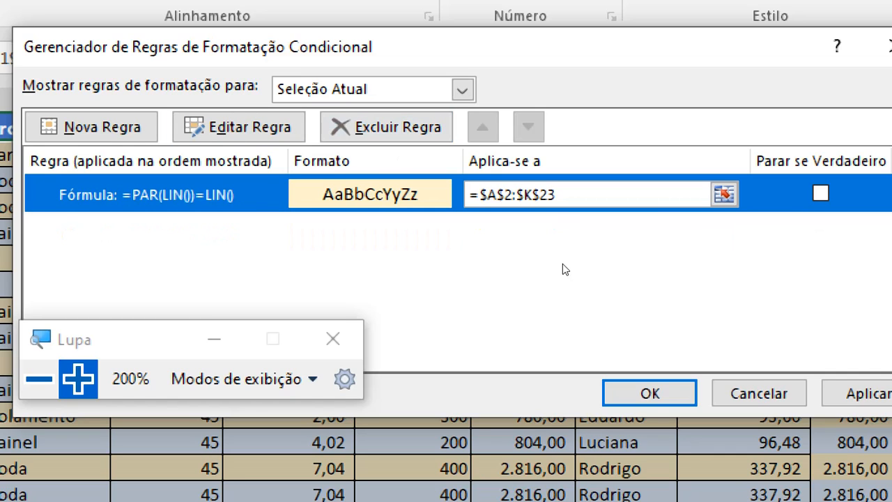
left_click(860, 391)
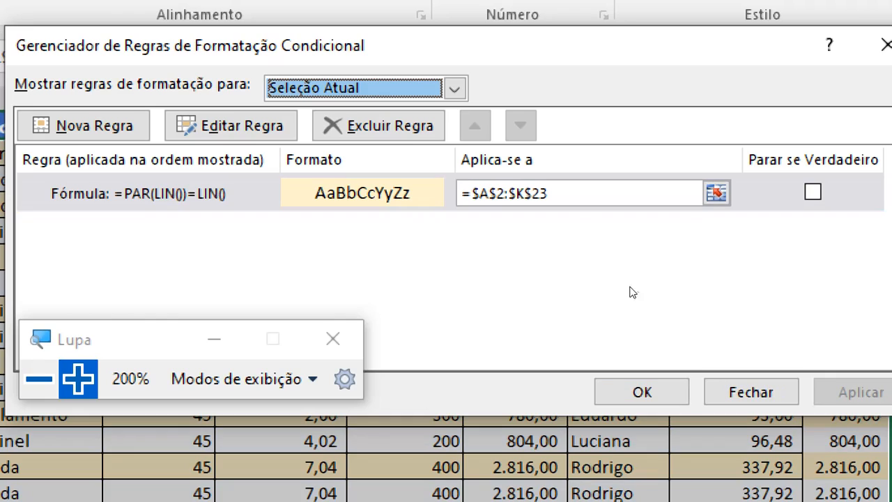
left_click(641, 391)
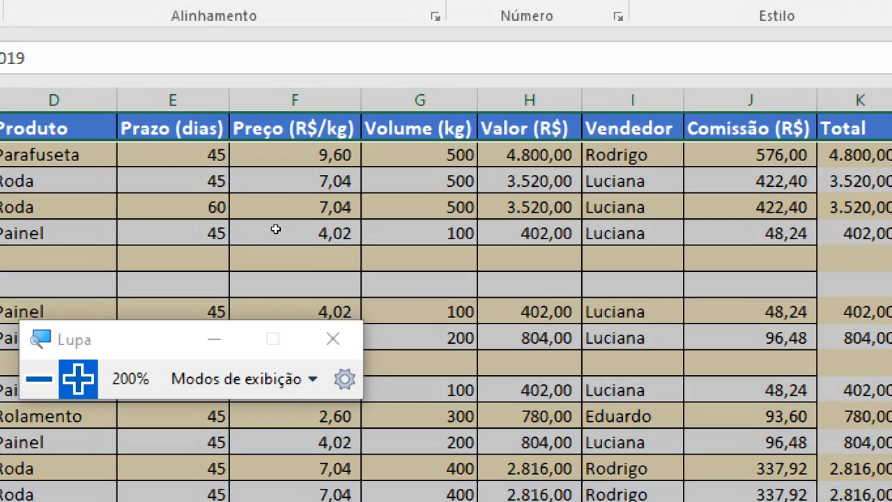
Set the Magnifier back to 100%, deselect the data, and zoom the worksheet to 120%.
key("super+minus")
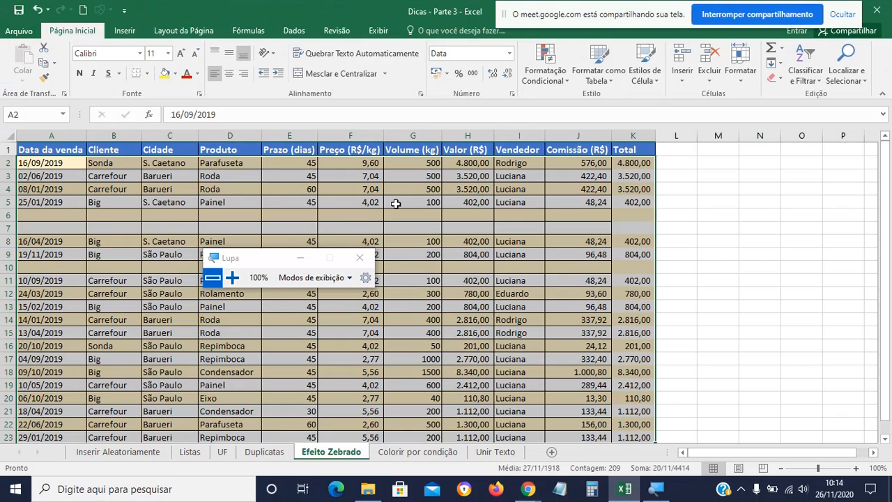
left_click(420, 320)
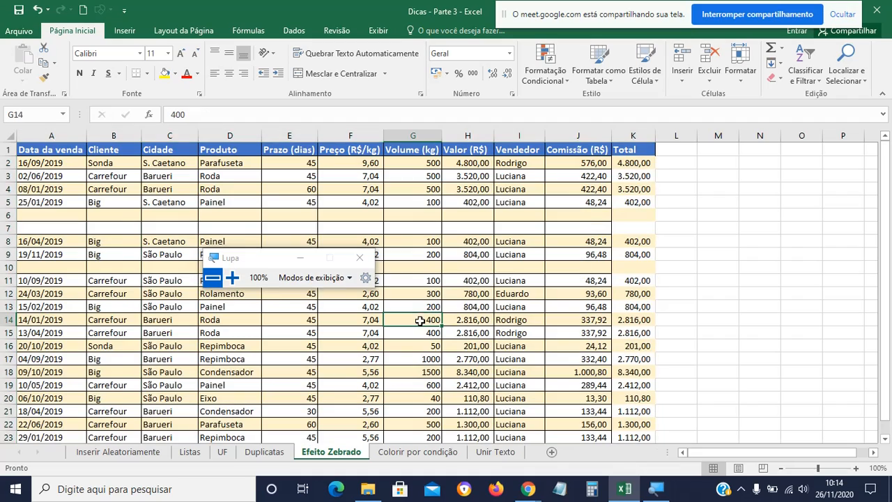
left_click_drag(252, 258, 469, 277)
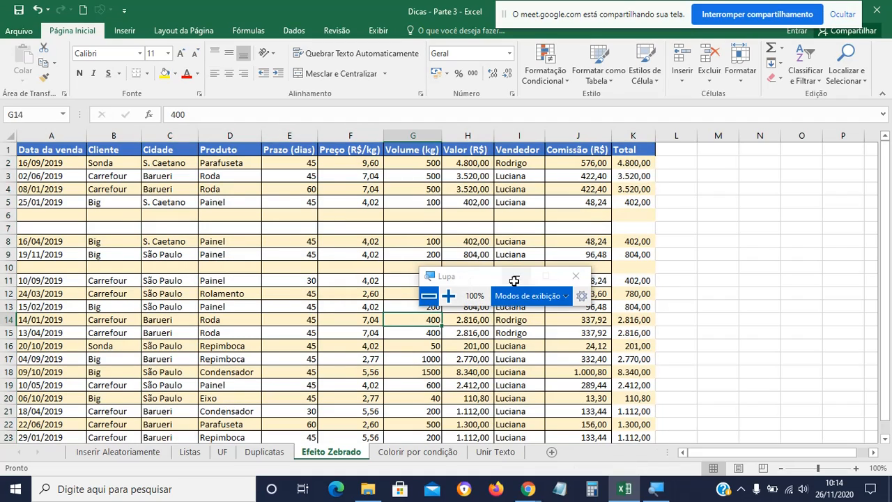
left_click(855, 468)
left_click(855, 469)
scroll(435, 317, "up", 1)
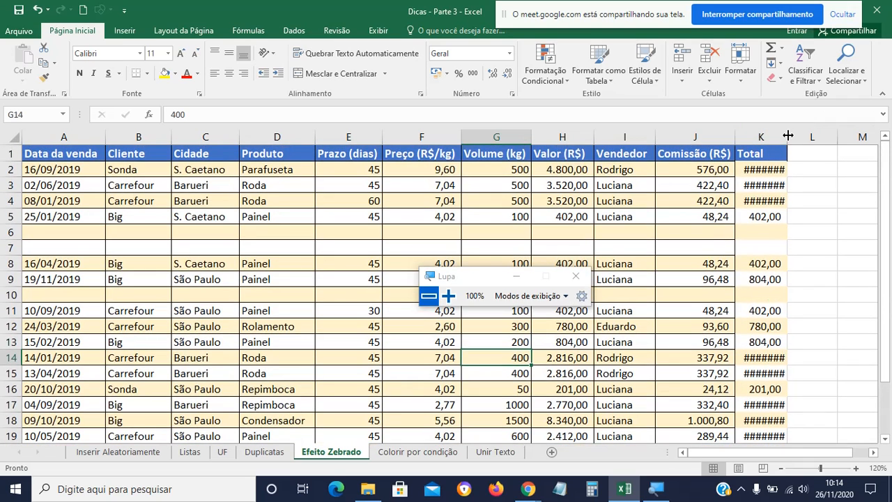
Autofit the width of the Total column and inspect the formula in K2 without changing it.
double_click(786, 136)
double_click(782, 171)
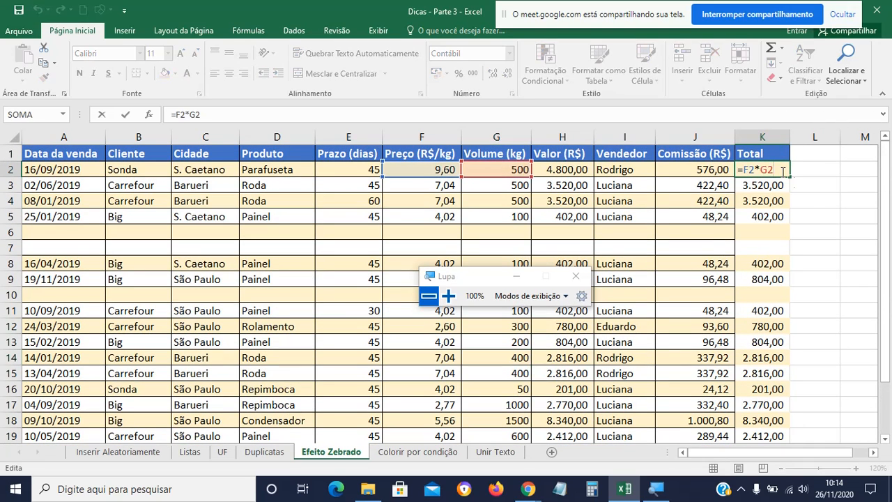
left_click(813, 215)
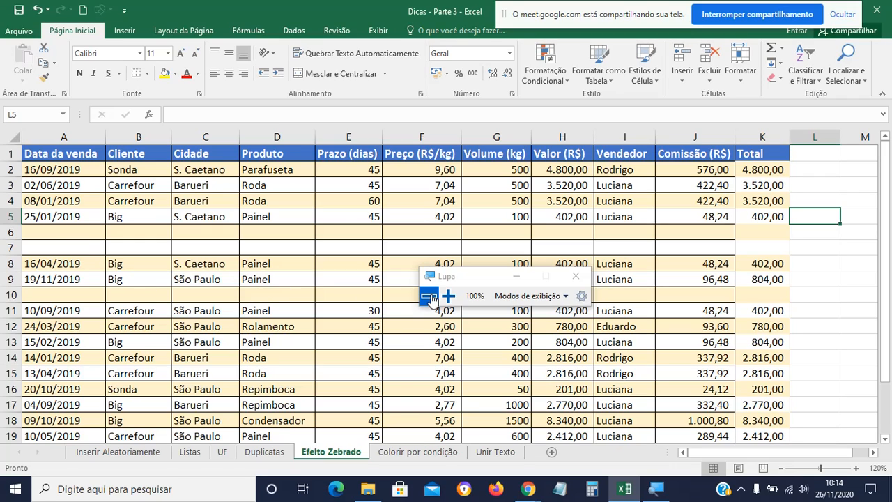
Switch to the Google Meet call in Chrome to check on the participants, and return to the Excel workbook.
mouse_move(526, 492)
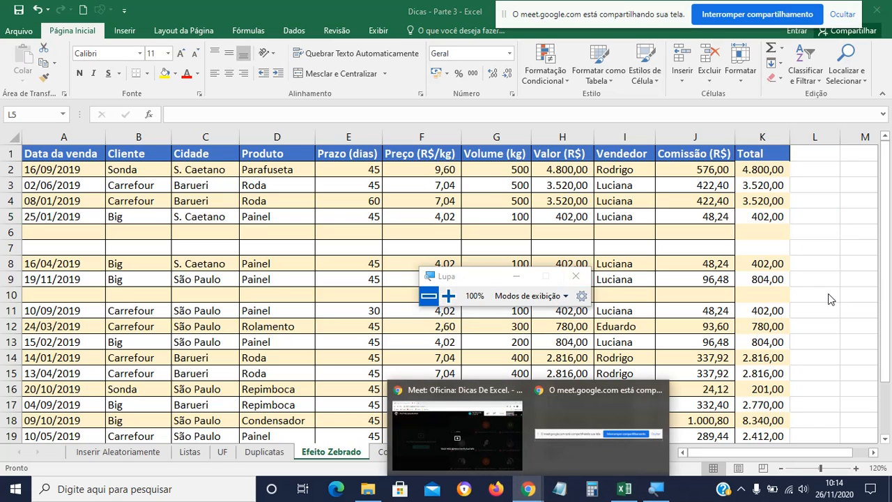
left_click(472, 435)
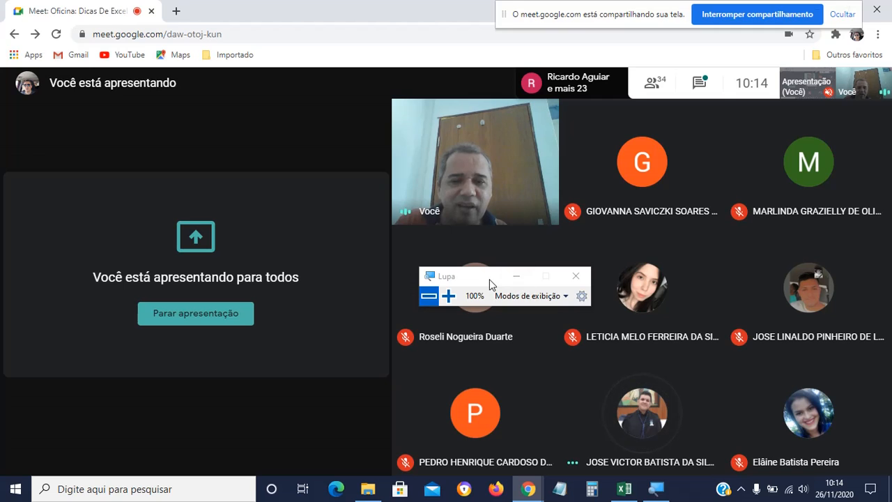
left_click_drag(490, 284, 227, 420)
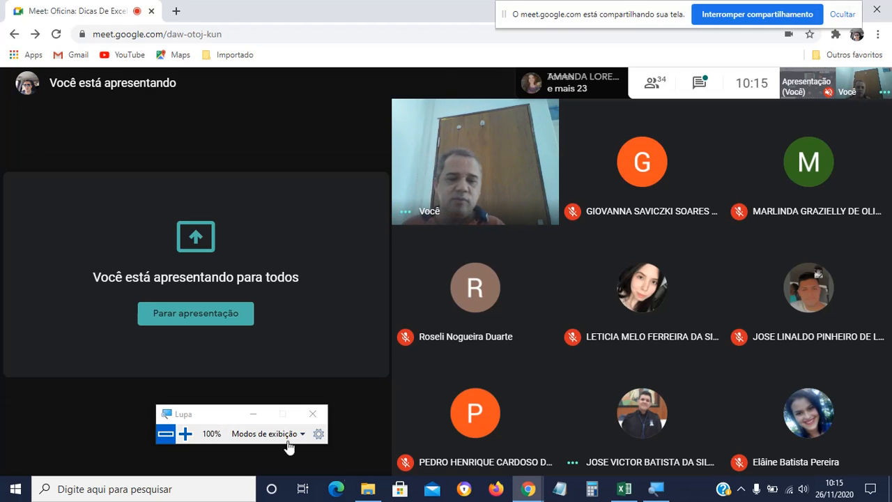
left_click(623, 488)
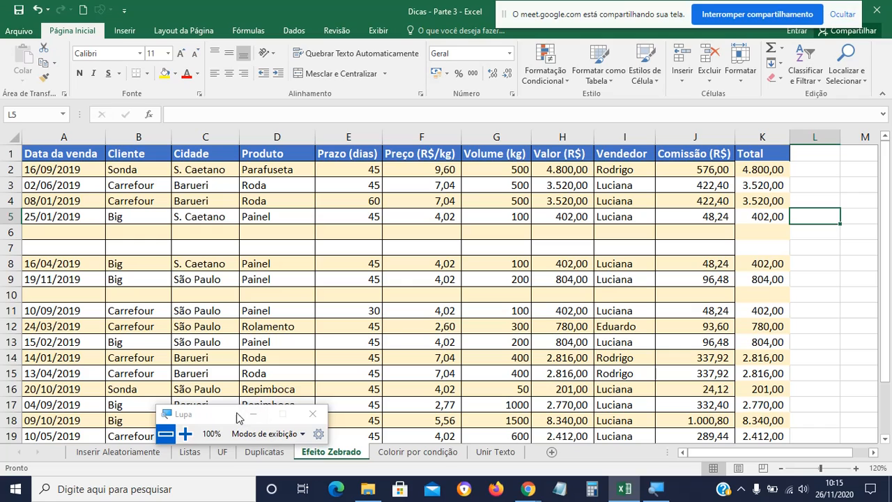
Open the Colorir por condição sheet and place the Magnifier window clear of the sales data.
left_click_drag(237, 416, 290, 239)
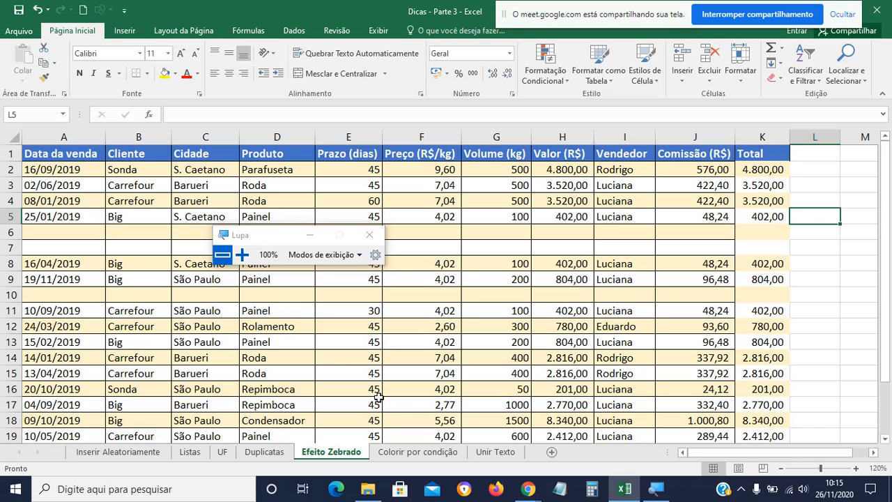
left_click(398, 449)
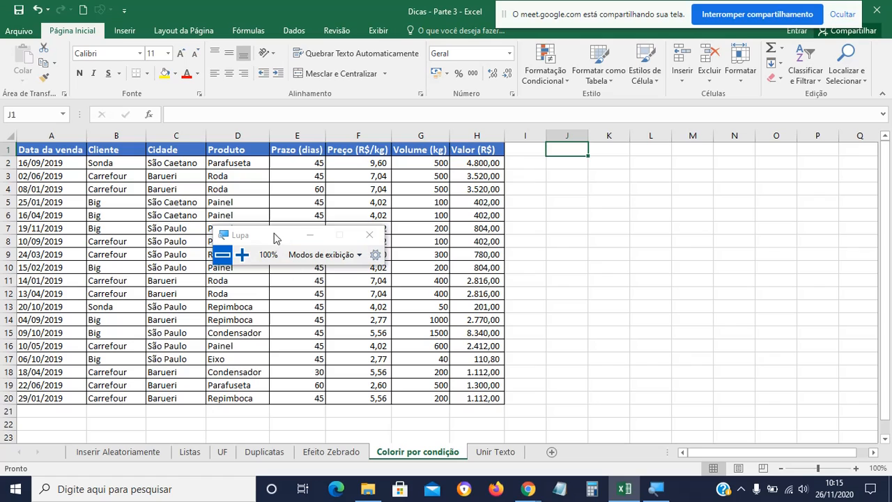
left_click_drag(274, 232, 735, 237)
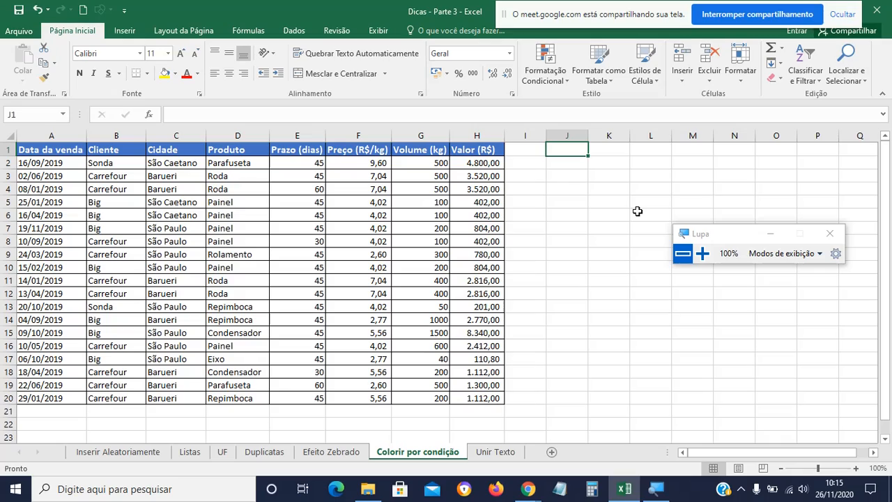
Examine the sales table's columns and city entries at 200% magnification, and restore 100% with the Magnifier window off the data.
left_click(701, 253)
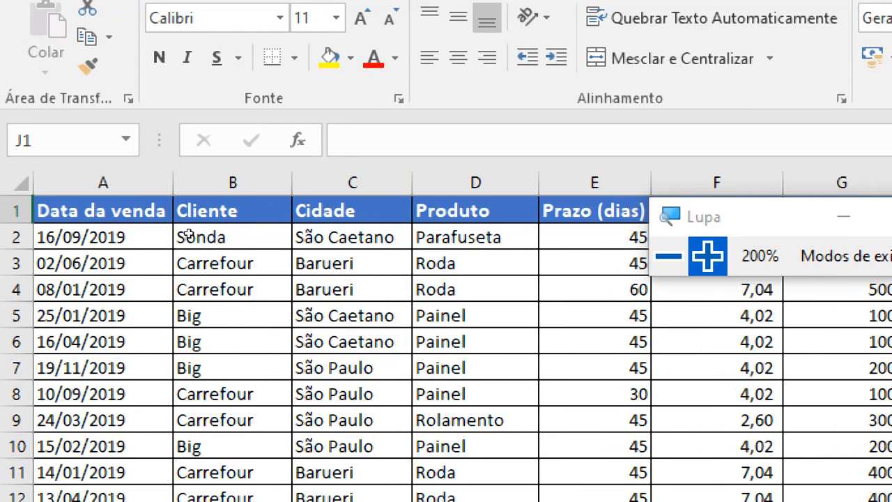
left_click(378, 367)
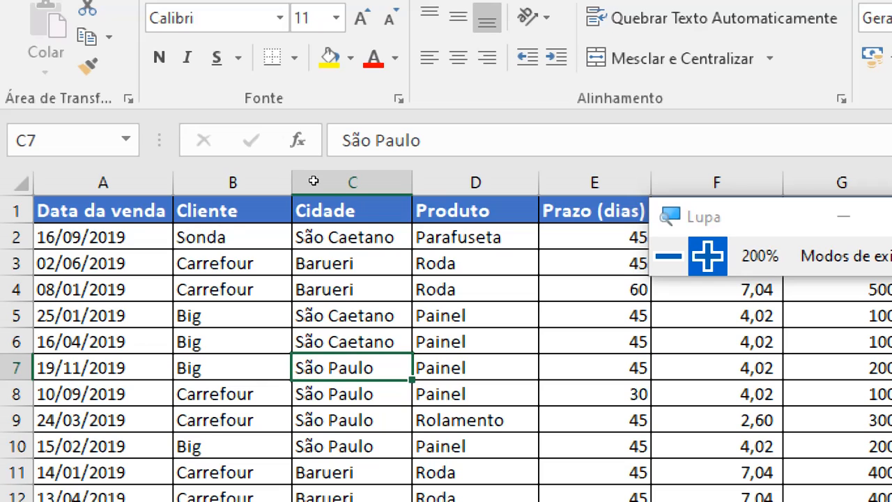
left_click(668, 255)
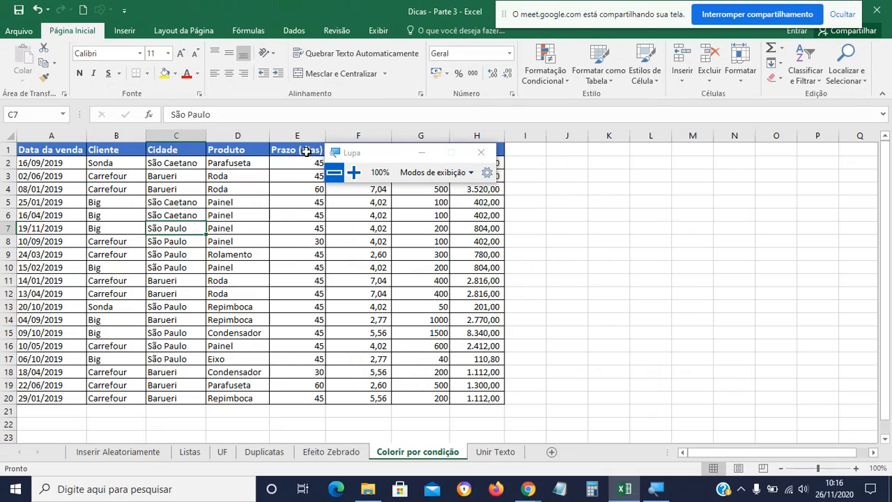
left_click_drag(374, 154, 673, 196)
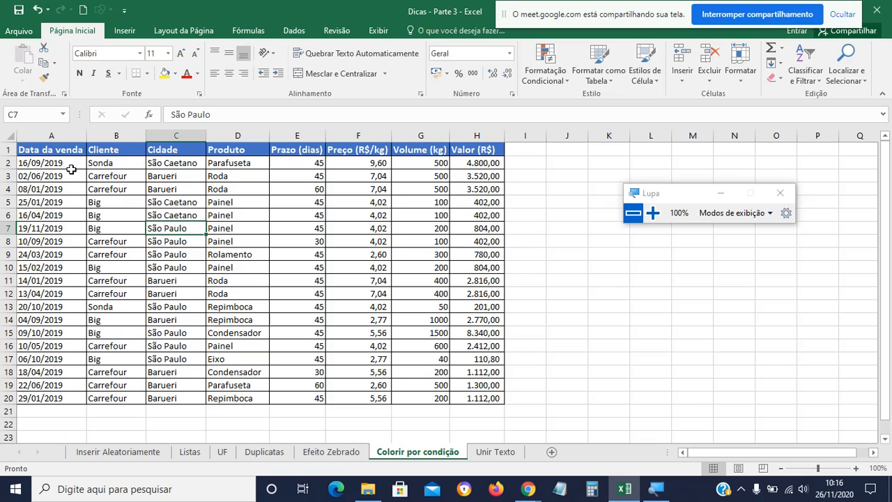
Select the sales data A2:H20, examine it at 200% magnification, and return the Magnifier to 100%.
left_click_drag(70, 165, 462, 395)
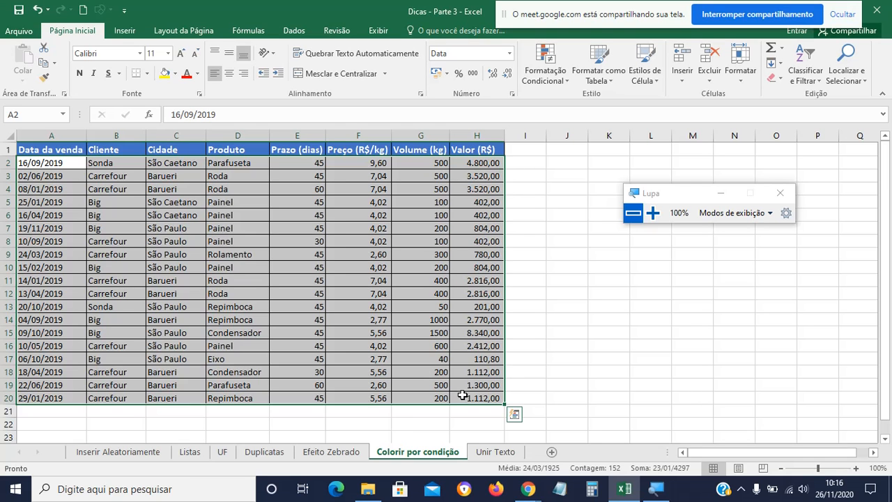
left_click(652, 213)
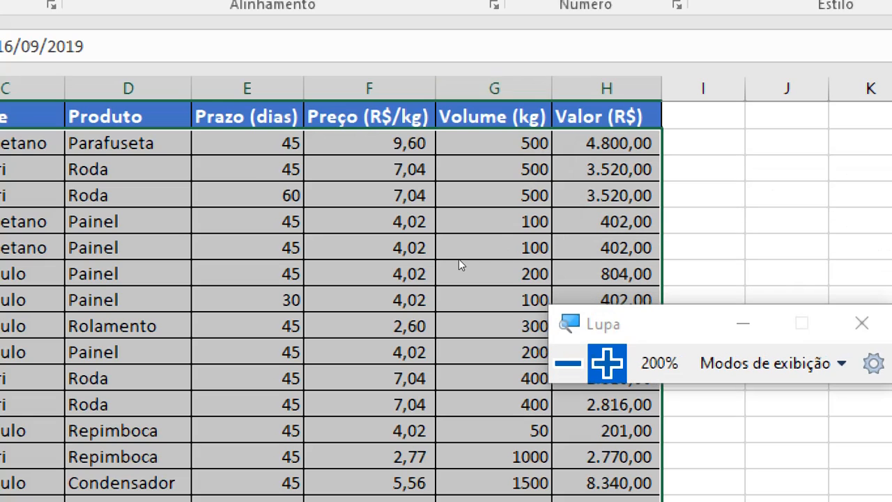
key("super+minus")
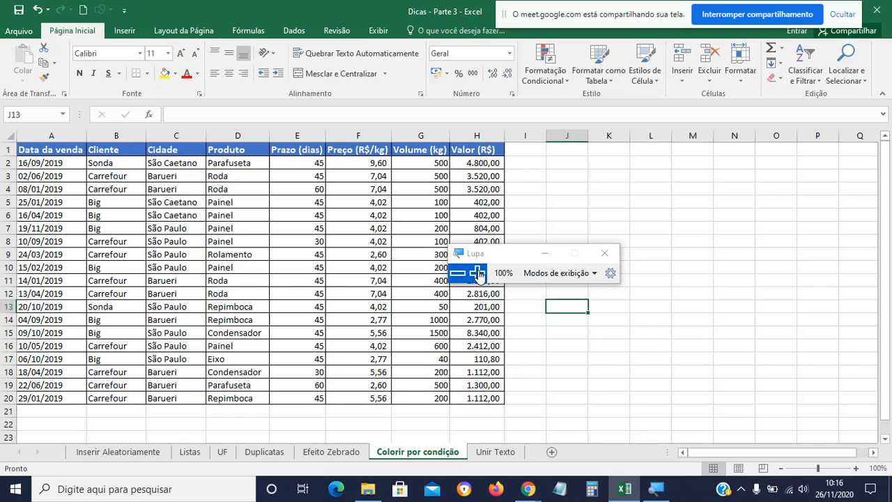
Insert two blank rows above row 18 of the sales table and undo the insertion.
left_click_drag(61, 166, 452, 412)
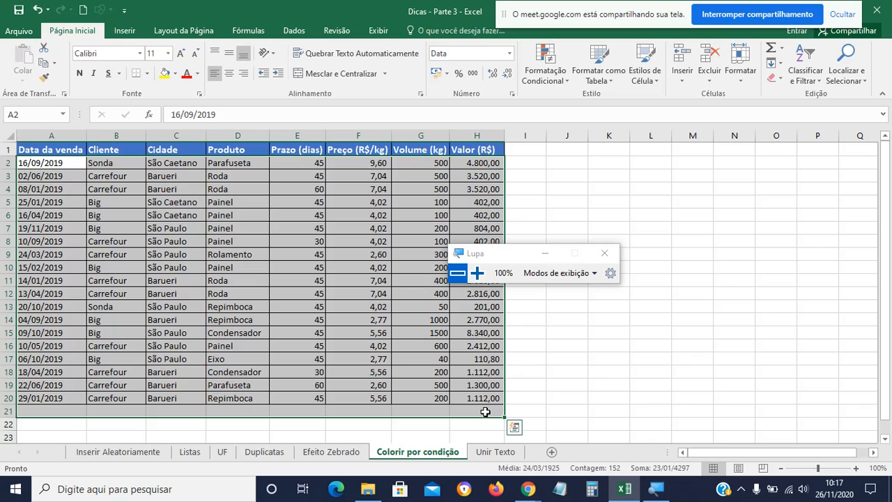
left_click(5, 385)
left_click_drag(5, 372, 6, 379)
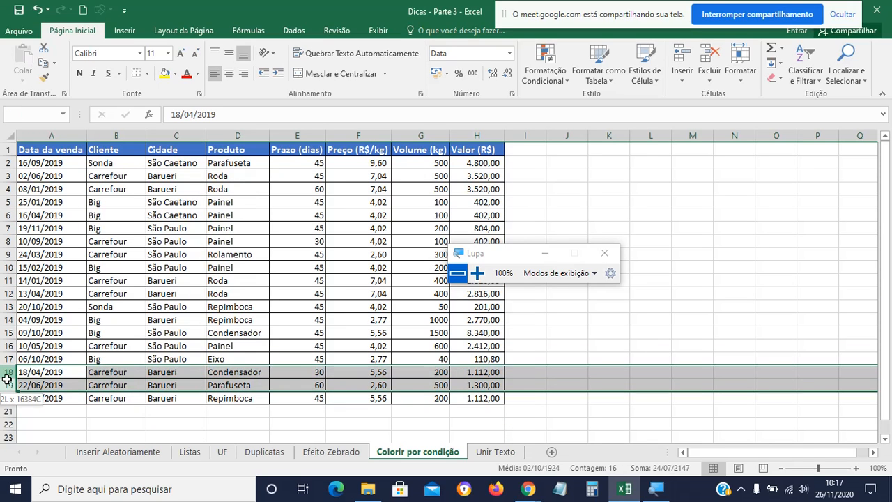
right_click(6, 380)
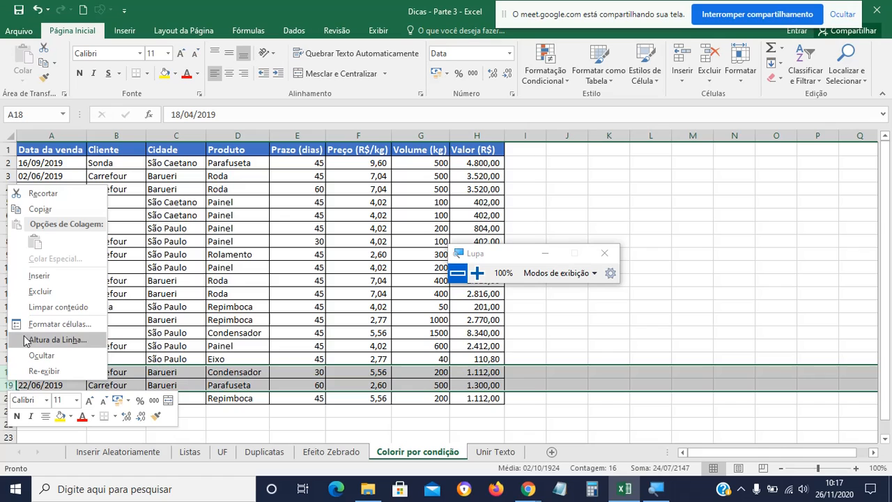
left_click(62, 278)
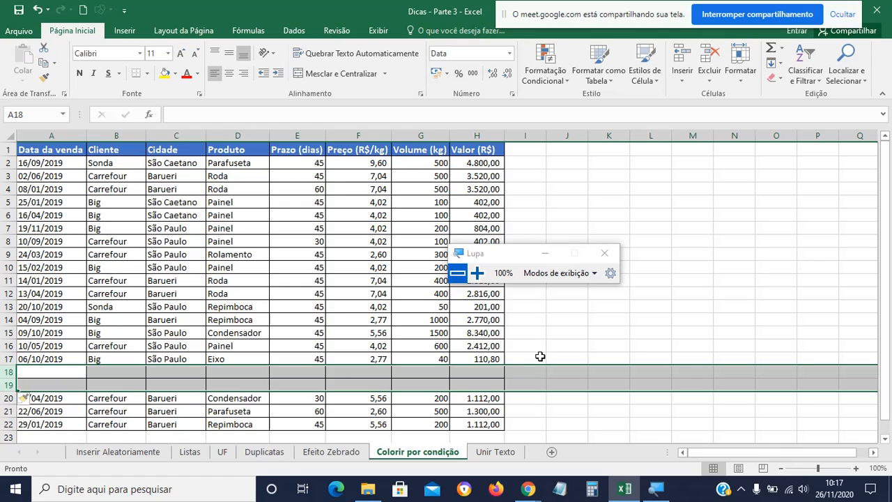
left_click(539, 356)
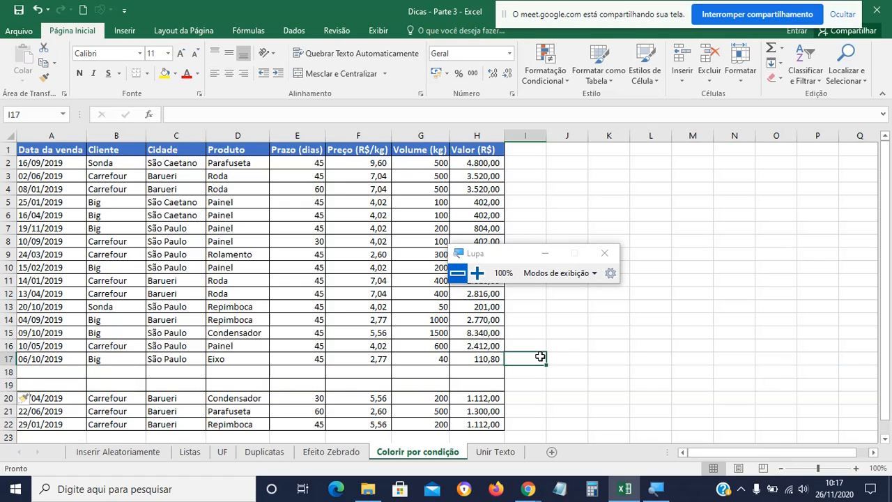
key("ctrl+z")
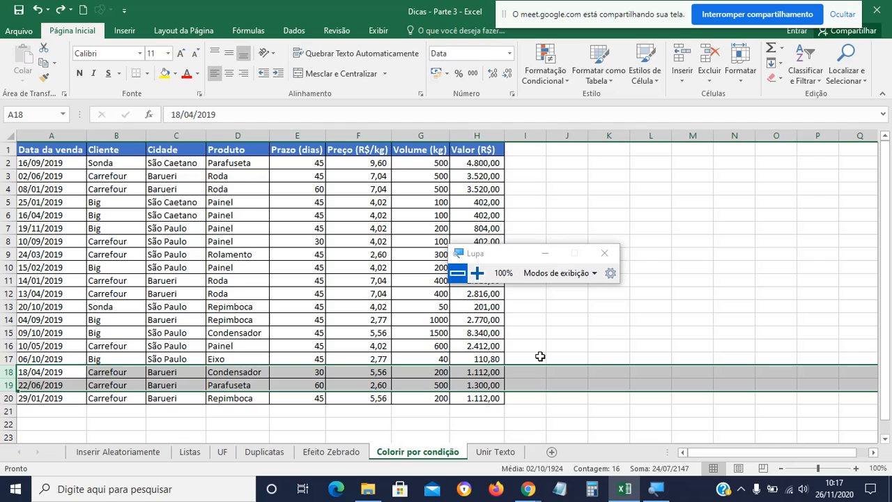
Select the data A2:H20 and open its conditional formatting rules manager at 200% magnification, unobstructed by the Magnifier window.
left_click_drag(68, 162, 471, 398)
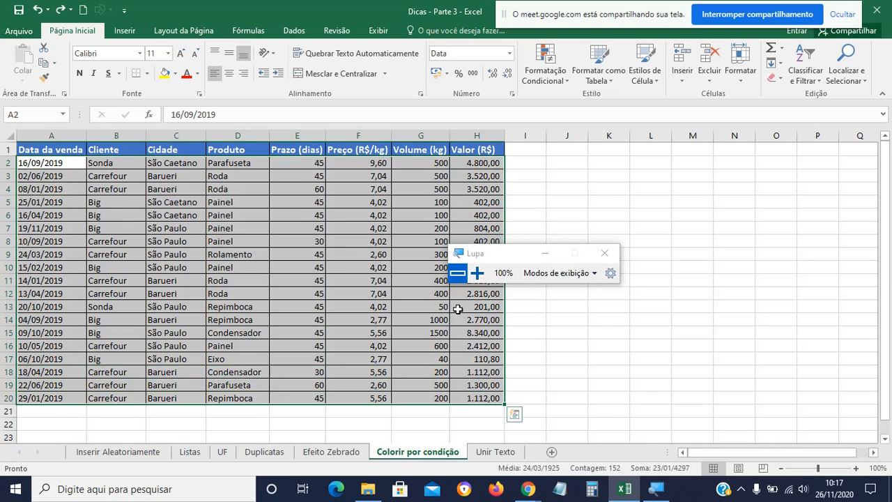
left_click(476, 274)
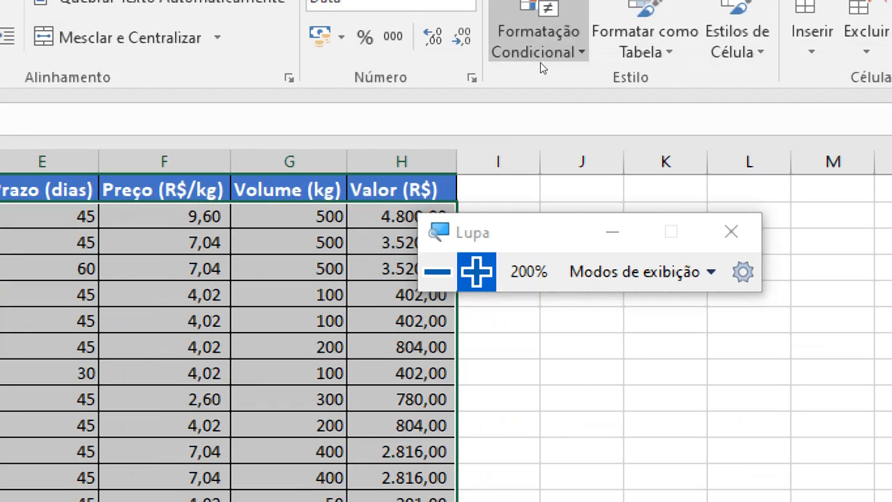
left_click(540, 62)
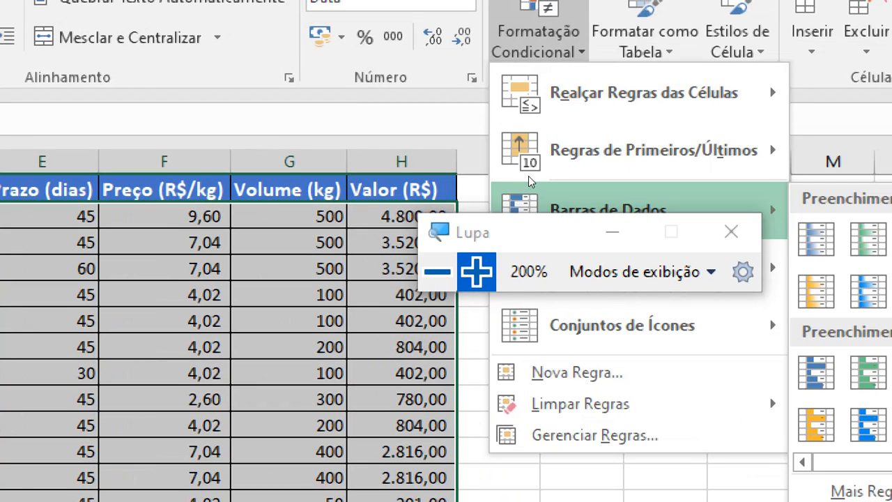
left_click_drag(741, 217, 323, 138)
left_click(535, 66)
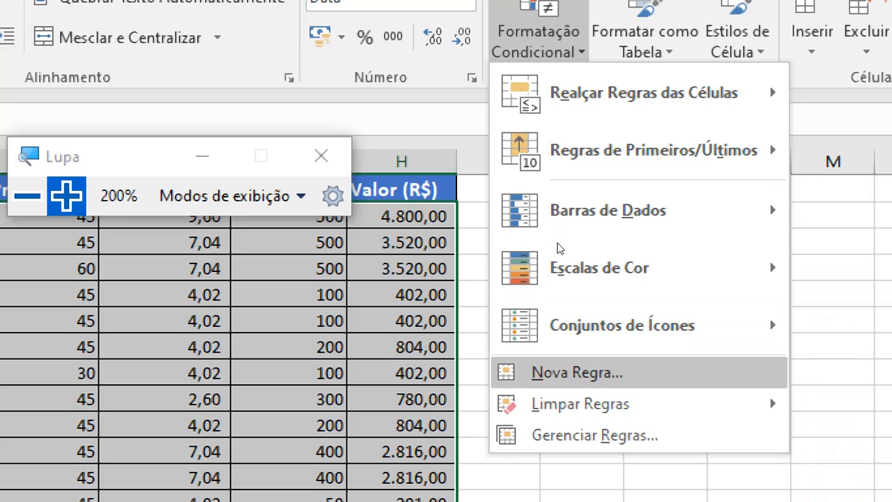
key("Down")
key("Down")
key("Return")
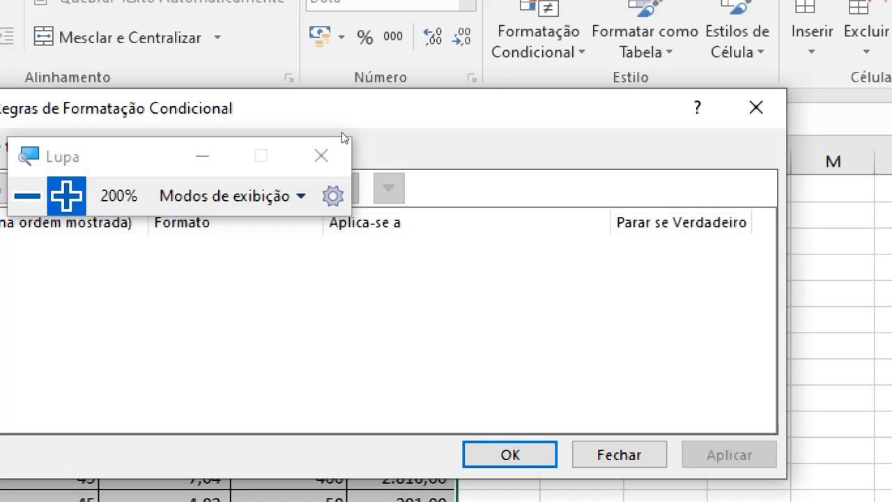
left_click_drag(342, 132, 467, 59)
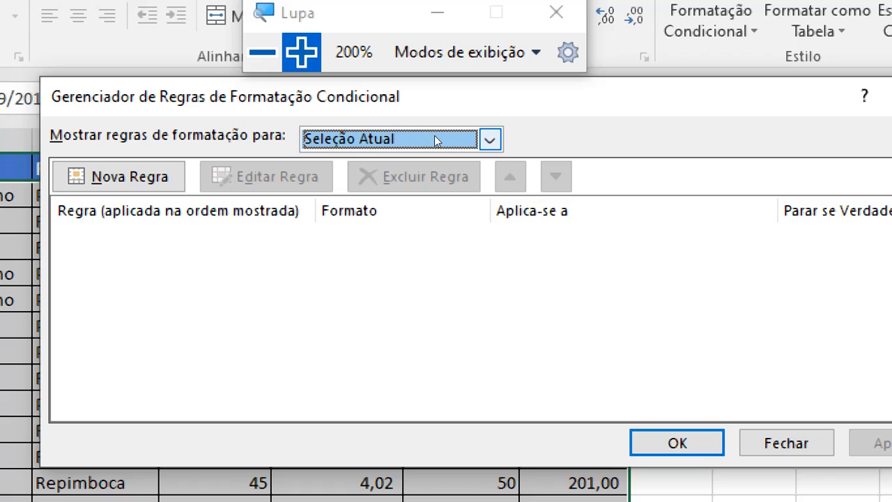
Show the conditional formatting rules for the current worksheet (Esta Planilha) in the rules manager.
left_click(436, 140)
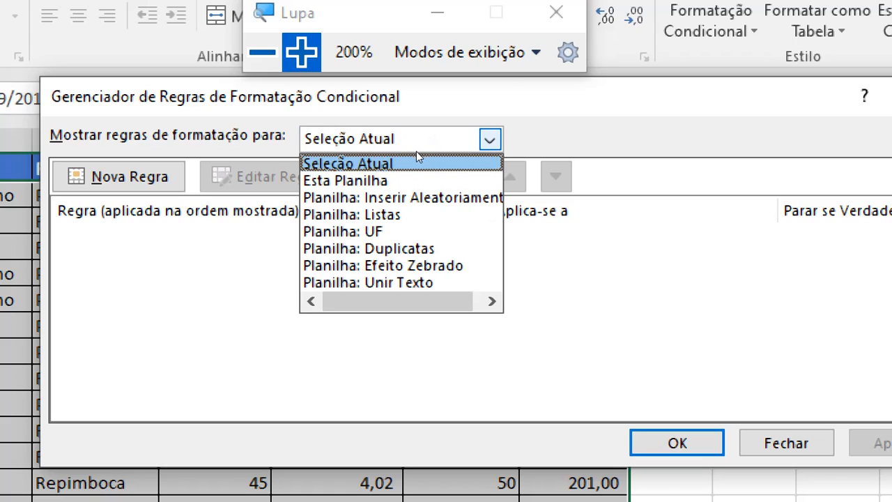
key("Down")
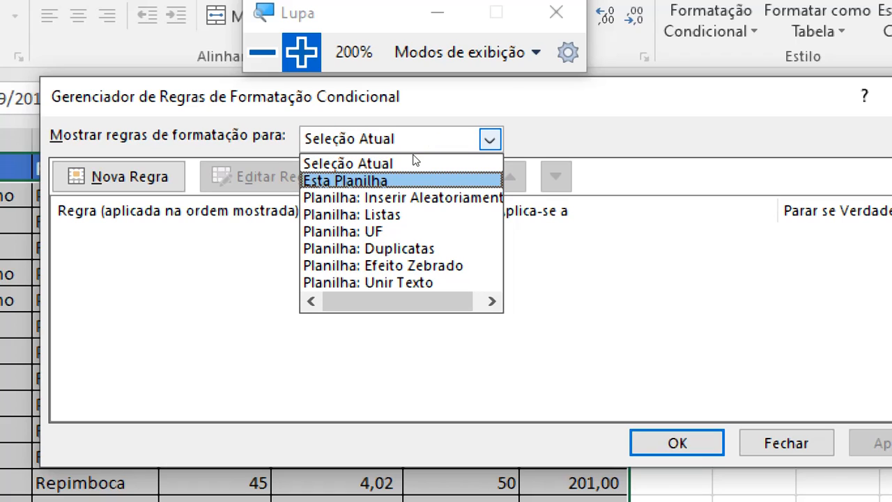
key("Return")
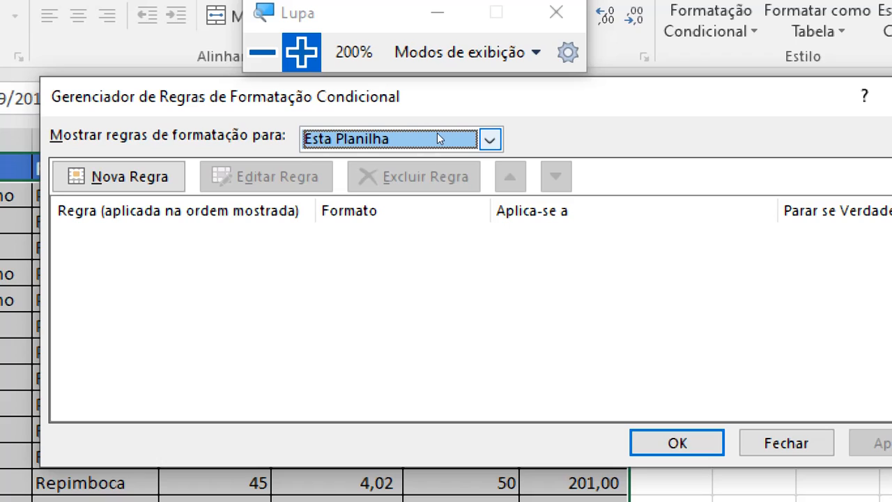
Browse the rules manager's available scopes and show the conditional formatting rules of the Efeito Zebrado sheet.
left_click(439, 138)
key("End")
key("Up")
key("Up")
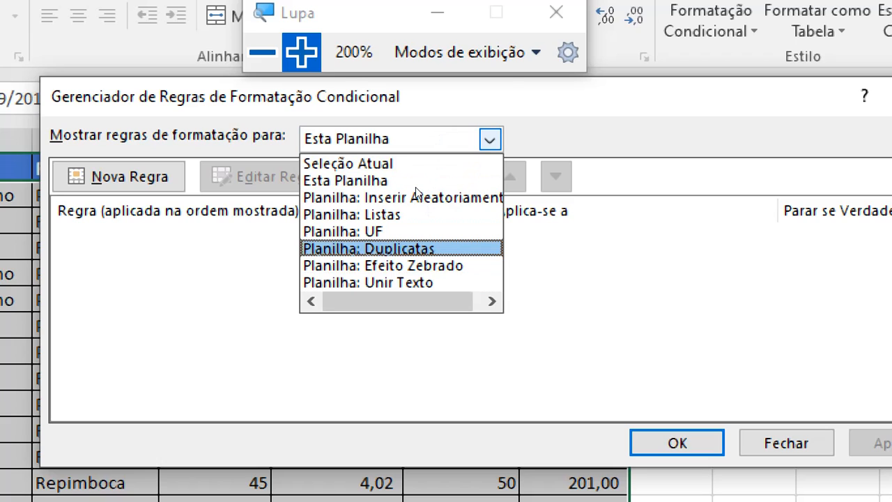
key("Up")
key("Up")
key("Up")
key("Up")
key("Up")
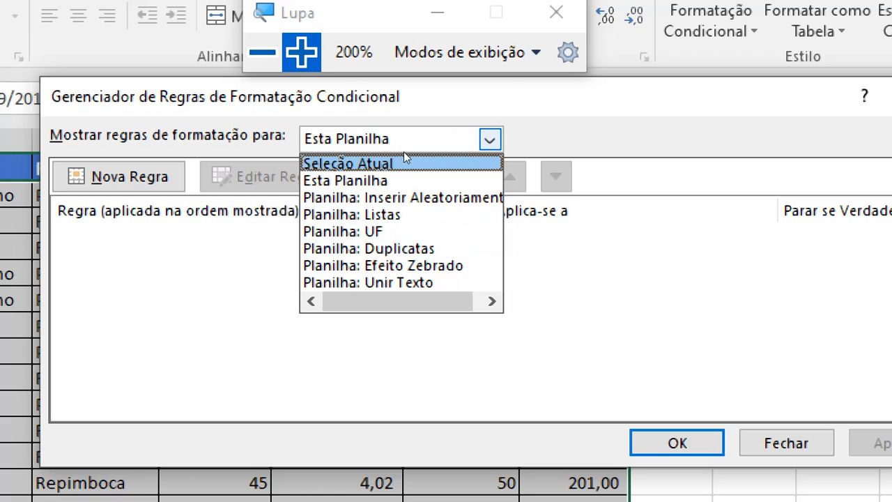
key("Down")
key("Down")
key("Down")
key("Down")
key("Down")
key("Down")
key("Up")
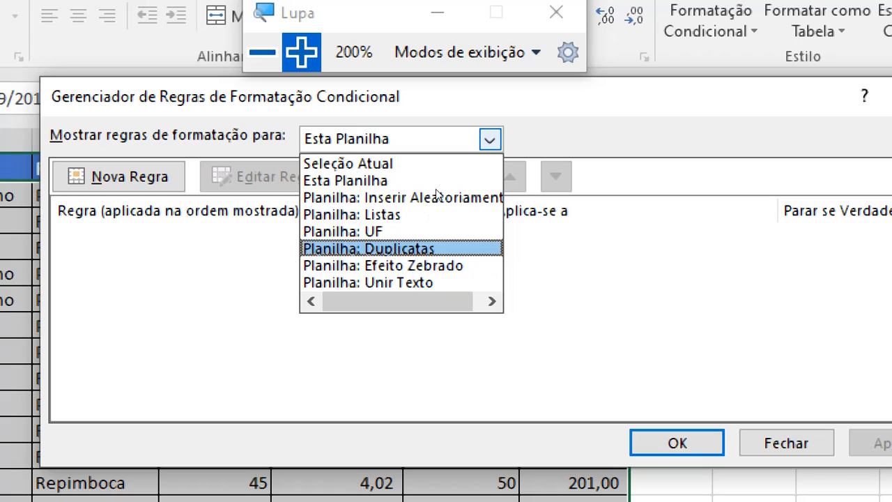
key("Up")
key("Up")
key("Up")
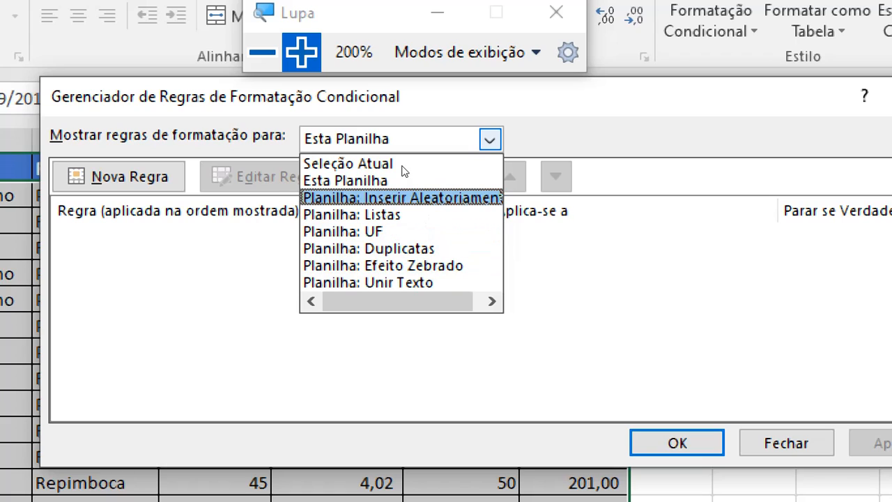
key("Down")
key("Down")
key("Down")
key("Down")
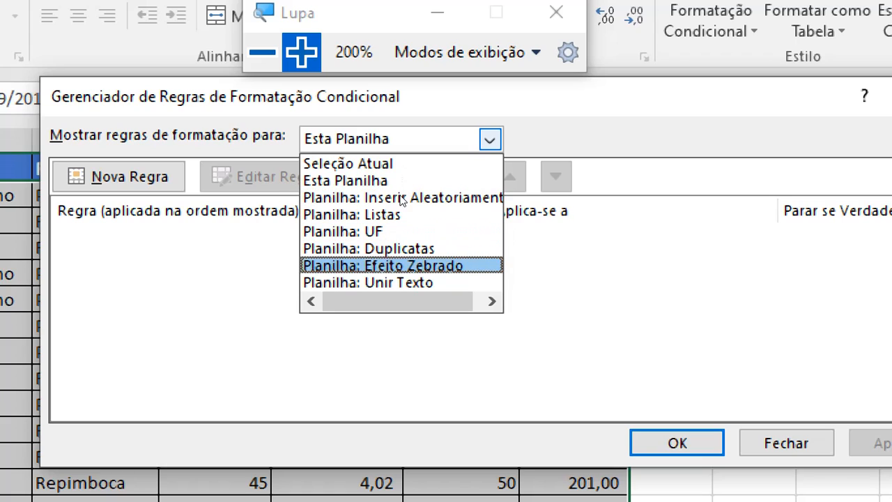
key("Down")
key("Up")
key("Return")
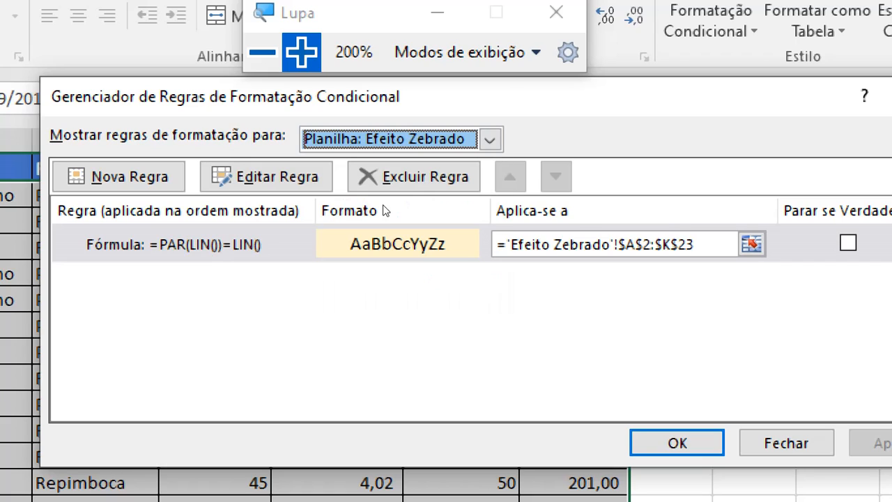
left_click(433, 139)
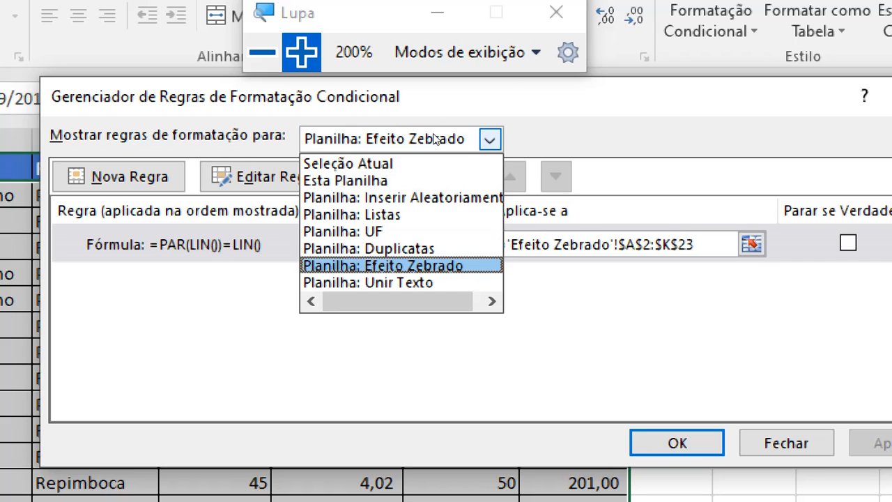
left_click(401, 159)
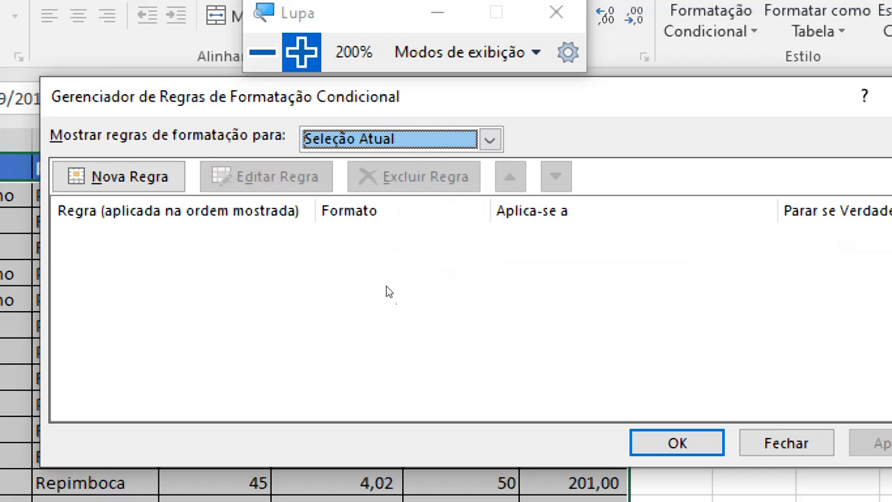
key("alt+n")
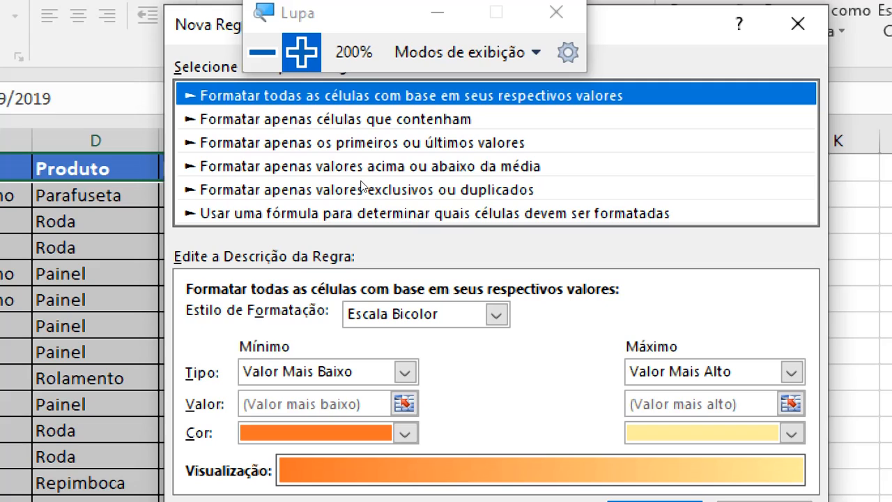
left_click(359, 212)
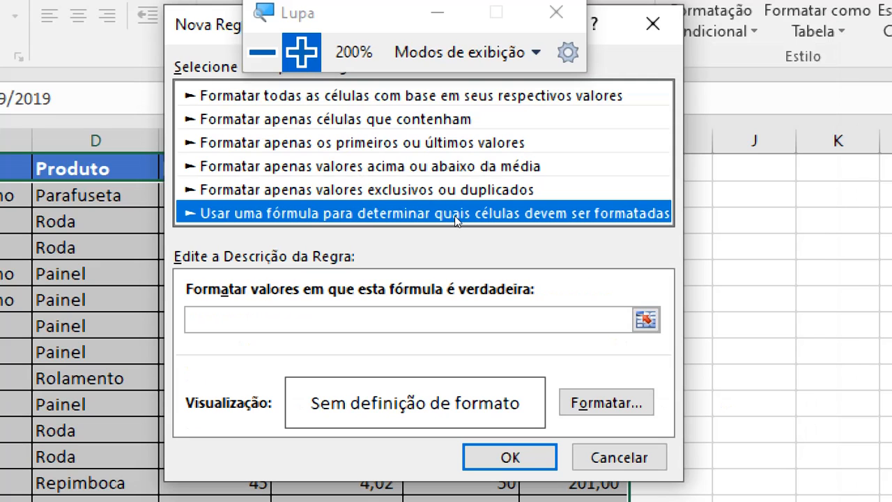
key("Tab")
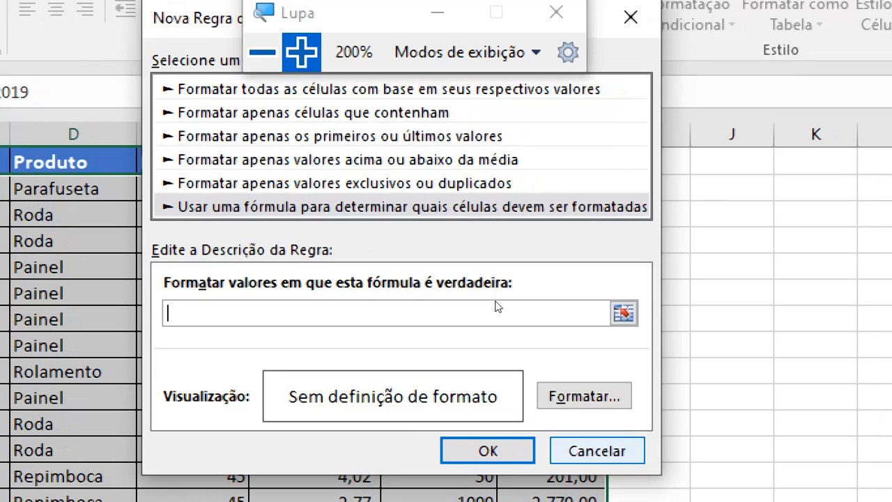
left_click(597, 451)
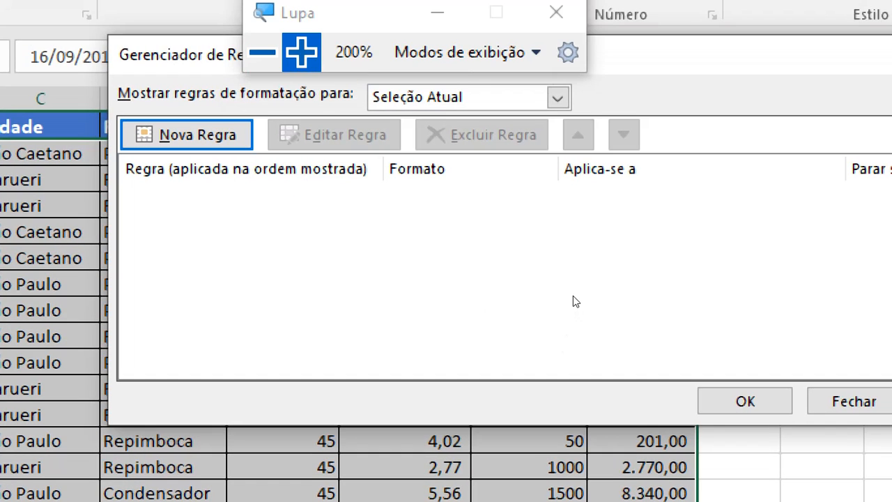
key("Escape")
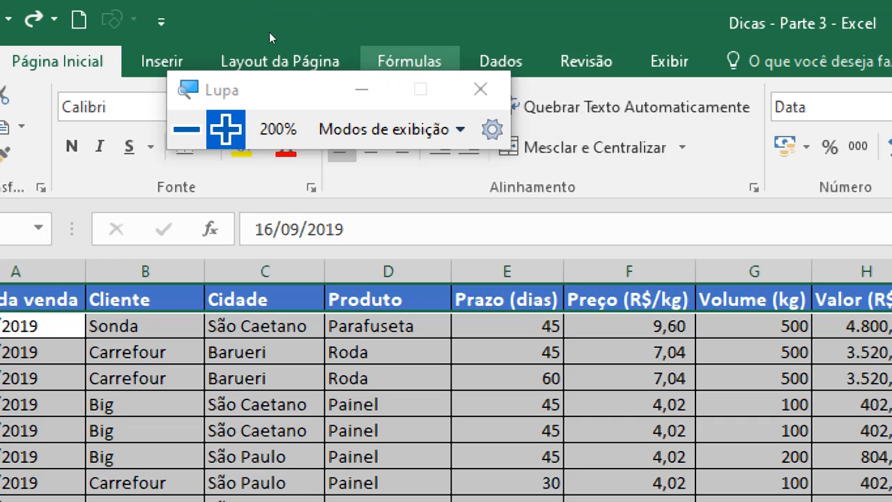
Start a new conditional formatting rule for the selected A2:H20 that uses a formula to determine which cells to format.
left_click(500, 61)
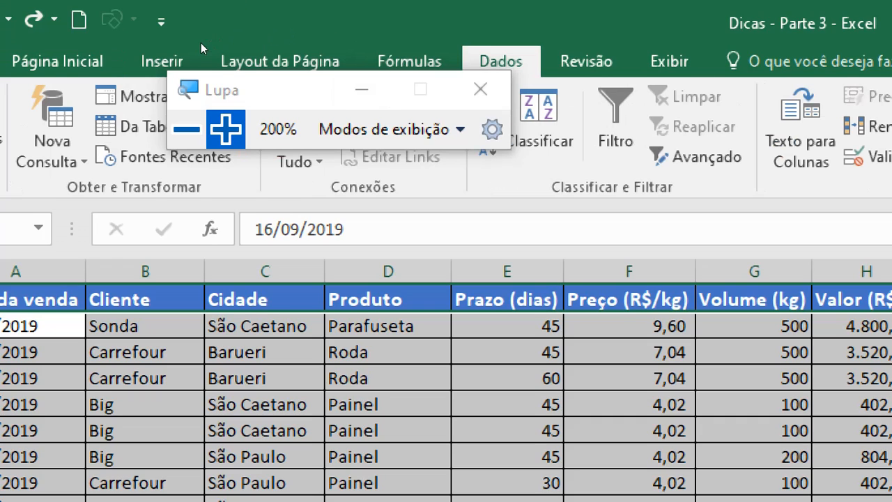
left_click_drag(332, 86, 368, 255)
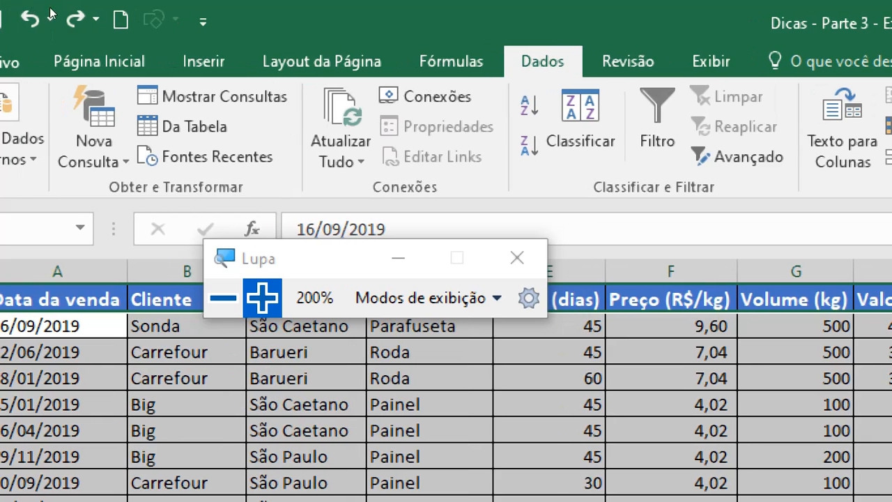
left_click(73, 61)
key("super+minus")
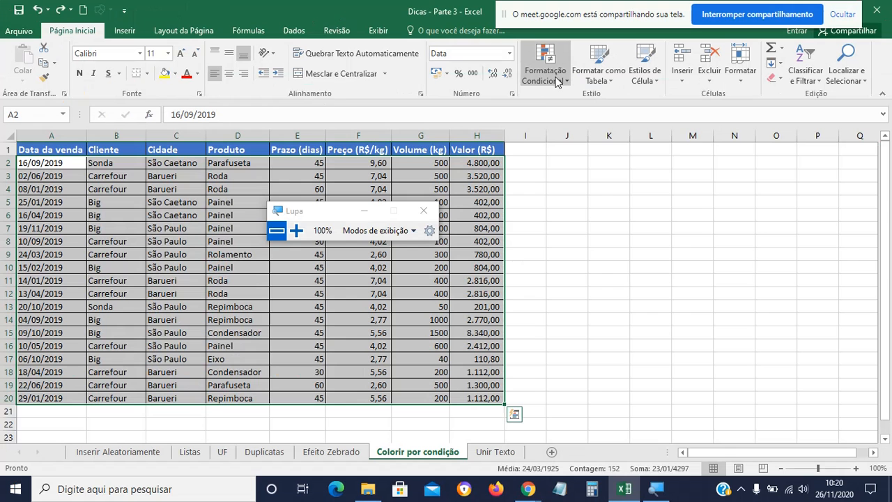
left_click(545, 70)
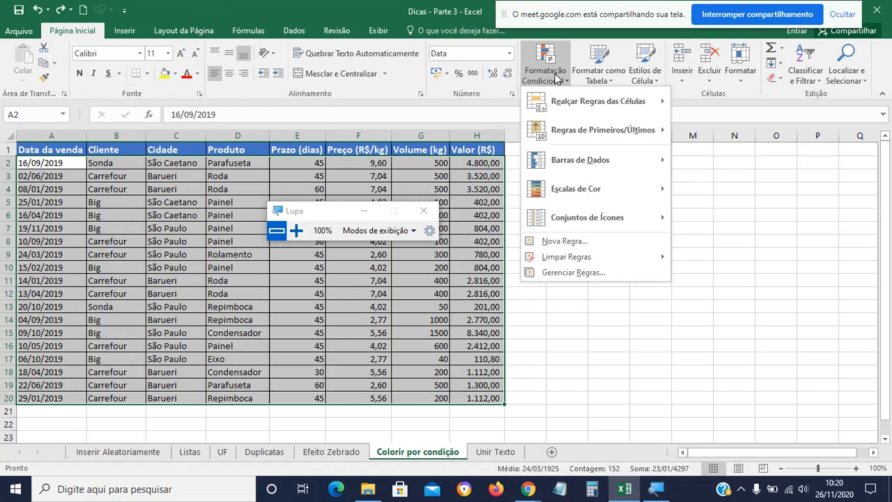
left_click(564, 272)
left_click(219, 142)
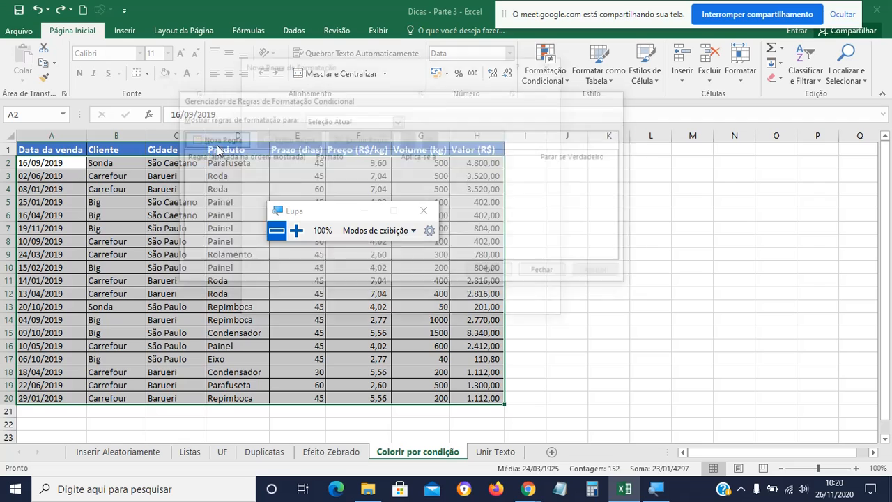
left_click_drag(319, 211, 376, 376)
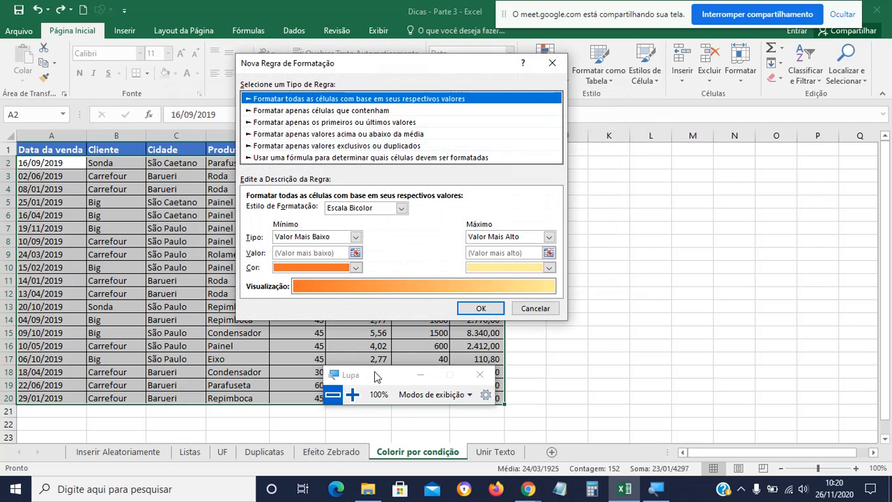
left_click(331, 158)
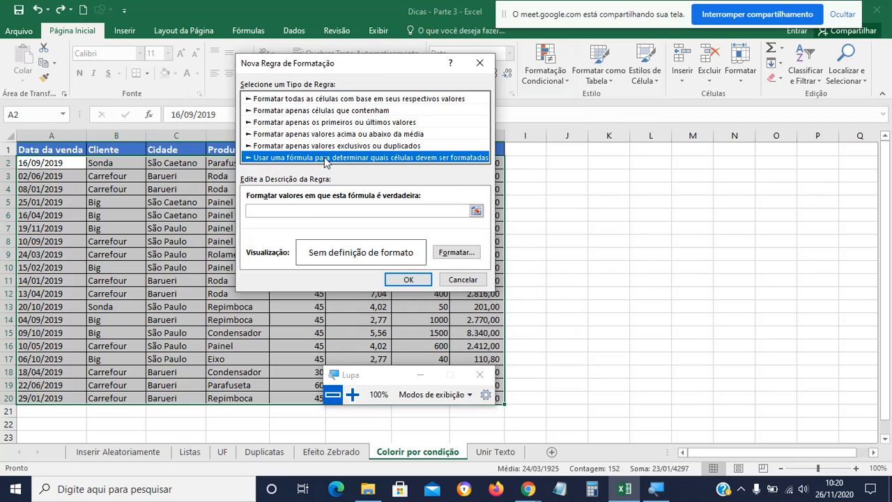
Enter $C2="São Paulo" as the new rule's formula, working at 200% magnification.
left_click(296, 211)
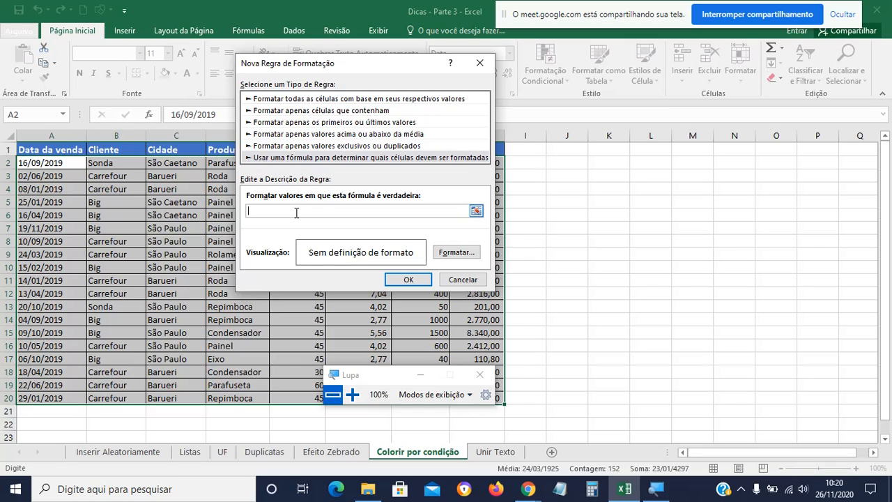
left_click(352, 396)
left_click(354, 393)
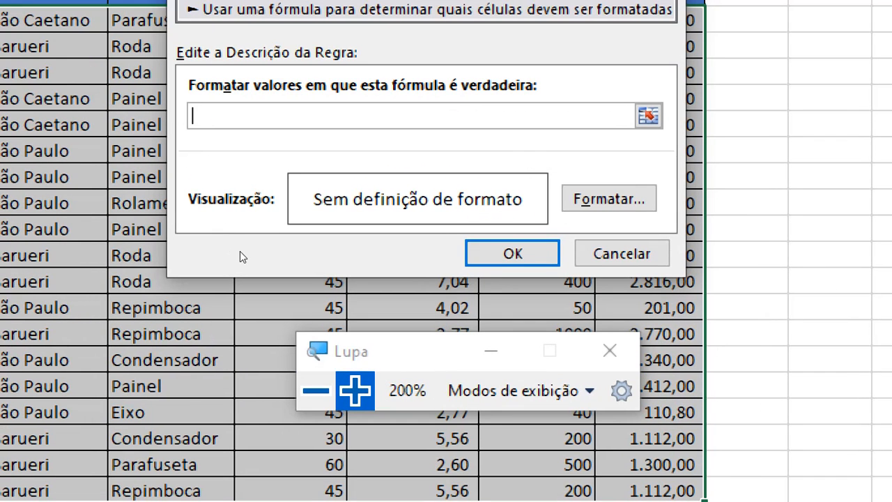
type("c")
key("BackSpace")
type("c2")
key("BackSpace")
key("BackSpace")
type("$C2=\"São ")
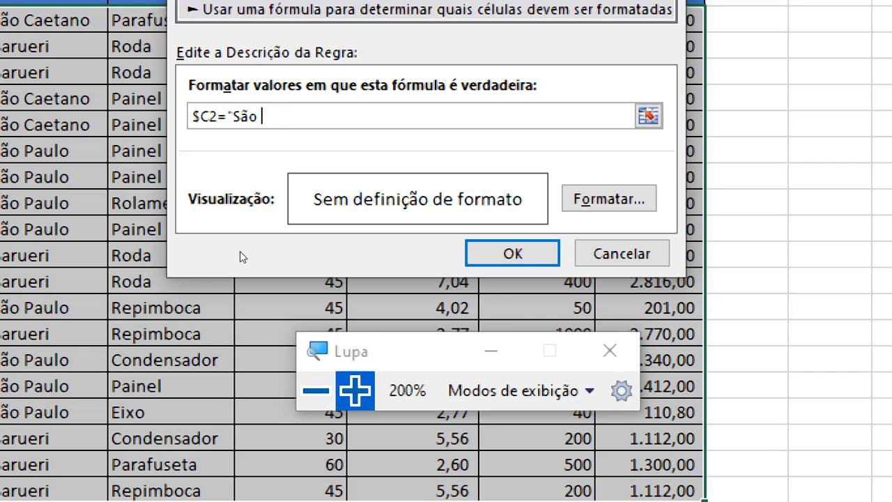
type("Paulo\"")
Give the rule a light green fill, apply it to the sales data, and return to 100% magnification with D9 selected.
left_click(609, 199)
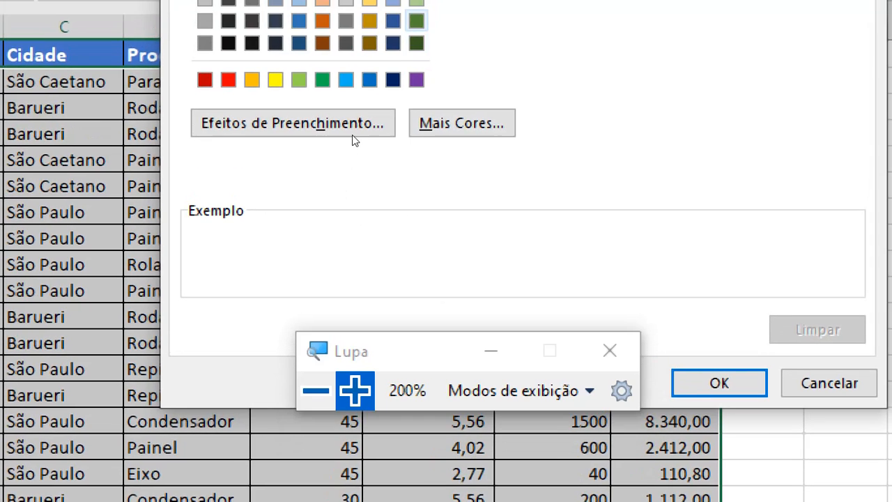
left_click(426, 50)
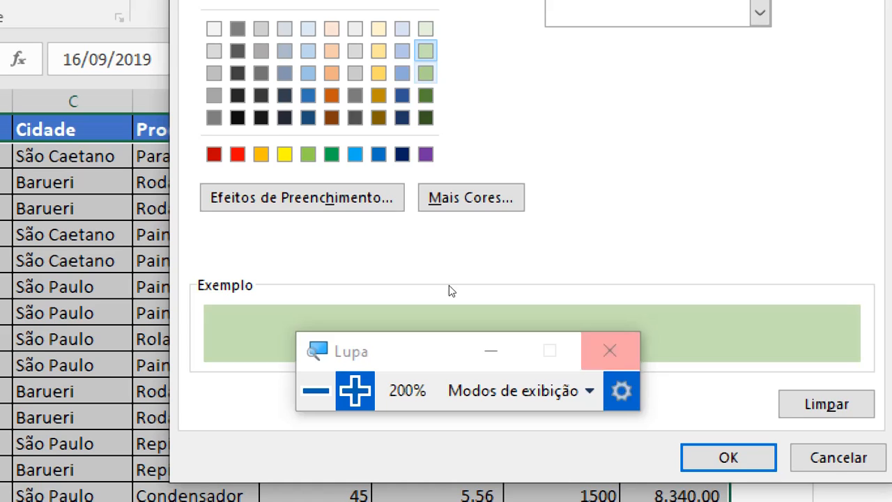
key("Return")
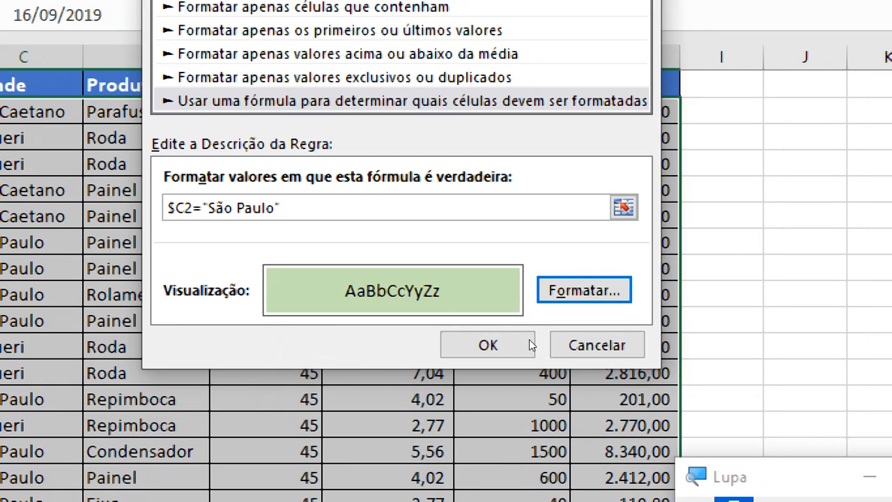
key("Return")
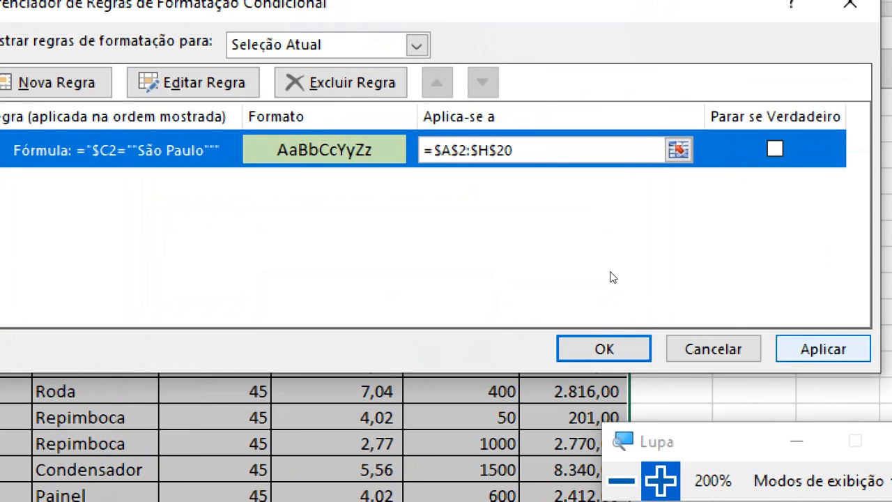
left_click(871, 330)
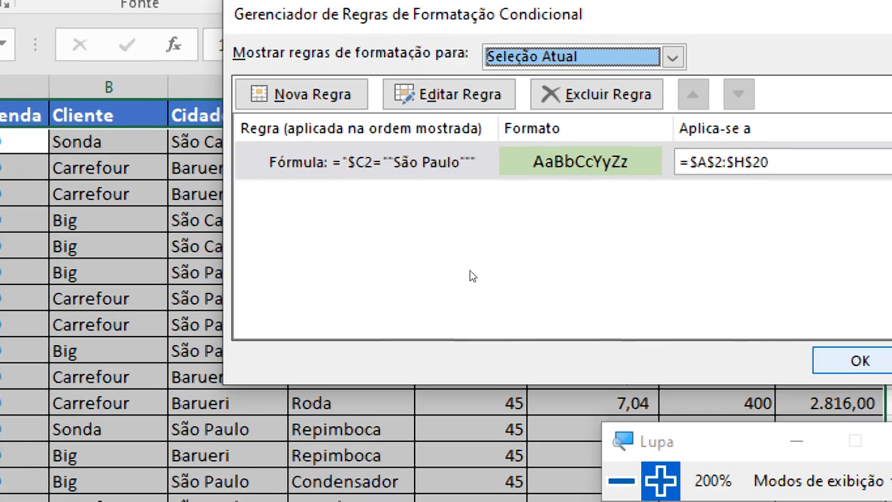
key("Return")
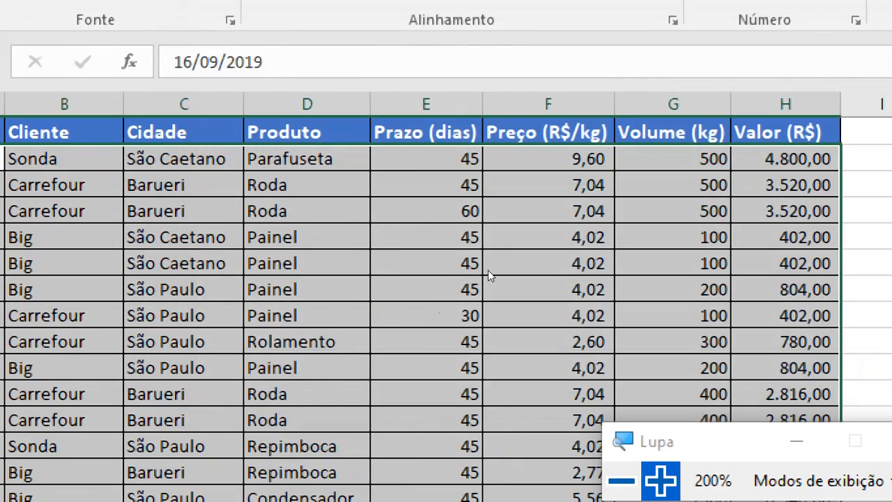
left_click(493, 278)
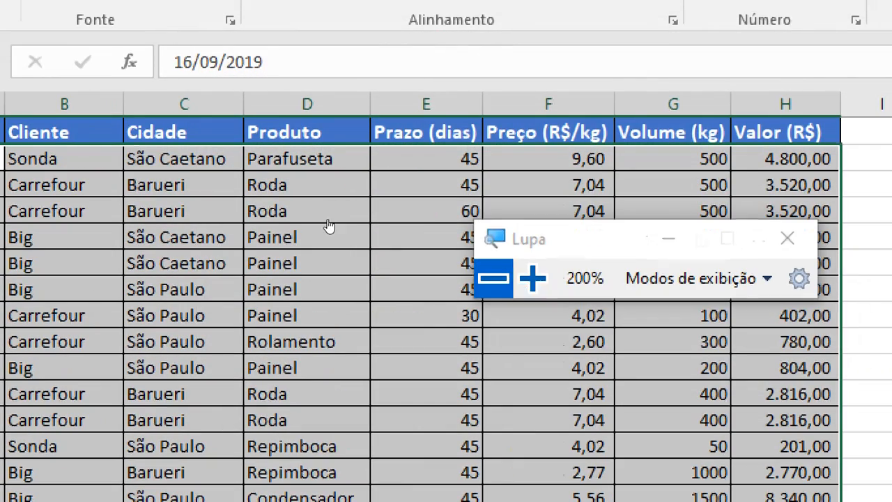
left_click(221, 254)
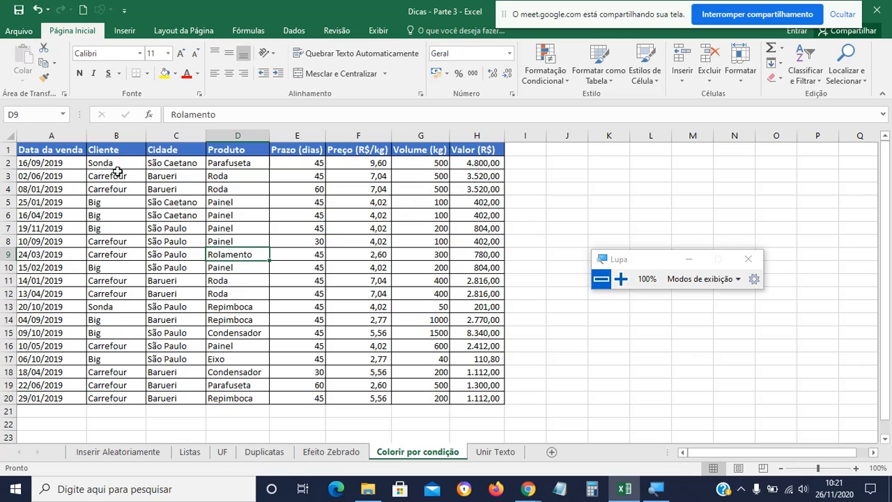
left_click_drag(78, 164, 470, 398)
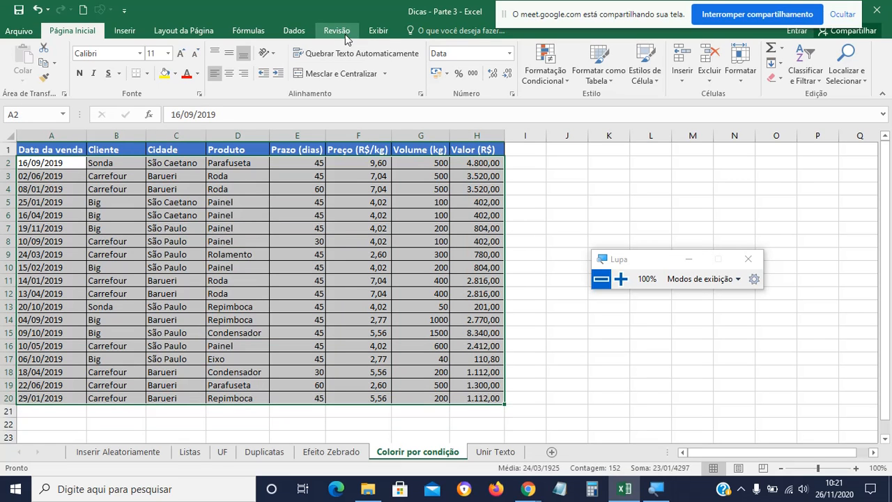
left_click(293, 30)
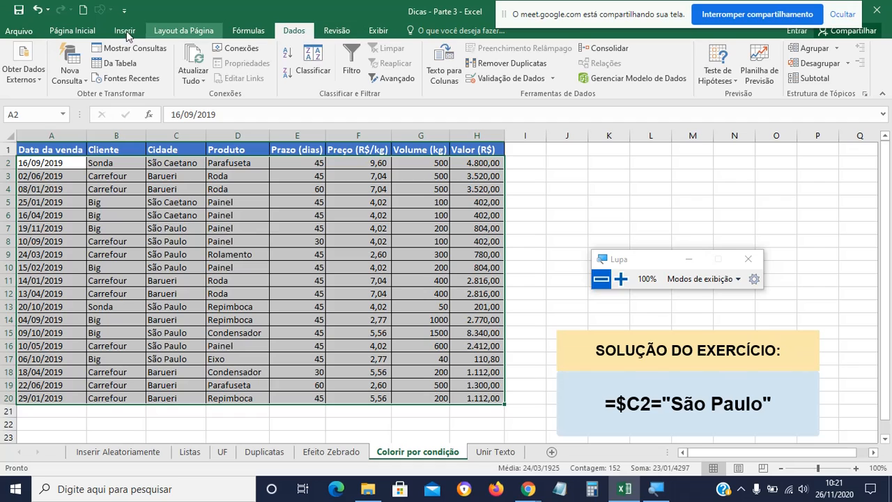
left_click(73, 30)
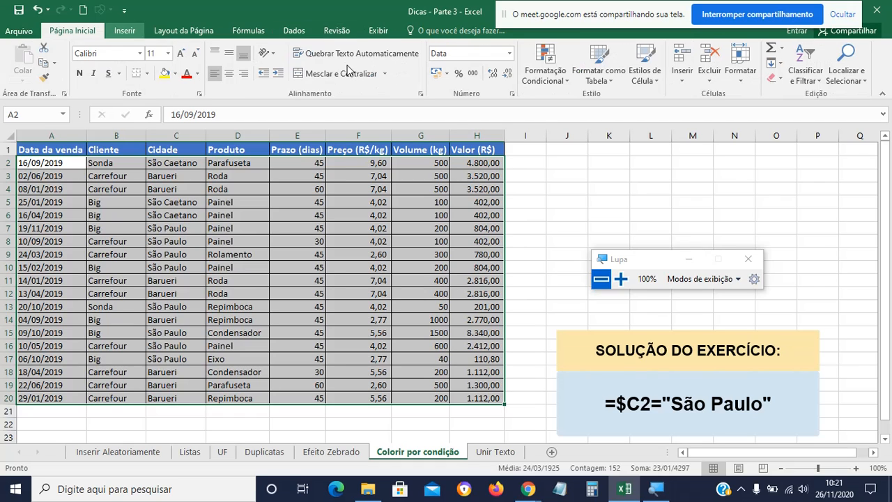
left_click(548, 82)
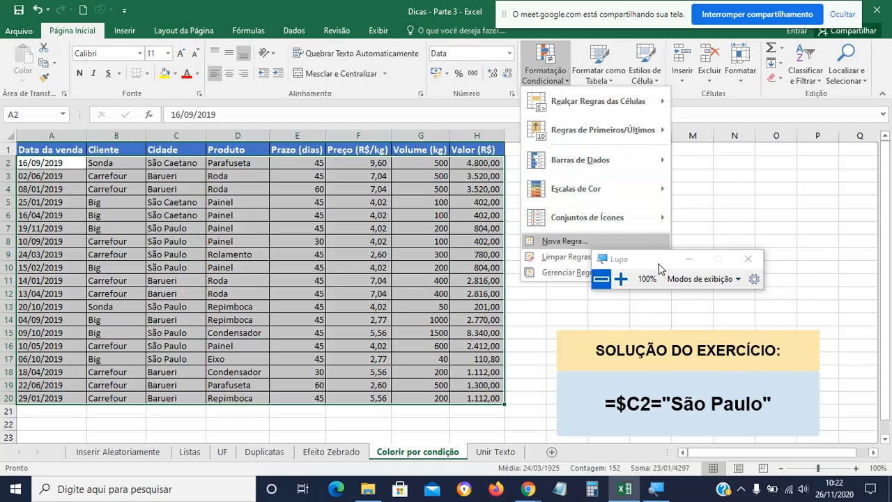
left_click_drag(659, 268, 669, 328)
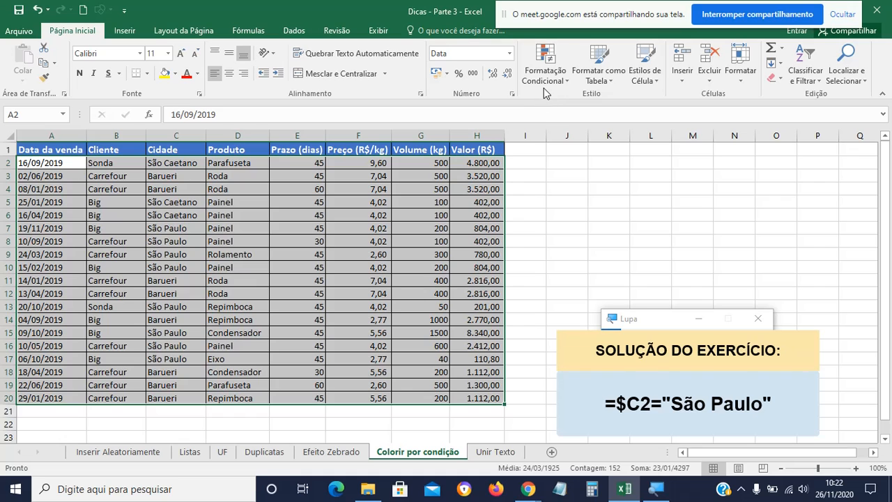
left_click(560, 160)
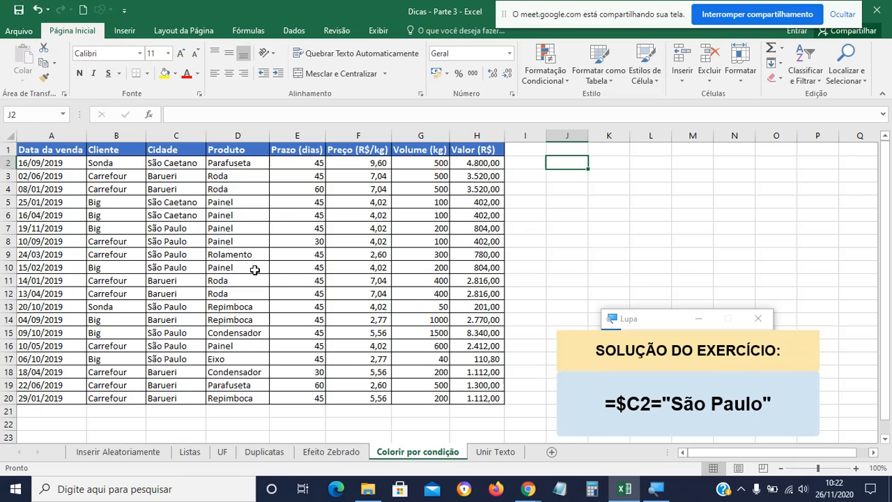
Switch to the Inserir Aleatoriamente sheet, view its table at 200% magnification, and return to 100% with the Magnifier window clear of the table.
left_click(104, 454)
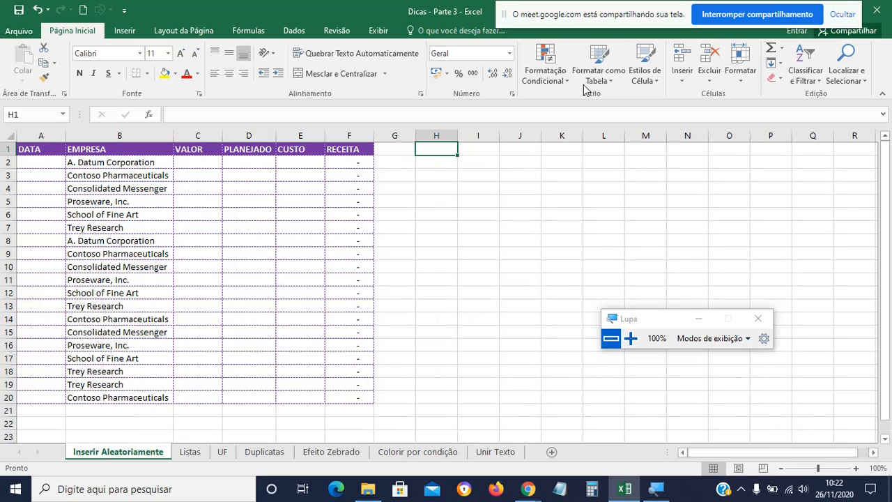
left_click(629, 338)
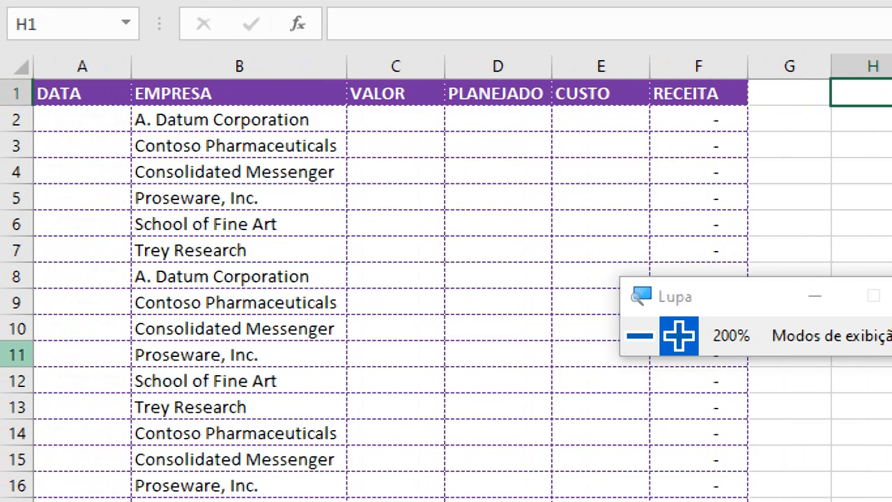
left_click(319, 280)
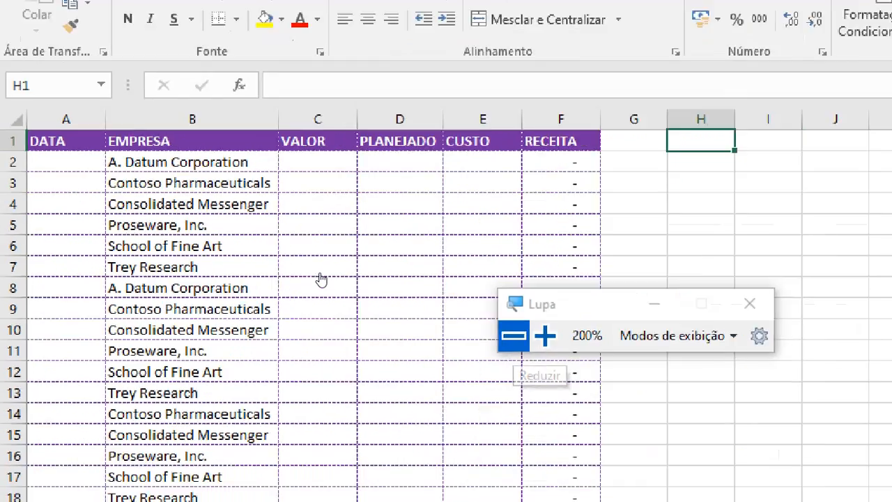
left_click(321, 278)
left_click_drag(341, 252, 572, 255)
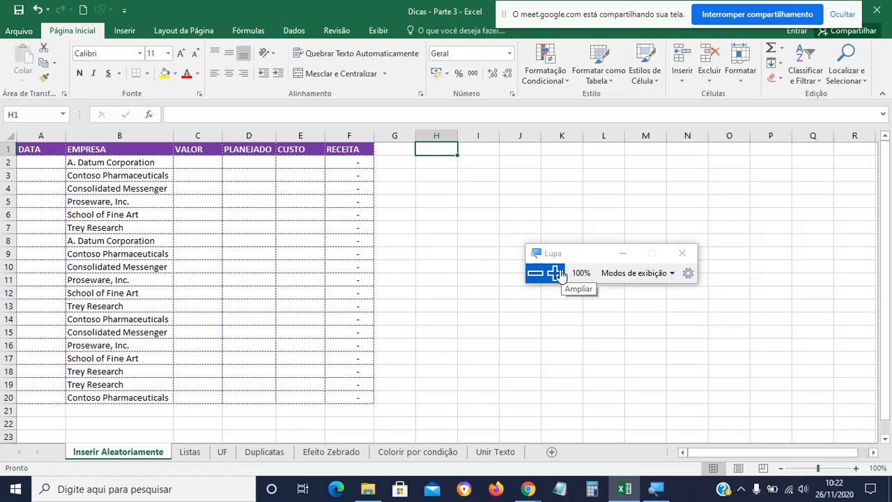
Examine the empty VALOR, PLANEJADO and CUSTO cells in C2:E20 and the RECEITA formula in F2, leaving the formula unedited.
left_click(555, 273)
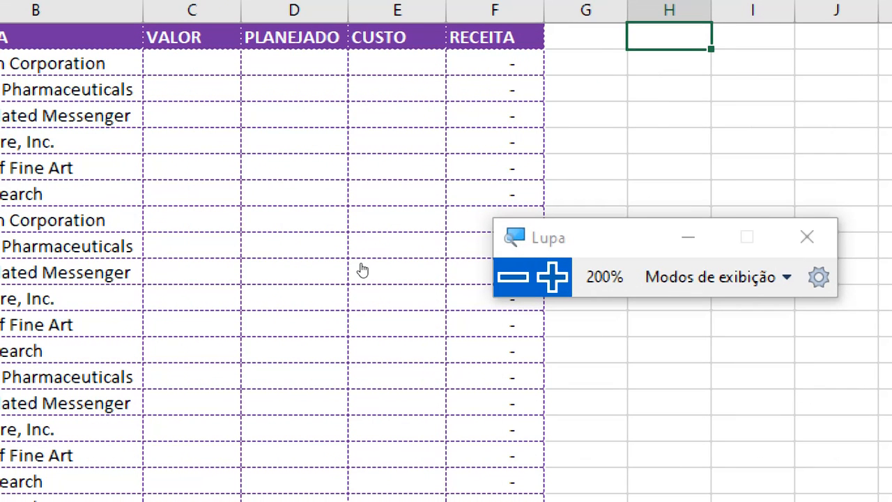
key("super+minus")
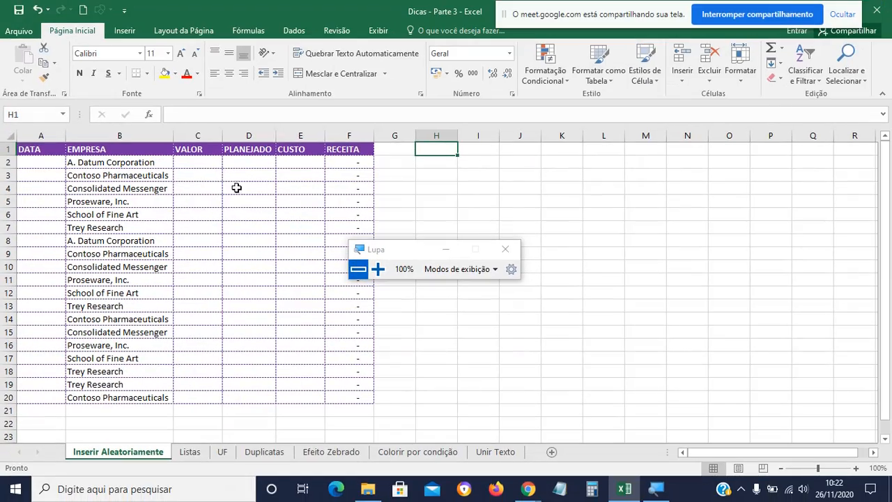
left_click_drag(211, 167, 251, 161)
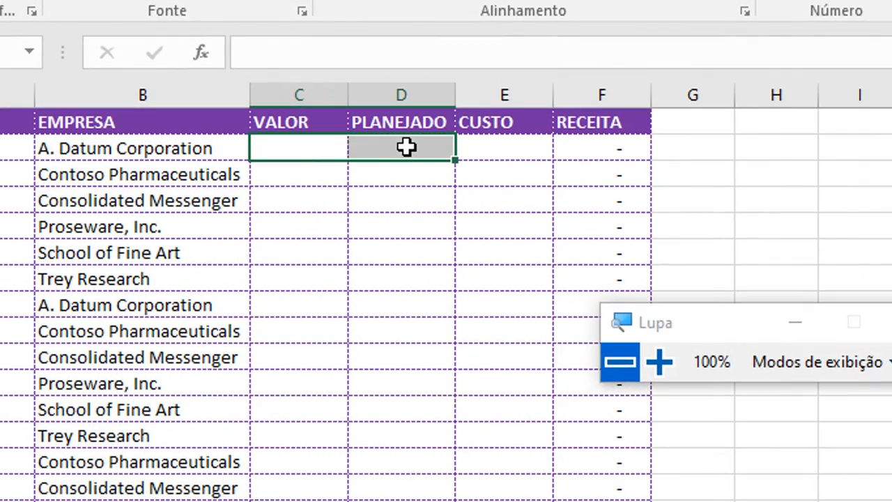
left_click_drag(407, 146, 501, 501)
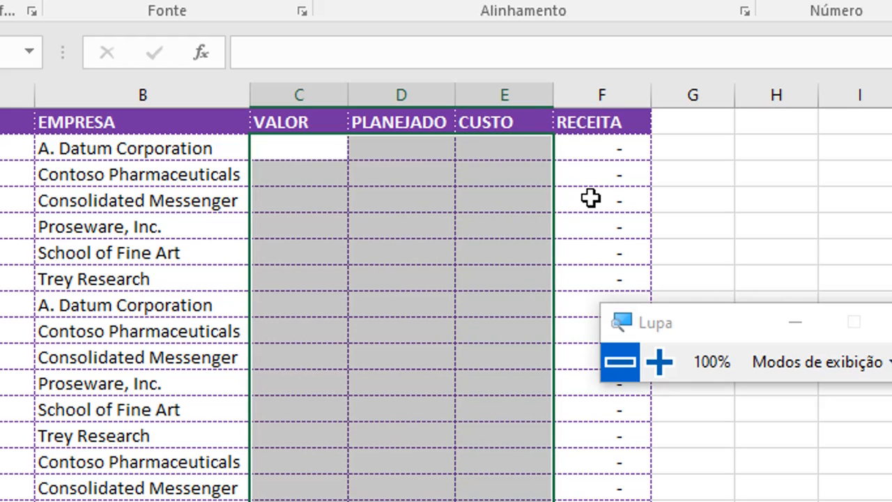
left_click(597, 146)
double_click(597, 145)
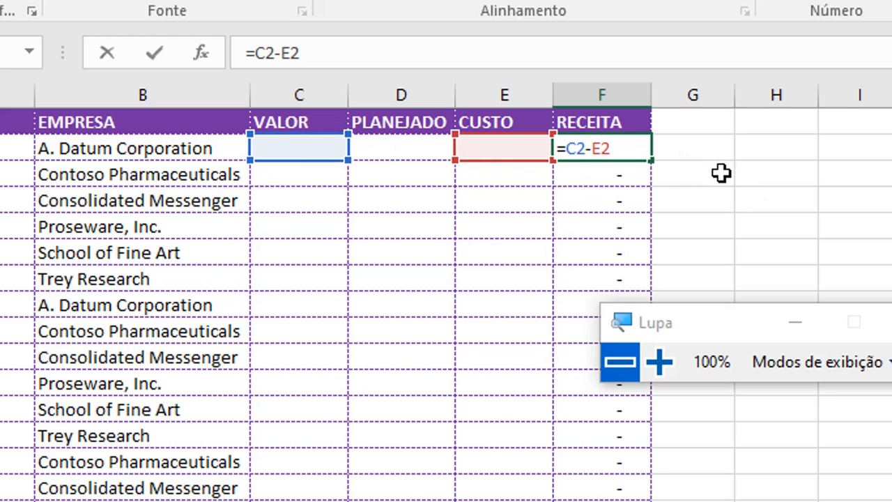
key("Escape")
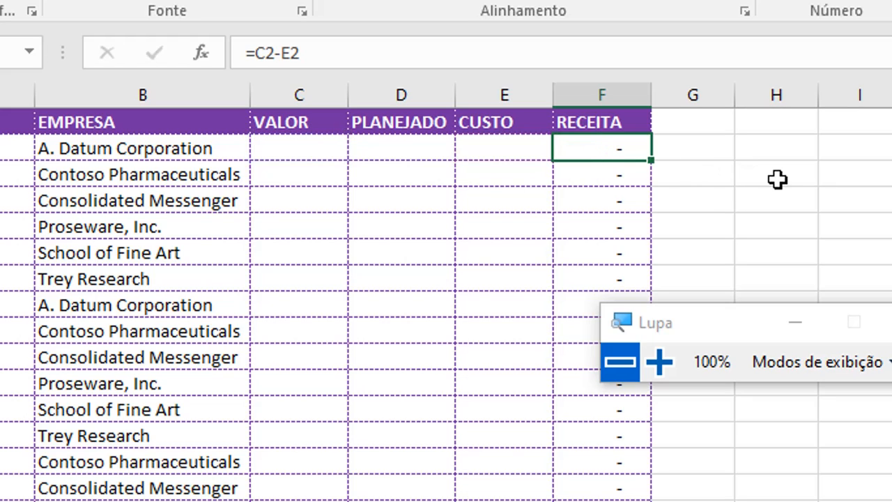
Test the RECEITA formula with a VALOR of 10 in C2 and a CUSTO of 2 in E2, and clear C2:E2.
left_click(315, 143)
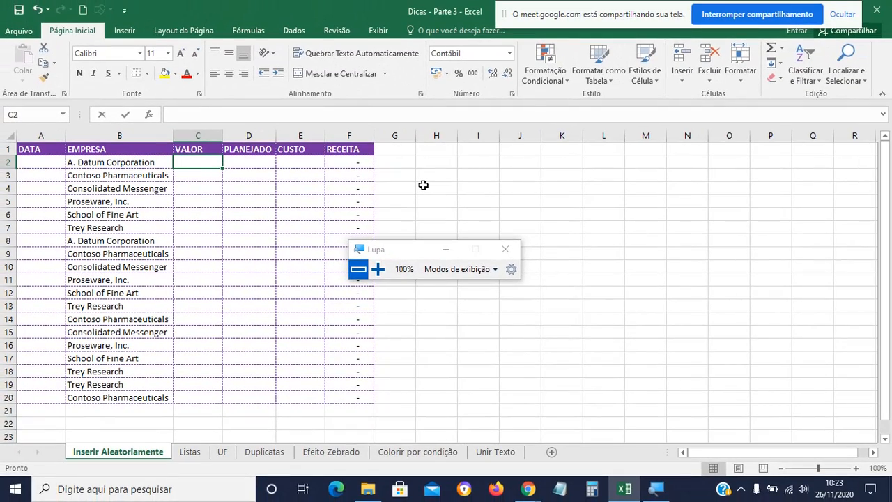
type("10")
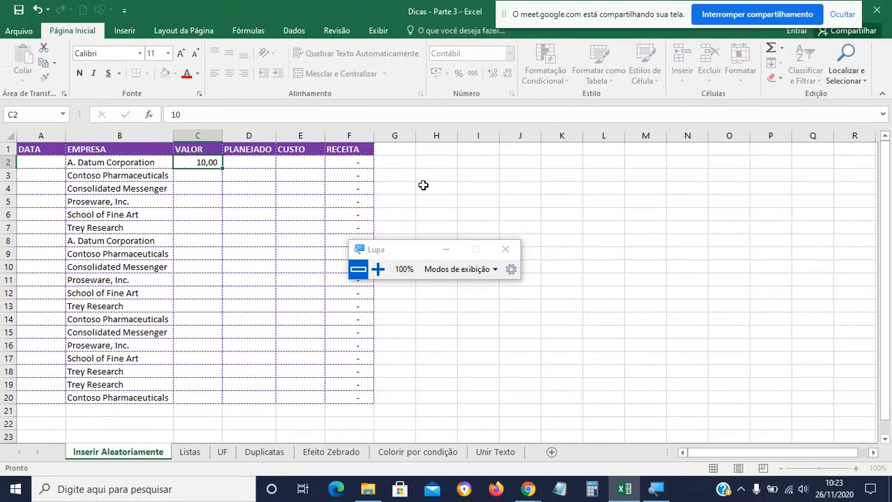
key("Tab")
key("Tab")
type("2")
key("Return")
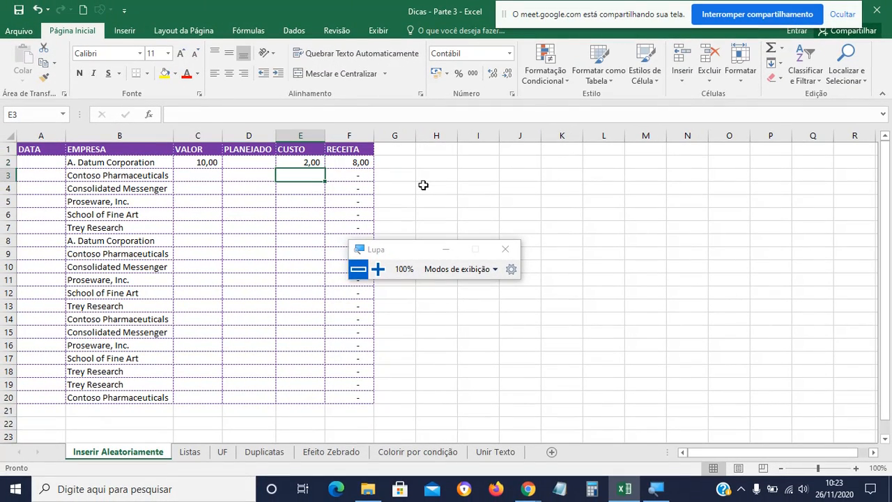
left_click_drag(205, 161, 287, 159)
key("Delete")
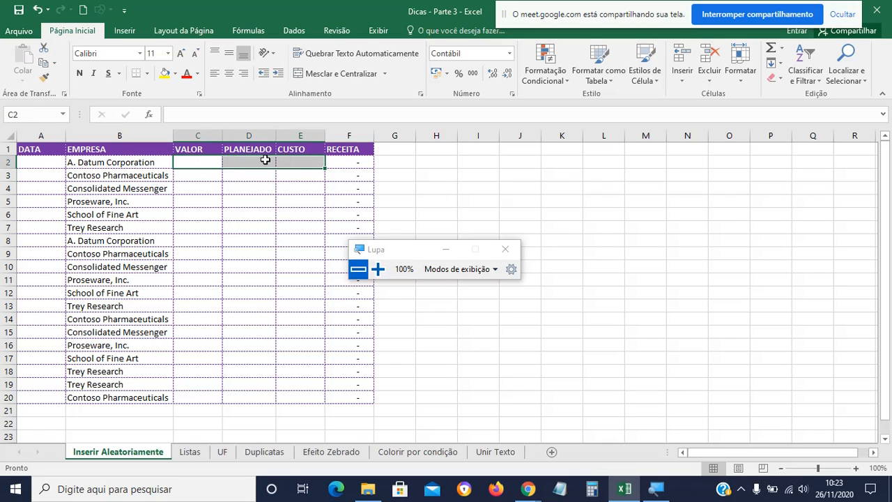
Enter =ALEATÓRIOENTRE(1;1000) in C2 under VALOR, working at 200% magnification with the Magnifier window clear of the table.
left_click_drag(204, 163, 305, 398)
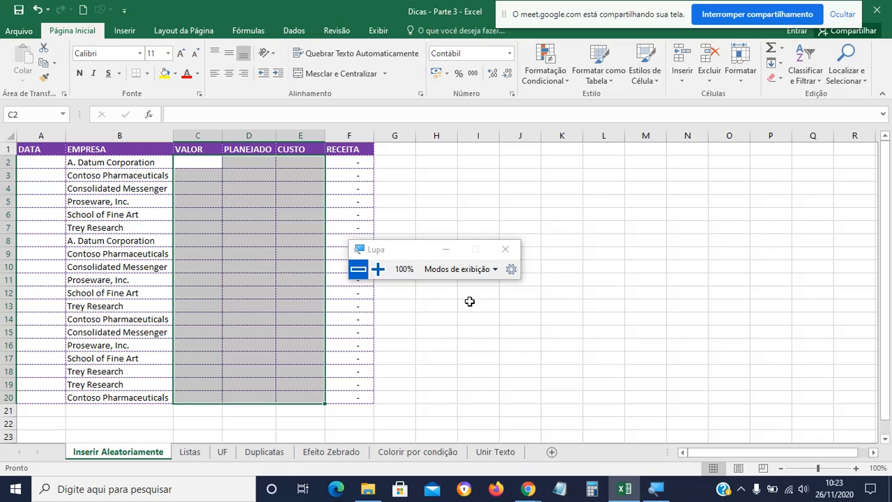
left_click_drag(407, 254, 551, 238)
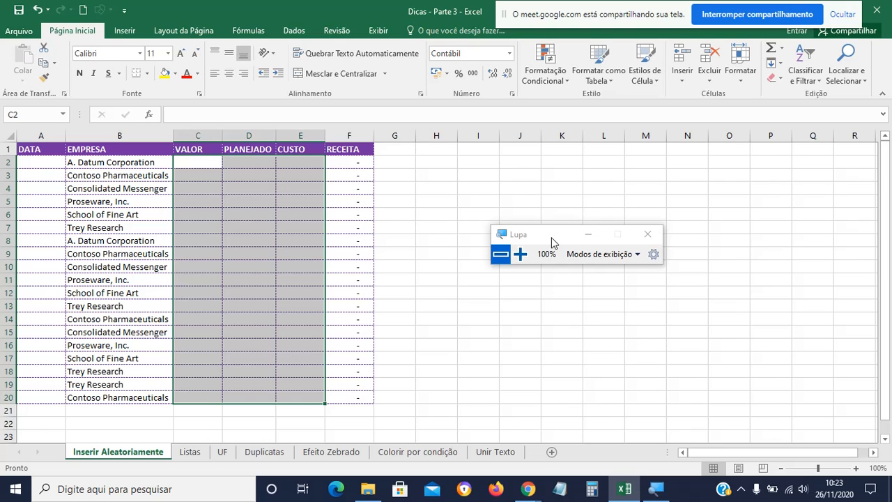
left_click(520, 253)
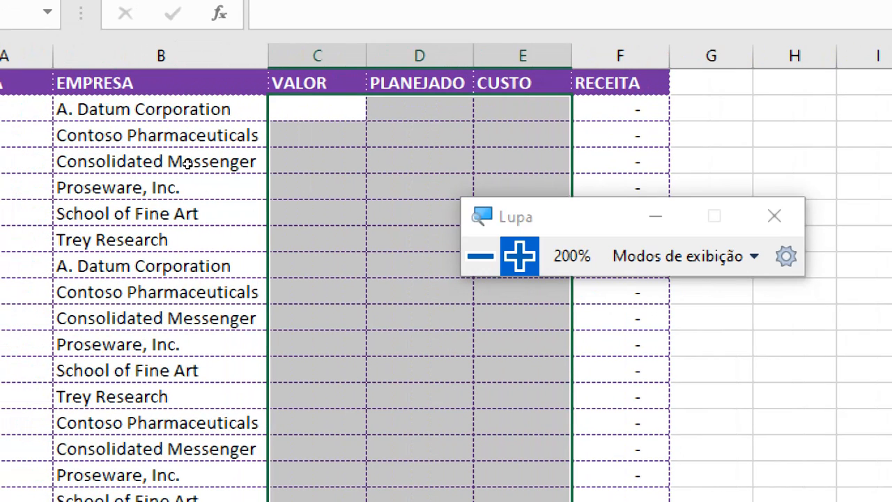
key("shift+BackSpace")
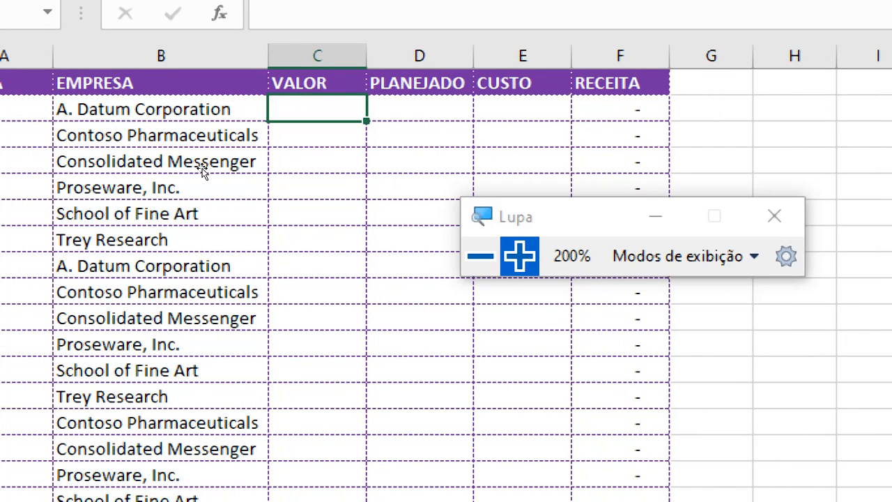
type("=ale")
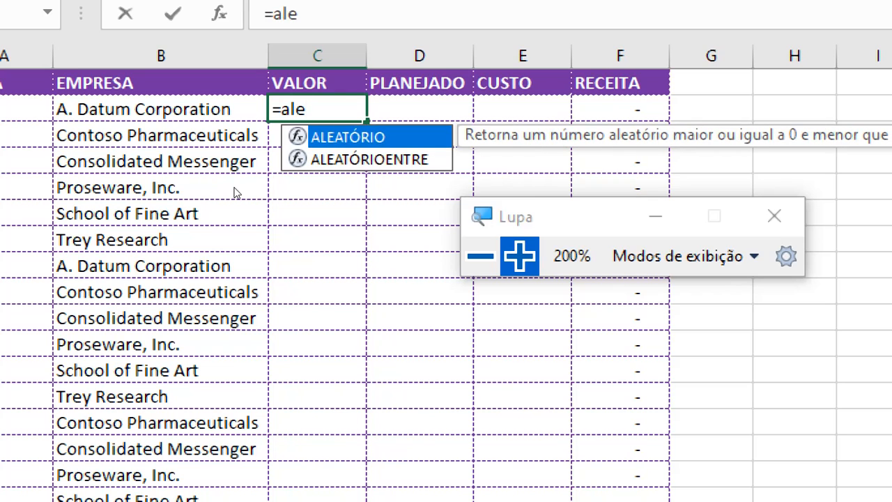
key("Down")
key("Tab")
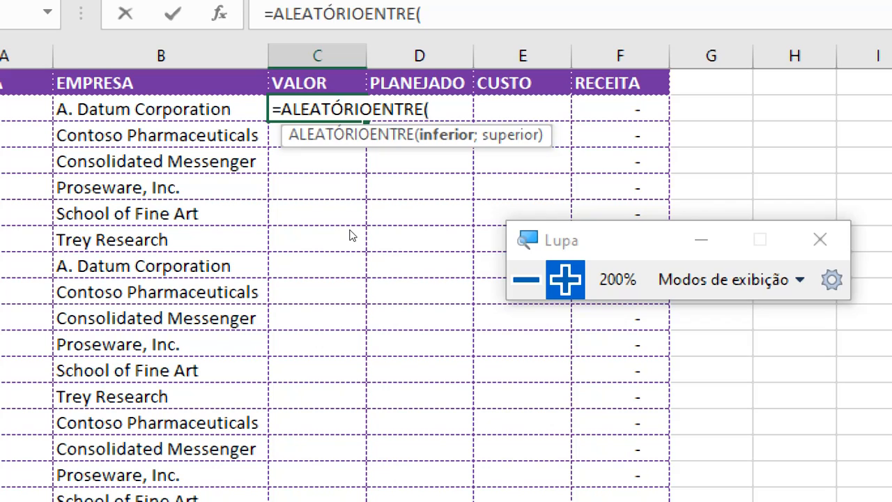
type("1;1000")
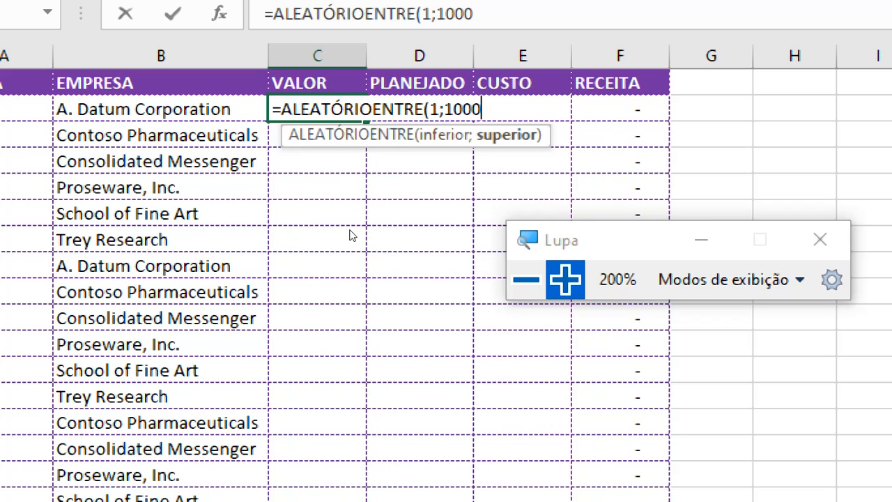
type(")")
key("Return")
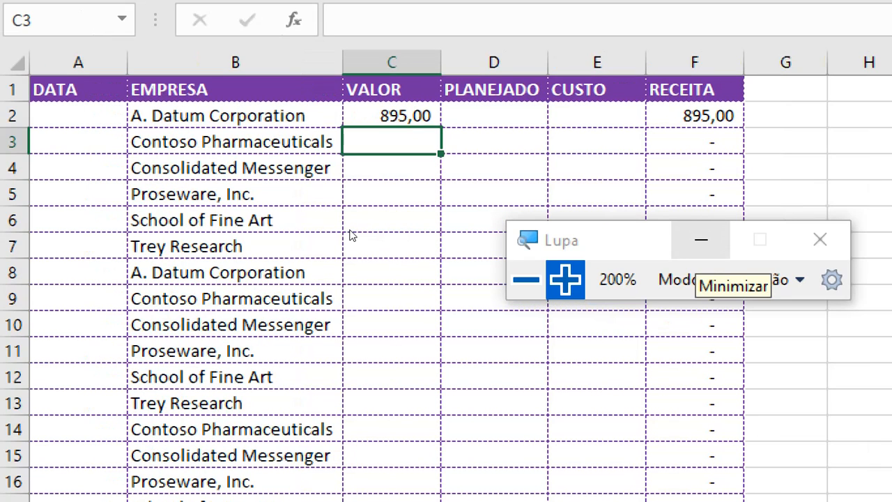
Fill the random number formula from C2 down the VALOR column through C20 and review the filled rows.
key("Up")
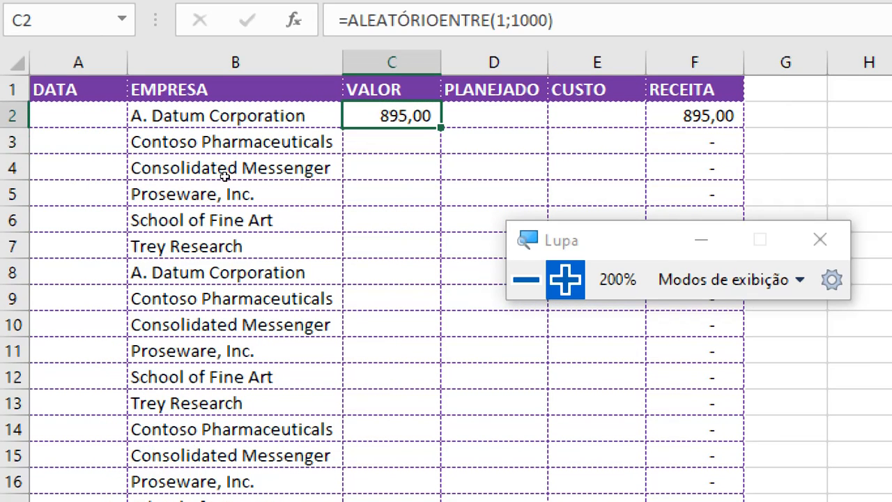
key("ctrl+shift+Down")
key("ctrl+d")
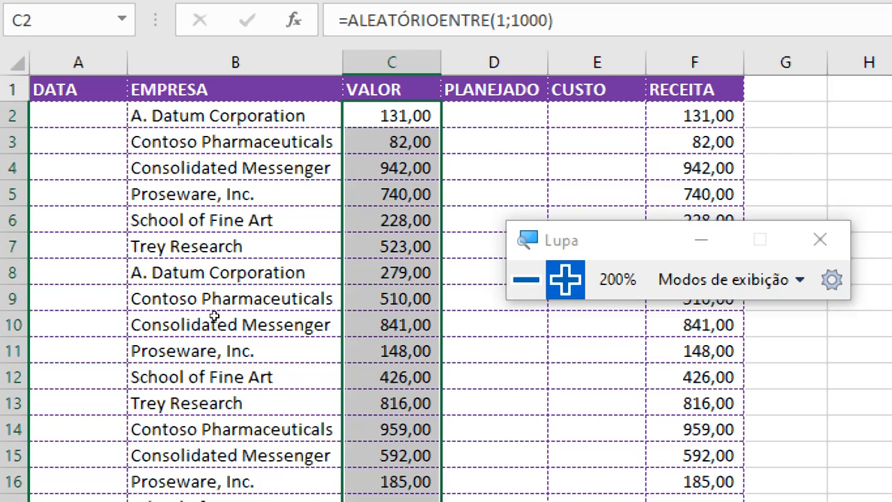
scroll(238, 310, "down", 1)
scroll(238, 310, "down", 4)
scroll(238, 308, "up", 4)
key("shift+BackSpace")
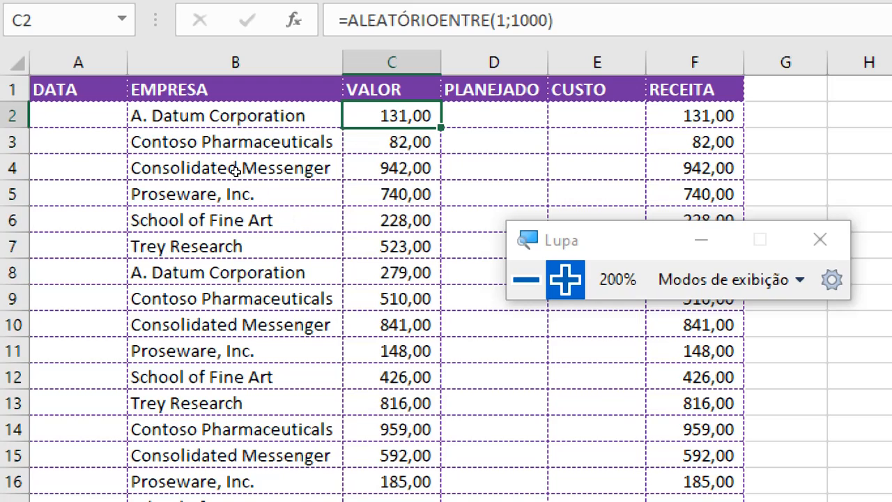
Copy the C2 random number formula into the PLANEJADO and CUSTO columns, D2:E20, working at 100% magnification.
key("super+minus")
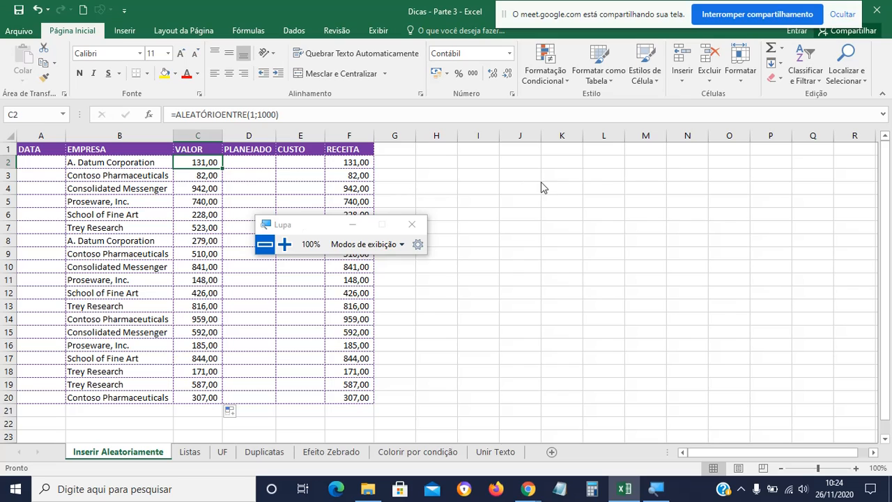
left_click_drag(312, 224, 605, 172)
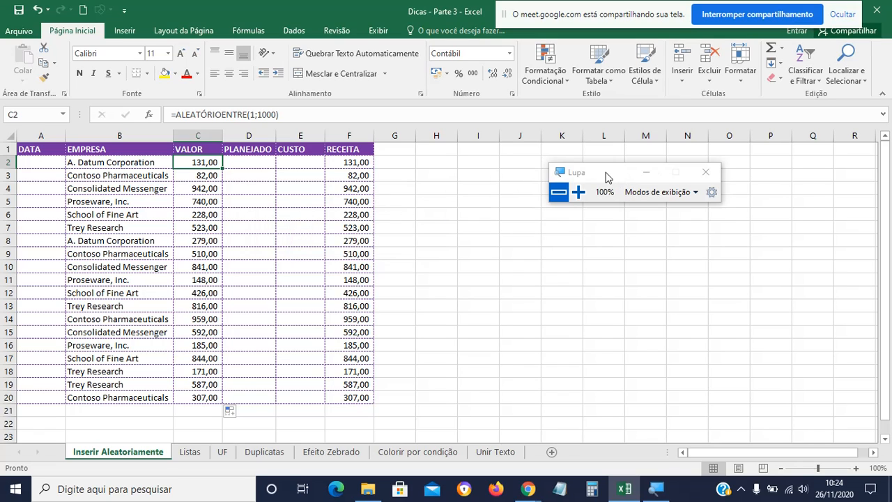
left_click_drag(224, 166, 330, 398)
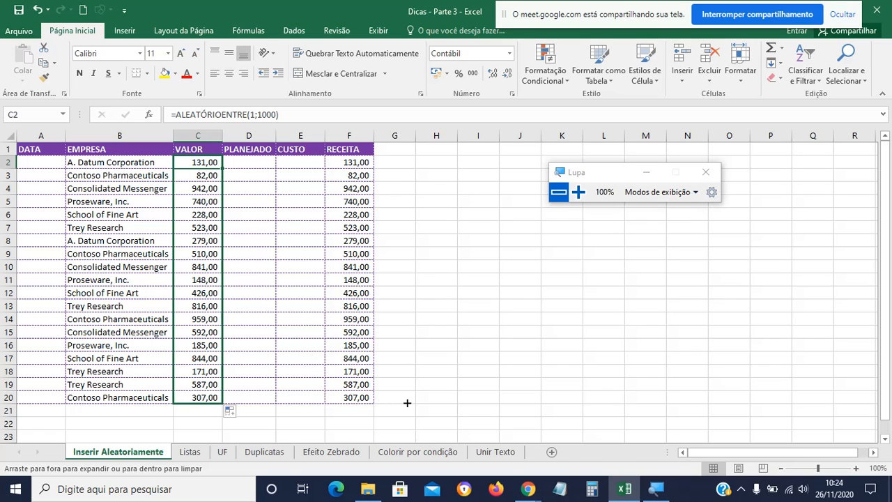
left_click(211, 162)
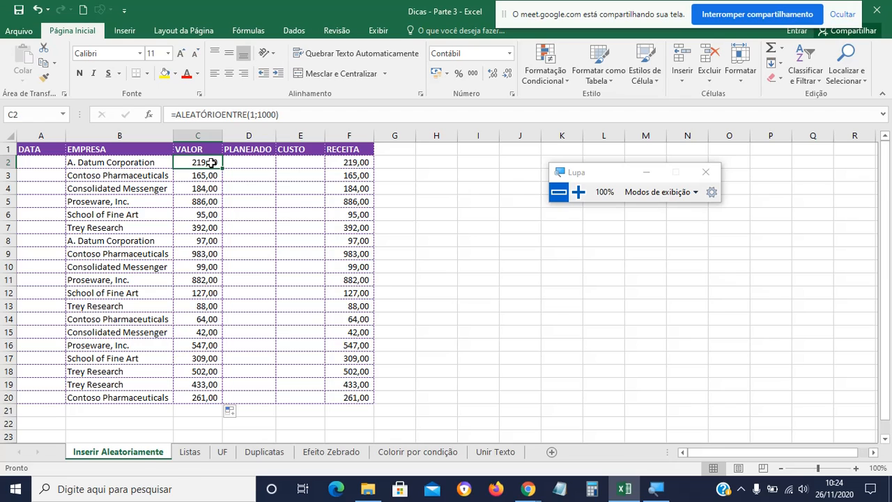
key("ctrl+c")
left_click_drag(255, 161, 317, 397)
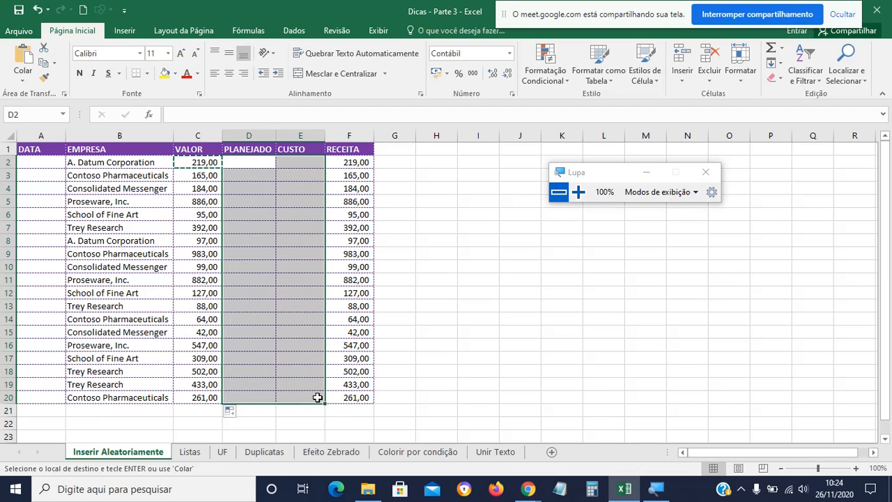
key("Return")
left_click(518, 339)
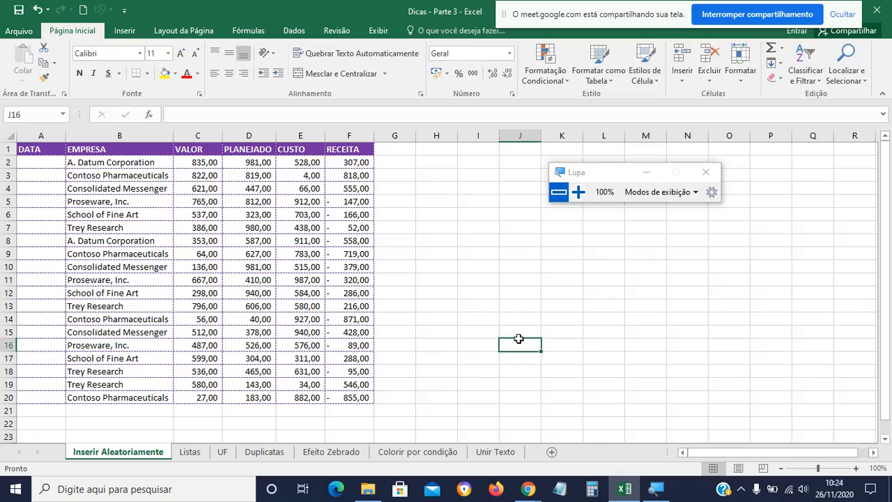
Enter x in H5 and H6 at 200% magnification to demonstrate recalculation of the random numbers, and return to 100%.
left_click(579, 192)
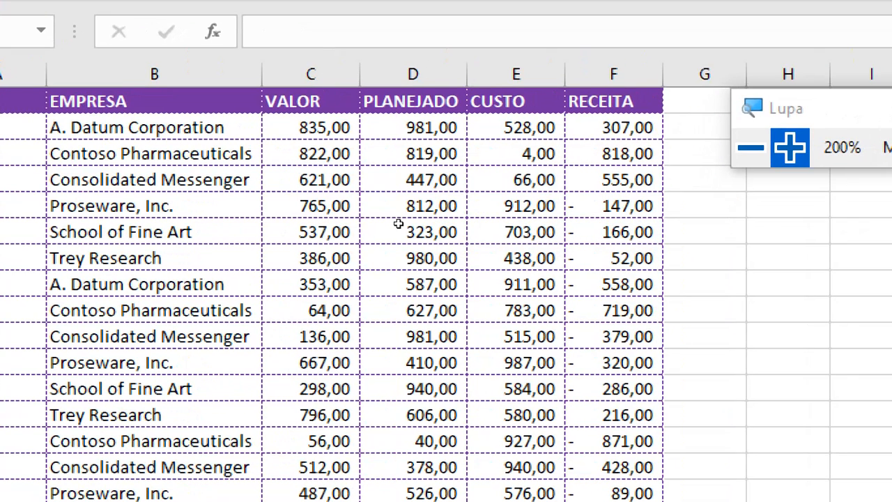
key("Escape")
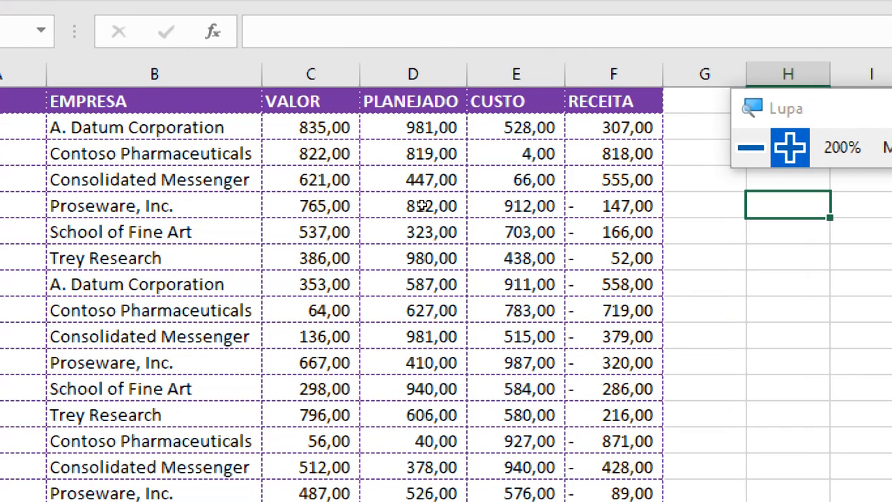
type("x")
key("Return")
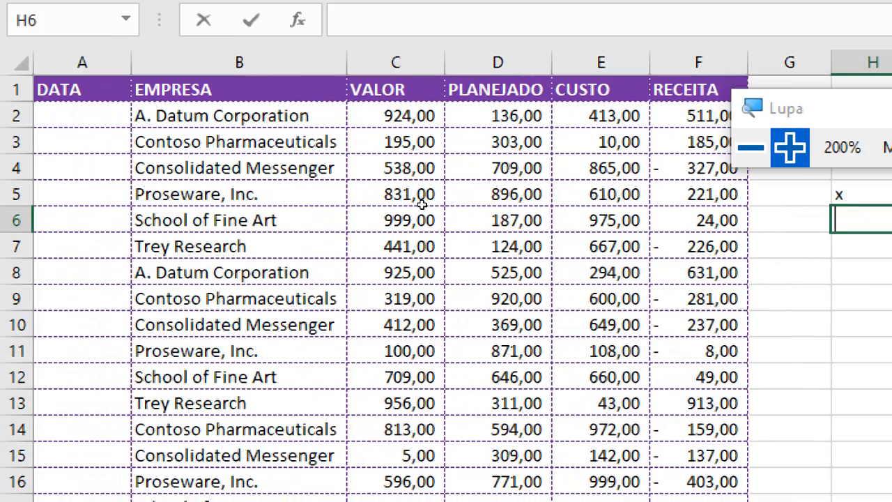
type("x")
key("Return")
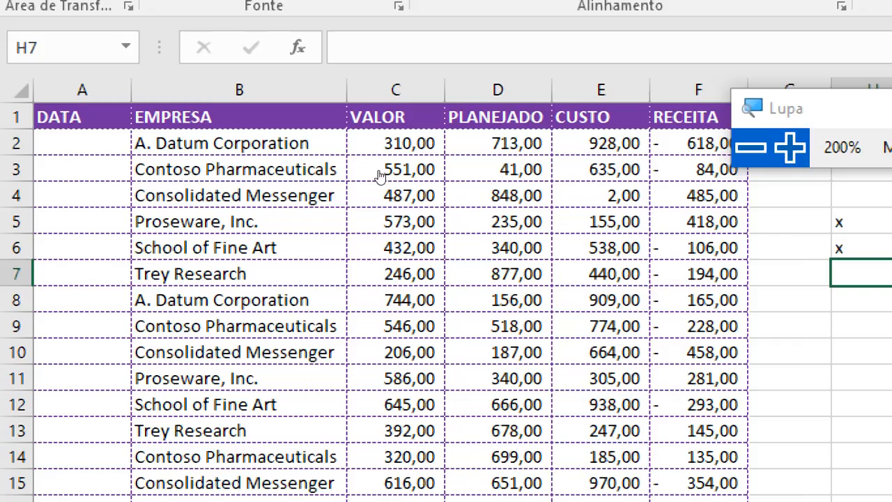
left_click(751, 147)
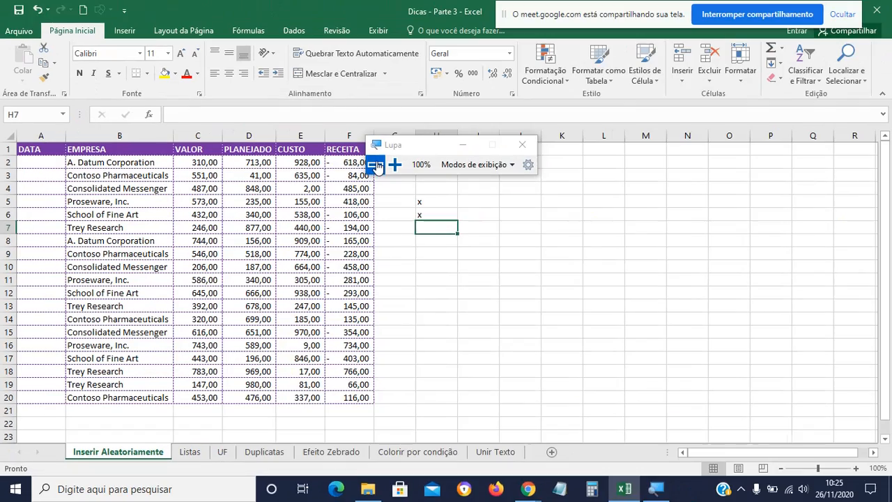
Continue triggering recalculation by entering x, g, rg and v in cells H7 to H10, and select H5:H10.
type("x")
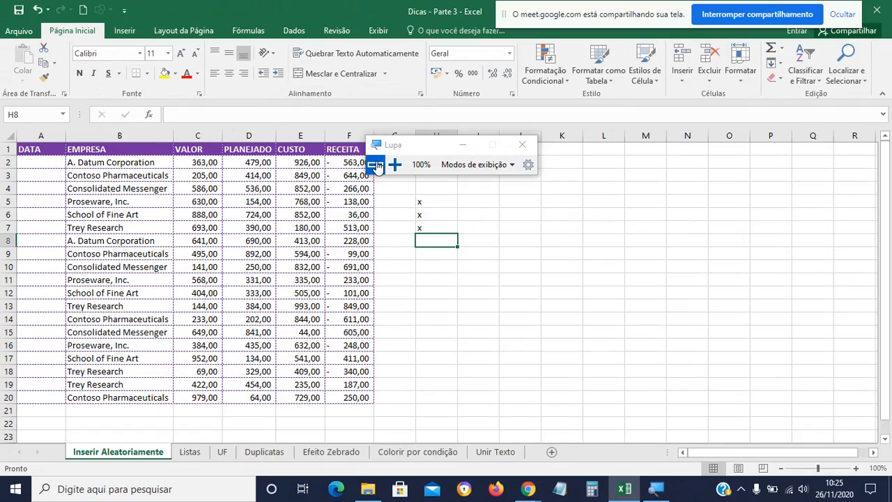
type("g")
key("Return")
type("rg")
key("Return")
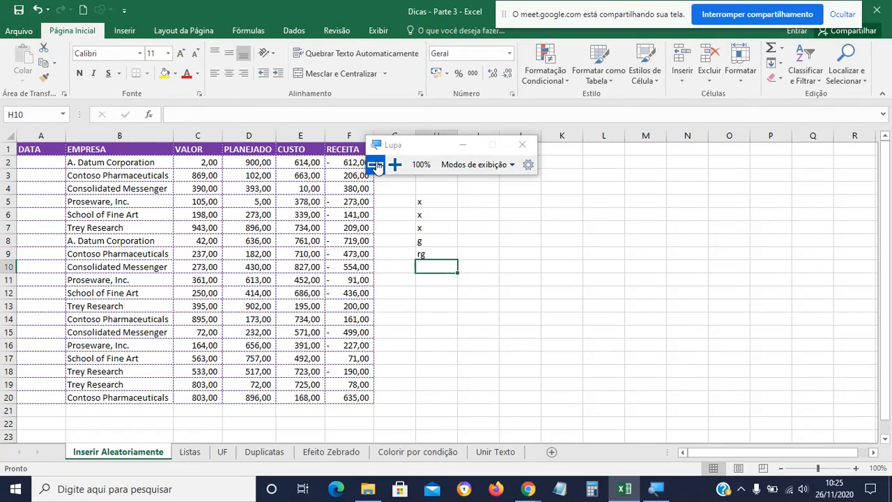
type("v")
left_click_drag(454, 199, 446, 267)
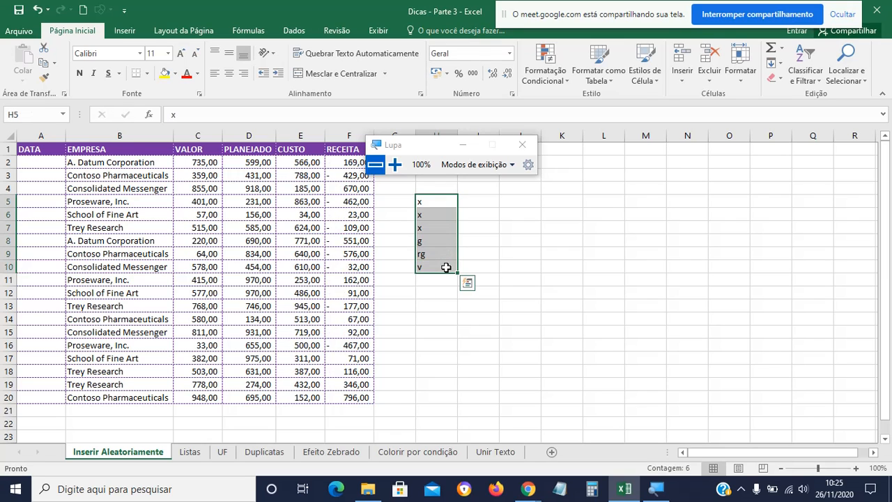
Clear the test entries in H5:H10, then inspect the formulas in row 2 from F2 back to C2 at 200% magnification.
key("Delete")
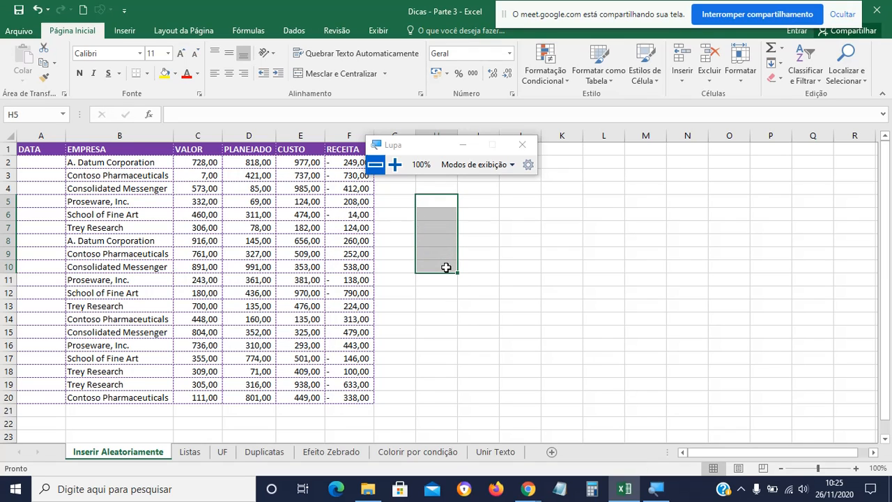
left_click(395, 164)
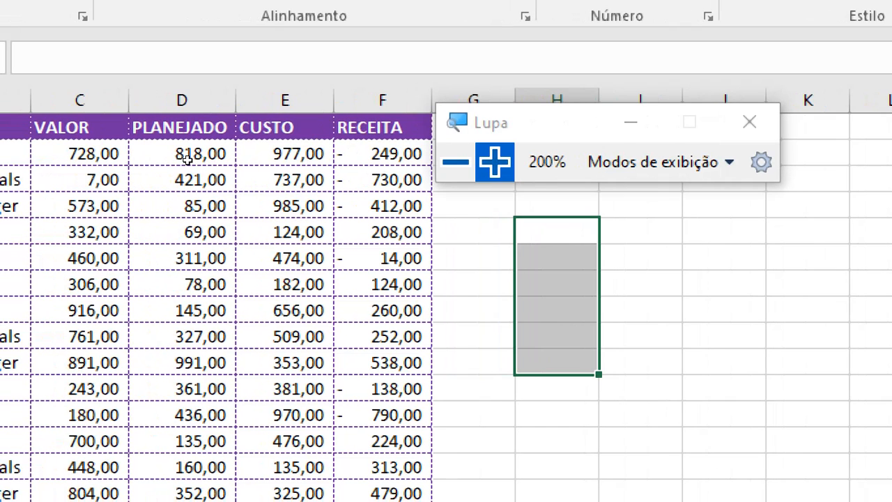
left_click(358, 160)
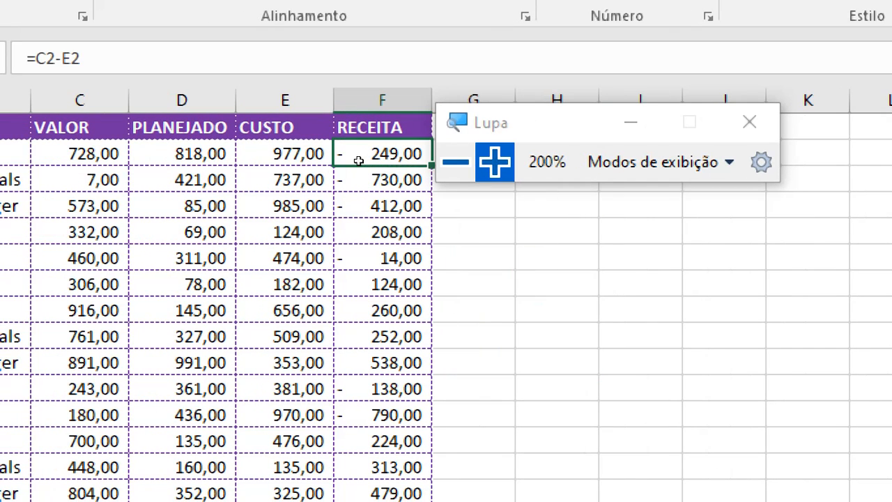
key("Left")
key("Left")
key("Left")
Replace the random number formulas in C2:E20 with fixed values by copying the range and pasting values only over it.
left_click_drag(205, 160, 306, 449)
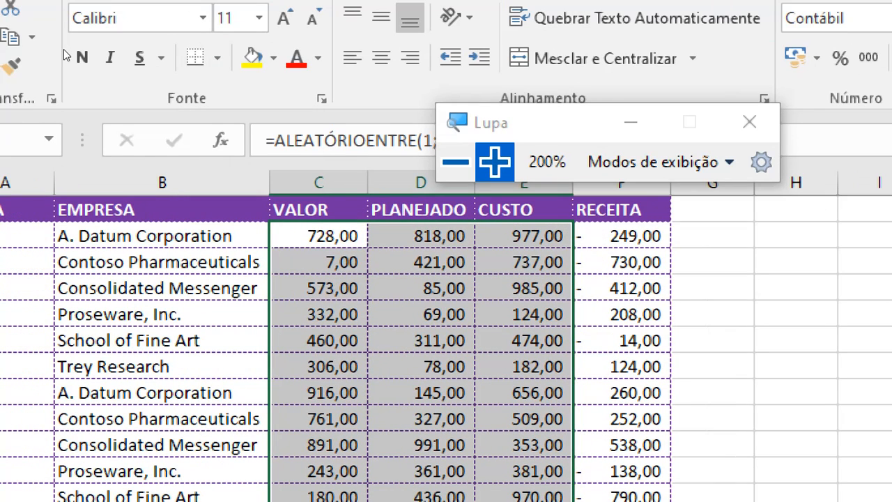
key("ctrl+c")
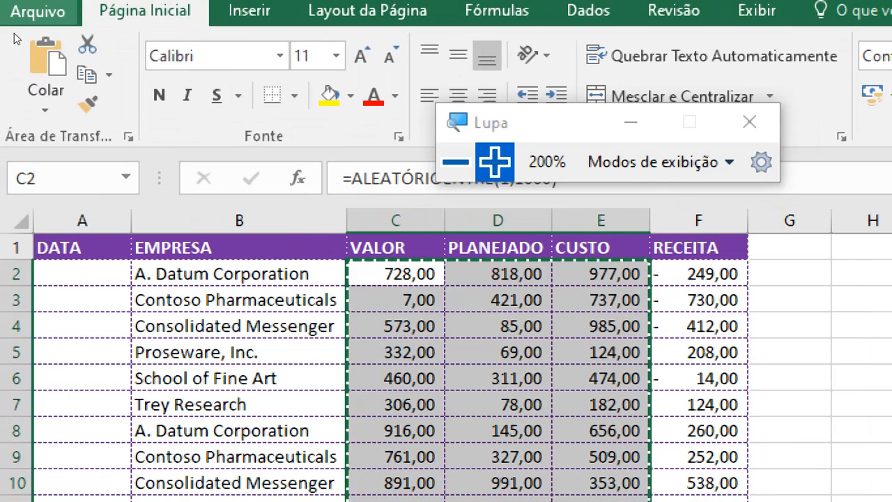
left_click(18, 103)
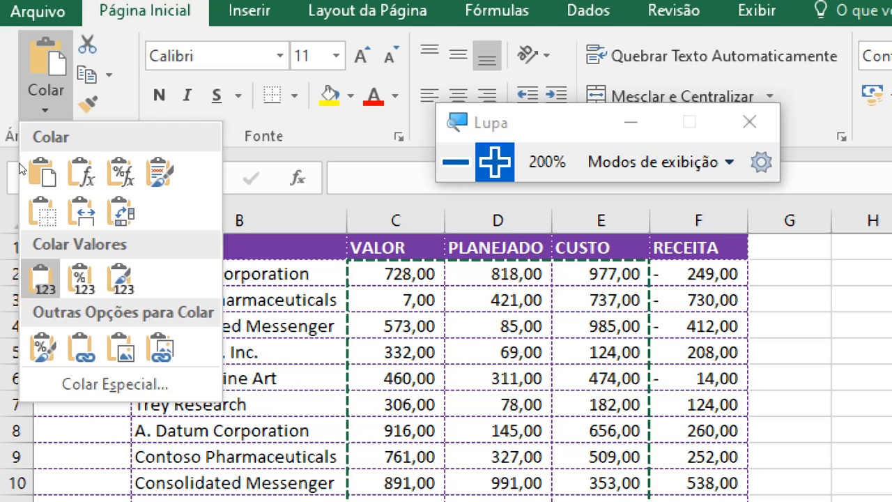
left_click(40, 278)
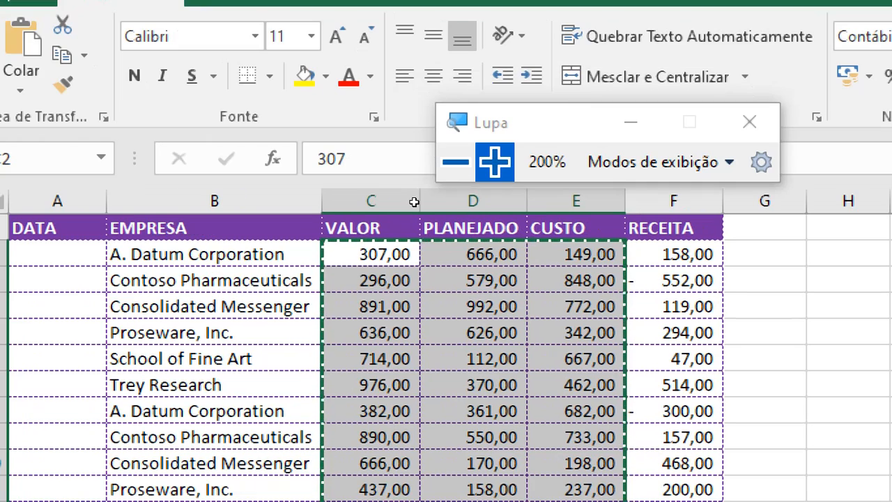
left_click(765, 332)
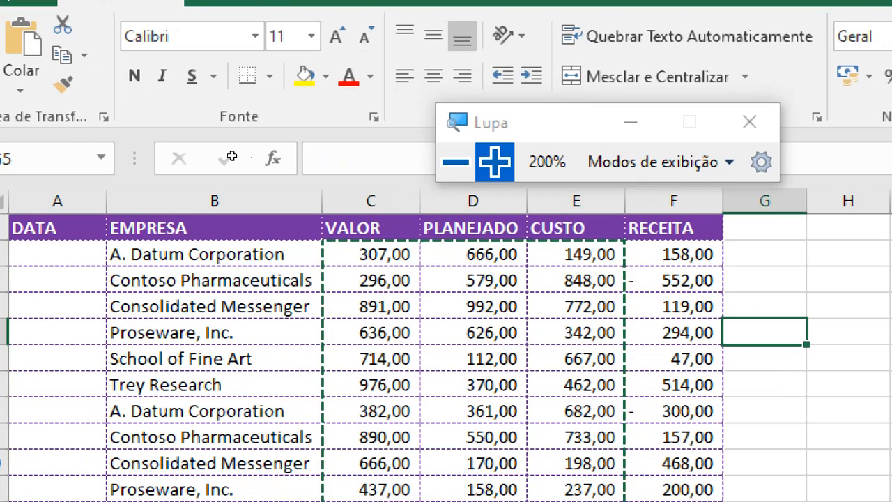
key("Escape")
Examine several cells in the VALOR, PLANEJADO and CUSTO columns to check whether they hold values instead of formulas.
left_click(371, 253)
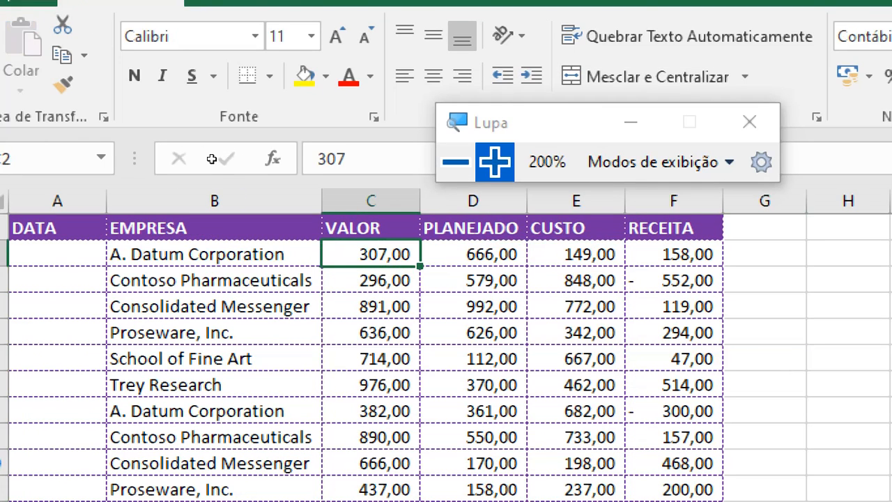
key("Down")
key("Down")
key("Right")
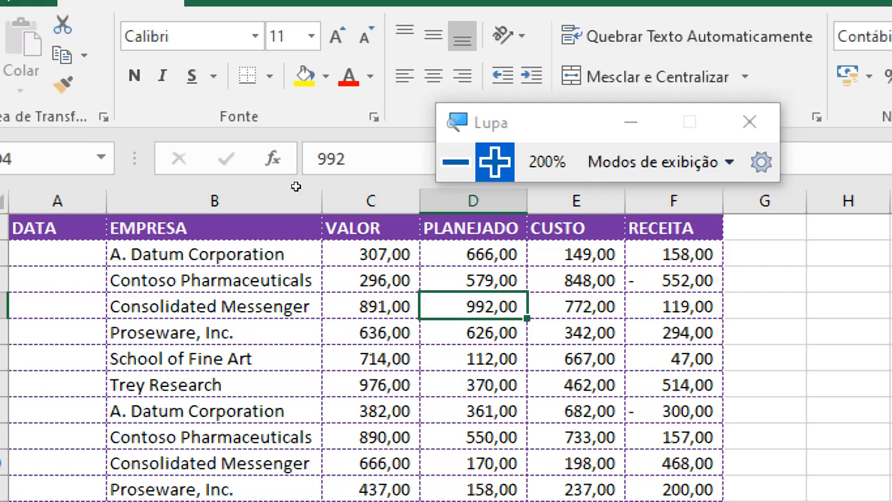
key("Right")
key("Down")
key("Down")
key("Left")
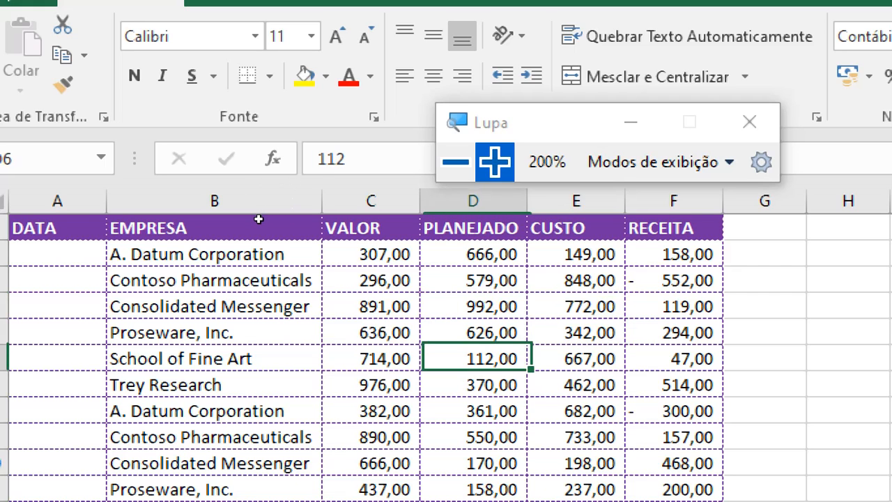
key("Left")
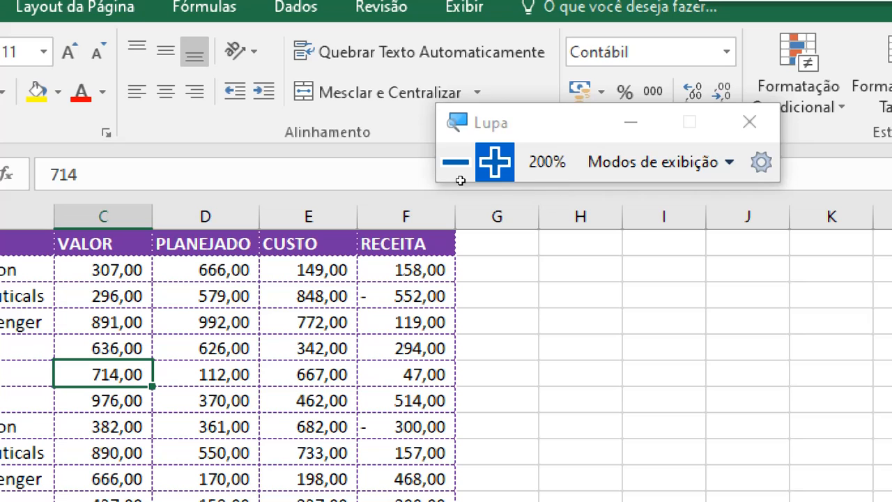
Enter the formula =SOMA(C2:F2) in H2 to add up the first company's row.
left_click(431, 162)
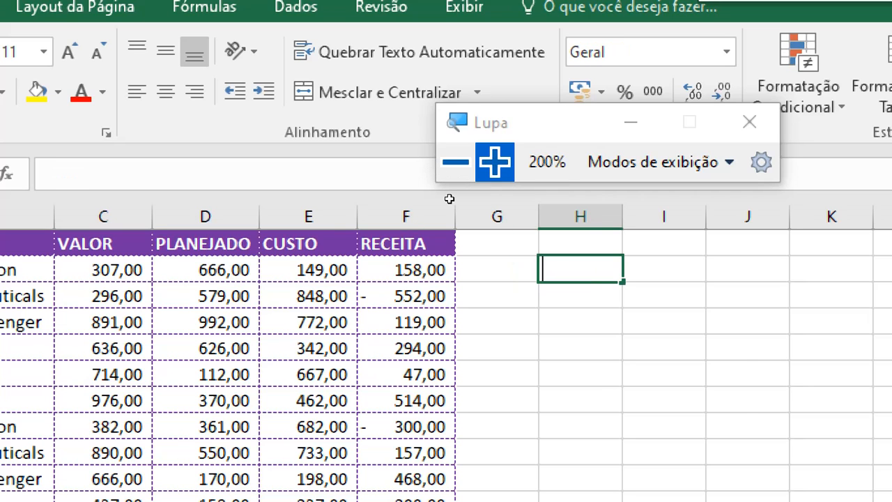
type("=soma")
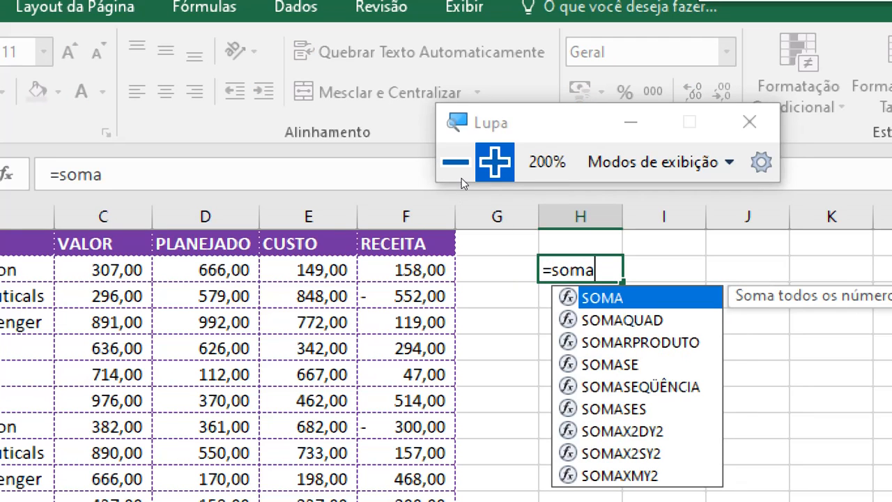
key("Tab")
key("Left")
key("Left")
key("Left")
key("Left")
key("Left")
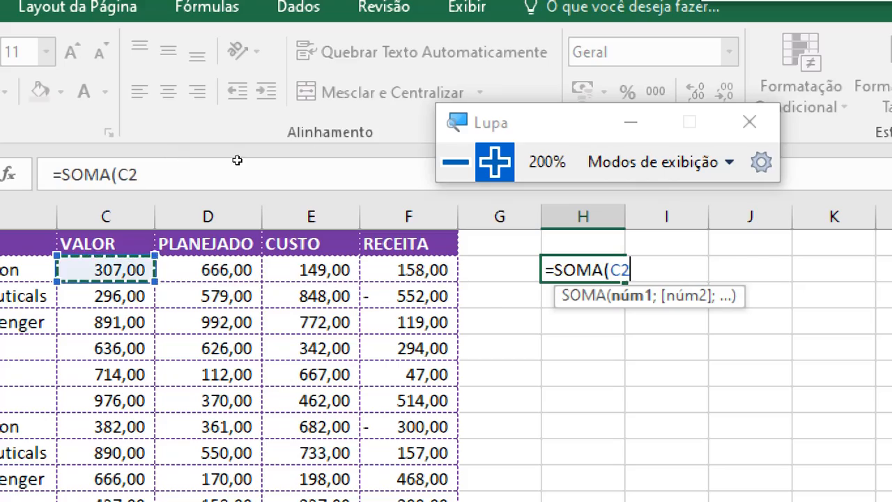
key("shift+Right")
key("shift+Right")
key("shift+Right")
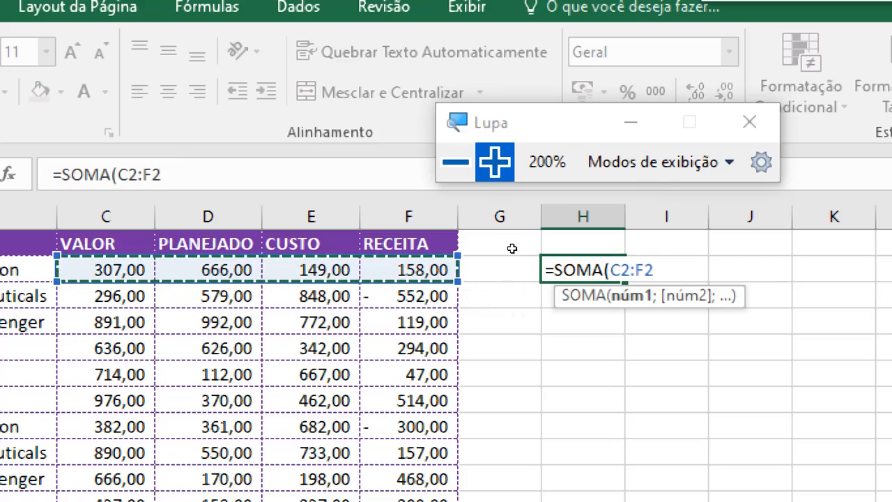
key("Return")
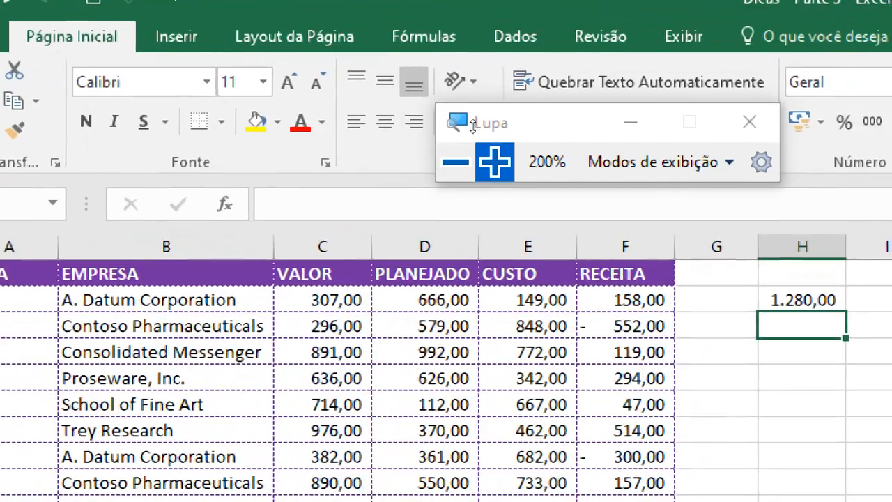
Open the sum formula in H2 to review its referenced range, and close it with the cell still selected.
key("Up")
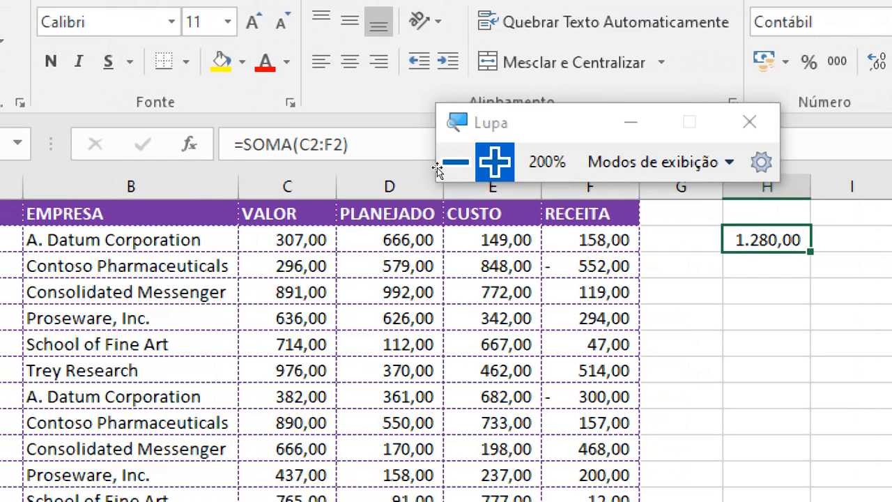
key("F2")
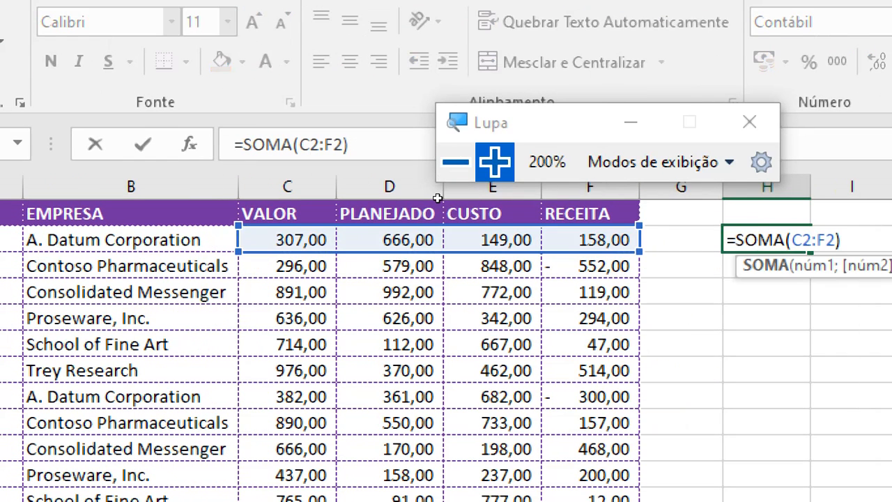
key("ctrl+Return")
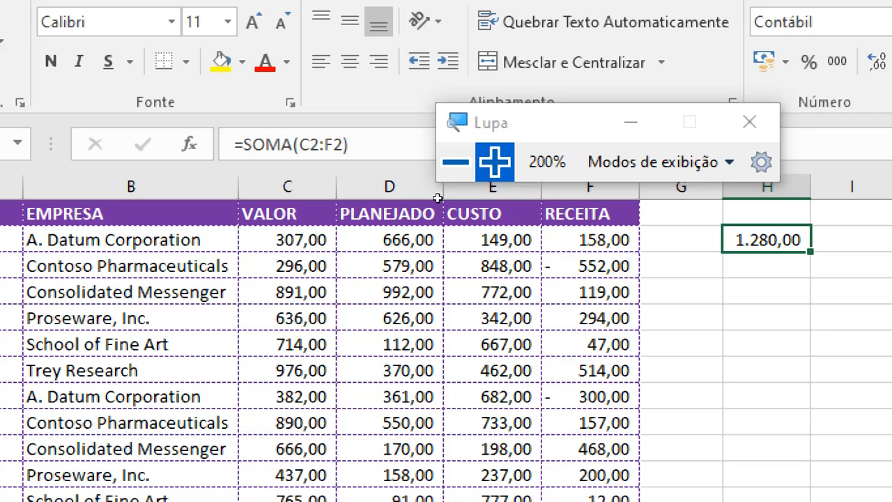
Convert the sum formula in H2 to a fixed value by copying it and pasting values only in place.
key("ctrl+c")
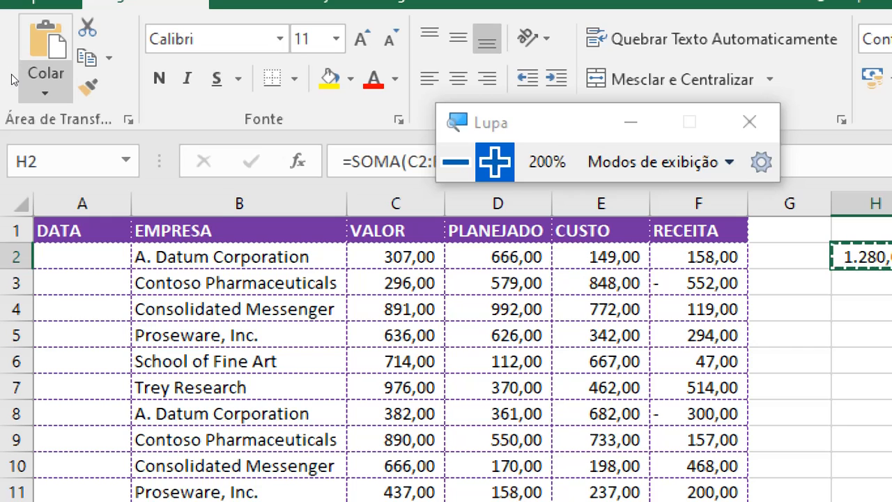
left_click(44, 82)
left_click(40, 262)
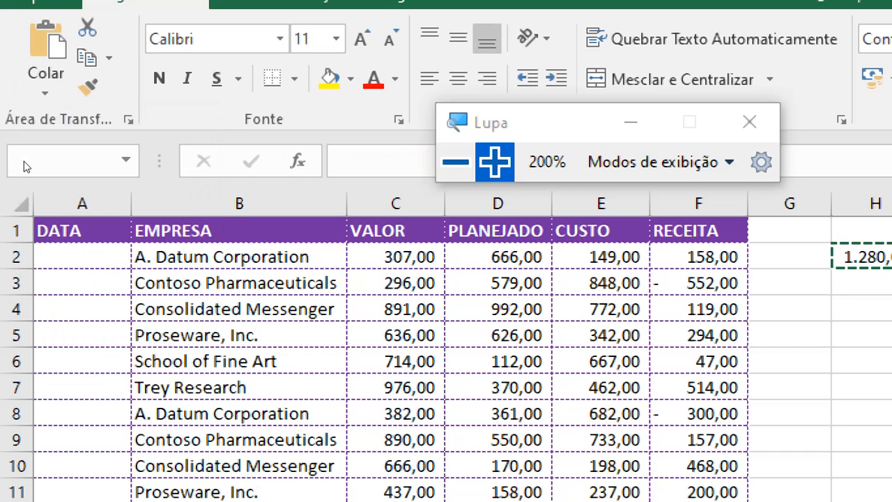
key("Down")
key("Down")
key("Down")
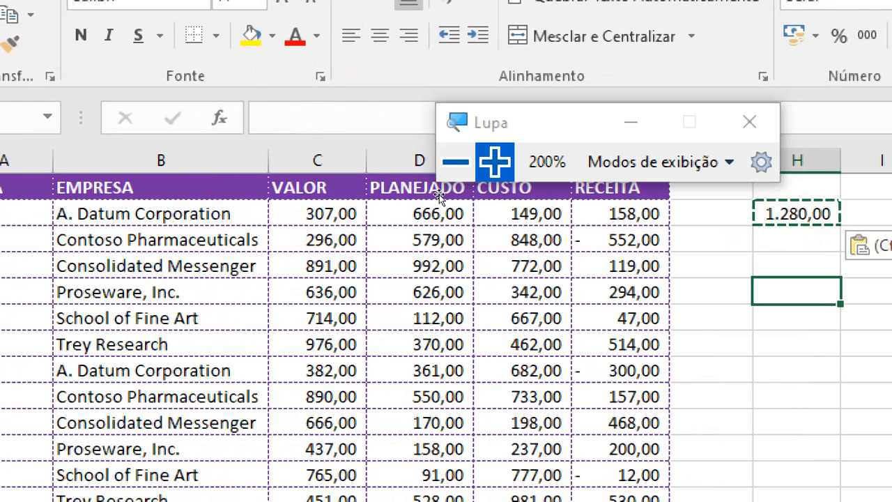
key("Escape")
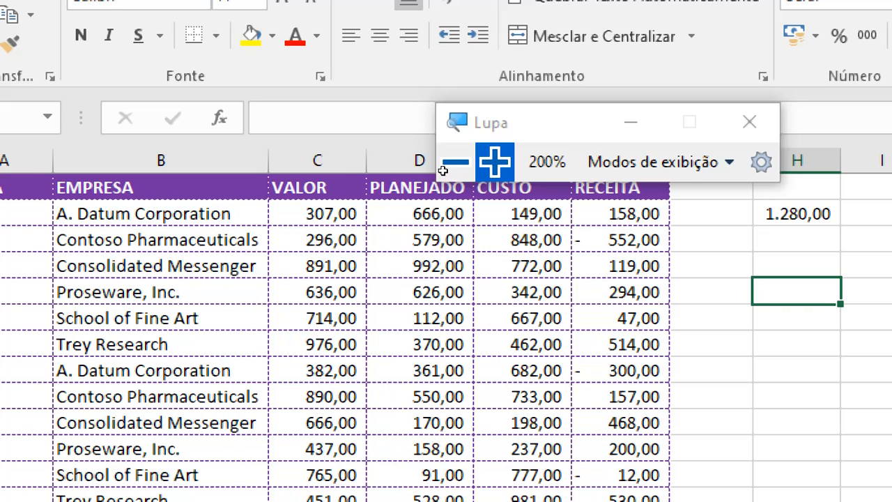
Check the pasted content of H2 and return the magnification to 100%.
key("Up")
key("Up")
key("Up")
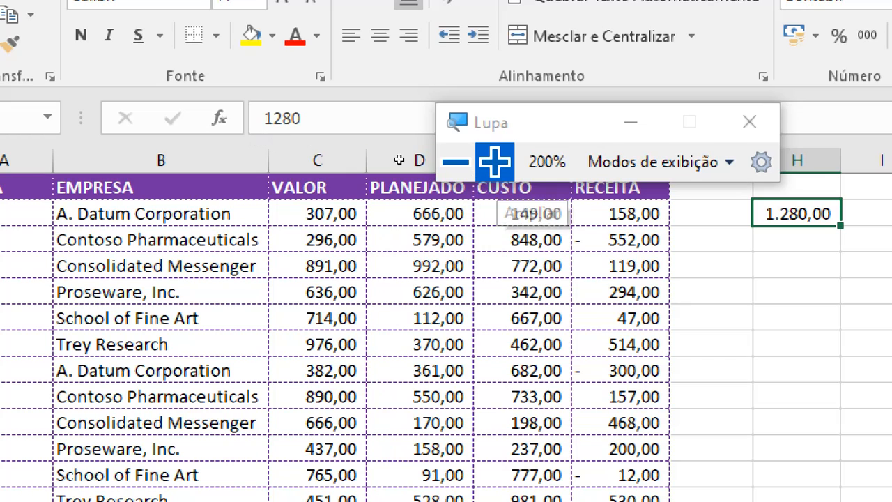
left_click(266, 139)
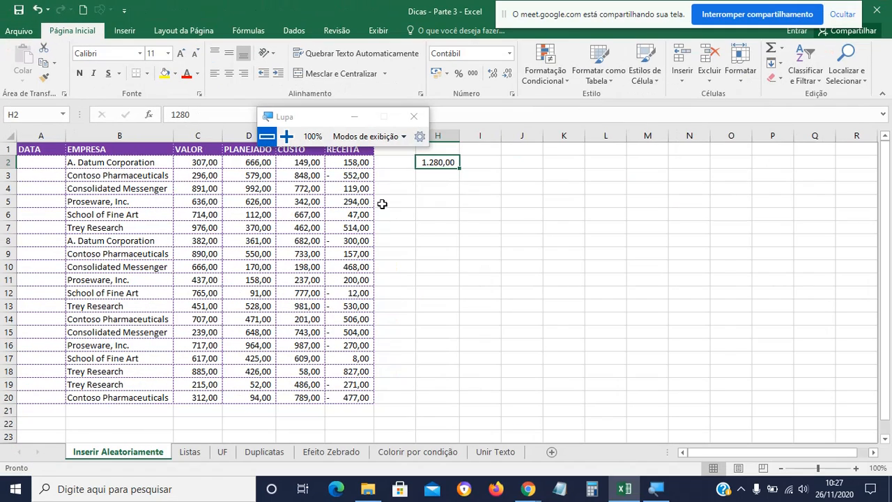
Zoom the worksheet to 120% and clear the demonstration total from H2.
left_click(426, 230)
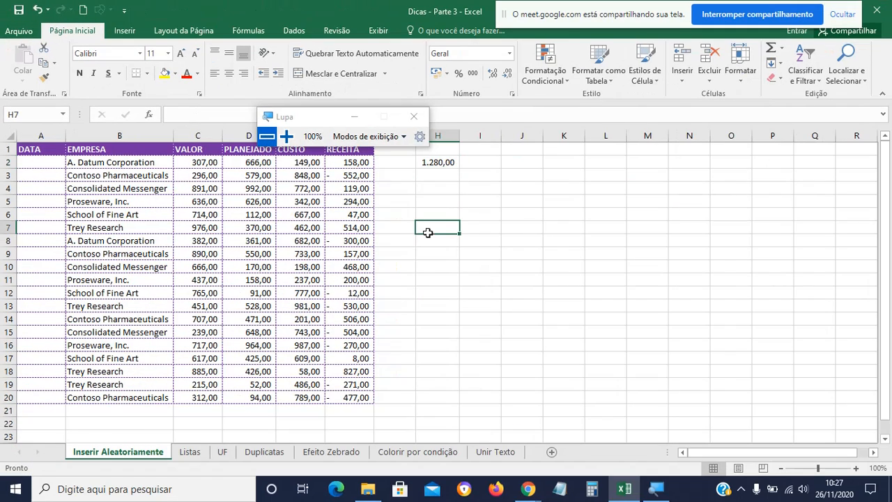
left_click(856, 468)
left_click(856, 468)
scroll(691, 330, "up", 1)
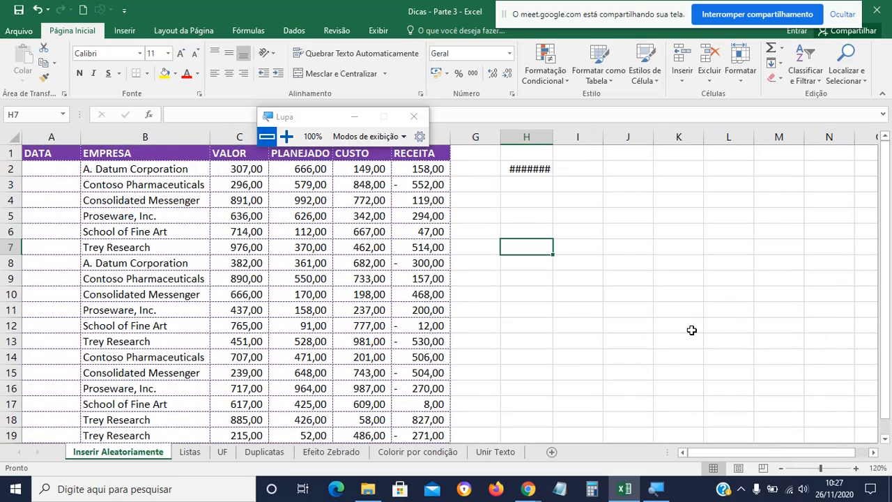
left_click(541, 168)
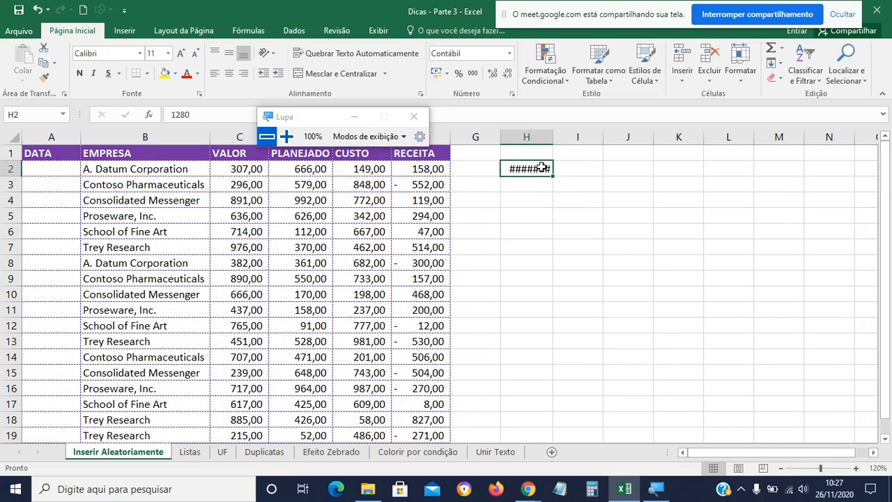
key("Delete")
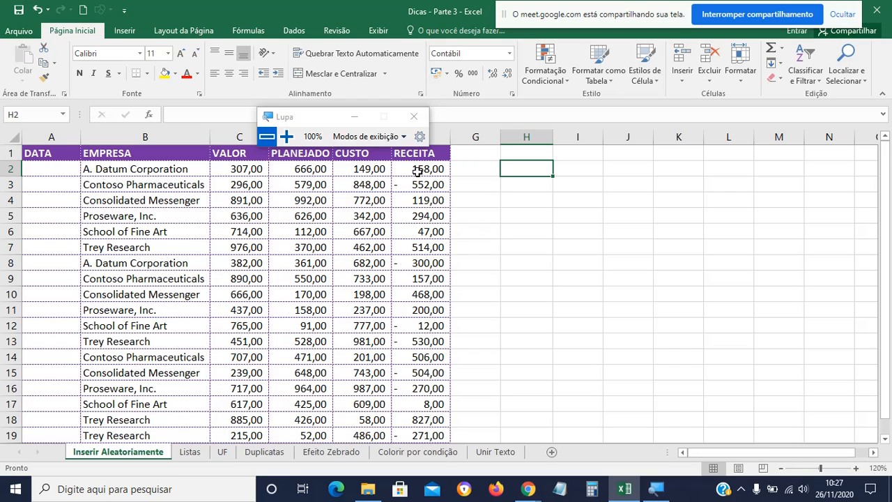
Select A2 in the empty DATA column, raise the magnification to 200% and reposition the magnifier window.
left_click_drag(420, 173, 412, 199)
left_click(519, 230)
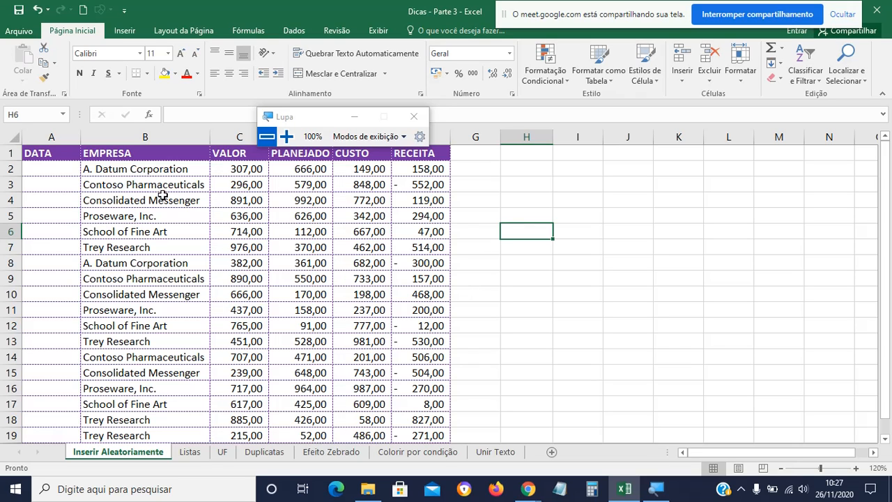
left_click(70, 172)
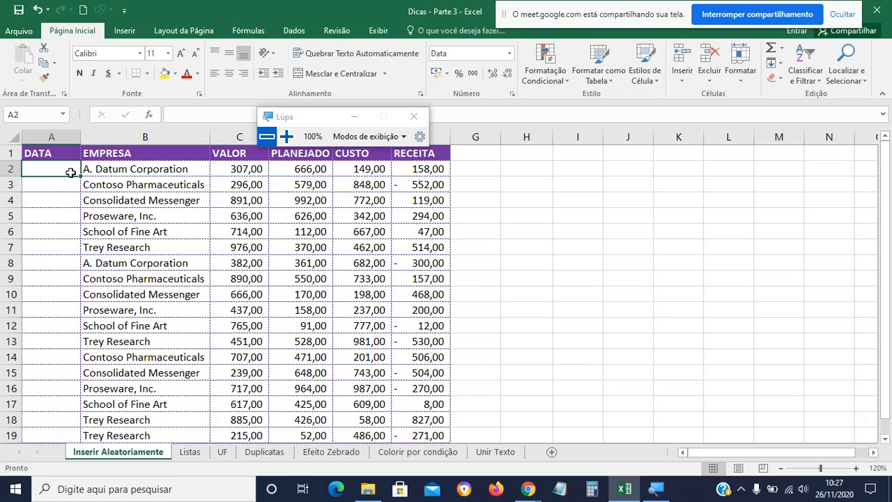
scroll(55, 313, "down", 1)
scroll(54, 313, "up", 1)
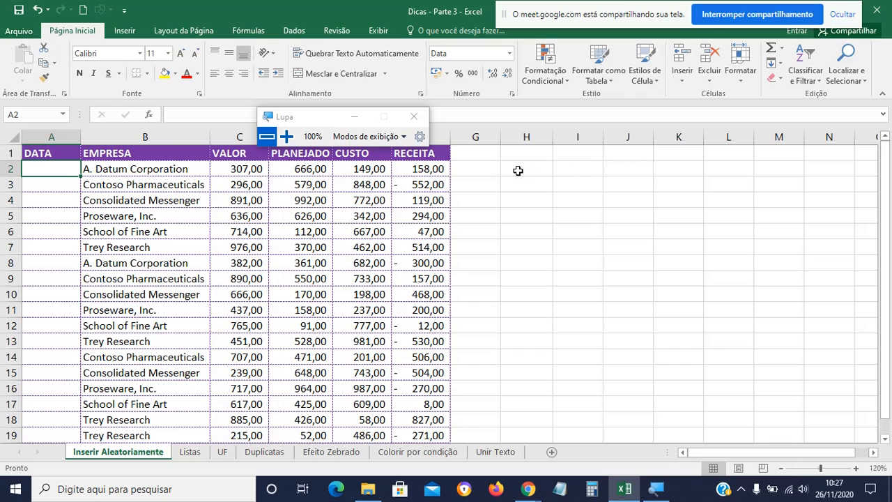
left_click(288, 137)
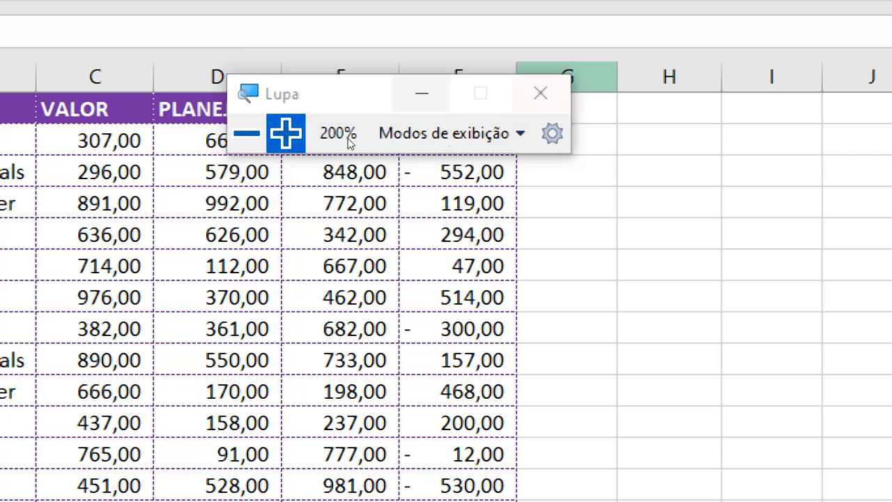
left_click_drag(350, 141, 316, 160)
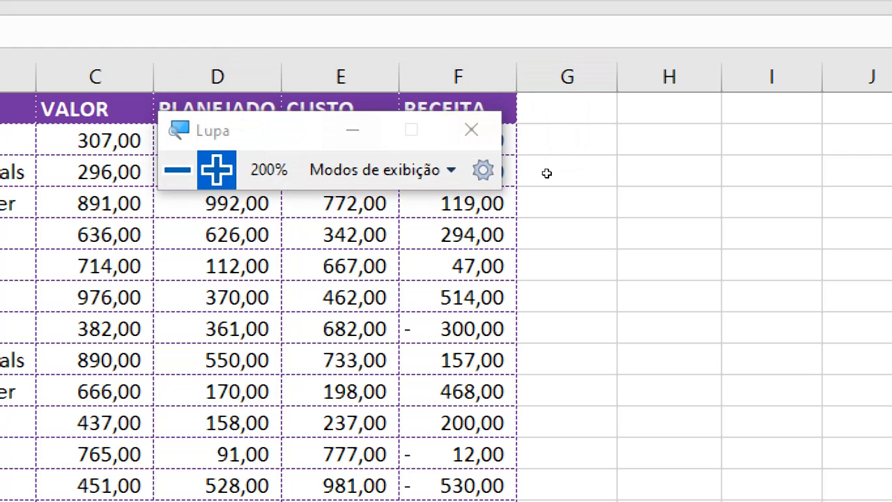
Enter 02/01/2020 in H2 as the start date.
left_click(528, 169)
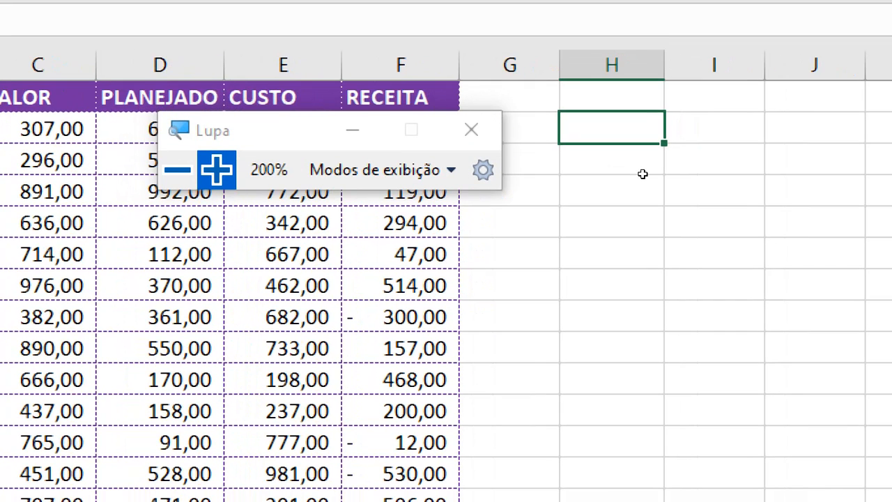
type("02/91")
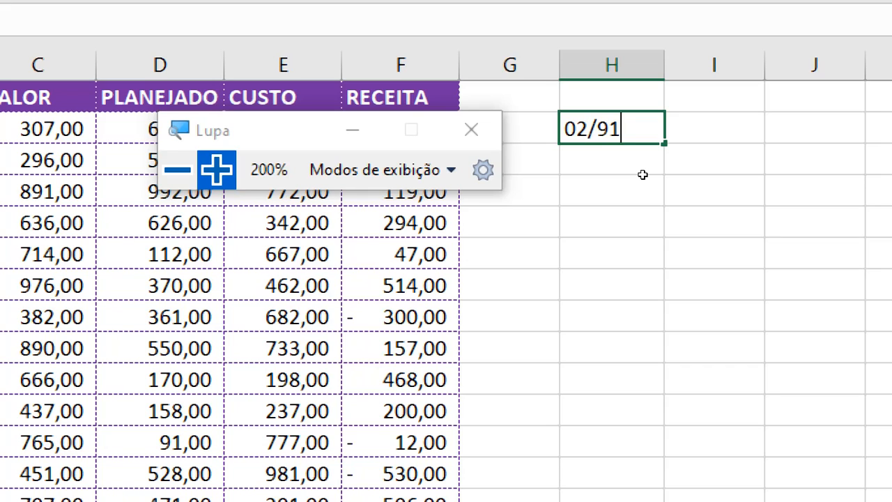
key("BackSpace")
key("BackSpace")
type("01/20")
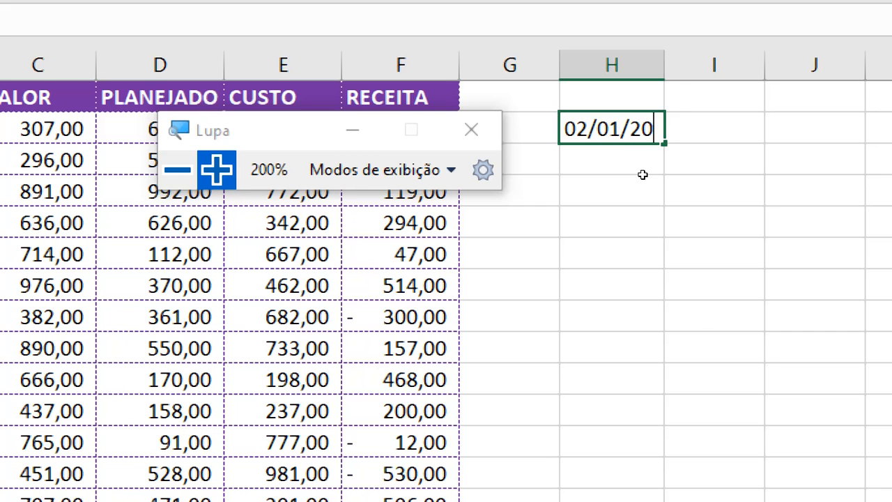
key("Return")
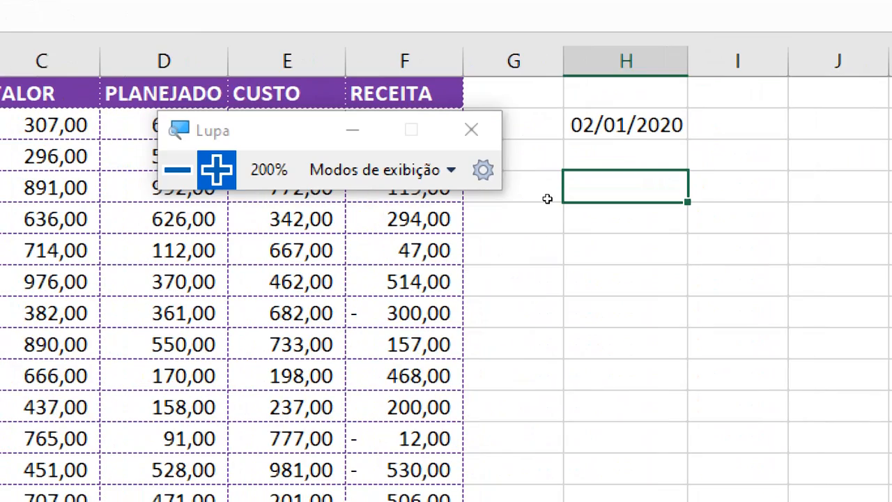
Insert the current date, 26/11/2020, in H4 and reselect the start date in H2.
key("Return")
key("ctrl+semicolon")
key("Return")
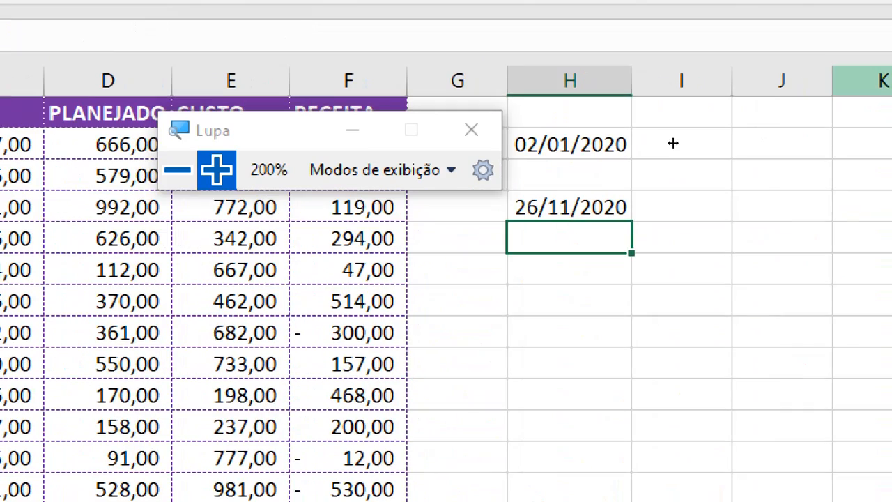
key("Up")
key("Up")
key("Up")
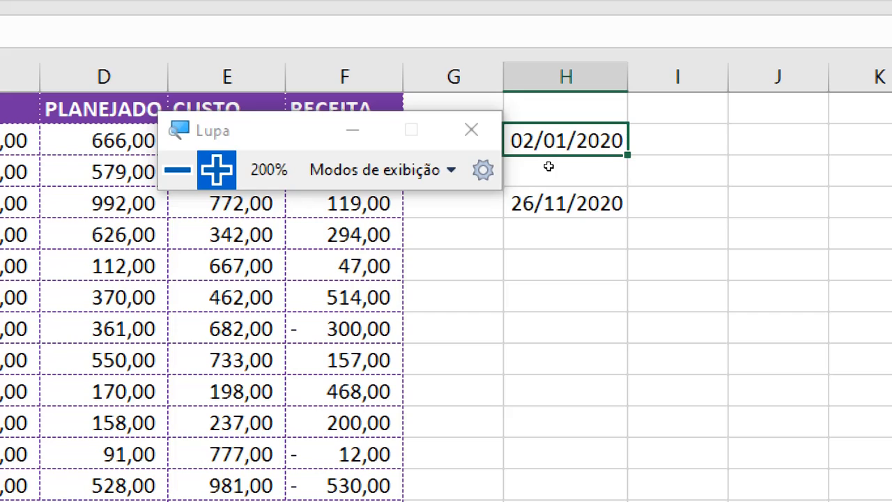
Return the magnification to 100%, move the magnifier window off the dates and zoom the worksheet to 140%.
left_click(178, 169)
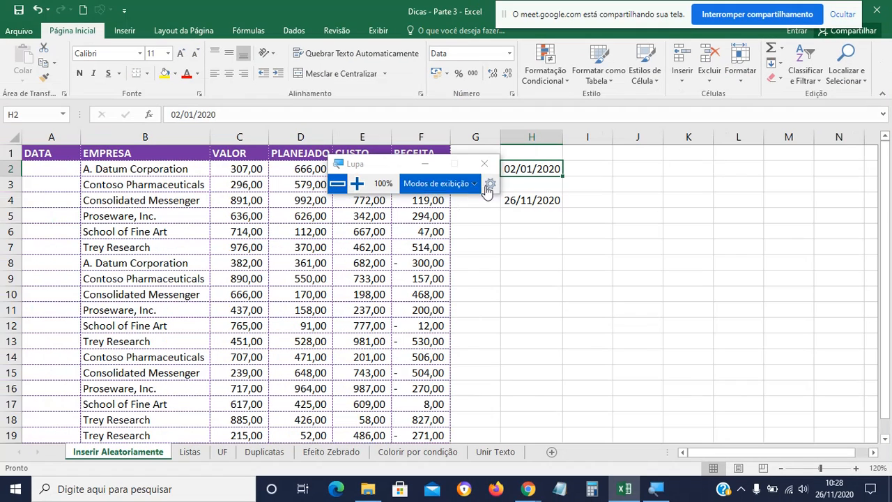
left_click_drag(336, 284, 330, 294)
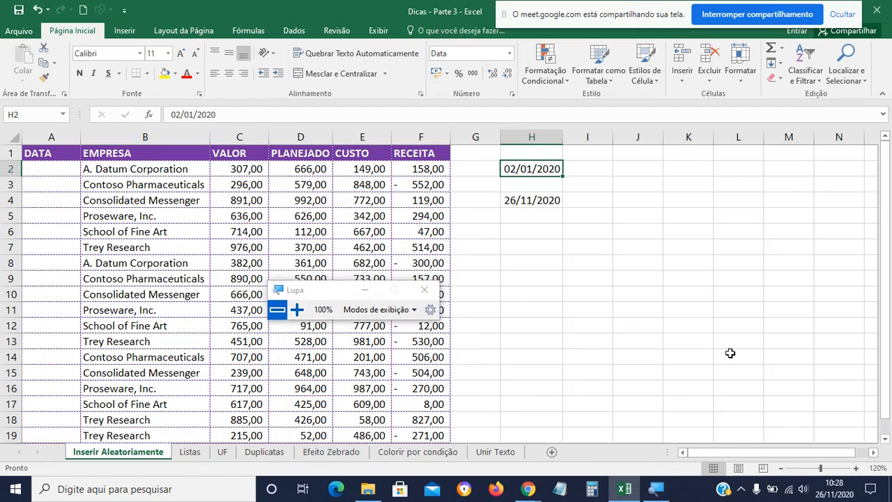
left_click(858, 468)
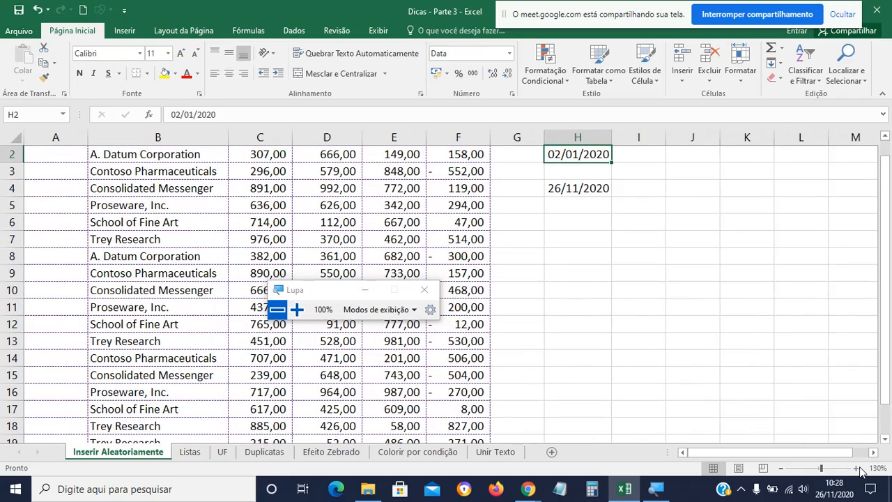
left_click(857, 469)
scroll(815, 268, "up", 1)
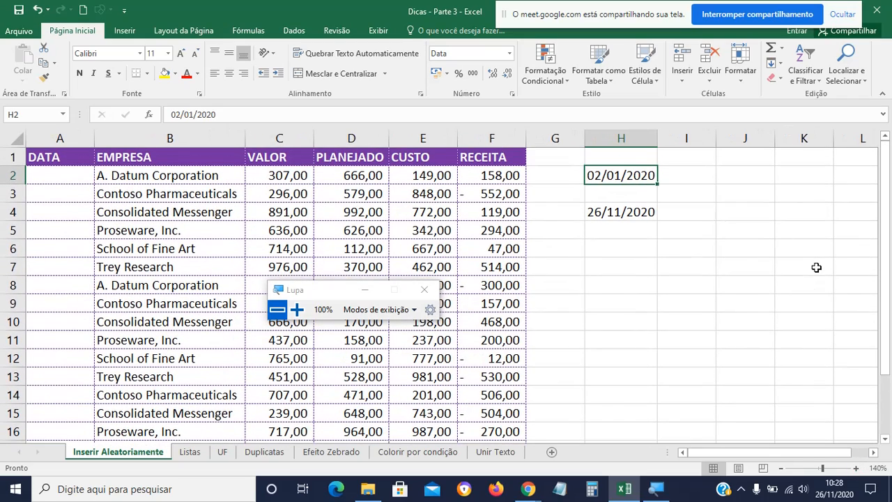
Magnify the screen to 200% and change the number format of the start date in H2 to Geral.
left_click(621, 212)
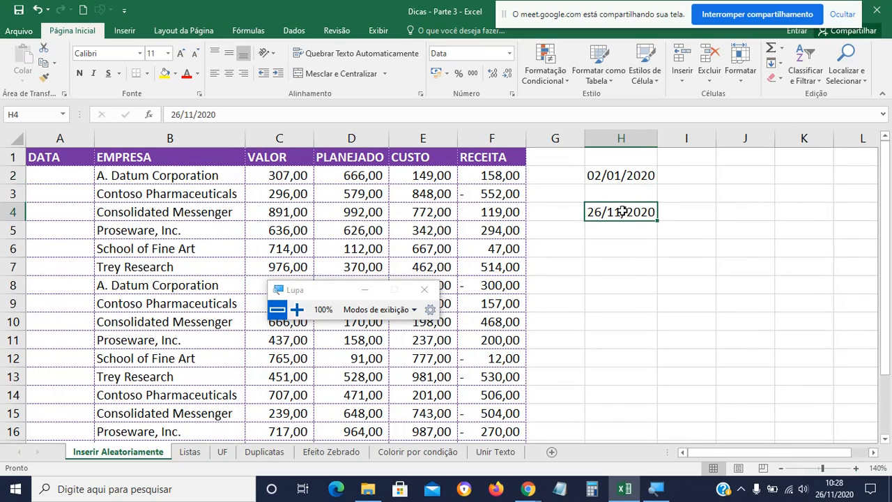
left_click(621, 176)
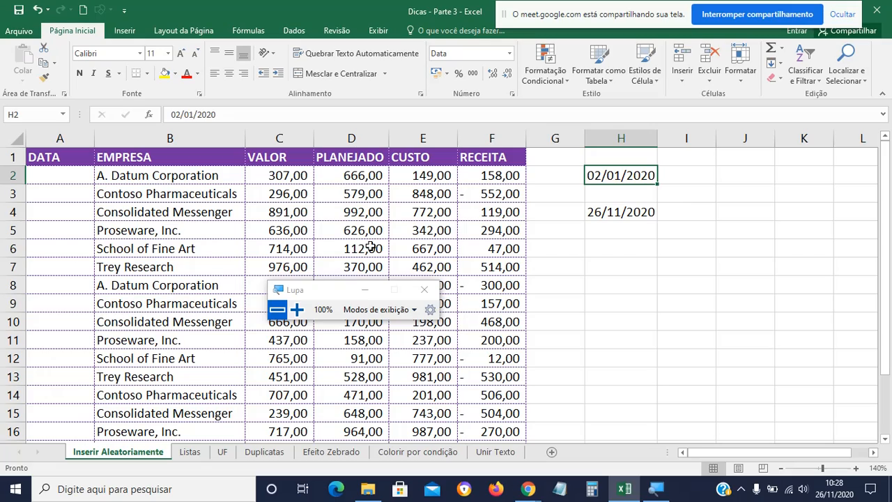
left_click(297, 310)
left_click(296, 309)
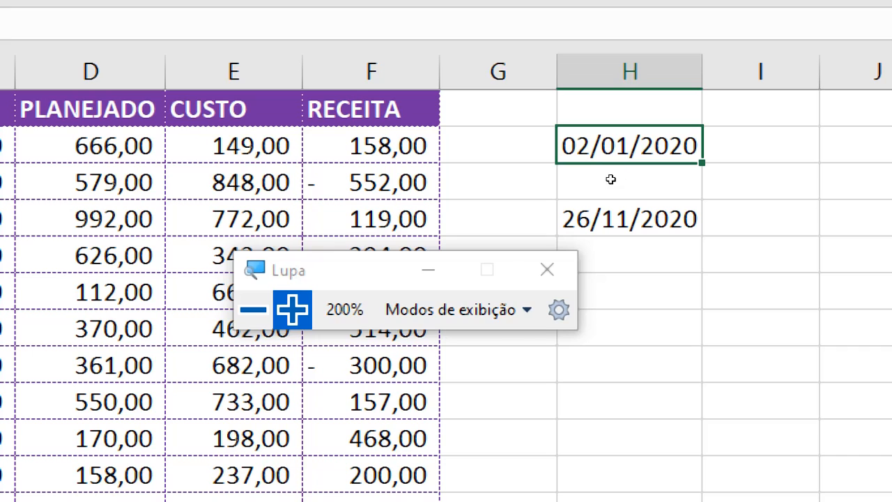
left_click_drag(487, 241, 490, 261)
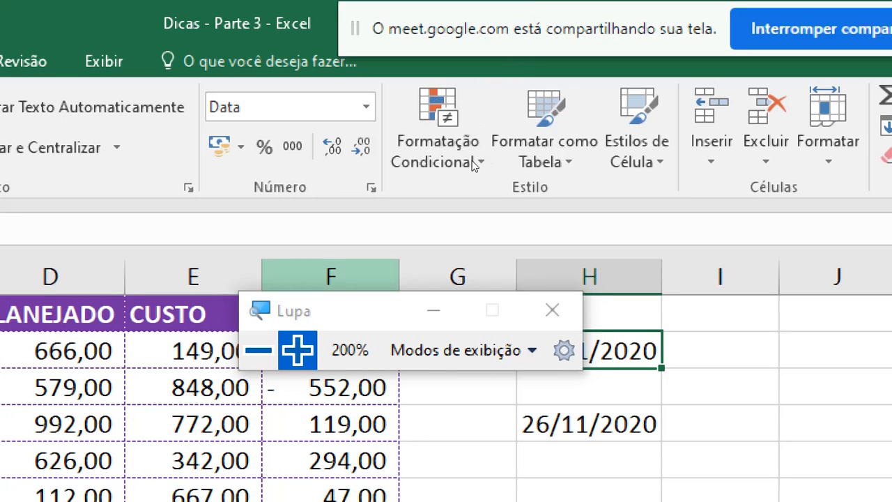
left_click_drag(471, 159, 420, 173)
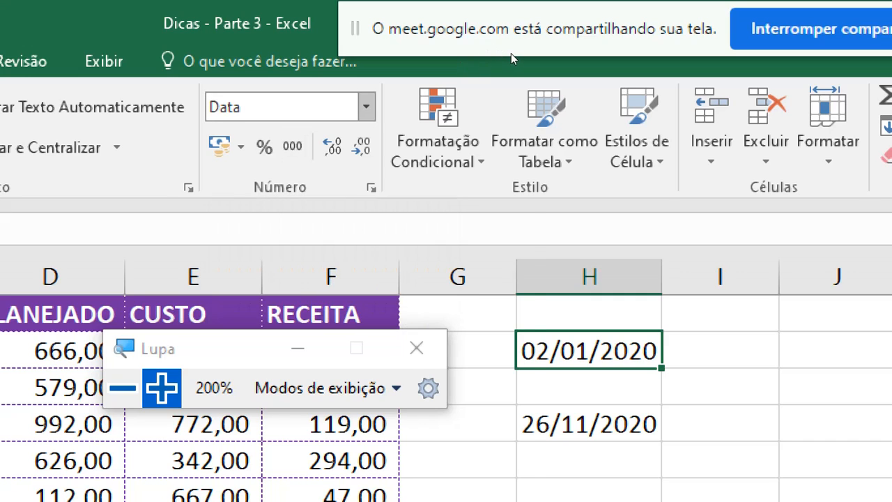
left_click(366, 107)
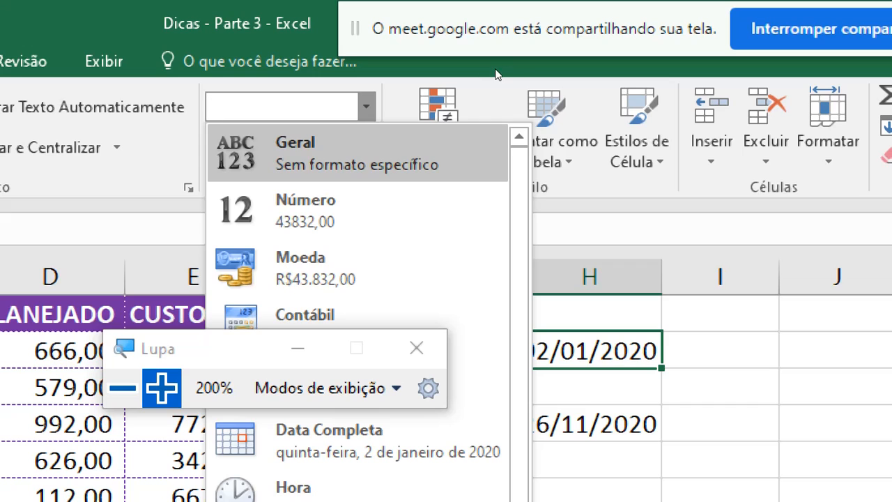
left_click(357, 153)
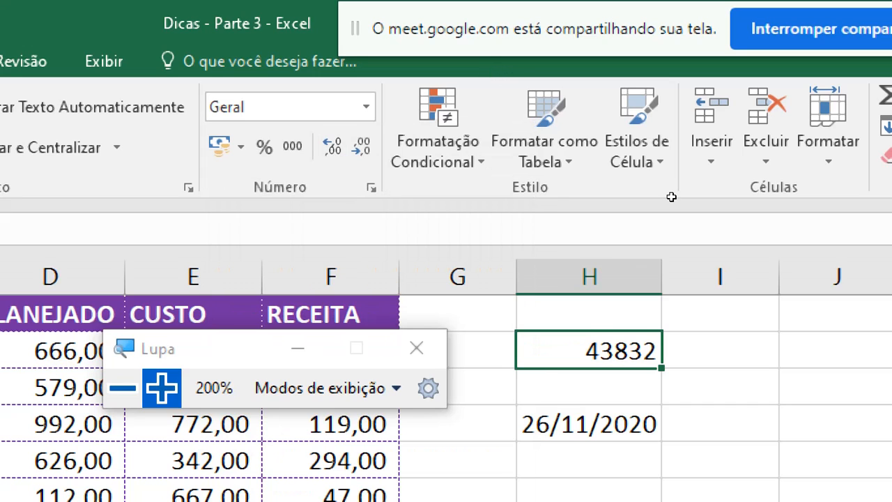
Change the number format of the end date in H4 to Geral.
left_click(593, 424)
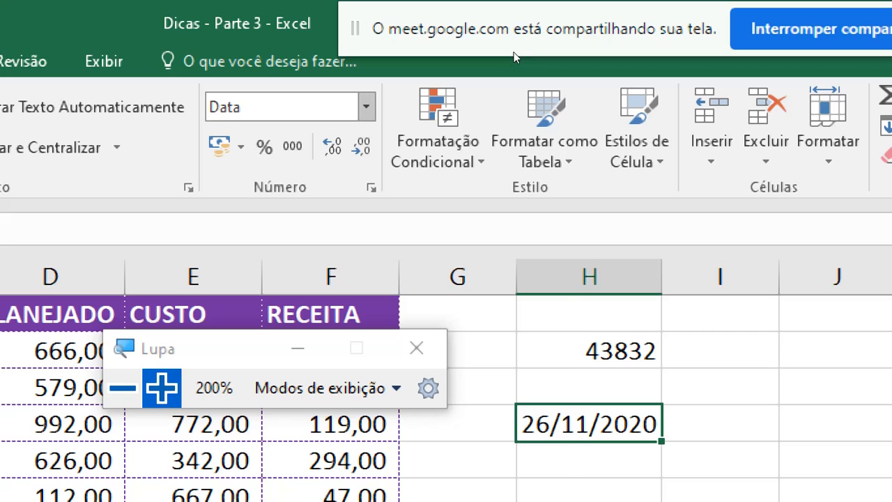
left_click(365, 107)
left_click(358, 153)
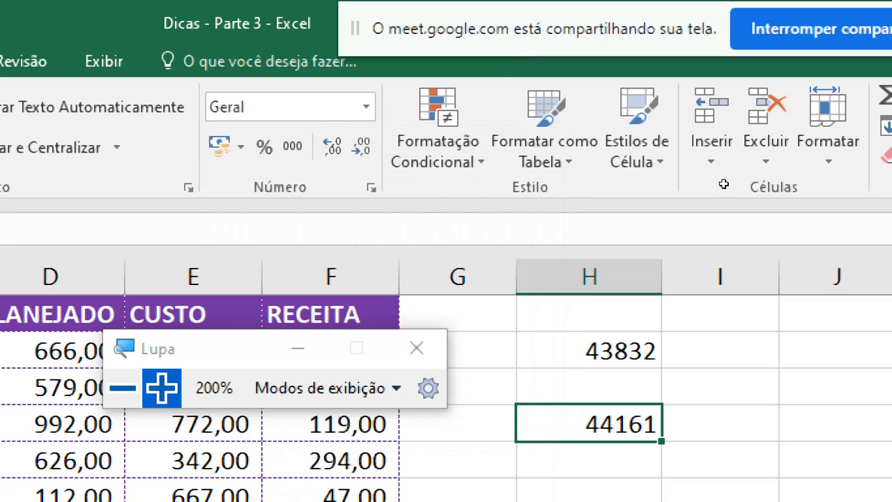
left_click(815, 385)
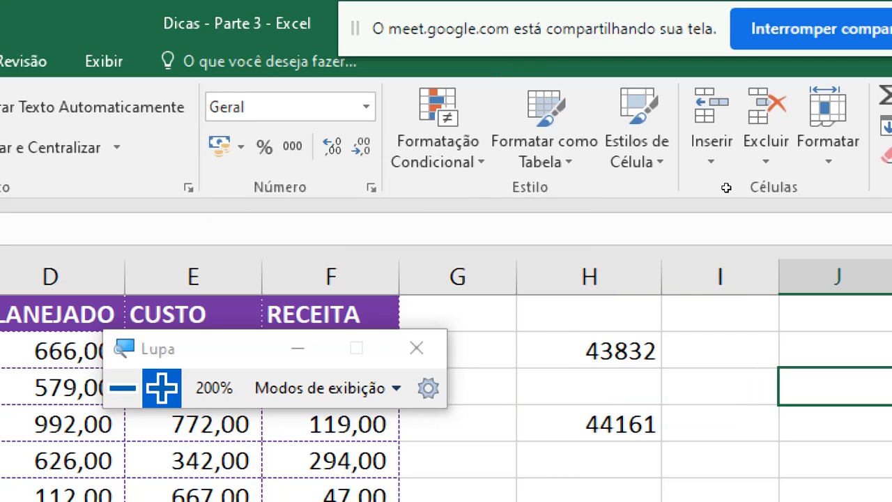
Compare the serial numbers of the start date in H2 and the end date in H4.
left_click(620, 350)
key("Down")
key("Down")
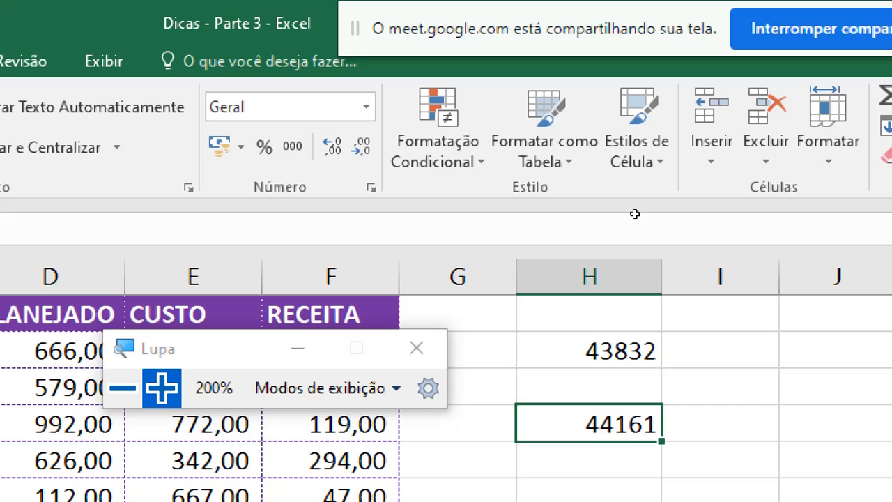
key("Up")
key("Up")
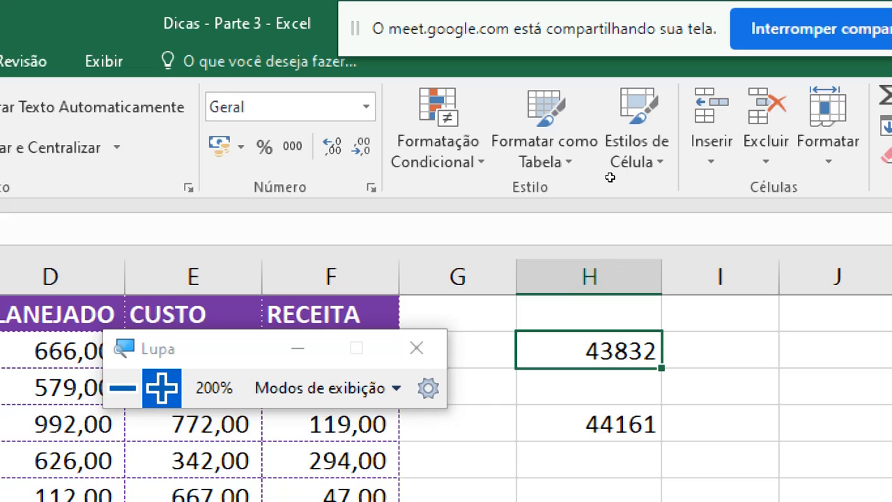
key("Down")
key("Down")
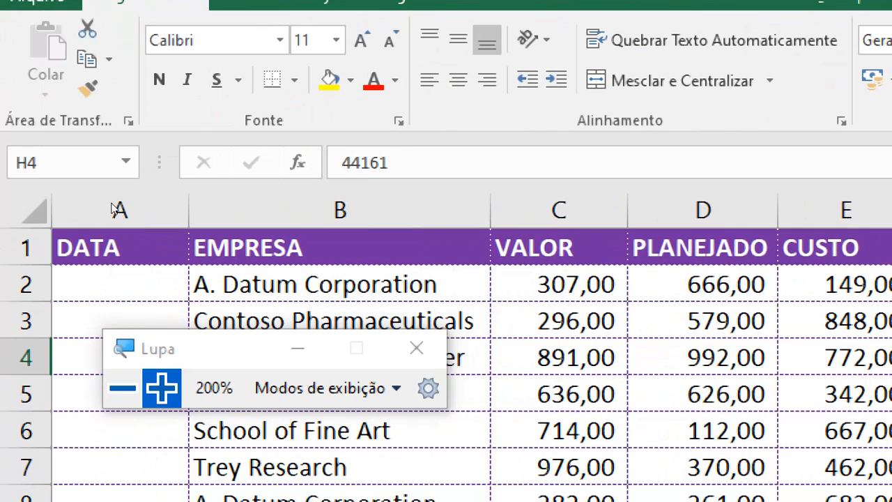
Try to enter the formula =ALEATÓRIO(H2;H4) in A2 of the DATA column.
key("ctrl+Home")
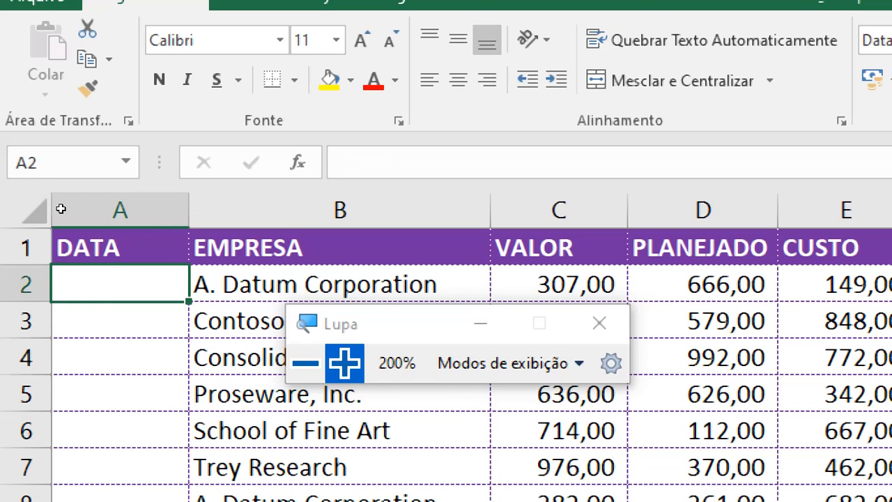
type("=")
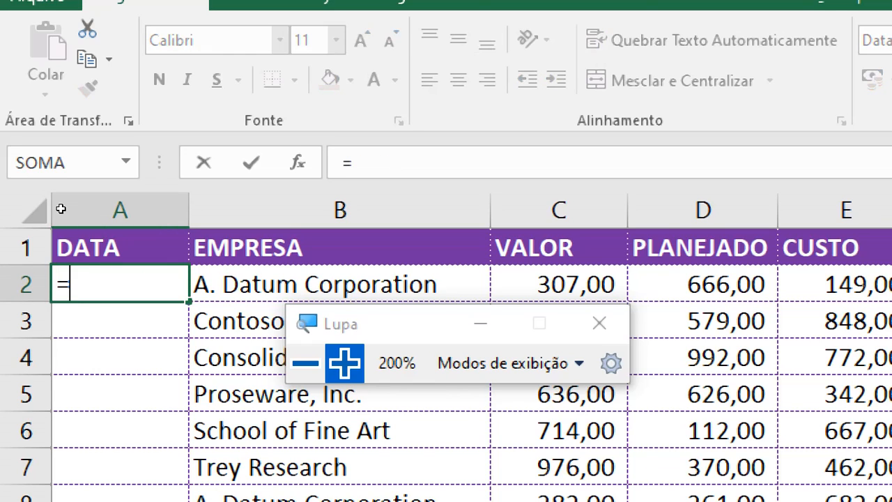
type("ale")
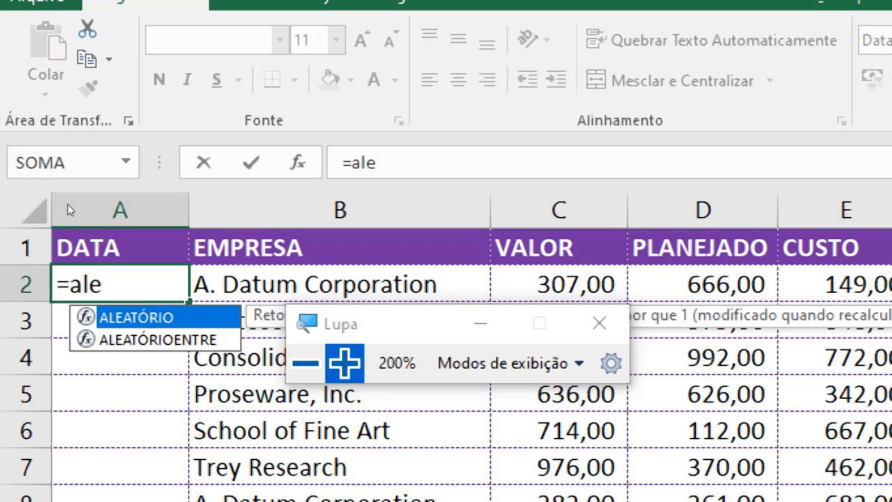
key("Tab")
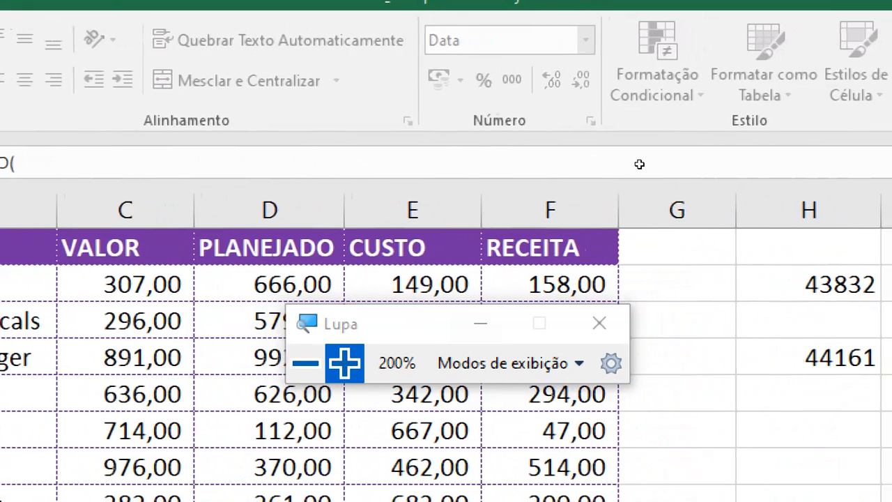
type("H2")
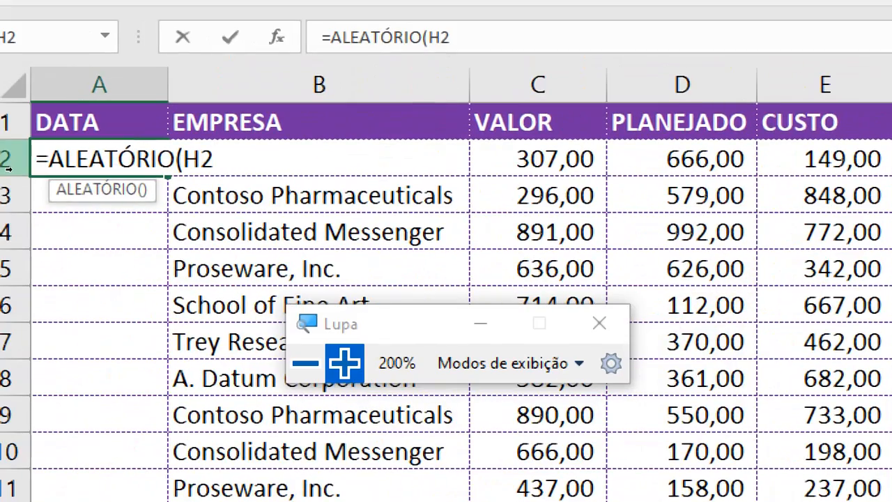
type(";")
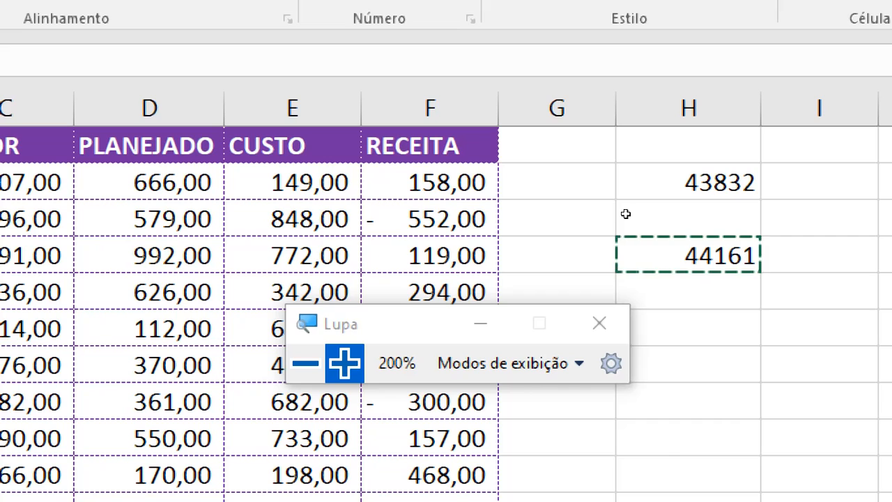
key("ctrl+c")
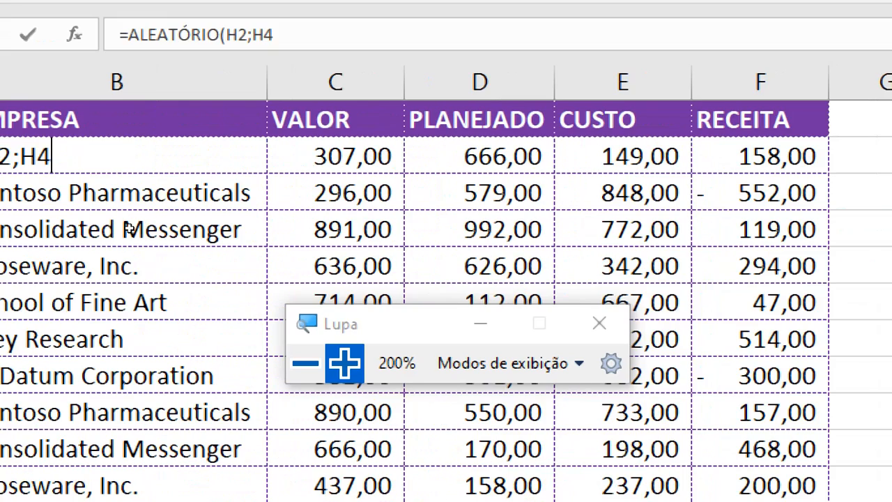
type(")")
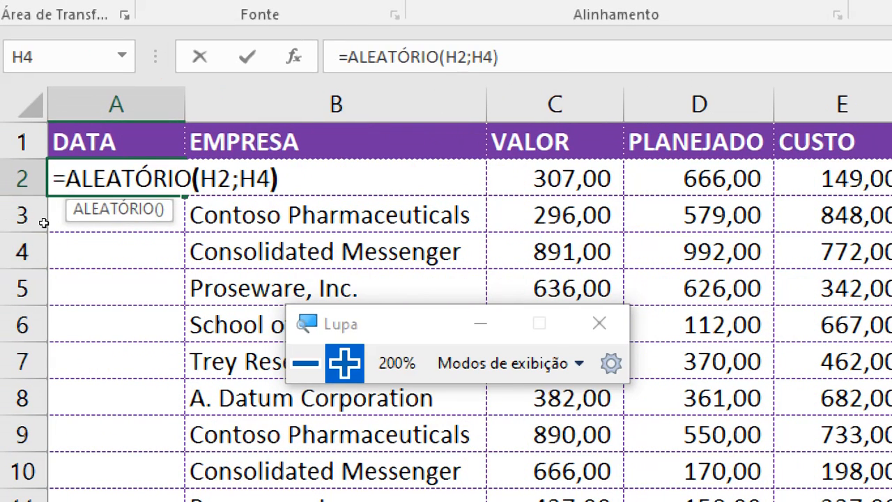
key("Return")
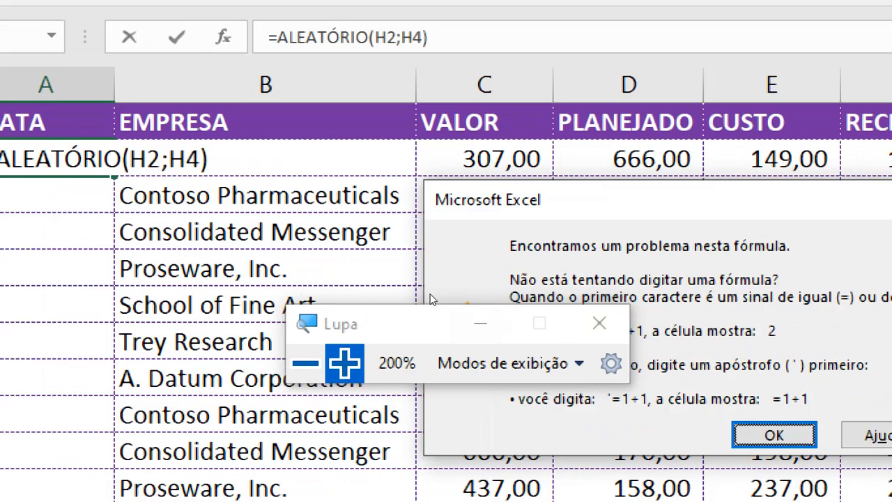
key("Return")
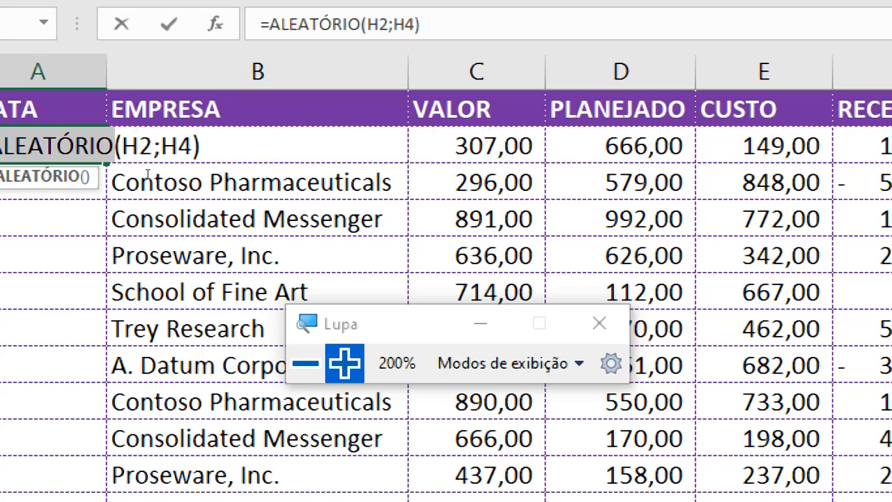
Replace the formula in A2 with =ALEATÓRIOENTRE(H2;H4) and fit the width of column A to its contents.
key("BackSpace")
key("BackSpace")
key("BackSpace")
key("BackSpace")
key("BackSpace")
key("BackSpace")
key("BackSpace")
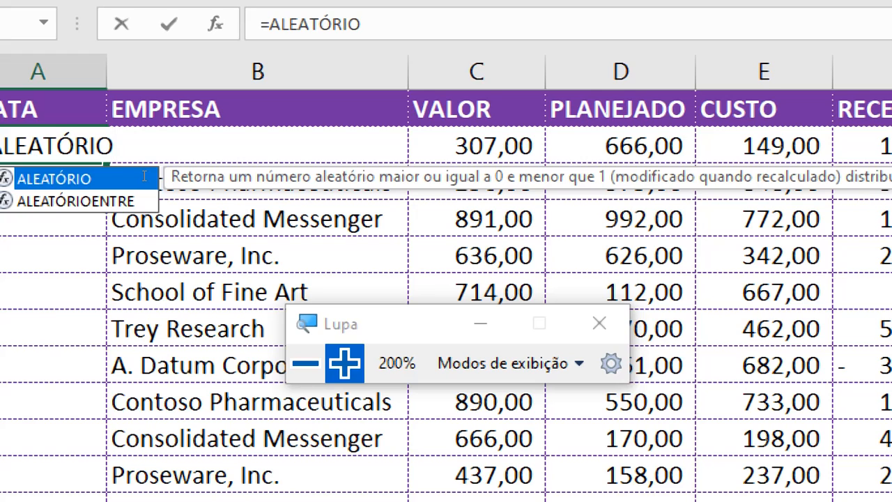
double_click(89, 203)
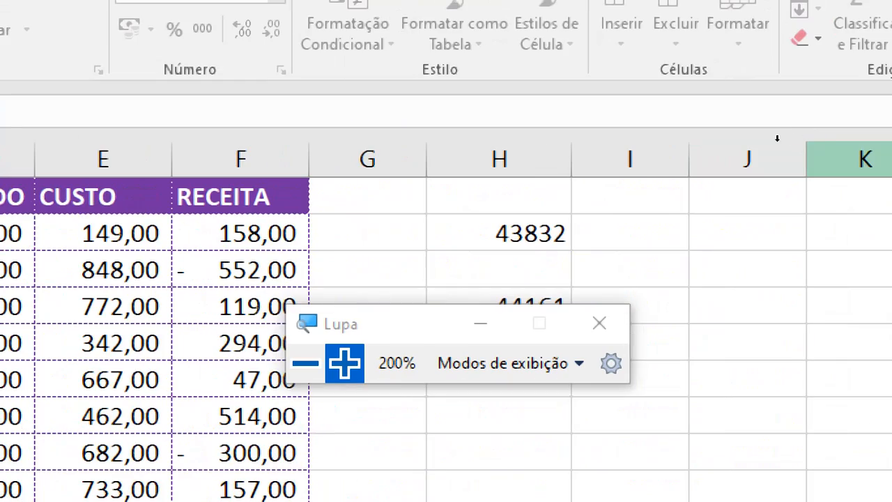
left_click(649, 177)
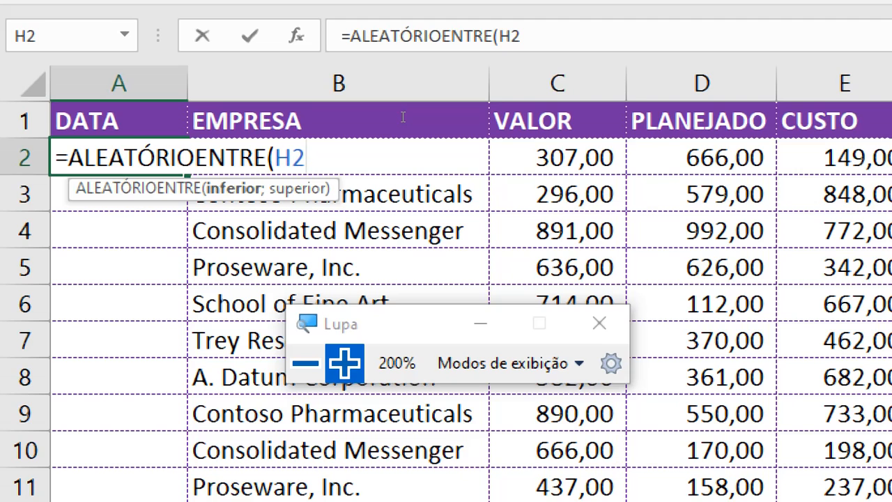
type(";h4")
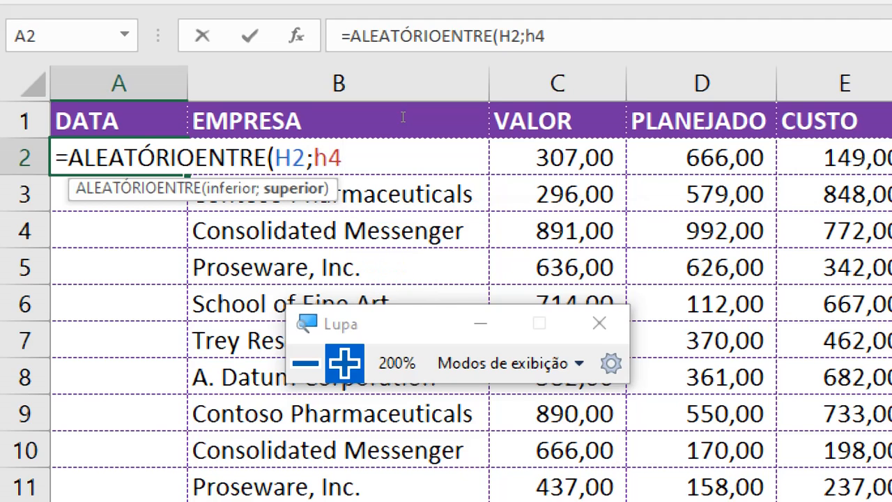
type(")")
key("Return")
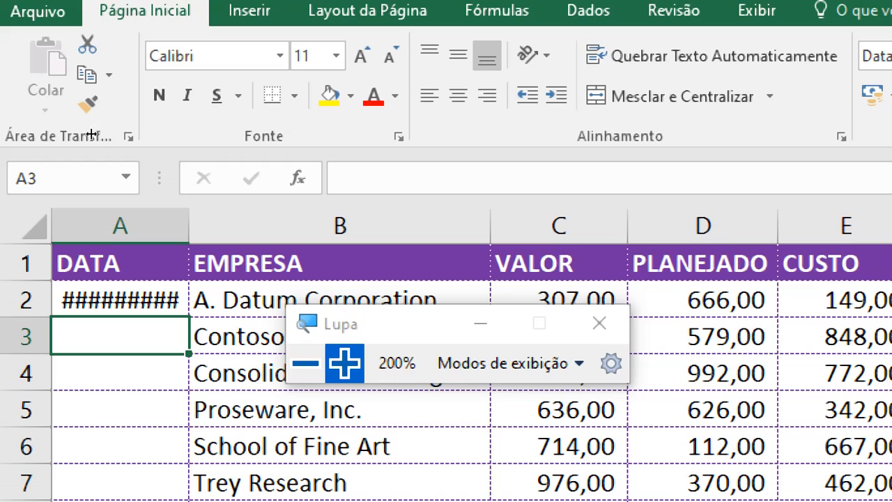
double_click(96, 134)
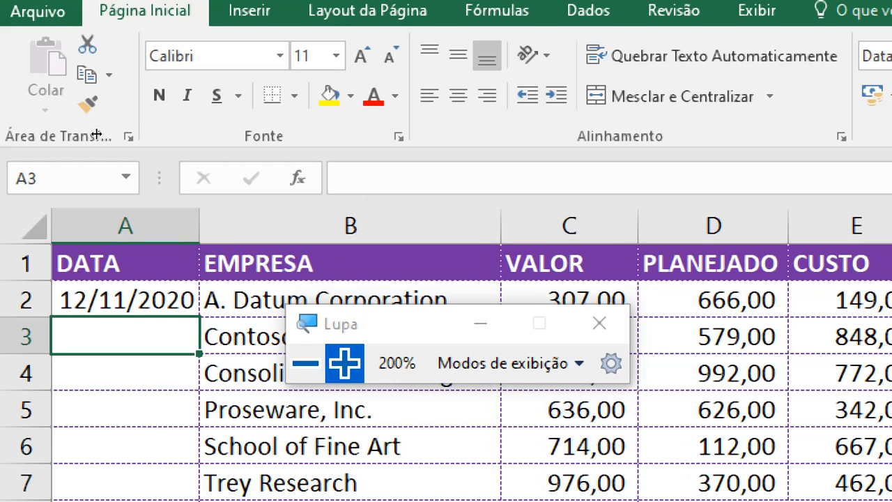
Enter x in A5 to trigger a recalculation of the random date in A2, and clear A5 again.
left_click(73, 177)
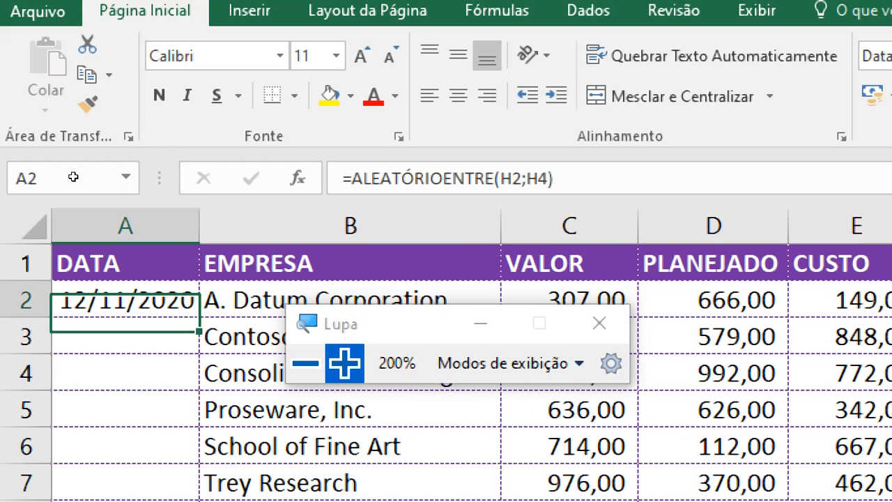
left_click(117, 210)
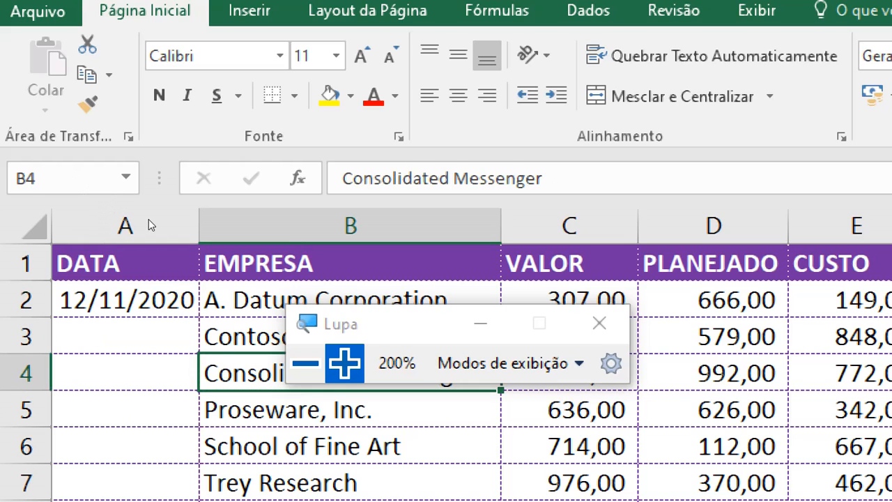
left_click(72, 235)
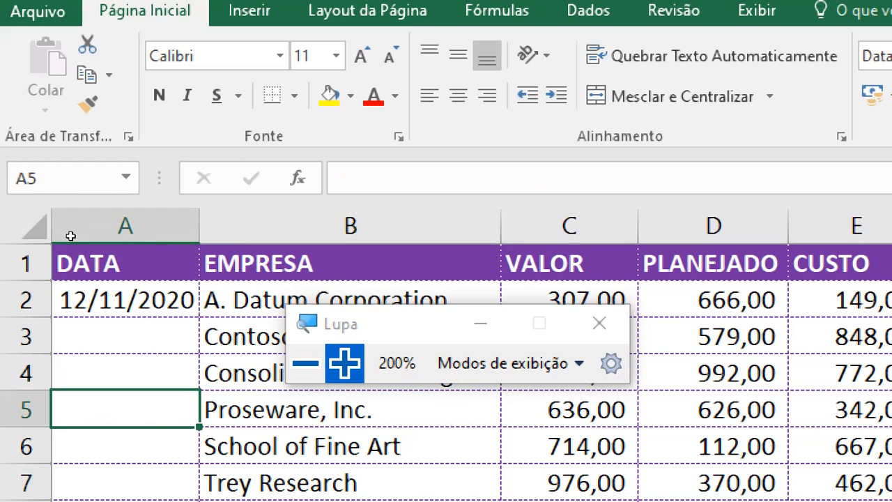
type("x")
key("Return")
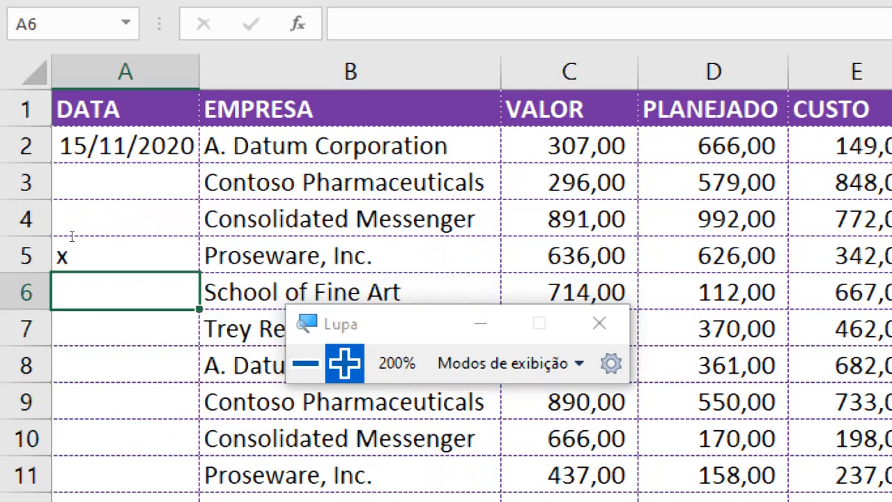
left_click(71, 236)
key("Delete")
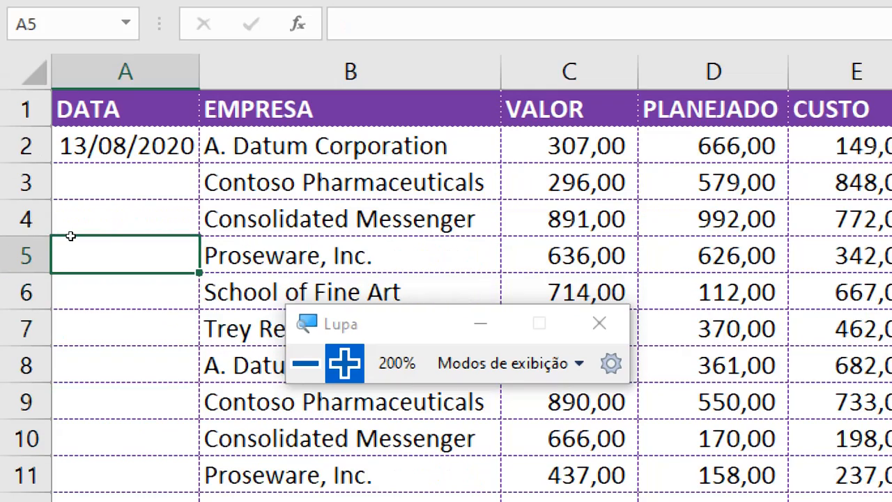
Try to fill the A2 formula with relative references down to A20, and undo the fill.
left_click(158, 287)
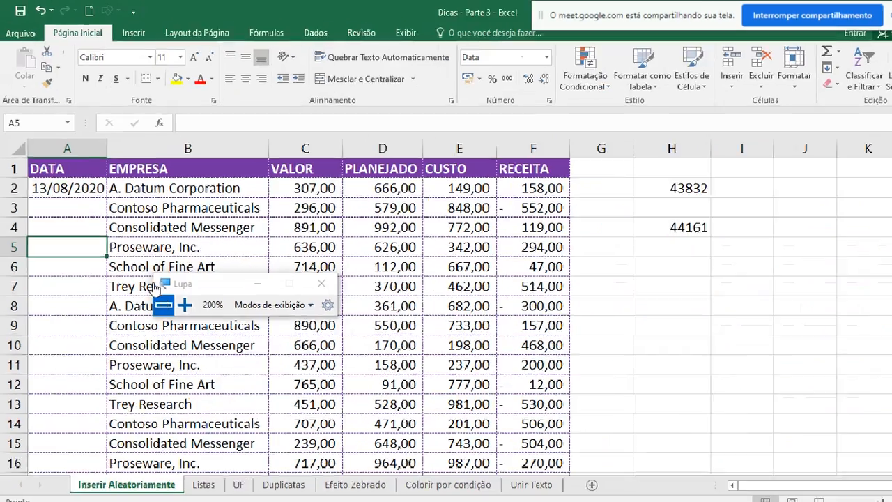
left_click(60, 175)
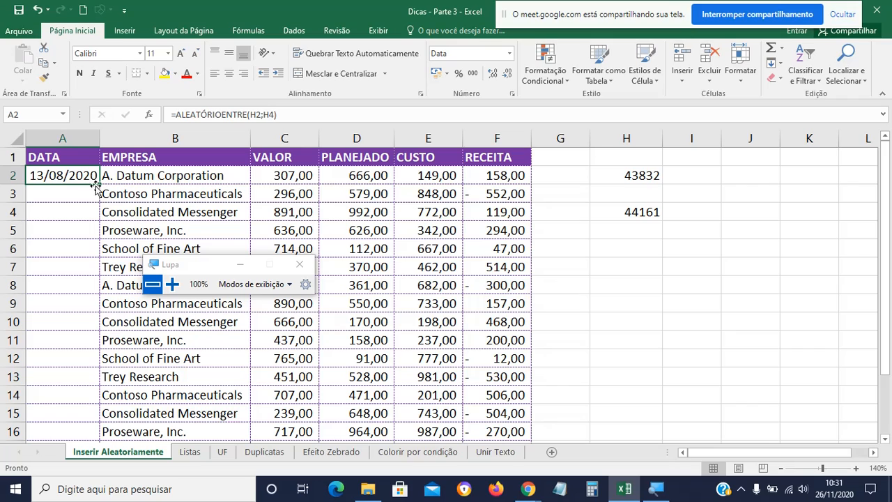
left_click_drag(98, 184, 91, 366)
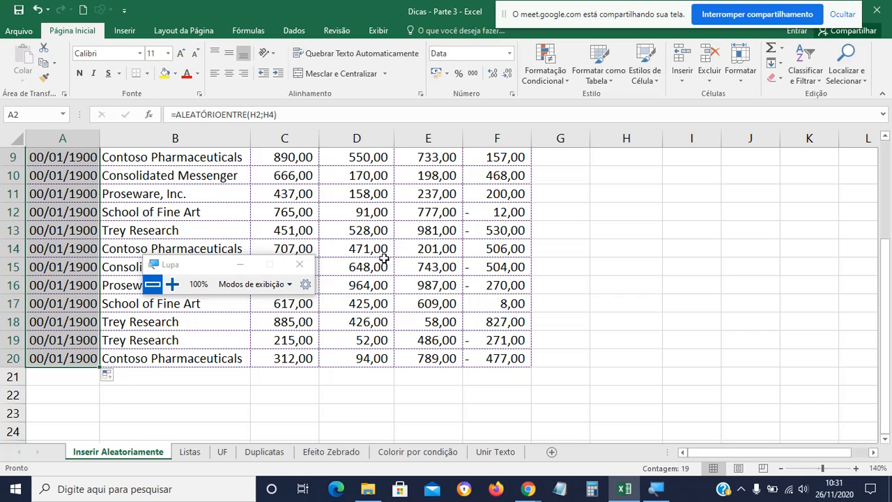
scroll(583, 241, "up", 3)
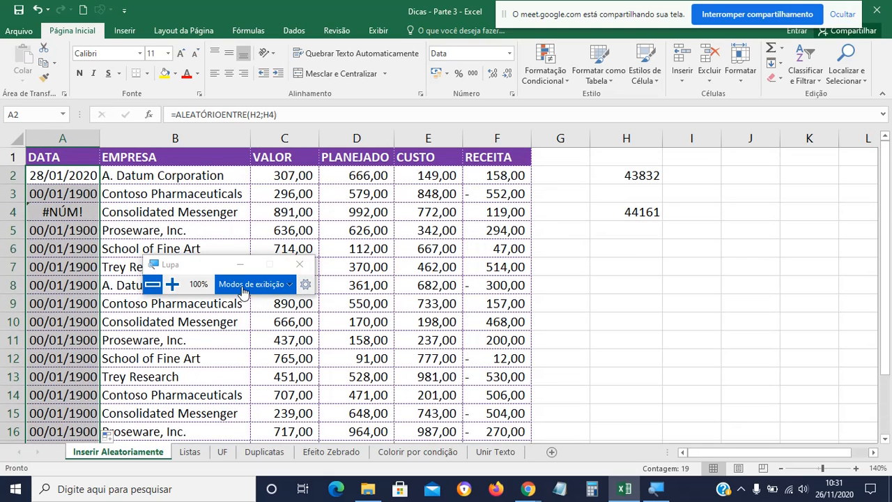
left_click_drag(214, 269, 504, 281)
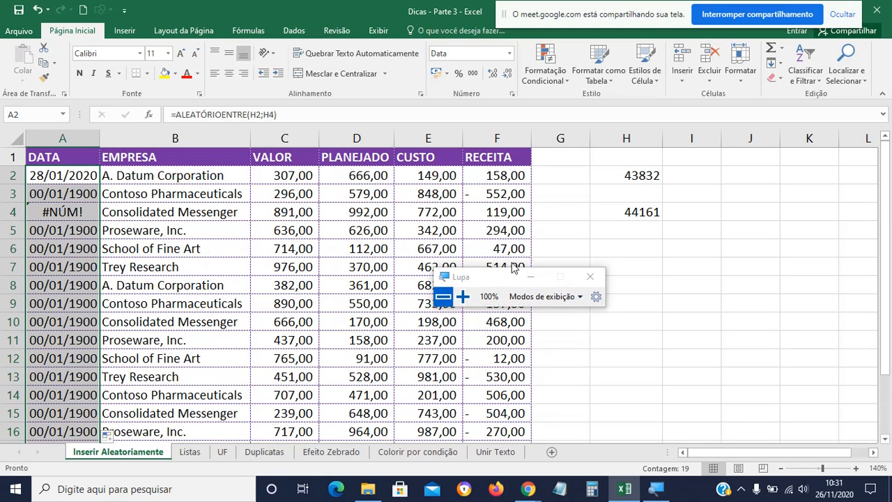
key("ctrl+z")
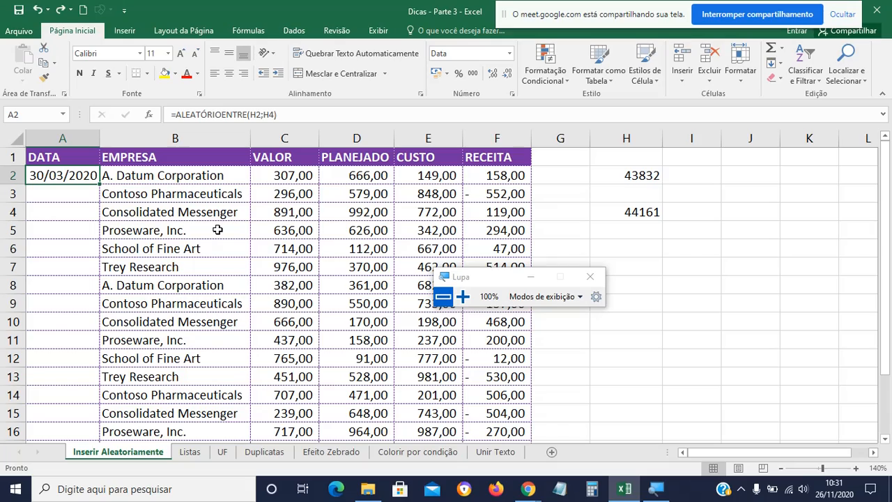
Make both references in A2 absolute, as =ALEATÓRIOENTRE($H$2;$H$4), and fill the formula down the DATA column to A20.
left_click(462, 296)
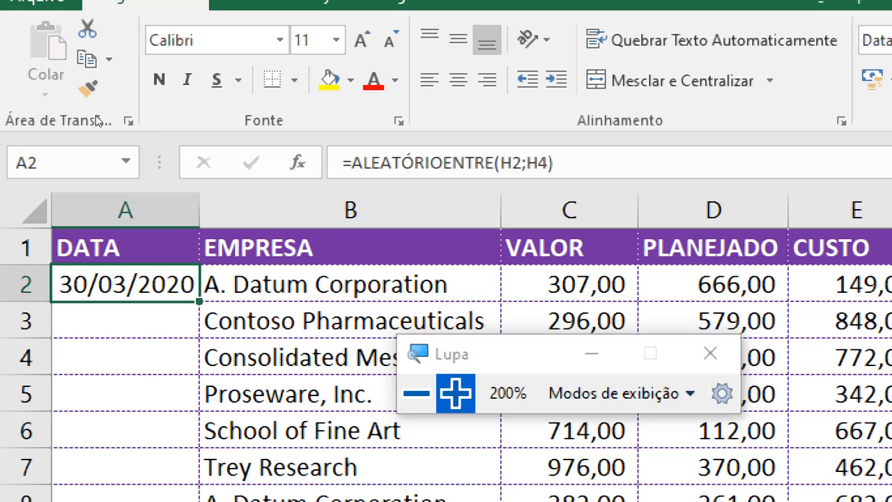
key("F2")
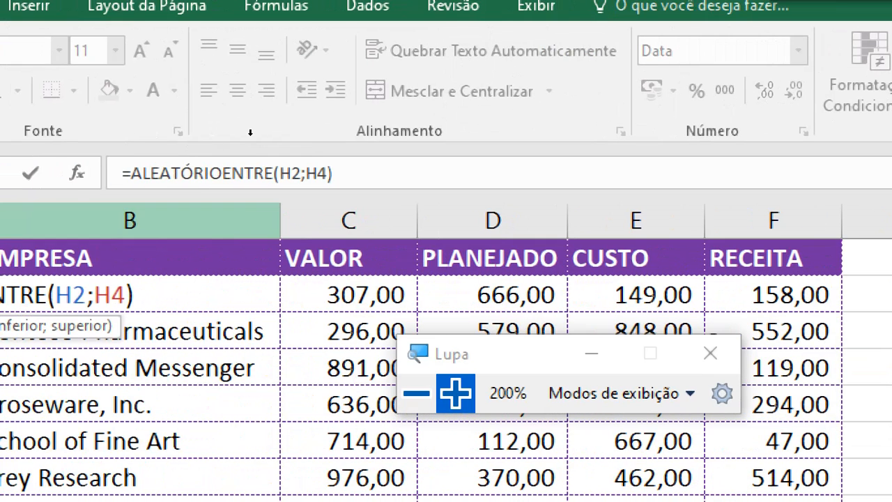
left_click(291, 173)
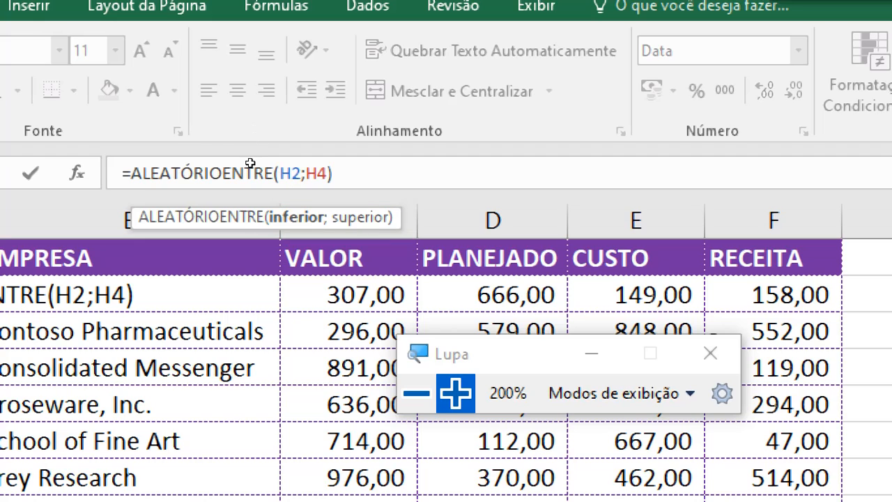
key("F4")
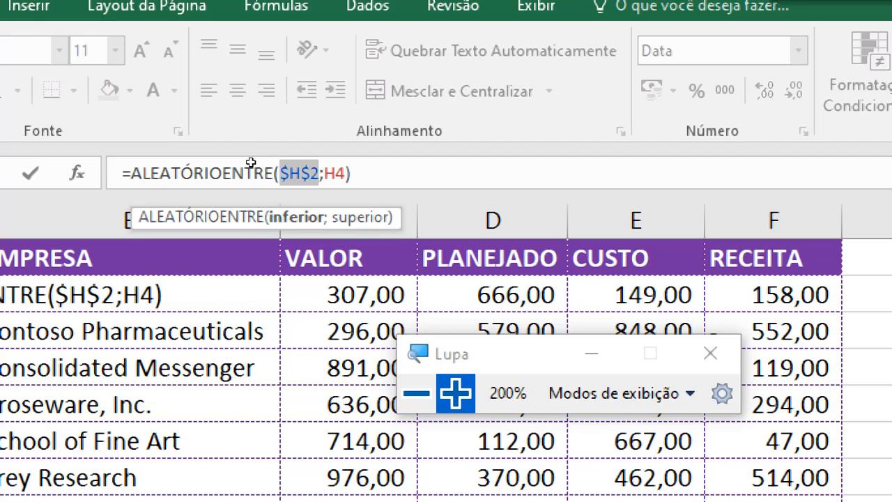
key("Right")
key("Right")
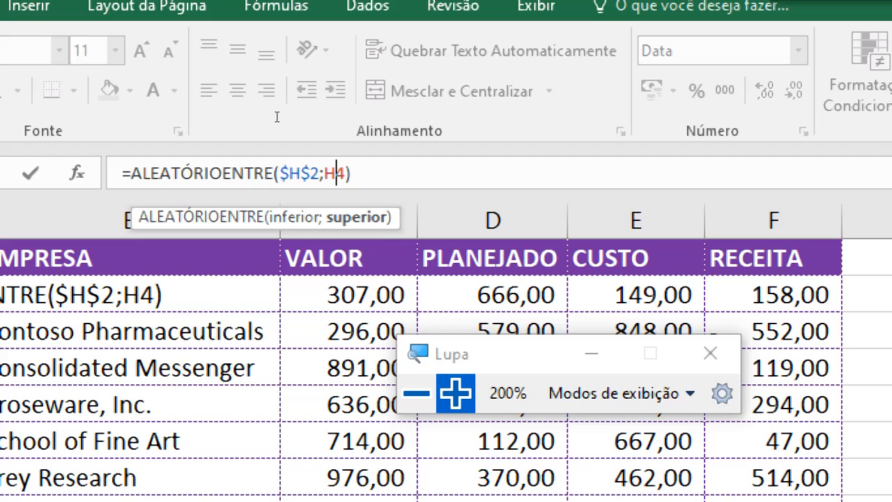
key("F4")
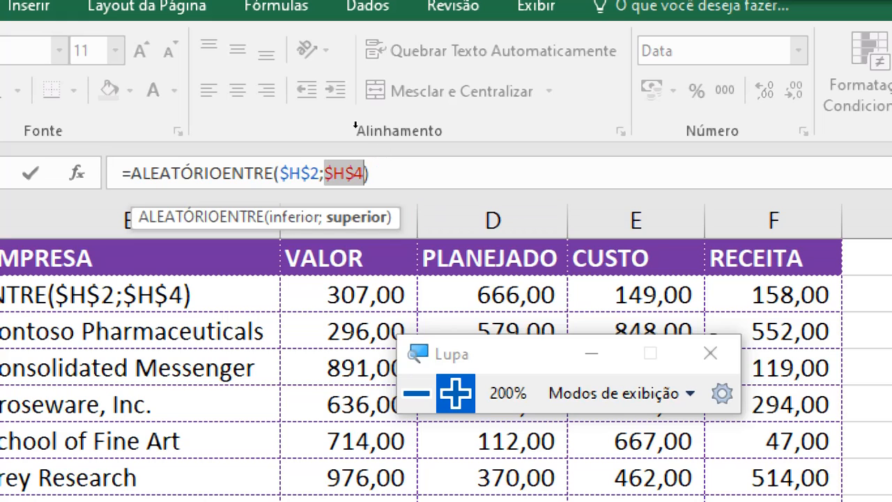
key("Return")
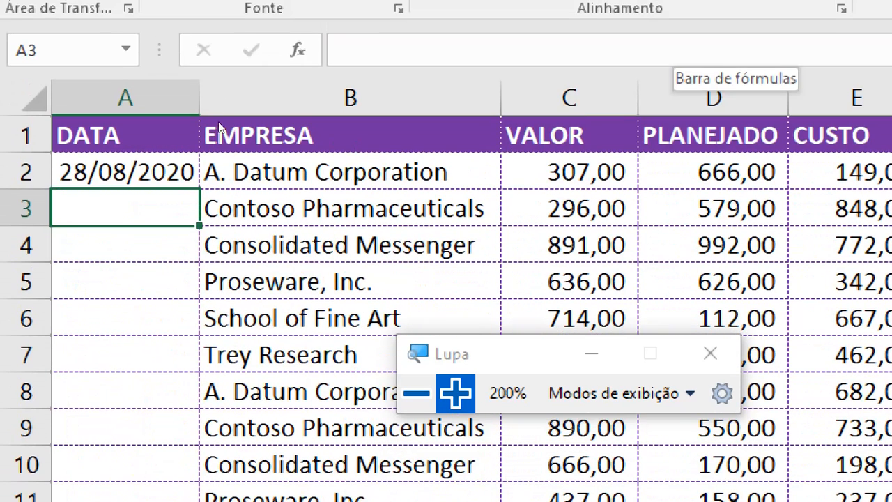
left_click(84, 174)
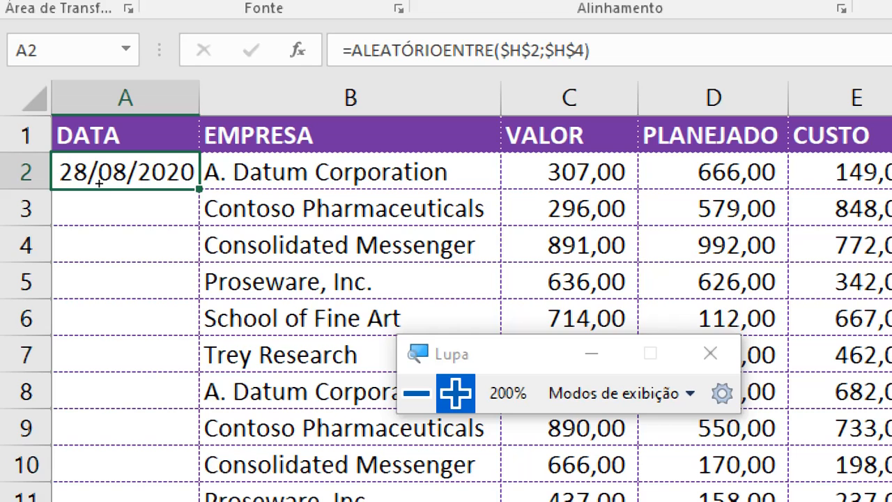
double_click(199, 188)
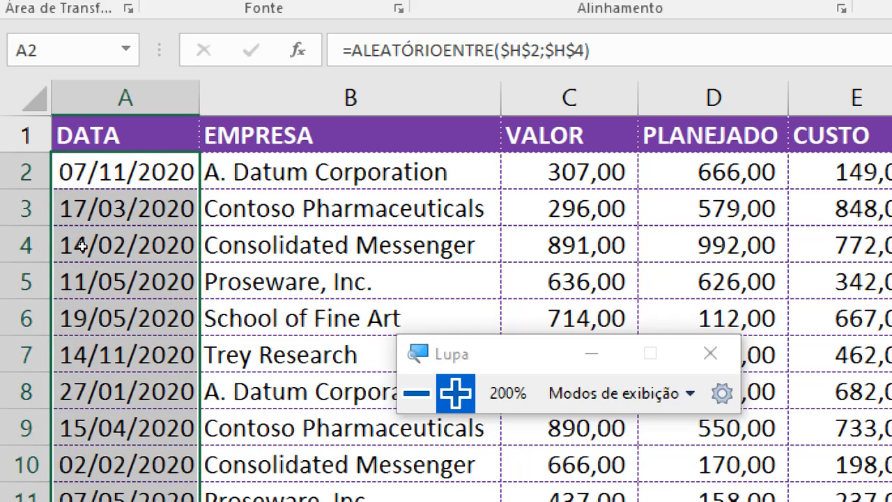
Examine the random dates and their formulas down the DATA column to A20.
key("Down")
key("Down")
key("Down")
key("Down")
left_click(70, 175)
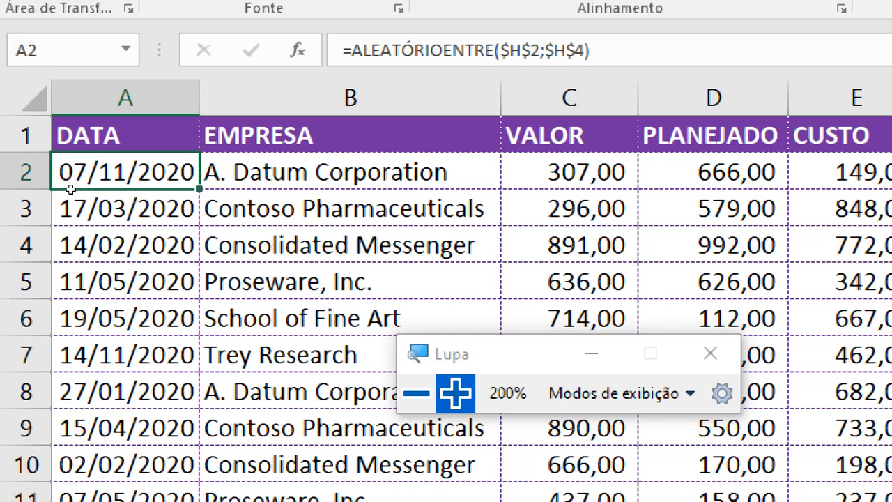
left_click(70, 191)
key("Down")
key("Down")
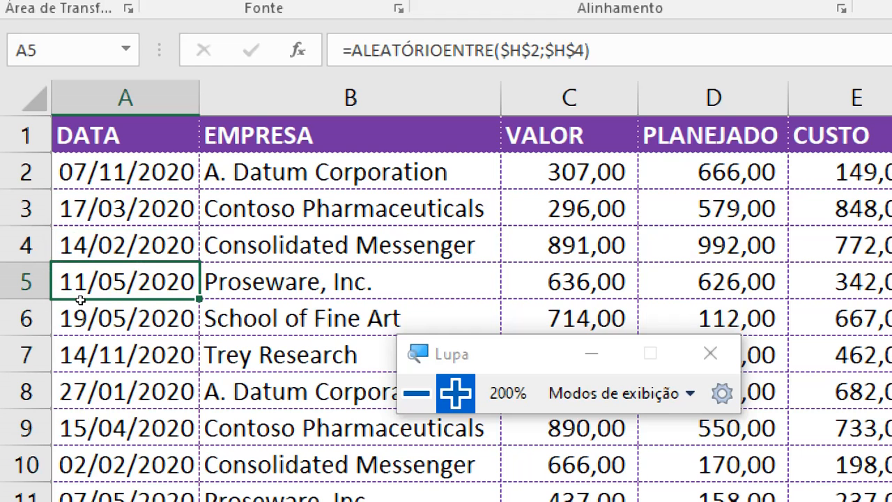
scroll(80, 300, "down", 5)
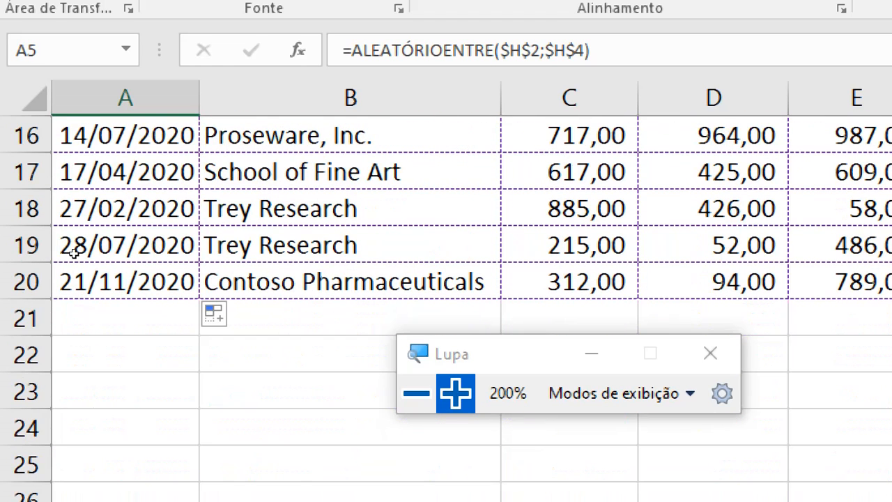
key("ctrl+Down")
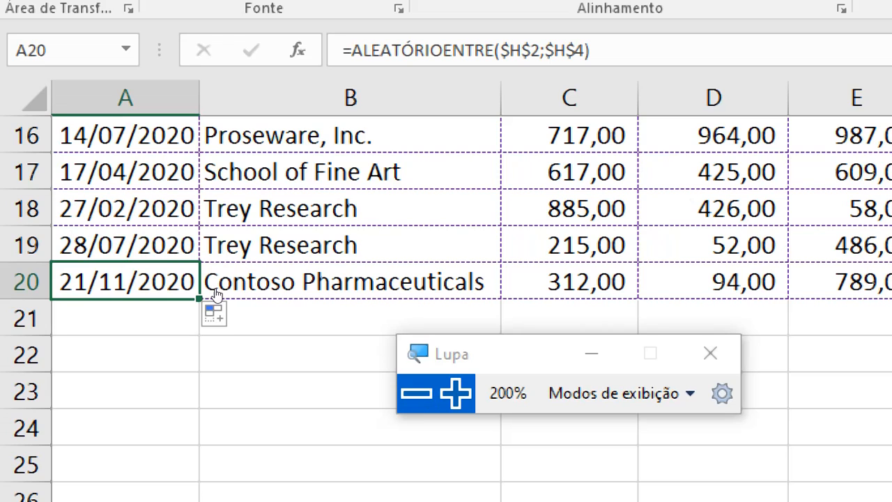
Return the magnification to 100% and enter bx, xxcvs, gdg and gg in H8:H11 to make the random dates recalculate.
key("super+minus")
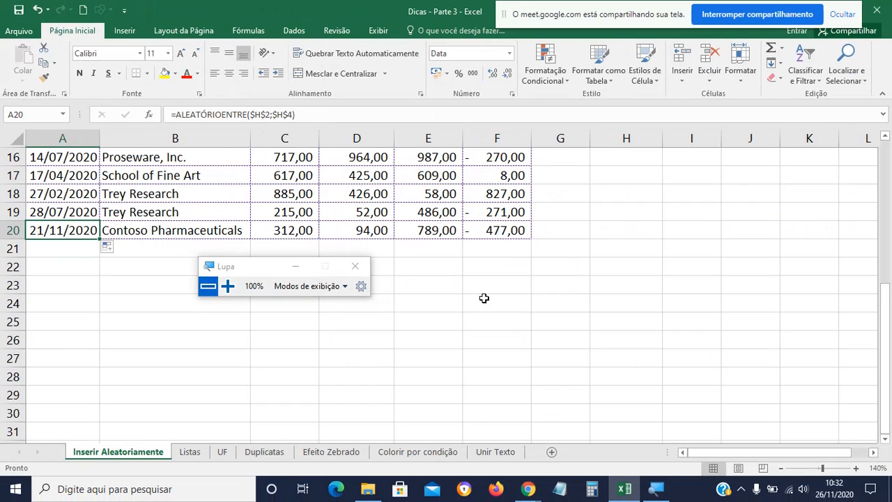
scroll(484, 298, "up", 5)
left_click(611, 279)
type("b")
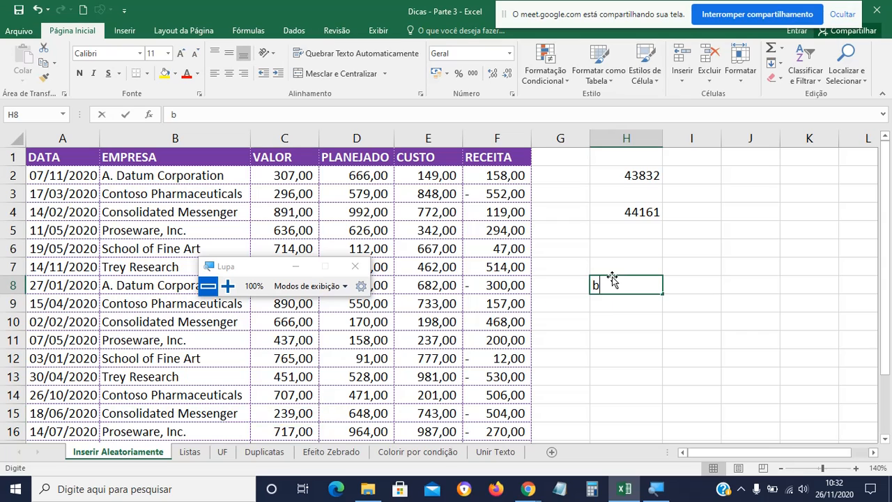
type("x")
key("Return")
type("xxcvs")
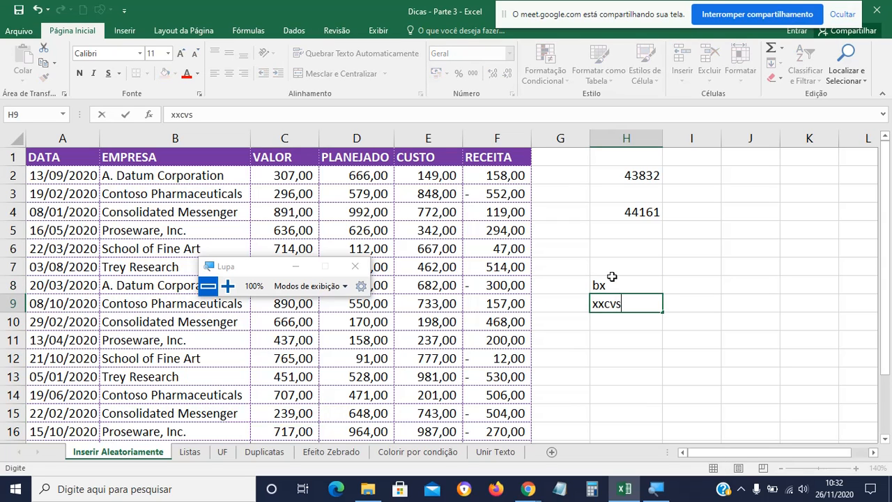
key("Return")
type("gdg")
key("Return")
type("gg")
key("Return")
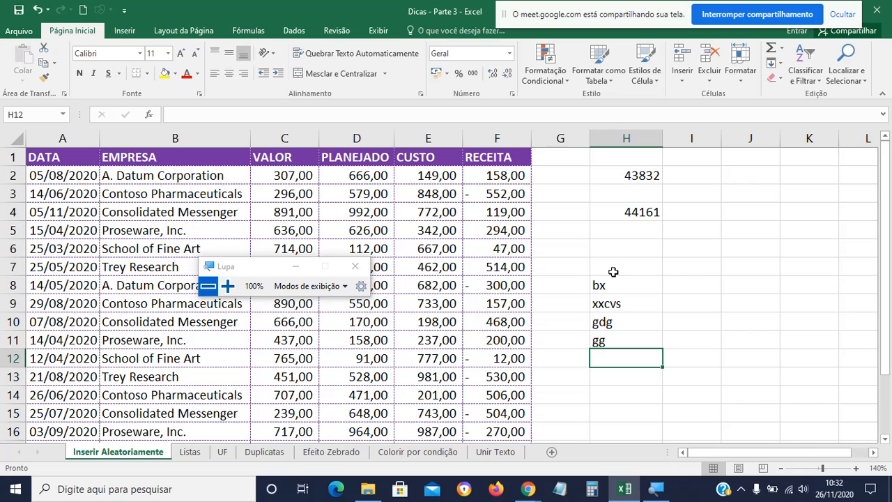
Replace the ALEATÓRIOENTRE formulas in A2:A20 with fixed dates by copying the range and pasting it over itself as values.
left_click(42, 175)
key("ctrl+shift+Down")
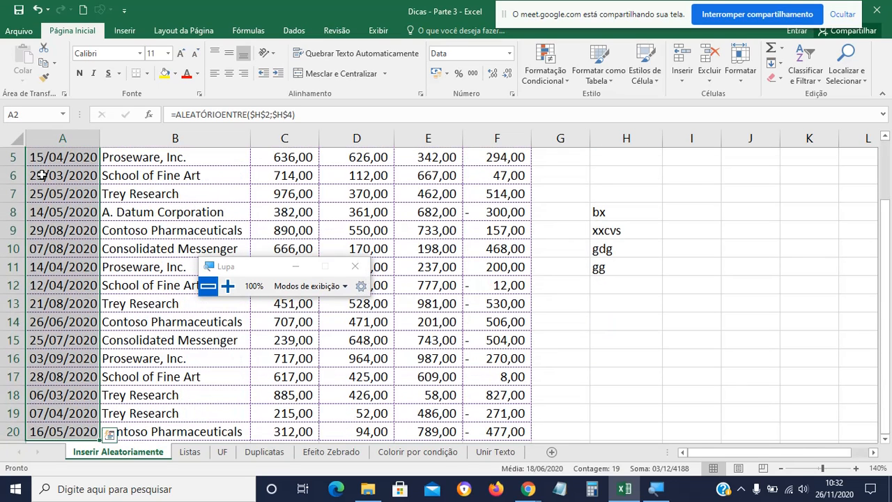
left_click(43, 64)
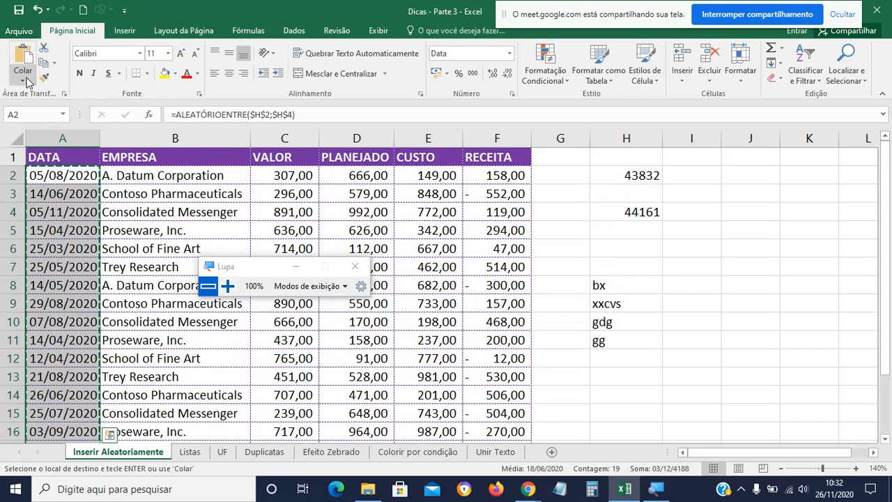
left_click(26, 81)
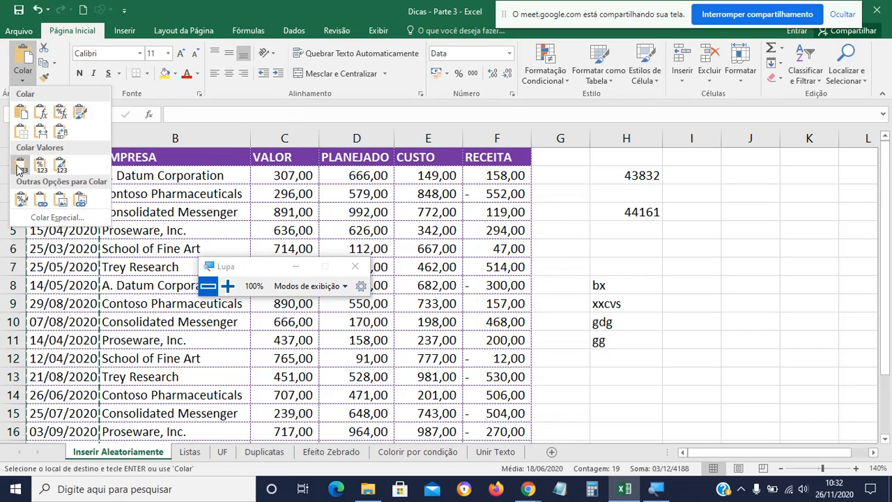
left_click(228, 286)
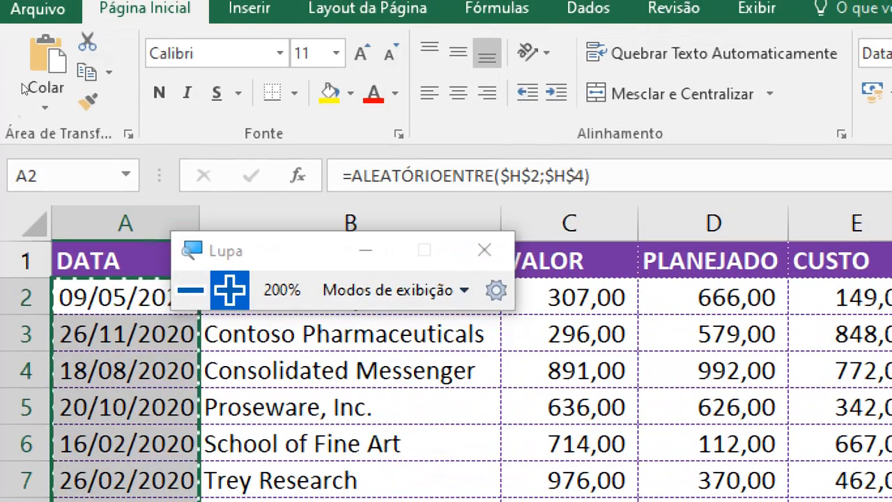
left_click(21, 83)
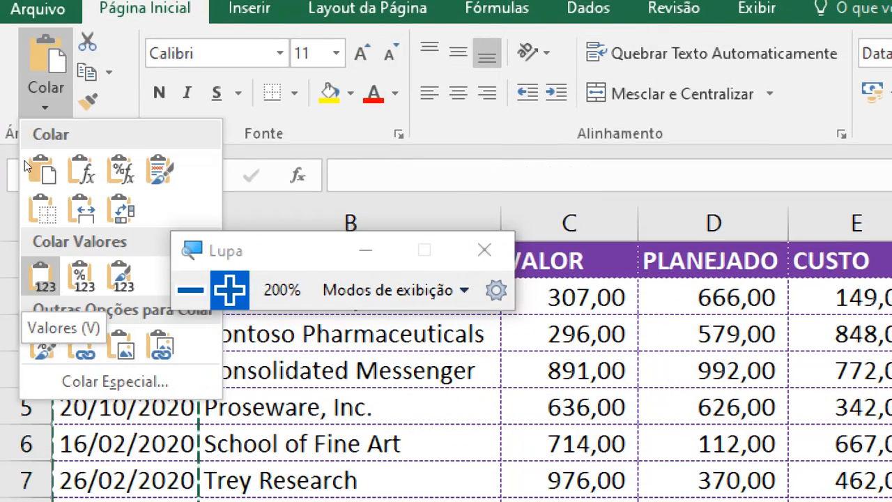
left_click(42, 275)
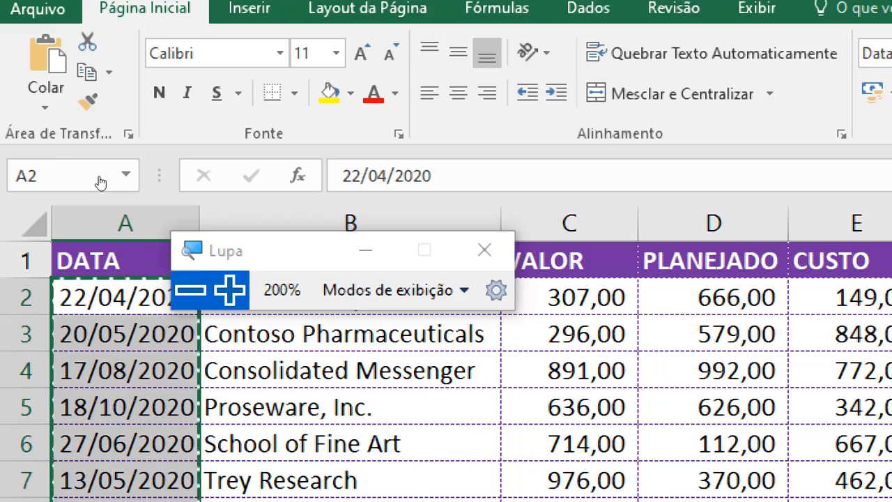
left_click(190, 289)
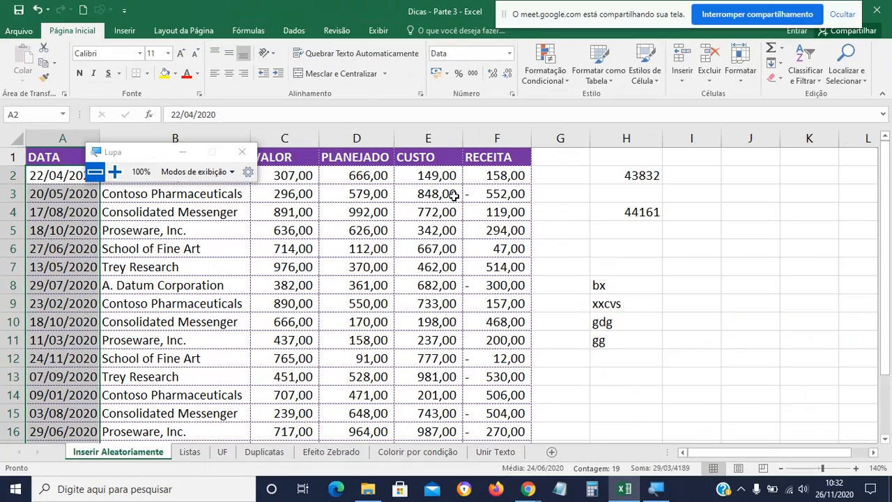
Move the Lupa window off the DATA header and widen column A to give the dates more room.
left_click(308, 308)
left_click(83, 273)
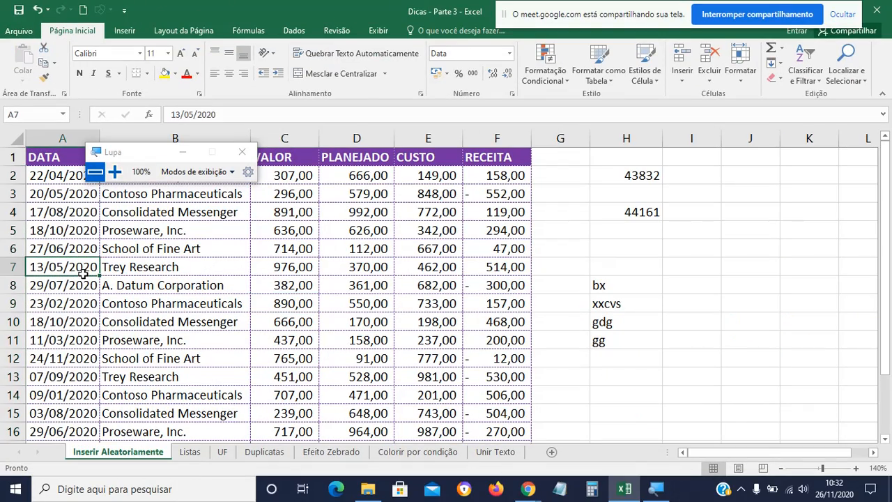
left_click_drag(153, 160, 286, 195)
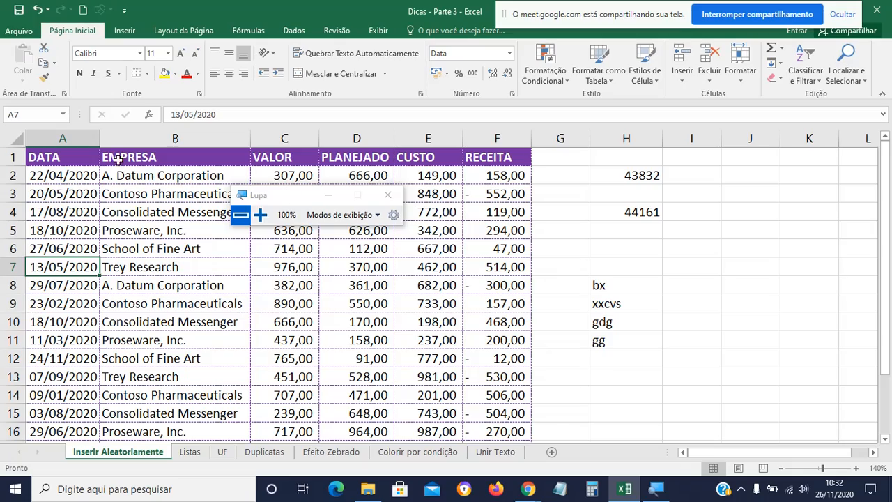
left_click_drag(100, 137, 128, 138)
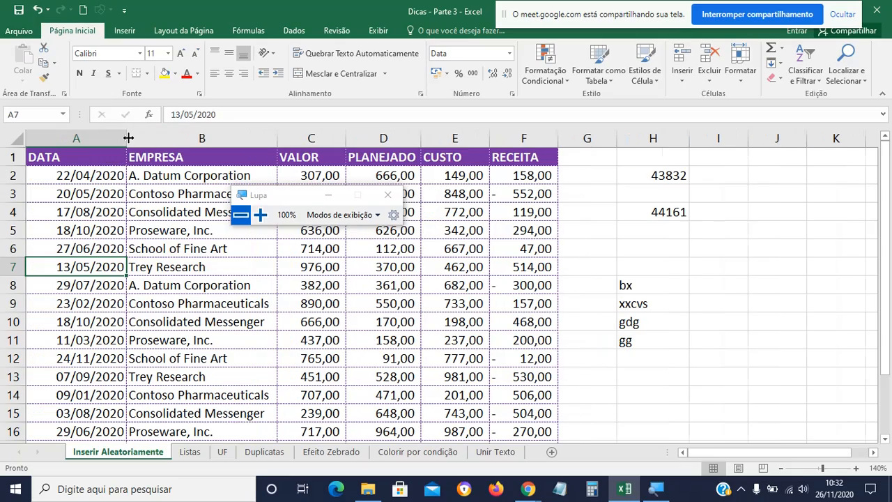
Inspect the contents of the pasted dates in A5 and A2 under magnification, and the lower limit in H2.
left_click(68, 250)
left_click(72, 233)
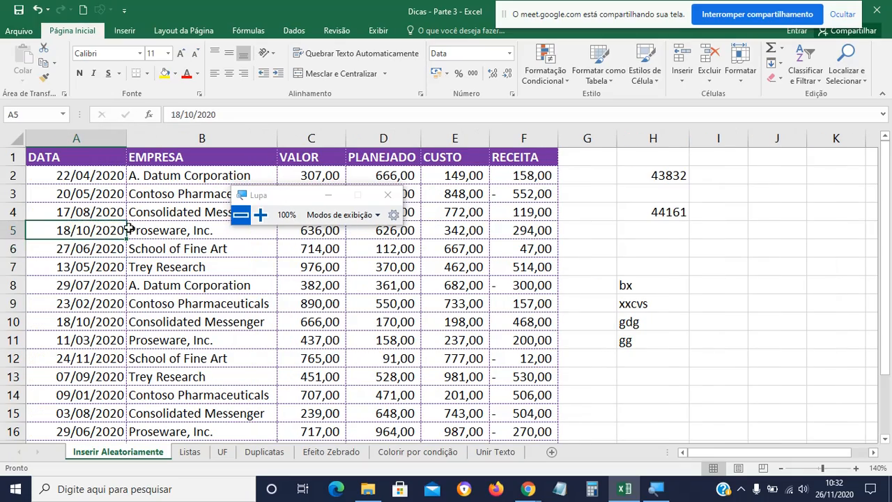
left_click(259, 215)
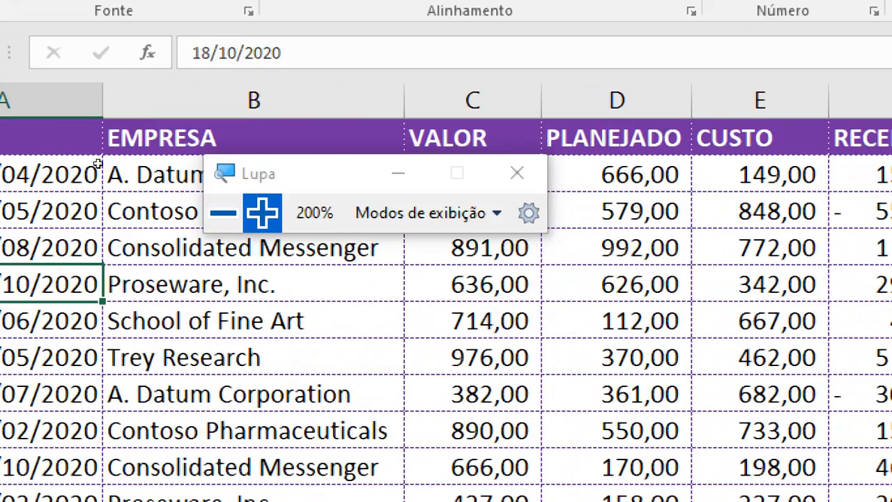
left_click(96, 168)
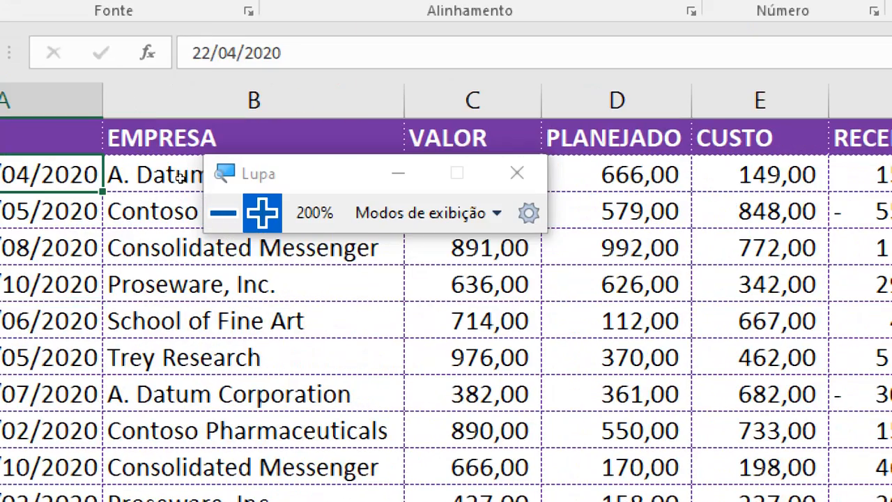
left_click(223, 213)
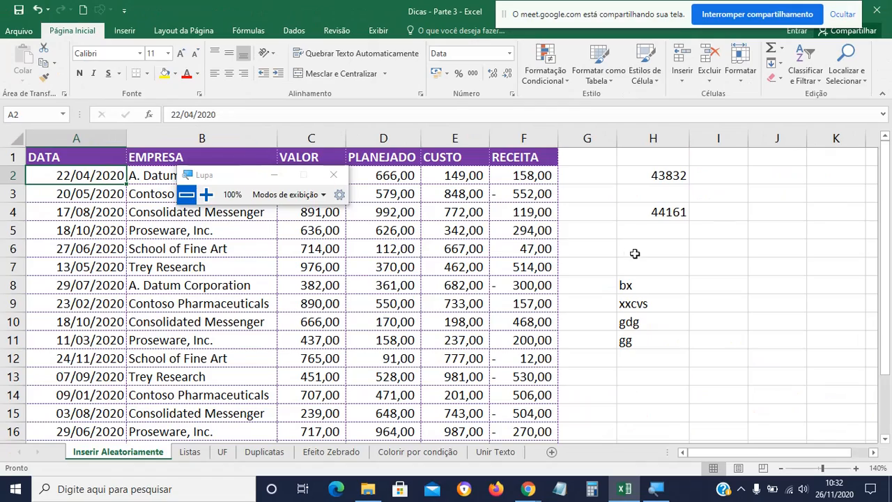
left_click(635, 251)
left_click(658, 176)
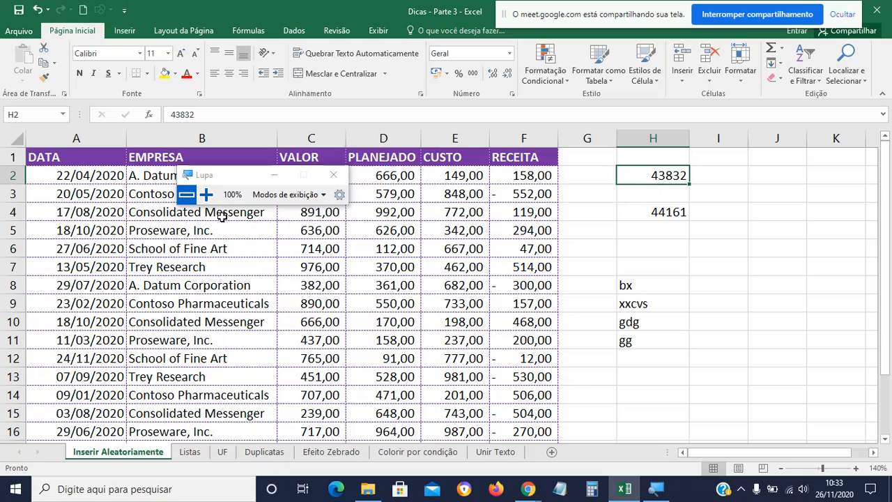
Magnify the screen to 200% and format cell H2 as a short date (Data Abreviada).
left_click(205, 194)
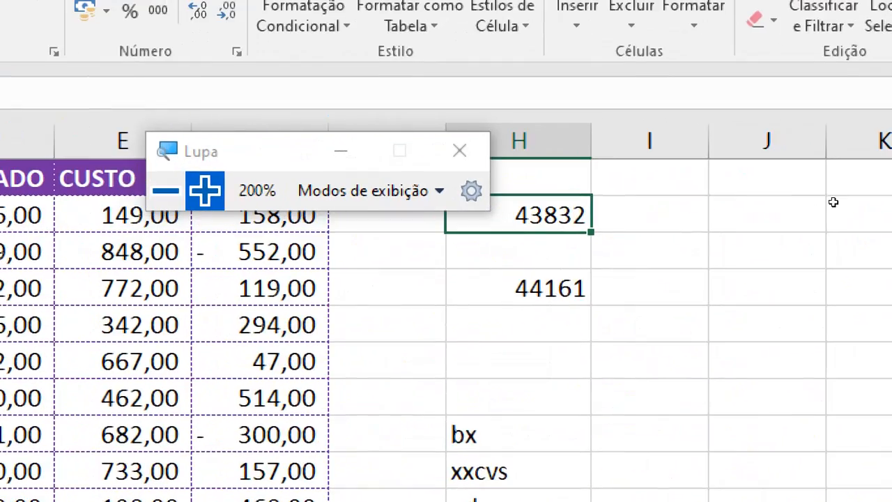
left_click_drag(521, 149, 458, 237)
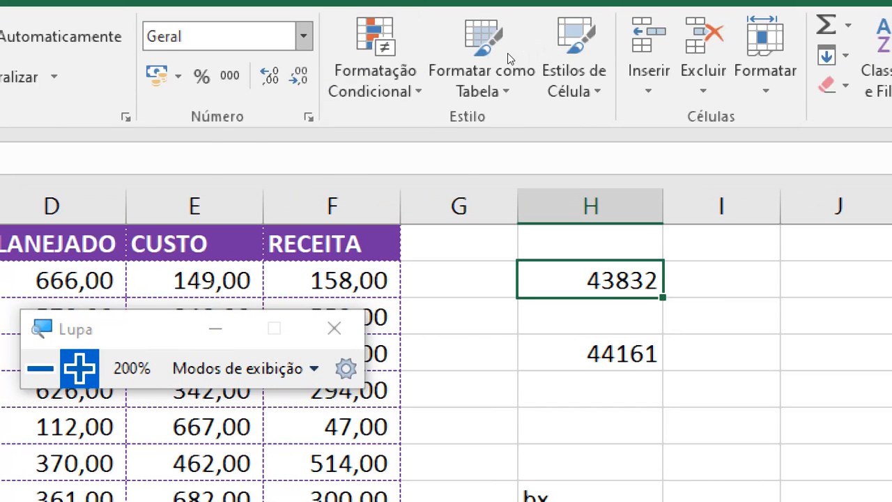
left_click(303, 37)
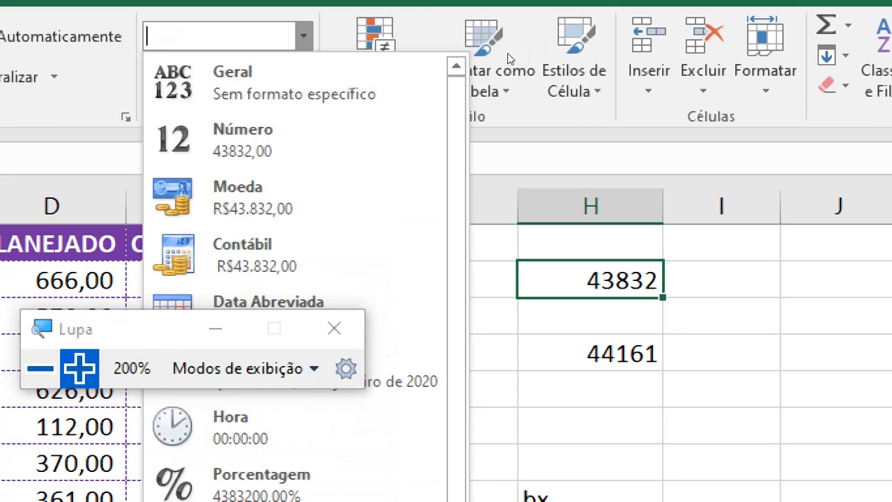
left_click(261, 300)
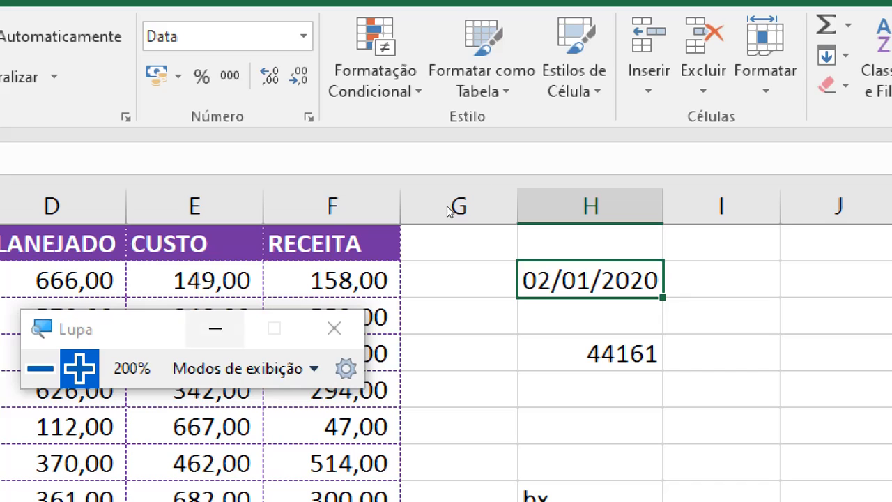
mouse_move(181, 328)
left_mouse_down()
mouse_move(139, 449)
mouse_move(146, 444)
left_mouse_up()
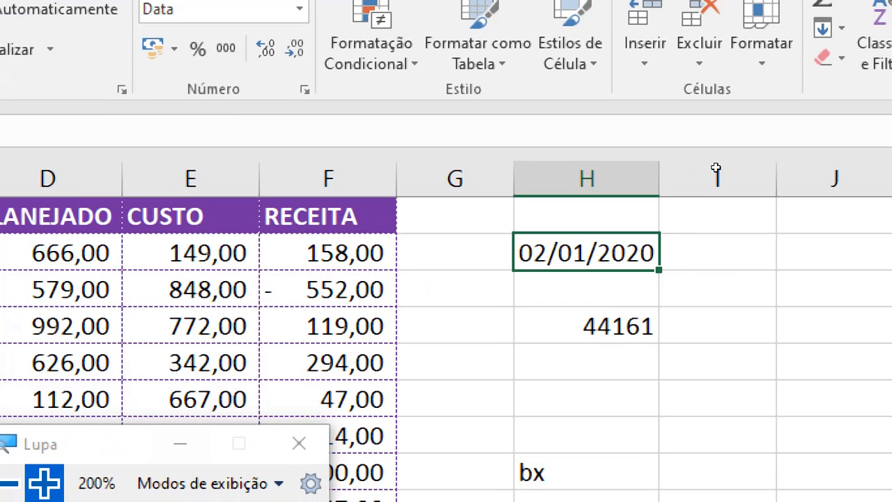
Apply the short date format (Data Abreviada) to the number in cell H4.
key("Down")
key("Down")
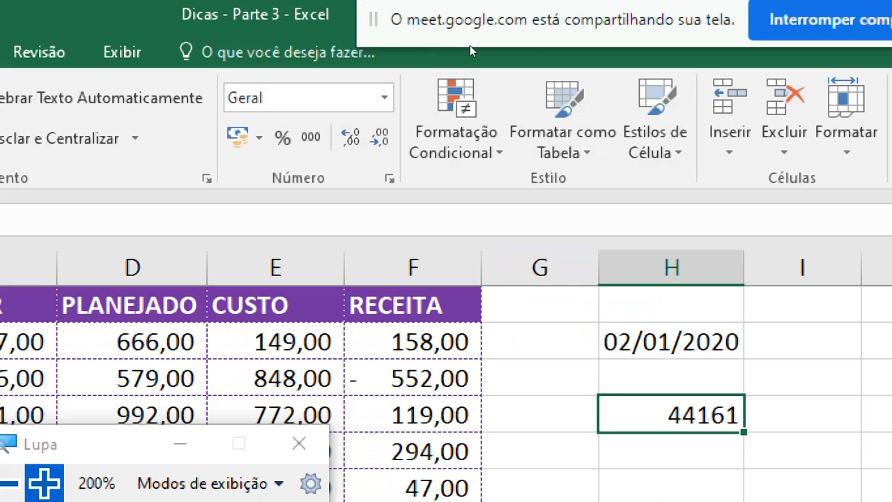
left_click(383, 98)
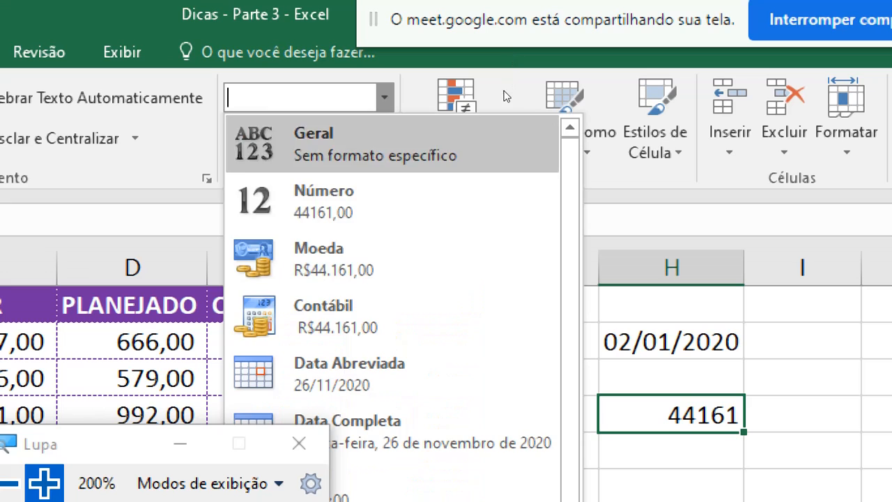
key("Down")
key("Return")
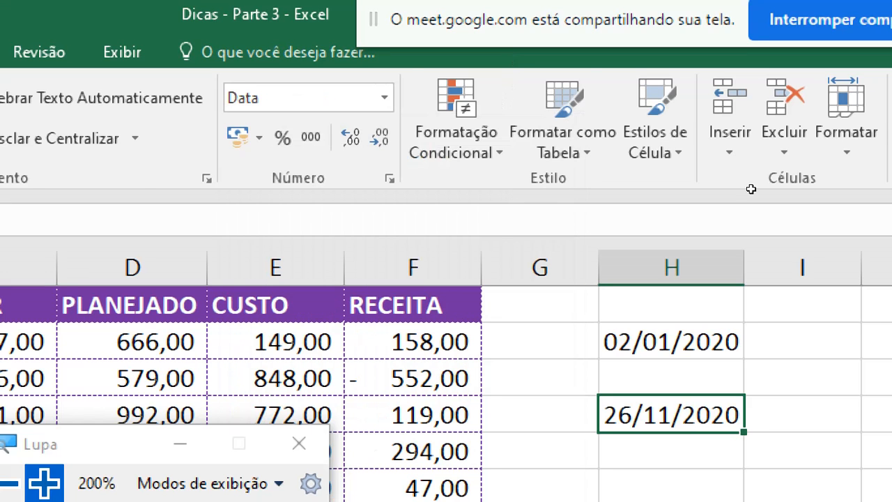
Enter 1 in cell I2 and set its number format to Geral.
key("Up")
key("Up")
key("Right")
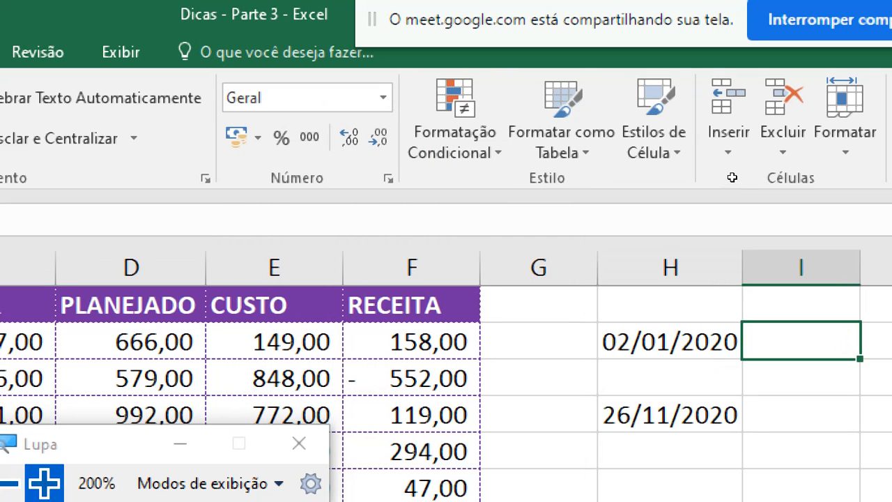
type("1")
key("Return")
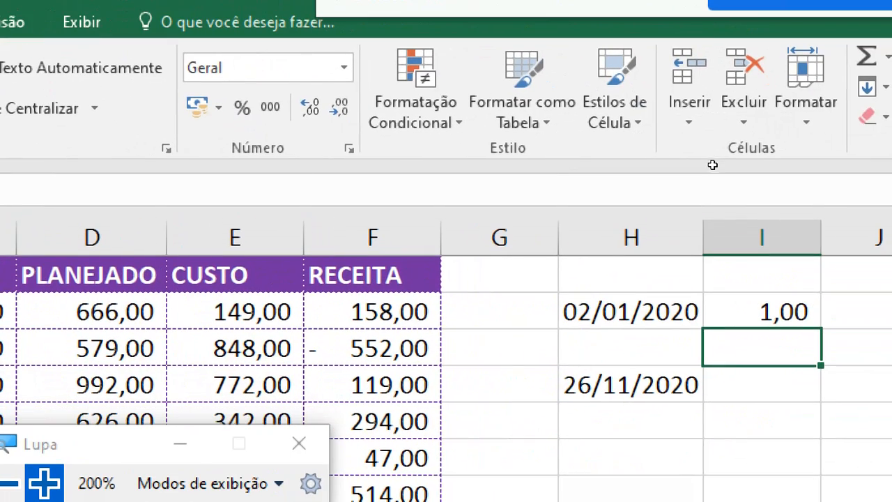
key("Up")
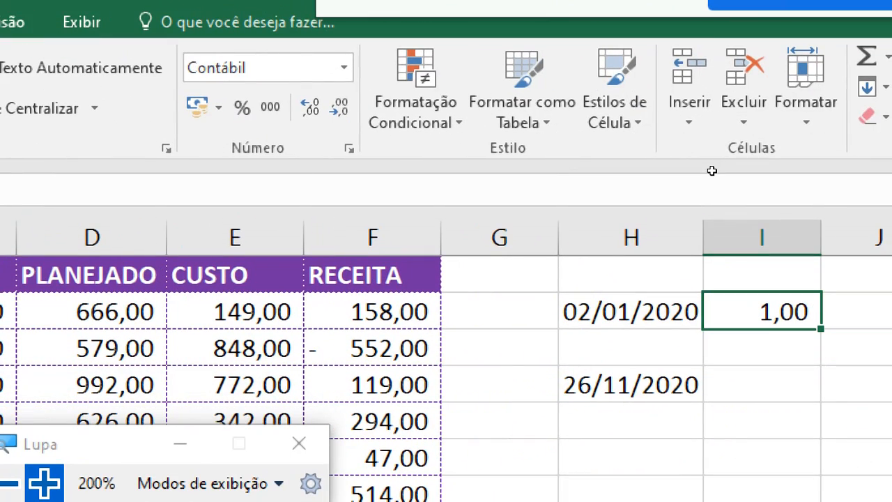
left_click(344, 67)
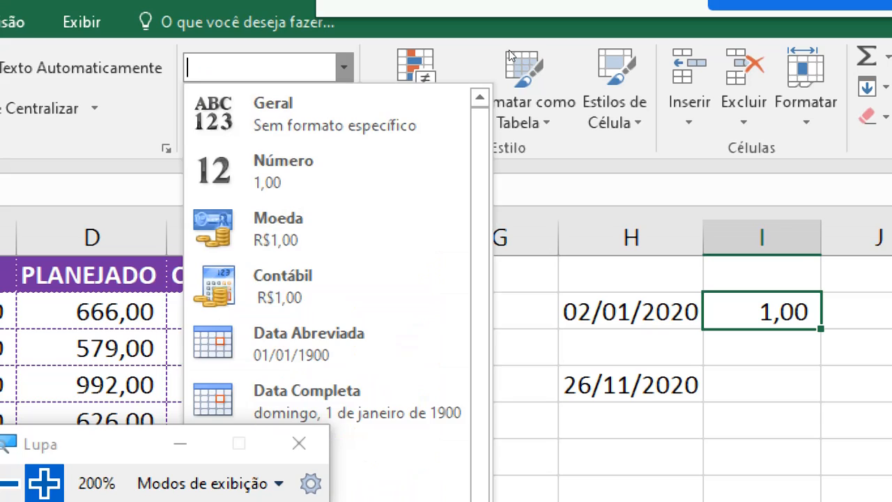
key("Return")
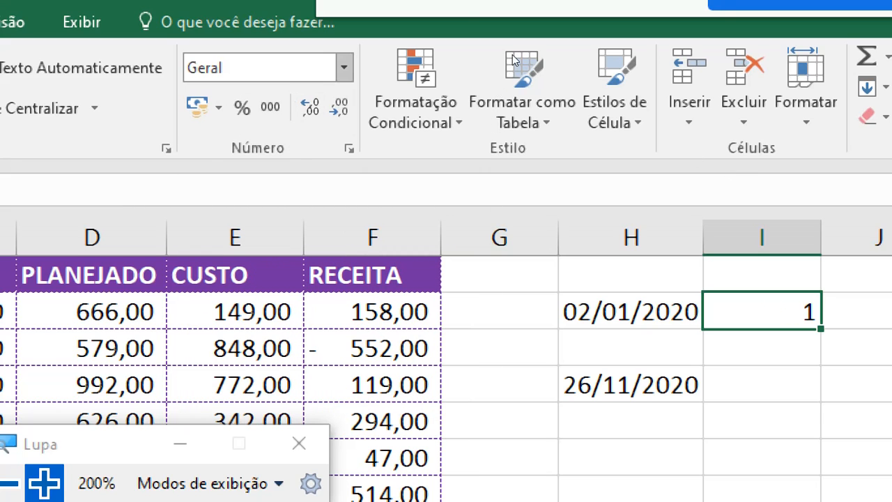
Format the number in cell I2 as a short date (Data Abreviada).
left_click(344, 67)
key("Down")
key("Down")
key("Down")
key("Down")
key("Down")
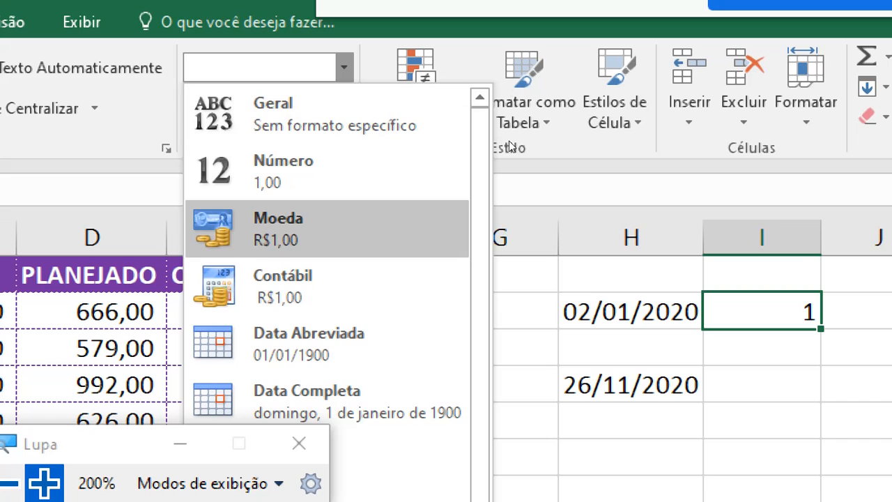
key("Return")
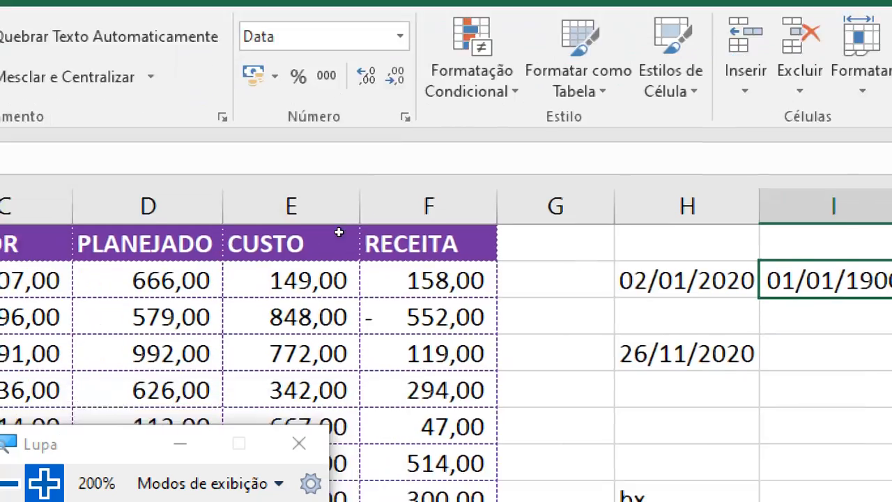
Return the magnification to 100% and delete columns H and I with the sample values.
key("super+minus")
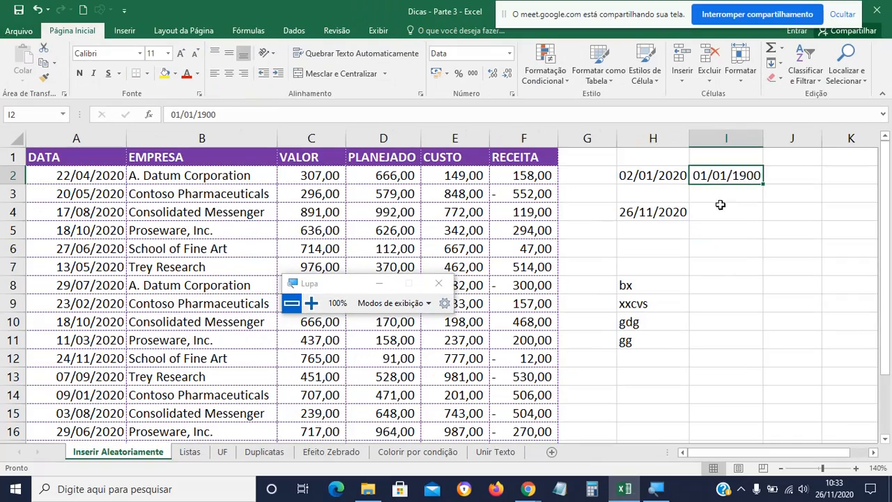
left_click(813, 191)
left_click_drag(665, 138, 713, 138)
right_click(713, 136)
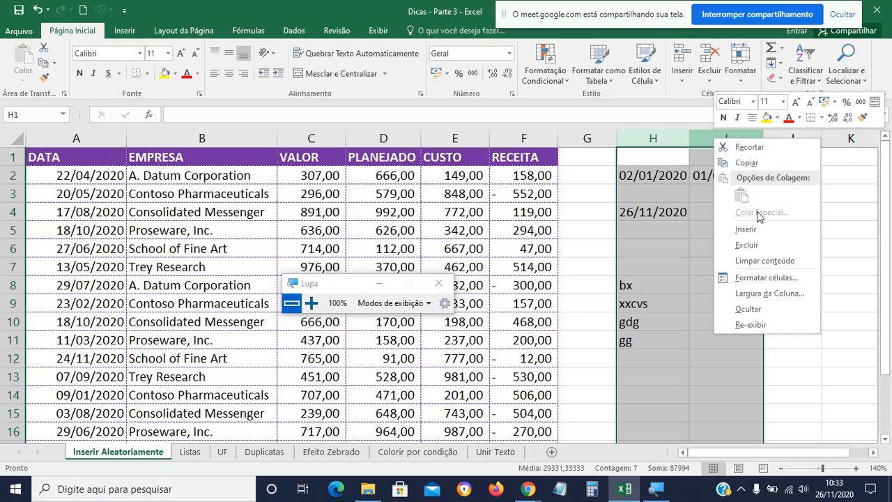
left_click(746, 245)
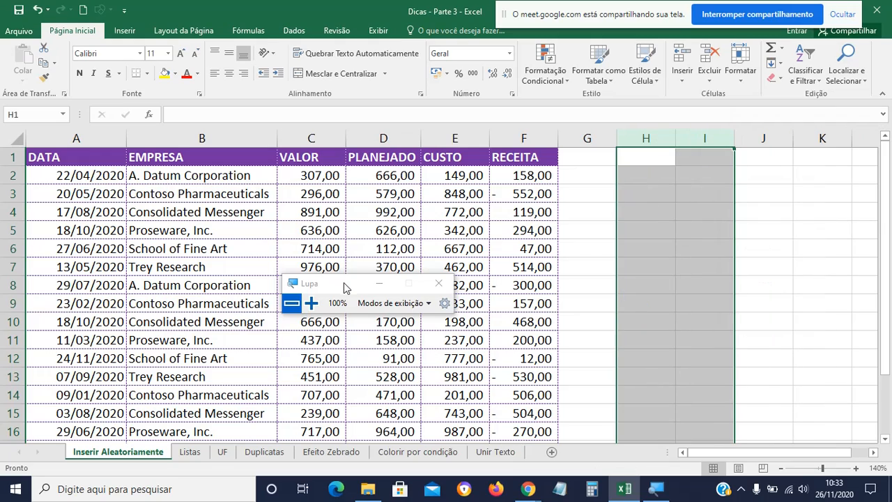
Magnify the screen to 200% and enter the date 1/1/1900 in cell I2.
left_click(311, 302)
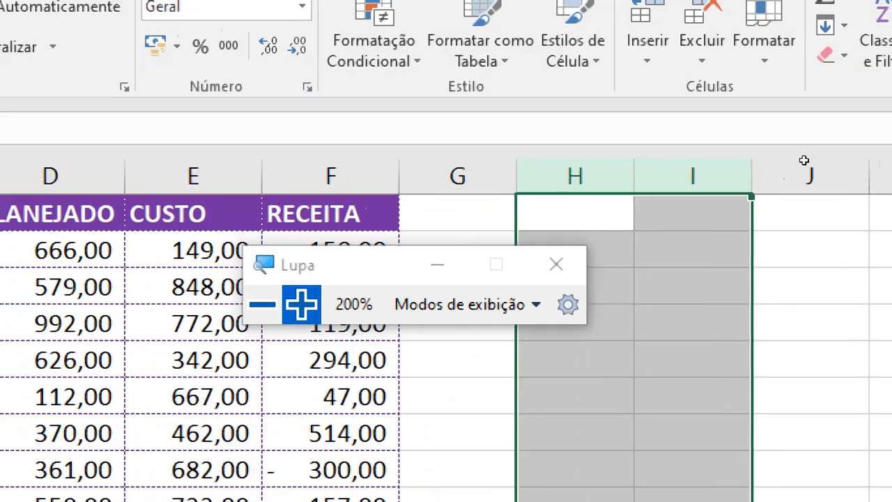
double_click(696, 175)
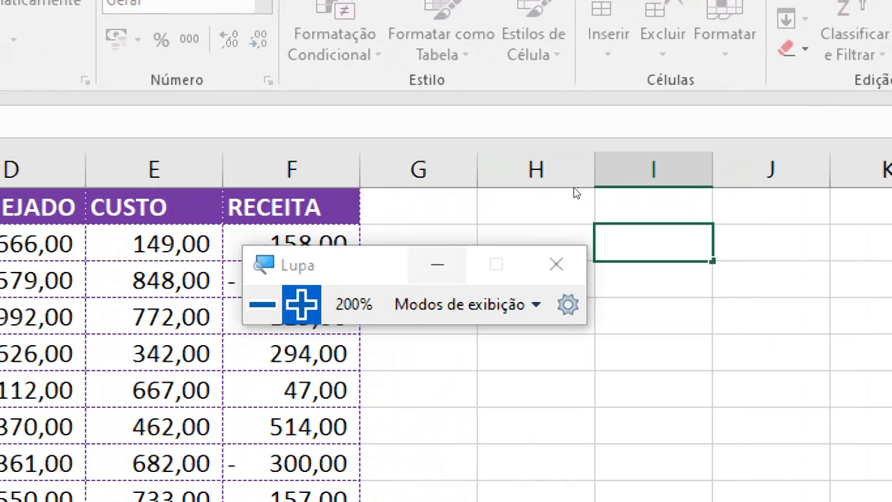
left_click_drag(573, 188, 557, 239)
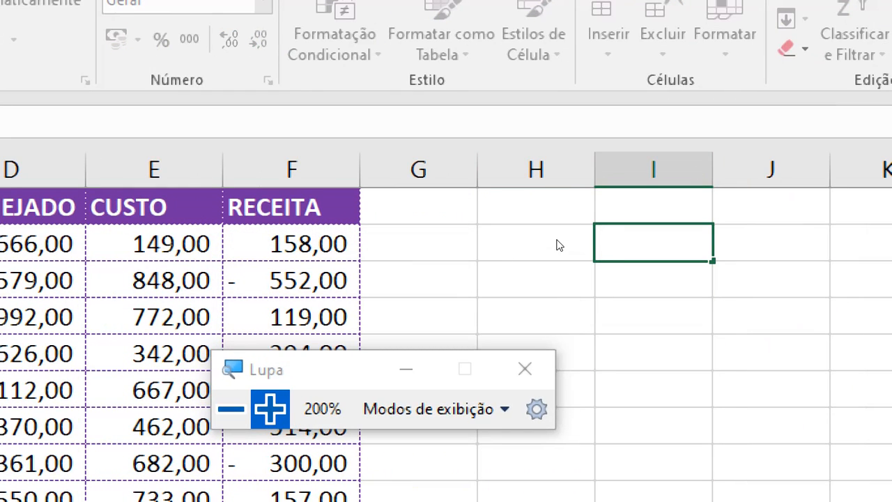
type("1/11")
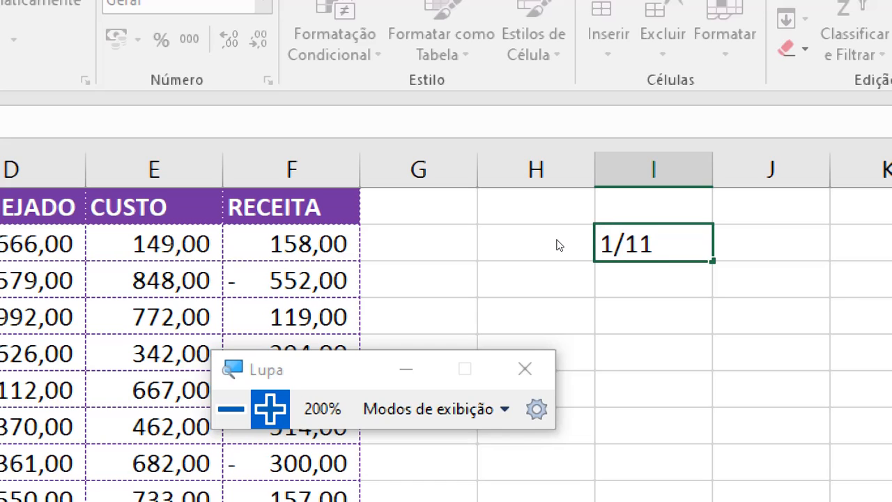
key("BackSpace")
type("/1900")
key("Return")
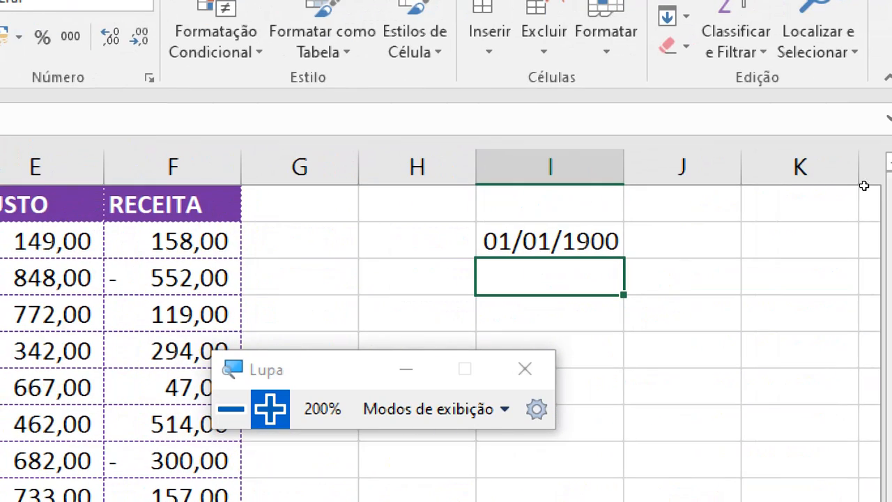
Widen column I to leave extra space around the date in I2.
left_click(757, 138)
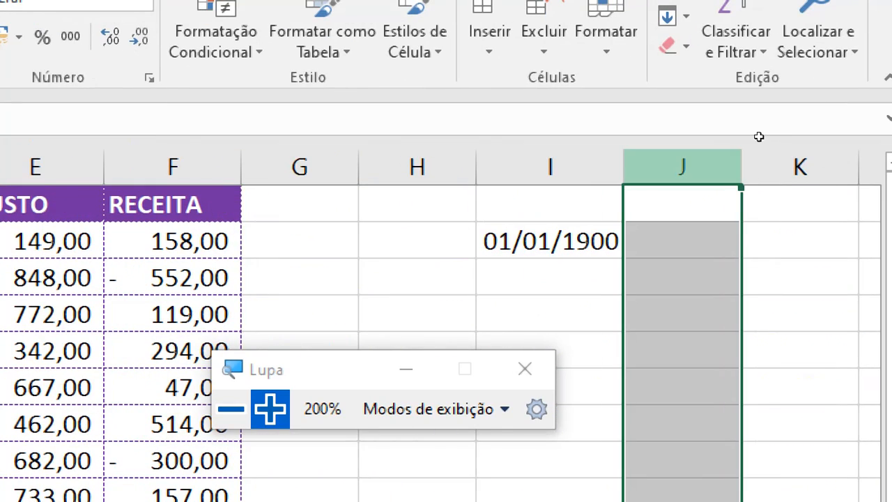
left_click_drag(747, 135, 763, 137)
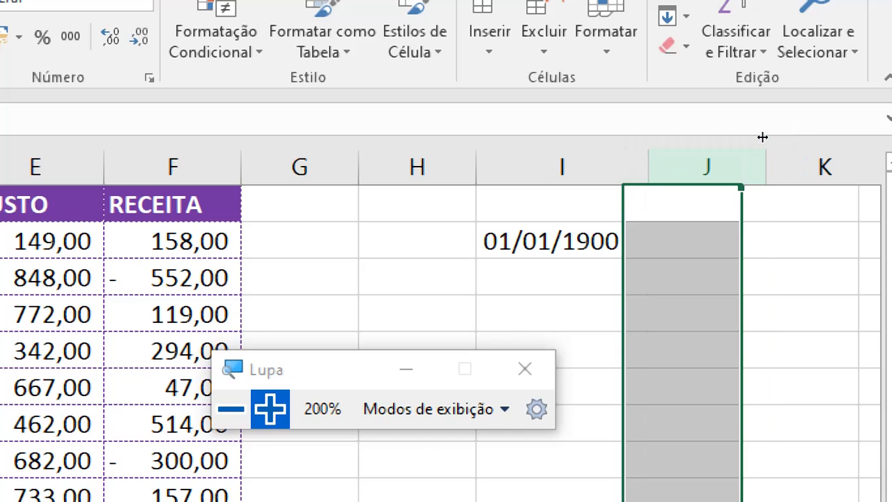
left_click(704, 170)
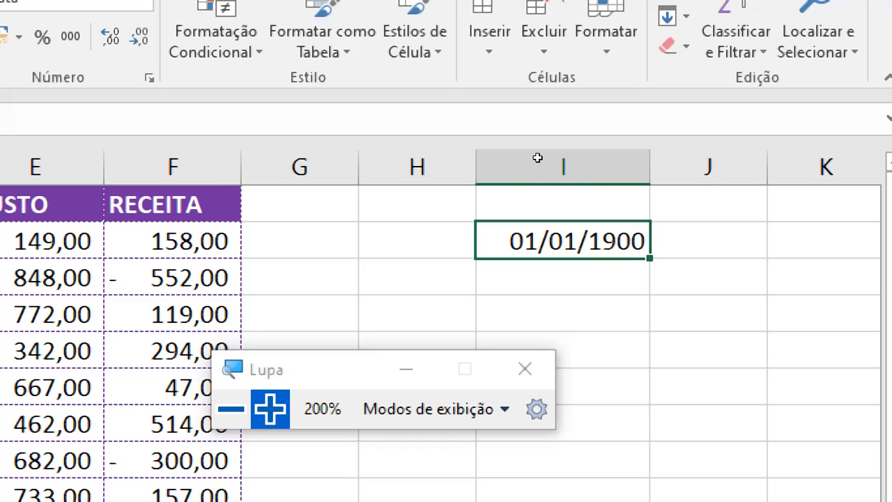
Enter 31/12/1899 in cell I3 and widen column I slightly more.
key("Return")
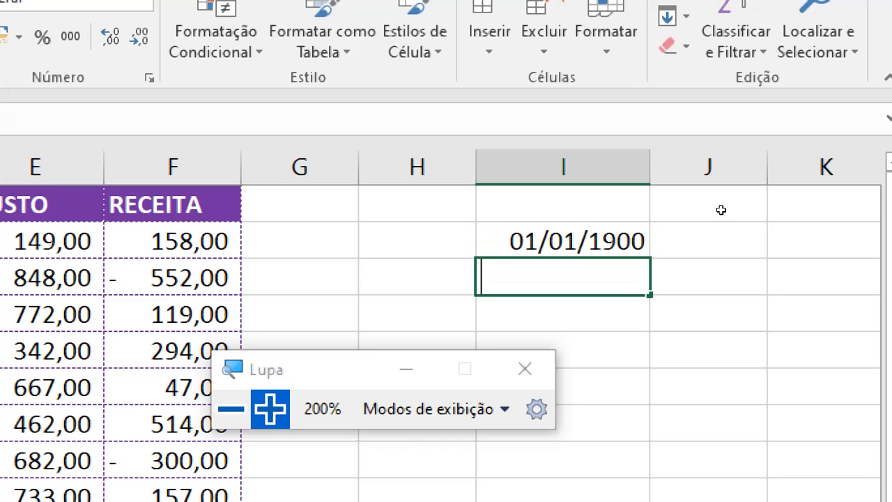
type("31/")
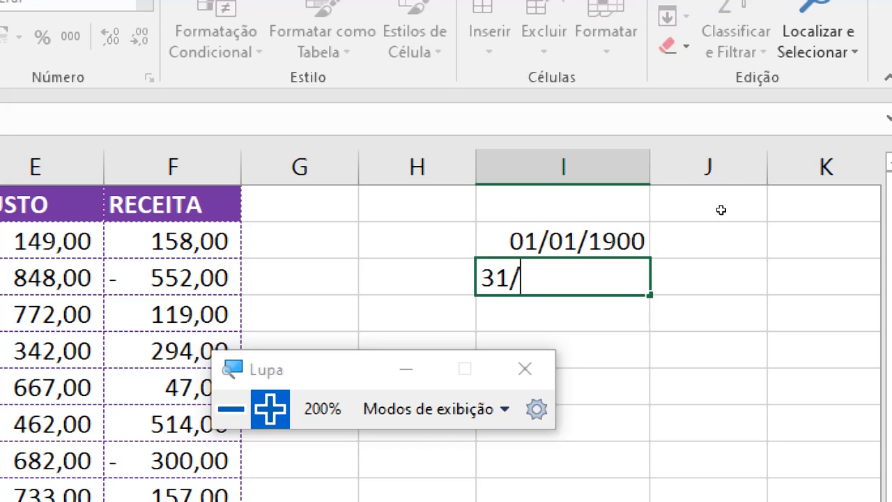
type("12")
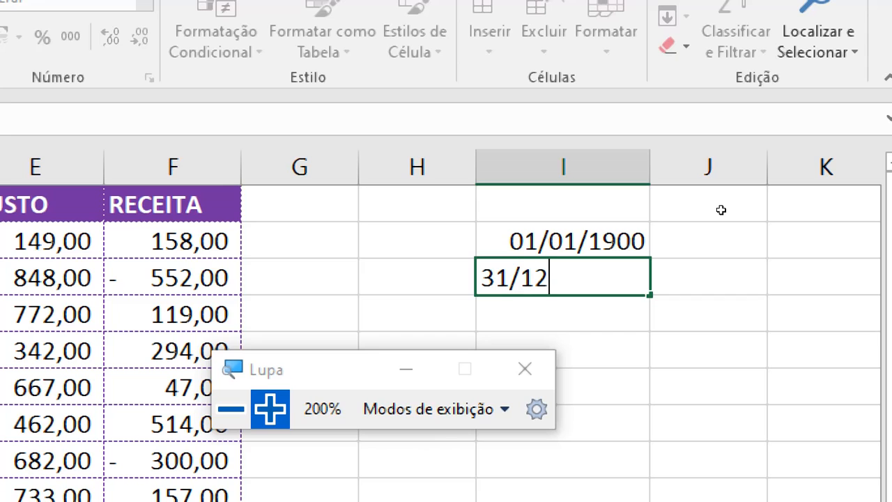
type("/1899")
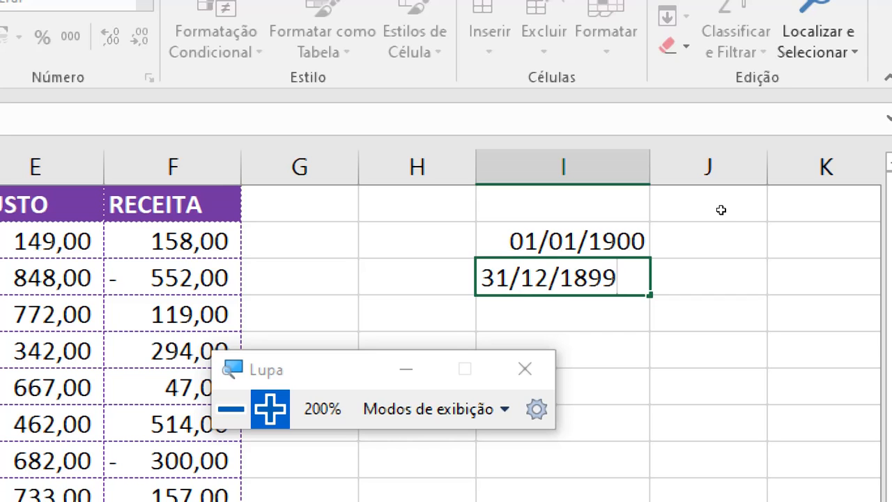
key("Return")
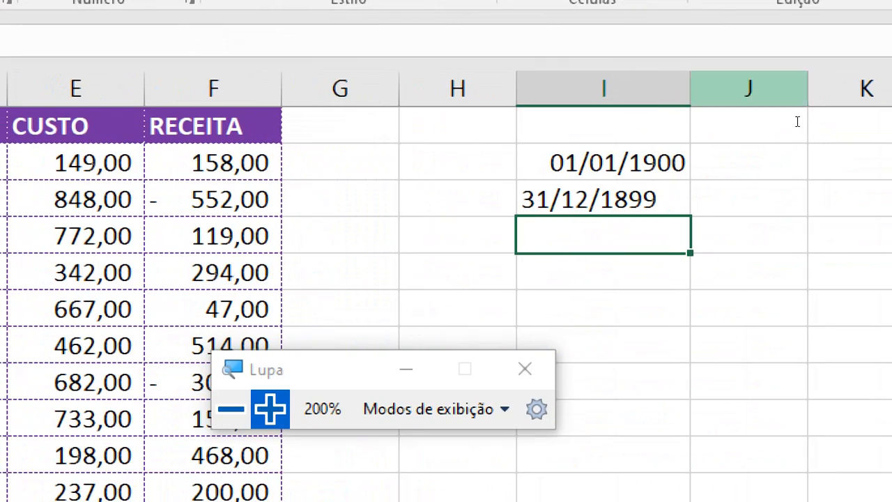
left_click_drag(763, 135, 773, 135)
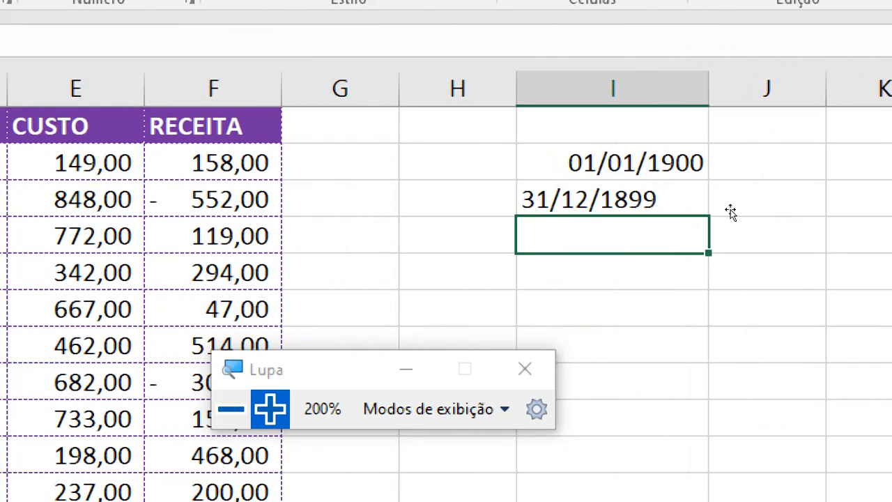
Compare the number formats of the entries in cells I3 and I2.
key("Up")
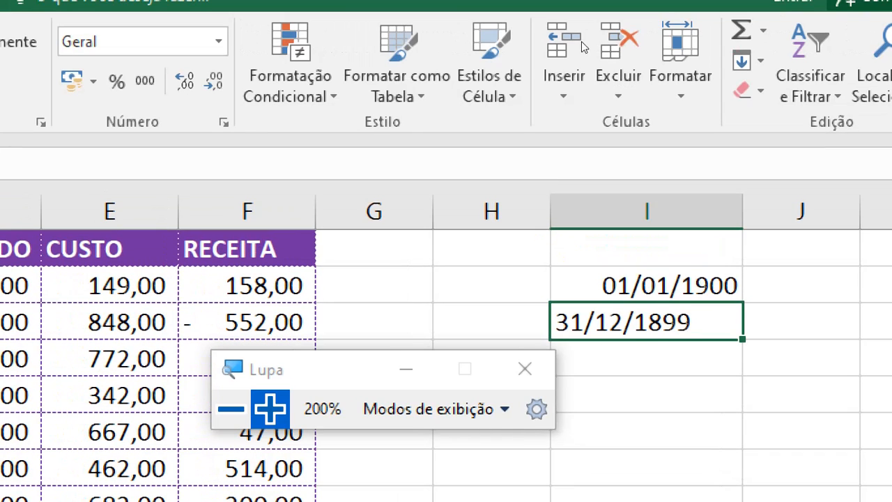
left_click(219, 42)
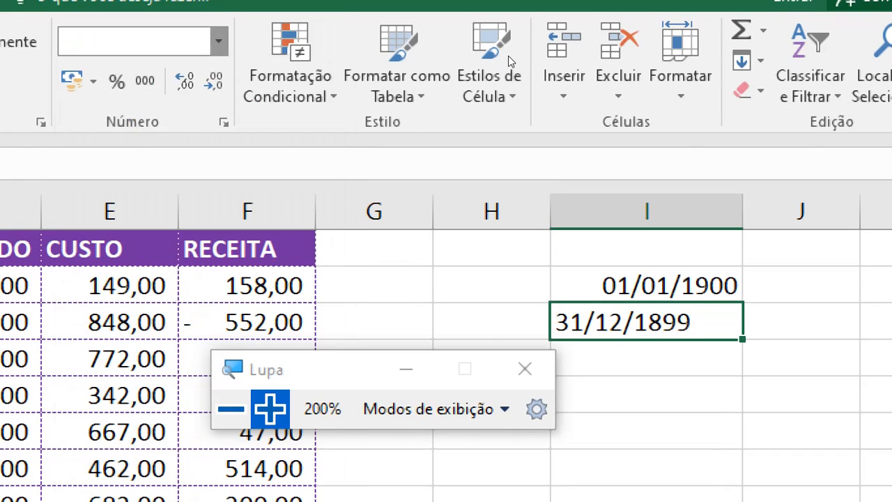
key("Up")
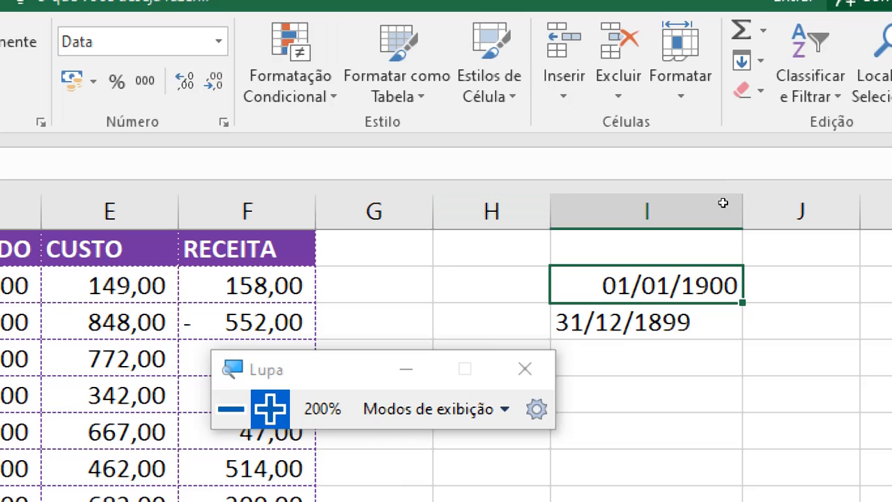
Minimize the magnifier and delete column I containing the two test dates.
key("Down")
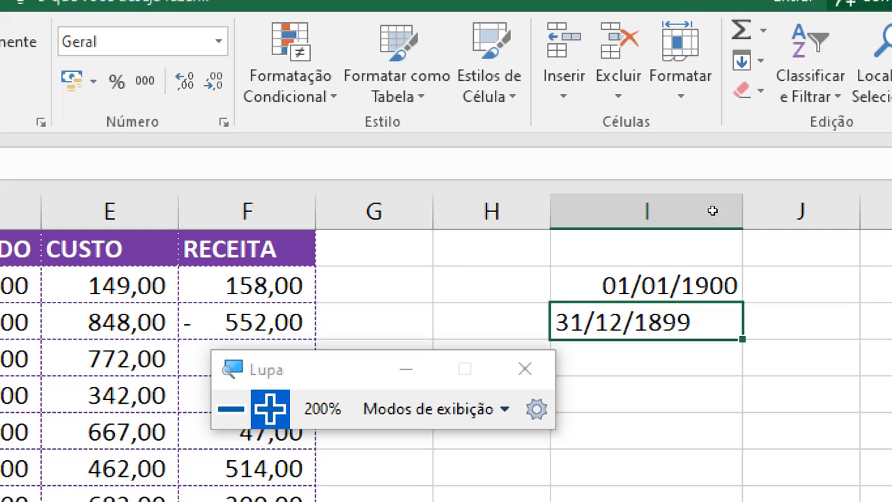
left_click(406, 369)
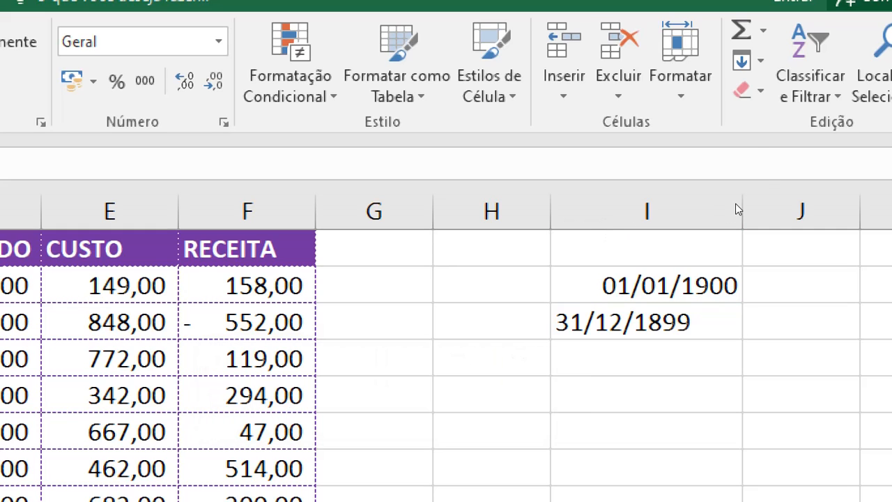
double_click(746, 167)
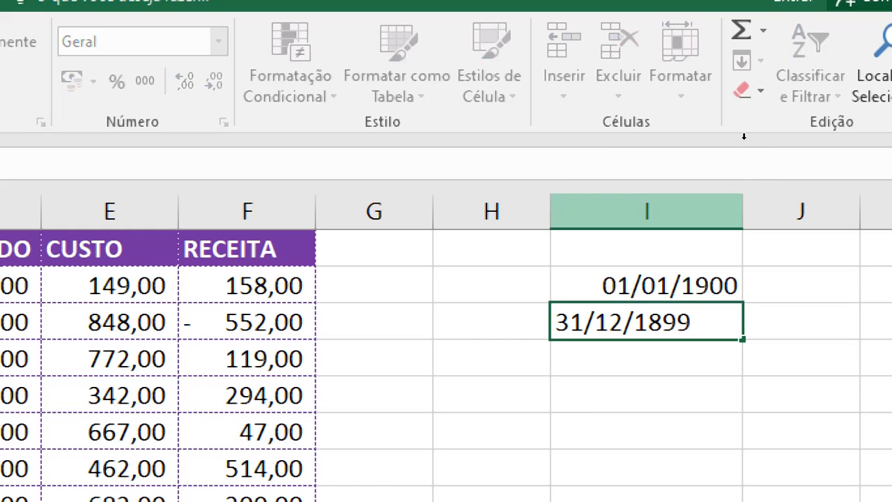
left_click(688, 211)
right_click(688, 213)
key("Down")
key("Down")
key("Down")
key("Down")
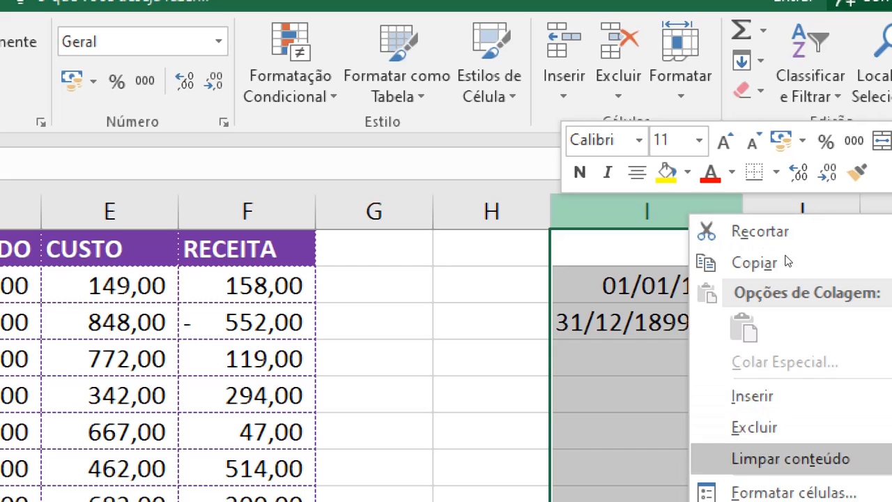
key("Return")
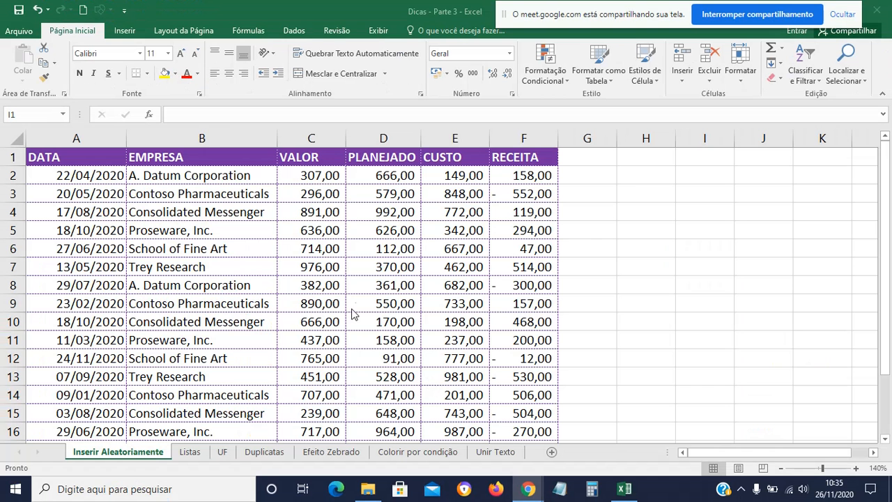
Open the Unir Texto sheet and start the Lupa screen magnifier, set to 100%.
left_click(486, 455)
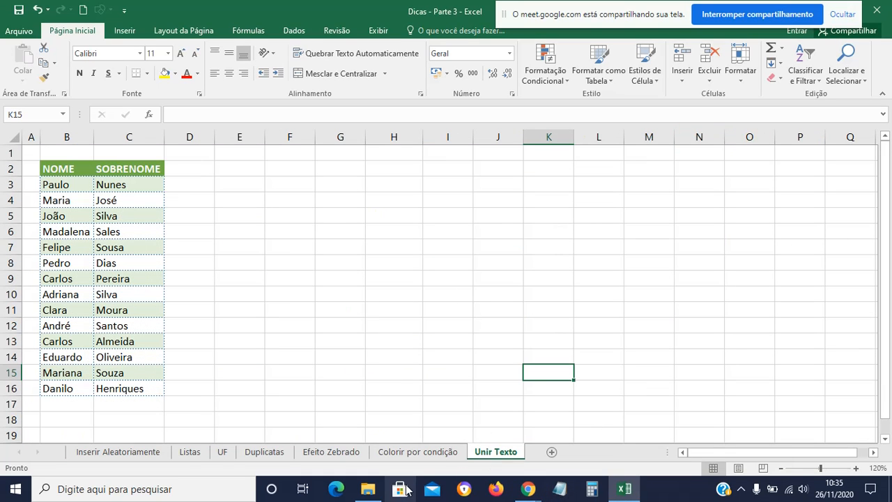
left_click(186, 491)
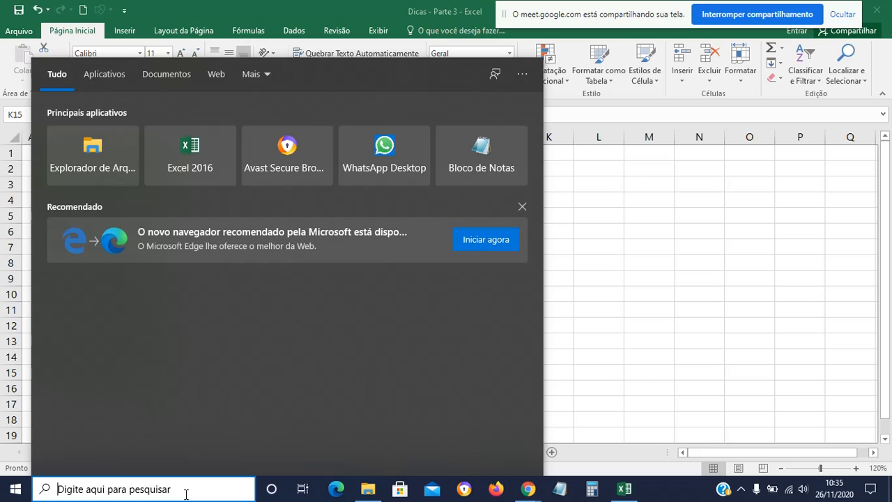
type("lup")
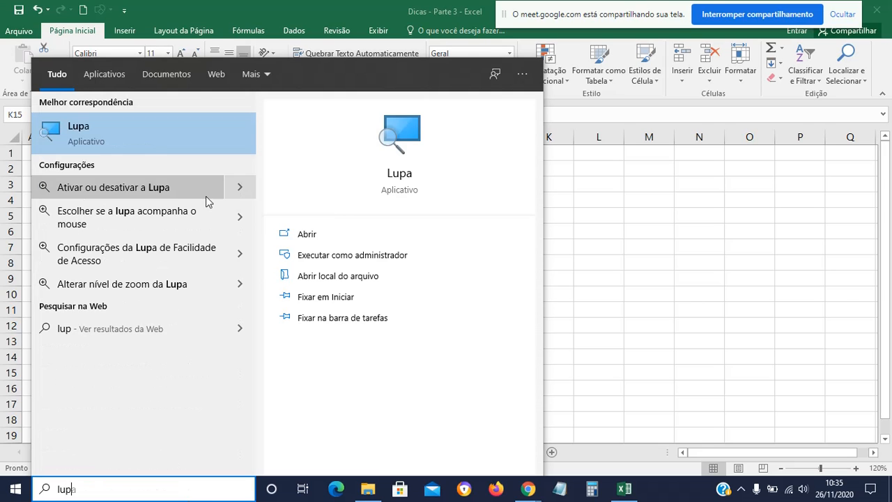
left_click(194, 157)
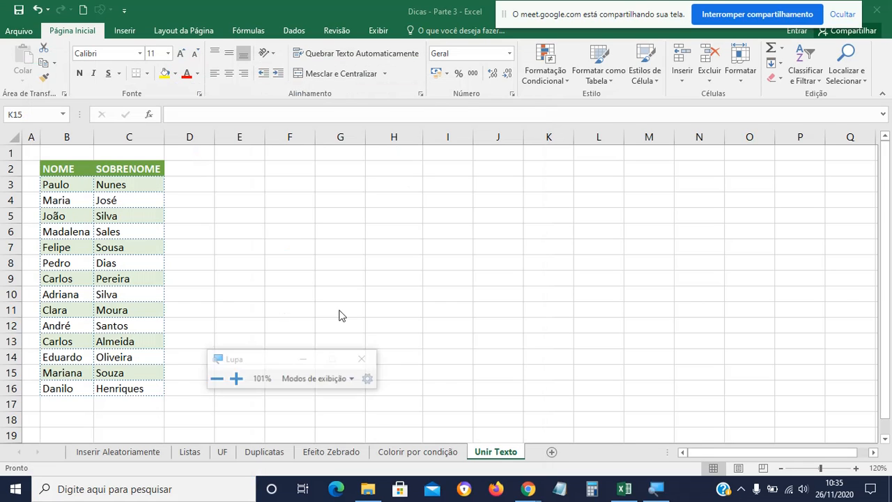
key("super+minus")
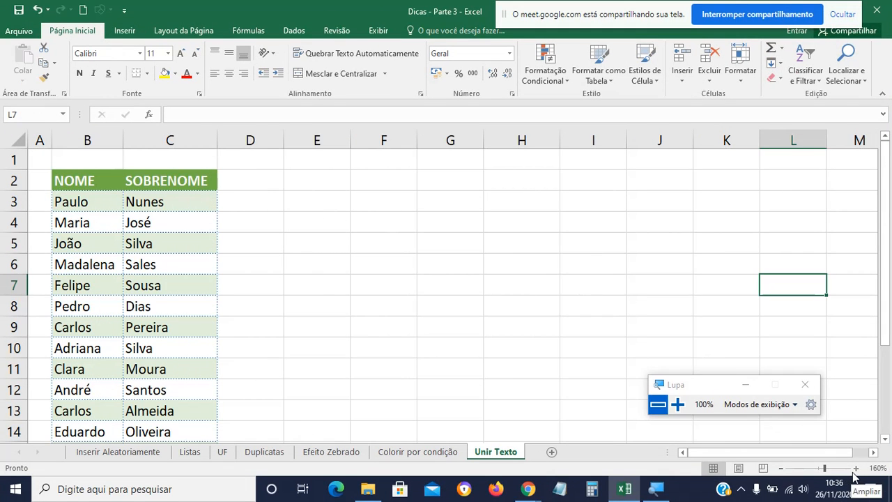
Enter the header NOME COMPLETO in cell D2 and autofit column D to it.
left_click(854, 468)
left_click(854, 469)
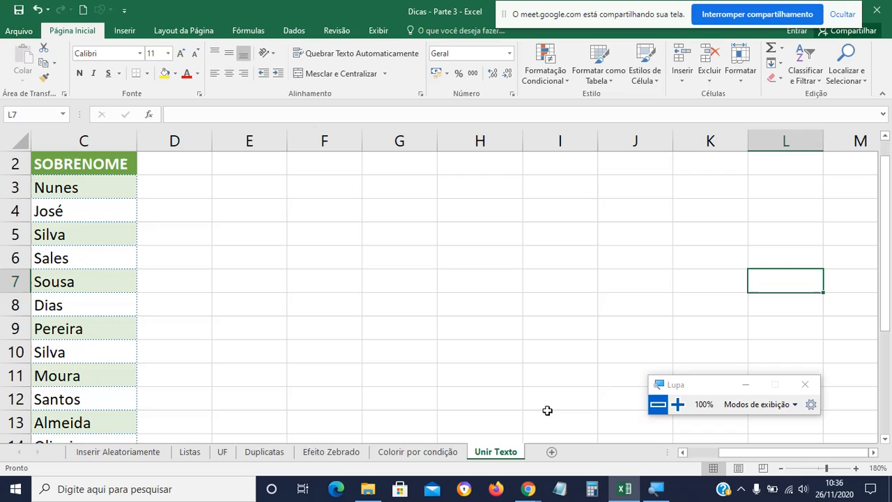
left_click(708, 451)
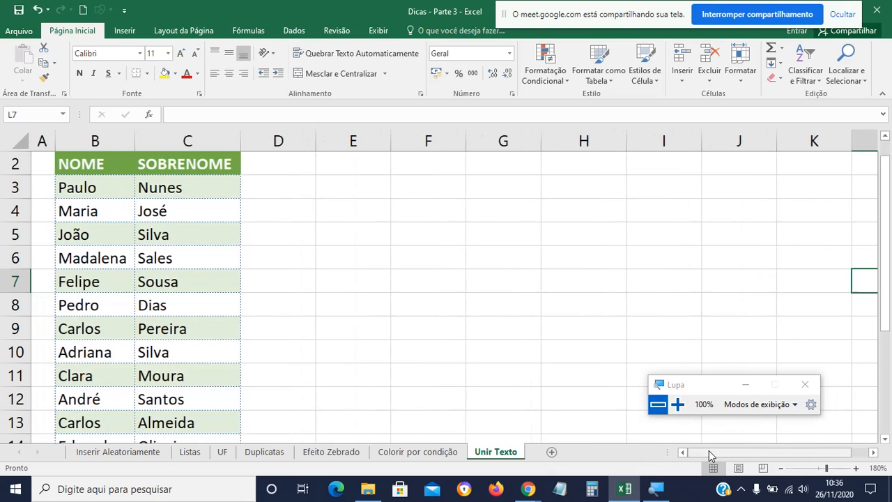
left_click(289, 168)
type("COM")
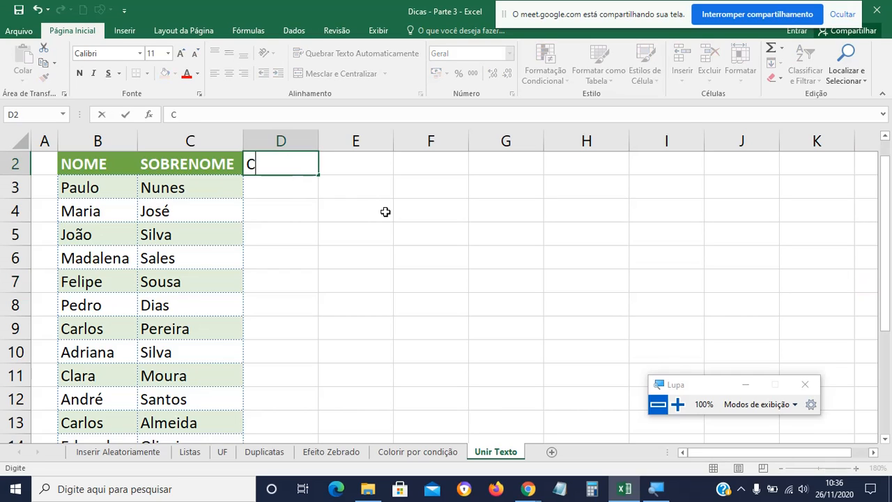
key("BackSpace")
key("BackSpace")
key("BackSpace")
type("NOME COMPLETO")
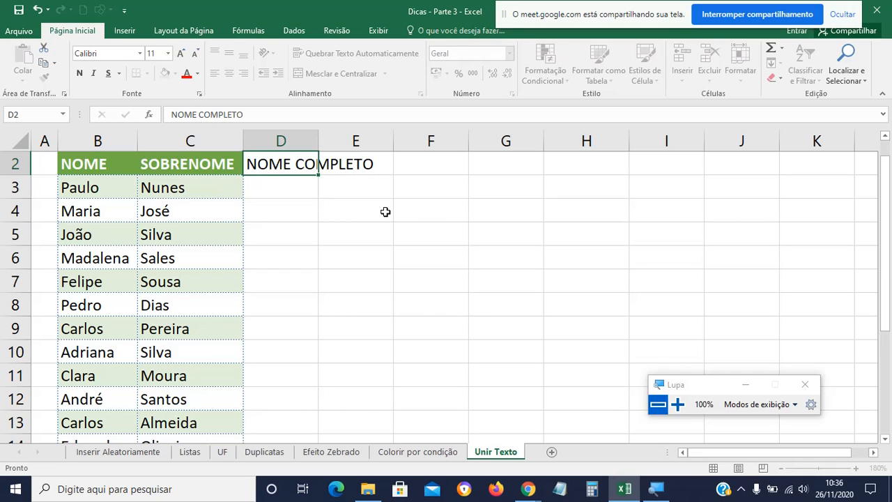
key("Return")
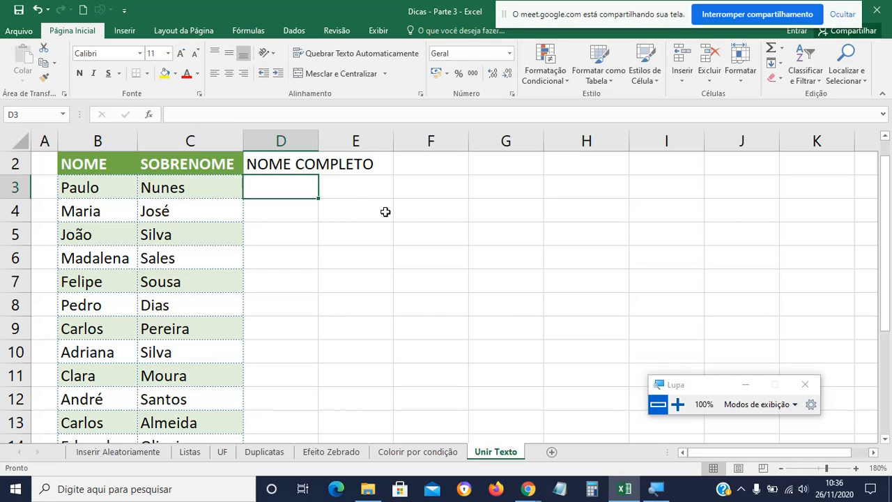
double_click(319, 141)
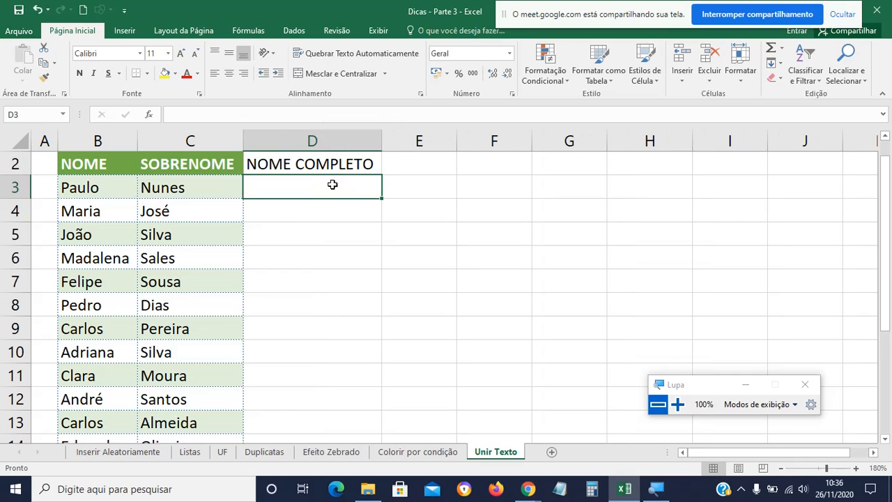
Copy the formatting of the SOBRENOME header in C2 onto the header in D2.
left_click(224, 160)
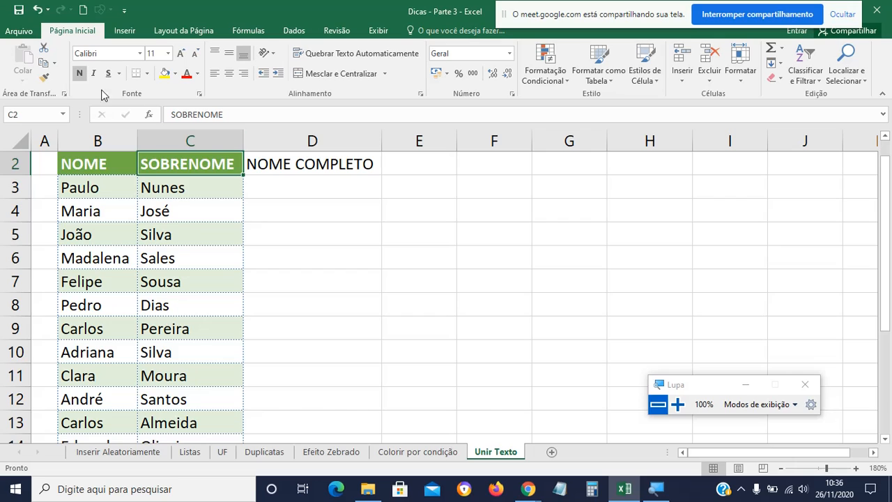
left_click(43, 78)
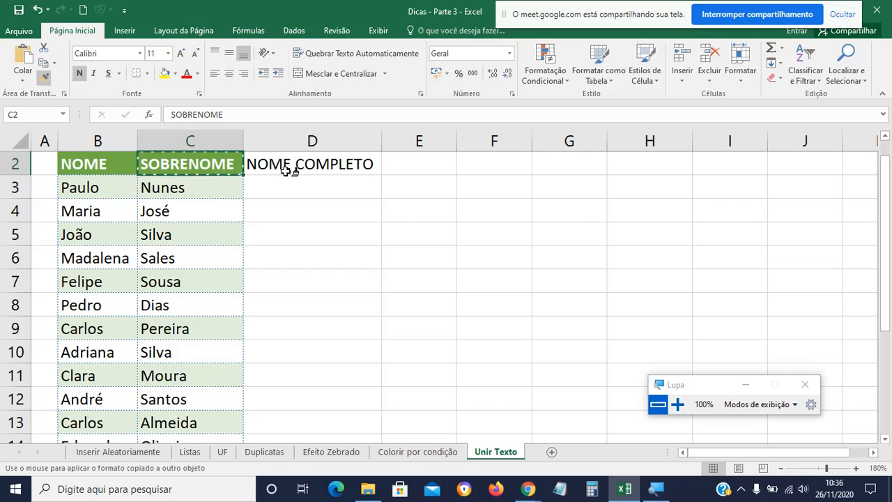
left_click(293, 171)
Enter the formula =B3&" "&C3 in cell D3 to join the first name and surname with a space.
left_click(300, 185)
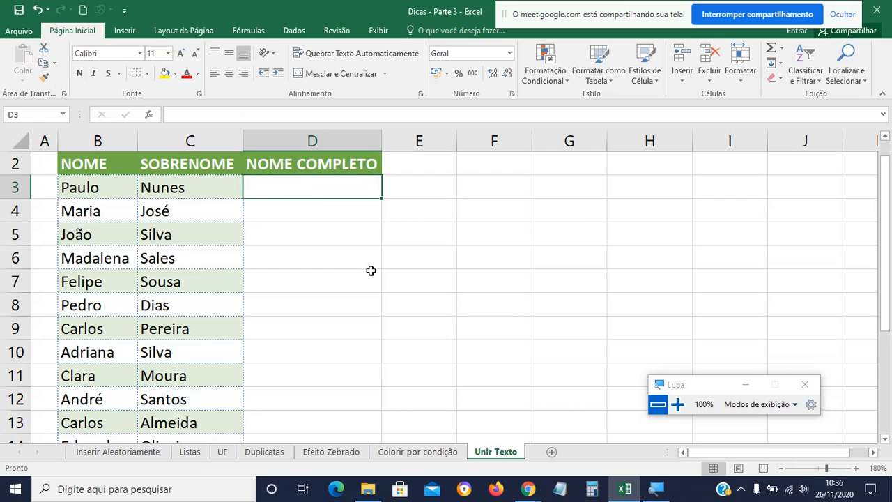
type("=")
left_click(106, 192)
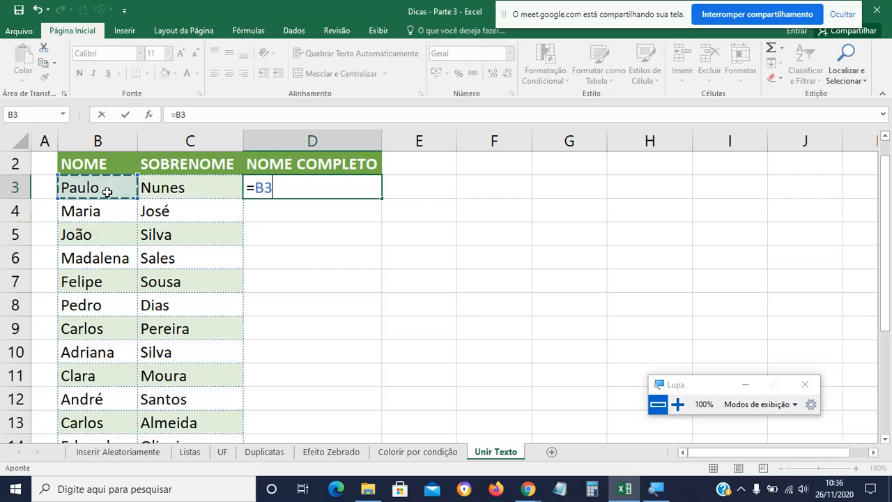
type("&")
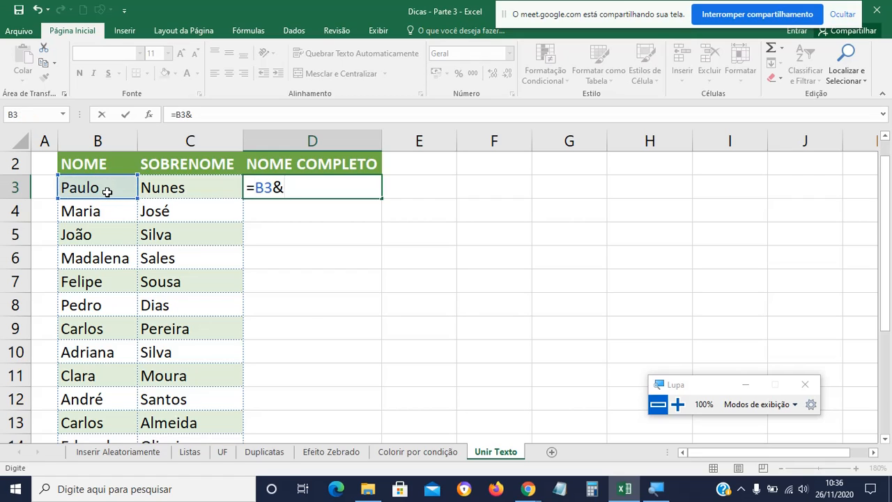
type("\" \"&")
left_click(172, 187)
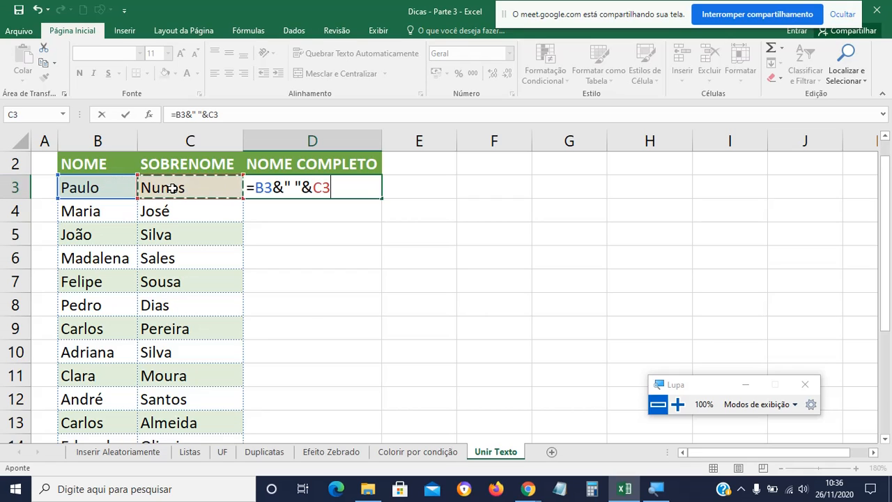
key("Return")
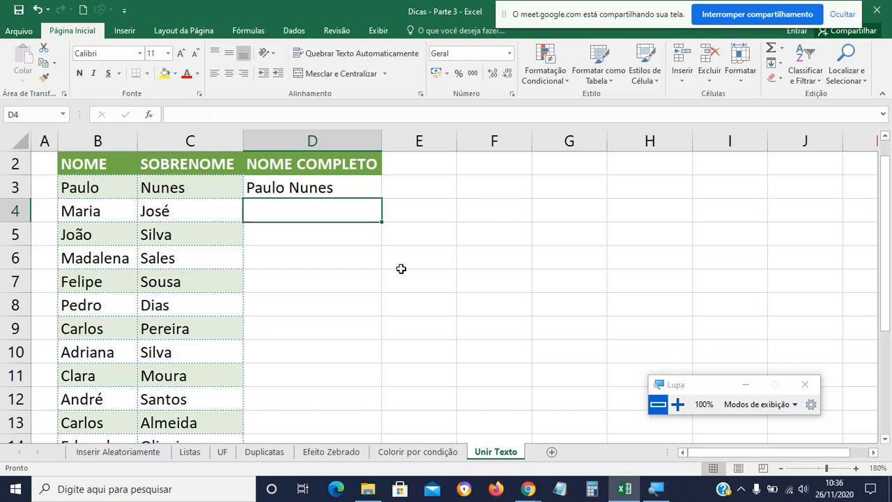
Fill the D3 formula down column D to the last row of the table, row 16.
left_click(359, 189)
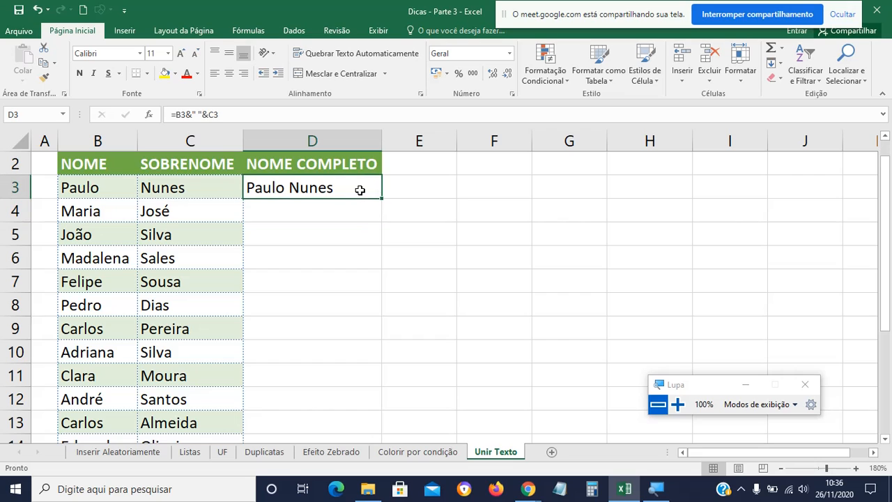
double_click(381, 199)
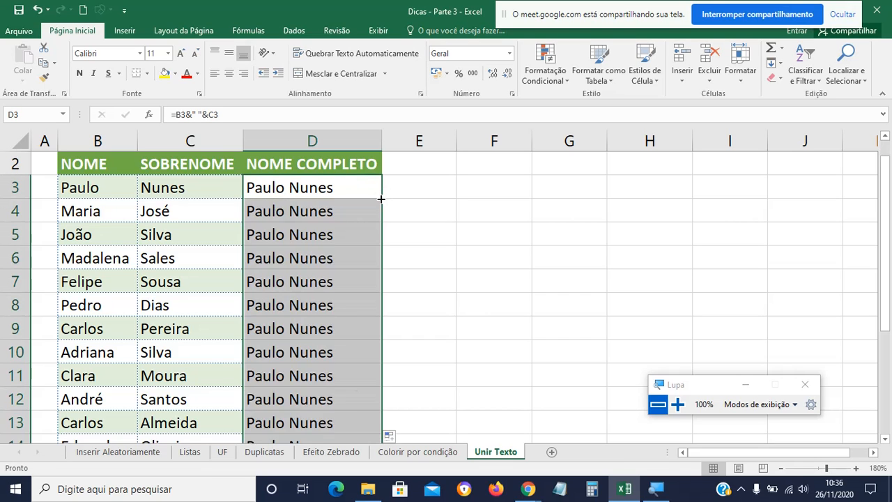
scroll(462, 275, "down", 2)
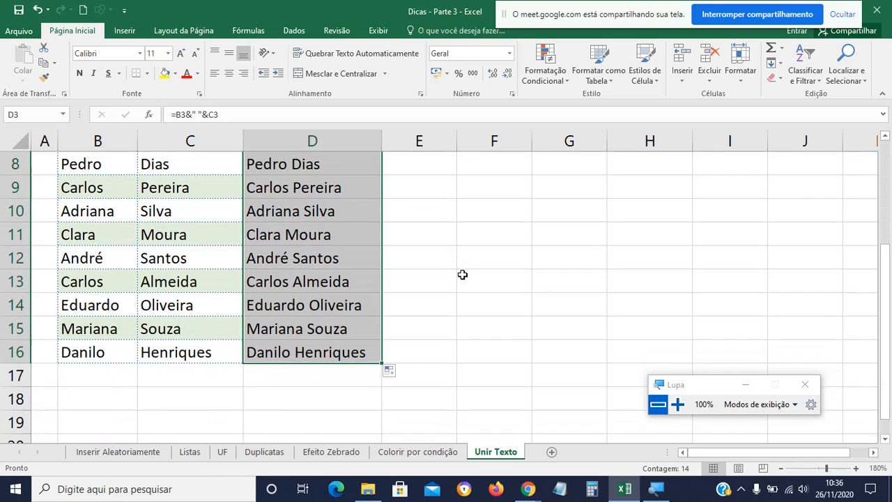
scroll(462, 275, "up", 3)
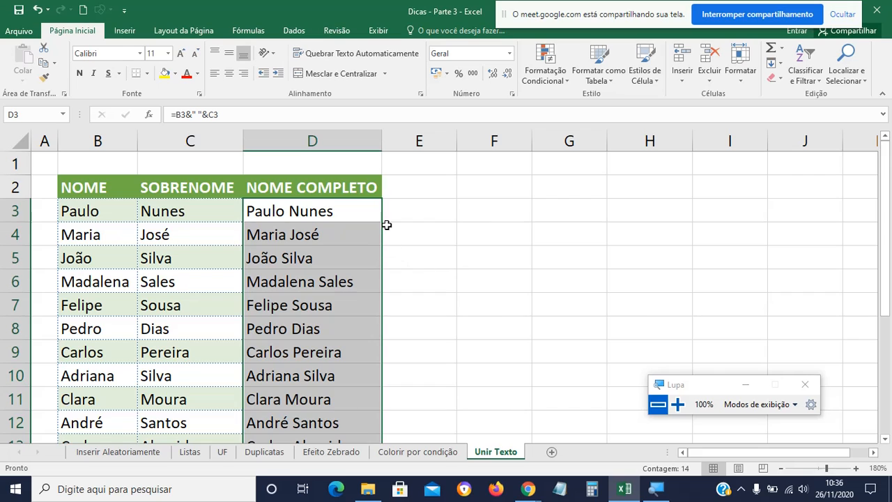
Examine the cell references used by the joining formulas in D3, D4 and D5.
double_click(364, 209)
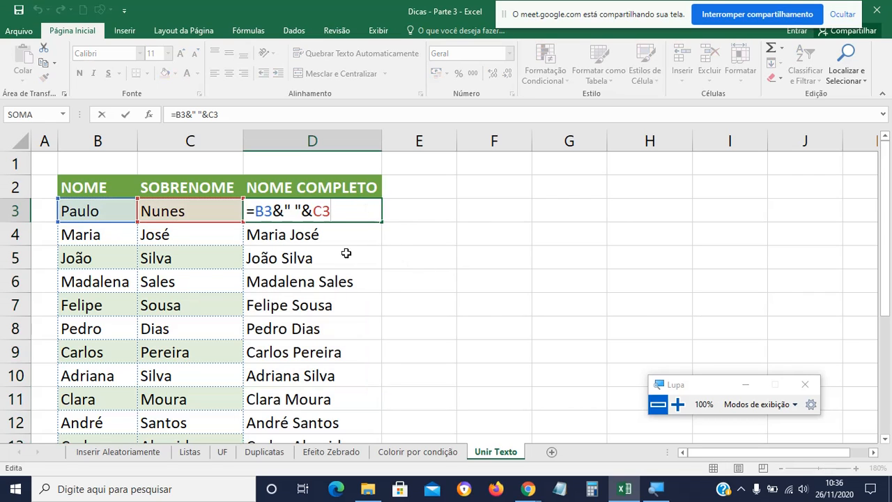
left_click(342, 229)
double_click(342, 229)
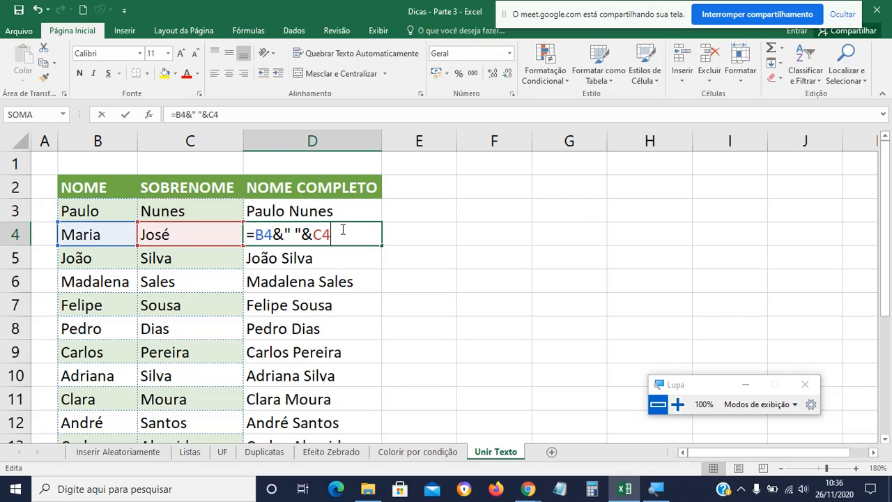
left_click(354, 260)
double_click(354, 260)
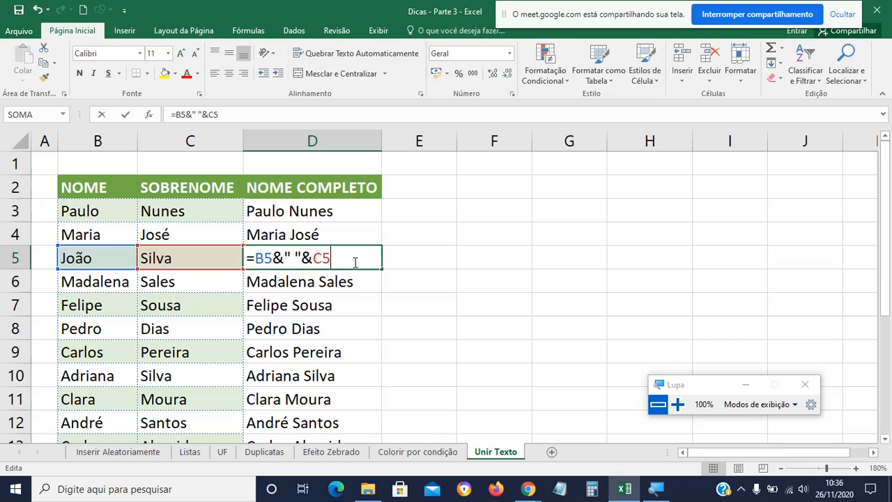
left_click(450, 258)
left_click(352, 258)
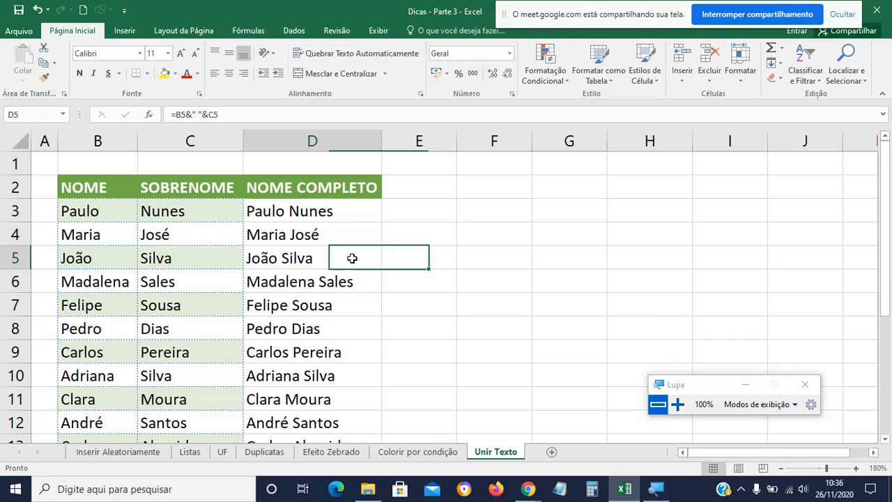
double_click(352, 258)
left_click(498, 285)
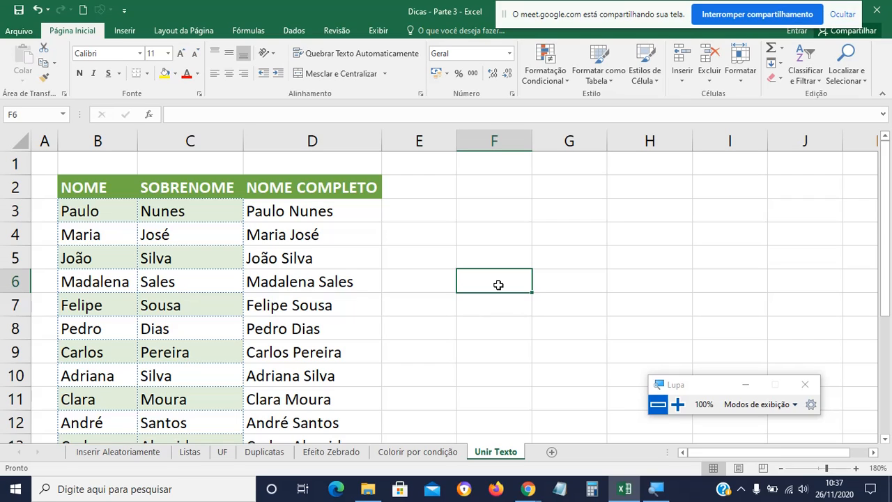
Enter =UNIRTEXTO( ) as literal text in cell F3, beside the names table.
left_click(497, 207)
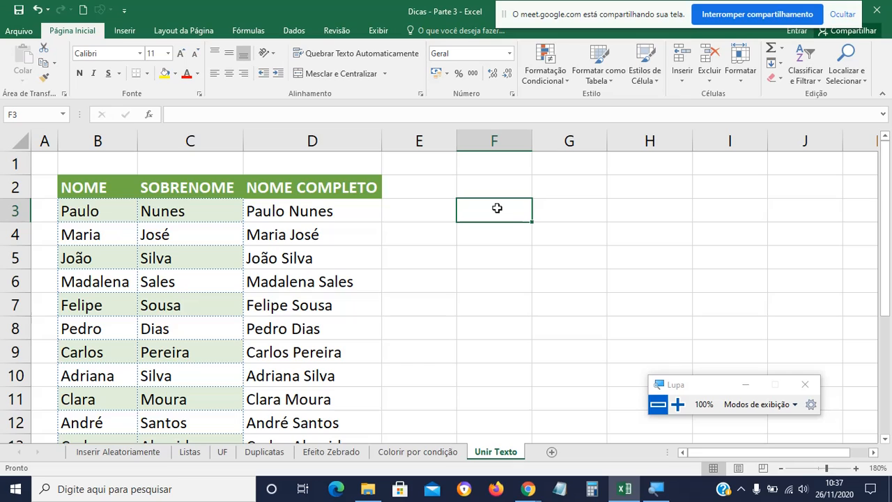
type("'")
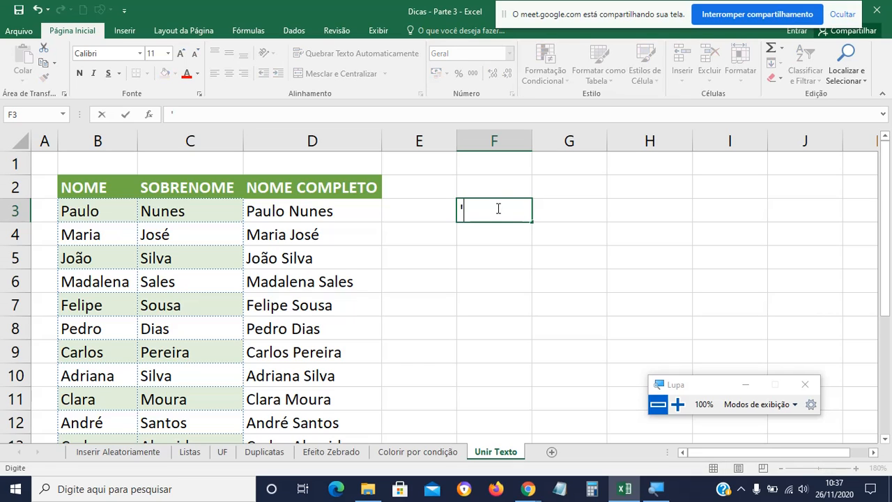
type("=UNI")
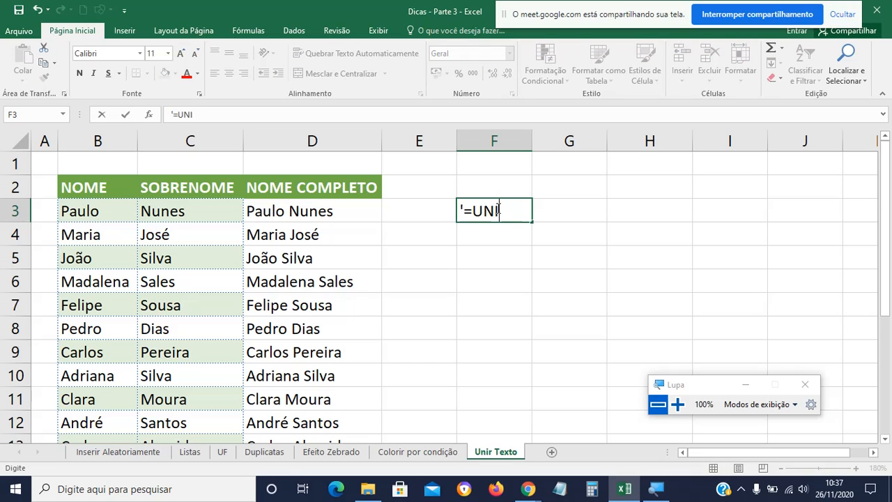
type("RTEXT")
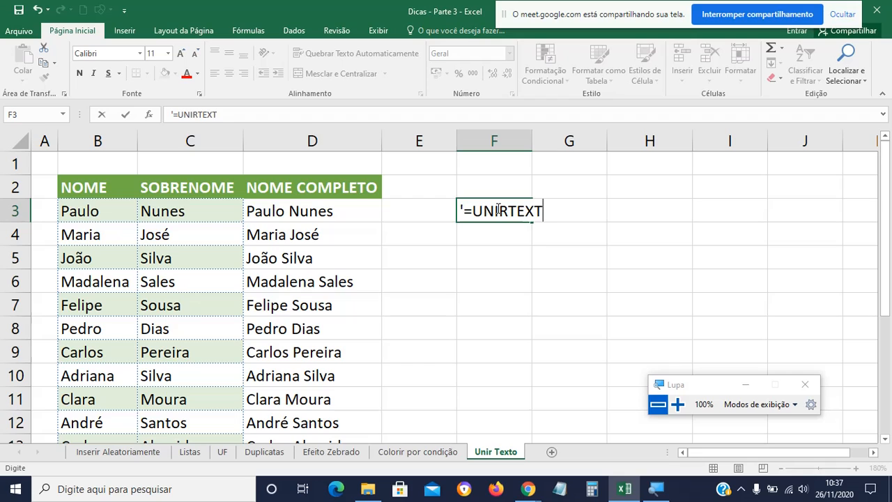
type("O(   )")
key("Return")
Enter the notes Office 2019 in cell F5 and Office 365 in cell F6.
left_click(500, 260)
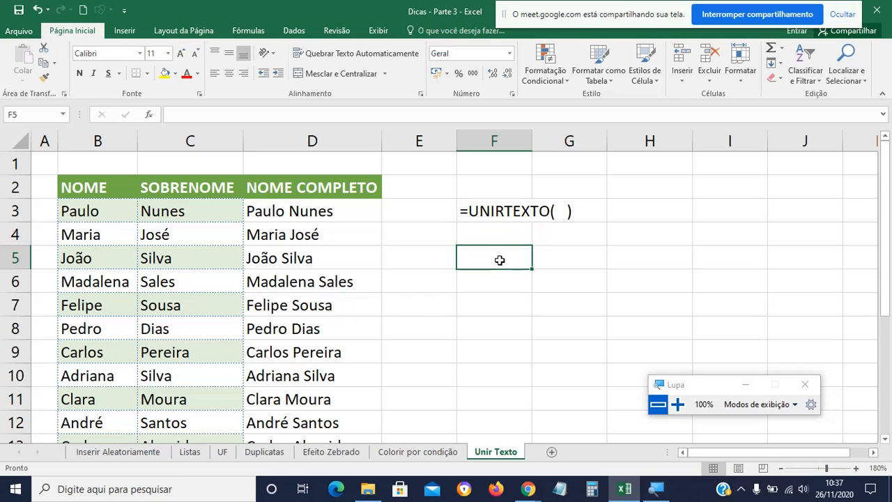
type("Offic")
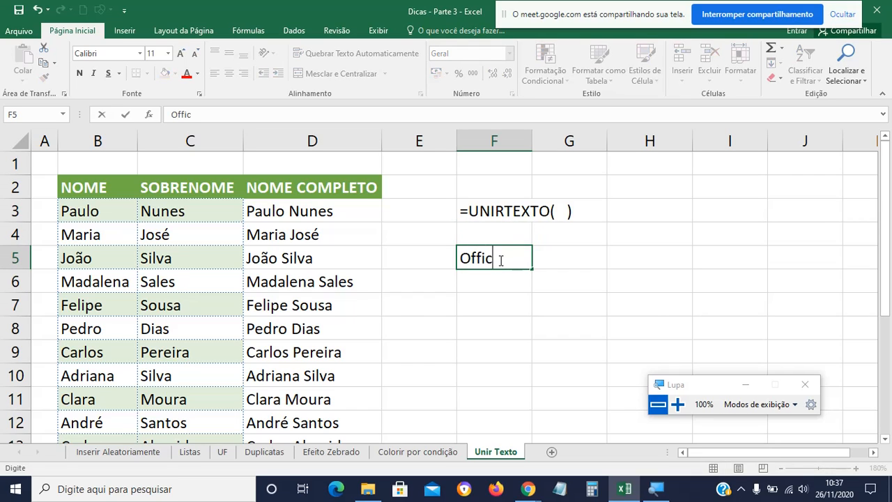
type("e 2019")
key("Return")
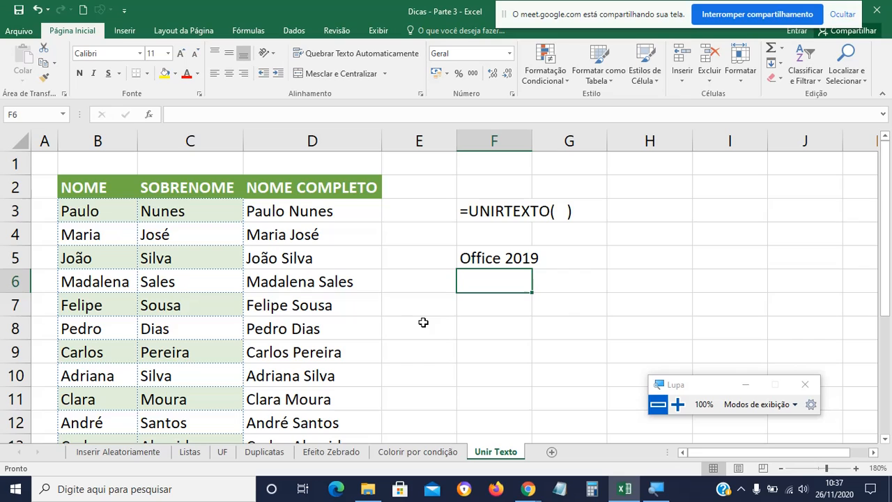
type("Office ")
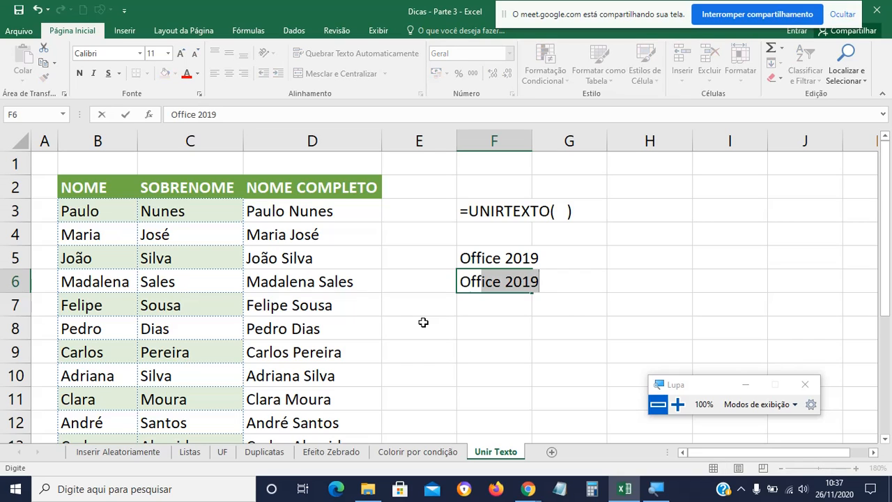
type(" 365")
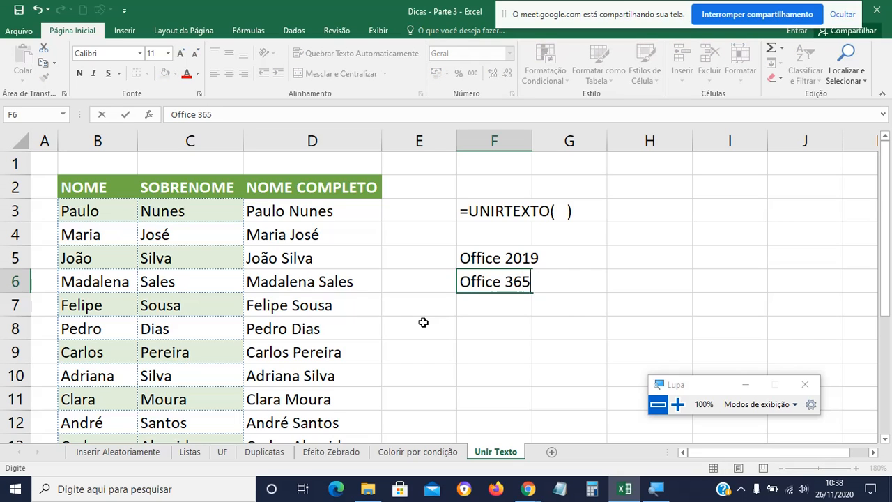
key("ctrl+Return")
key("Return")
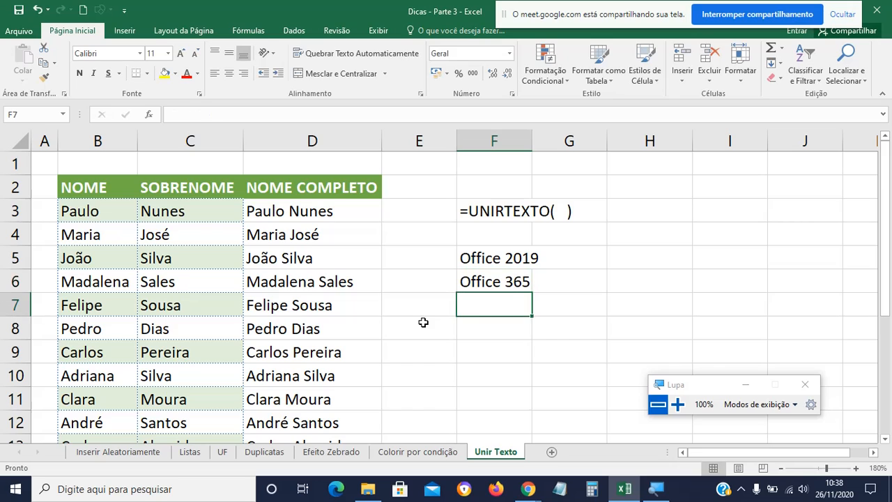
Extend the note in cell F6 so it reads Office 365 = Office 2019.
left_click(510, 281)
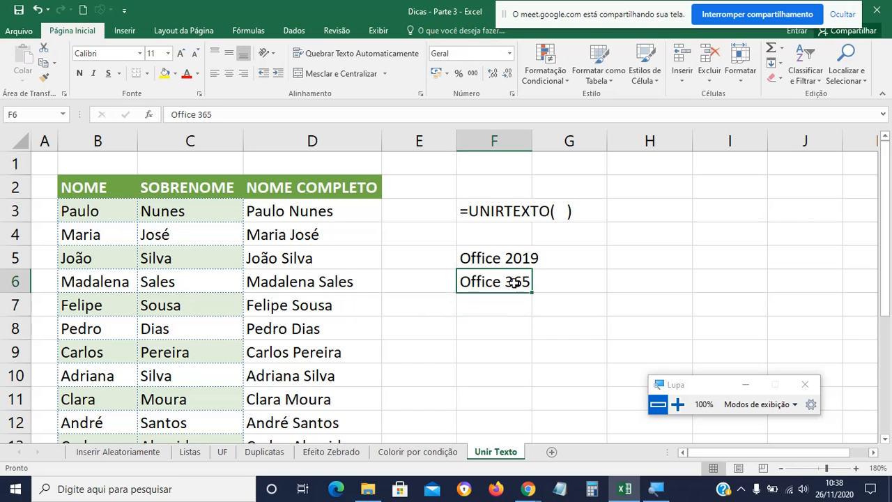
left_click(288, 114)
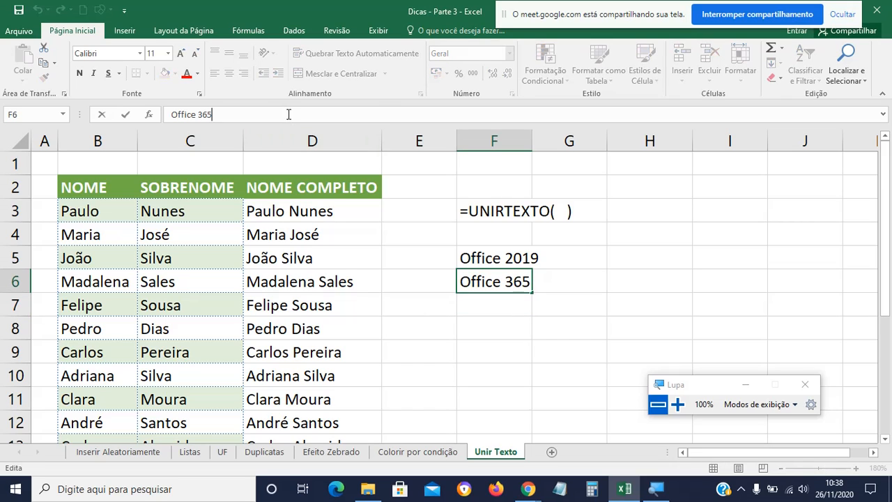
type("= ")
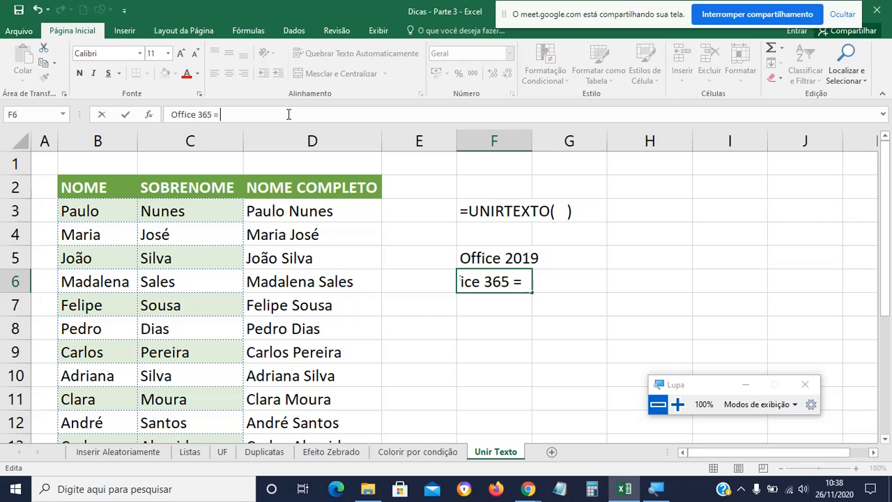
type("Office ")
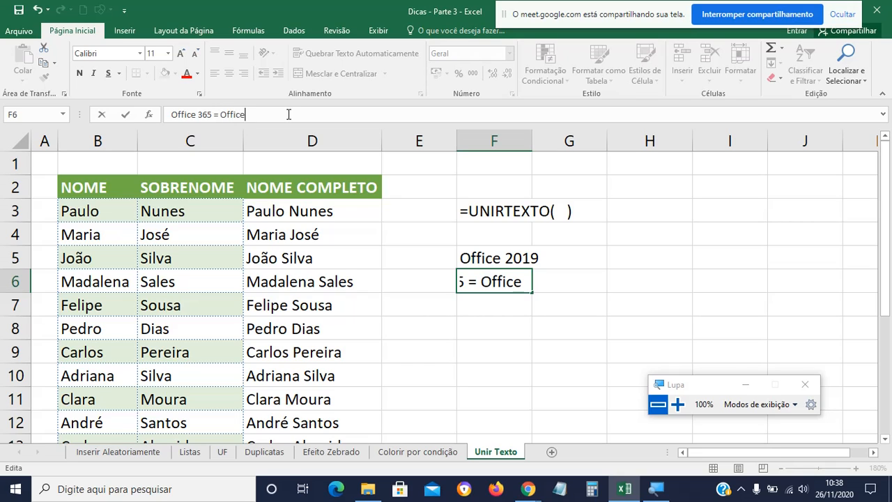
type("2019")
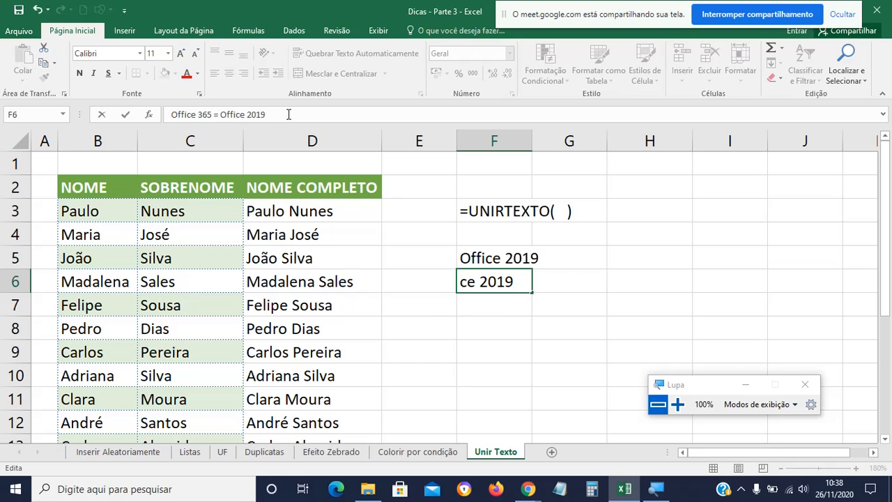
key("Return")
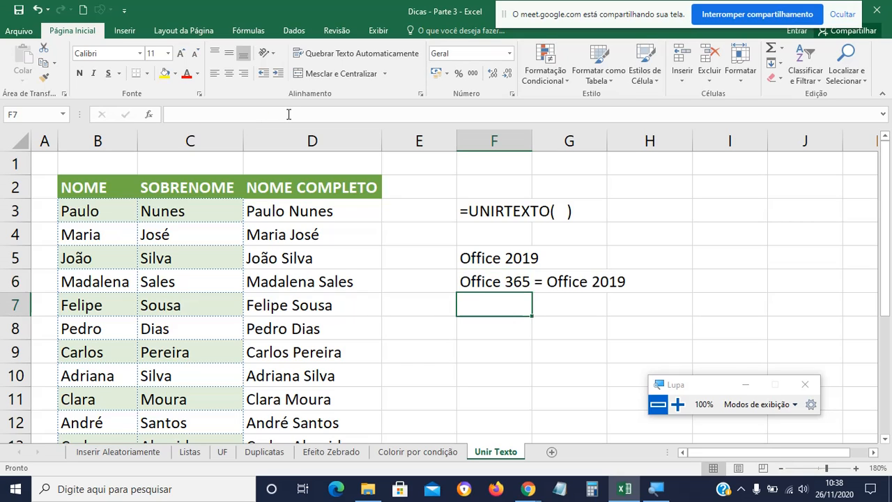
Review the UNIRTEXTO and Office version notes in column F and the joining formula in D3.
left_click(490, 278)
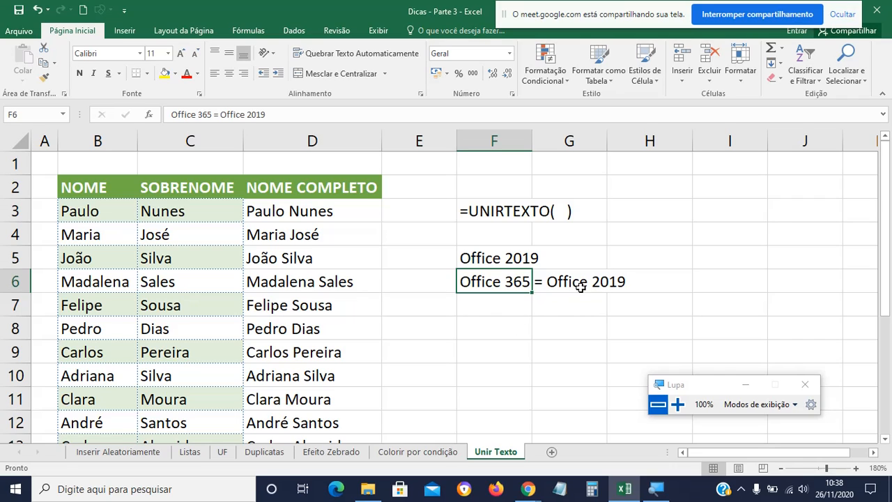
left_click(526, 307)
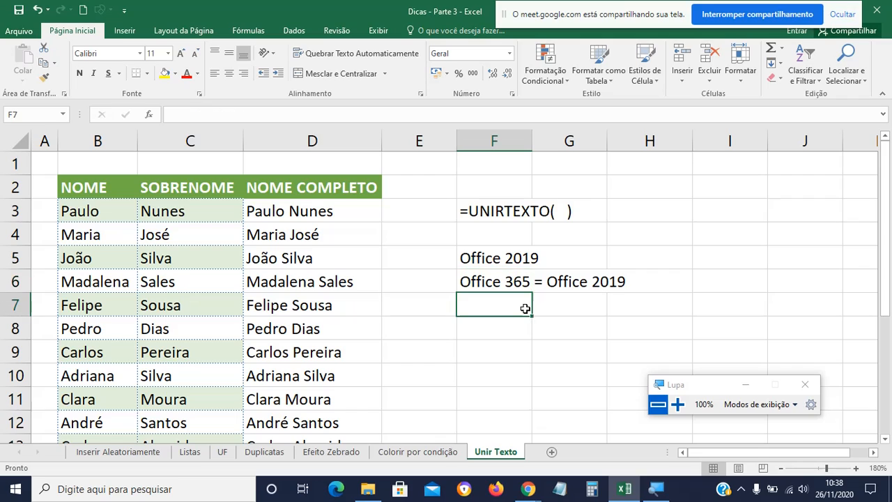
left_click(514, 255)
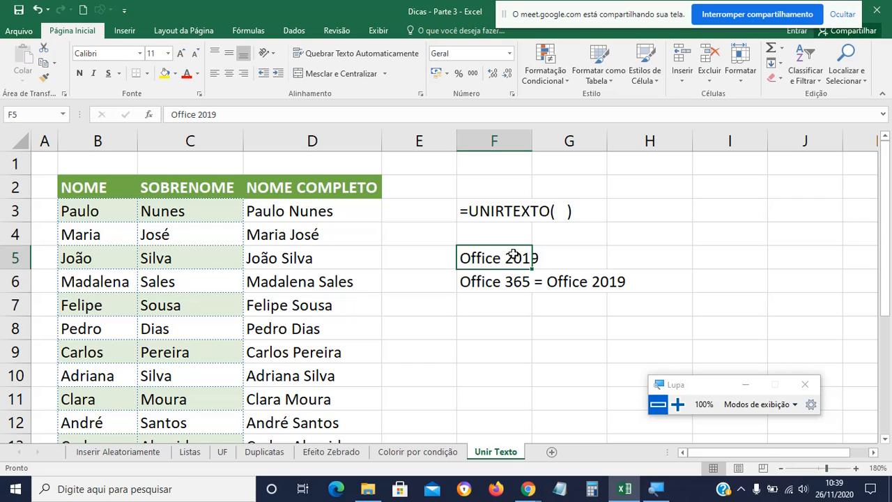
left_click(503, 215)
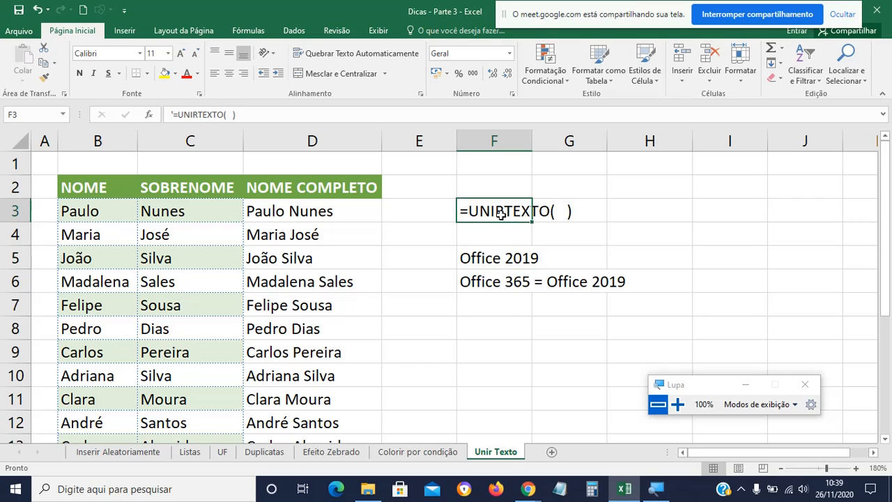
left_click(508, 314)
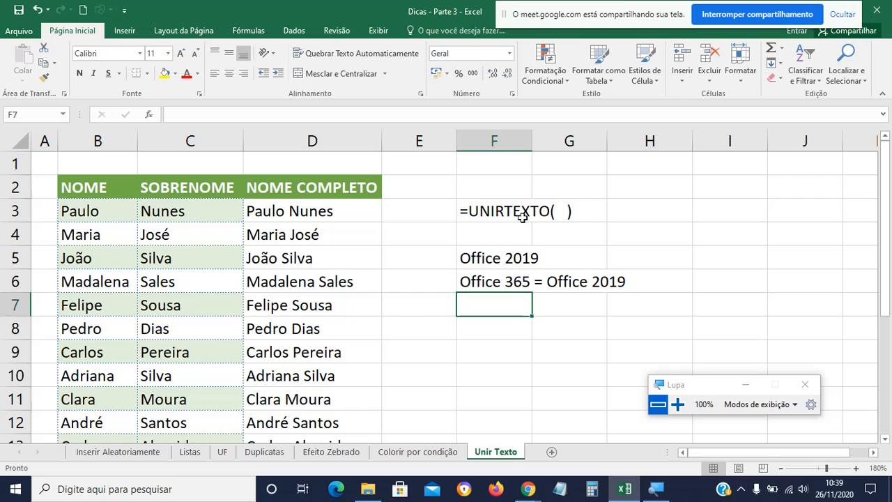
left_click(496, 213)
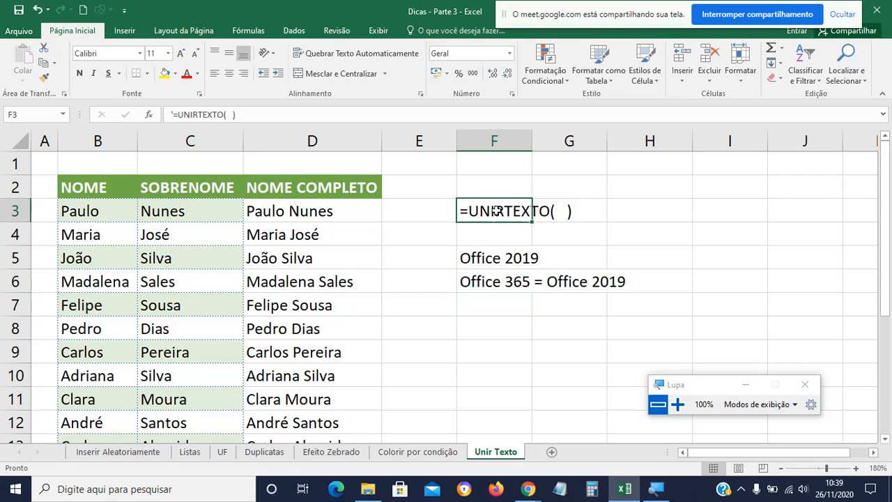
left_click(594, 215)
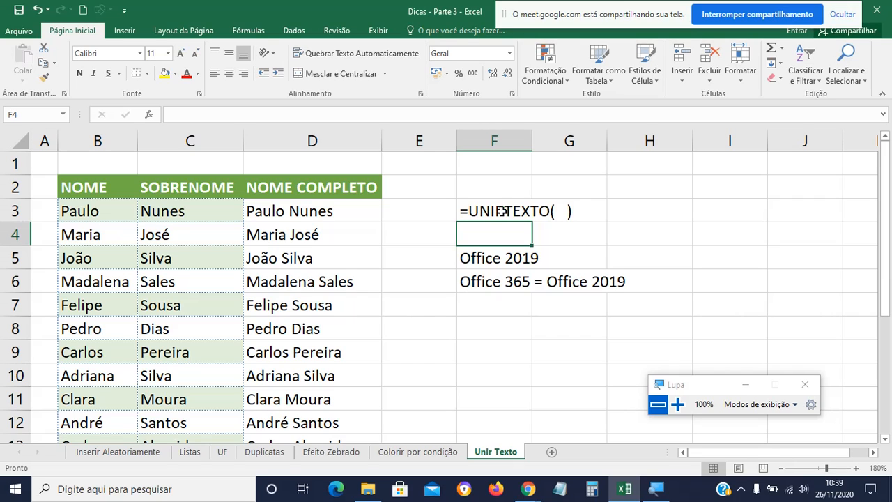
double_click(347, 209)
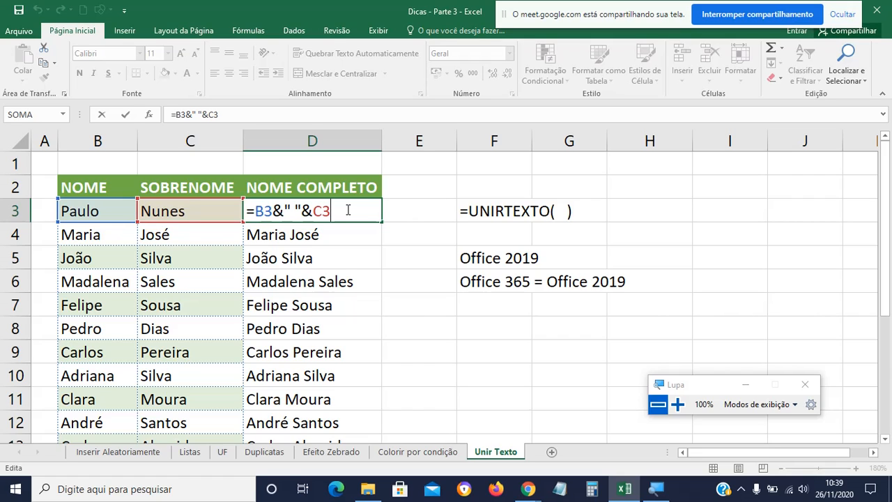
left_click(527, 329)
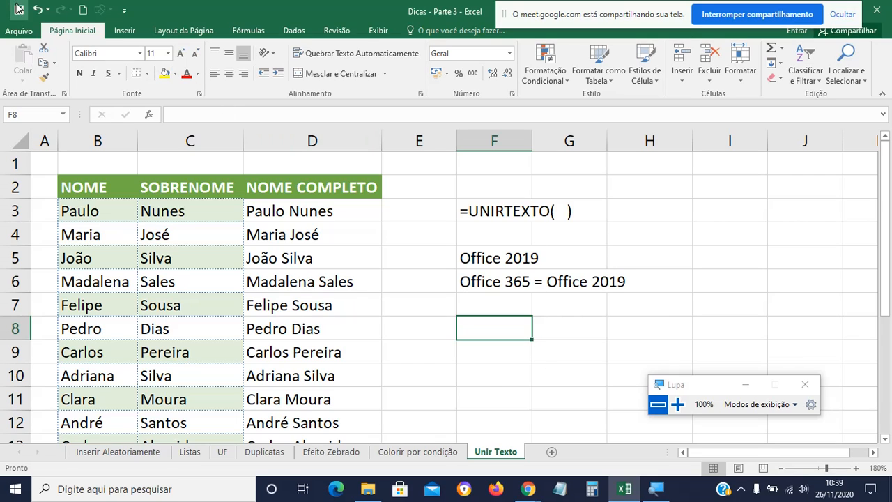
Close the Dicas - Parte 3 workbook and open Dicas - Parte 4 from the Live UPE folder.
left_click(886, 12)
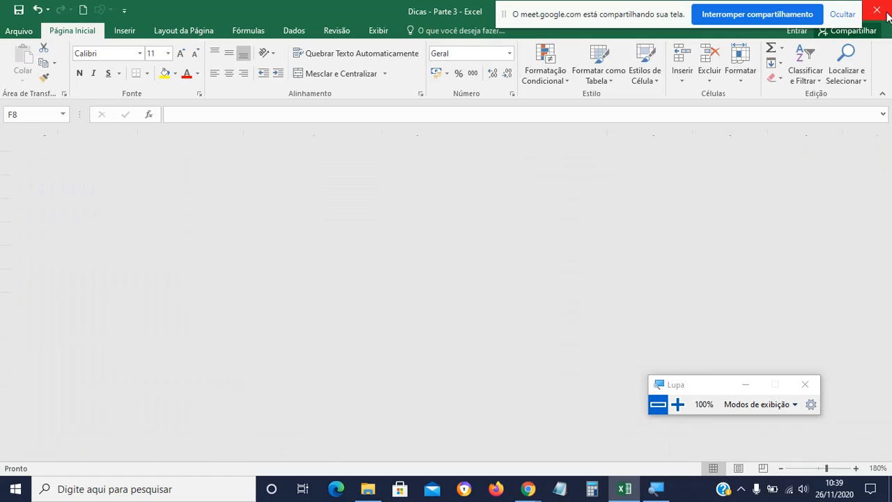
left_click(369, 489)
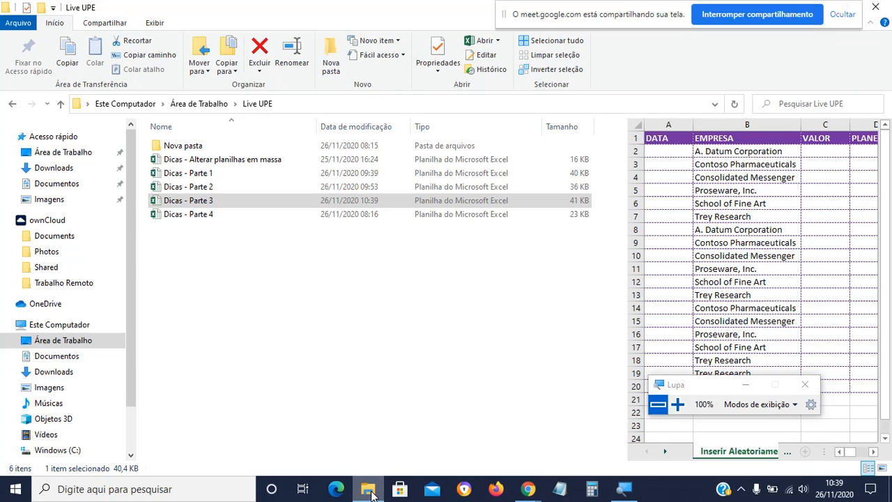
left_click(209, 216)
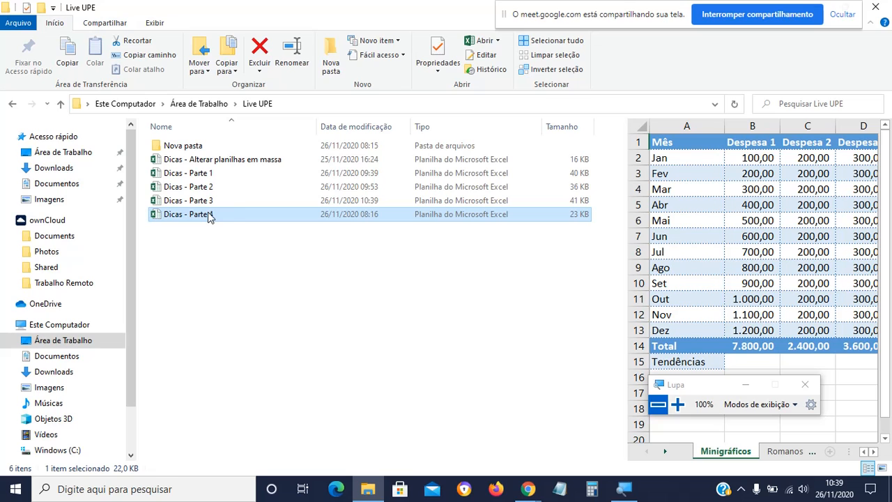
left_click(209, 216)
double_click(264, 217)
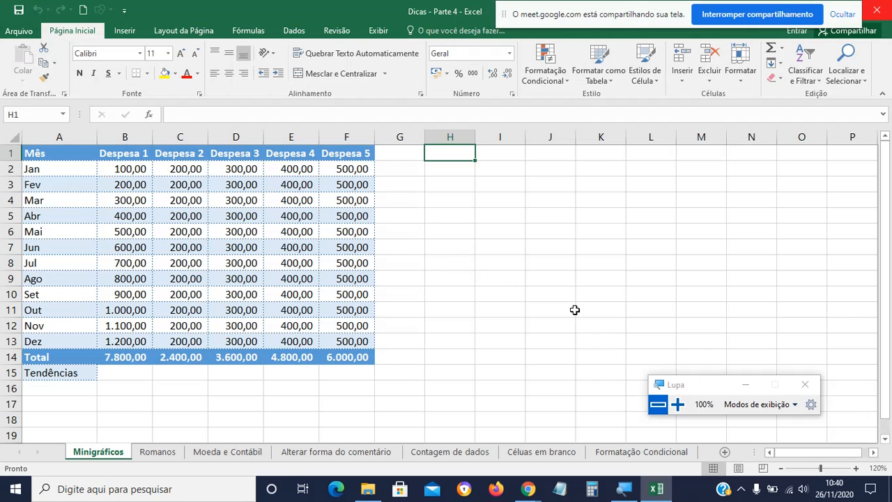
Enter the note Sparkline in cell I3 of the Minigráficos sheet.
left_click_drag(700, 388, 699, 355)
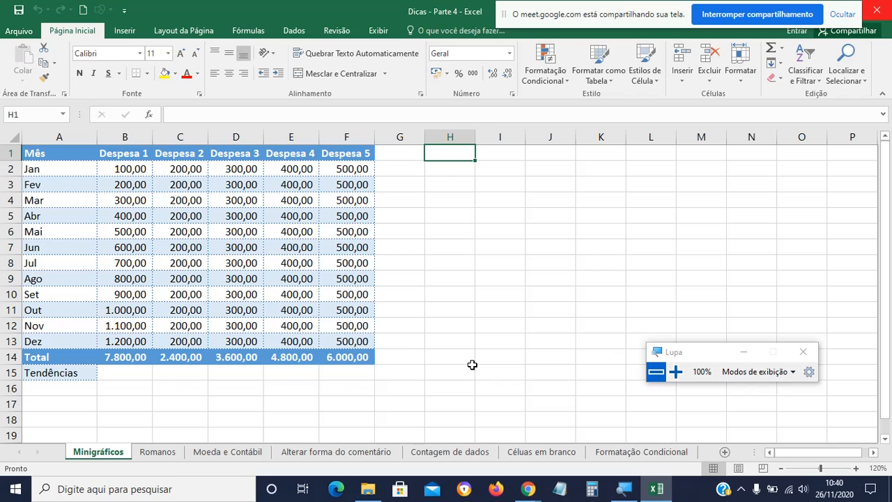
left_click(856, 468)
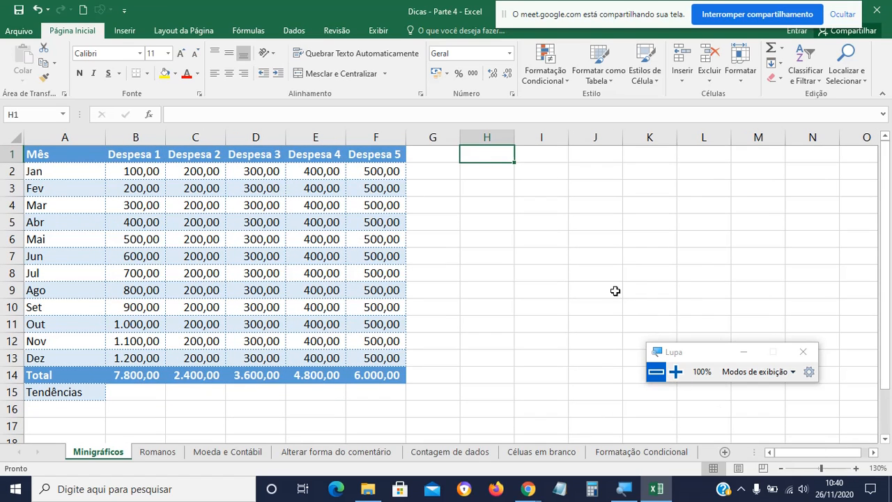
left_click(529, 186)
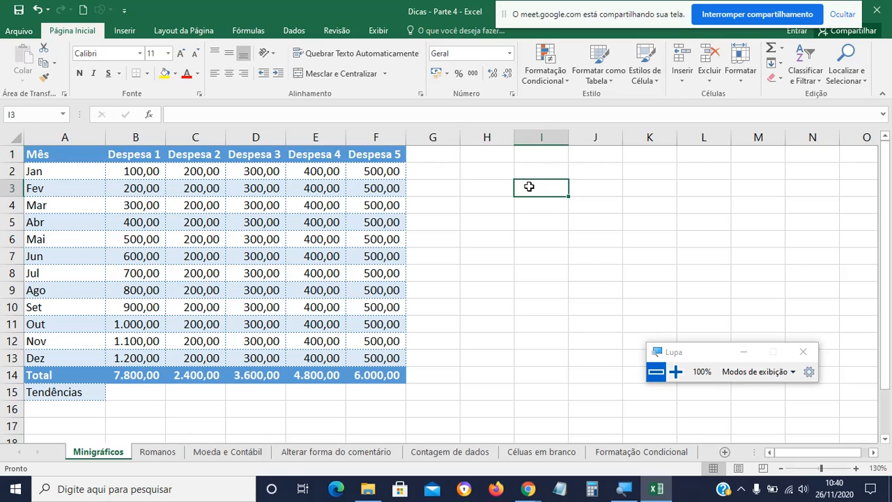
type("Sparkl")
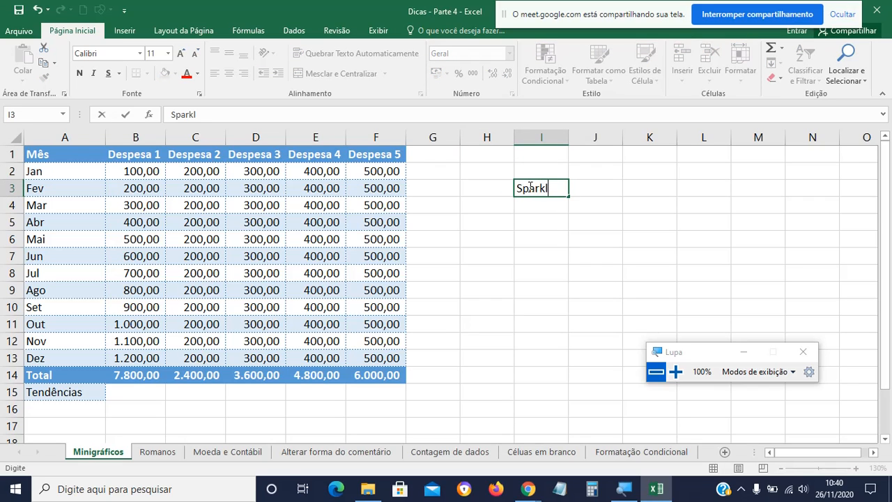
type("ine")
key("Return")
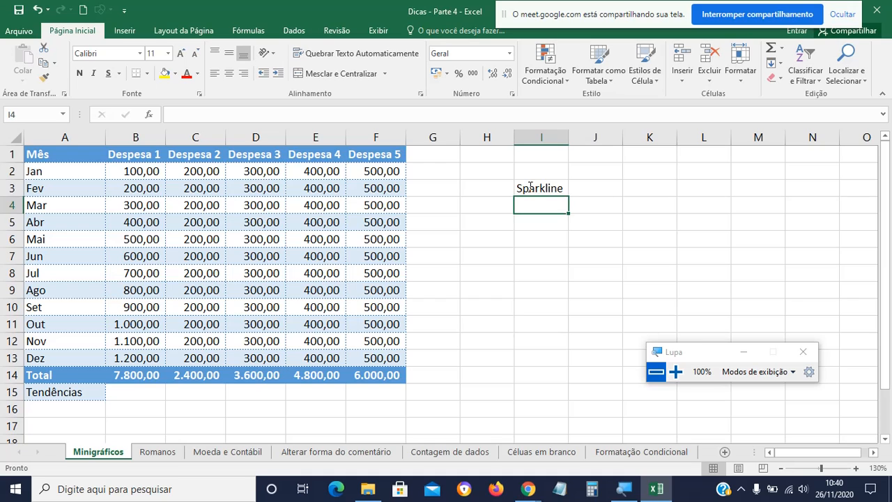
left_click(529, 187)
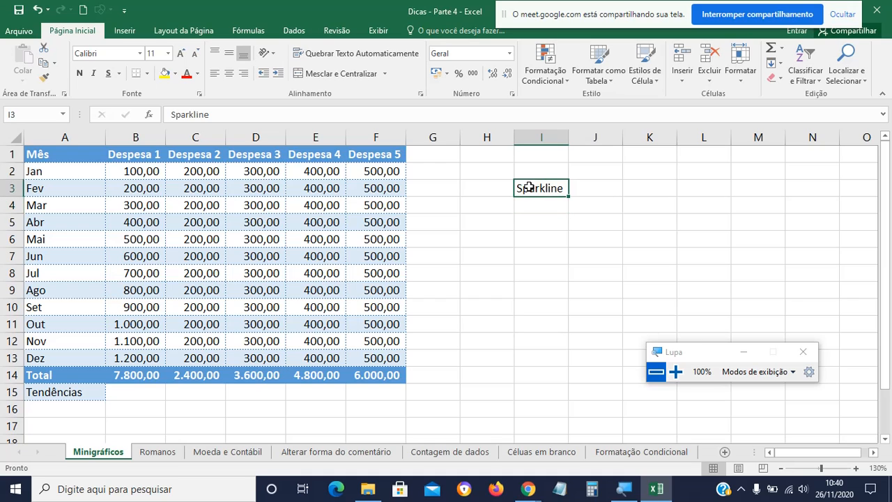
Format the Sparkline note in I3 with a yellow fill, red text and a larger font size.
left_click(165, 73)
left_click(186, 77)
left_click(181, 54)
left_click(180, 54)
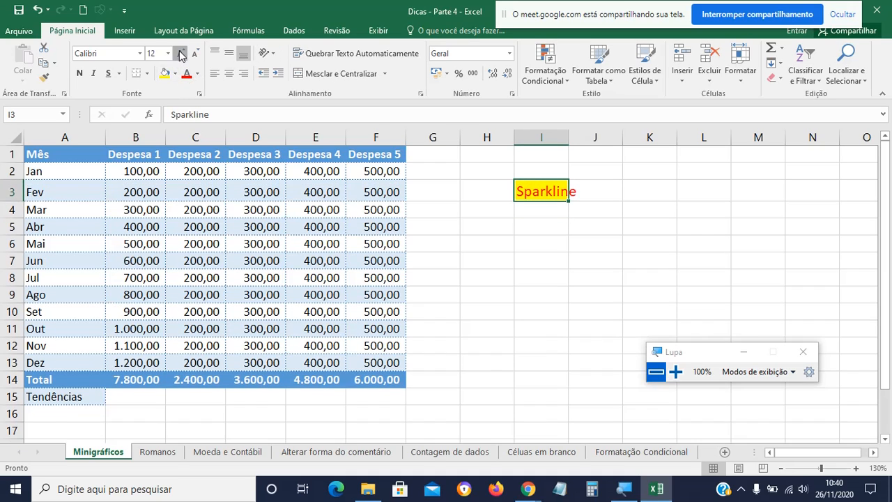
left_click(181, 53)
left_click(555, 245)
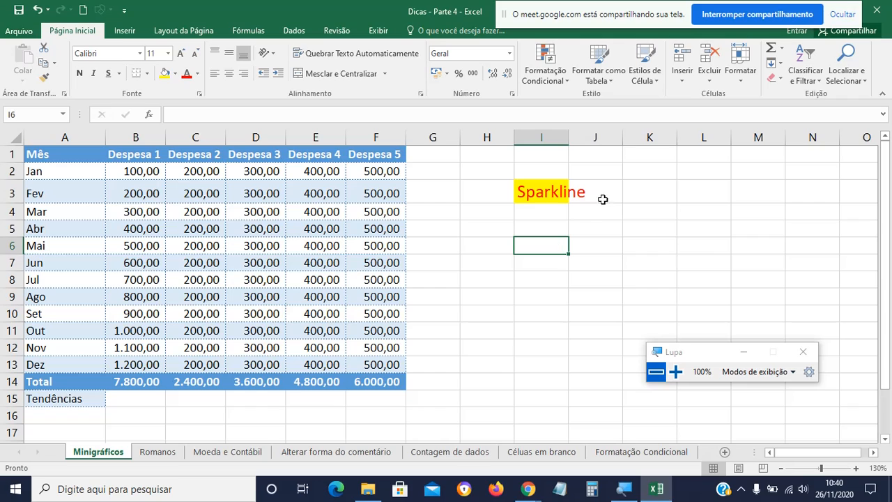
Enter the note Minigráfico in cell I5.
left_click(551, 228)
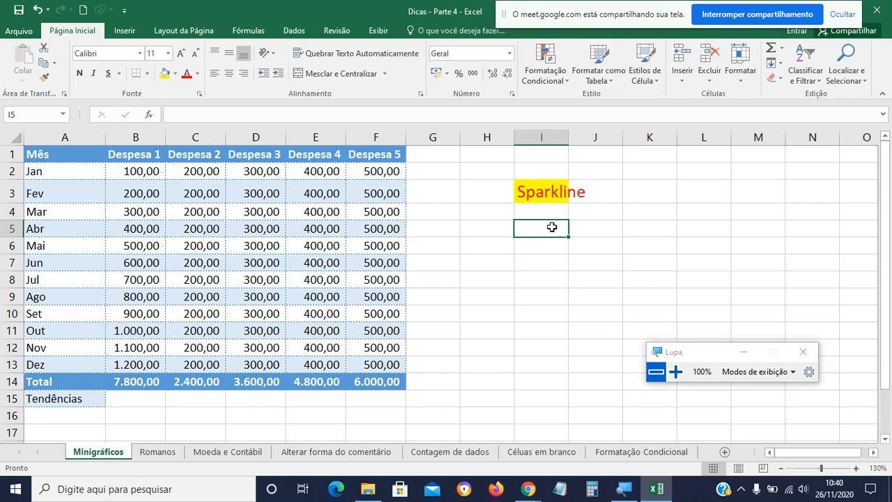
type("min")
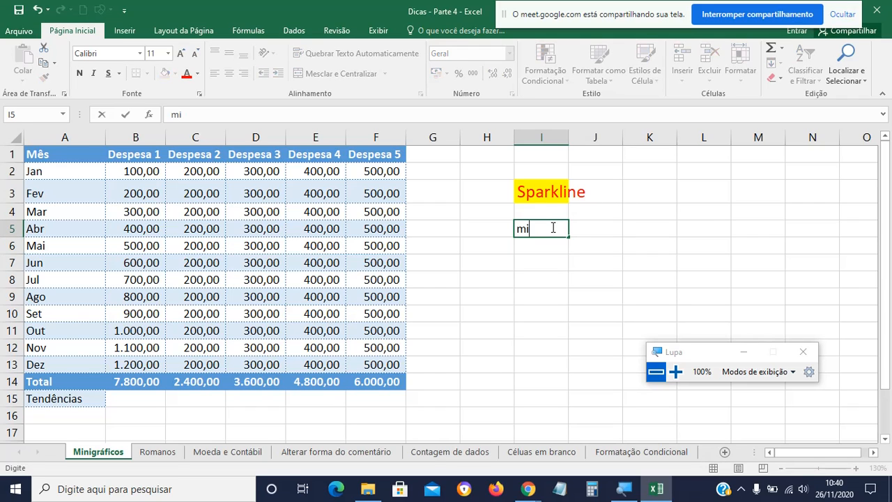
key("BackSpace")
key("BackSpace")
type("Minigr[áfic")
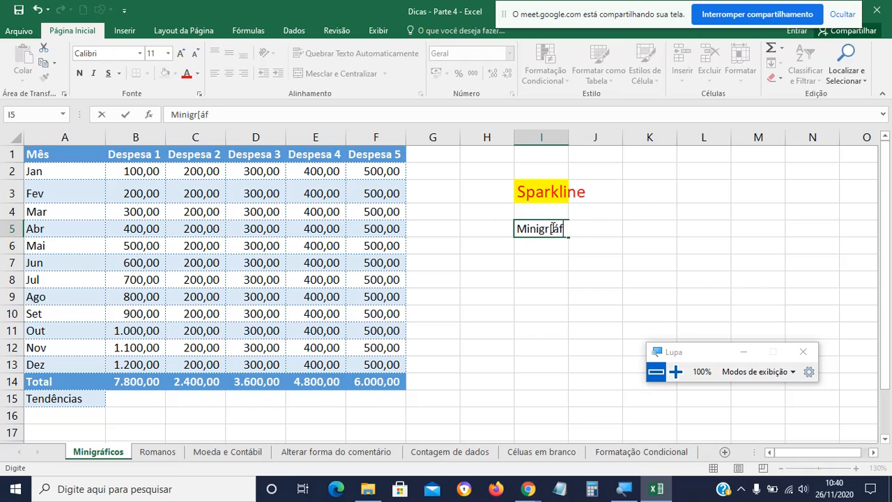
key("BackSpace")
key("BackSpace")
key("BackSpace")
type("áfico")
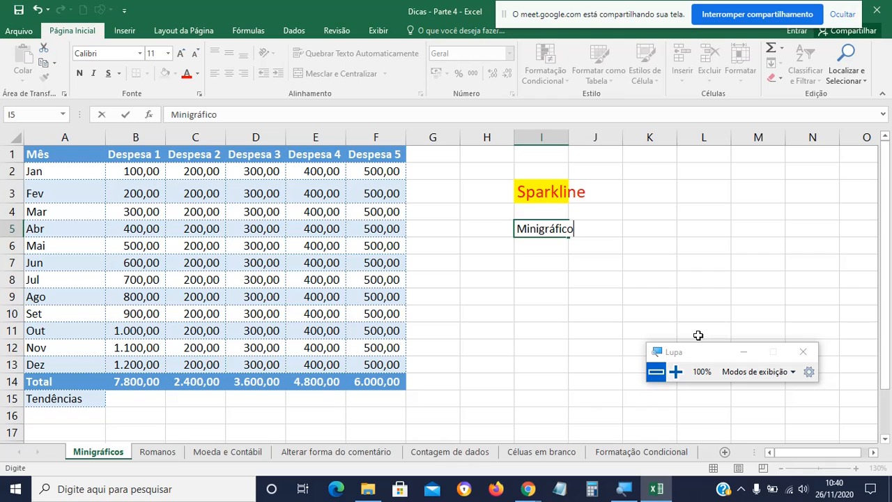
key("ctrl+Return")
key("Return")
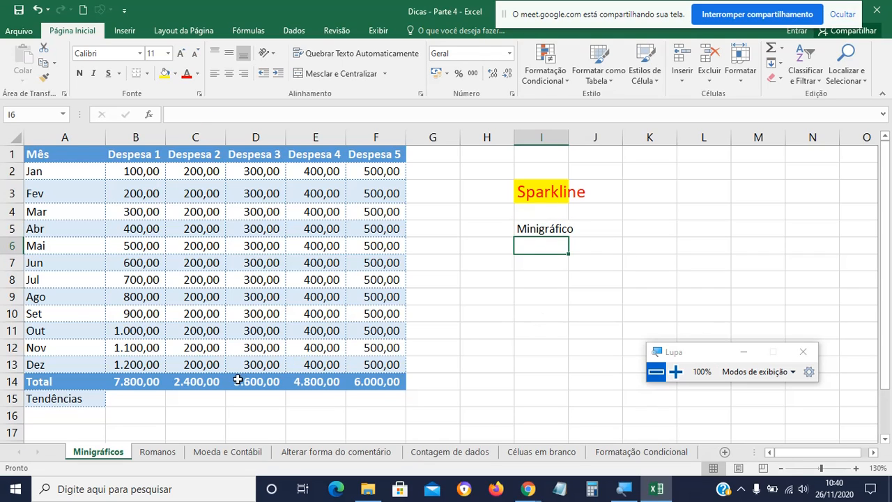
Insert a 2D clustered column chart of the monthly expenses in A1:F13.
left_click(149, 397)
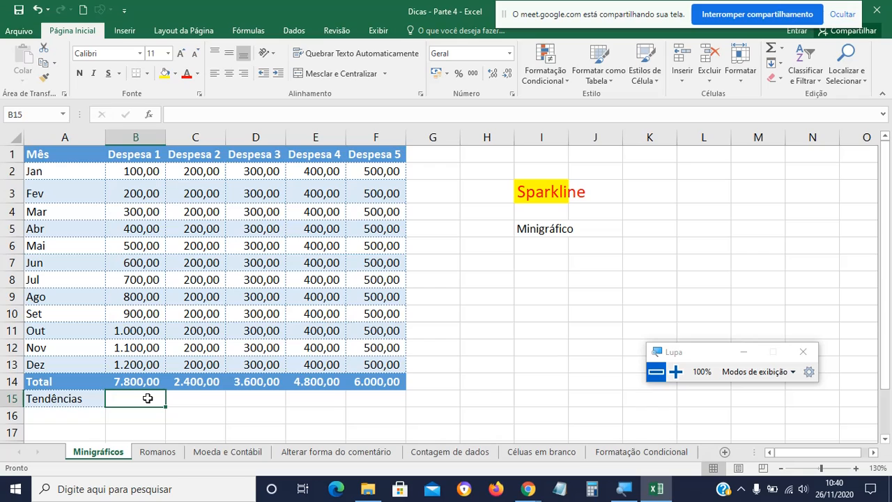
left_click(469, 340)
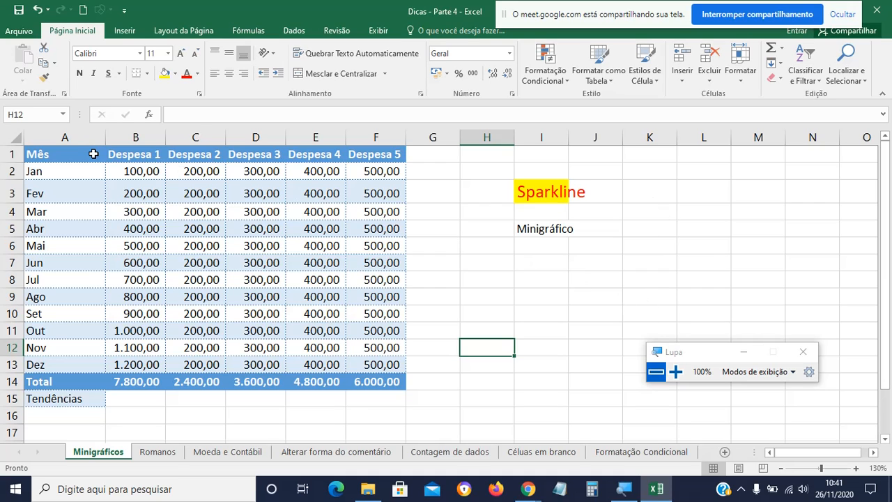
left_click_drag(94, 153, 379, 367)
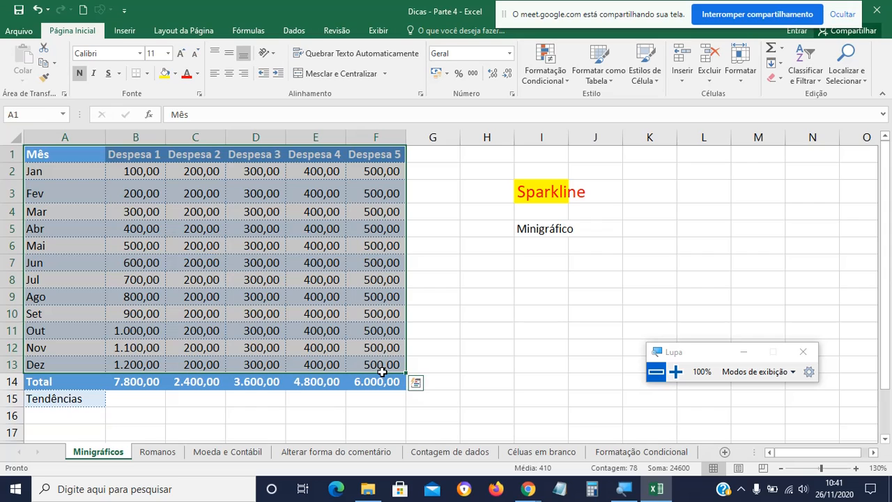
left_click(125, 35)
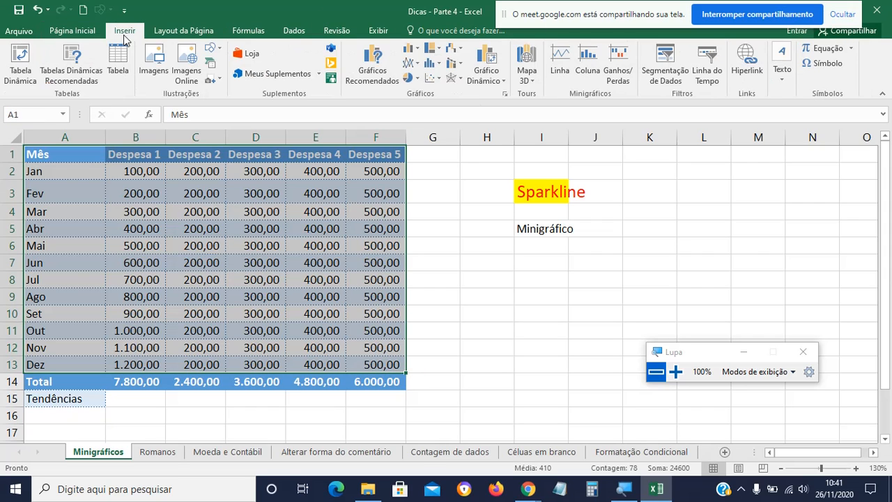
left_click(413, 50)
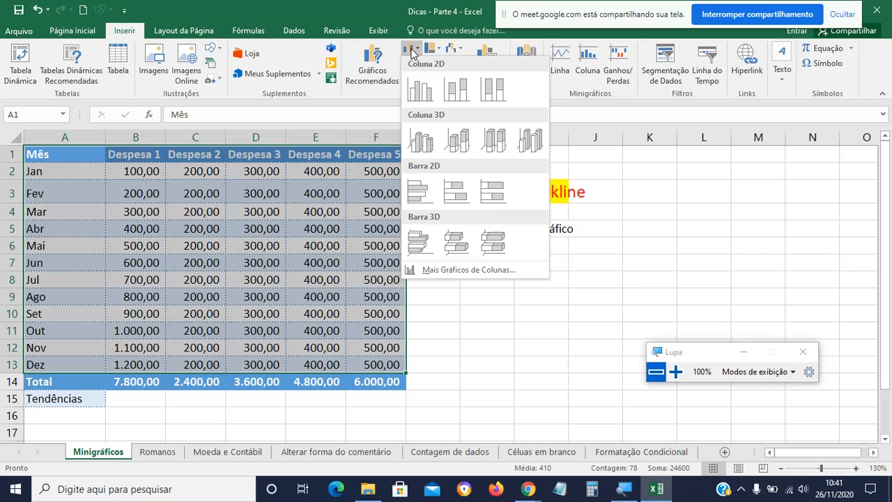
left_click(420, 89)
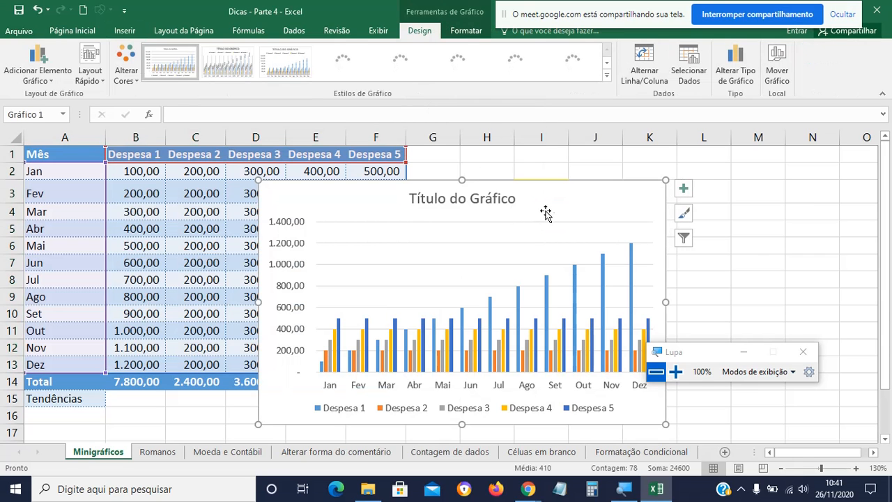
Move the column chart beside the expense table, then delete the chart.
left_click_drag(546, 212, 722, 179)
left_click_drag(696, 356, 660, 429)
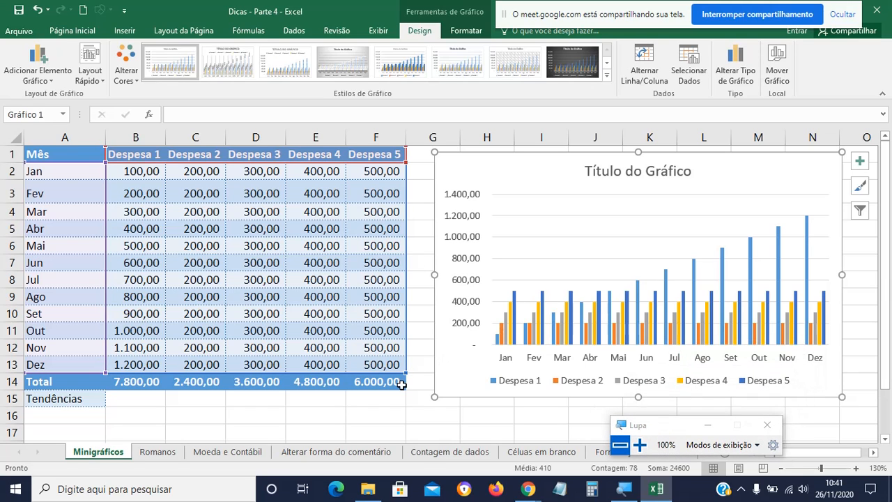
left_click(400, 411)
left_click(448, 371)
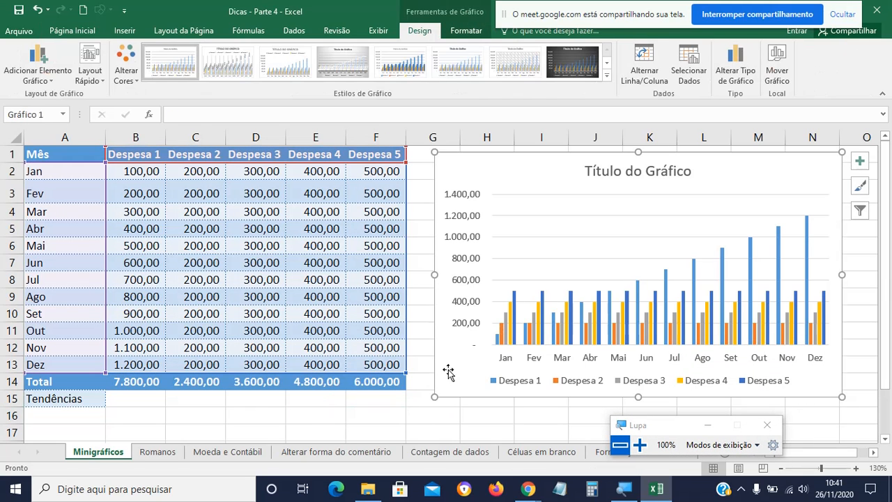
mouse_move(448, 371)
left_mouse_down()
mouse_move(427, 375)
mouse_move(573, 324)
mouse_move(517, 365)
mouse_move(442, 351)
mouse_move(453, 337)
mouse_move(441, 349)
mouse_move(452, 359)
mouse_move(441, 365)
left_mouse_up()
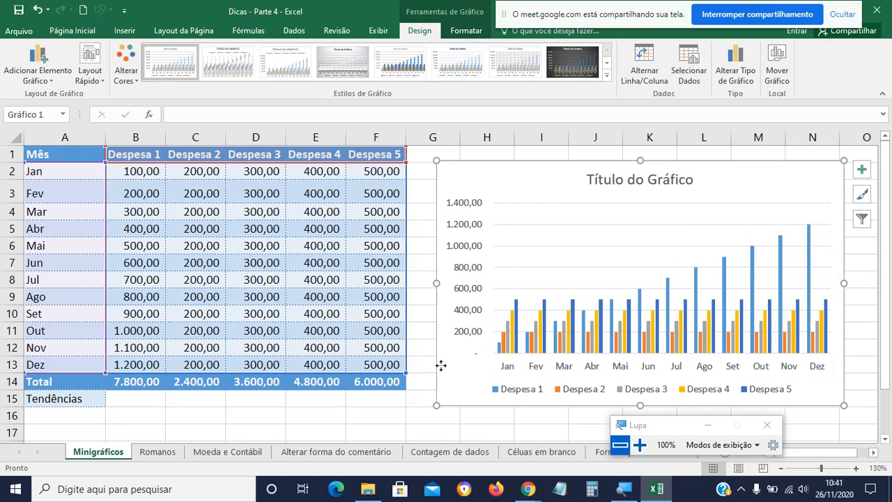
key("Delete")
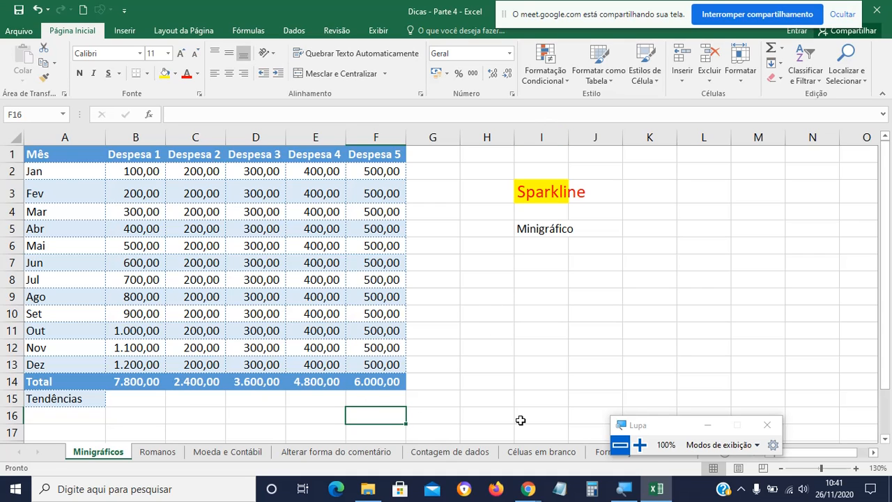
Try to create line sparklines from B2:F13 with only cell B15 as the location, then cancel the attempt.
left_click(639, 445)
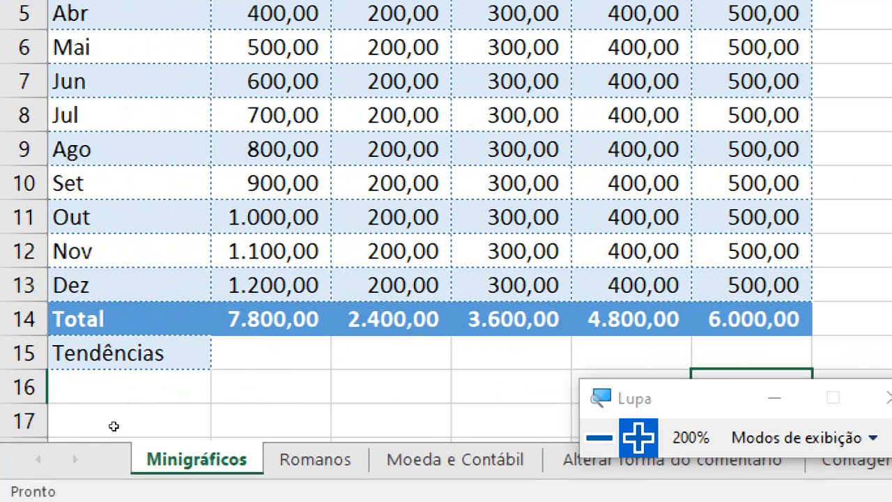
left_click(148, 401)
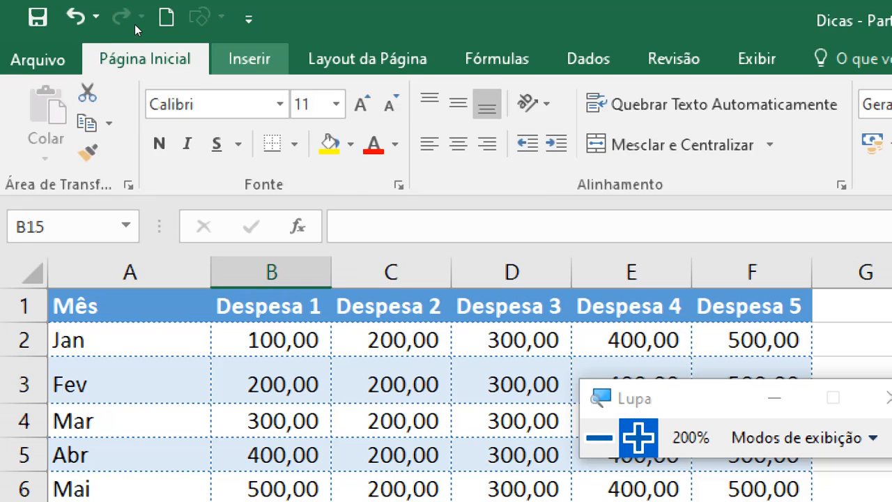
left_click(265, 53)
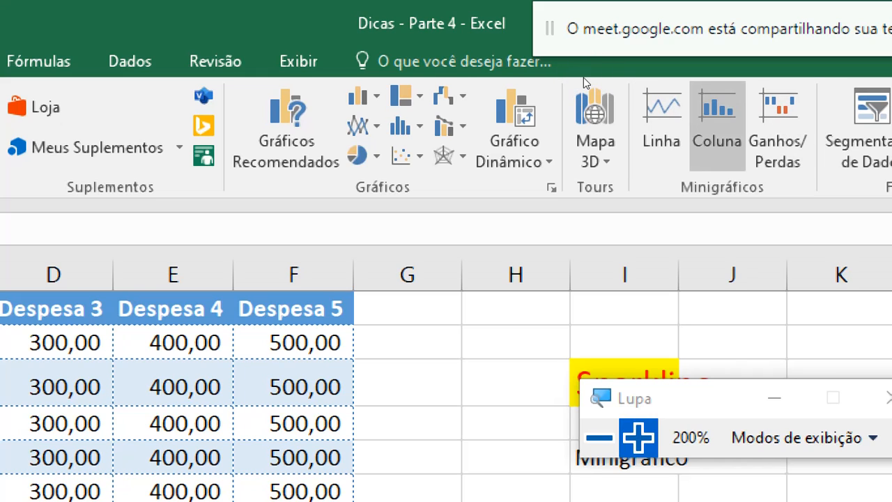
left_click(661, 125)
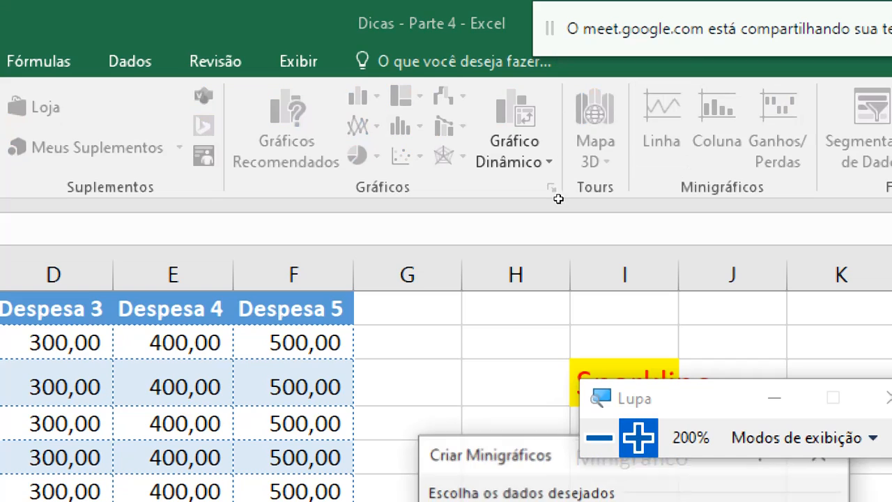
left_click(599, 438)
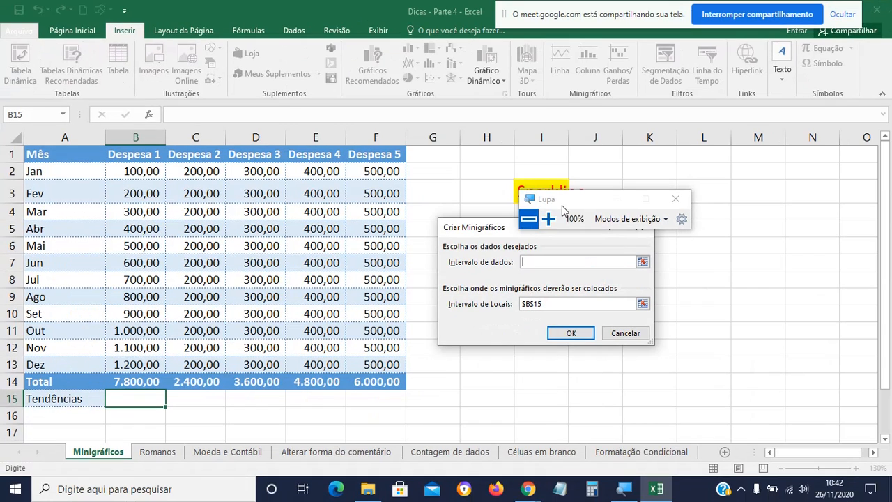
left_click_drag(561, 205, 632, 174)
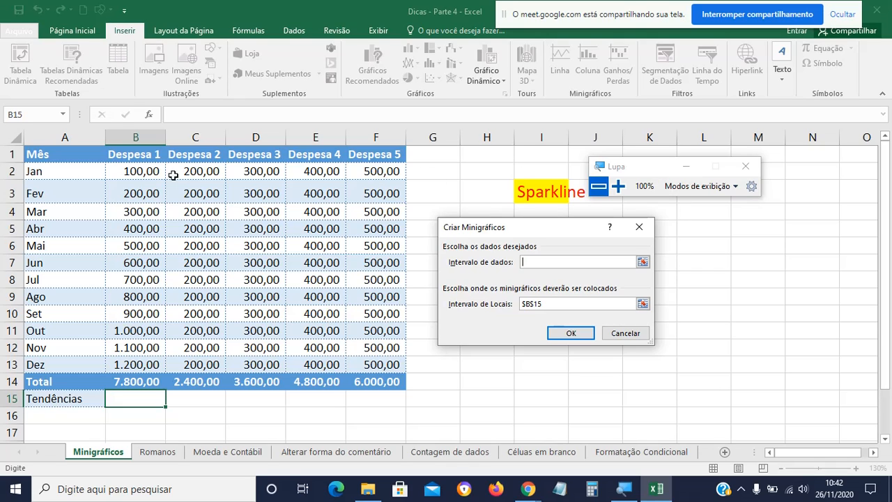
left_click(139, 170)
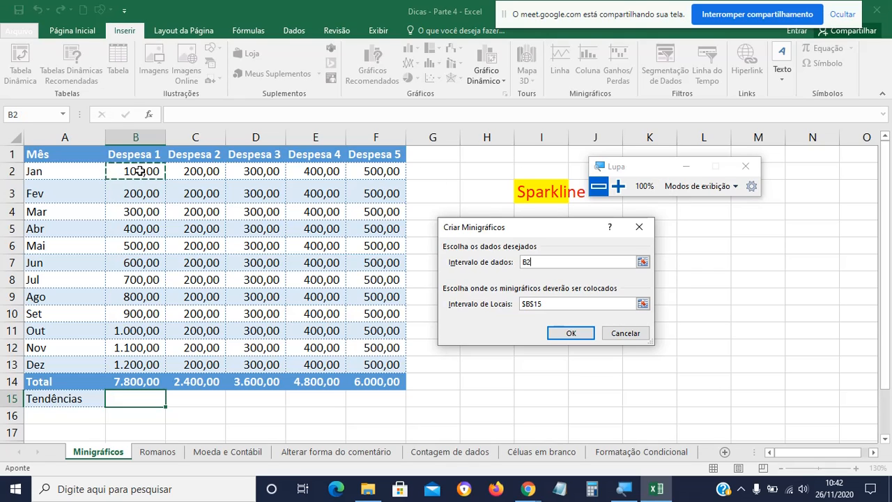
left_click_drag(140, 171, 362, 358)
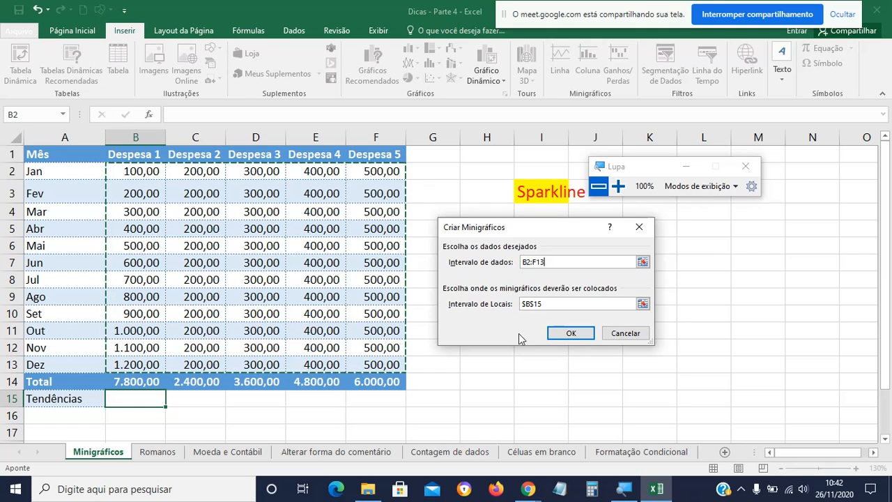
left_click(561, 334)
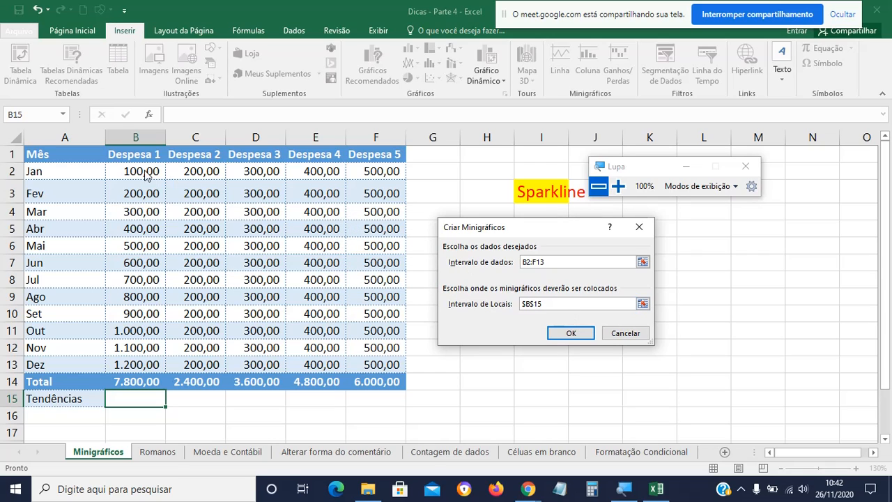
left_click(621, 333)
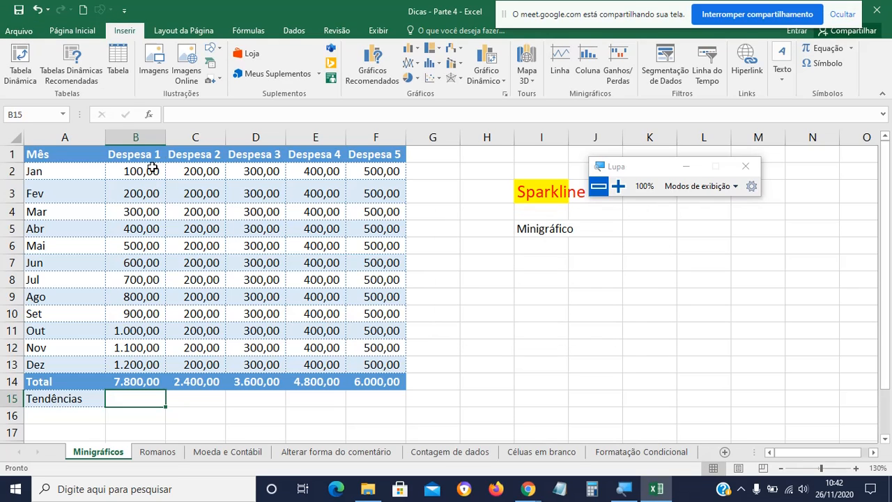
Insert line sparklines in B15:F15 of the Tendências row from the data range B2:F13.
left_click(558, 68)
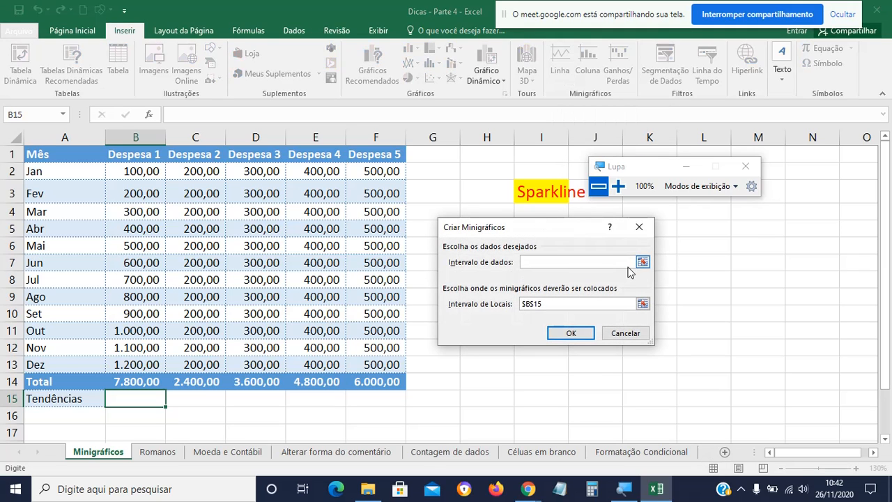
left_click_drag(111, 171, 390, 363)
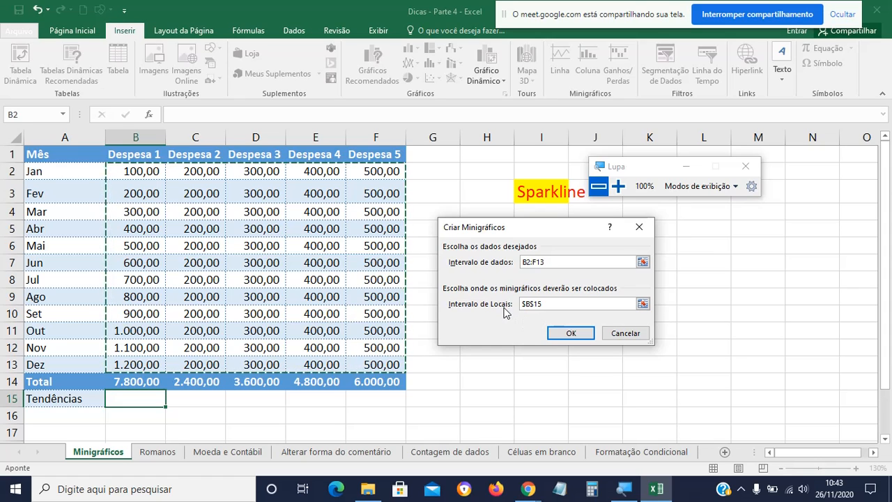
left_click(548, 304)
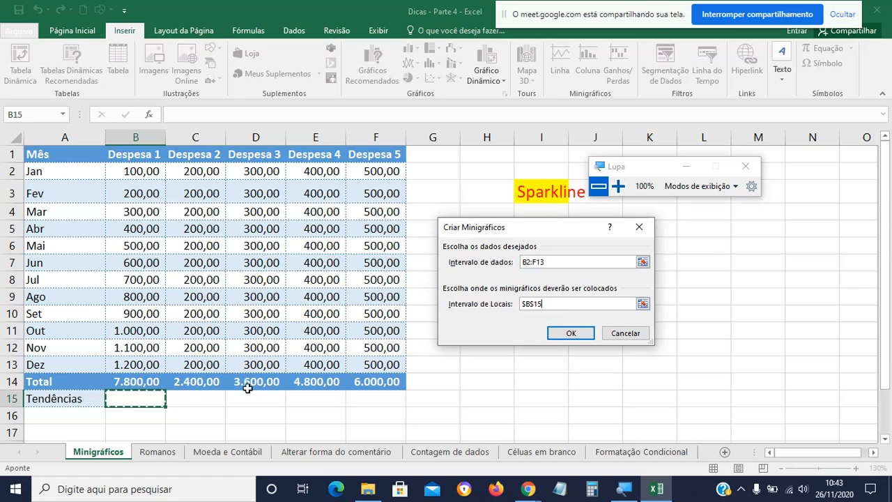
left_click_drag(149, 399, 364, 402)
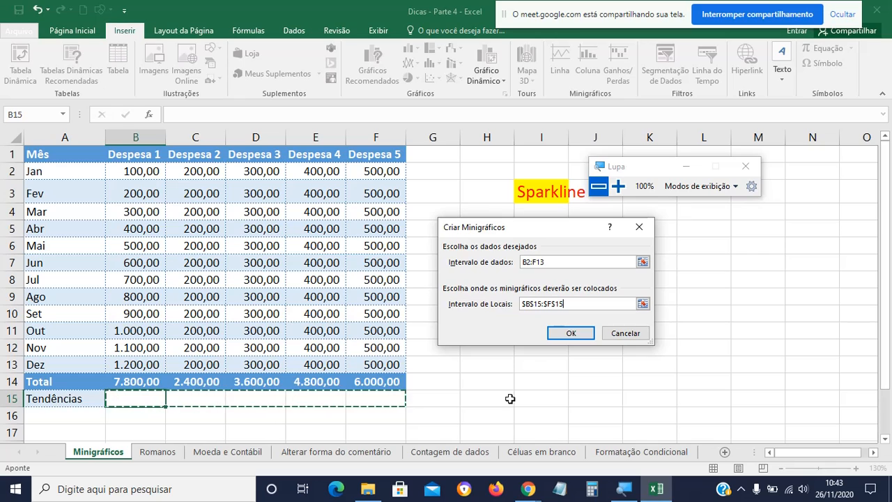
left_click(563, 333)
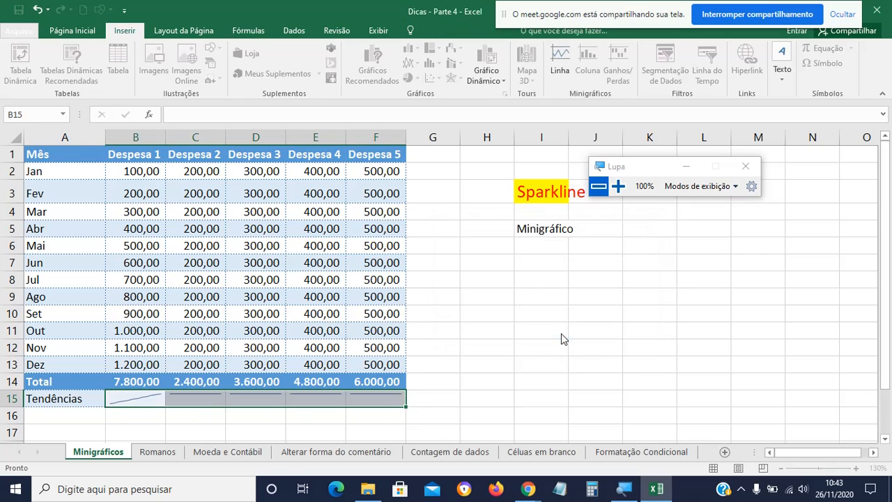
Change the Despesa 1 values on the Minigráficos sheet to 6000 for Jun and 2000 for Abr.
left_click(617, 187)
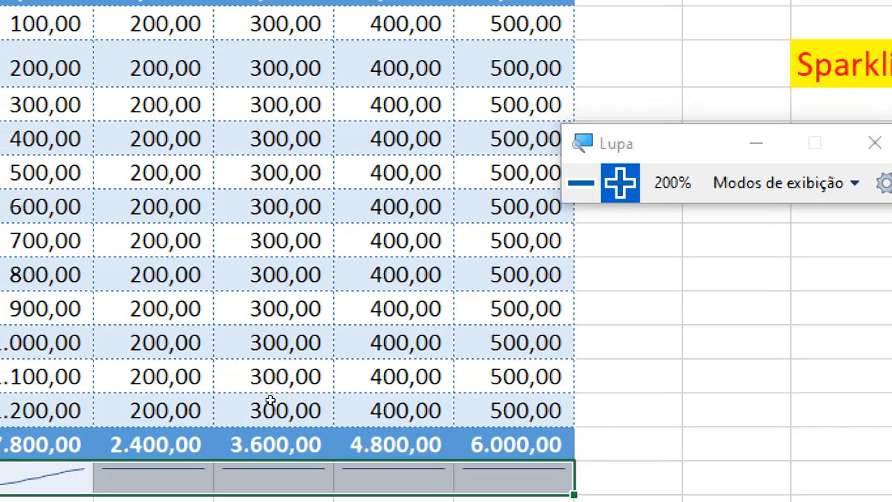
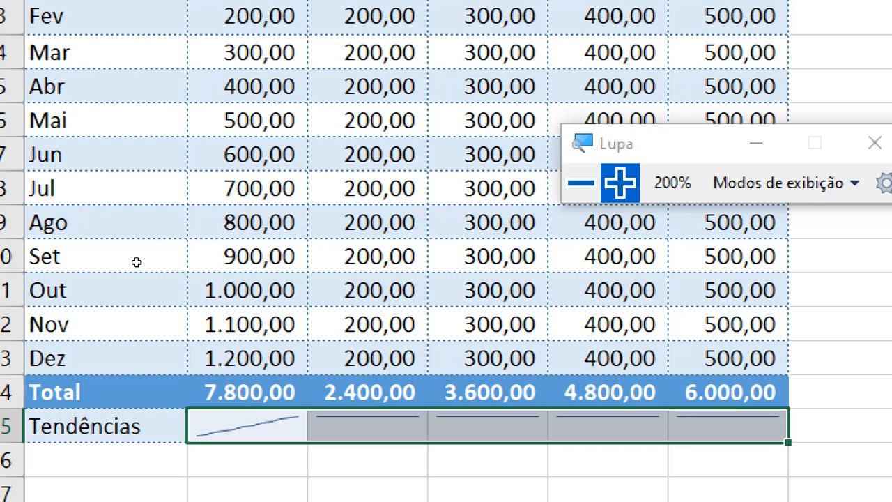
left_click(257, 154)
type("6000")
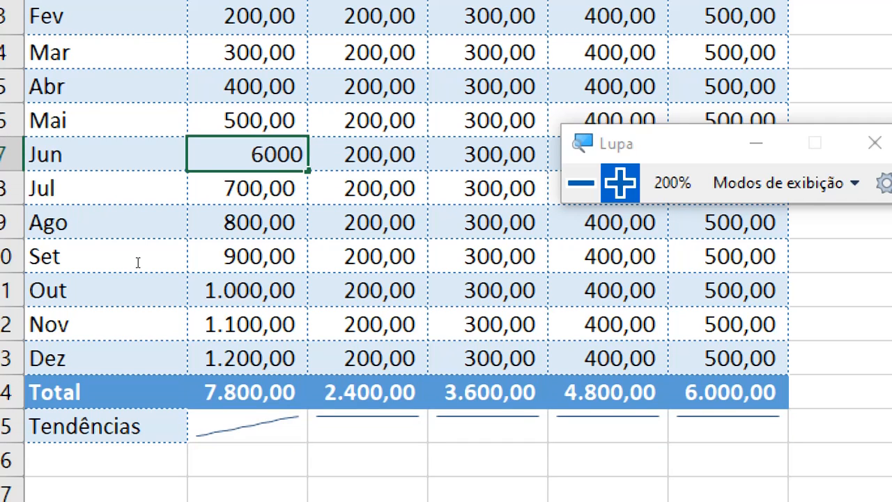
key("Return")
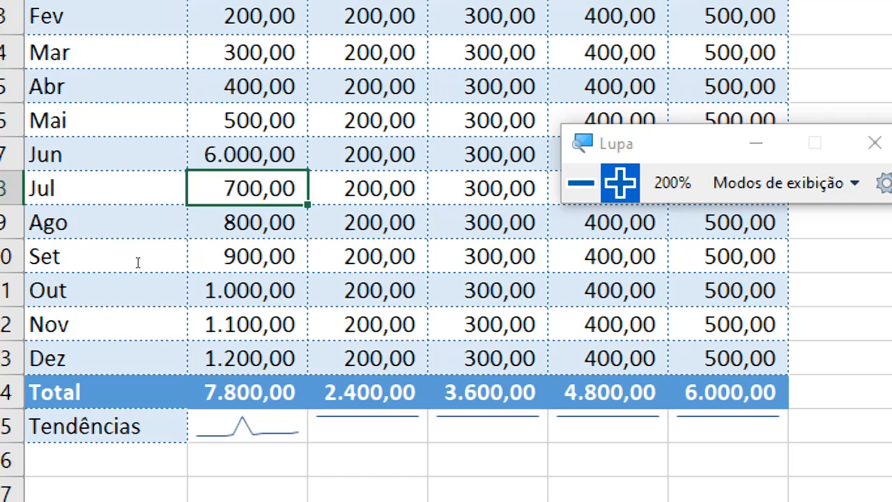
key("Up")
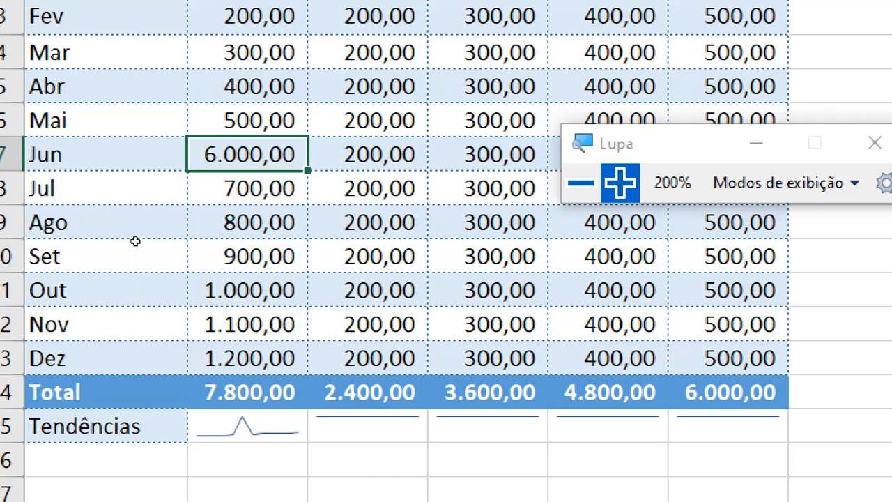
key("Up")
key("Up")
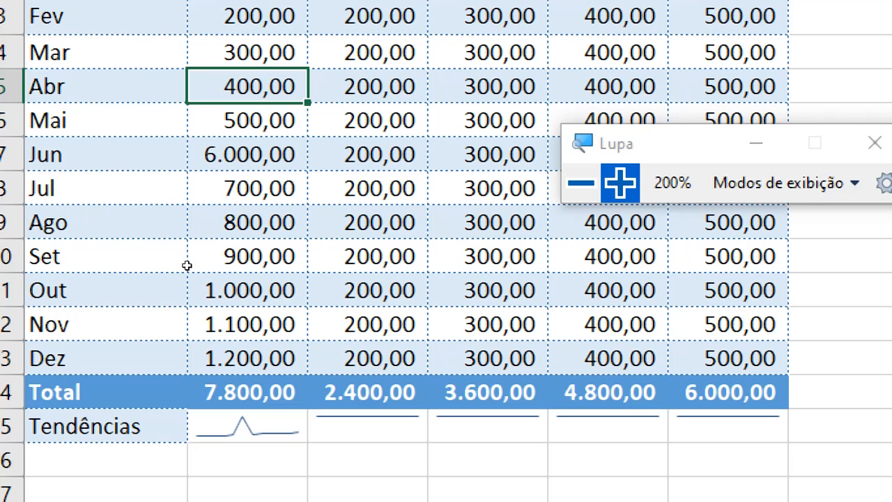
type("2000")
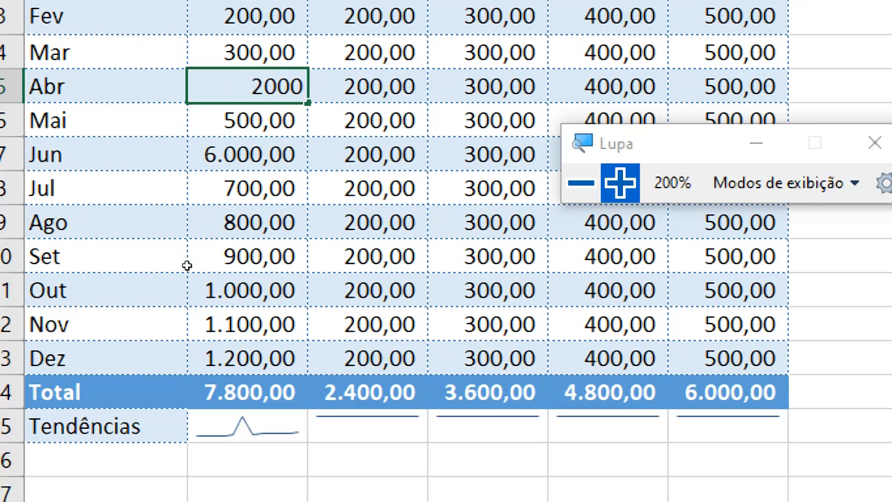
key("Return")
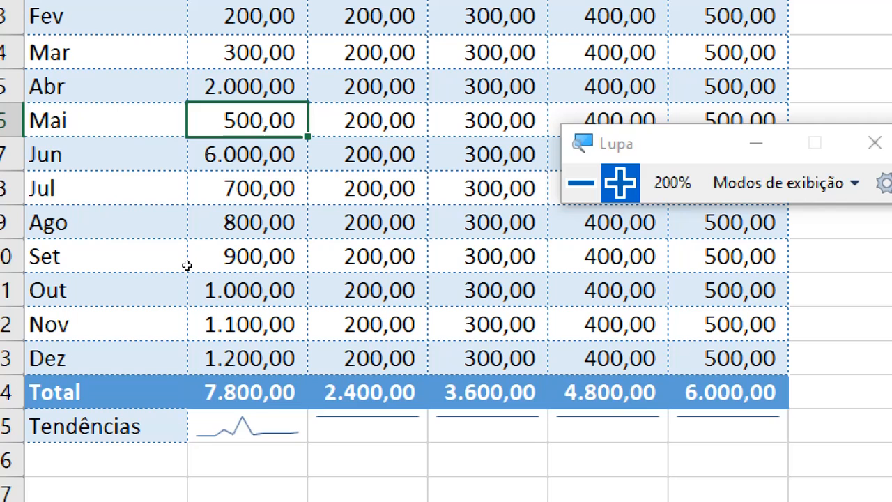
Set the Jul value of Despesa 2 to 2000.
key("Down")
key("Down")
key("Right")
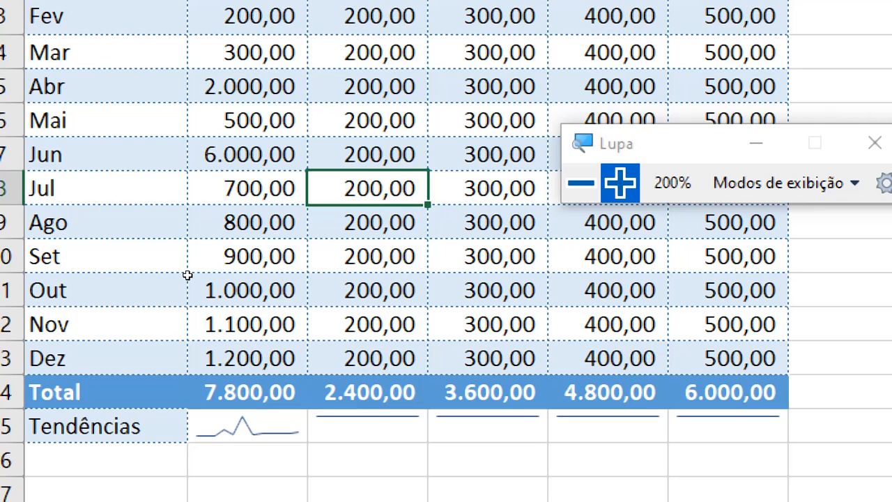
type("2000")
key("Return")
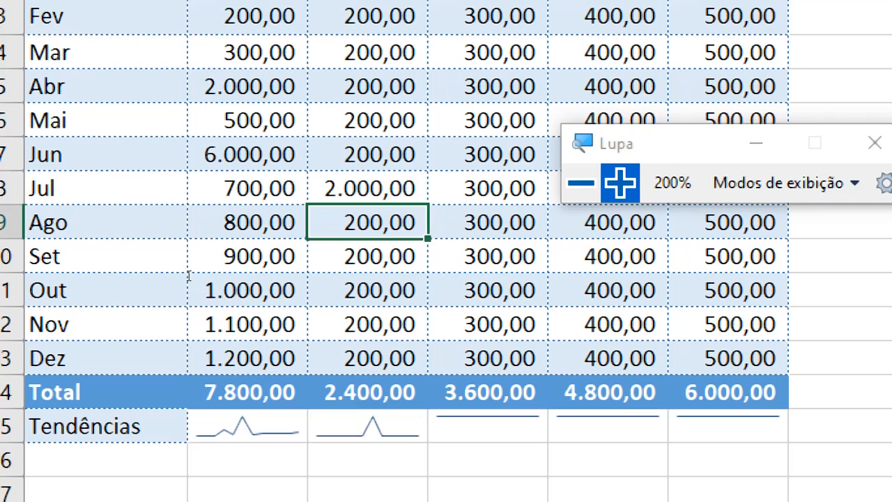
Change the Despesa 2 values to 500 for Mai and 900 for Ago.
key("Up")
key("Up")
key("Up")
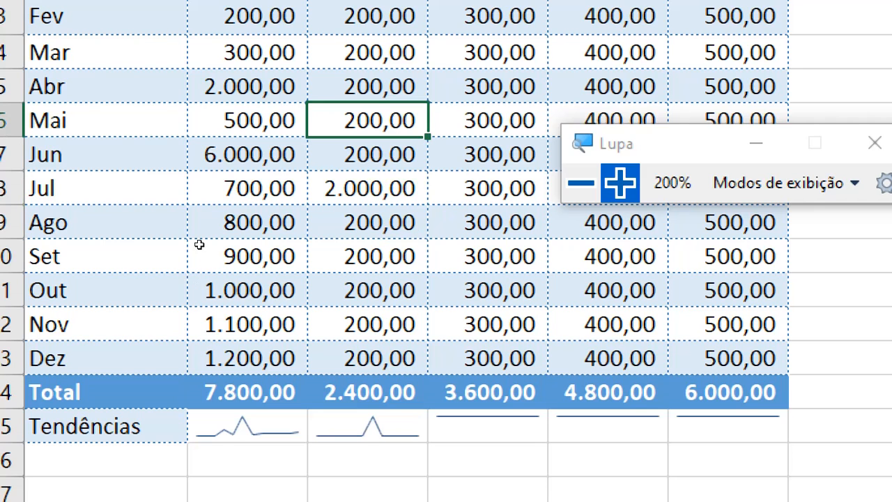
type("500")
key("Return")
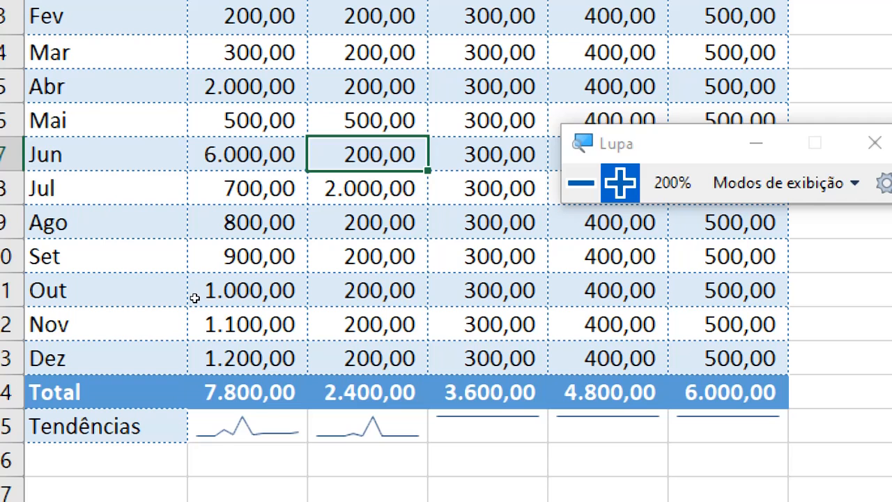
key("Down")
key("Down")
type("900")
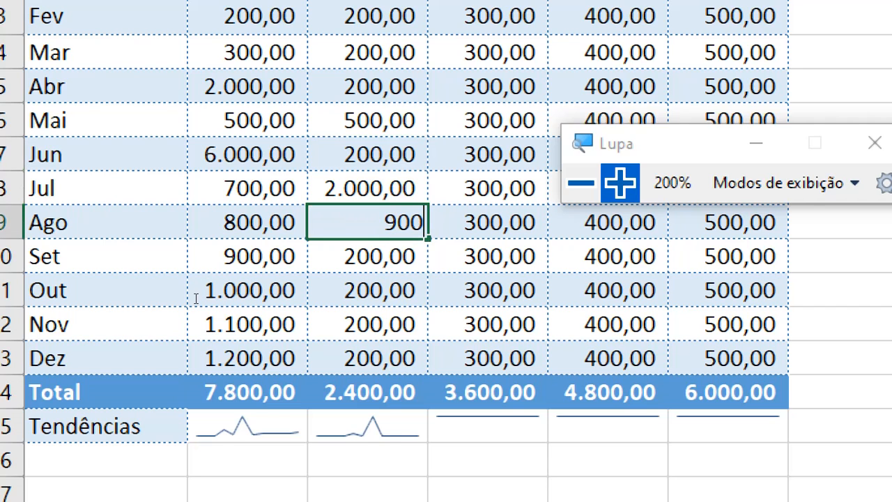
key("Return")
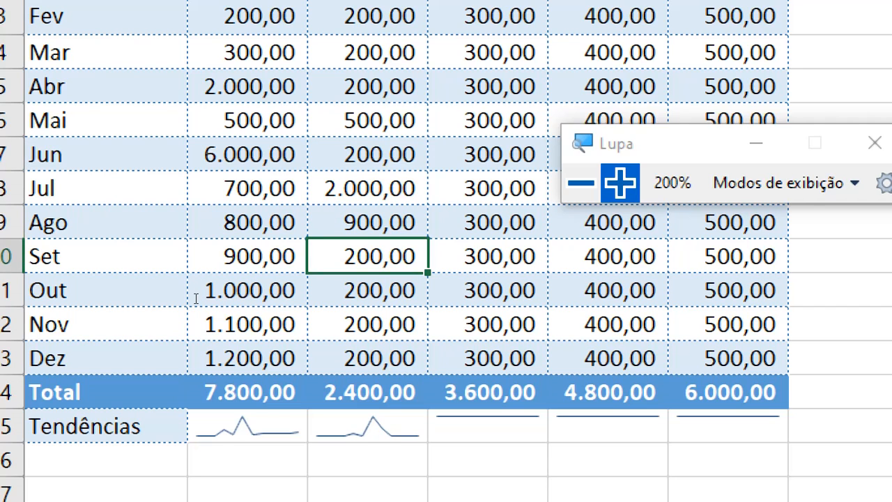
Replace the line sparklines in B15:F15 with column sparklines based on the data range B2:F13.
left_click(248, 426)
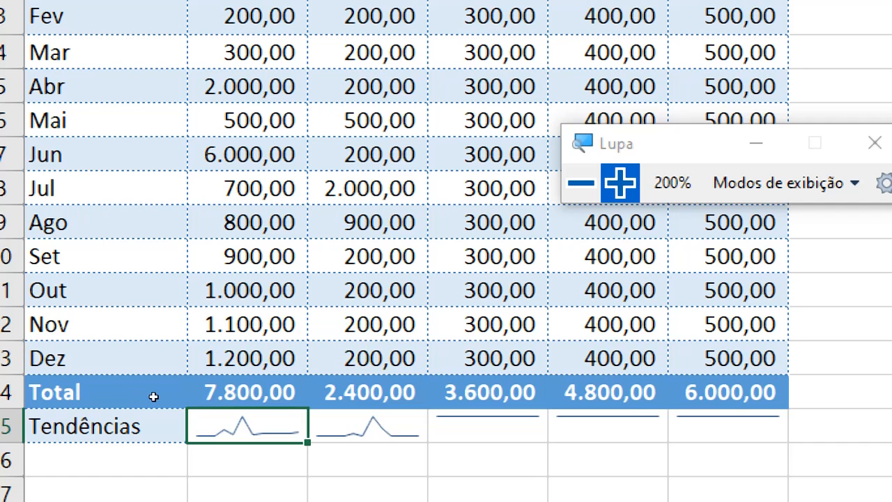
left_click_drag(248, 426, 727, 426)
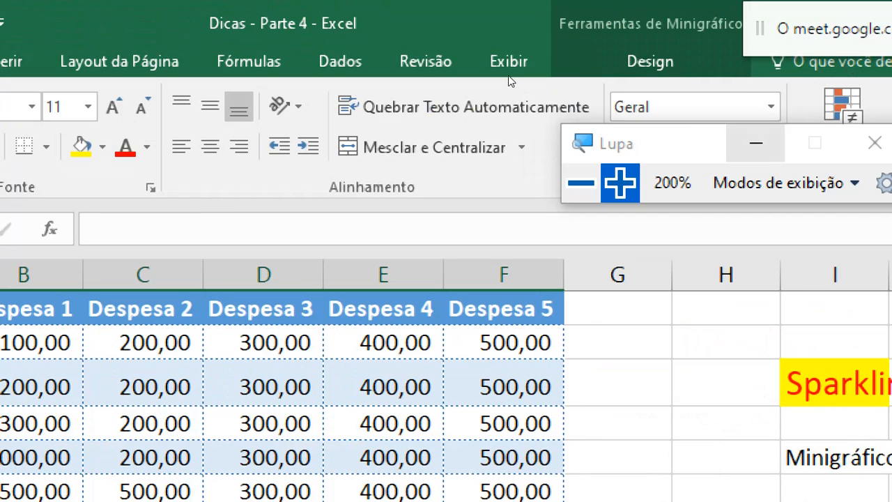
left_click_drag(685, 138, 724, 302)
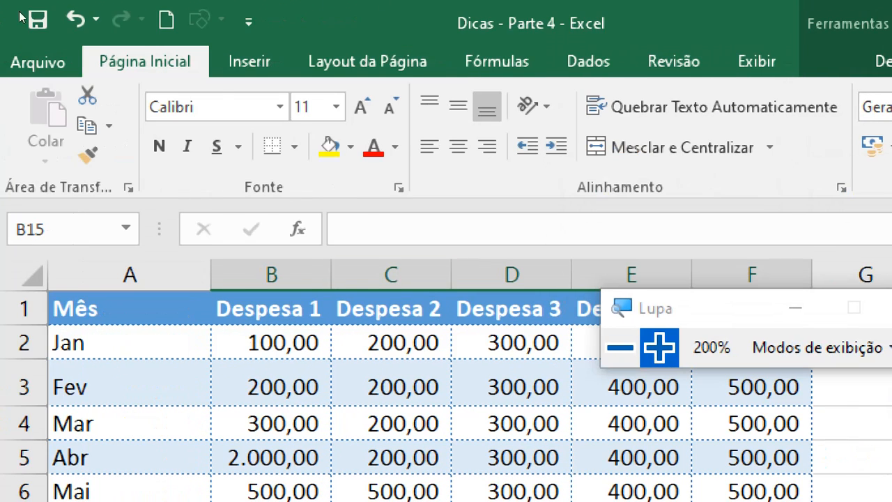
left_click(250, 61)
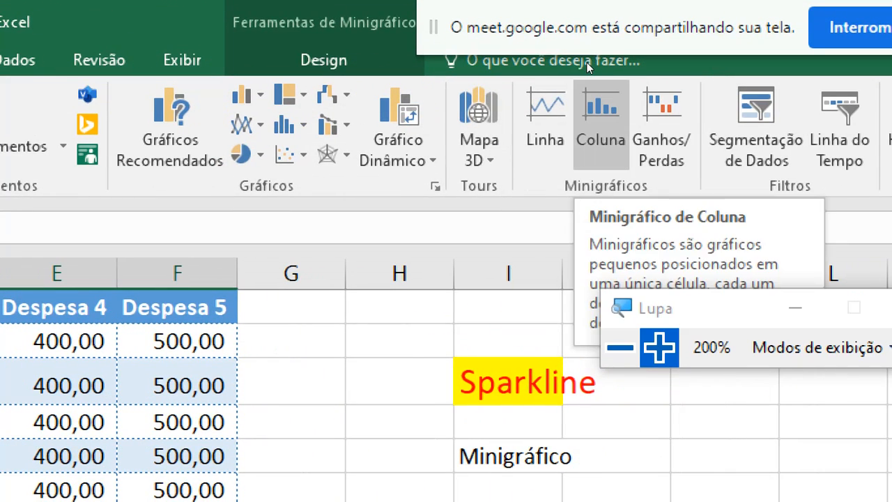
left_click(592, 97)
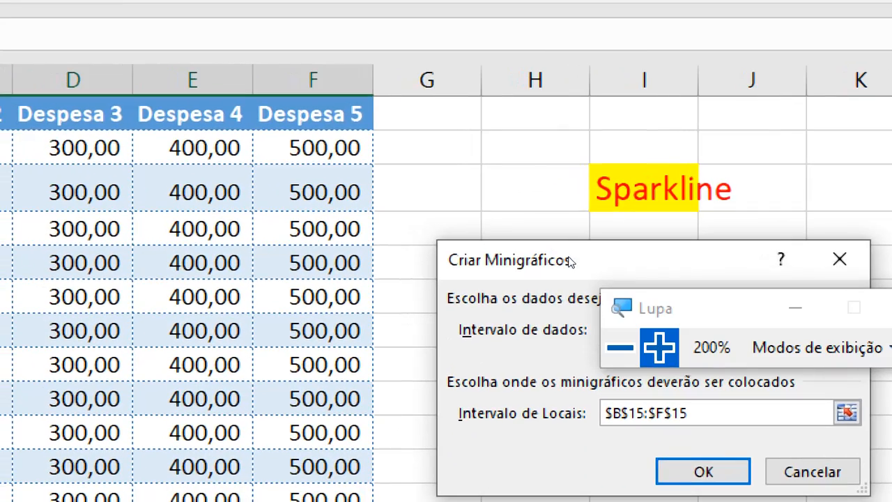
key("super+minus")
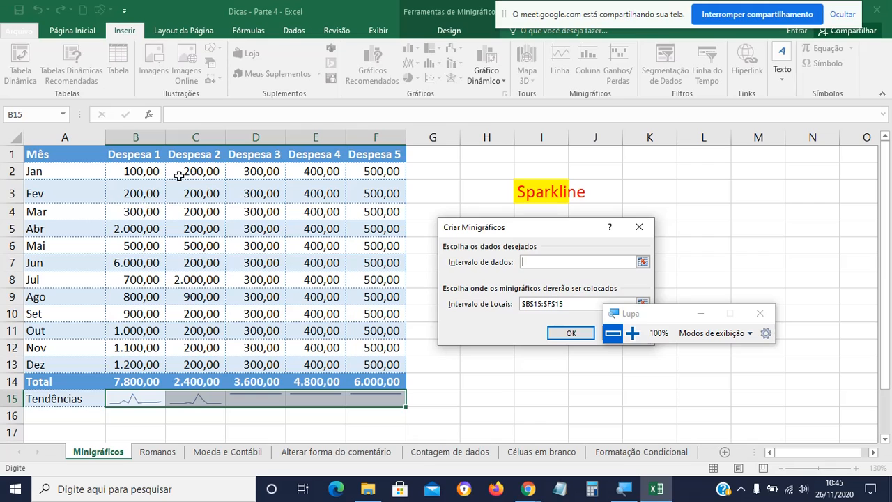
left_click_drag(153, 169, 366, 362)
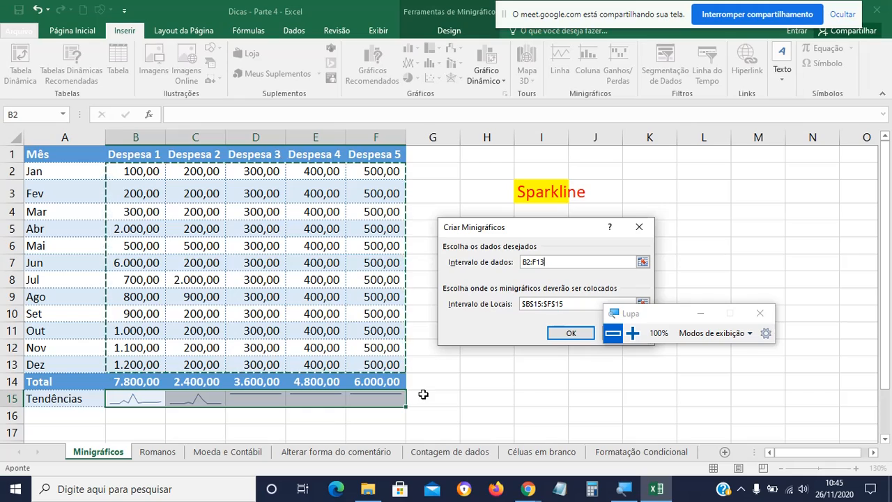
left_click(570, 332)
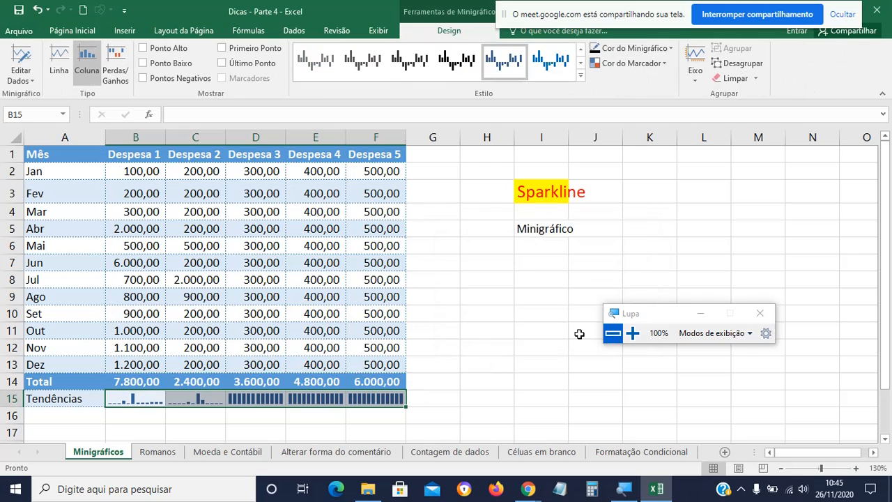
left_click(579, 354)
Change the Despesa 4 values to 999 for Ago and 200 for Nov.
left_click(631, 333)
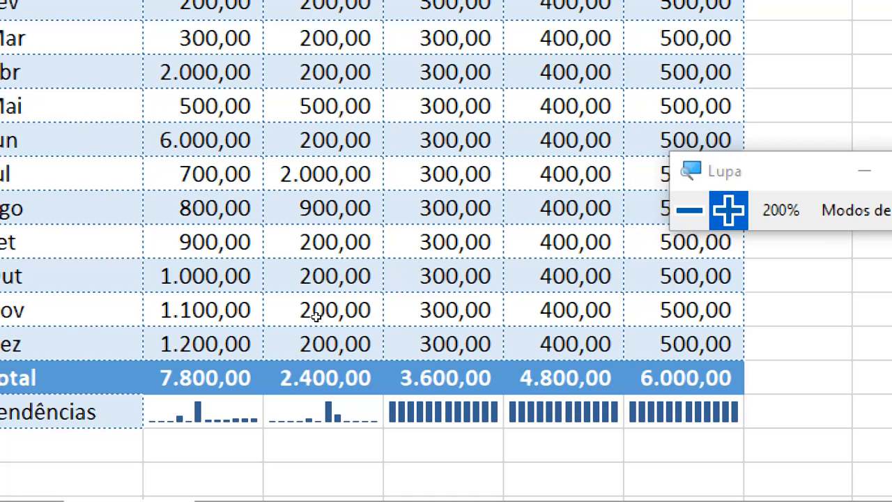
left_click(312, 293)
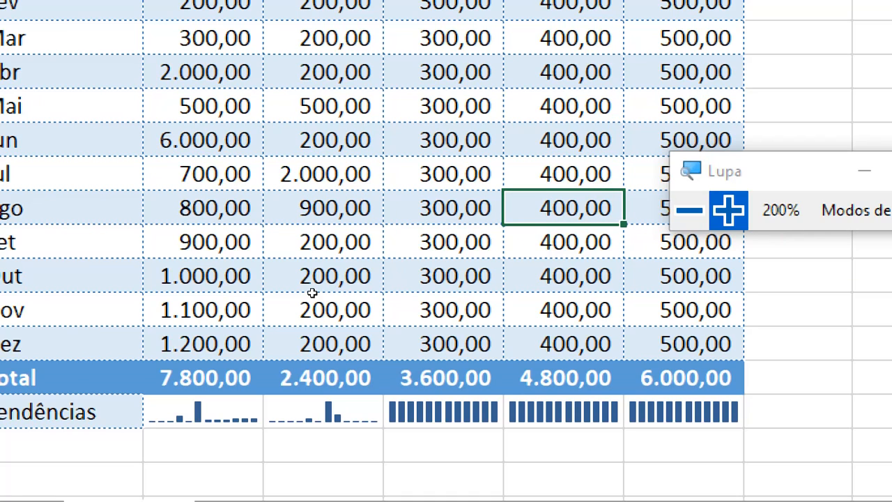
type("999")
key("Return")
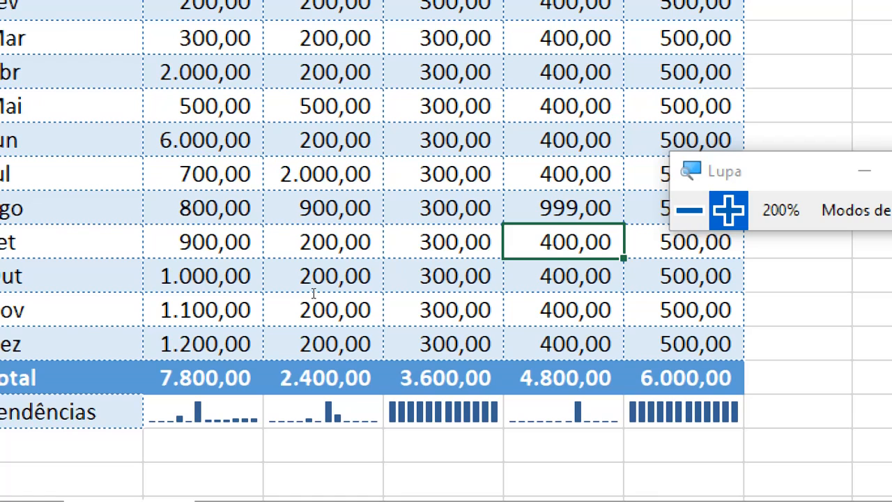
left_click(310, 346)
type("200")
key("Return")
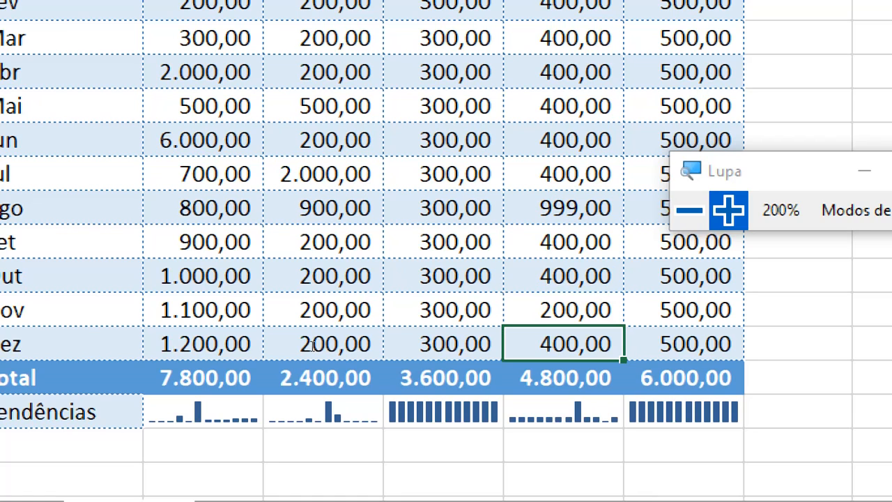
Set the Jun value of Despesa 4 to 50.
key("Up")
key("Up")
key("Up")
key("Up")
key("Up")
key("Up")
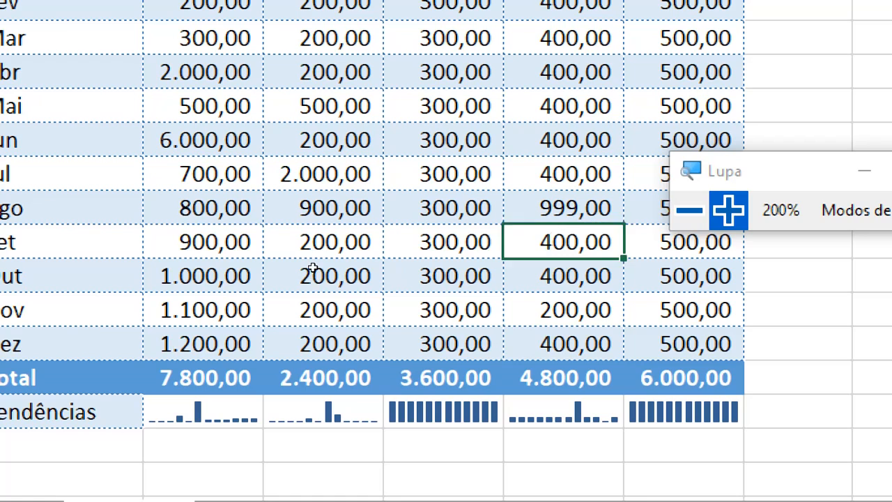
type("50")
key("Return")
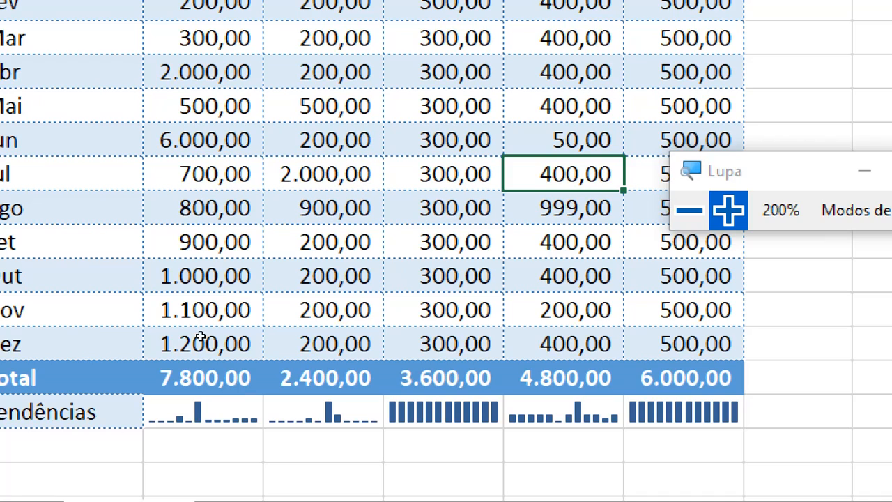
Set the Out value of Despesa 2 to 5000.
left_click(323, 276)
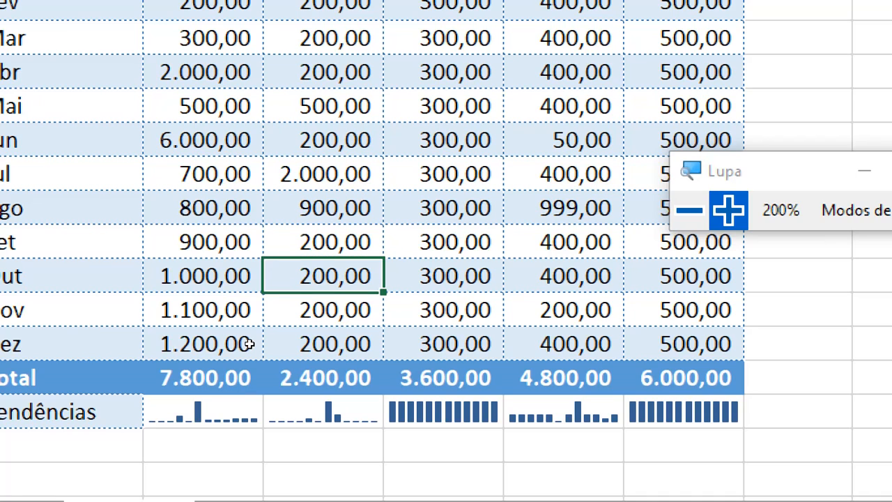
type("5000")
key("Return")
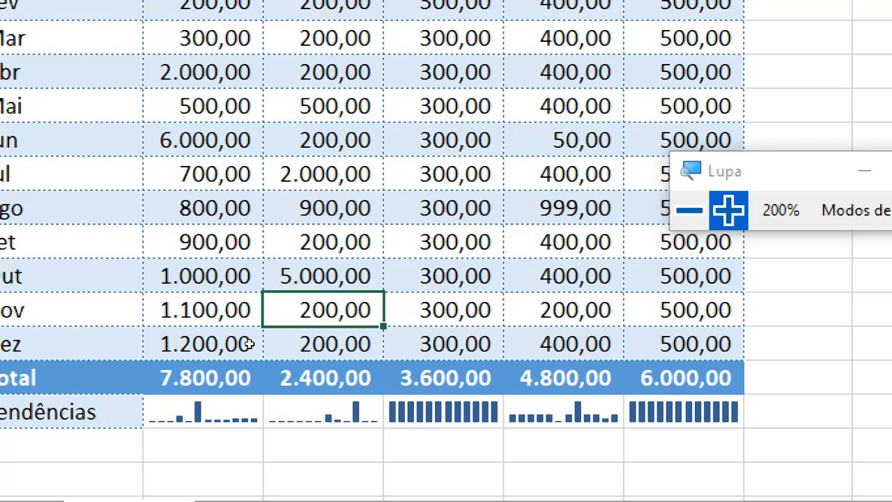
Set the Out value of Despesa 2 to 3000.
key("Up")
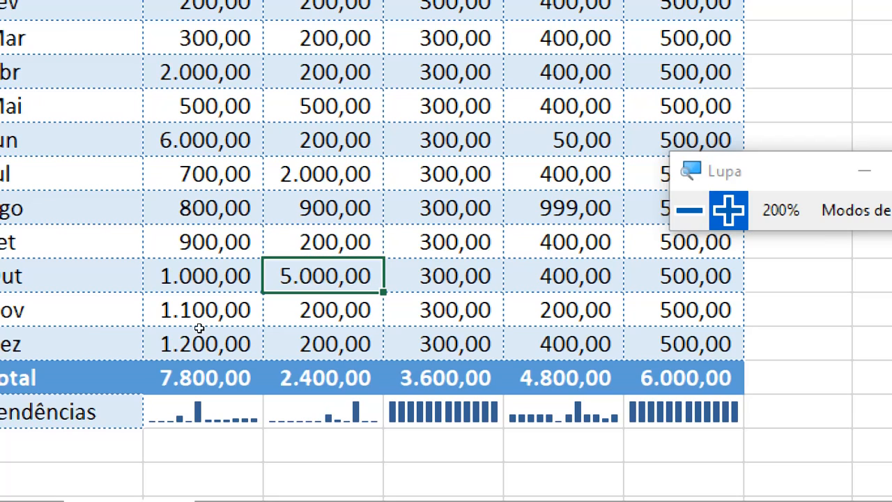
type("3.00")
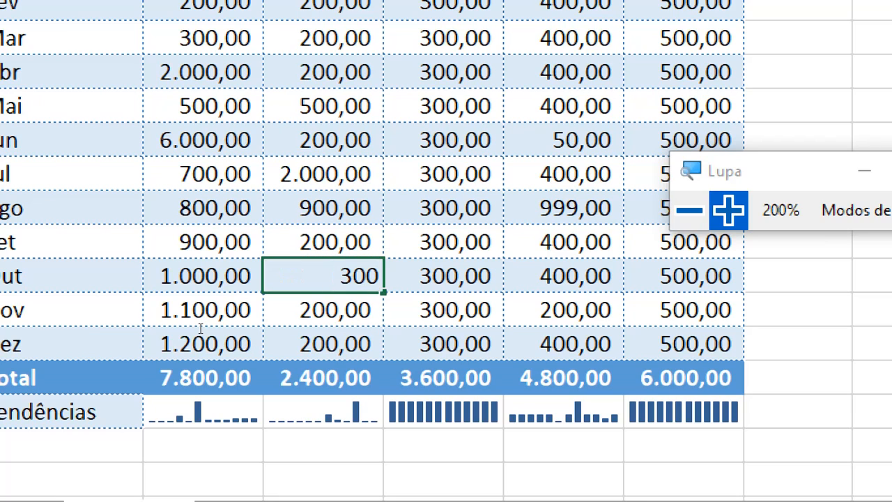
type("0")
key("Return")
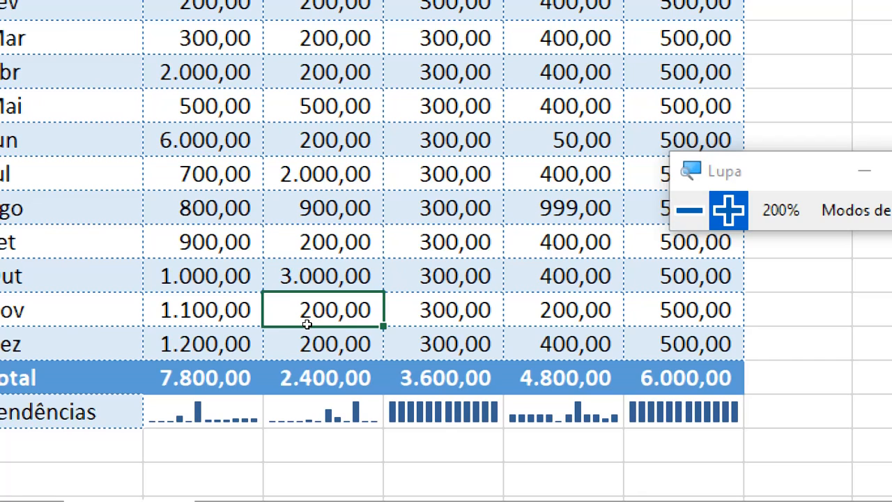
left_click(86, 397)
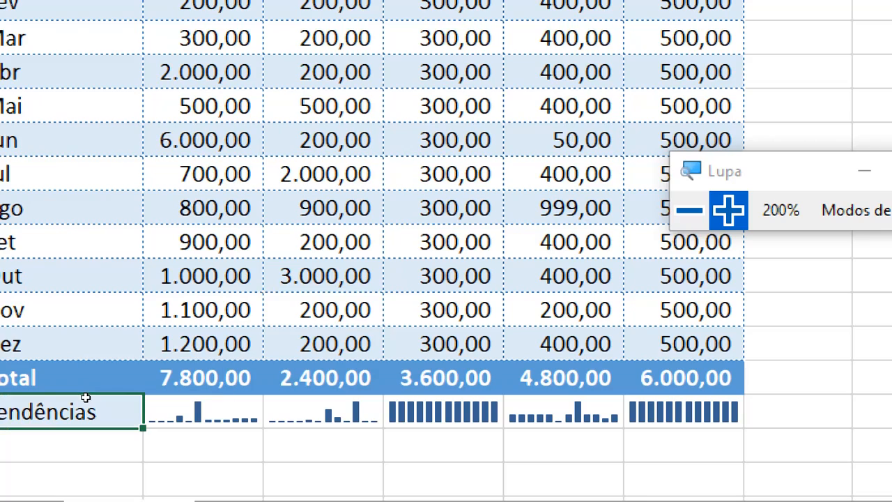
key("ctrl+c")
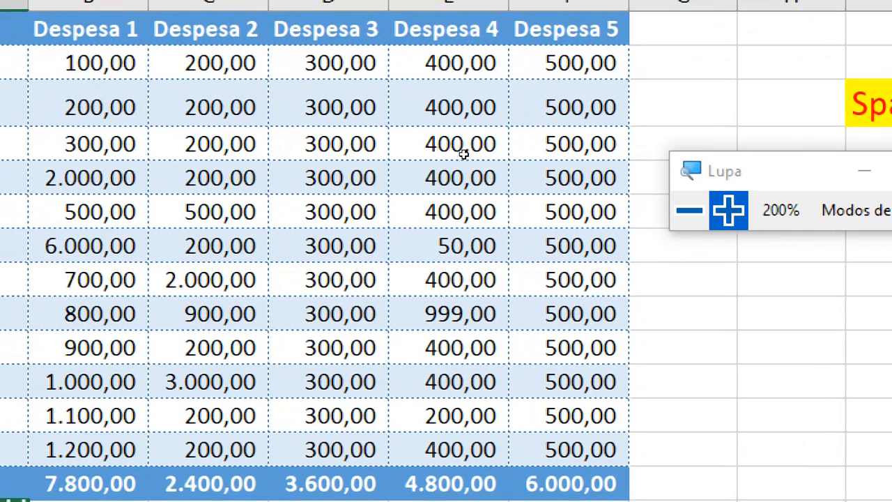
left_click(683, 28)
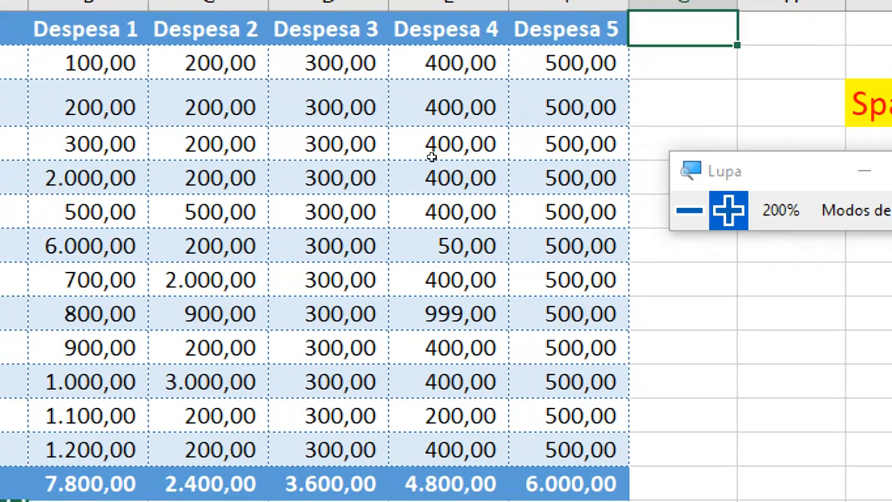
type("v")
key("BackSpace")
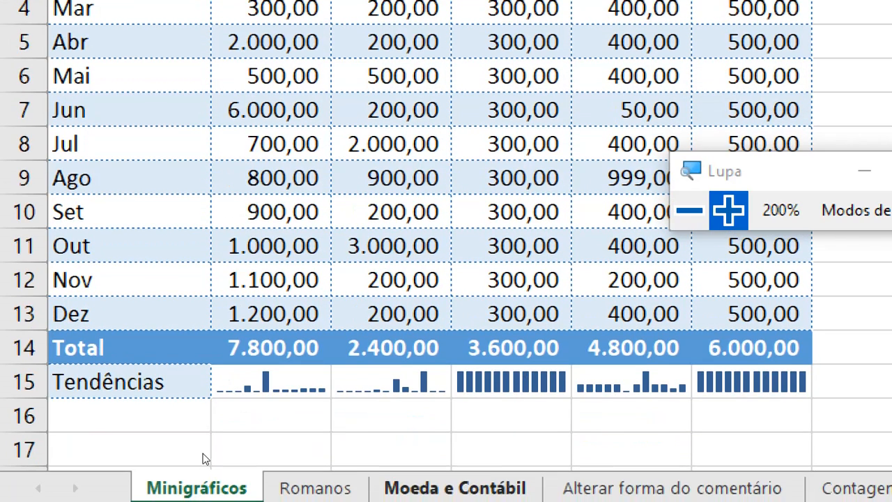
Copy the Tendências heading from A15 into G1 and fit the width of column G to it.
left_click(50, 395)
key("ctrl+c")
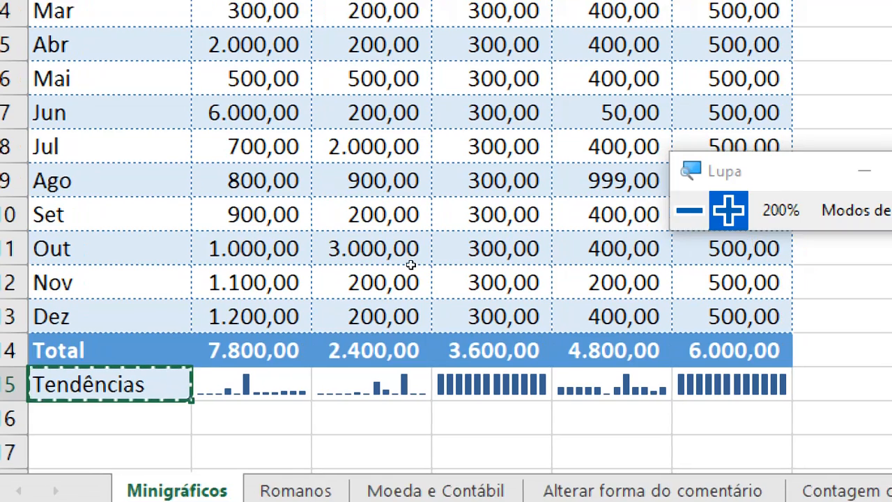
left_click(688, 210)
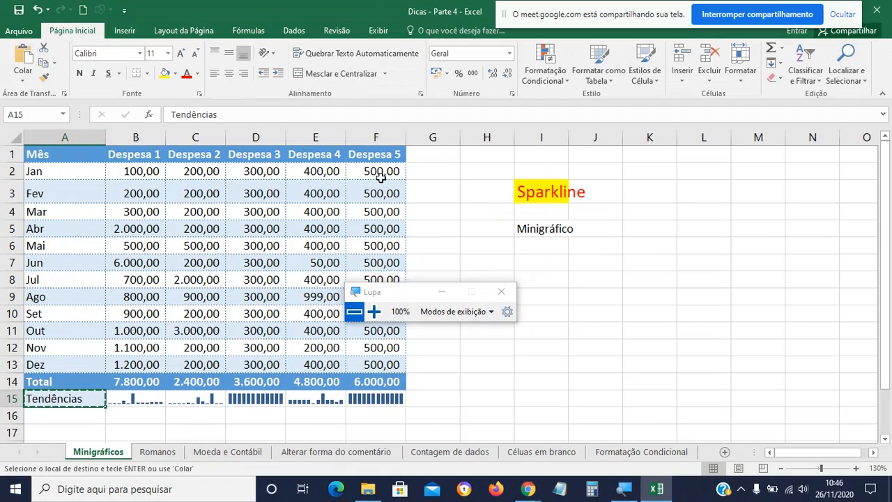
left_click(429, 157)
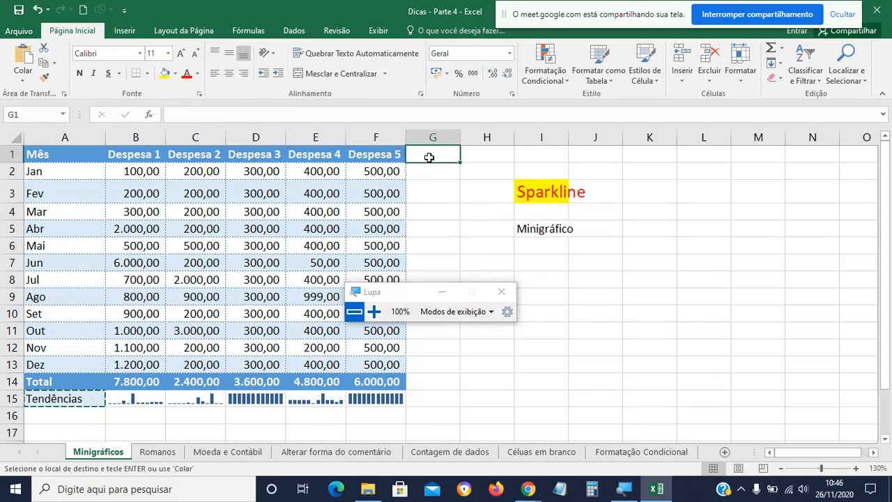
key("Return")
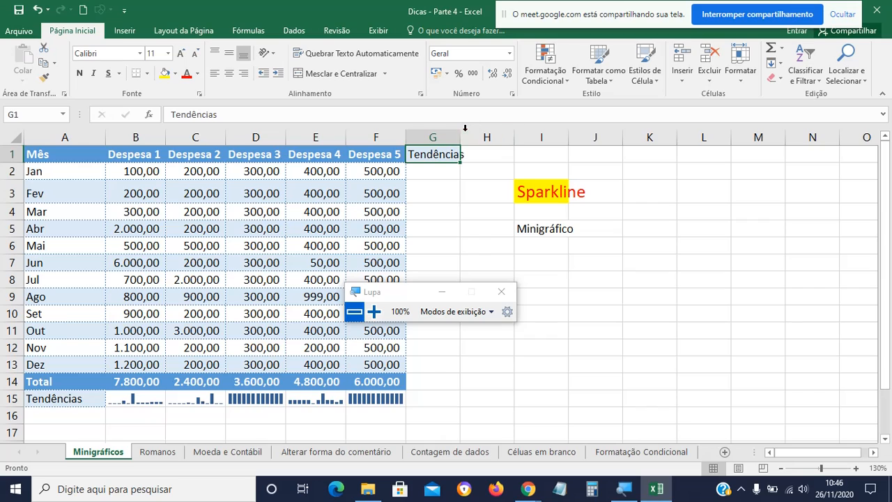
double_click(465, 130)
left_click_drag(418, 298, 669, 321)
Create column sparklines in G2:G13 from the monthly expenses in B2:F13.
left_click_drag(454, 177, 439, 367)
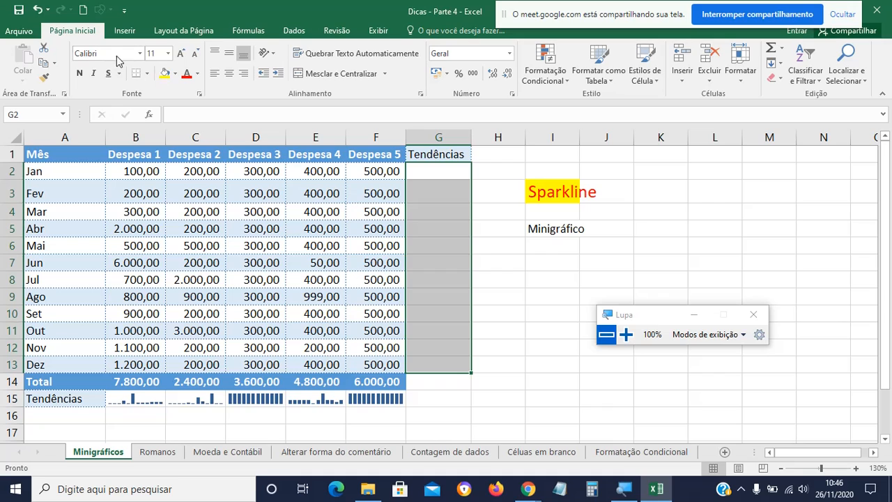
left_click(135, 32)
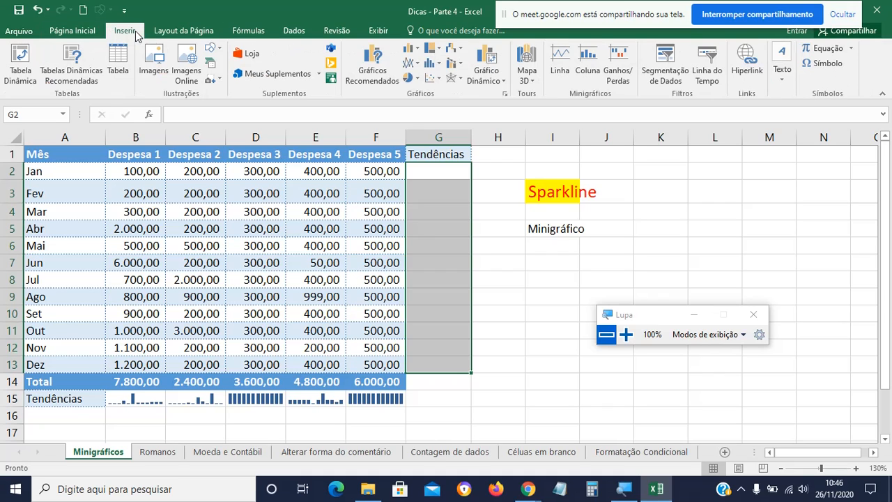
left_click(586, 73)
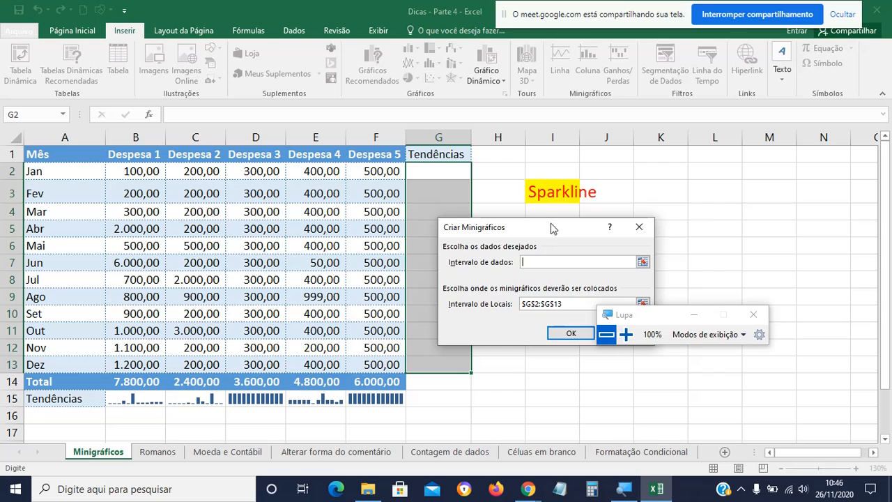
left_click_drag(552, 228, 618, 186)
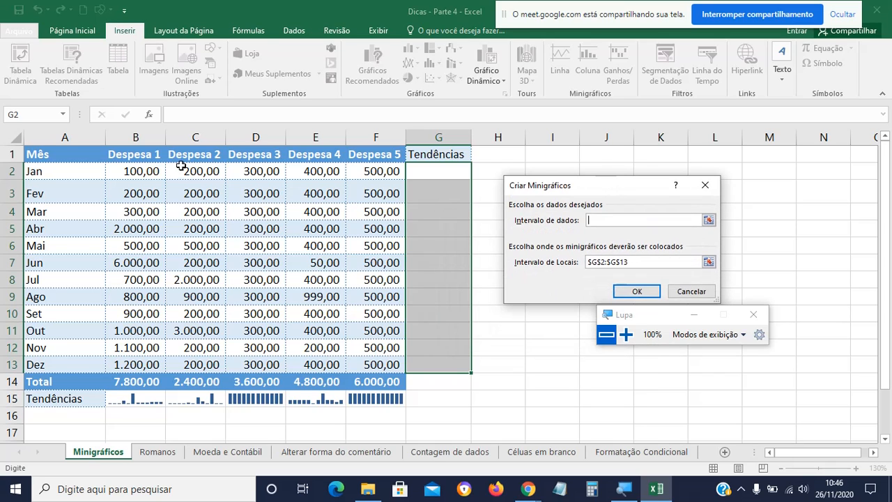
left_click_drag(155, 171, 367, 363)
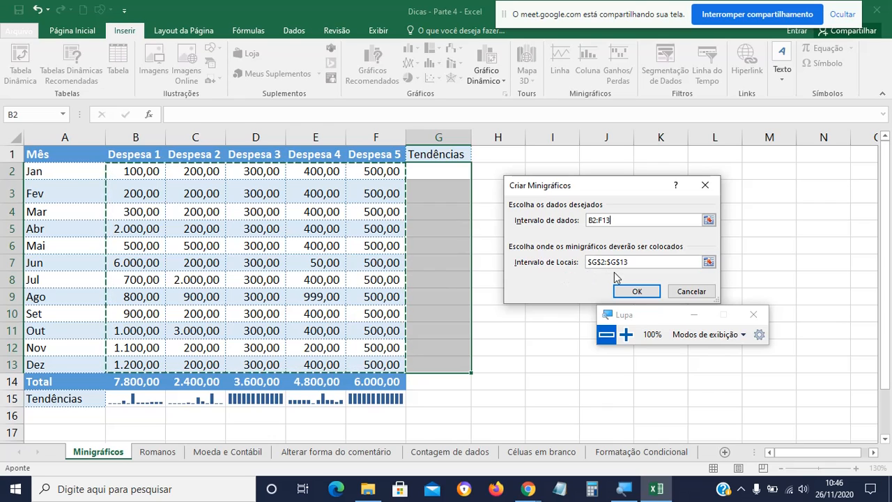
left_click(624, 292)
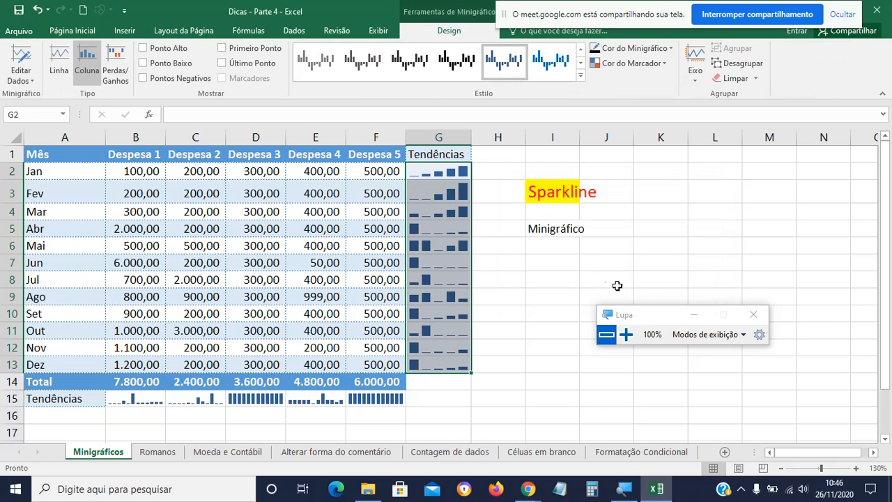
left_click(569, 290)
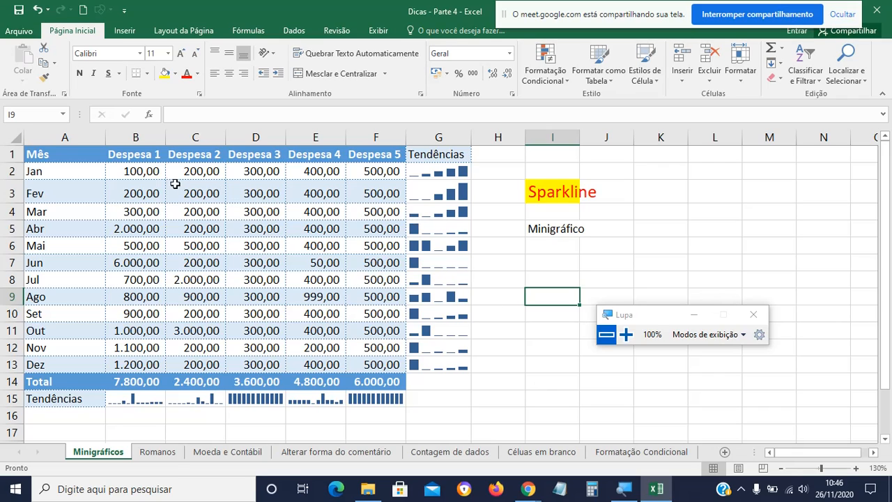
Set the Jan value of Despesa 1 to 700.
left_click(155, 171)
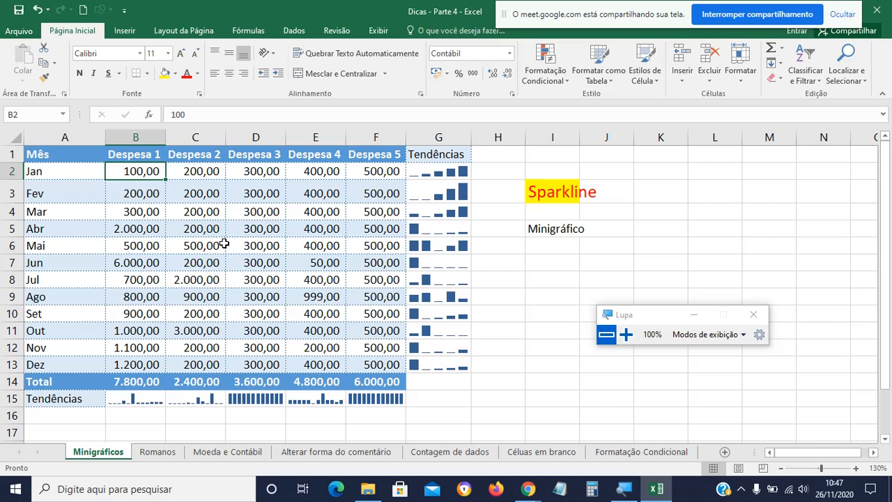
type("700")
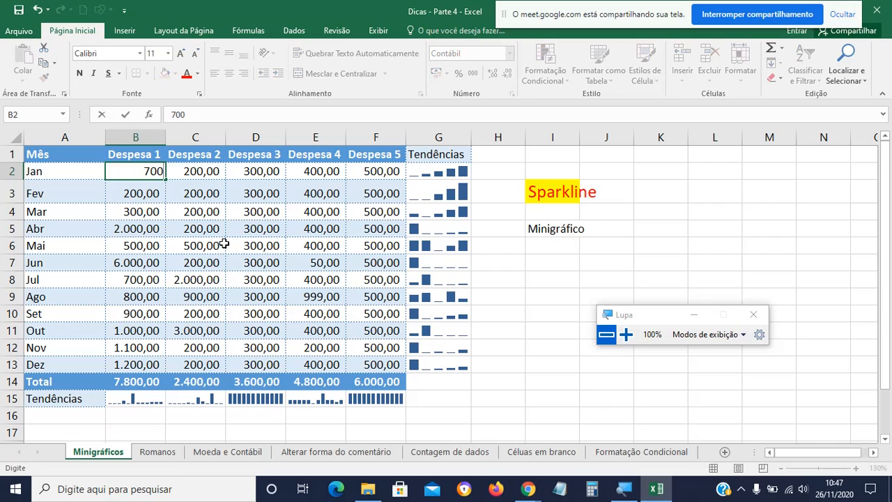
key("Return")
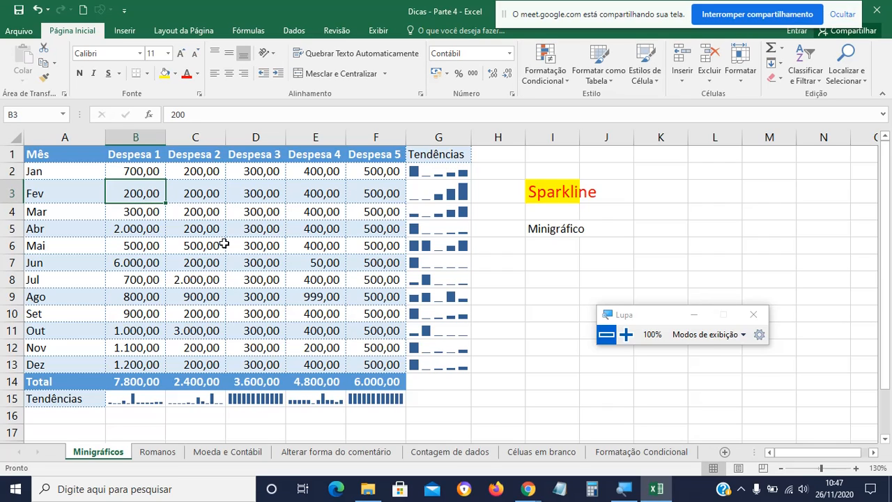
Replace the sparklines in G2:G13 with line sparklines based on the data range B2:F13.
left_click(418, 170)
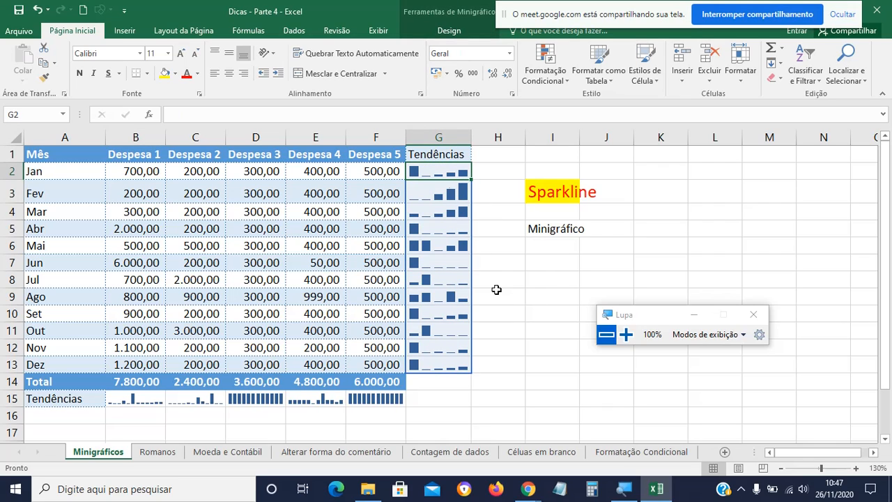
left_click_drag(441, 176, 445, 365)
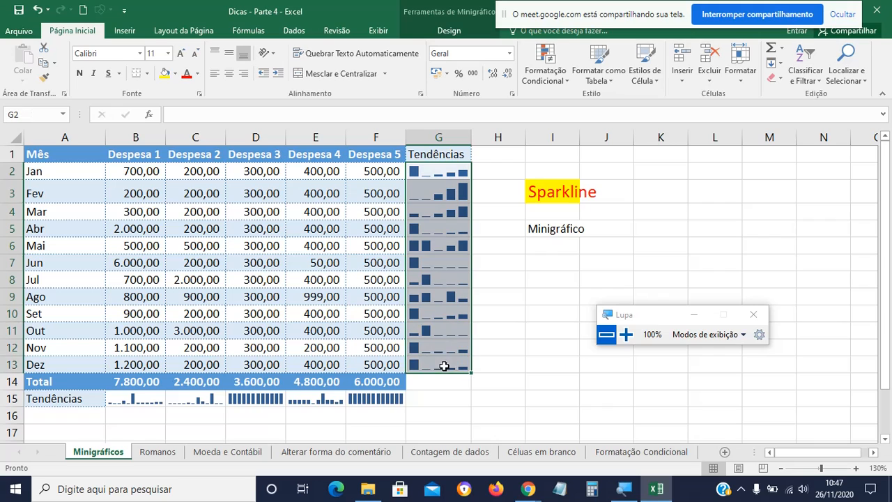
left_click(124, 30)
left_click(560, 64)
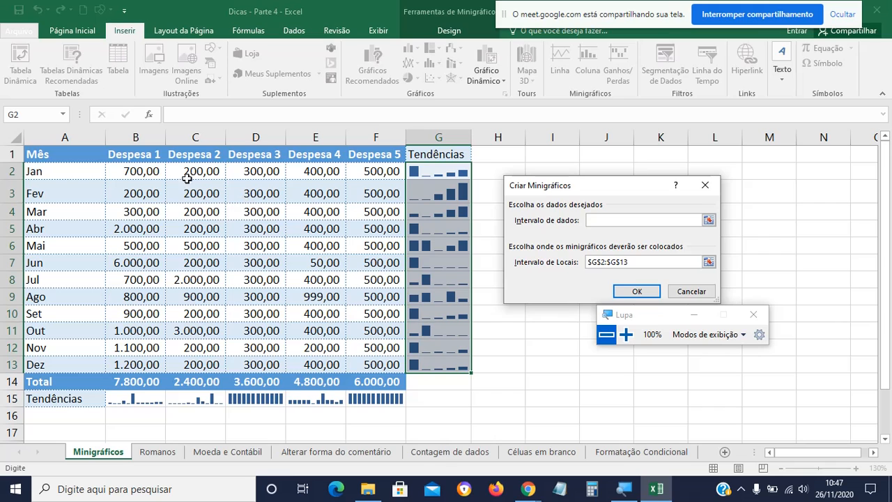
left_click_drag(145, 171, 363, 363)
key("Return")
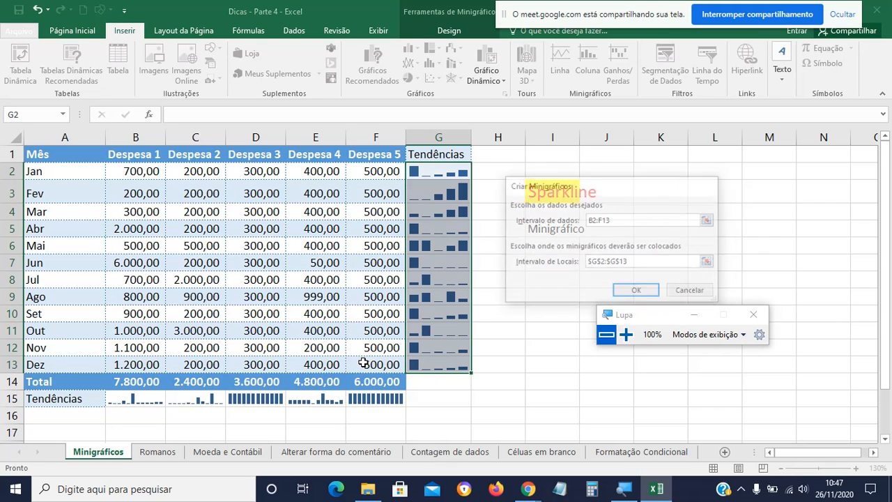
left_click(556, 376)
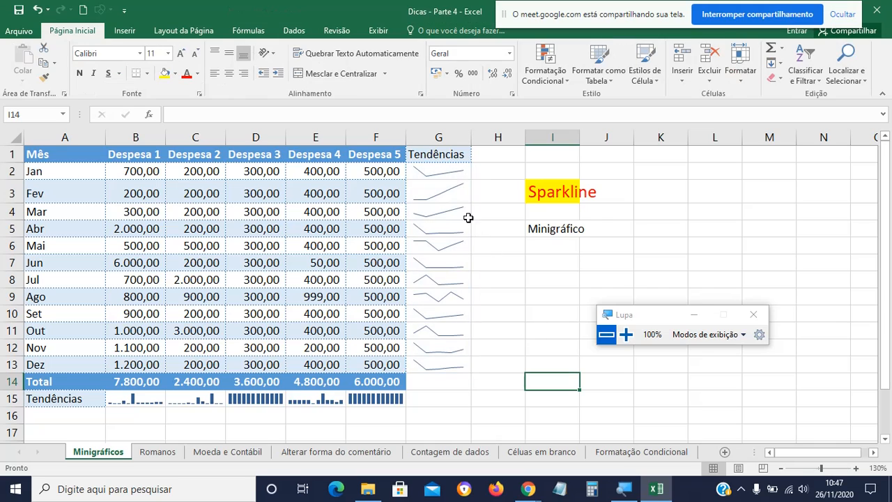
Mark the high point and low point on the line sparklines in G2:G13 and check them down the column.
left_click_drag(455, 177, 456, 363)
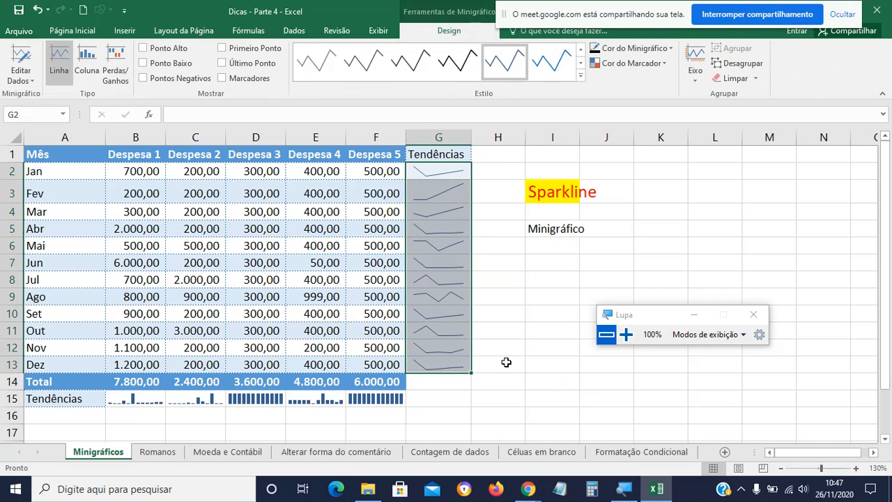
left_click(506, 362)
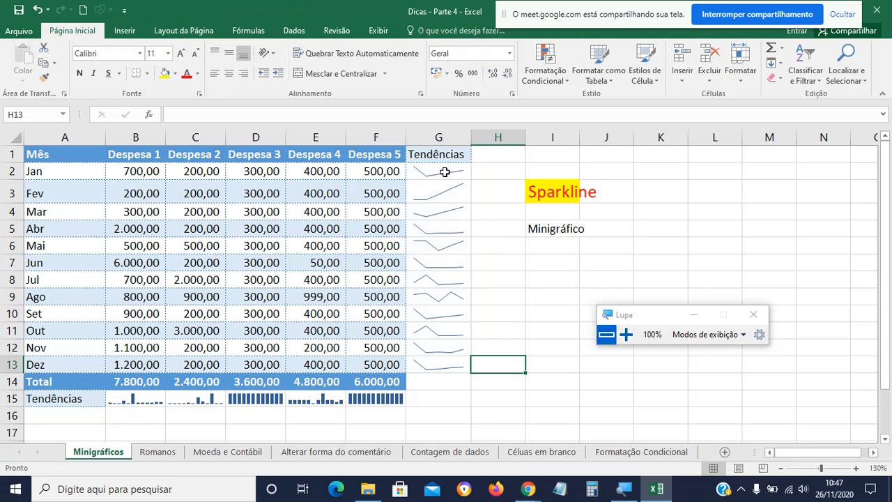
left_click_drag(445, 172, 450, 361)
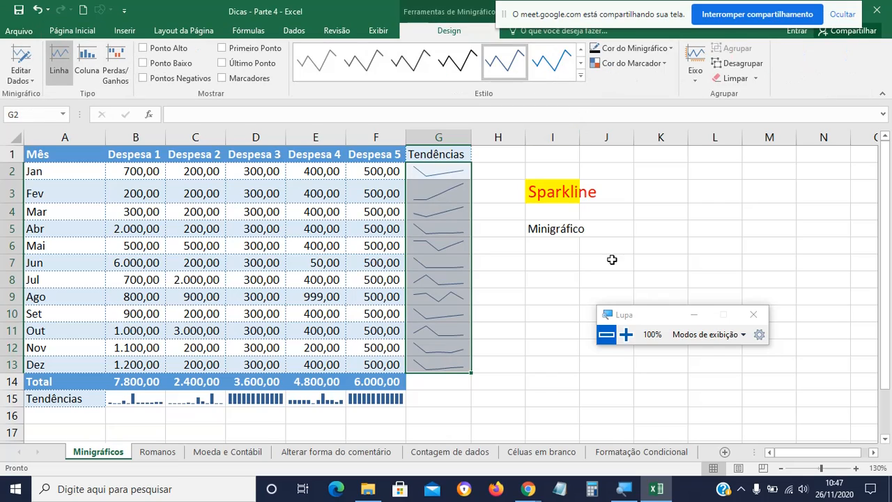
left_click(626, 335)
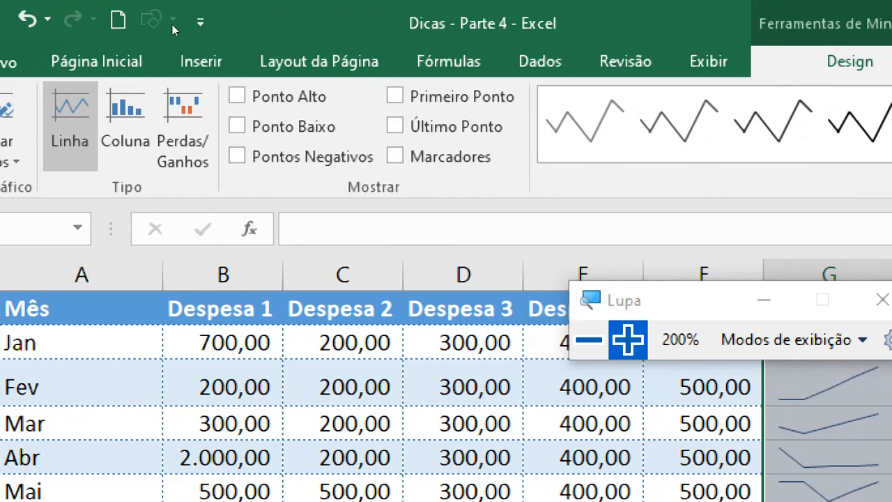
left_click(237, 96)
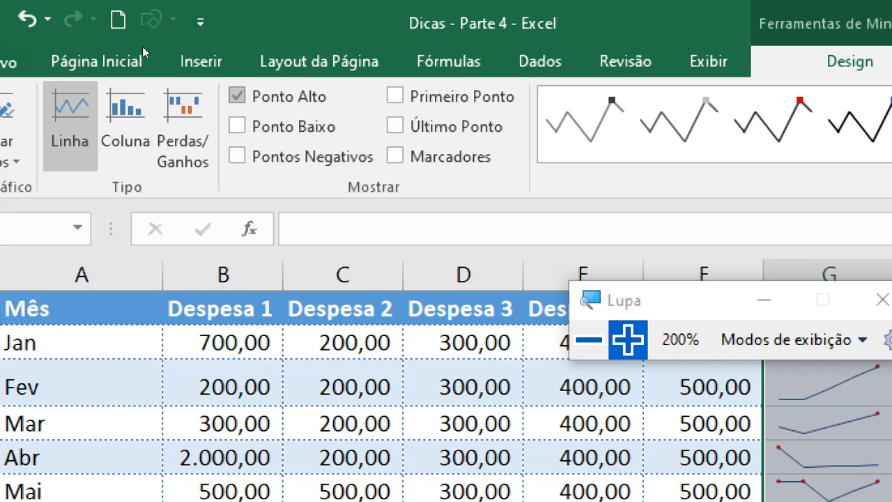
left_click(237, 126)
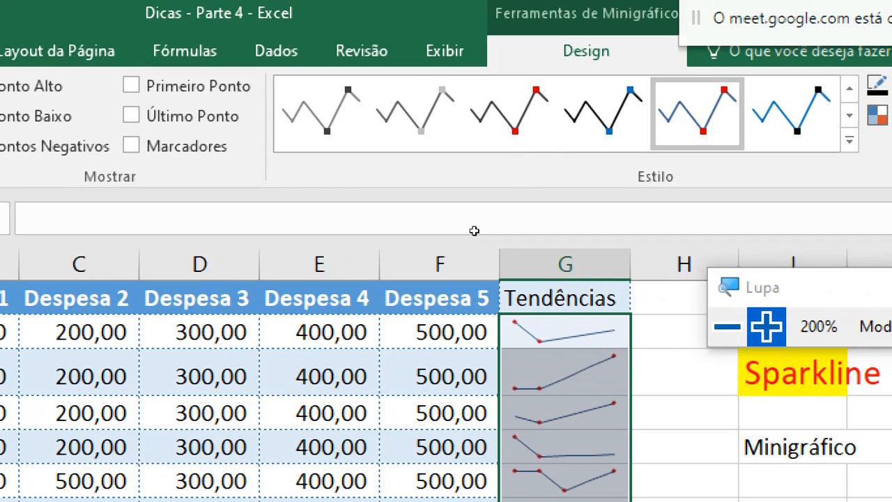
left_click(690, 448)
scroll(689, 447, "down", 2)
scroll(483, 229, "down", 1)
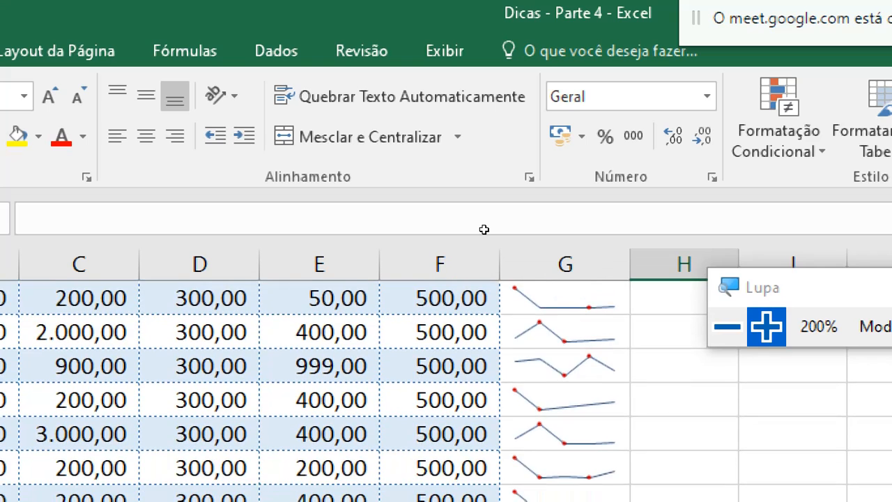
scroll(483, 230, "up", 3)
Replace the sparklines in G2:G13 with win/loss sparklines based on the data range B2:F13.
left_click(565, 331)
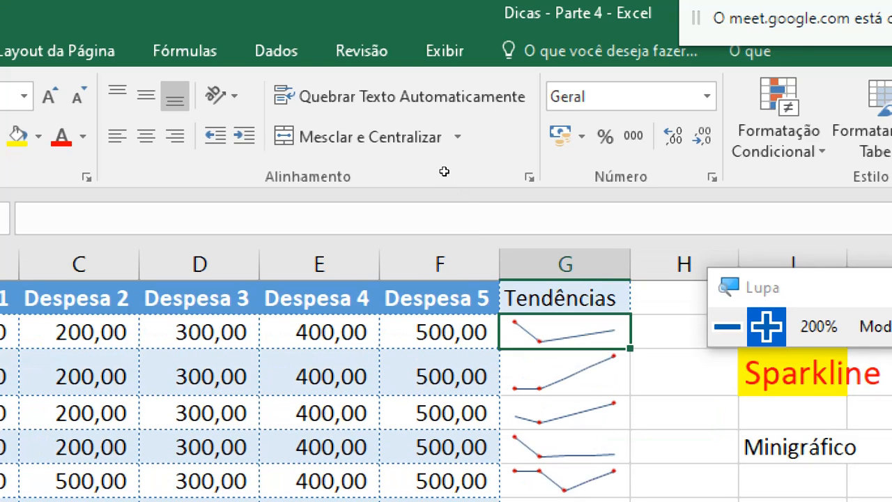
left_click_drag(565, 331, 571, 480)
left_click_drag(441, 383, 441, 357)
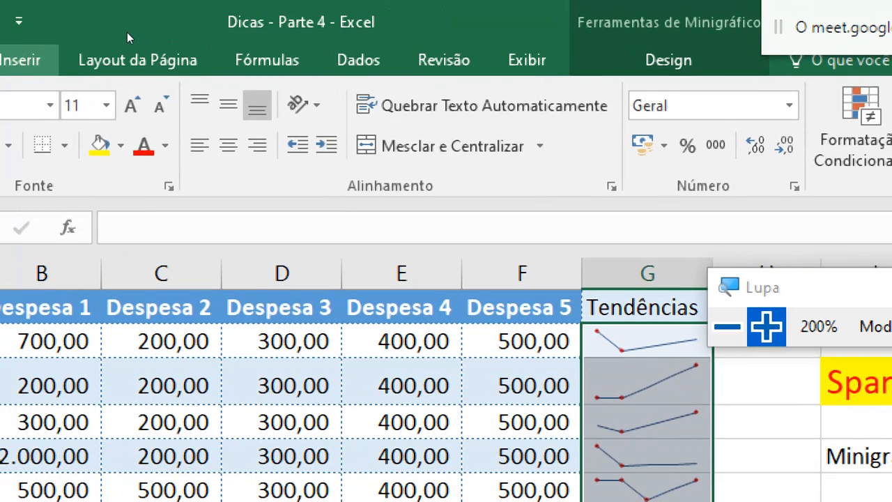
left_click(19, 57)
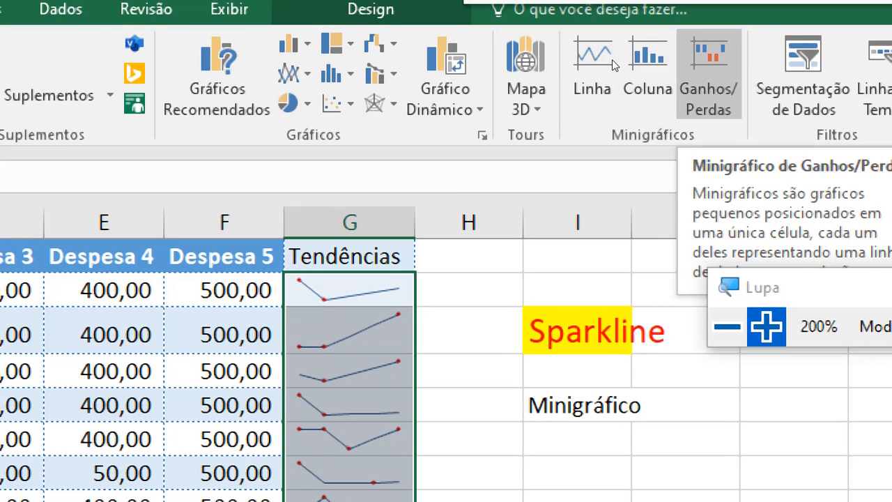
left_click(611, 59)
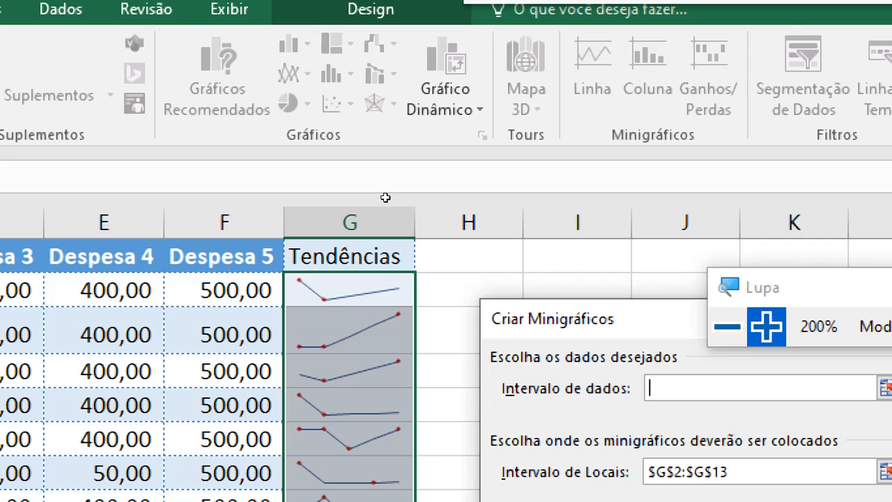
left_click(726, 327)
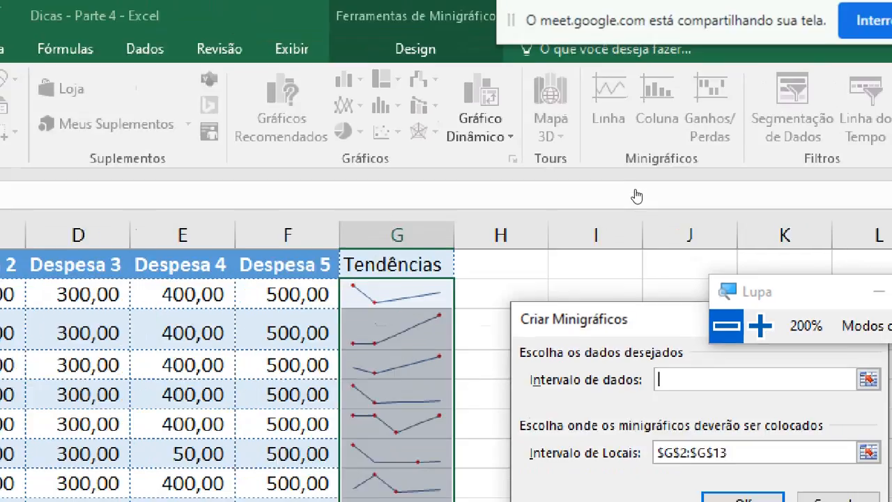
left_click_drag(150, 170, 366, 369)
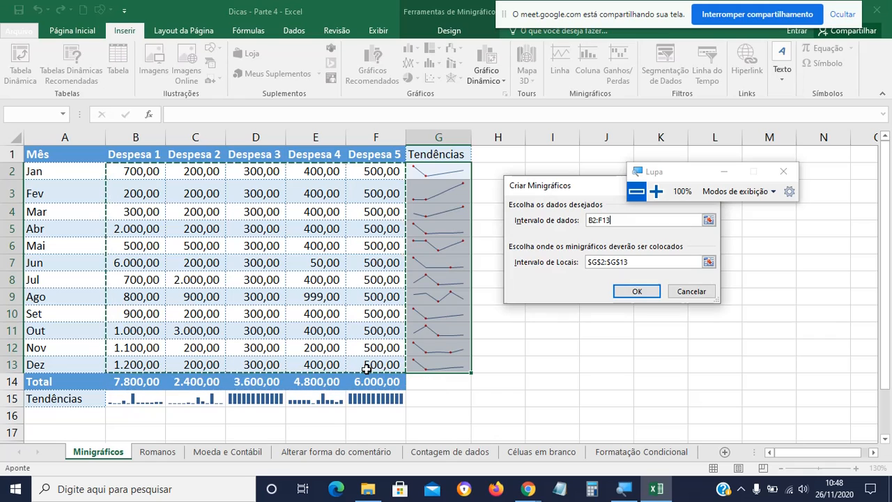
key("Return")
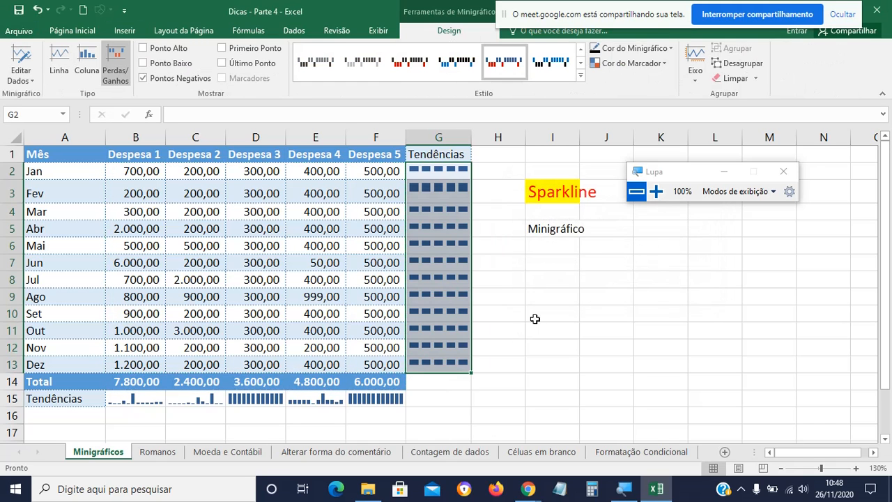
left_click(651, 192)
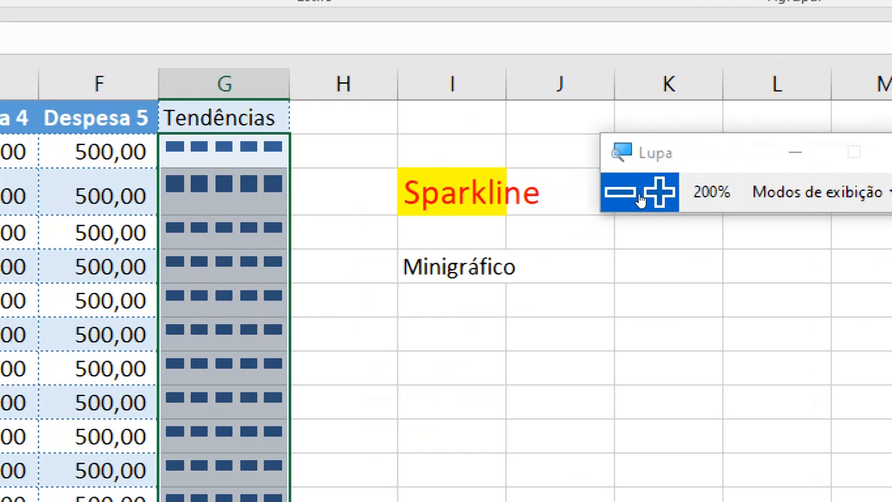
Set the Jan values of Despesa 4 to -400 and Despesa 3 to -100.
left_click(344, 232)
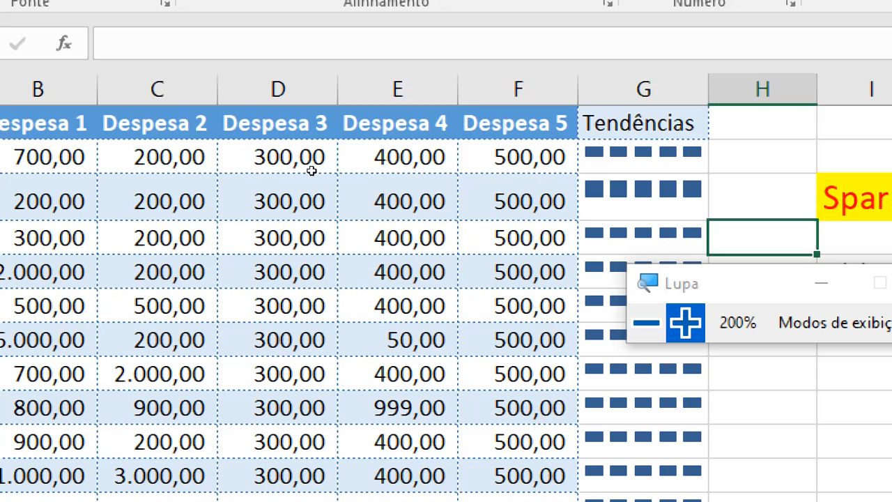
left_click(358, 161)
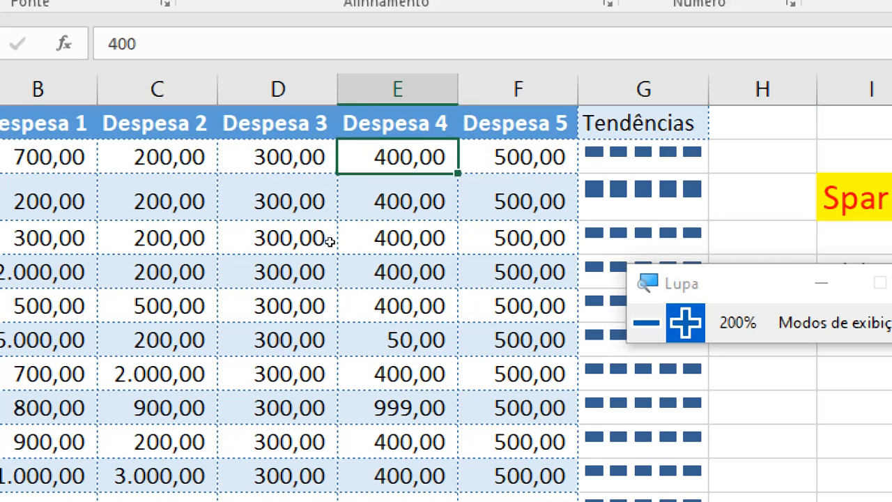
type("- ")
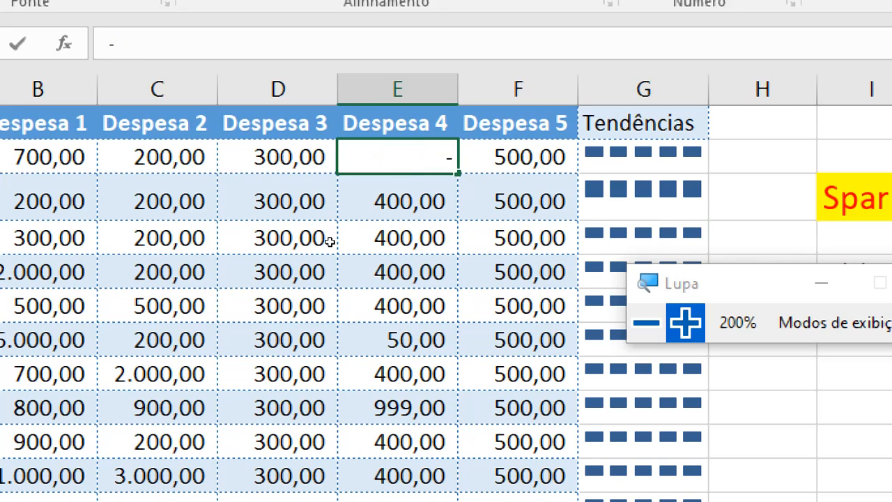
type("400")
key("Return")
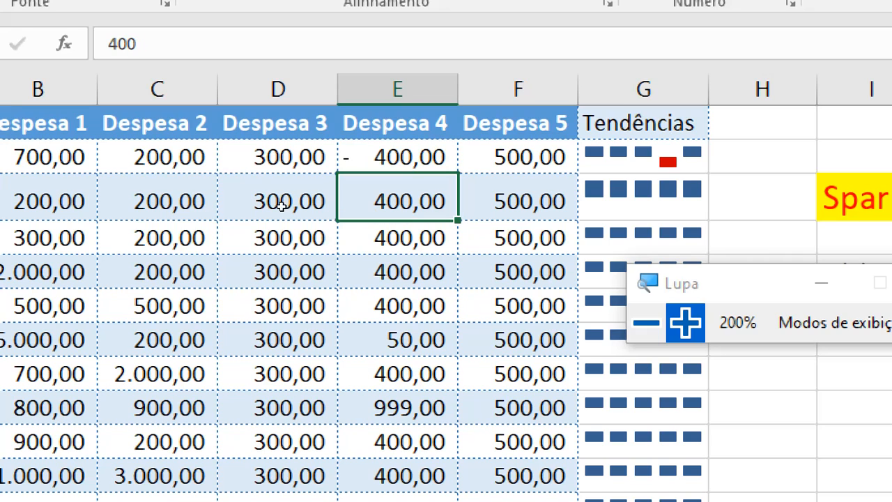
left_click(233, 168)
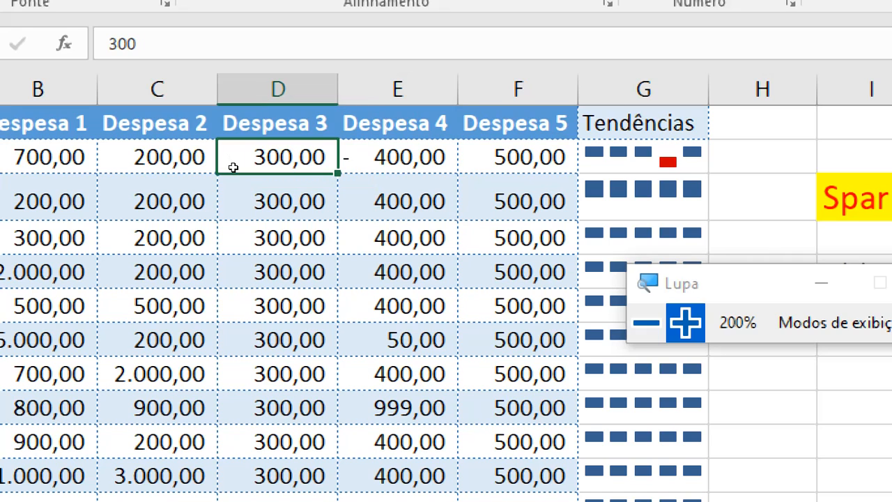
type("- 100")
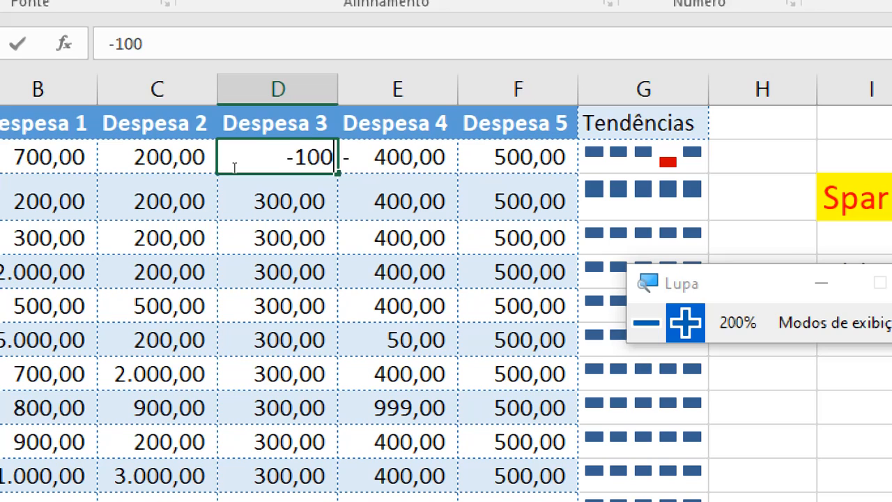
key("Return")
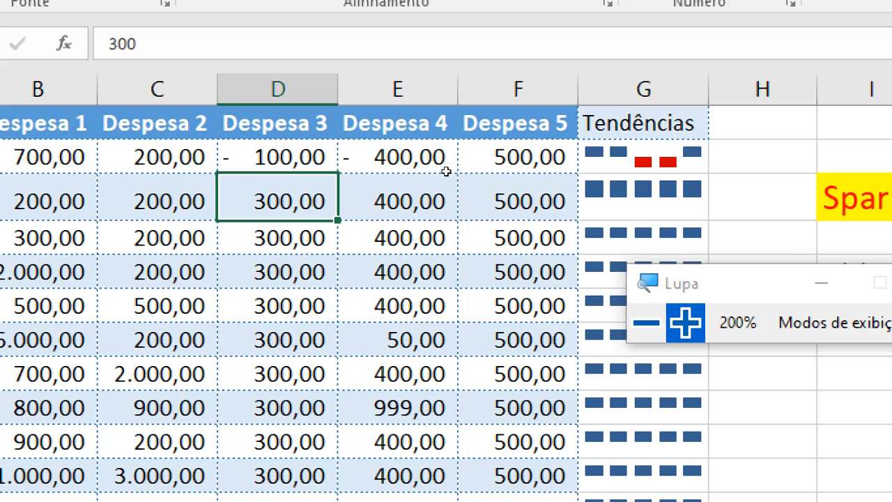
Set the Despesa 1 values to 1500 for Set and 4000 for Out.
left_click(647, 322)
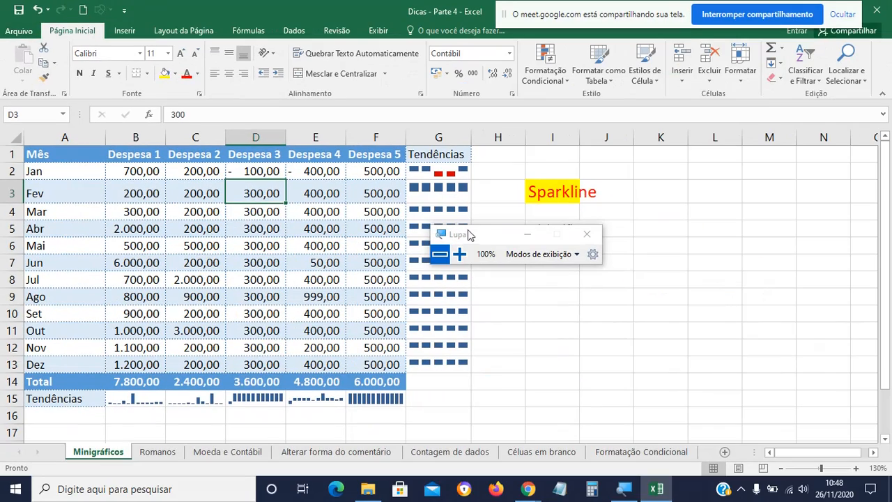
left_click_drag(471, 235, 652, 271)
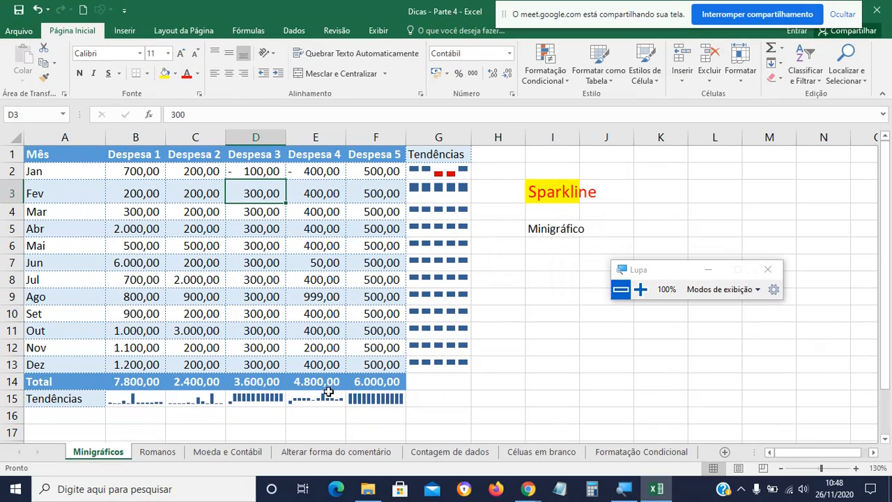
left_click(640, 289)
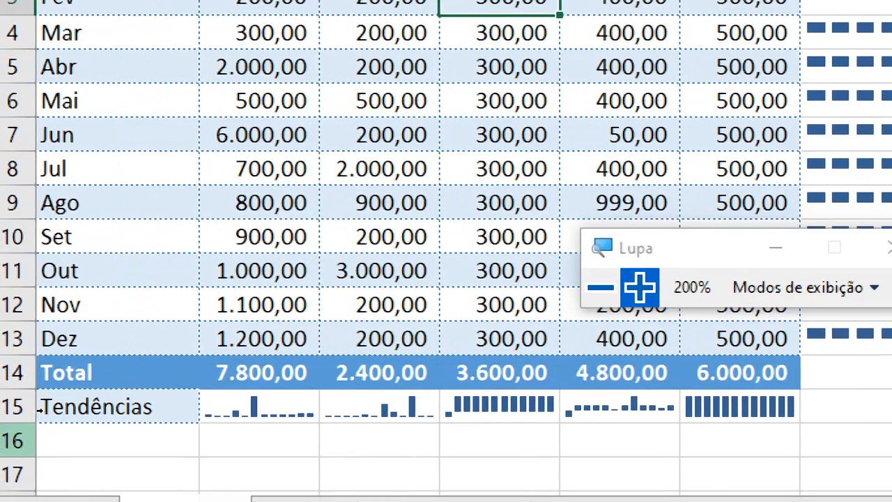
left_click(216, 407)
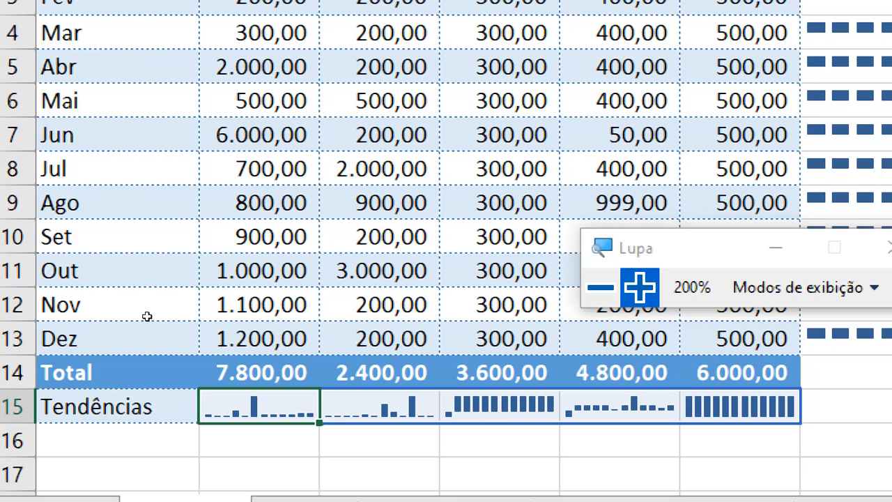
left_click(281, 237)
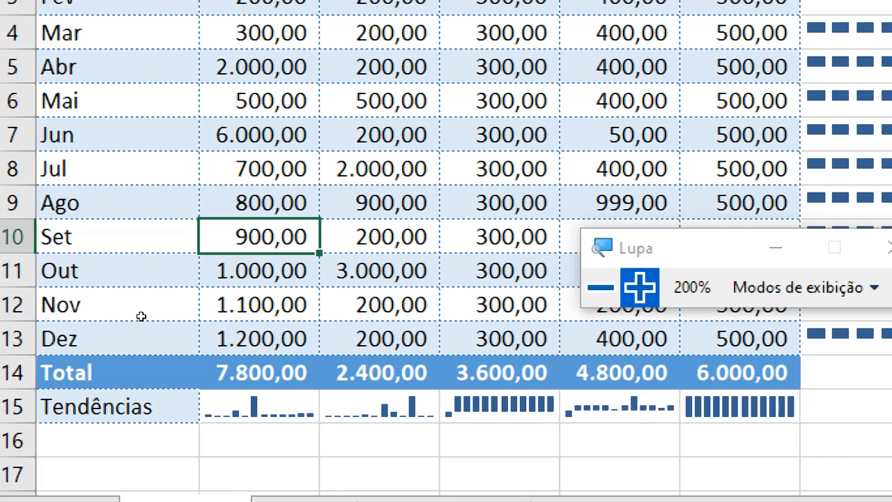
type("1500")
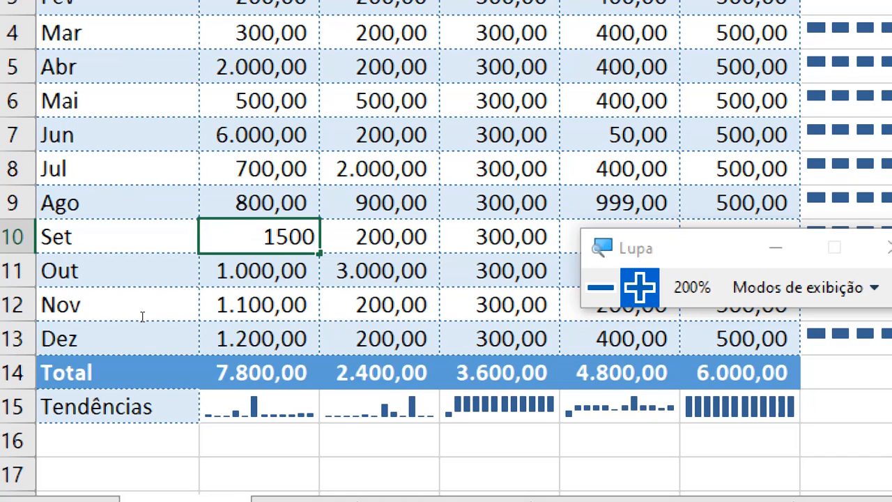
key("Return")
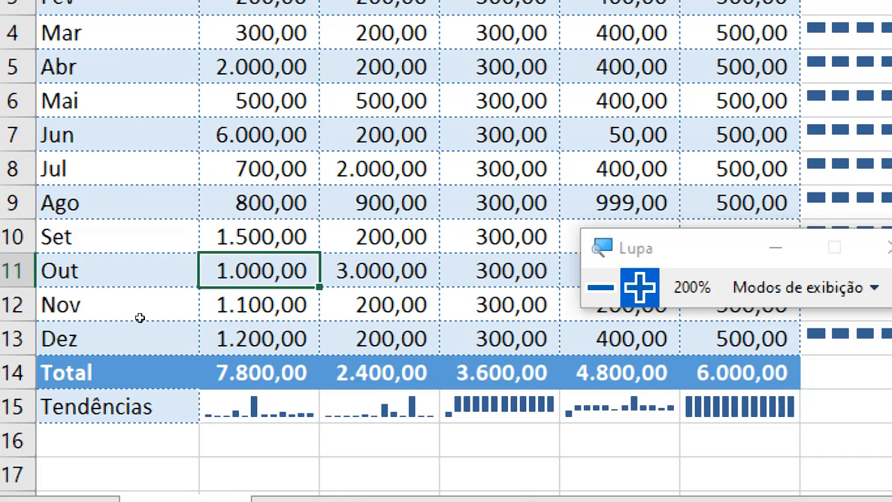
type("4000")
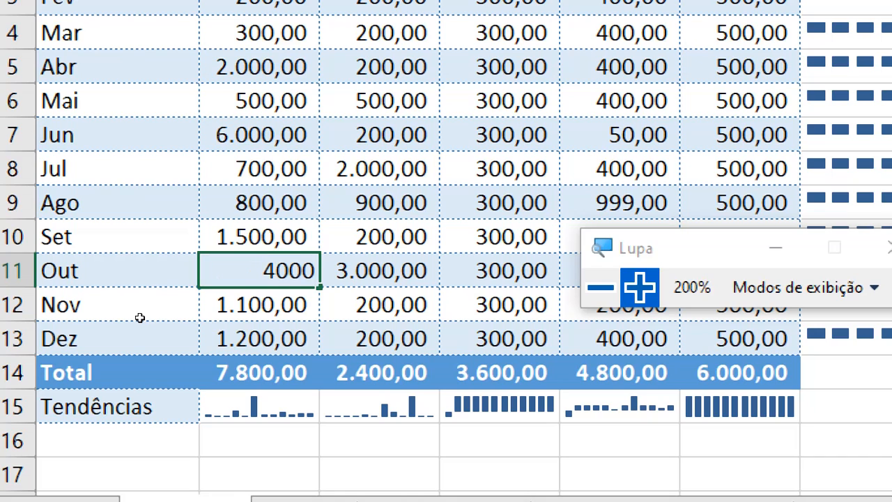
key("Return")
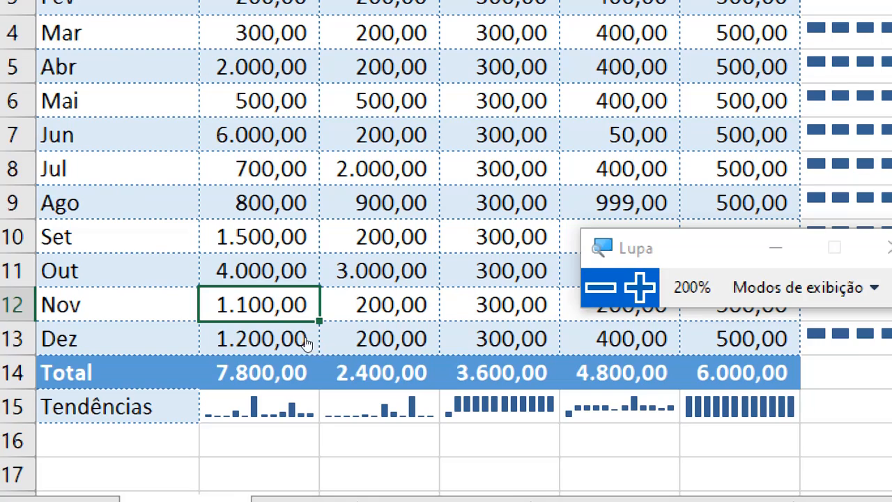
left_click(599, 287)
left_click(498, 381)
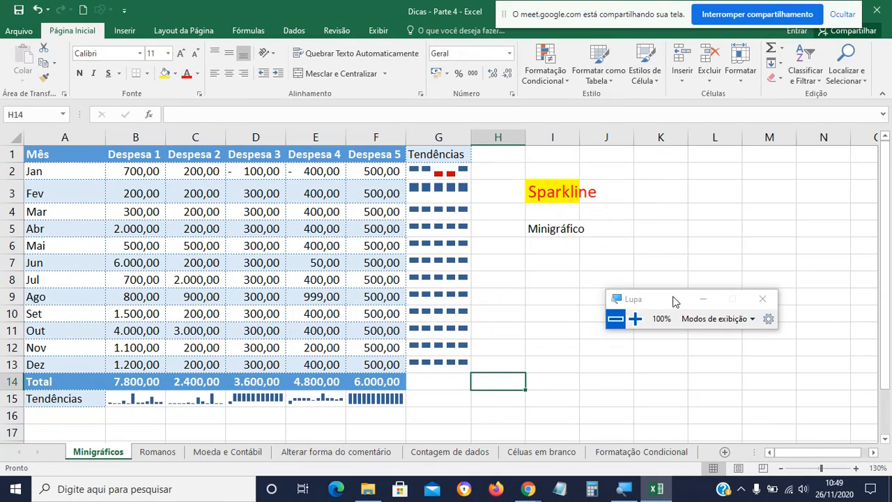
Open the Romanos sheet and select the Arabic numbers in B3:B17.
left_click_drag(673, 296, 697, 306)
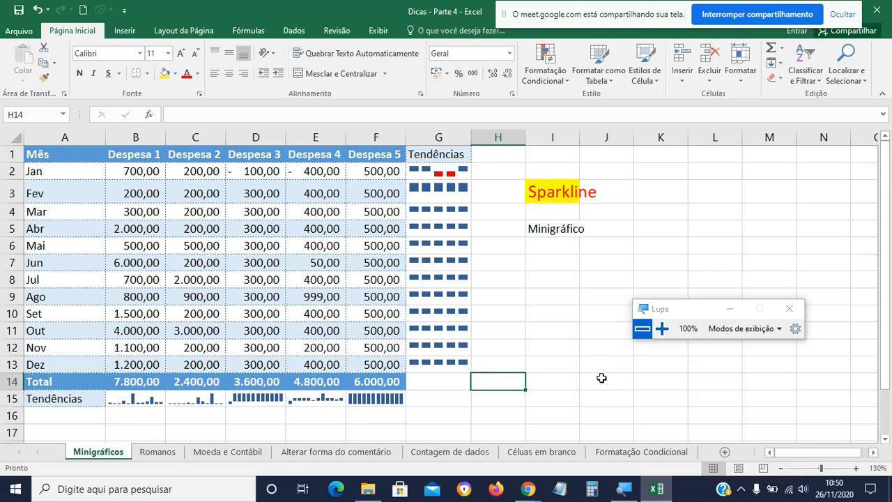
left_click(601, 378)
left_click(564, 378)
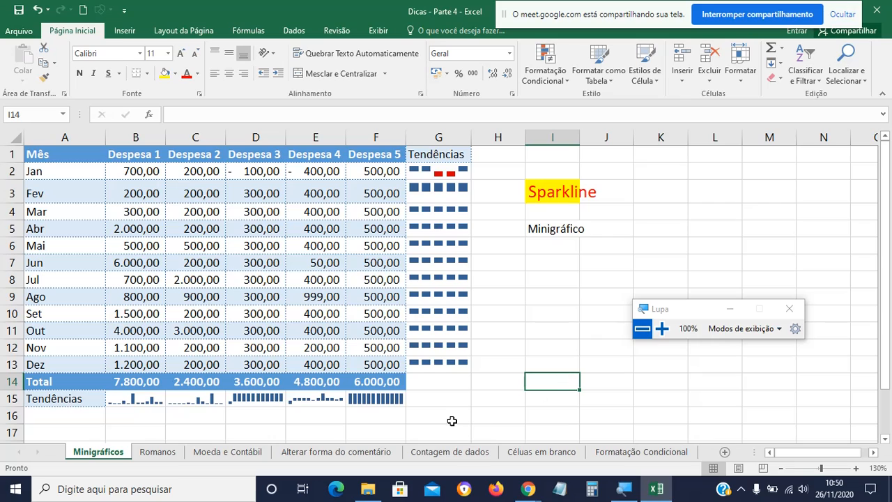
left_click(165, 455)
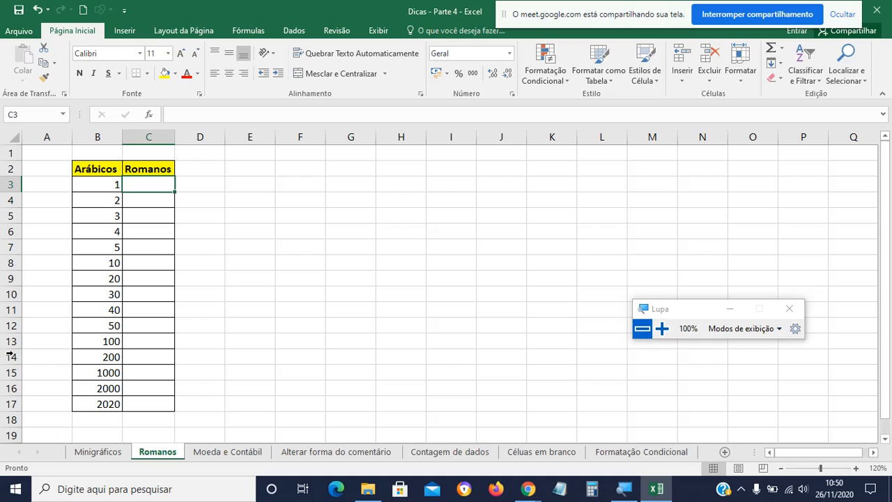
left_click_drag(112, 185, 101, 404)
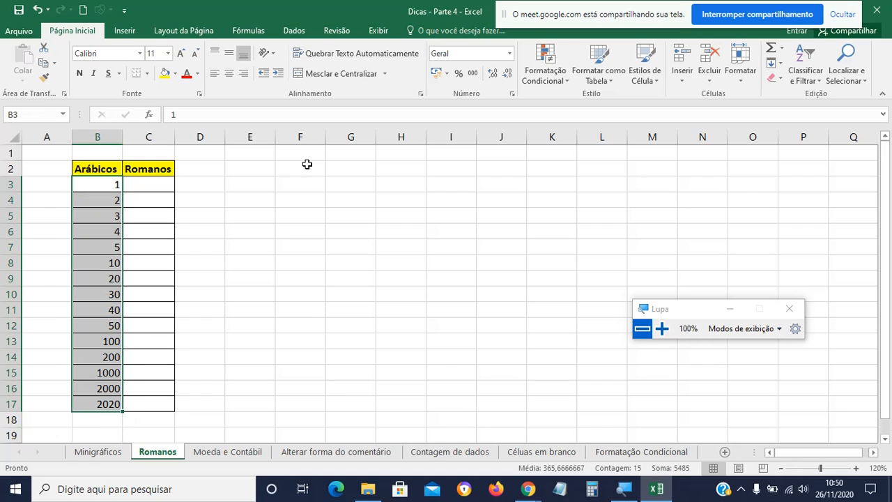
Enter 10 and 20 in F2 and F3 and extend the series down to 100 in F11.
left_click(307, 163)
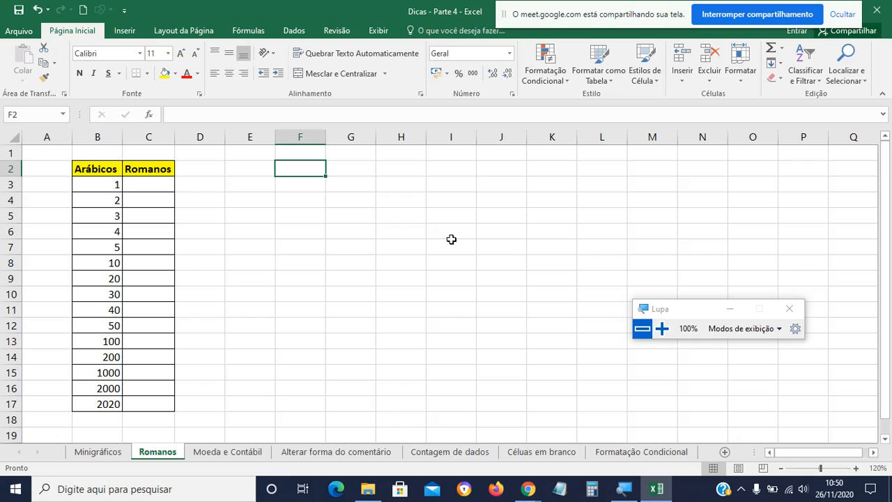
type("10")
key("Return")
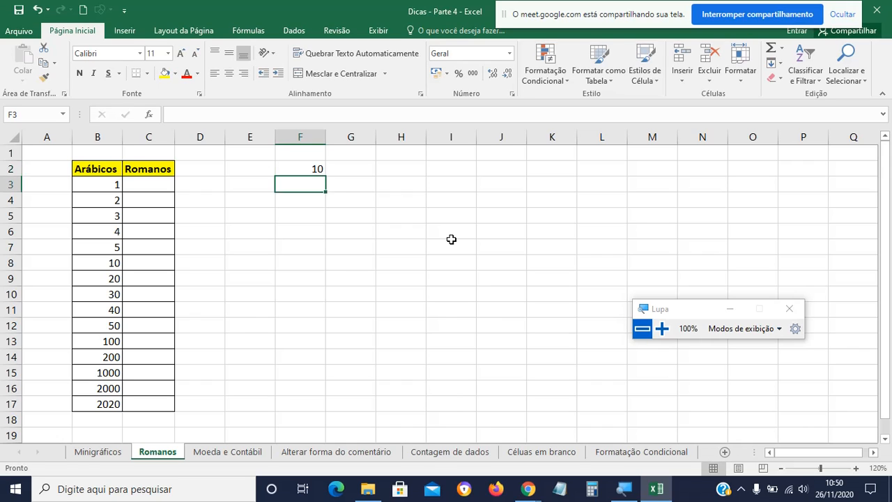
type("20")
key("Return")
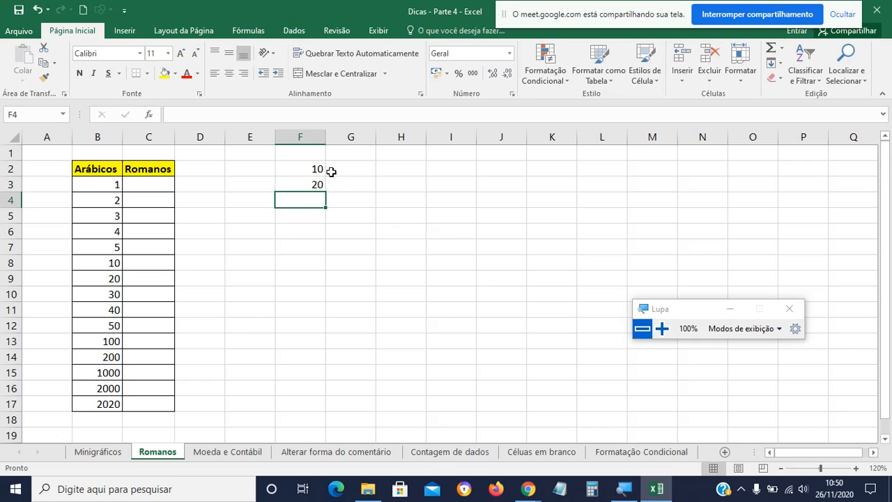
left_click_drag(319, 168, 331, 323)
left_click(451, 335)
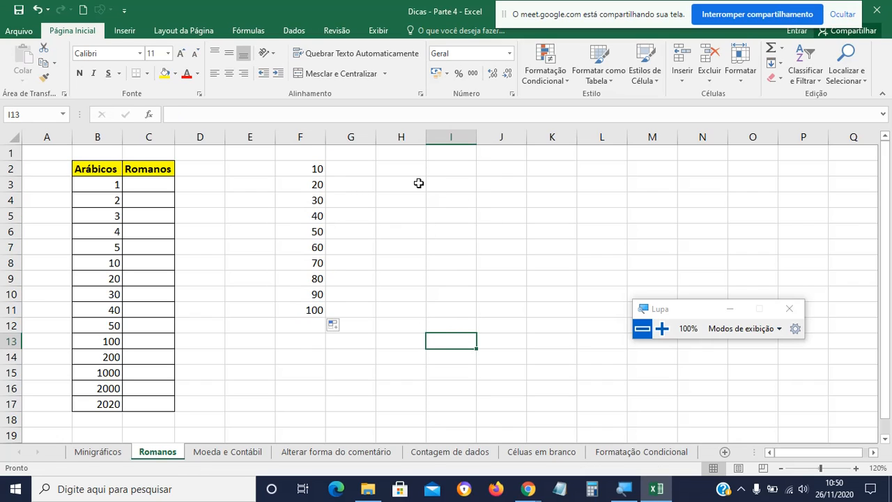
Clear the sample number series from F2:F11.
left_click(159, 179)
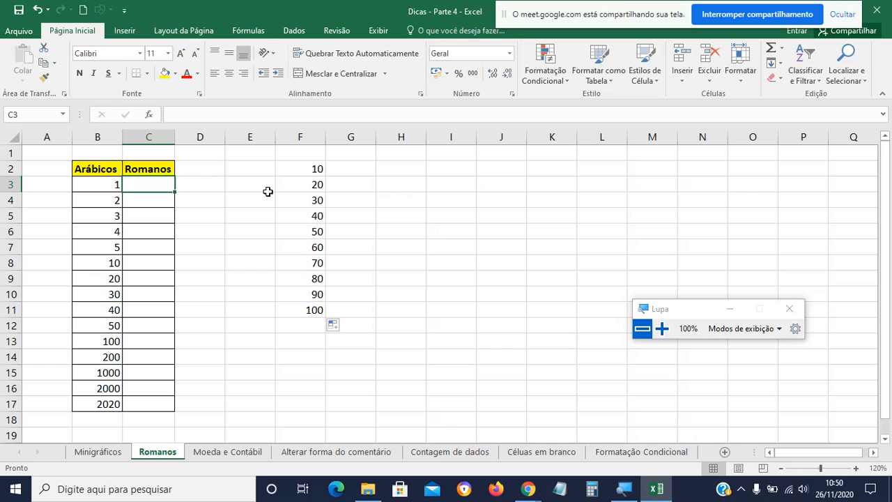
left_click(401, 199)
left_click(150, 186)
left_click_drag(293, 168, 316, 316)
key("Delete")
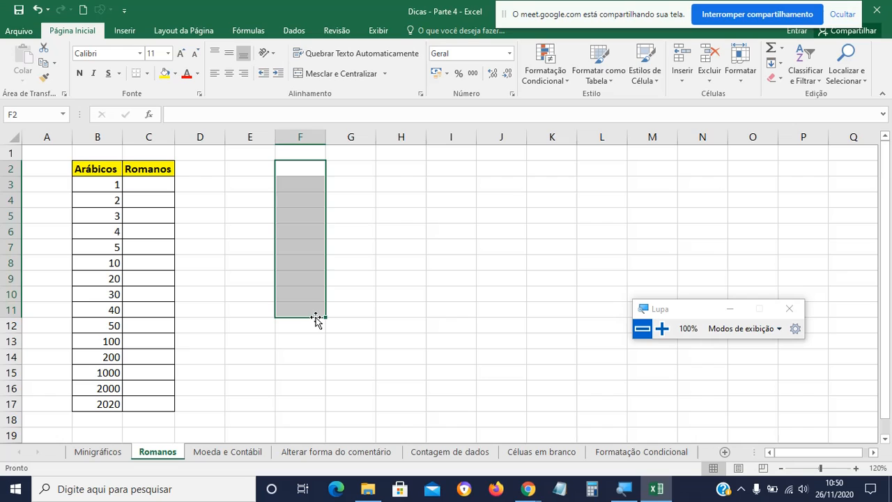
Enter the formula =ROMANO(B3) in C3, with the screen magnified to 200%.
left_click(382, 294)
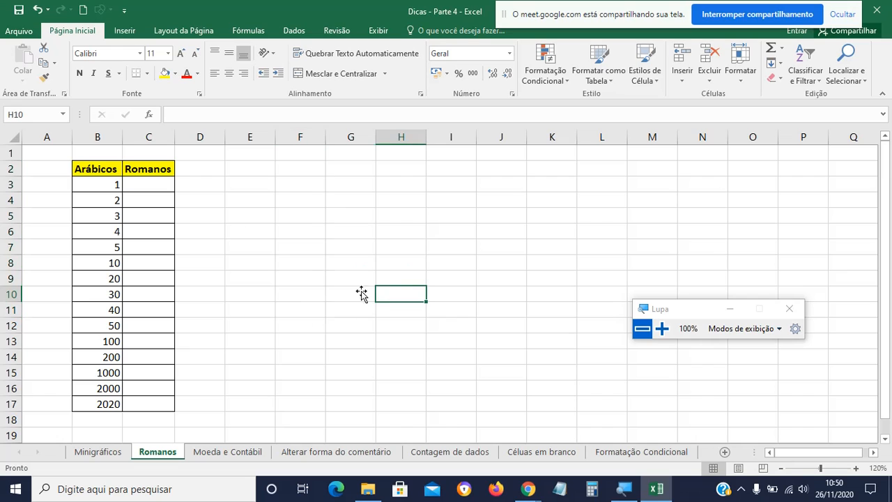
left_click(660, 329)
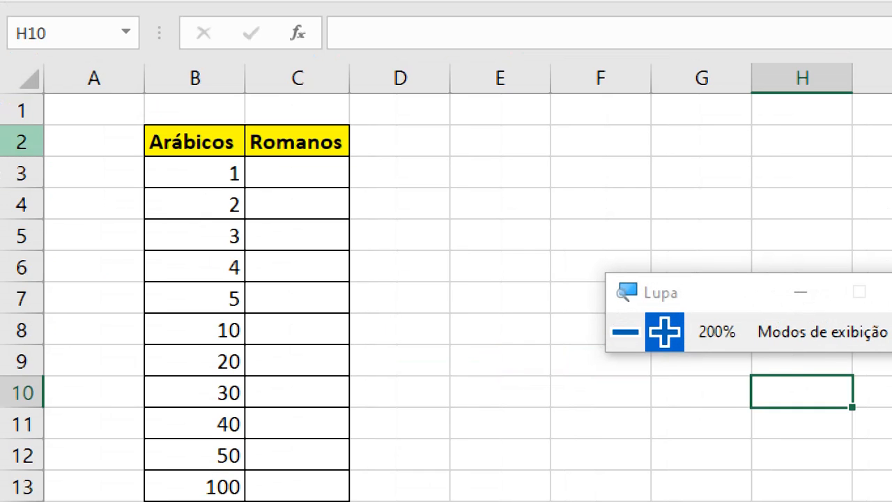
left_click(162, 178)
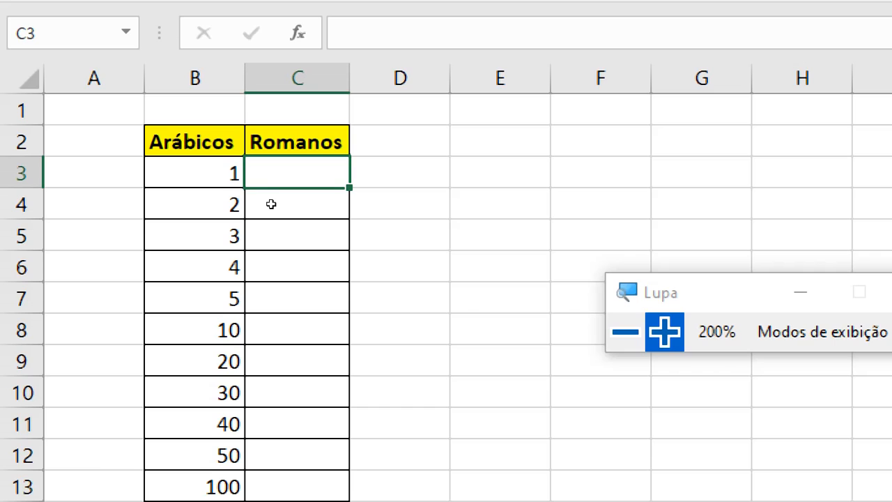
type("=roma")
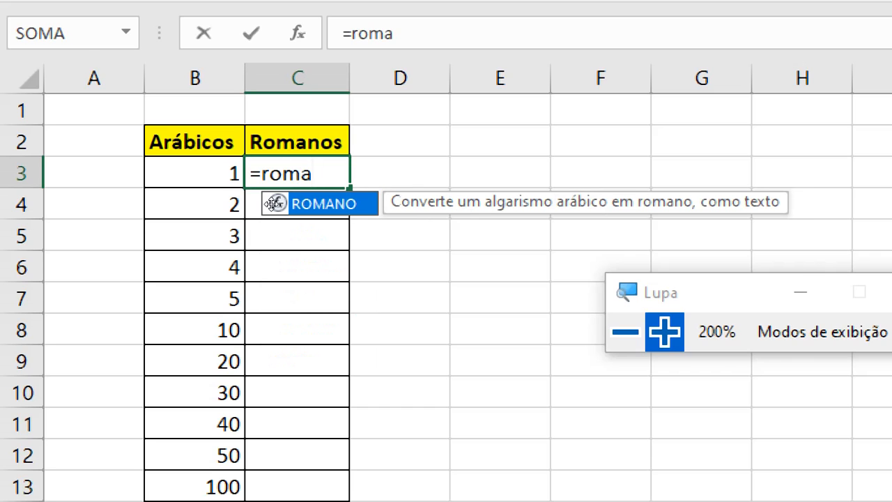
key("Tab")
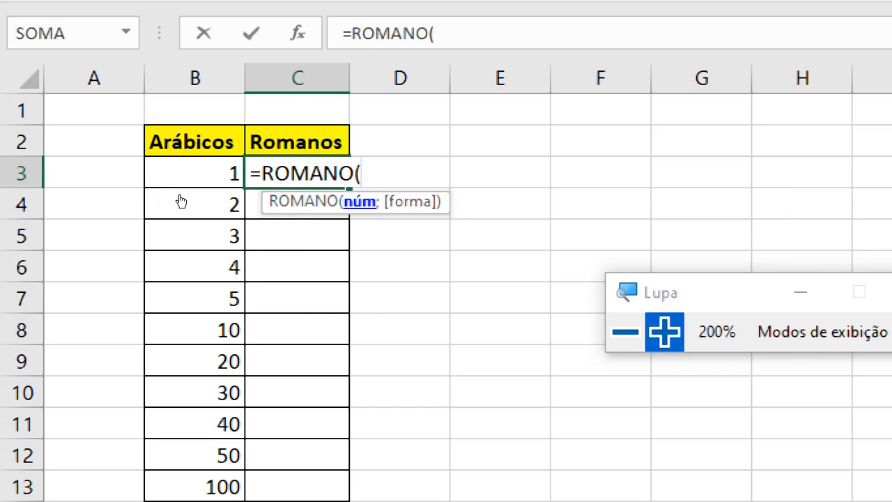
key("Left")
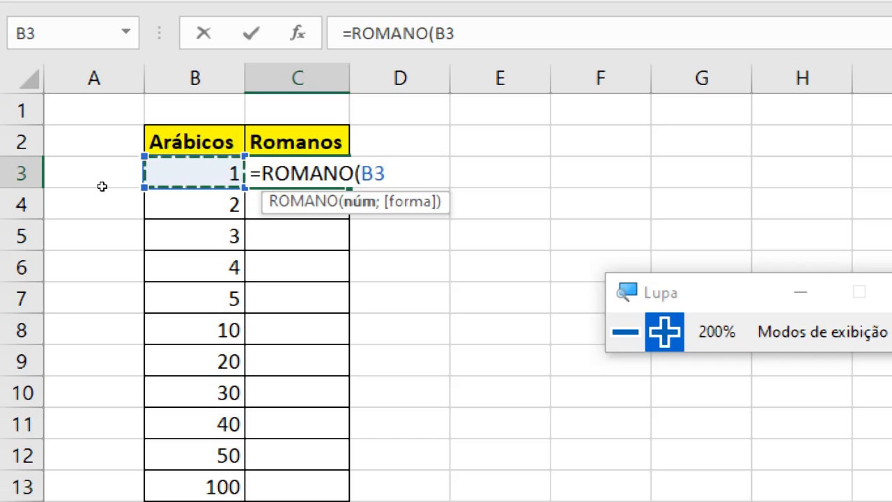
type(")")
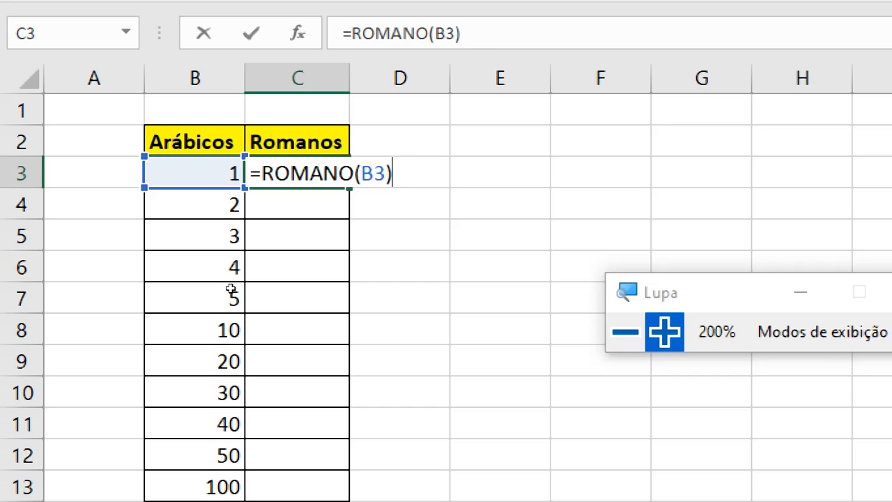
key("Return")
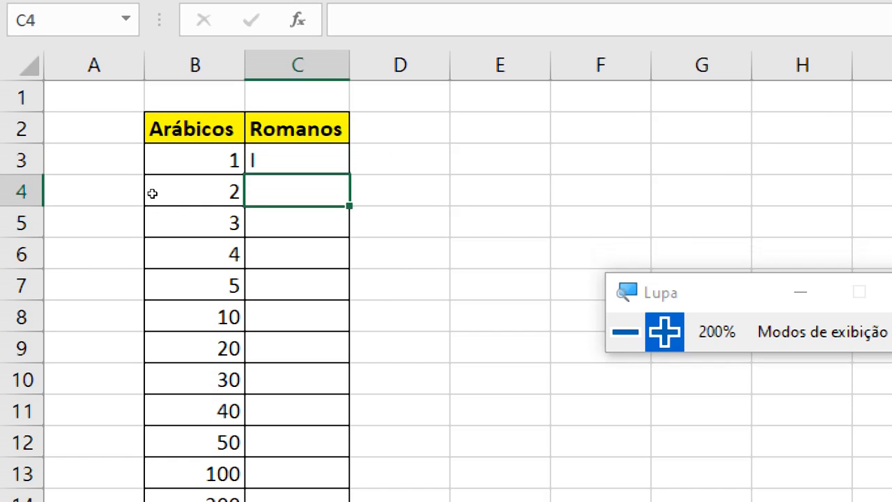
Fill the ROMANO formula from C3 down the Romanos column to C17.
key("Up")
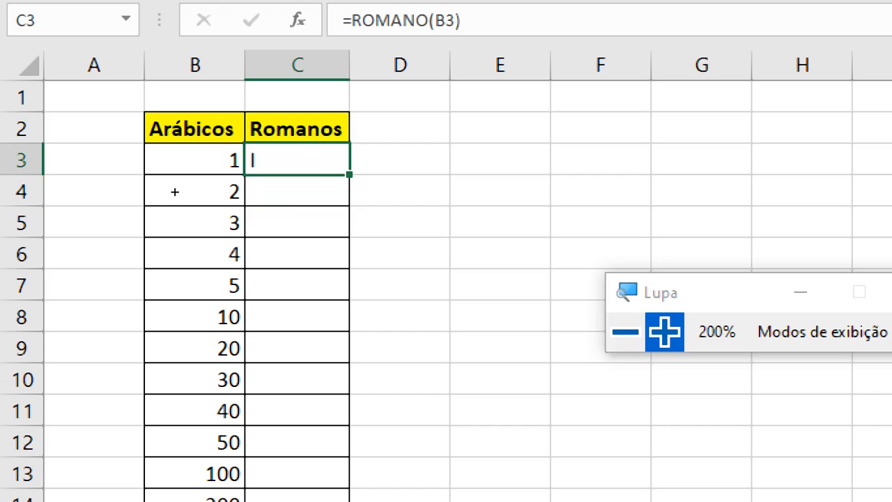
double_click(175, 192)
left_click(216, 205)
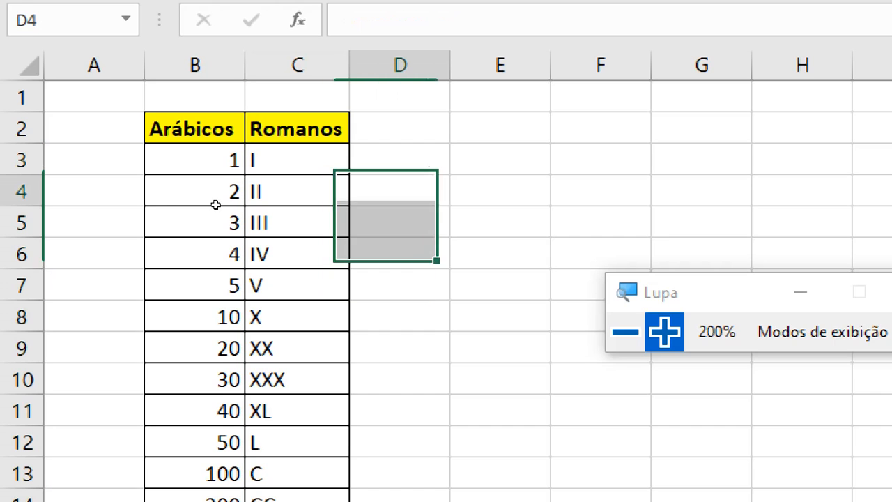
Review the ROMANO formulas and Roman numerals down to C17 against the Arabic numbers beside them.
key("Left")
key("Down")
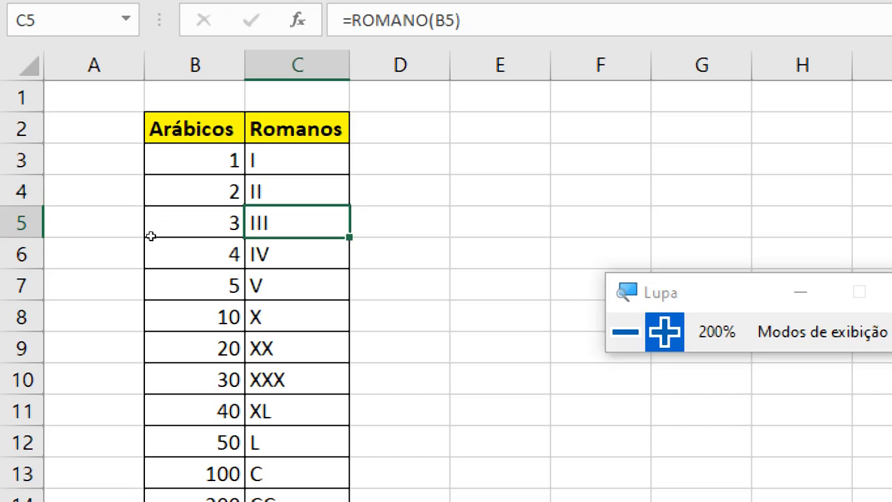
key("Down")
key("Down")
scroll(173, 286, "down", 2)
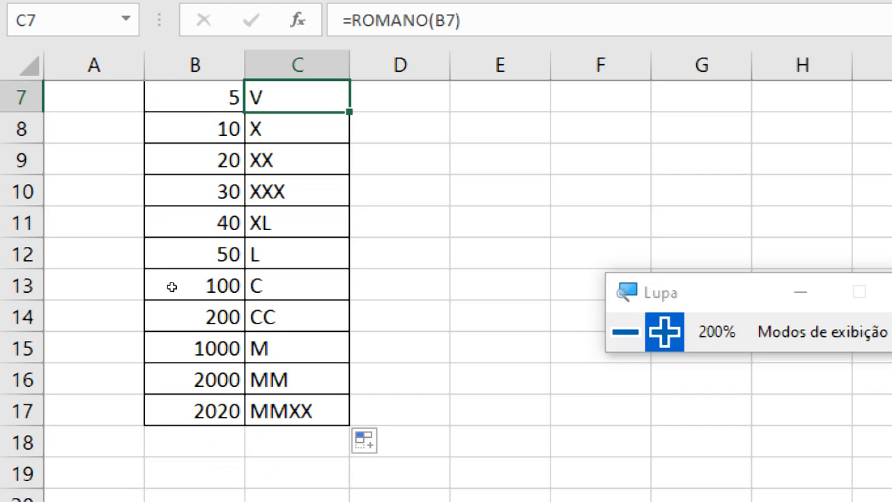
key("Down")
key("Down")
key("Down")
key("Down")
key("Down")
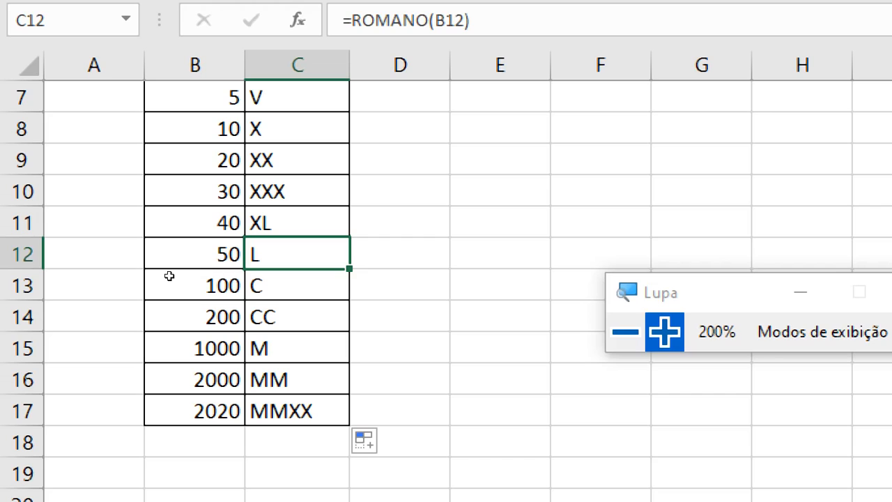
key("Down")
key("Down")
key("Down")
key("Down")
key("Down")
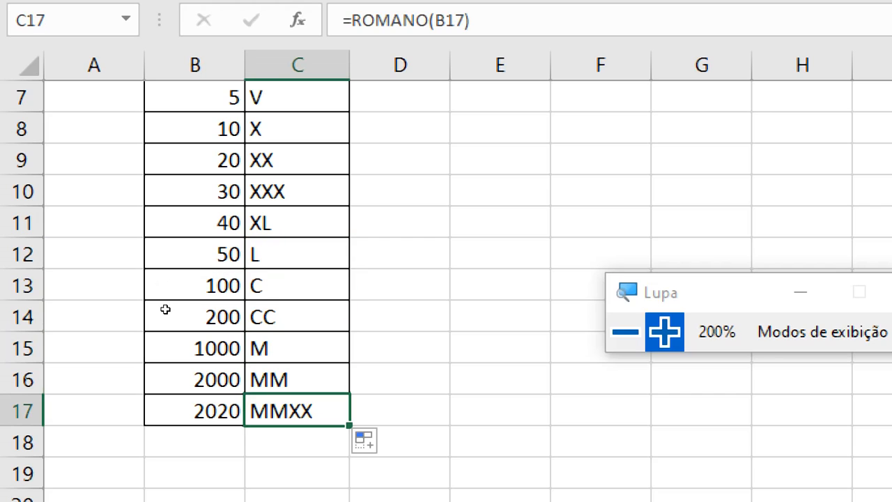
key("Right")
key("Right")
key("Up")
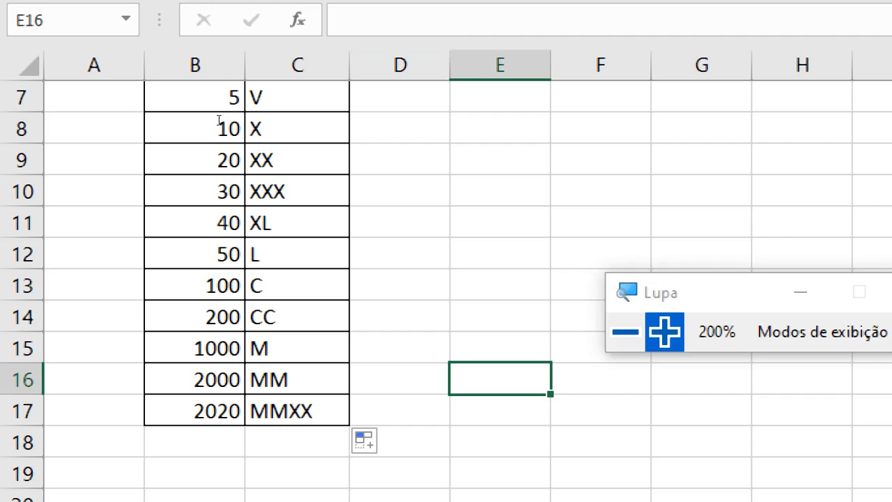
Enter the test formula =B3+B3 in E3 to add Arabic numbers.
scroll(204, 207, "up", 2)
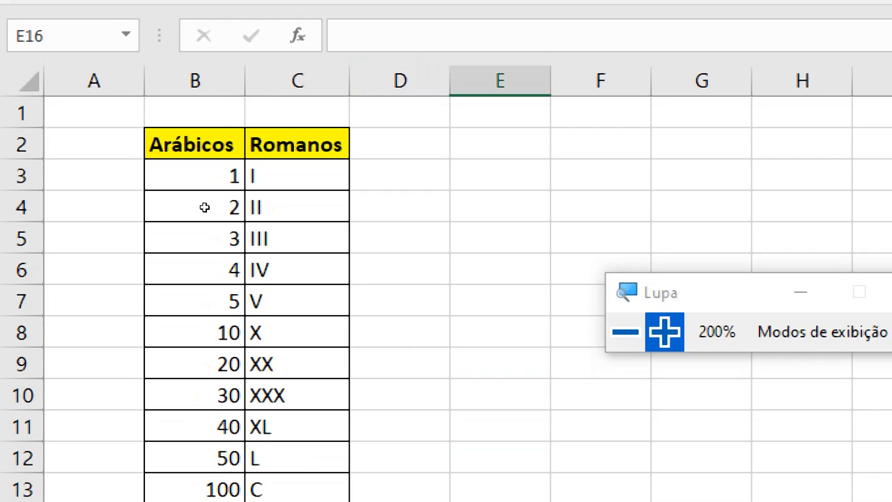
left_click(481, 174)
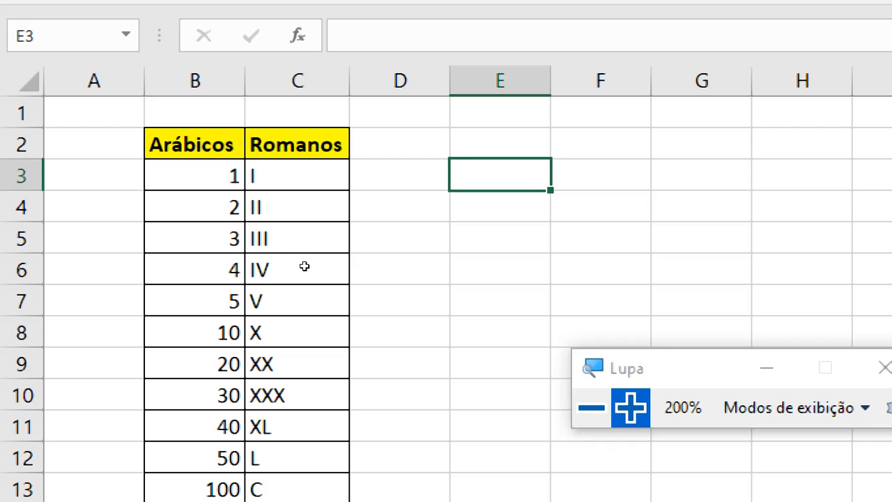
type("=")
left_click(134, 194)
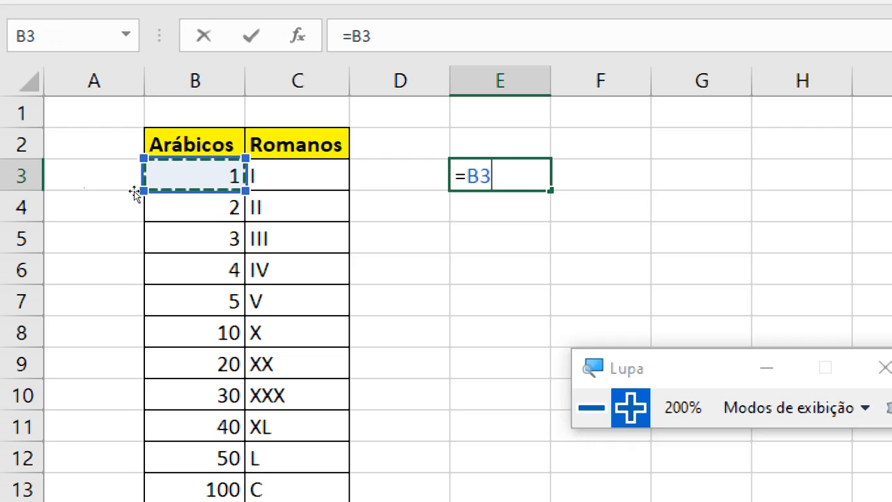
type("+")
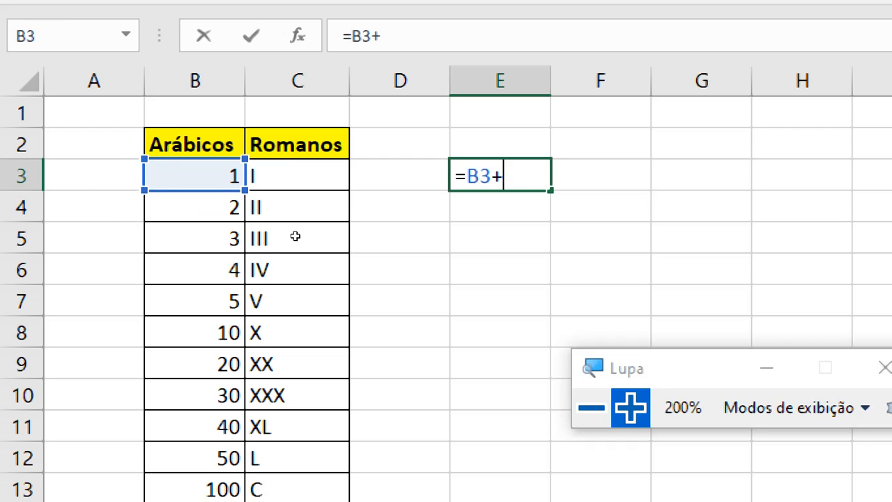
left_click(93, 185)
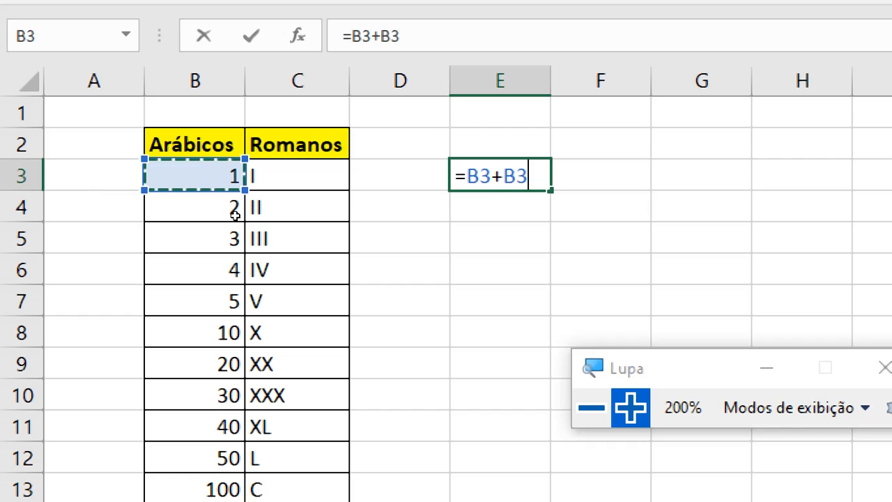
key("Return")
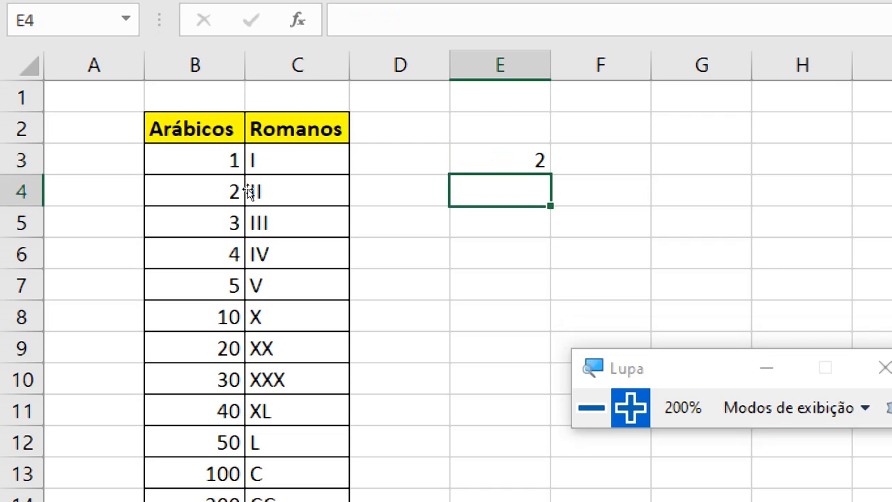
Replace the formula in E3 with =C3+C4 to try adding two Roman numerals.
key("Up")
key("F2")
type("=")
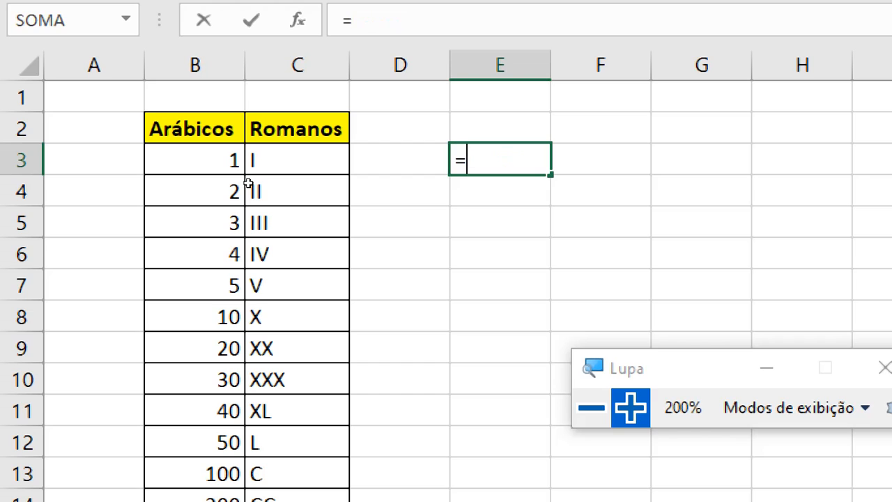
key("Left")
key("Left")
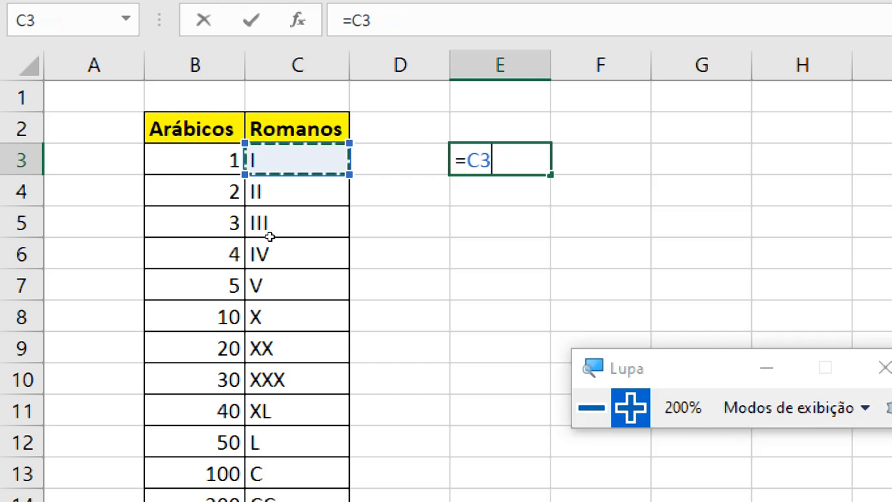
type("+")
key("Left")
key("Left")
key("Down")
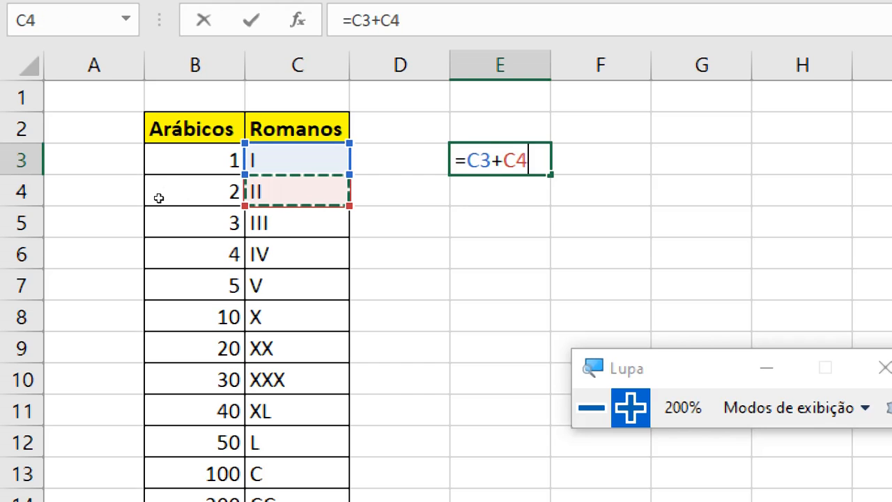
key("Return")
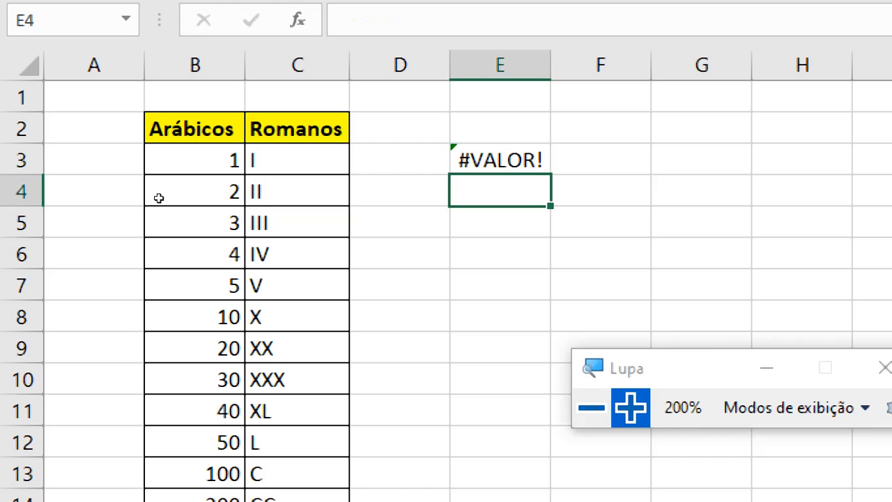
Inspect the Roman numeral addition in E3, discard the edit and clear the cell.
key("Up")
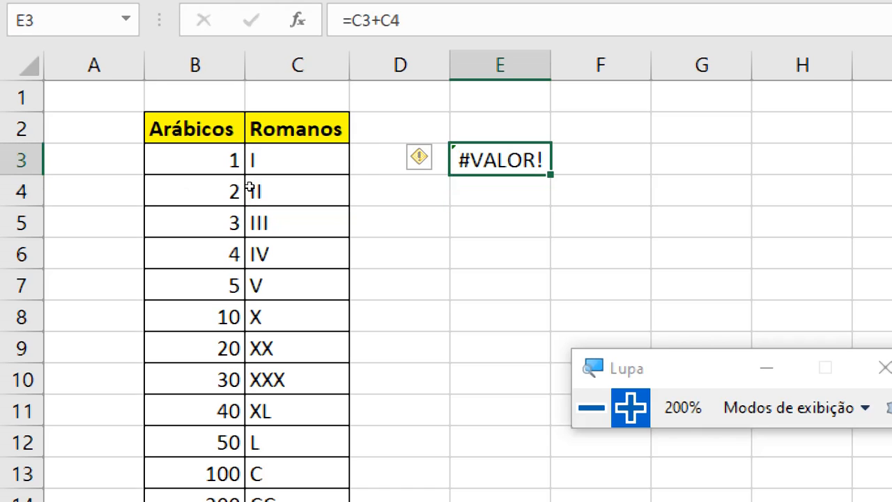
key("F2")
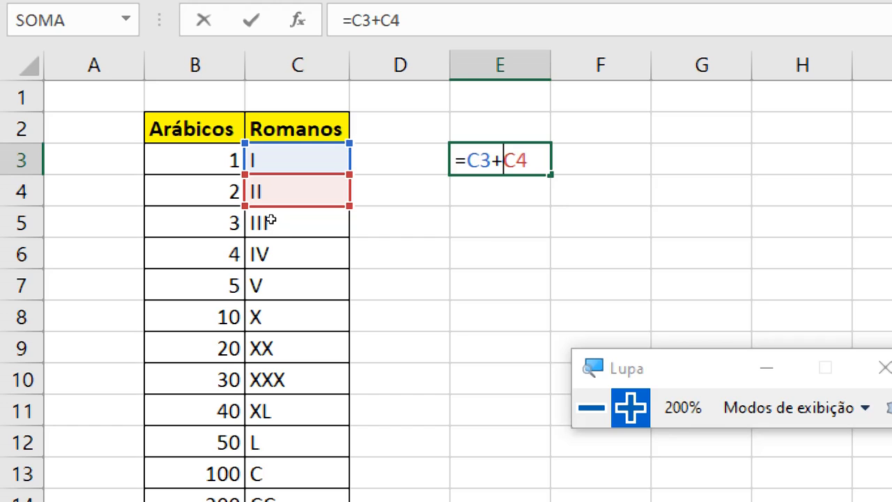
key("Down")
key("Down")
key("Escape")
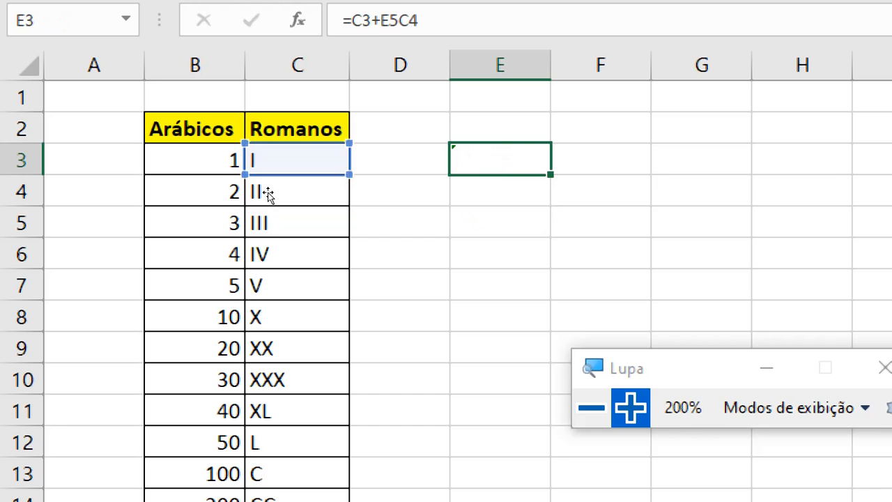
key("Delete")
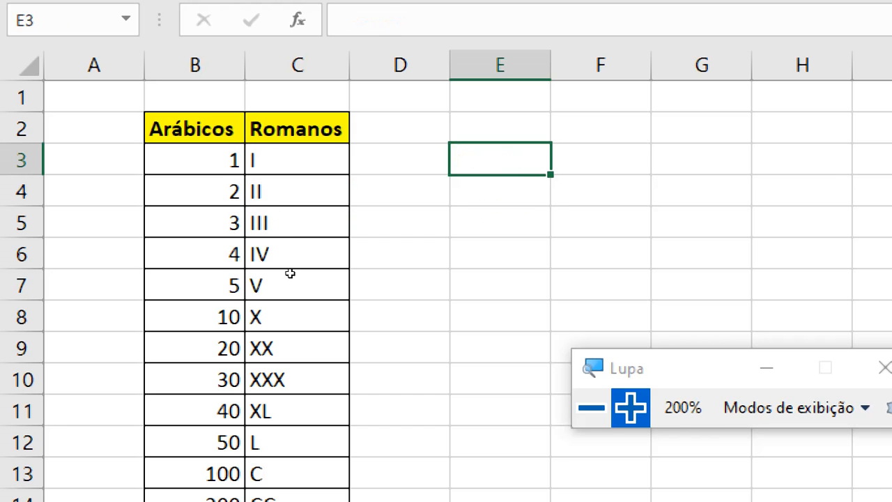
Return the Magnifier to 100% and close it, and stop sharing the screen with Google Meet.
key("super+minus")
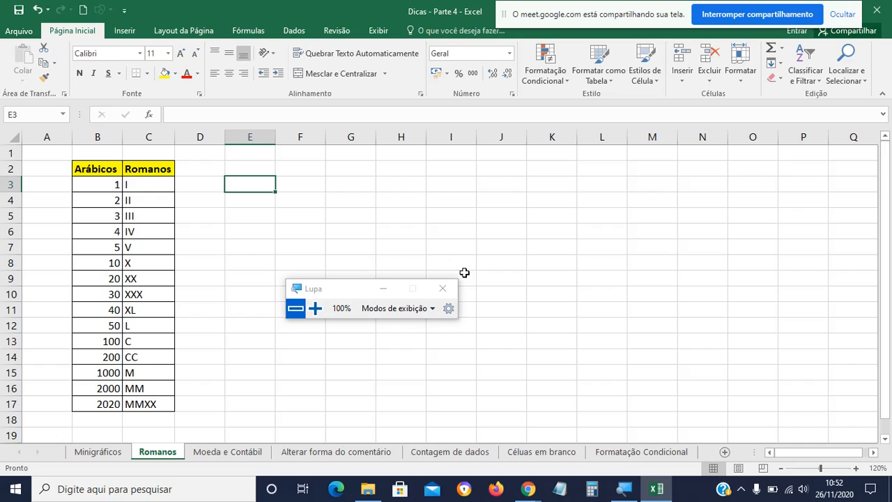
left_click(443, 288)
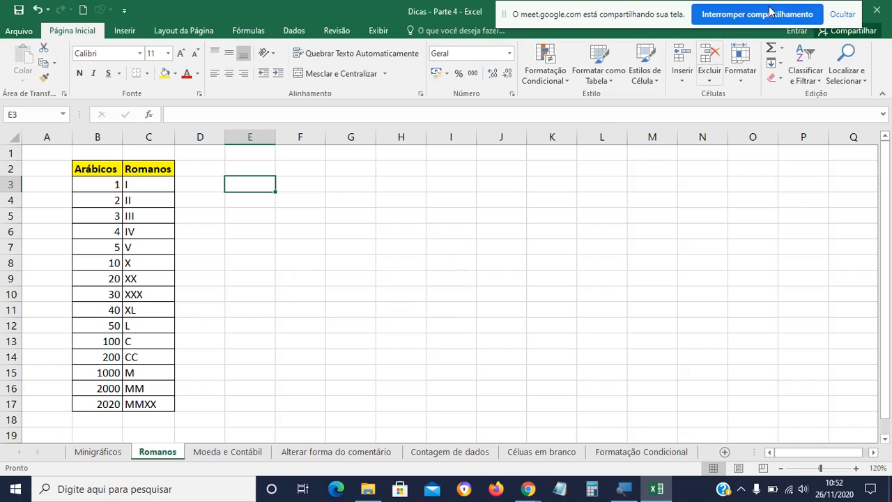
left_click(758, 15)
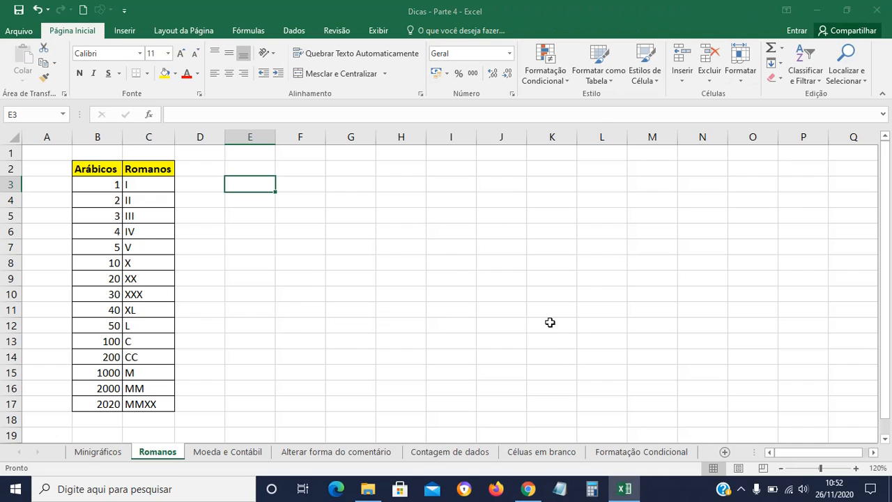
Switch to the Google Meet call in Chrome and start presenting the entire screen.
left_click(528, 488)
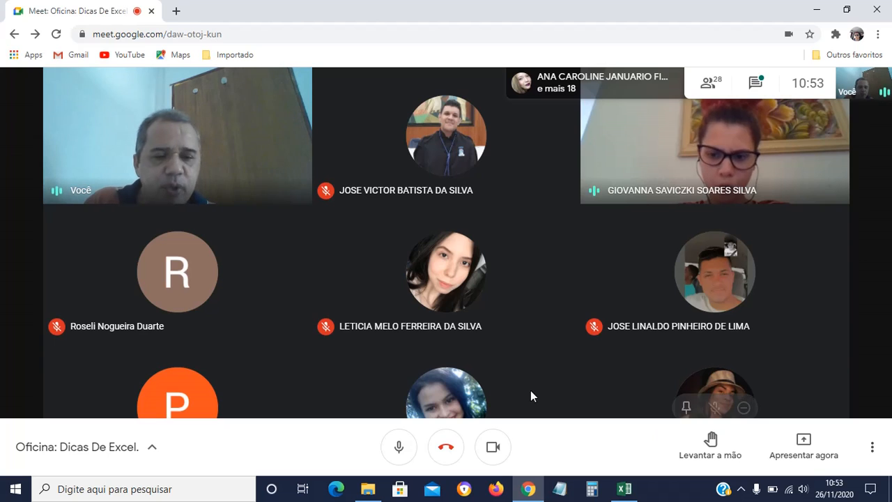
left_click(798, 444)
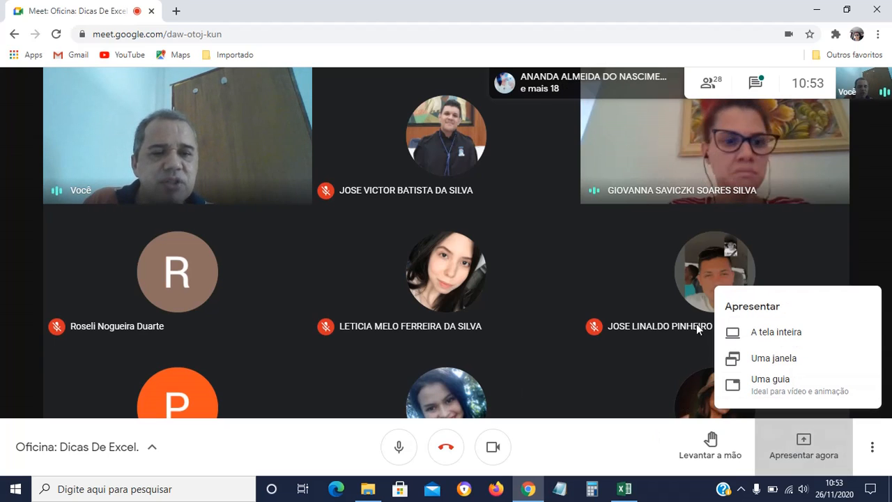
left_click(786, 335)
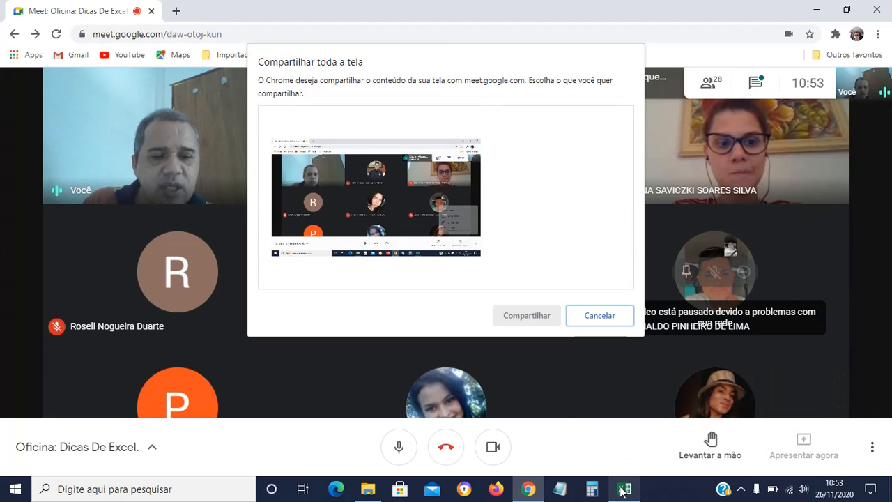
left_click(622, 488)
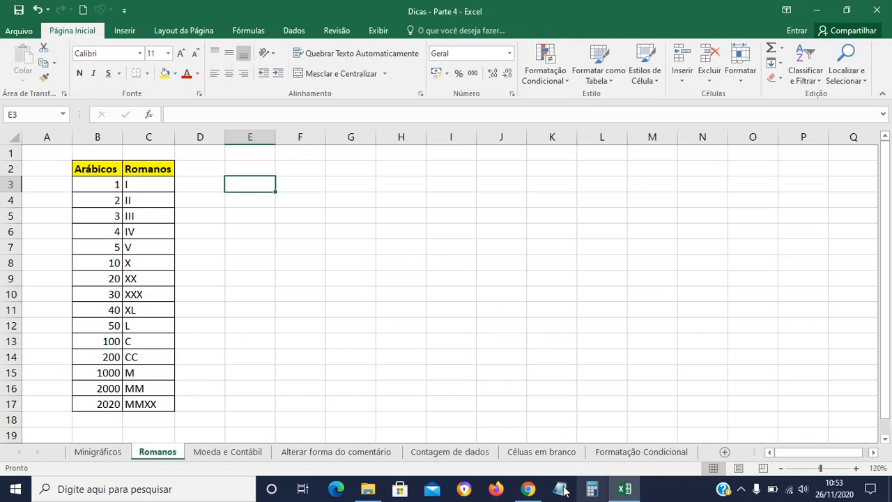
left_click(528, 487)
left_click(418, 230)
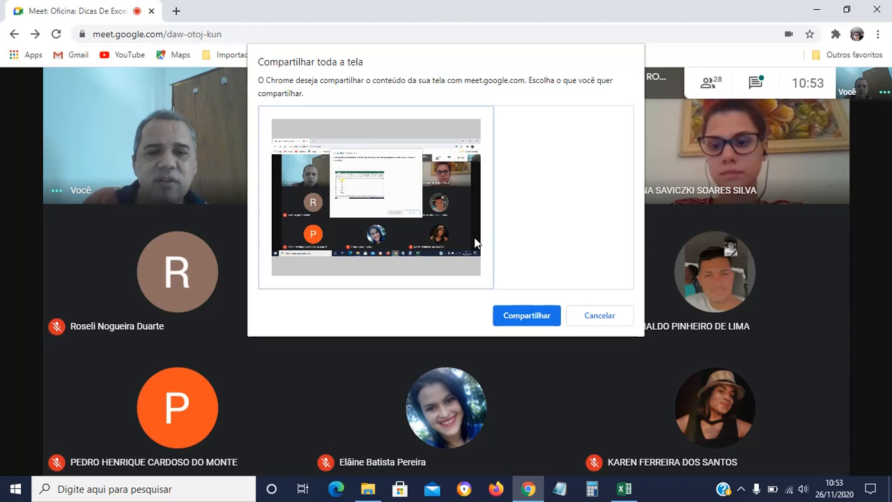
left_click(507, 312)
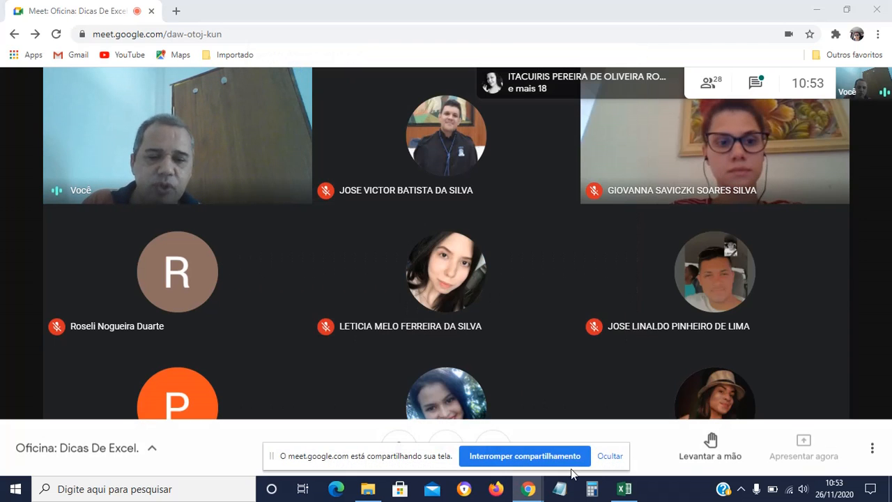
Return to the Dicas - Parte 4 workbook in Excel and move the screen-sharing notice off the sheet tabs.
mouse_move(530, 493)
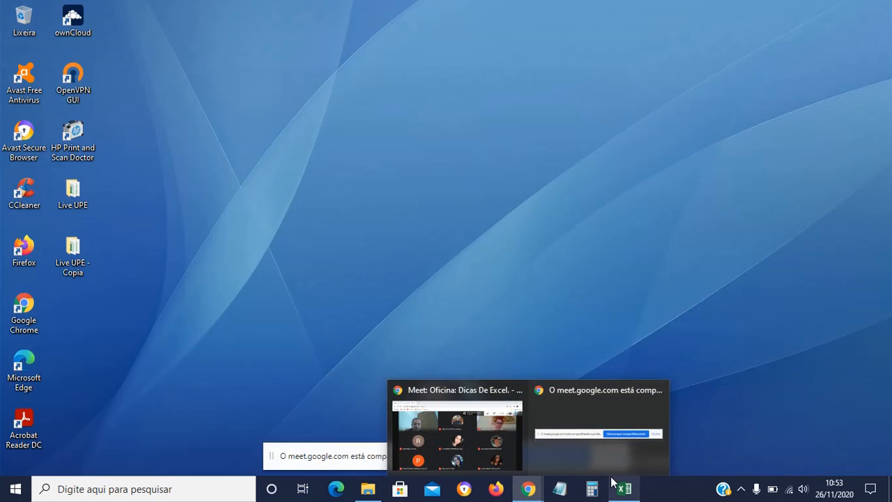
left_click(621, 486)
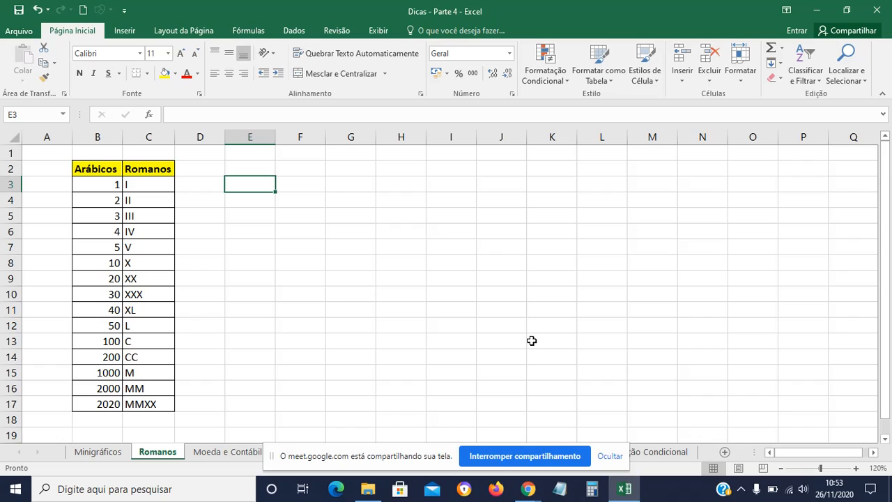
left_click_drag(421, 460, 510, 29)
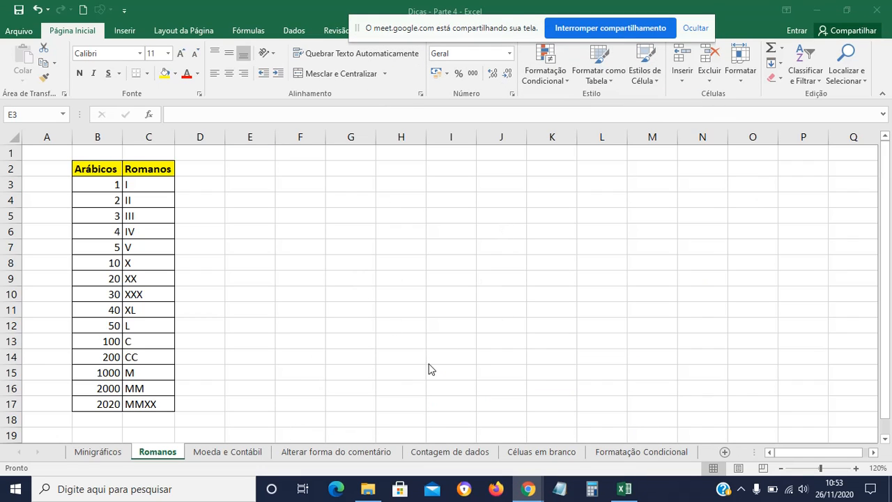
left_click(624, 488)
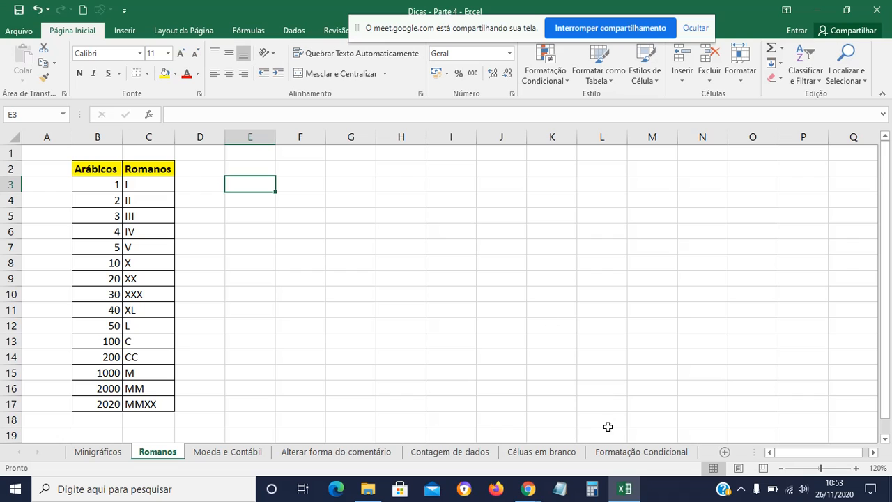
Open the Formatação Condicional sheet and set its zoom to 140%.
left_click(611, 450)
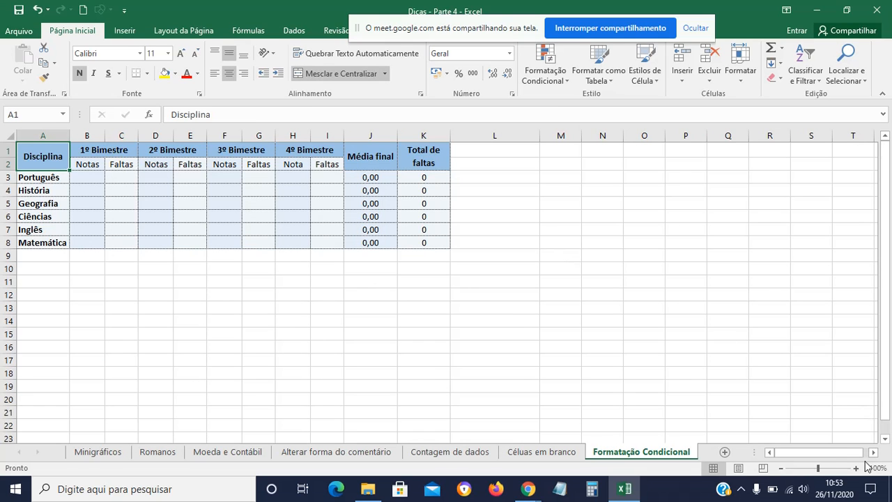
left_click(855, 468)
left_click(855, 467)
left_click(856, 467)
left_click(856, 467)
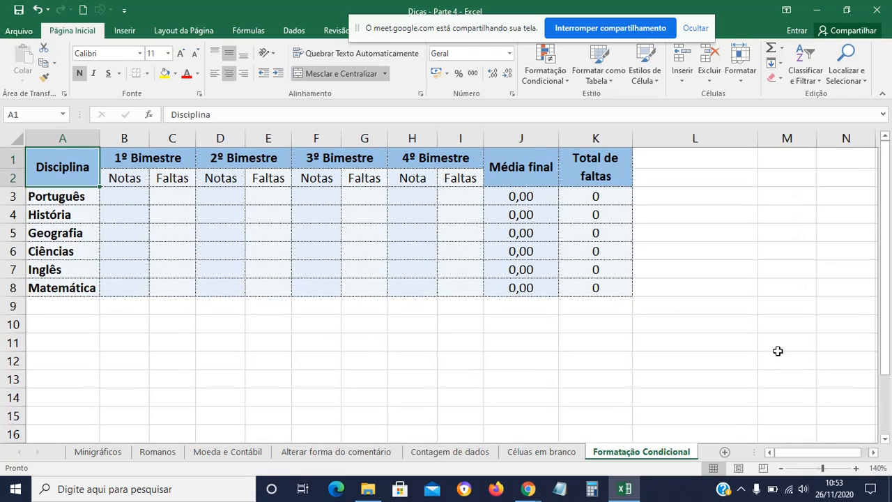
Enter the formula =ALEATÓRIOENTRE(0;10) in B3 to generate a random grade for Português.
left_click(145, 197)
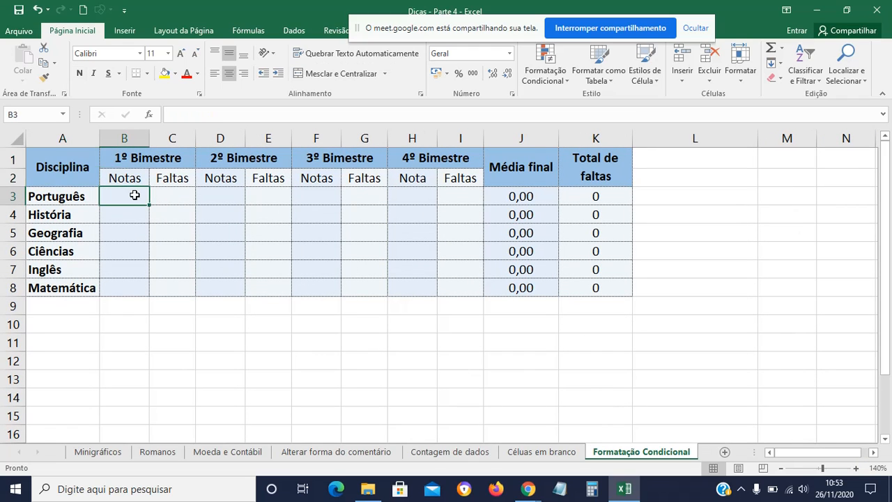
left_click_drag(135, 196, 435, 293)
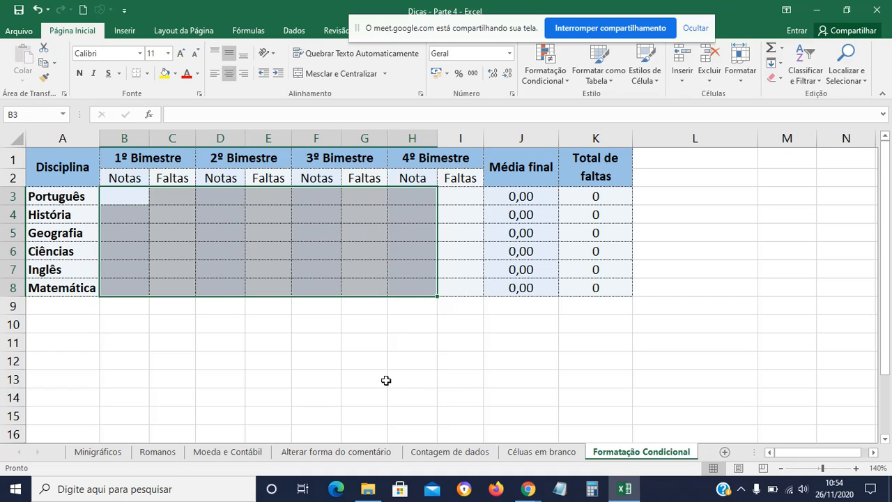
type("=ale")
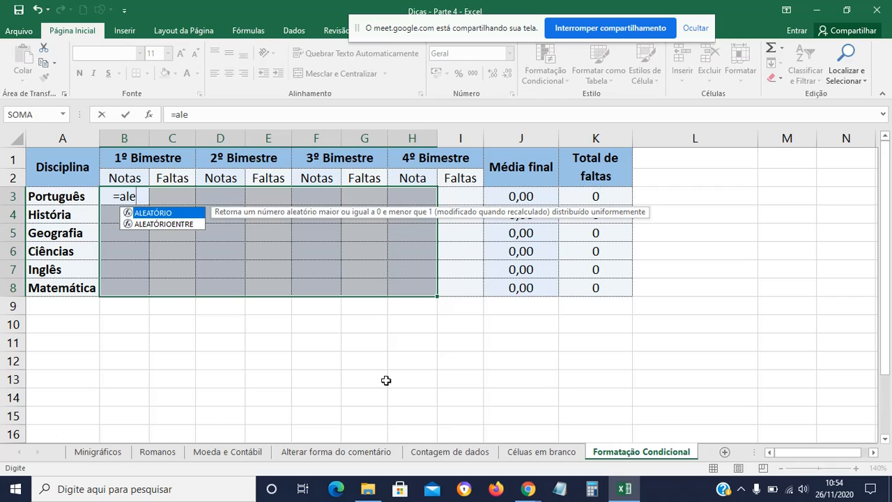
double_click(188, 225)
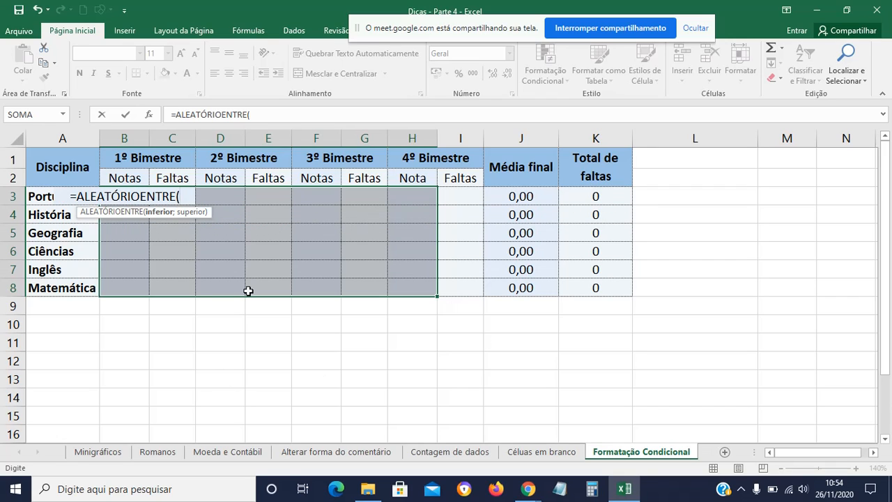
type("0.")
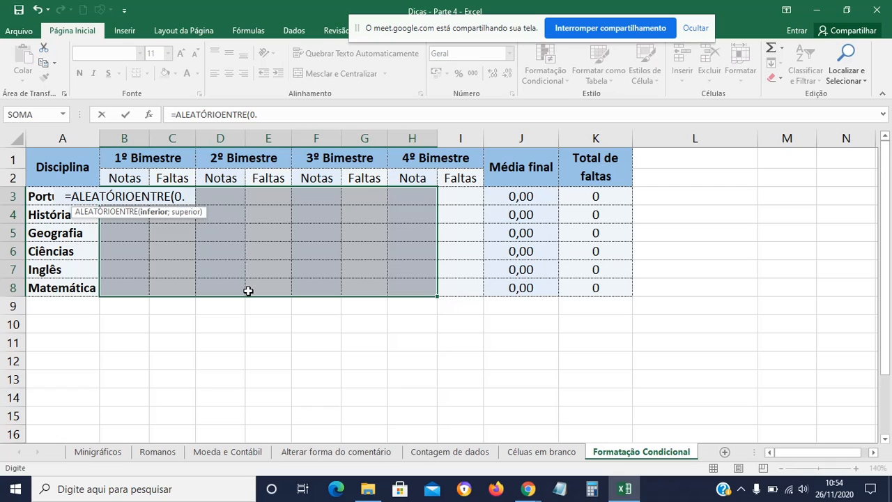
key("BackSpace")
type(";10")
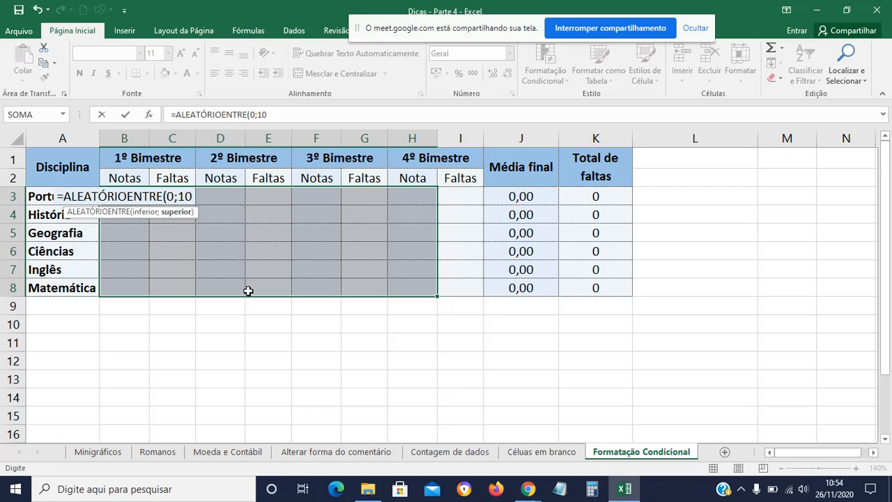
type(")")
key("Return")
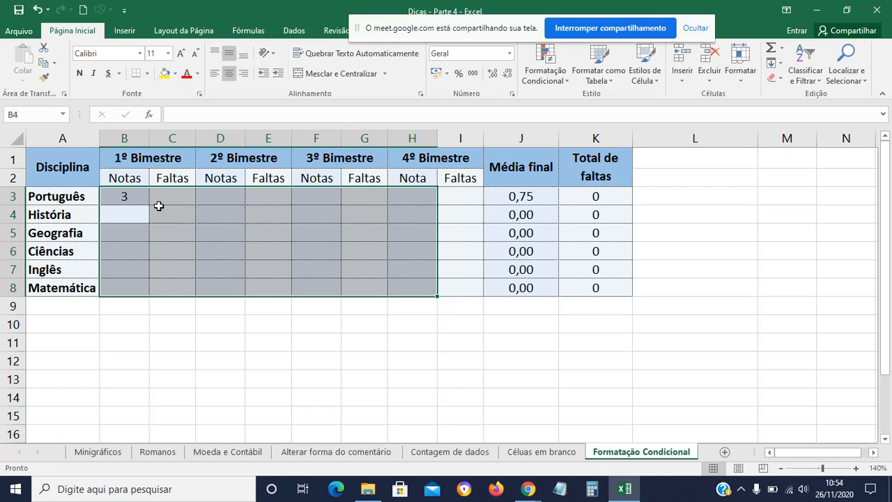
Fill the random-number formula from B3 across to column I and down to row 8.
left_click(135, 195)
left_click_drag(149, 205, 475, 336)
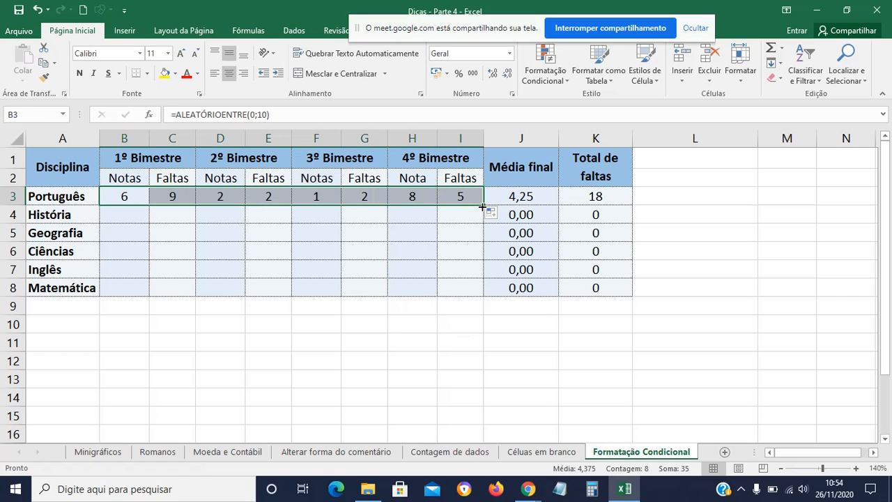
left_click_drag(484, 206, 472, 297)
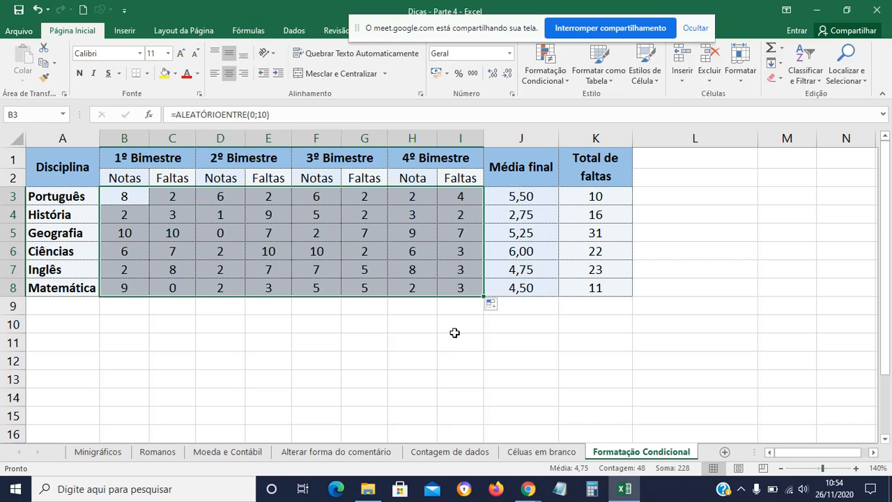
Format B3:I8 with two decimal places, and reduce the range to one decimal place.
left_click(428, 338)
left_click_drag(129, 198, 456, 283)
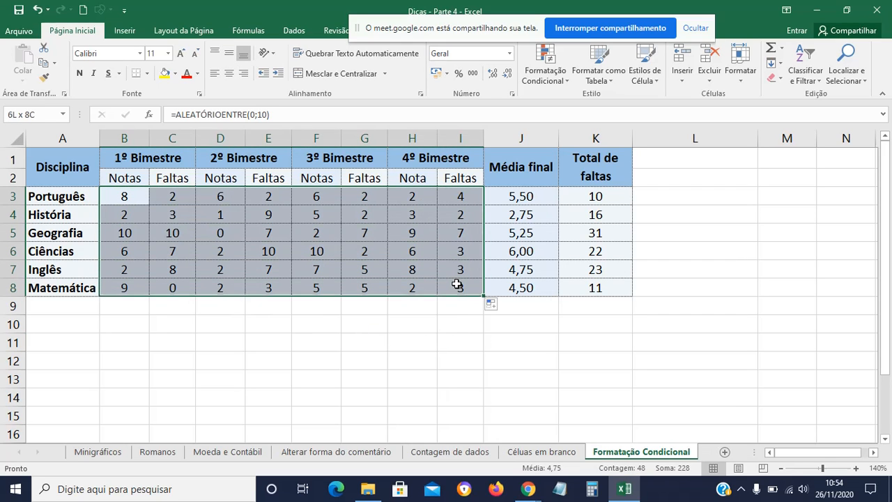
left_click(494, 75)
left_click(493, 75)
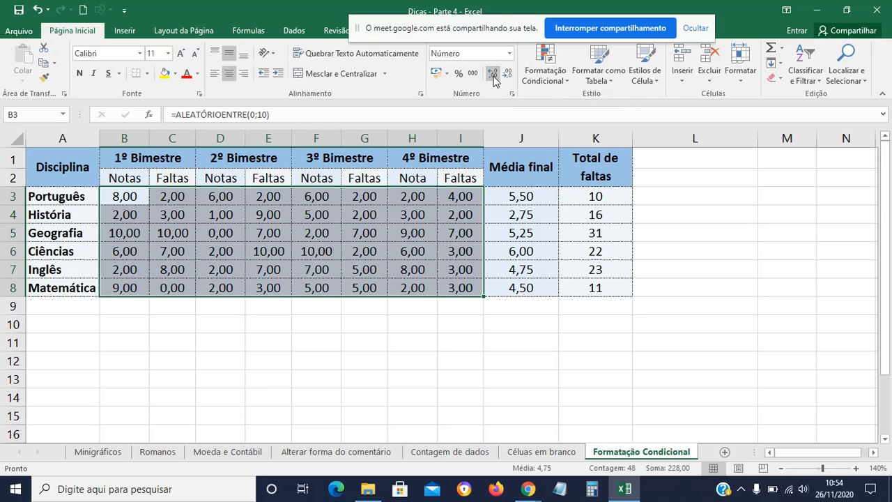
left_click(457, 343)
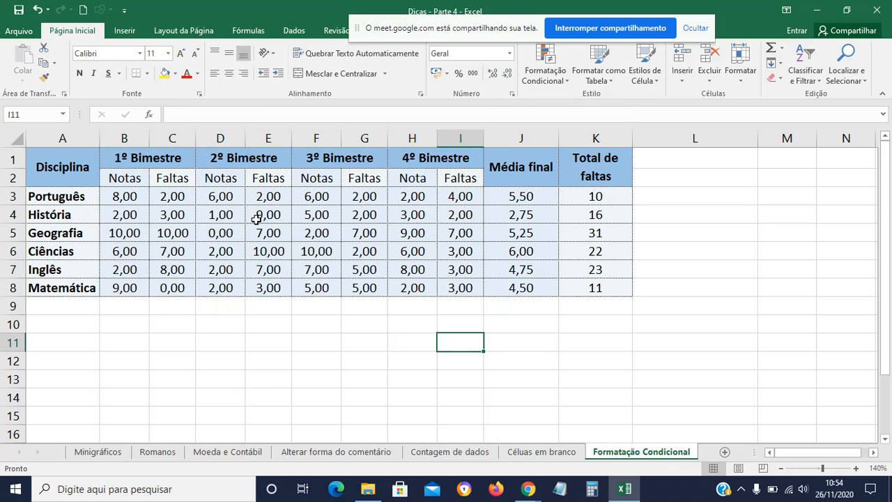
left_click_drag(129, 199, 455, 291)
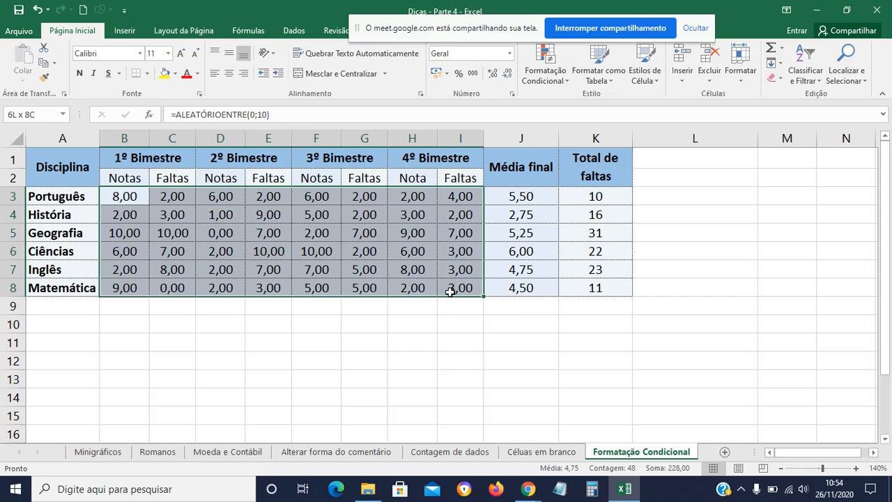
left_click(506, 75)
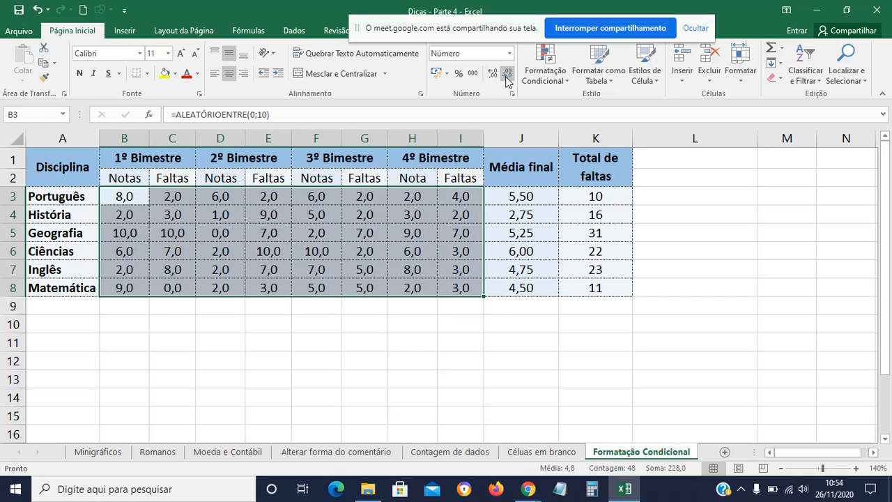
left_click(430, 306)
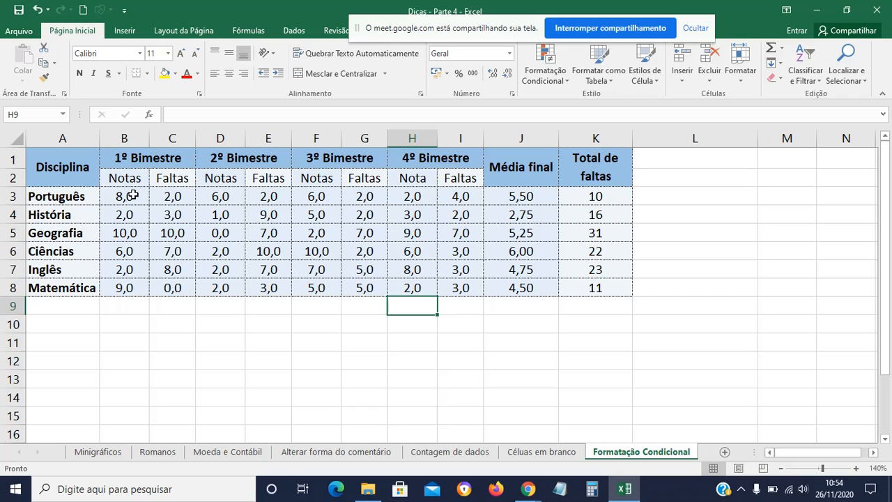
Clear the 4º Bimestre Faltas values in I3:I8.
left_click_drag(132, 196, 457, 292)
left_click(383, 321)
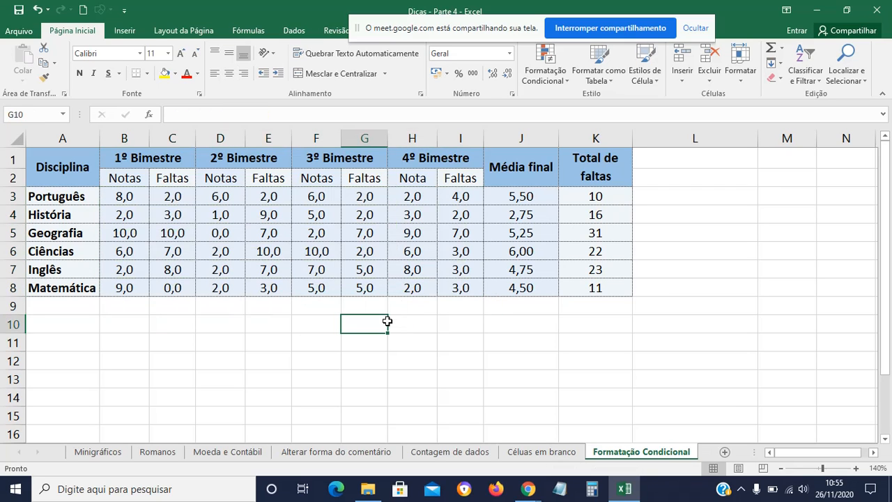
left_click_drag(468, 197, 468, 287)
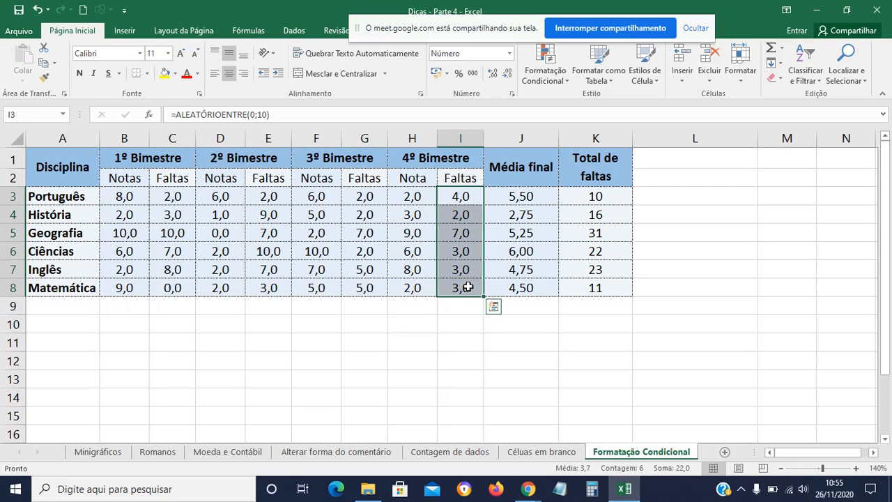
key("Delete")
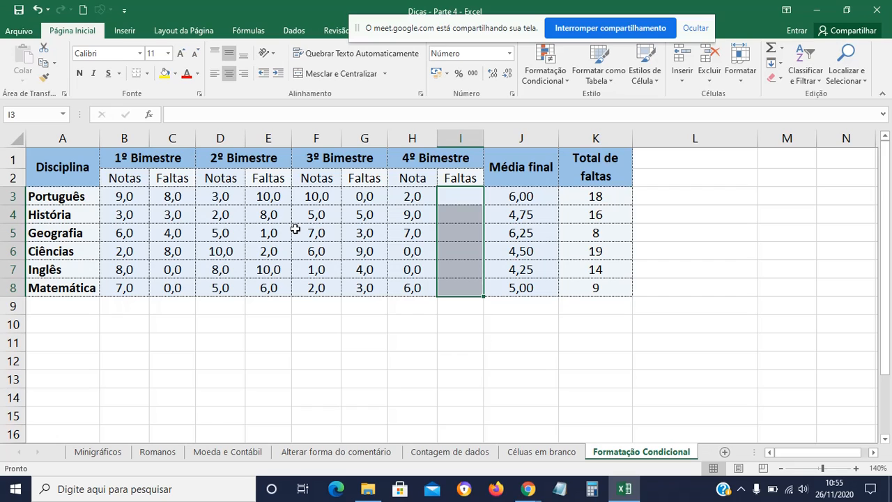
Copy B3:H8 and paste it over itself as values to replace the random formulas with fixed numbers.
left_click_drag(138, 200, 405, 280)
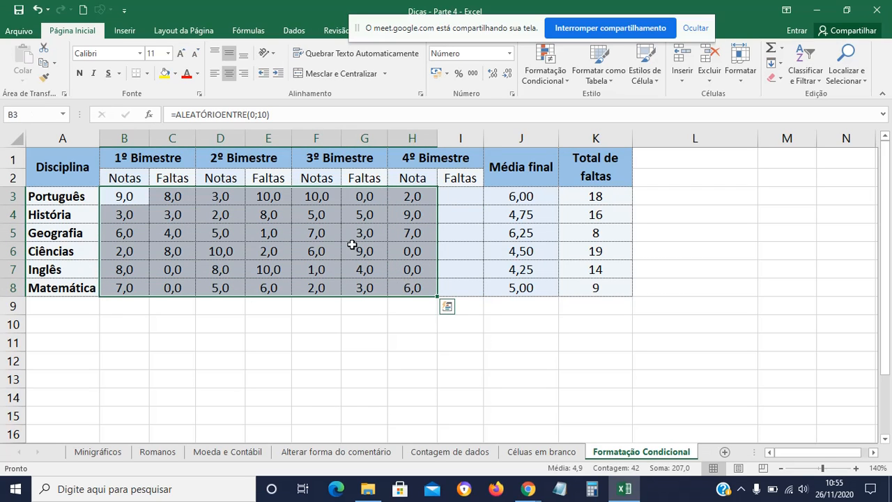
left_click(43, 62)
left_click(23, 80)
left_click(21, 165)
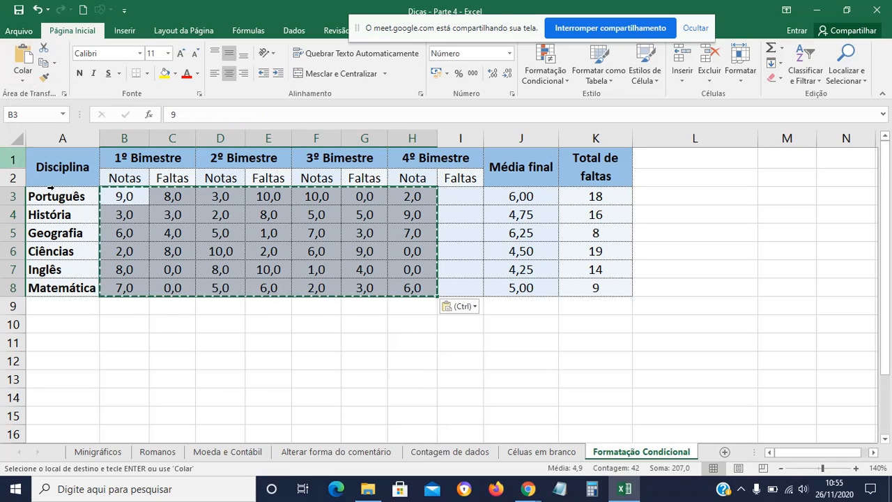
left_click(224, 360)
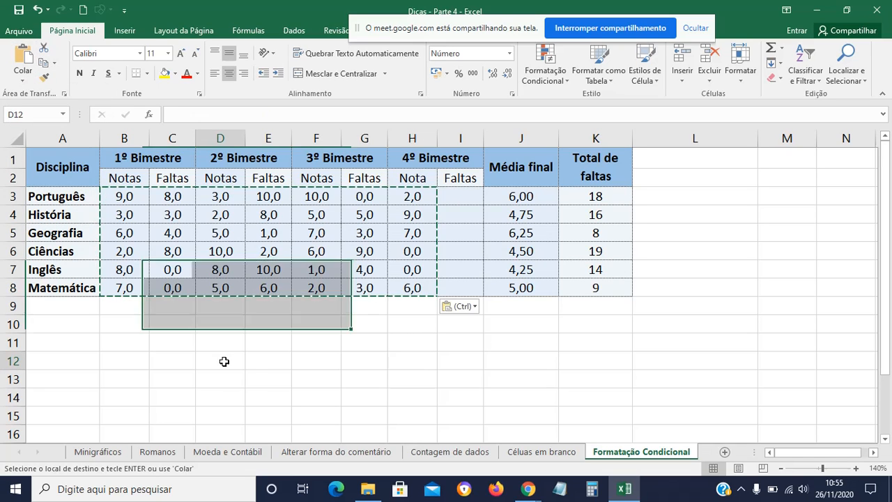
left_click(256, 269)
left_click(383, 335)
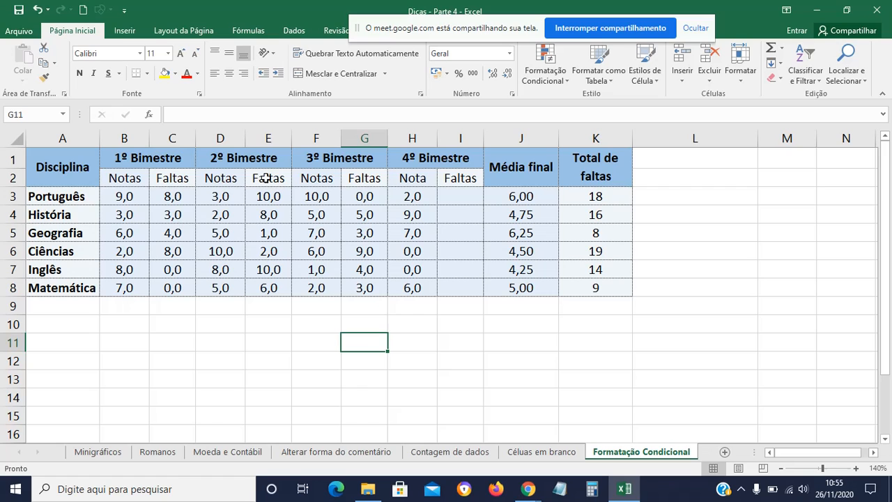
Clear the Faltas values of the 1º, 2º and 3º Bimestre in C3:C8, E3:E8 and G3:G8.
left_click_drag(128, 195, 411, 217)
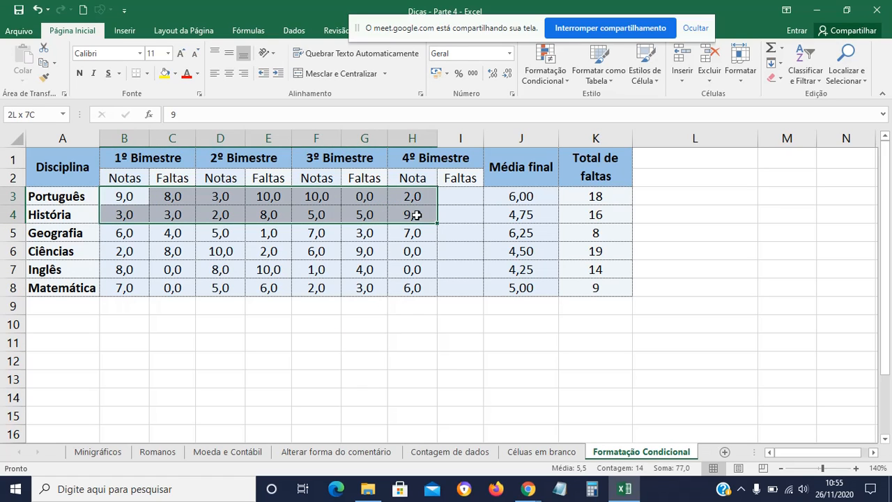
left_click(356, 354)
left_click_drag(182, 198, 187, 291)
key("Delete")
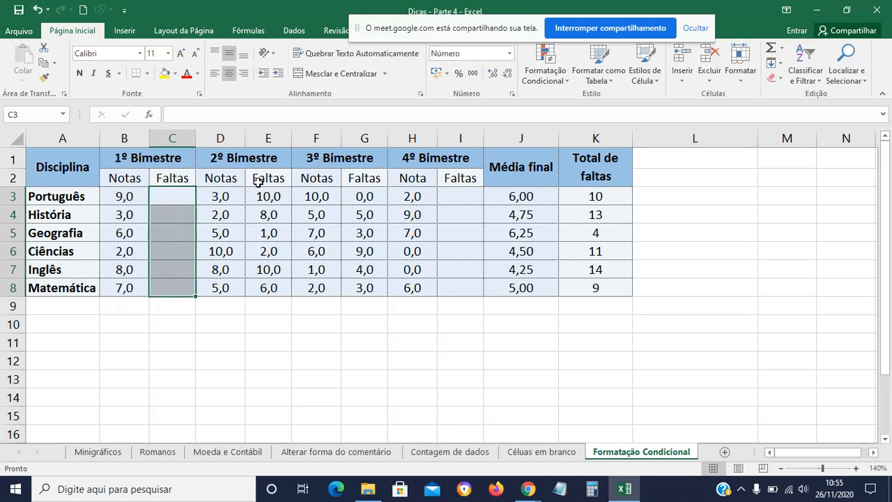
left_click_drag(262, 195, 264, 286)
key("Delete")
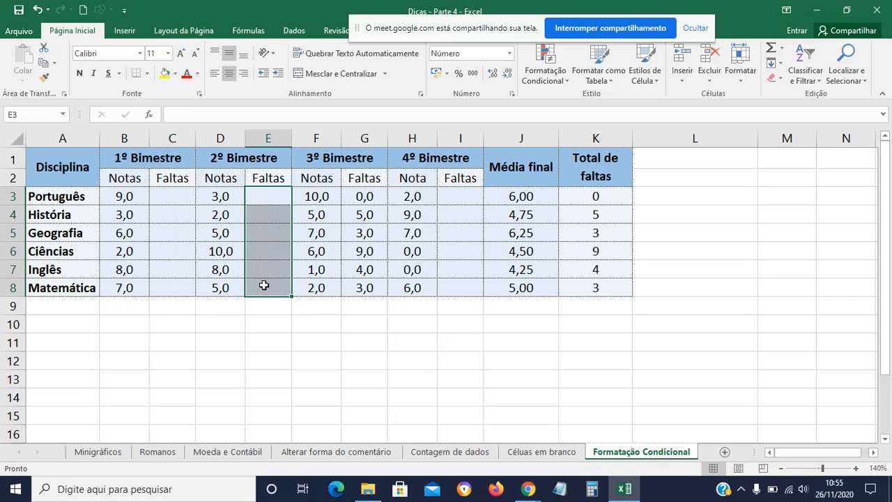
left_click_drag(365, 195, 368, 294)
key("Delete")
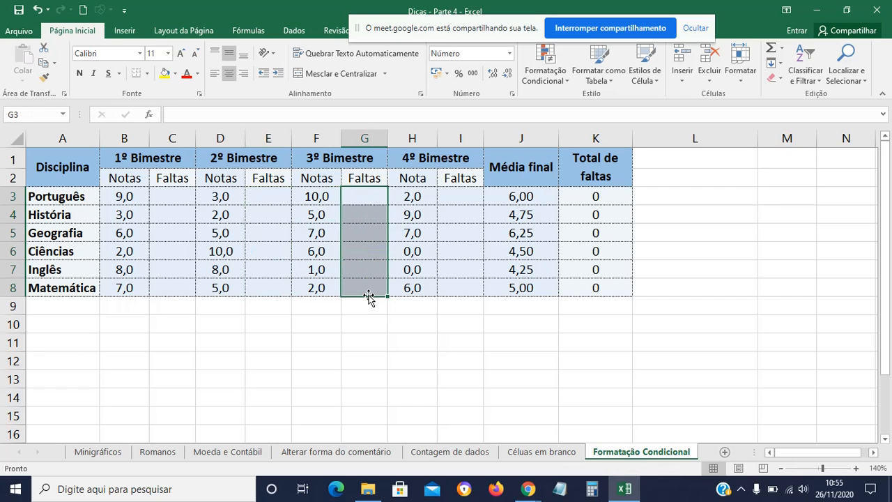
Start a new conditional formatting rule for B3:H8 of the type Formatar apenas células que contenham.
left_click(316, 287)
left_click_drag(120, 199, 416, 291)
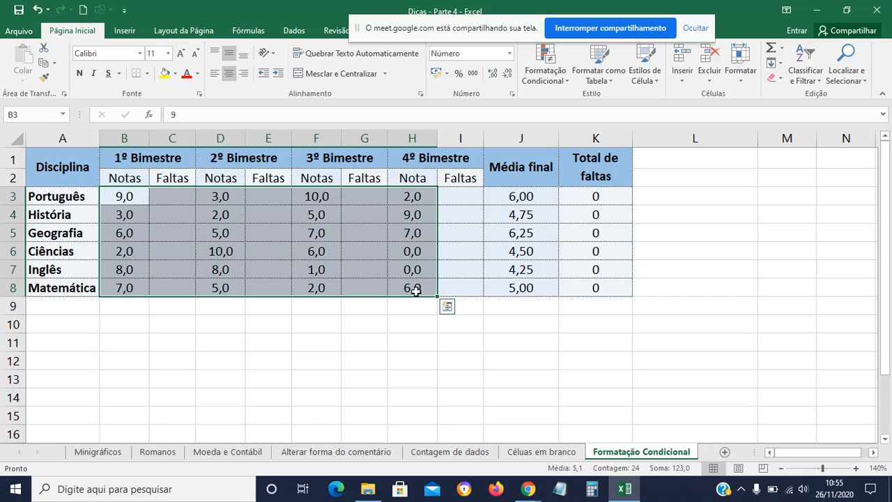
left_click(547, 69)
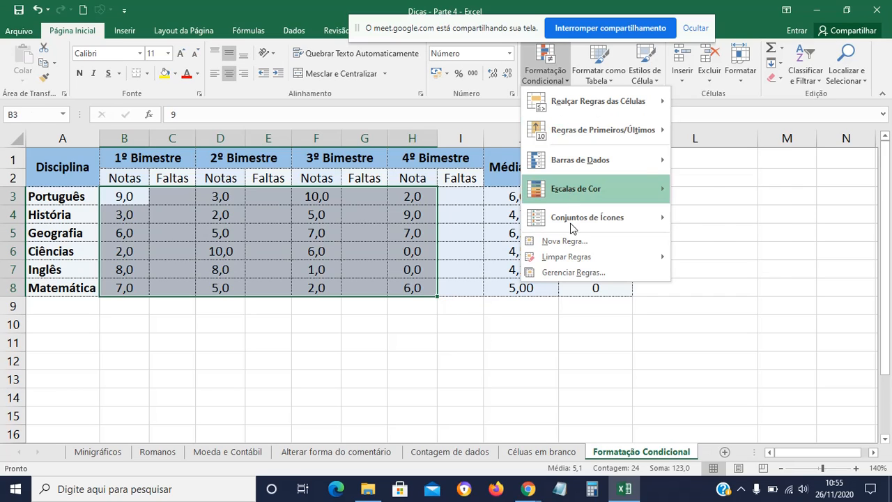
key("Escape")
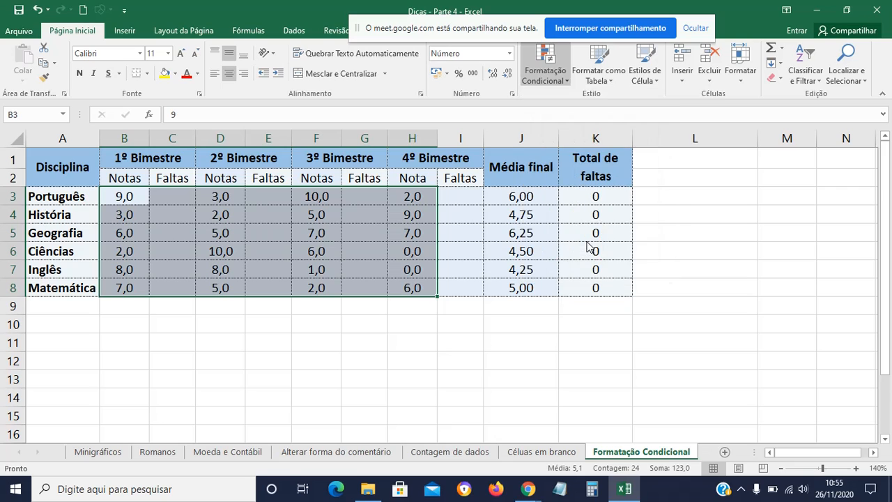
left_click(548, 75)
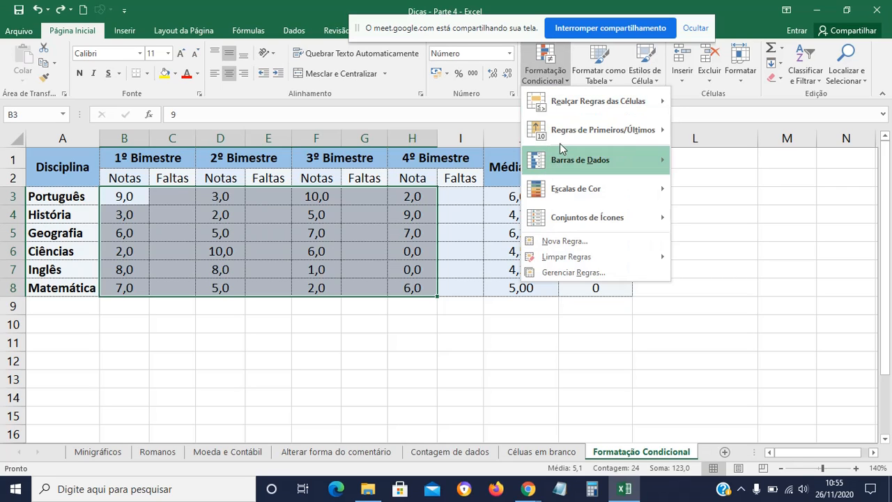
left_click(592, 240)
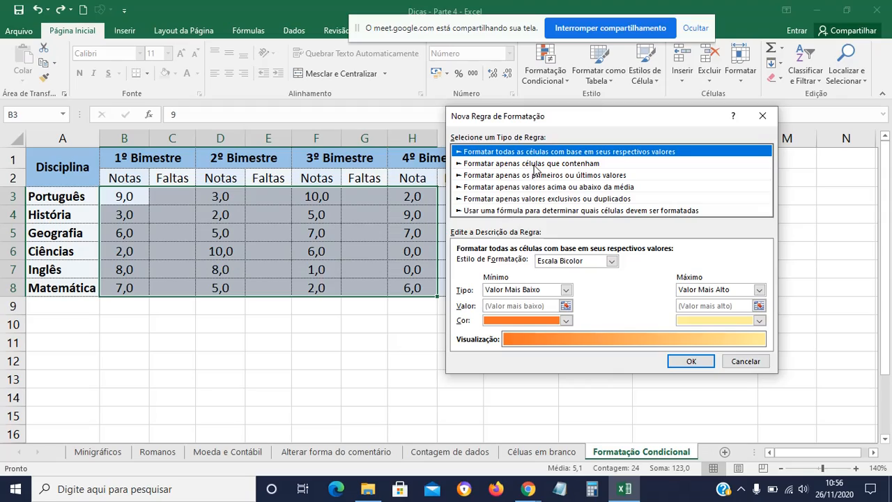
left_click(534, 164)
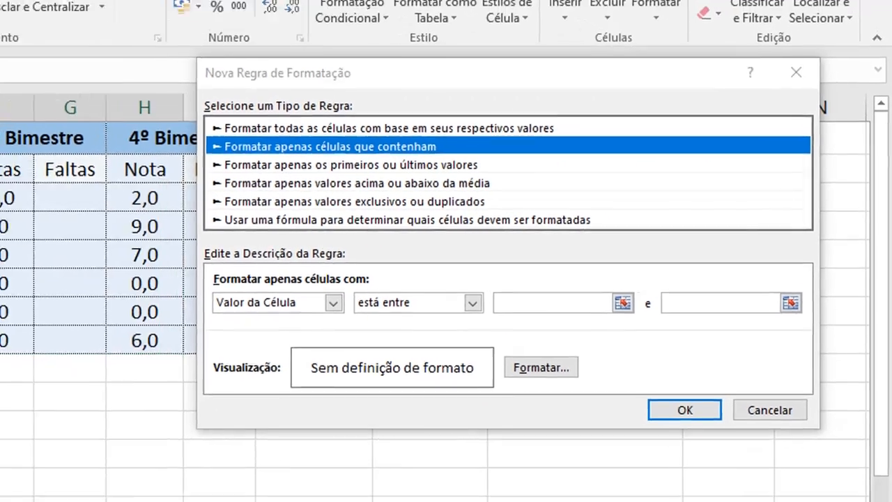
Open the Windows Lupa magnifier and enlarge the screen to 200%.
left_click(205, 492)
type("lupa")
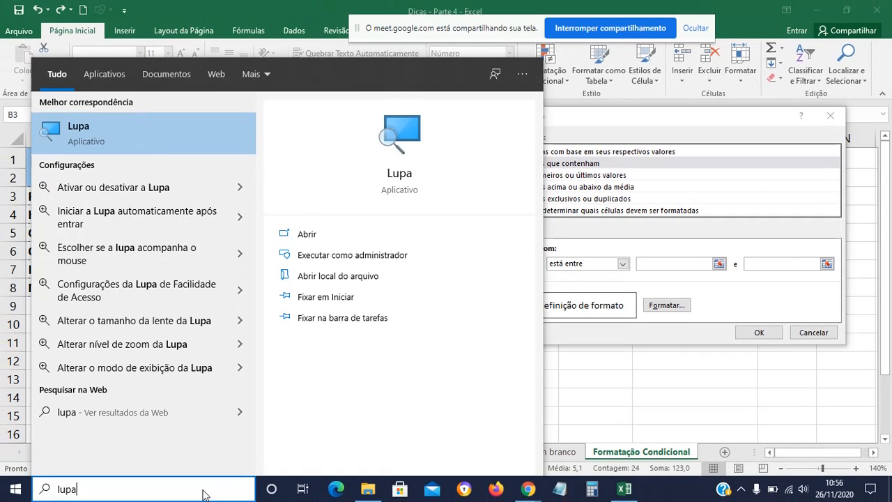
left_click(193, 138)
left_click(623, 125)
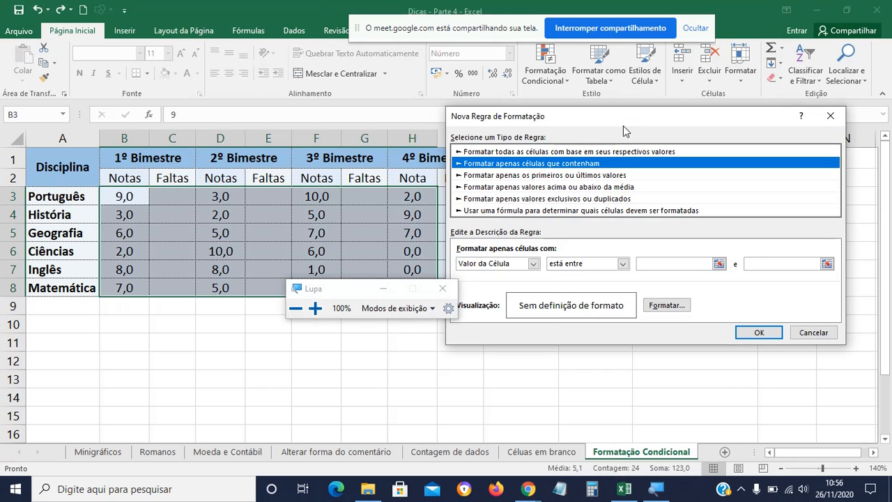
left_click(315, 307)
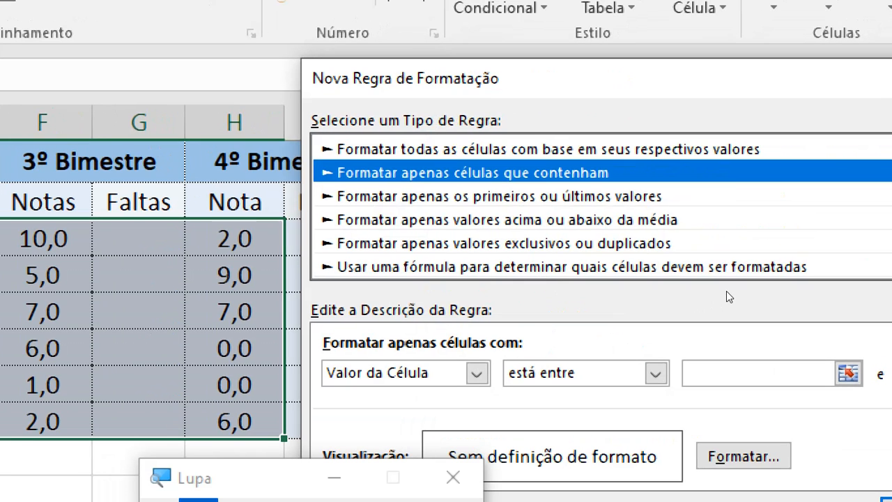
Set the rule's condition to cell values é menor do que 7.
left_click(654, 373)
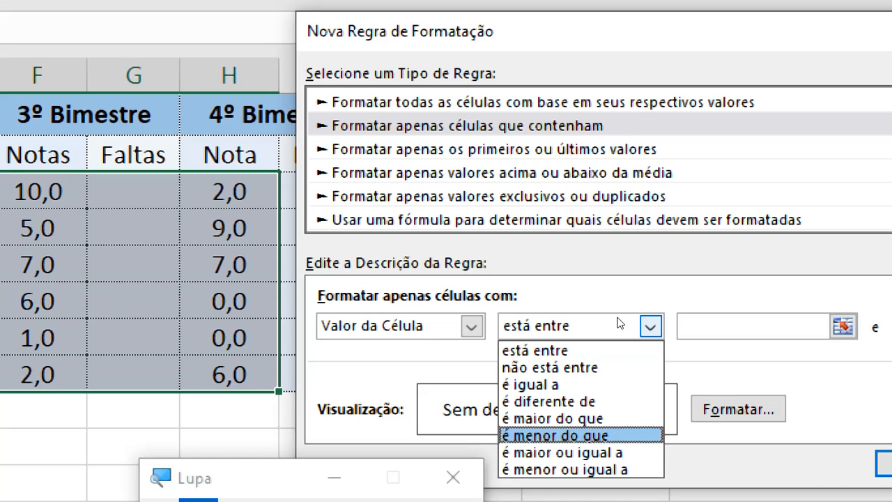
left_click(606, 435)
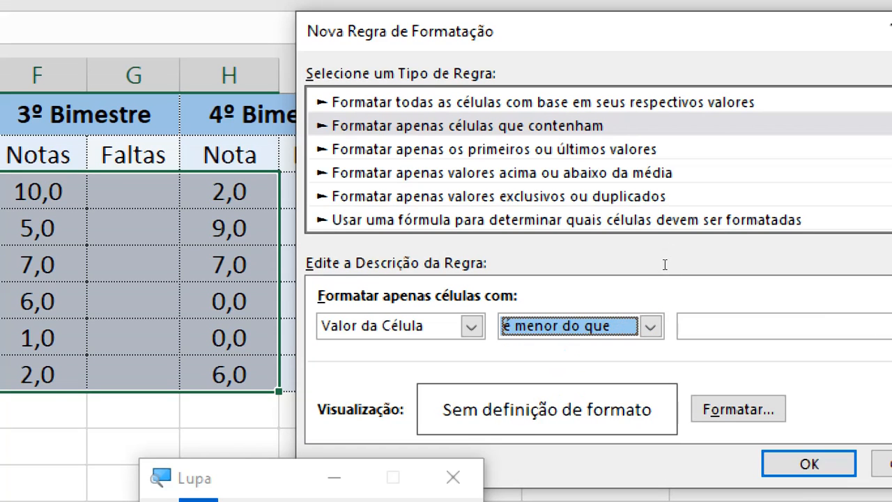
key("Tab")
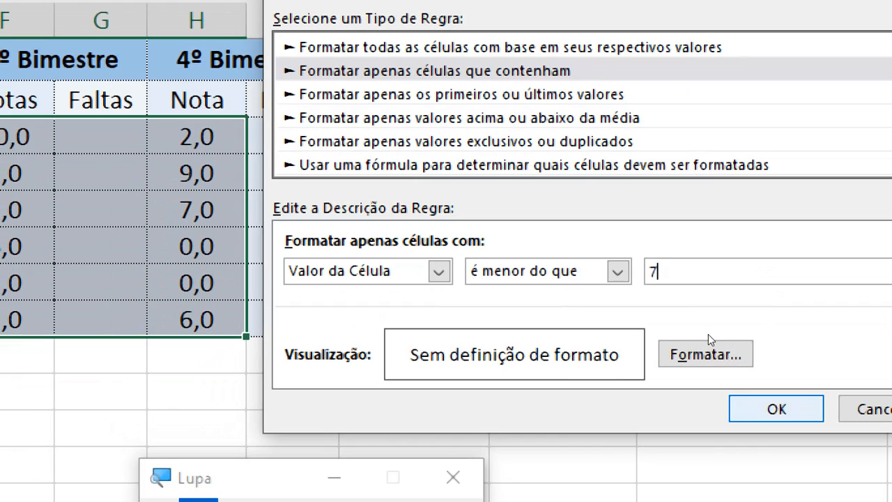
Give the rule a red font colour and apply it to the selected grades.
left_click(720, 361)
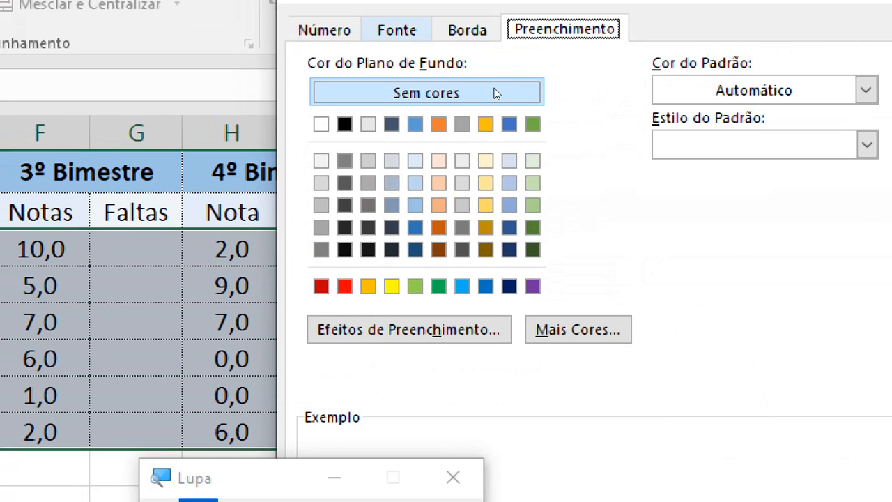
left_click(396, 30)
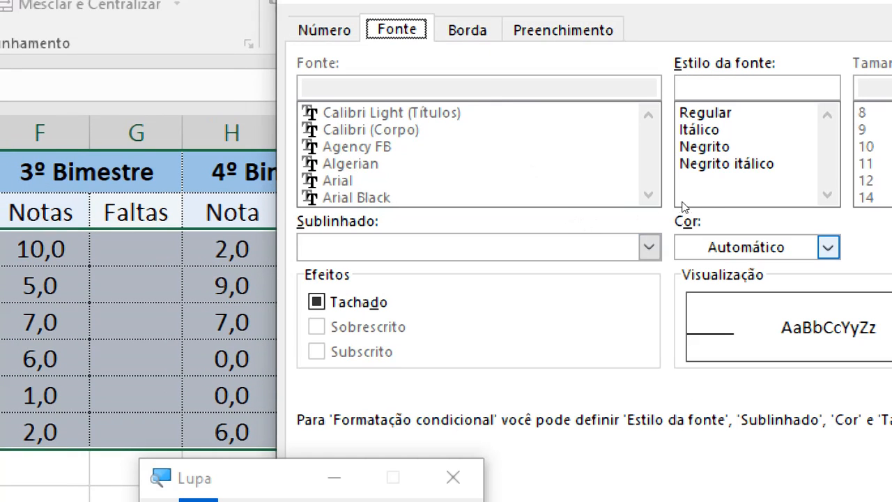
left_click(828, 246)
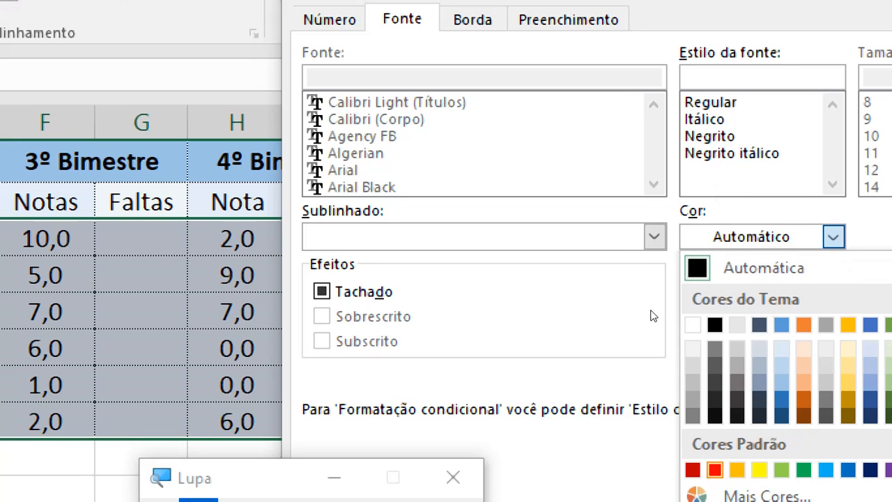
left_click(710, 479)
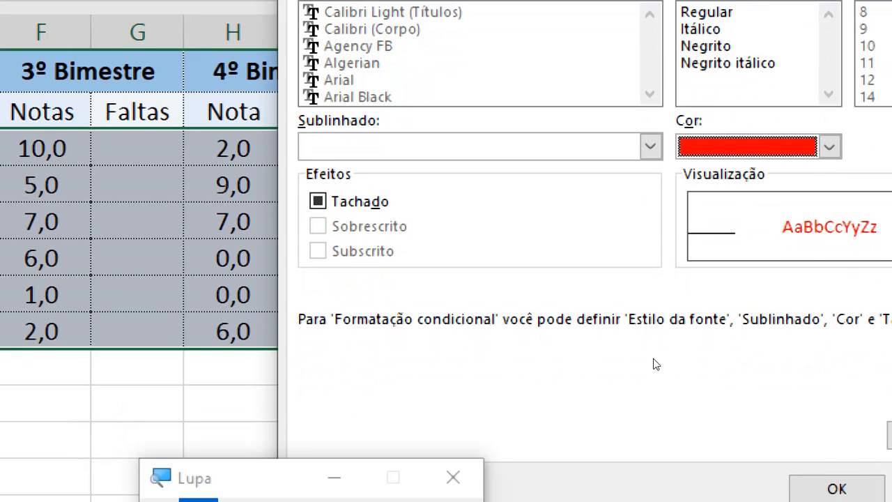
key("Return")
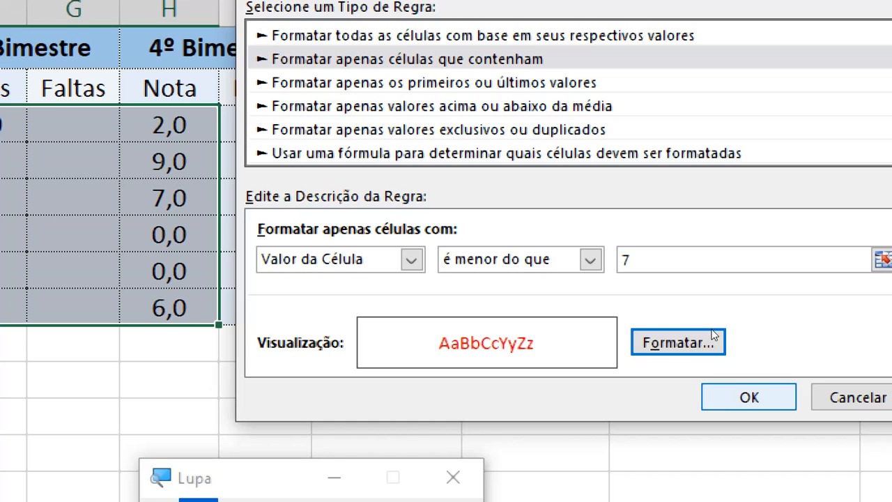
key("Return")
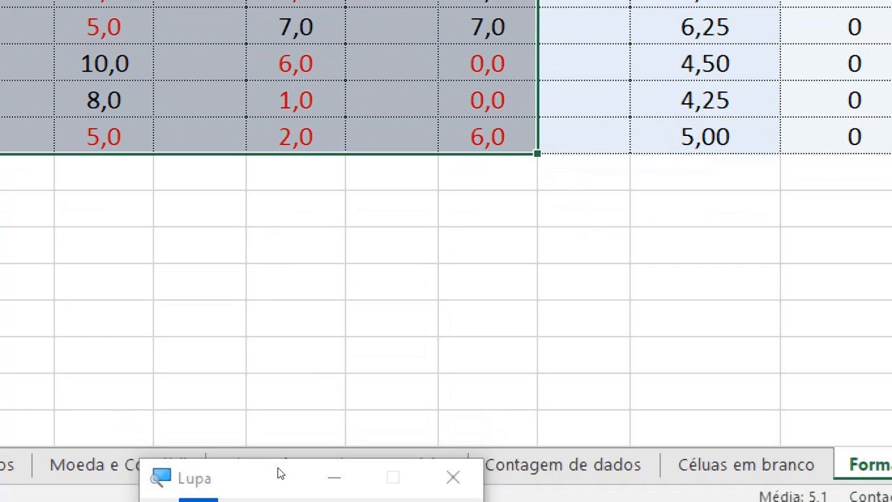
Change História's 1º Bimestre grade in B4 to 8 to test the rule.
left_click(174, 424)
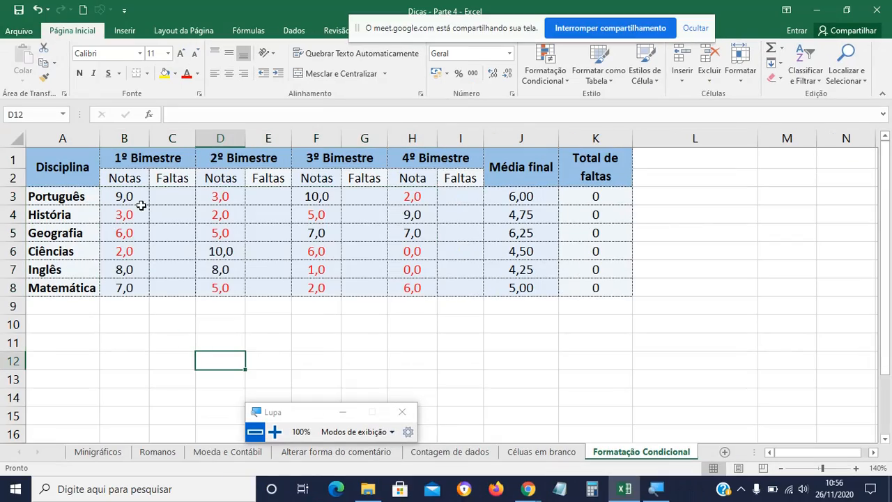
left_click(275, 431)
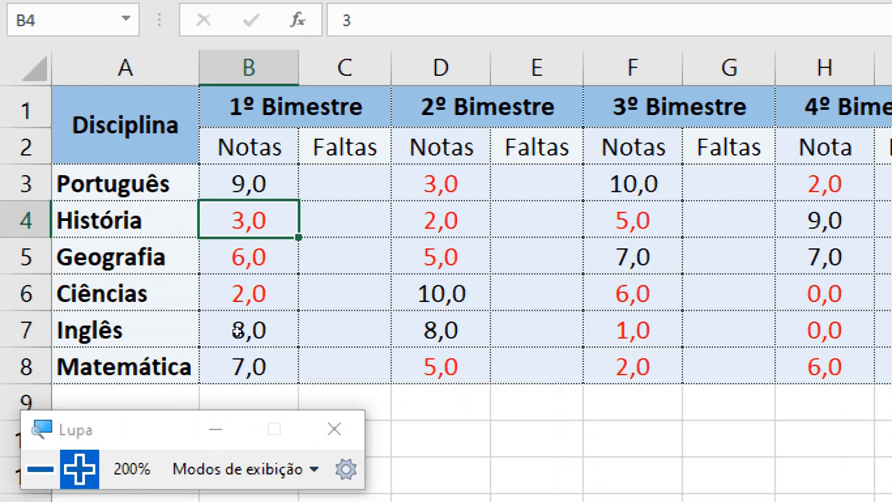
key("F2")
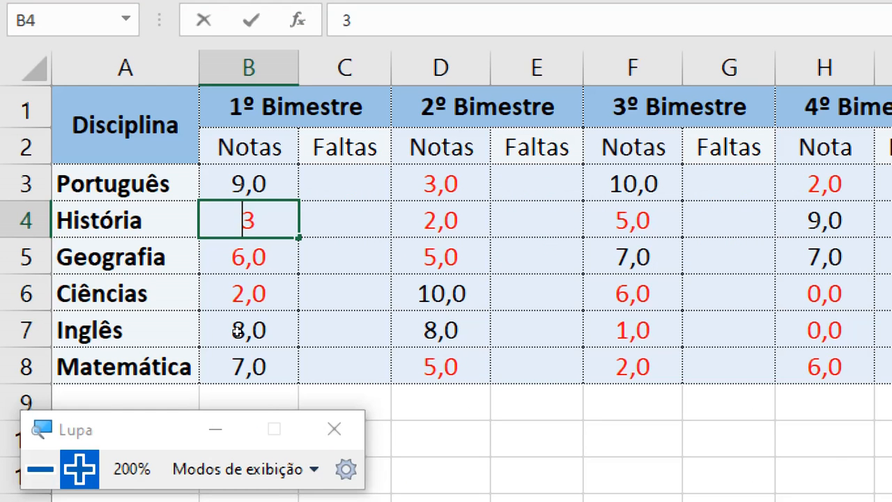
key("BackSpace")
type("8")
key("Return")
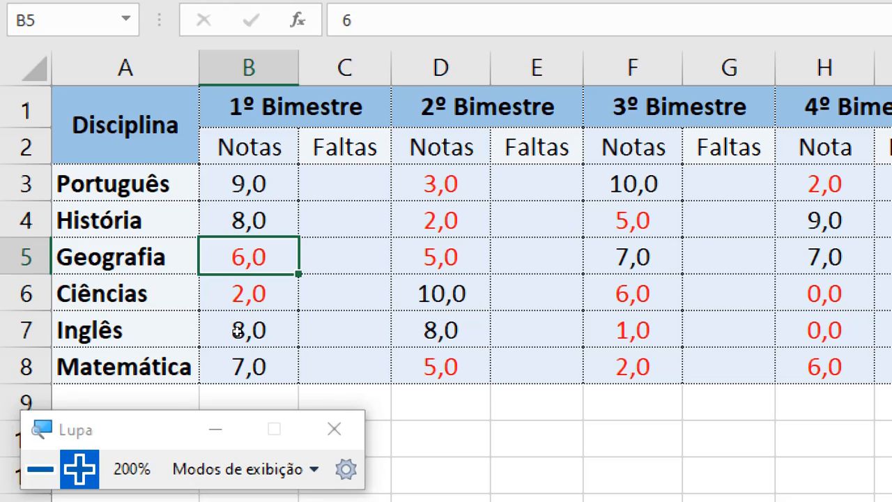
Set Geografia's 1º Bimestre grade in B5 to 7,25 and reselect that cell.
type("8")
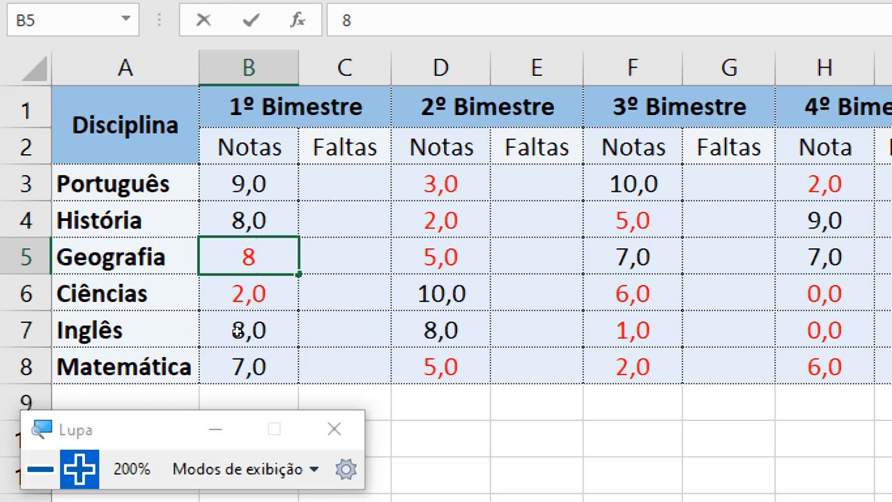
key("BackSpace")
type("7,25")
key("Return")
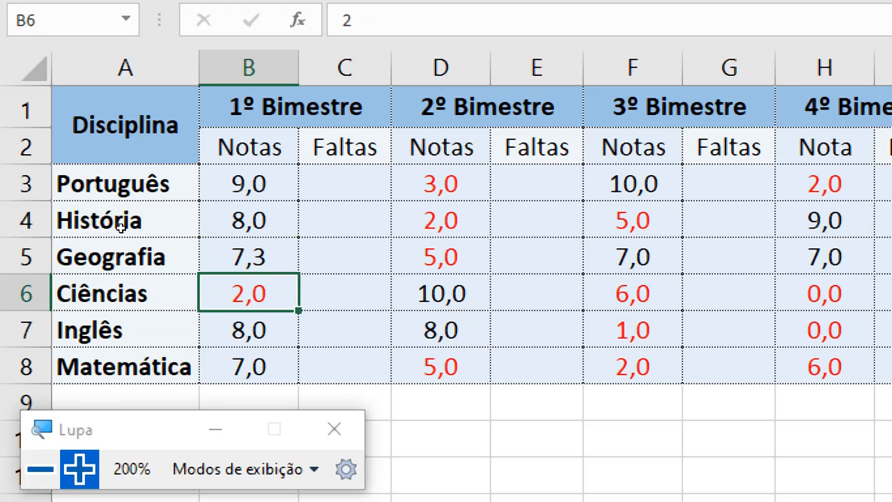
key("Up")
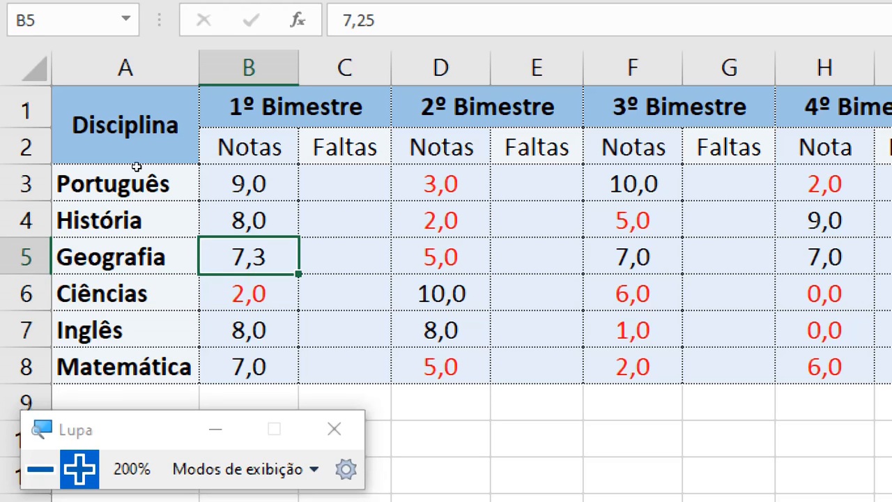
Open the Valor da Célula < 7 rule of B3:H8 for editing through the conditional formatting rules manager.
left_click_drag(230, 184, 404, 288)
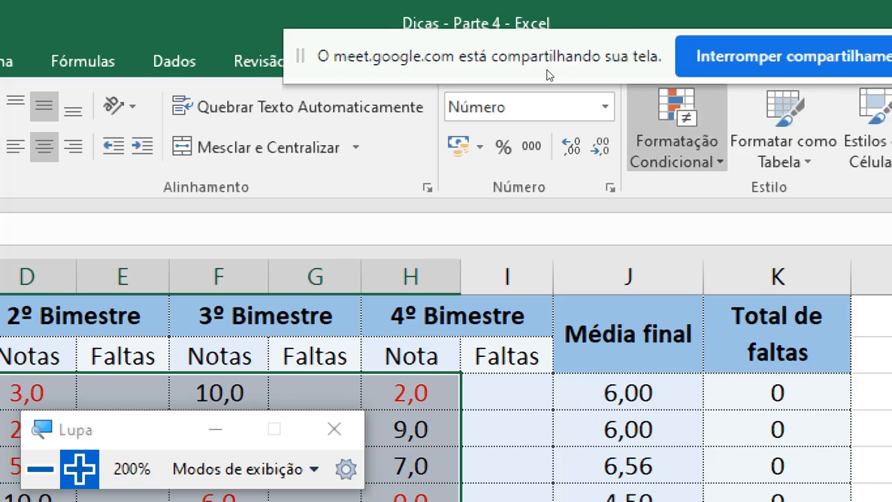
left_click(675, 143)
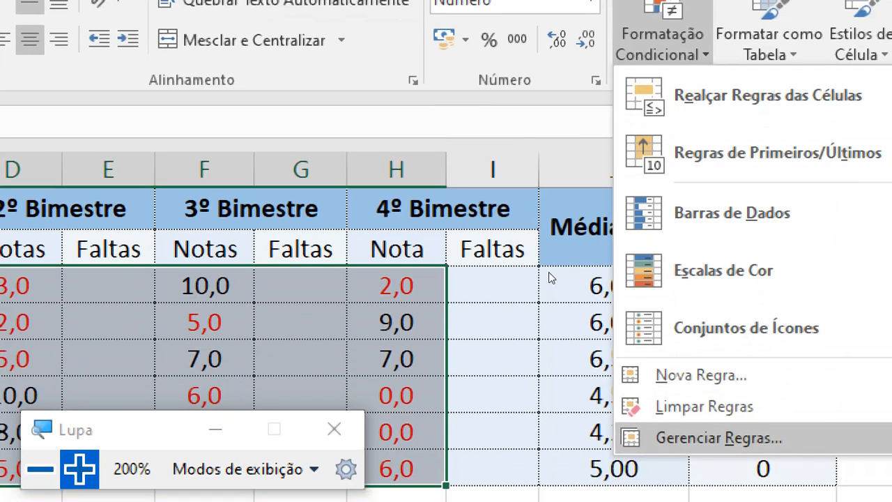
left_click(718, 437)
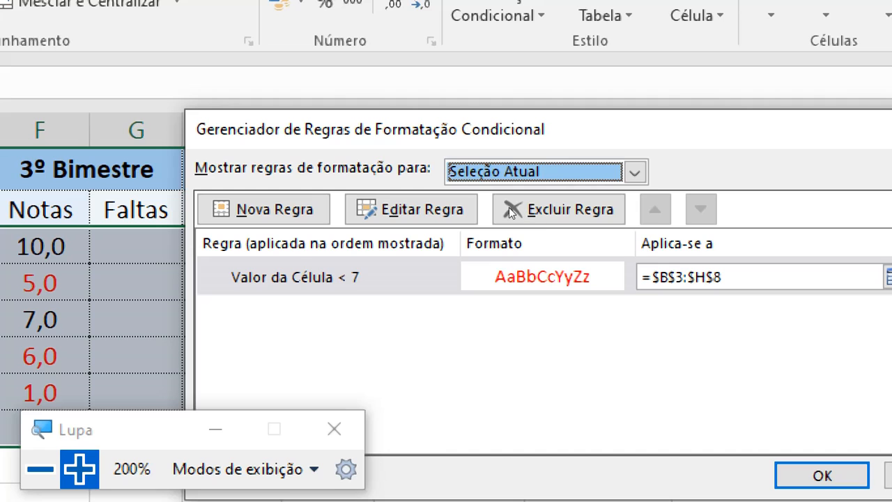
left_click(328, 276)
left_click(411, 209)
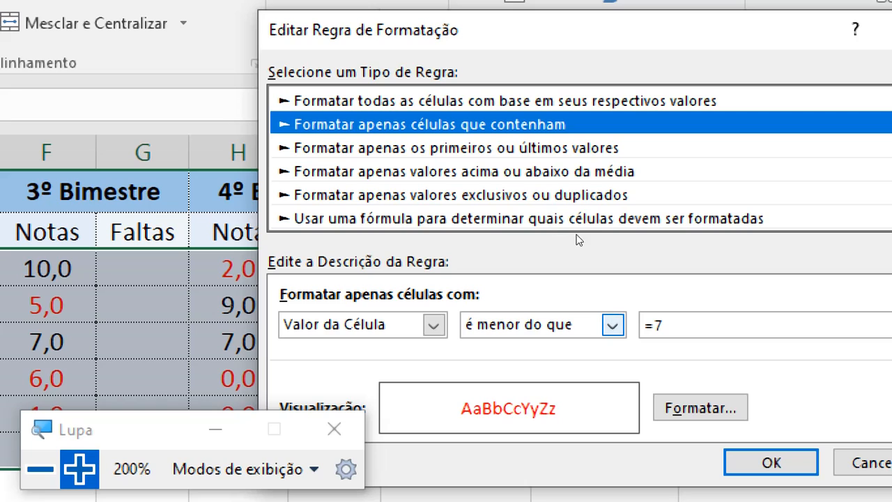
Examine the comparison operators available for the rule's cell value condition, closing the rule editor and the rules manager without changes.
left_click(613, 325)
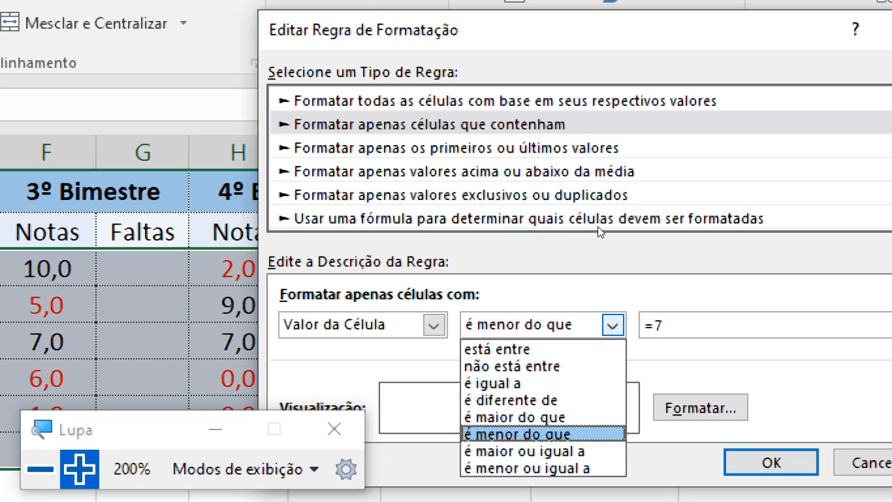
key("Down")
key("Down")
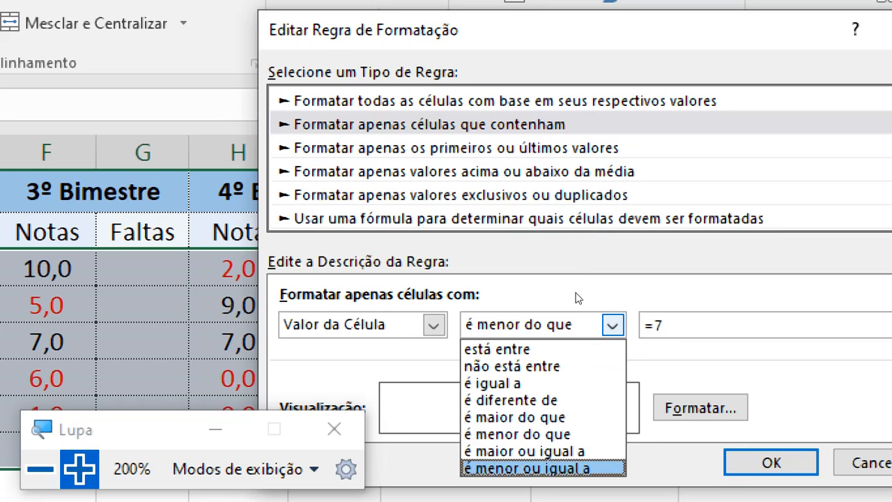
key("Up")
key("Up")
key("Down")
key("Up")
key("Up")
key("Up")
key("Up")
key("Up")
key("Up")
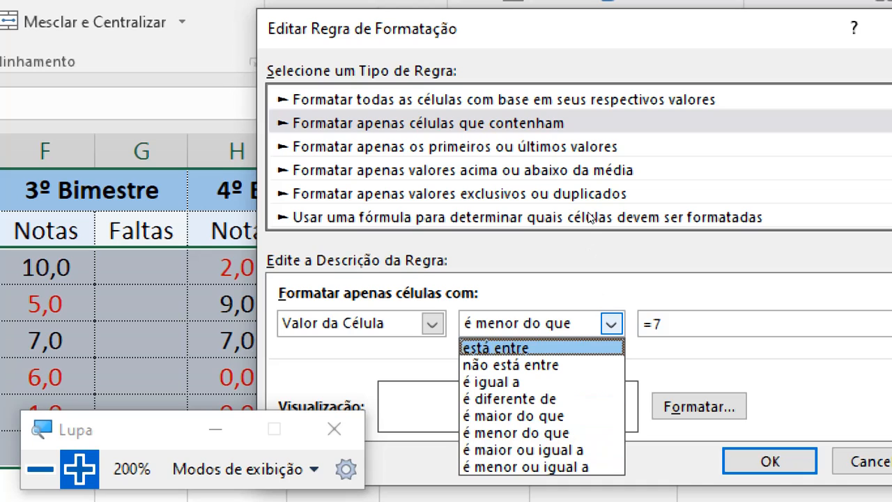
key("Escape")
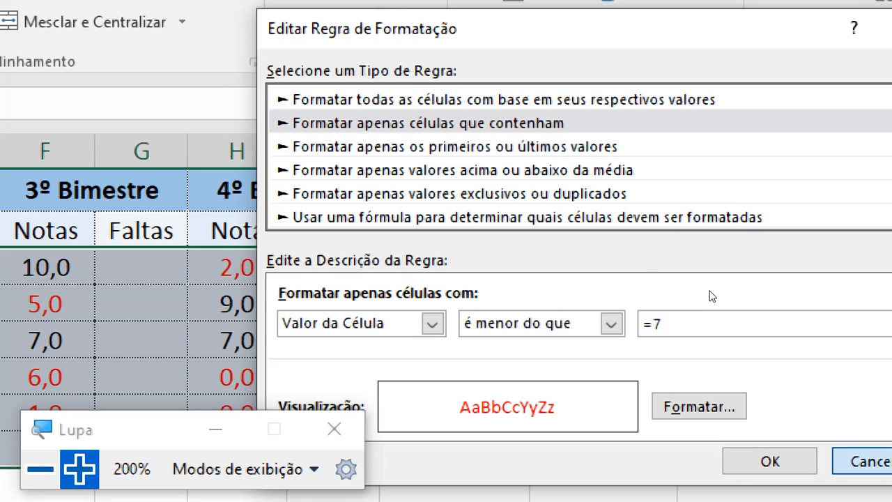
key("Return")
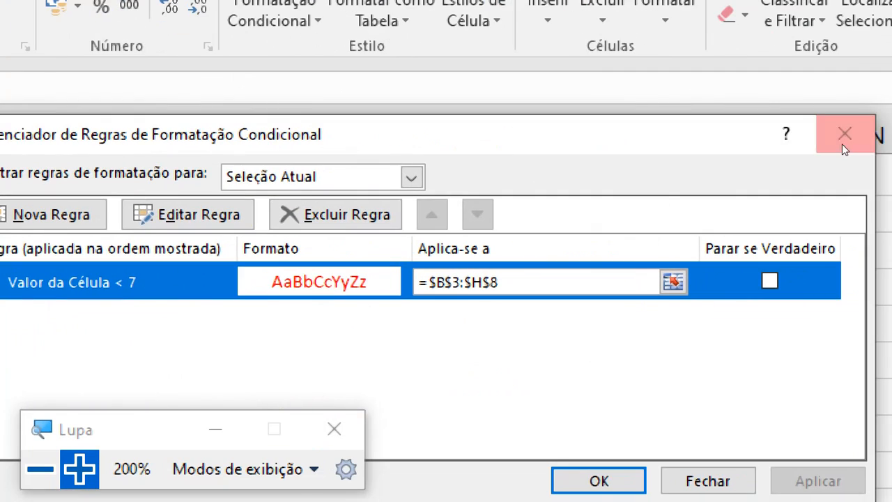
left_click(844, 137)
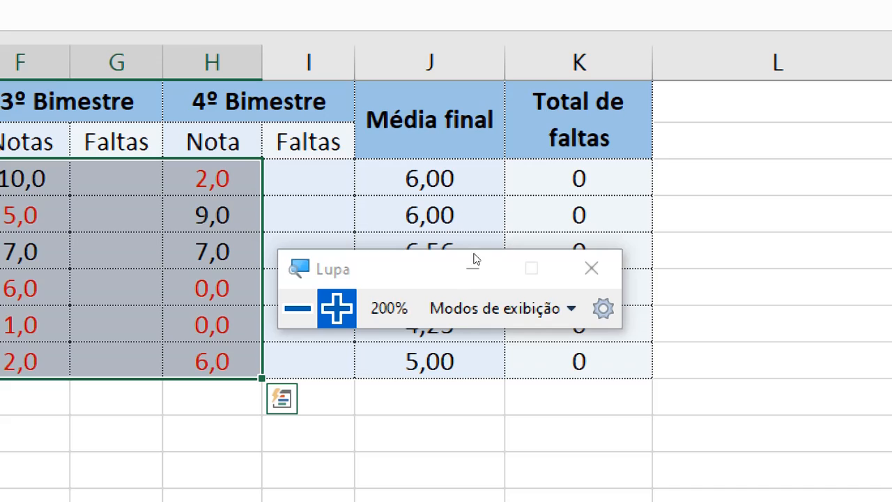
Switch to the Google Meet call in Chrome and set the speaker volume to 76.
key("super+minus")
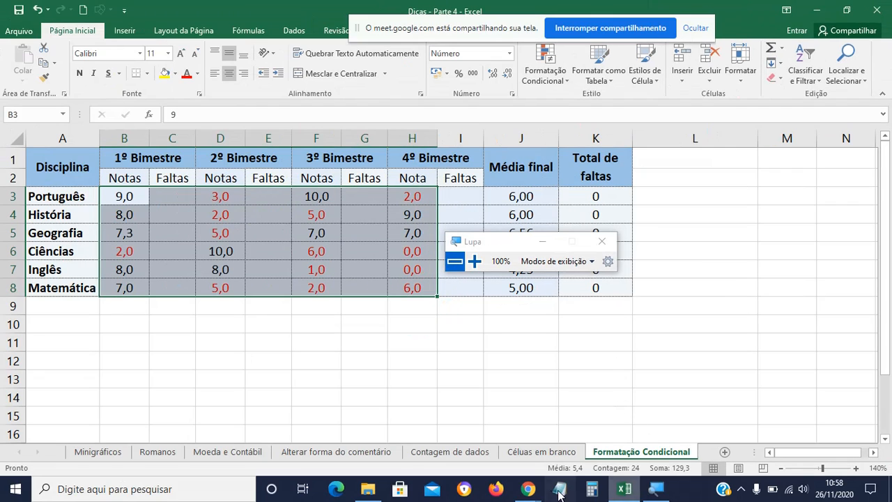
left_click(528, 488)
left_click(543, 465)
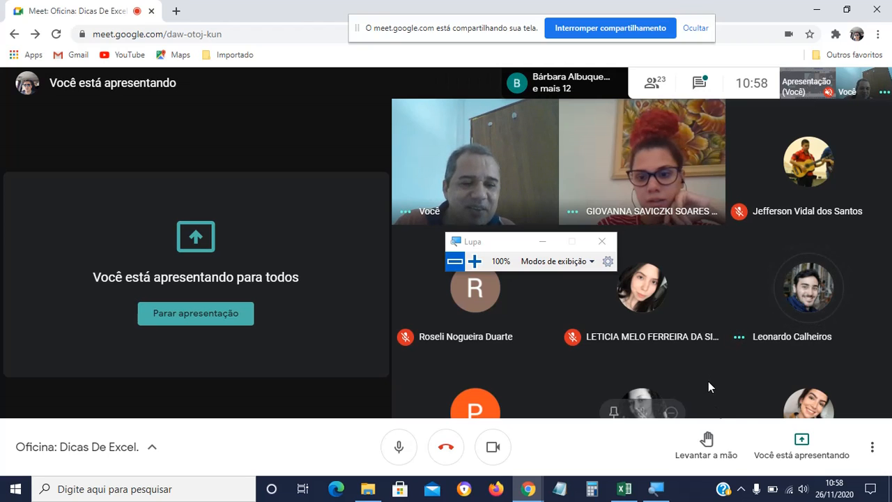
left_click(802, 490)
left_click_drag(758, 452, 815, 457)
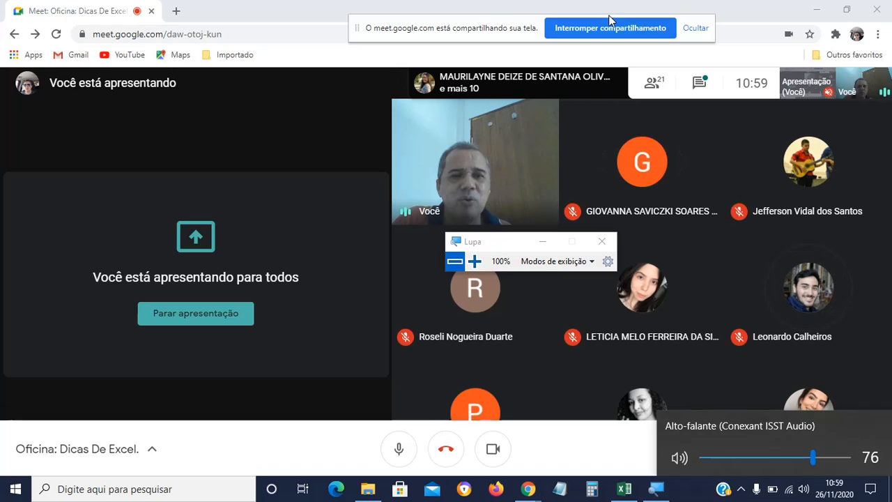
Stop sharing the screen in the meeting and close the Lupa magnifier.
left_click(606, 27)
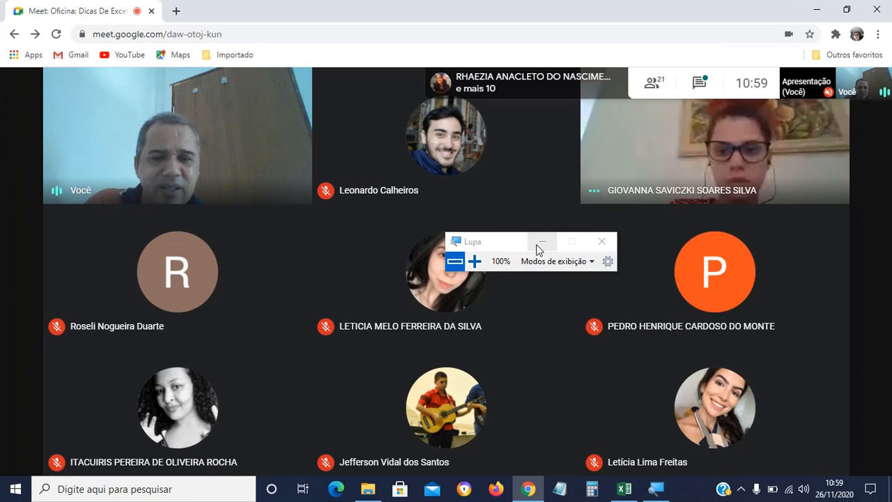
left_click(537, 244)
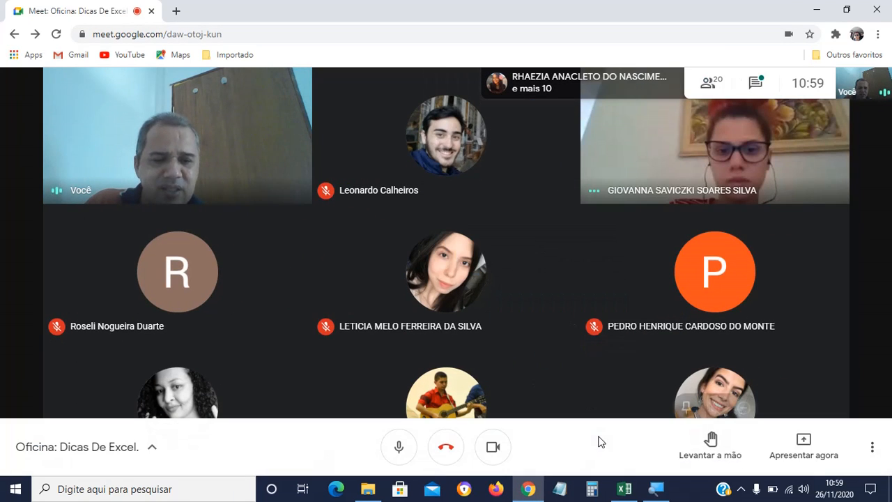
left_click(656, 489)
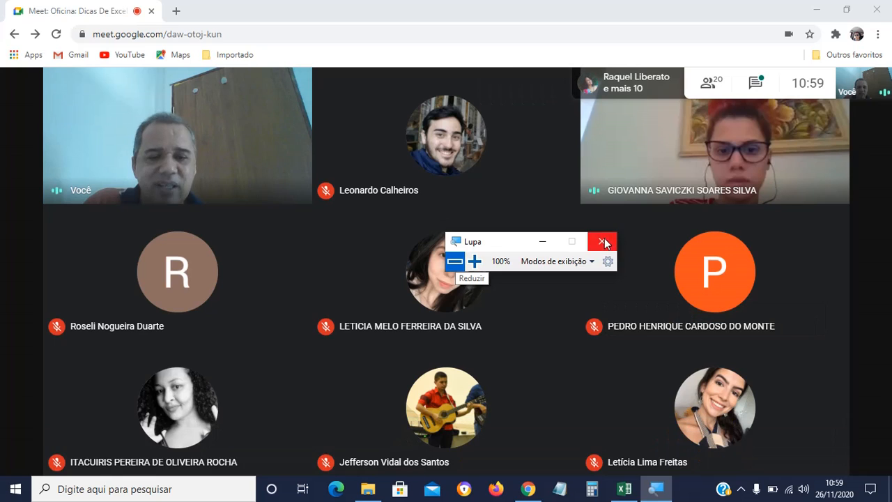
left_click(602, 242)
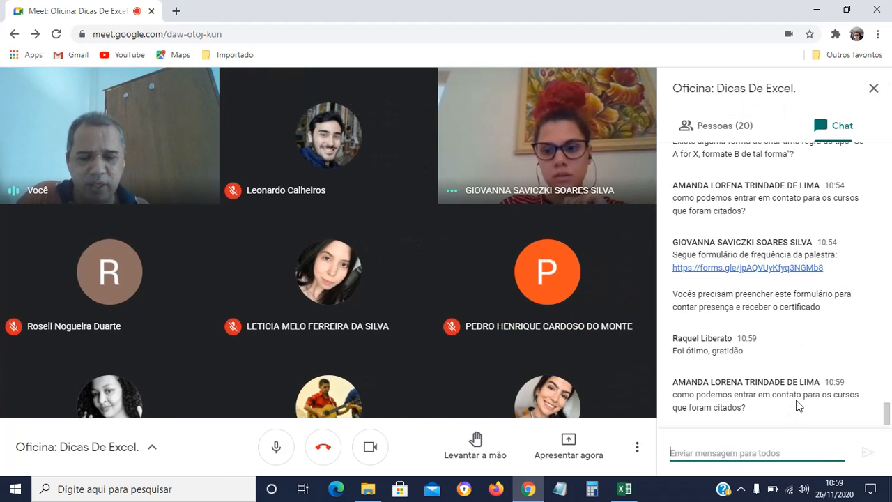
Send the presenter's YouTube channel address to everyone in the meeting chat and close the chat.
type("y")
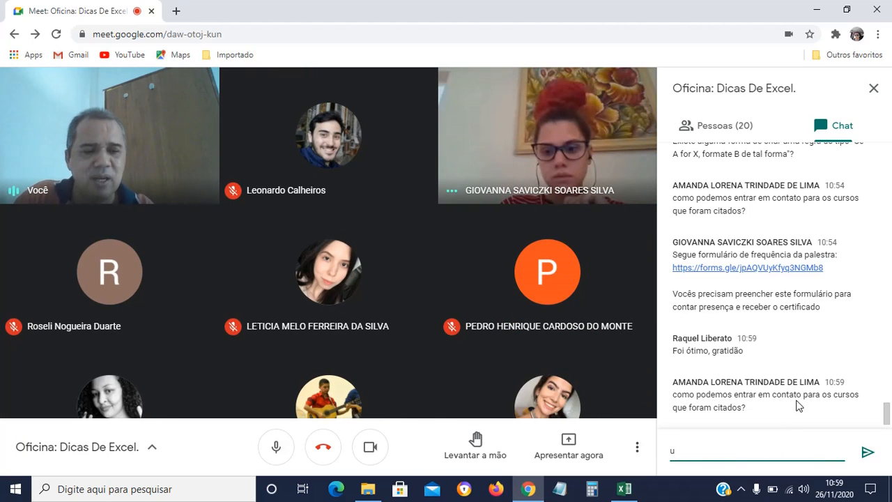
key("BackSpace")
type("youtub")
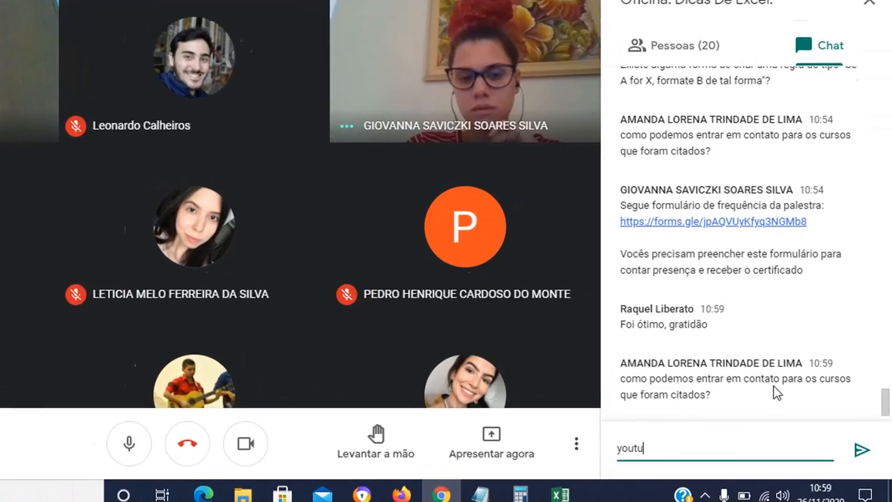
type("e.com/")
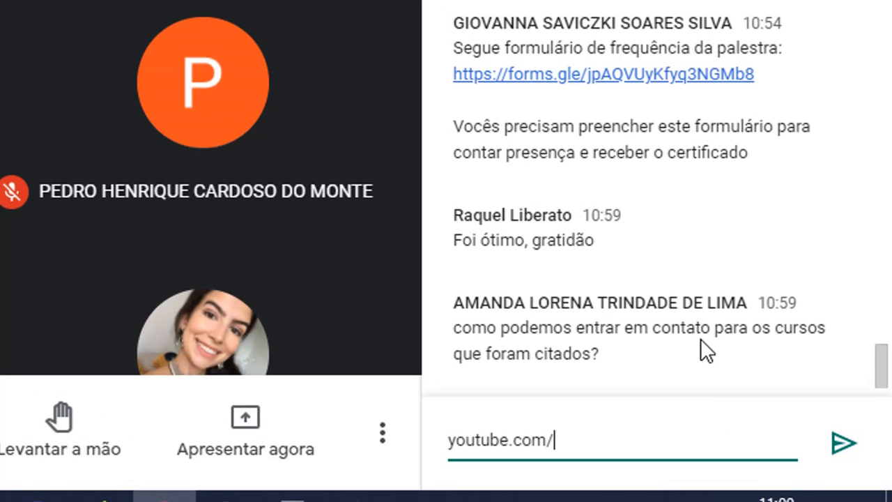
type("paulon")
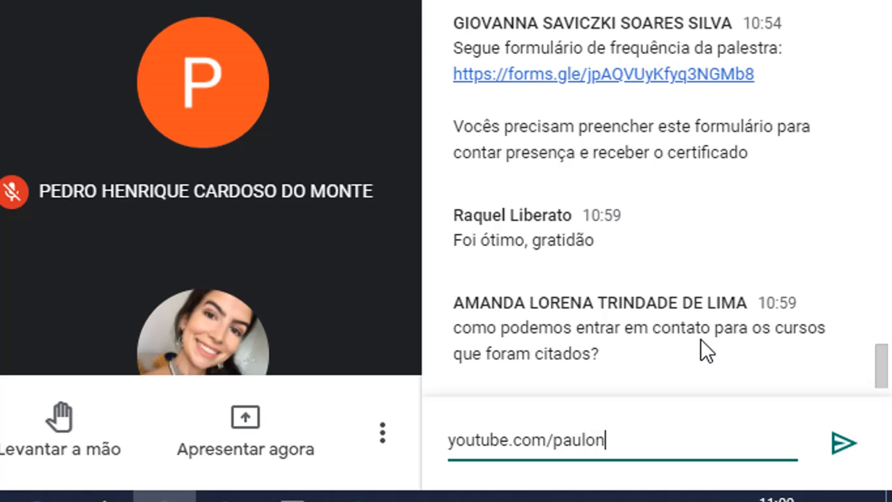
type("unescom")
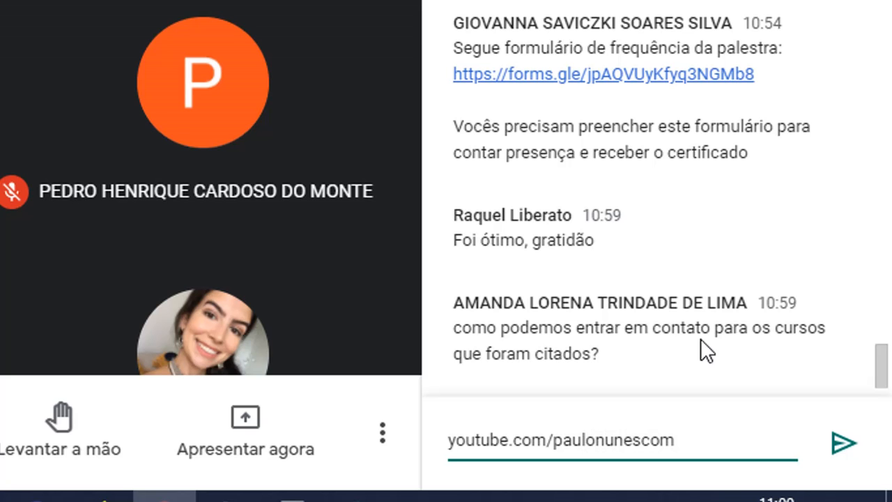
key("Return")
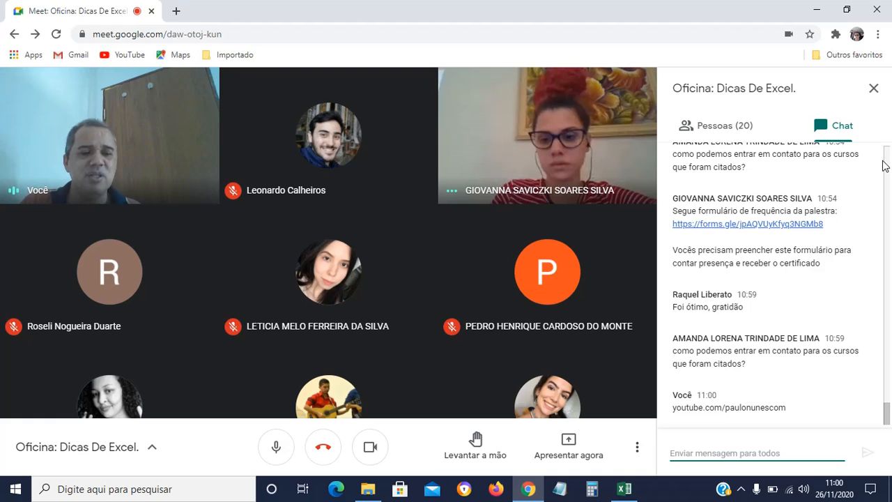
left_click(873, 89)
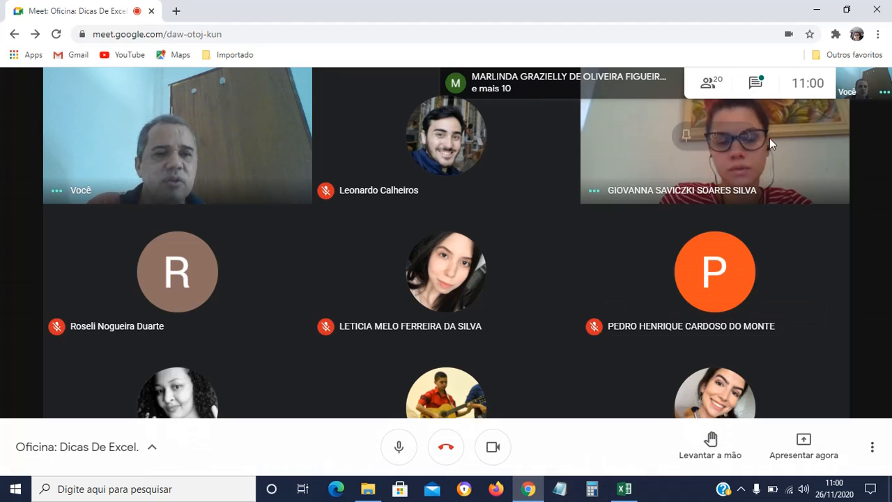
left_click(755, 83)
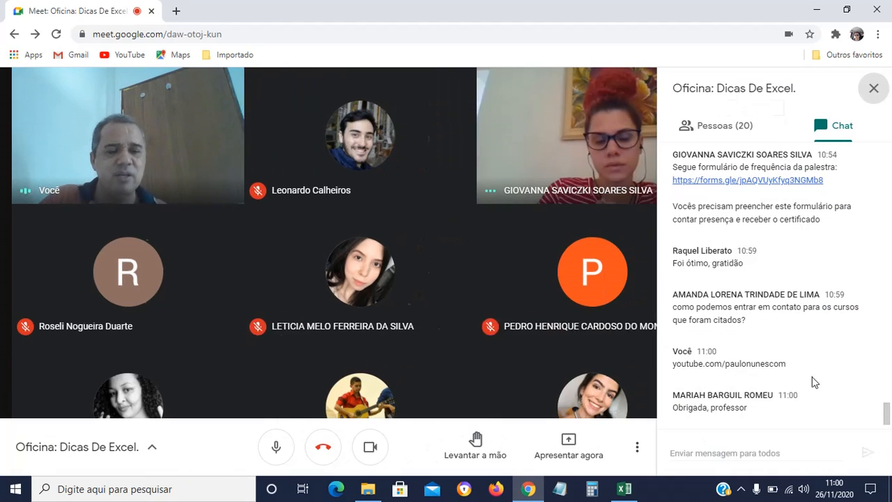
type("www.")
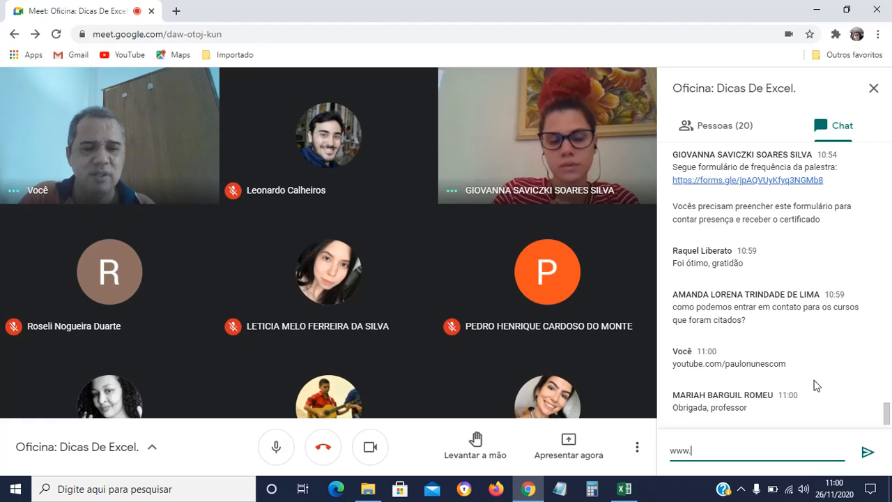
type("cefosp.")
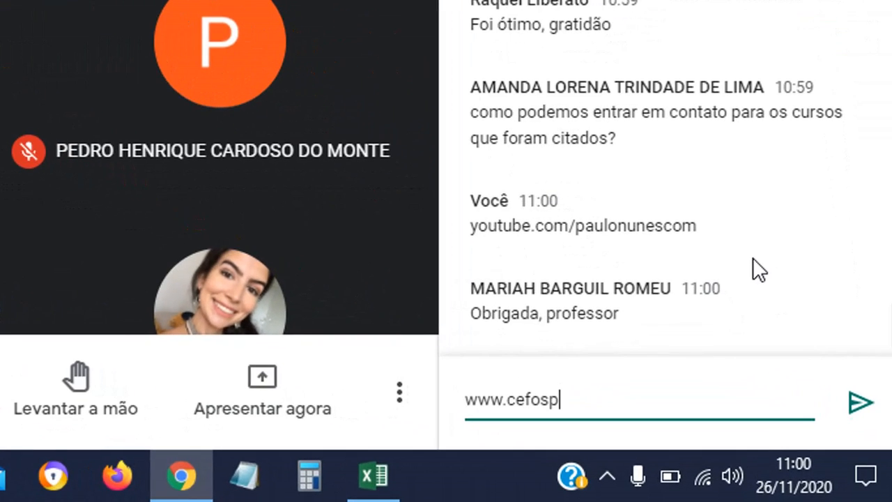
key("BackSpace")
type("e.pe.gov.br")
key("Return")
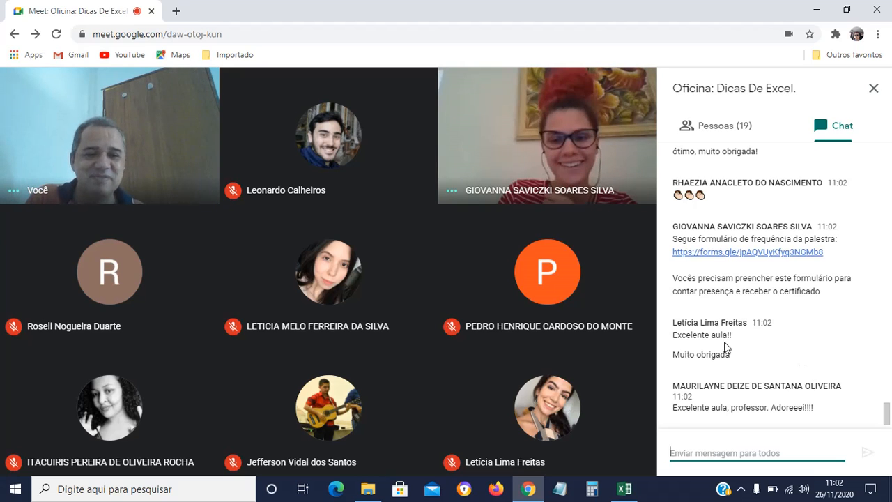
mouse_move(597, 401)
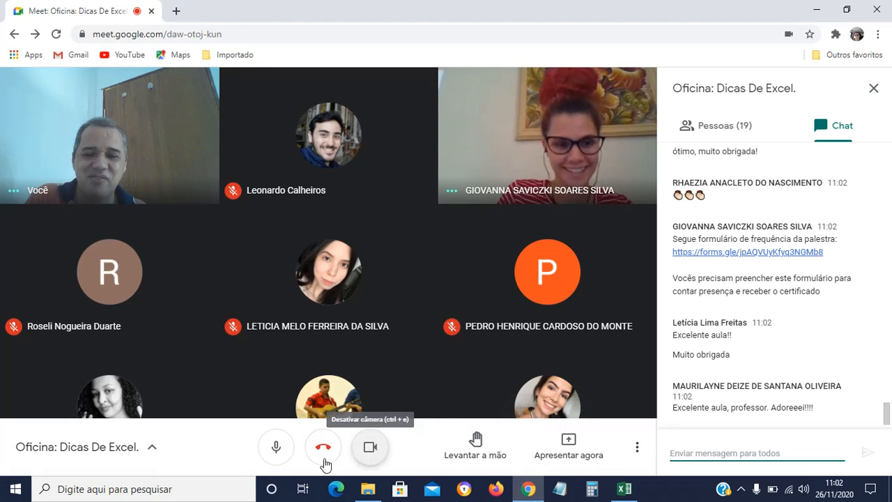